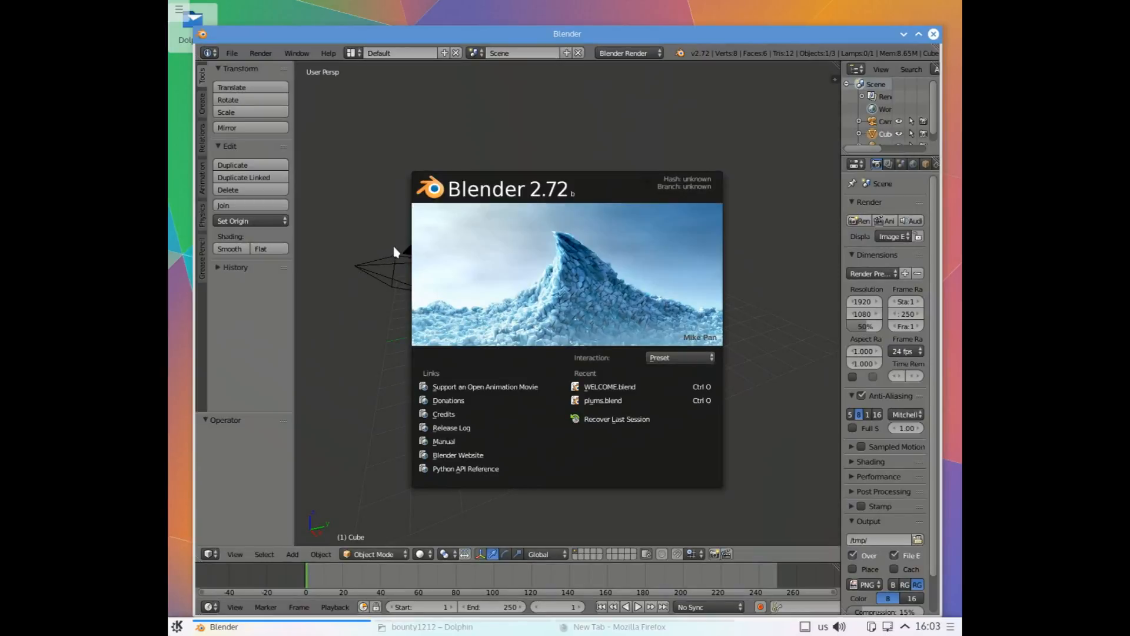
# Dismiss the splash screen, maximize the Blender window and delete the default cube
pyautogui.click(535, 300)
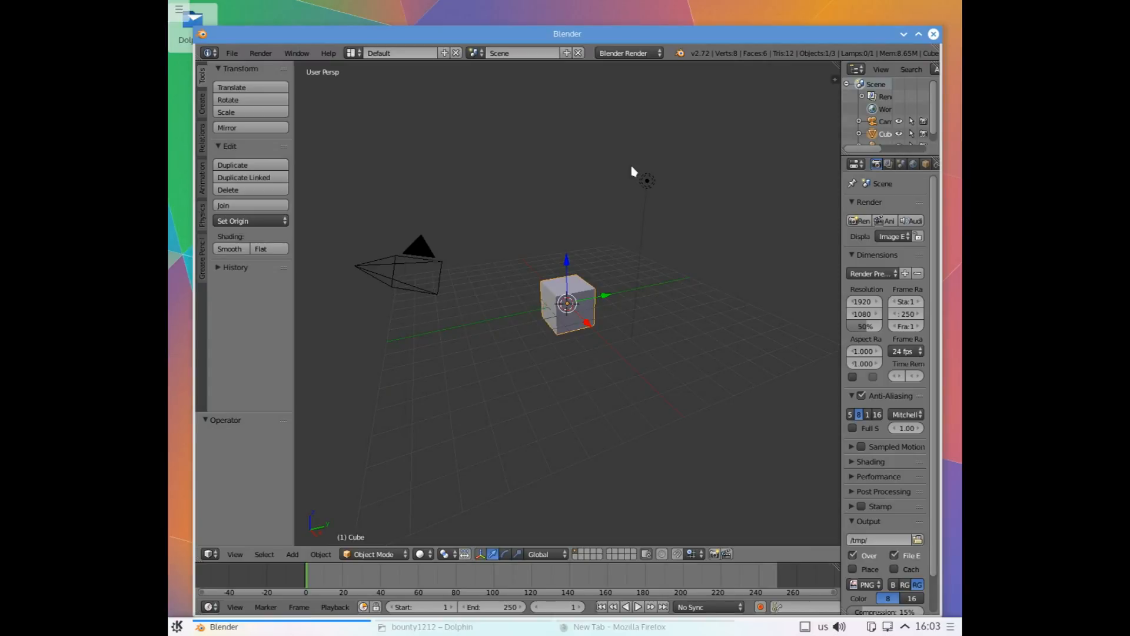
pyautogui.click(918, 33)
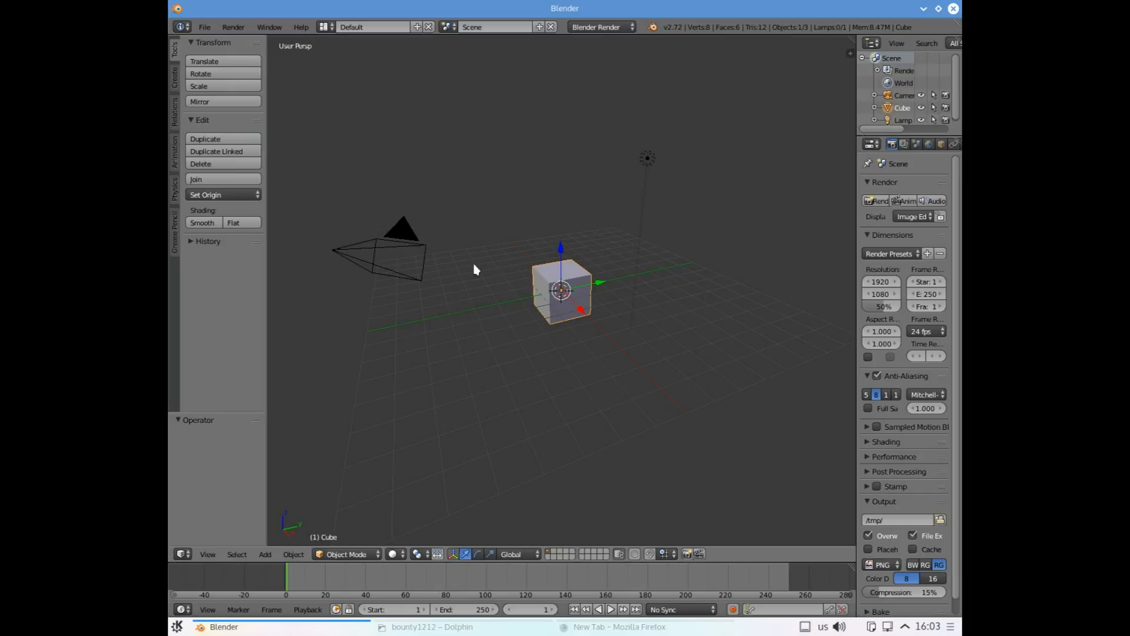
pyautogui.press('x')
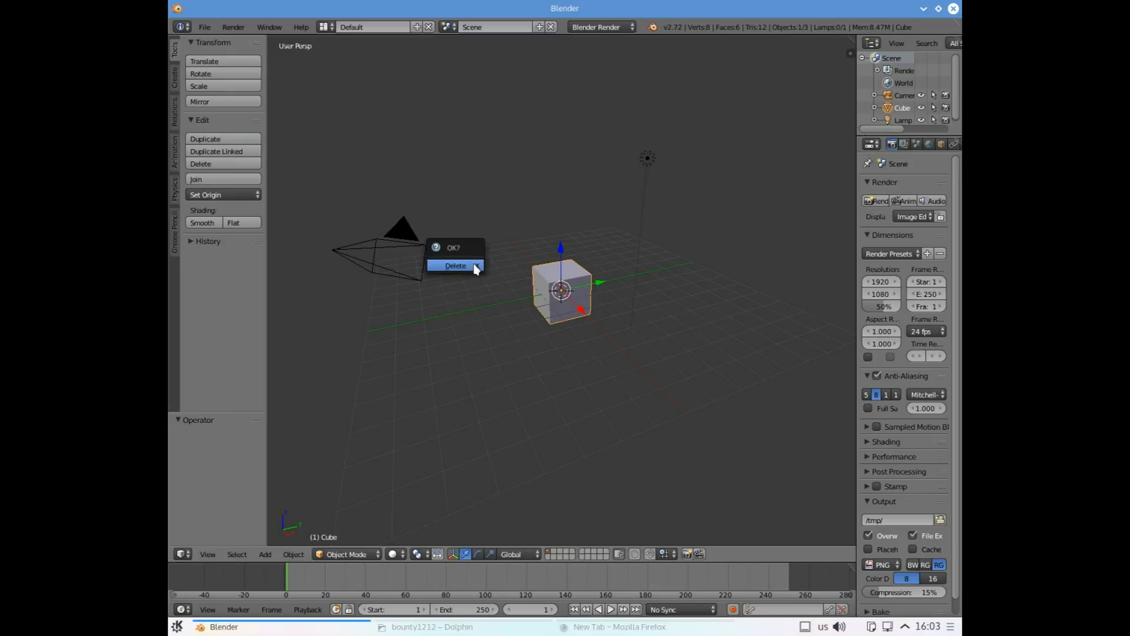
pyautogui.click(476, 267)
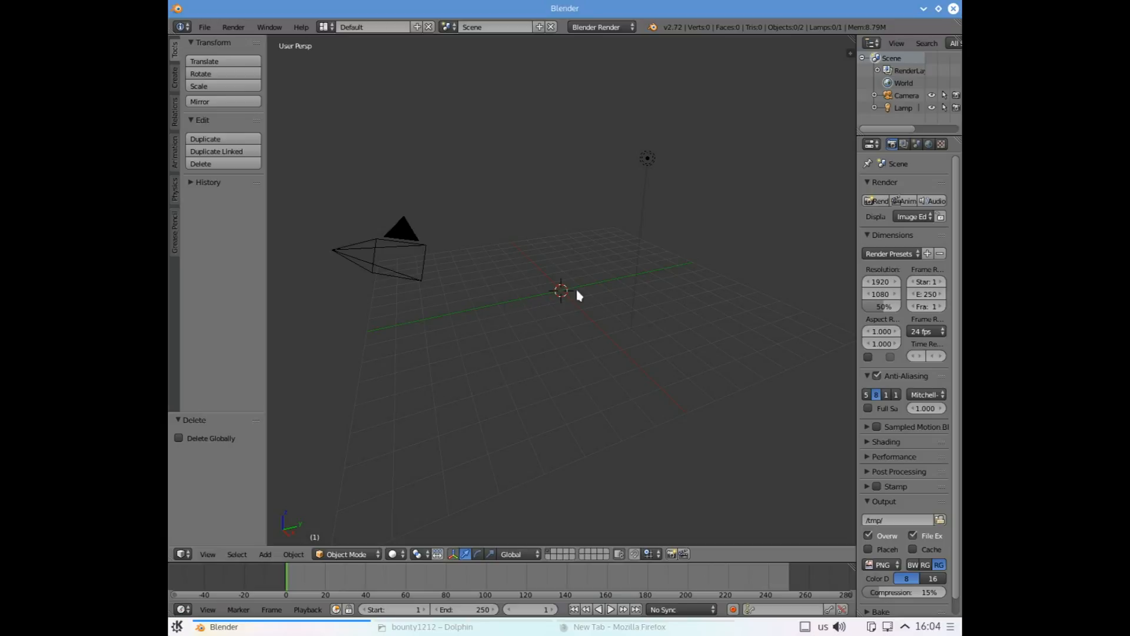
# Add a NURBS sphere surface at the 3D cursor in the scene
pyautogui.scroll(2, 568, 299)
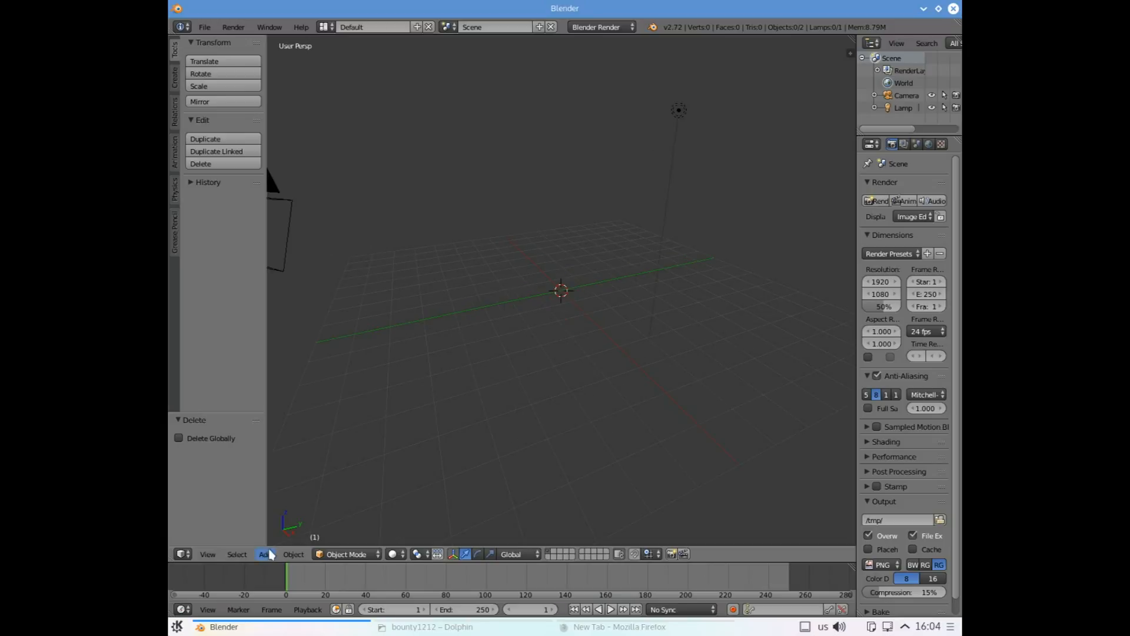
pyautogui.click(266, 554)
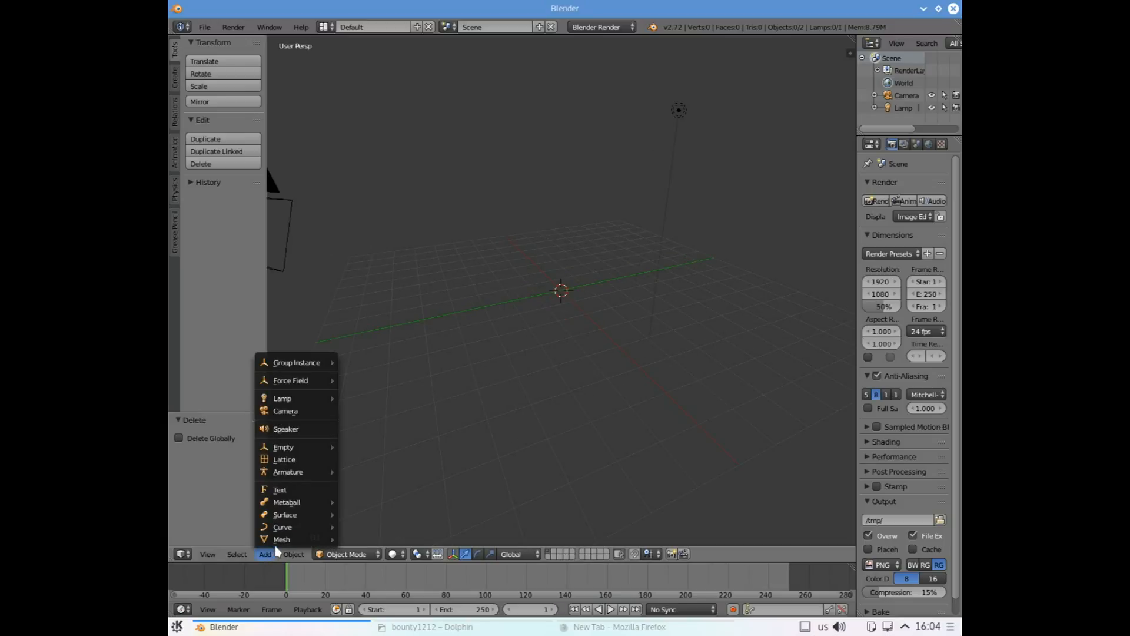
pyautogui.moveTo(280, 544)
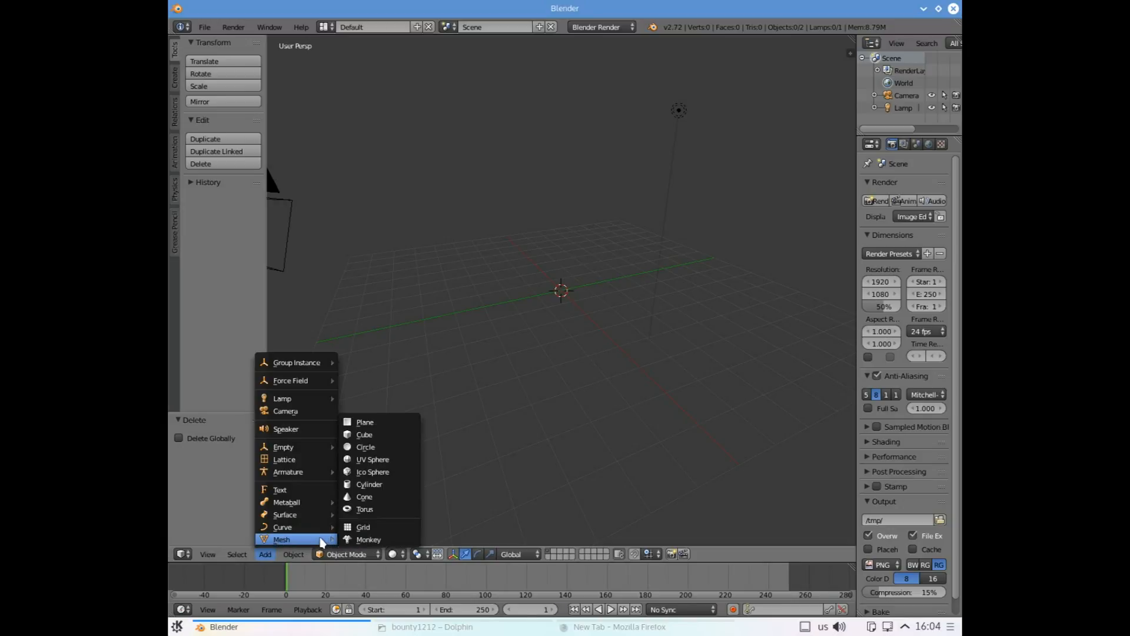
pyautogui.moveTo(328, 518)
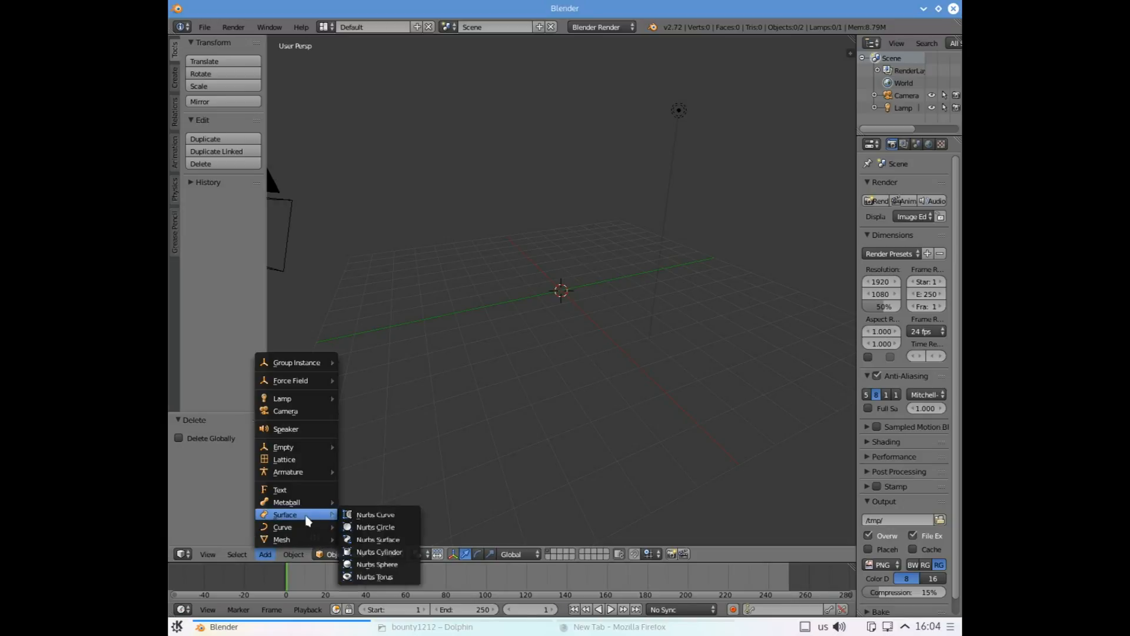
pyautogui.click(384, 565)
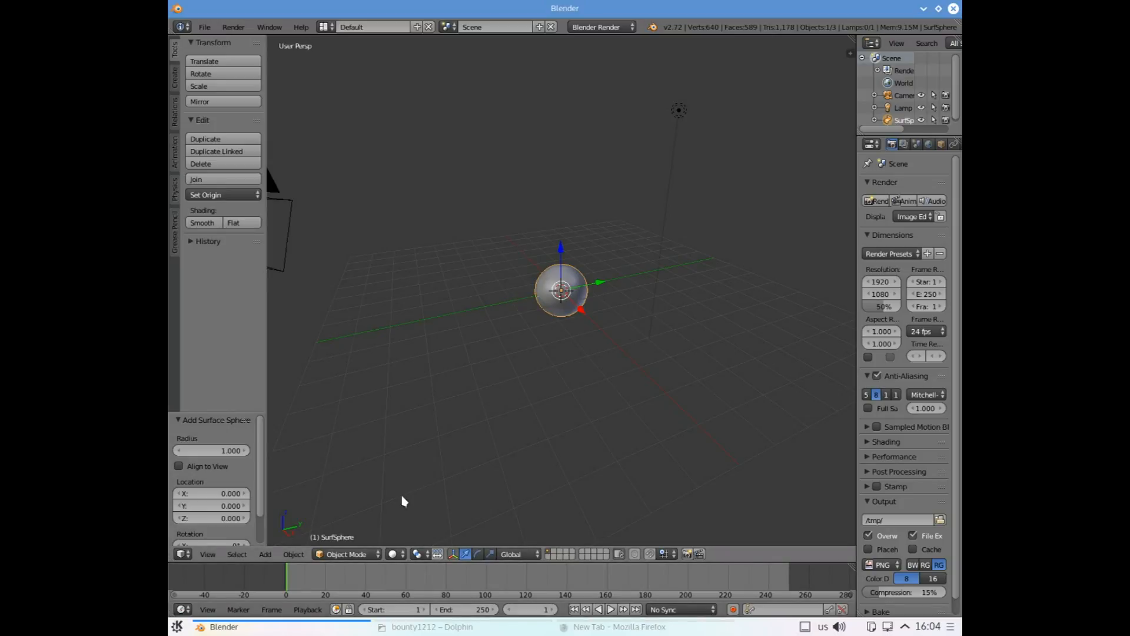
pyautogui.scroll(5, 422, 452)
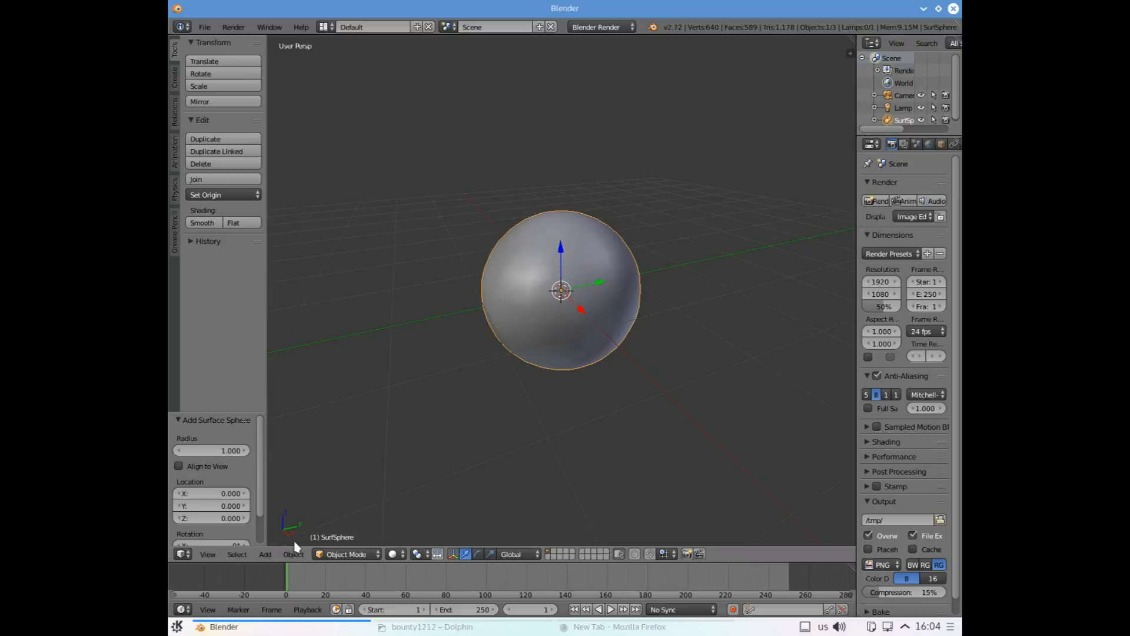
pyautogui.click(285, 553)
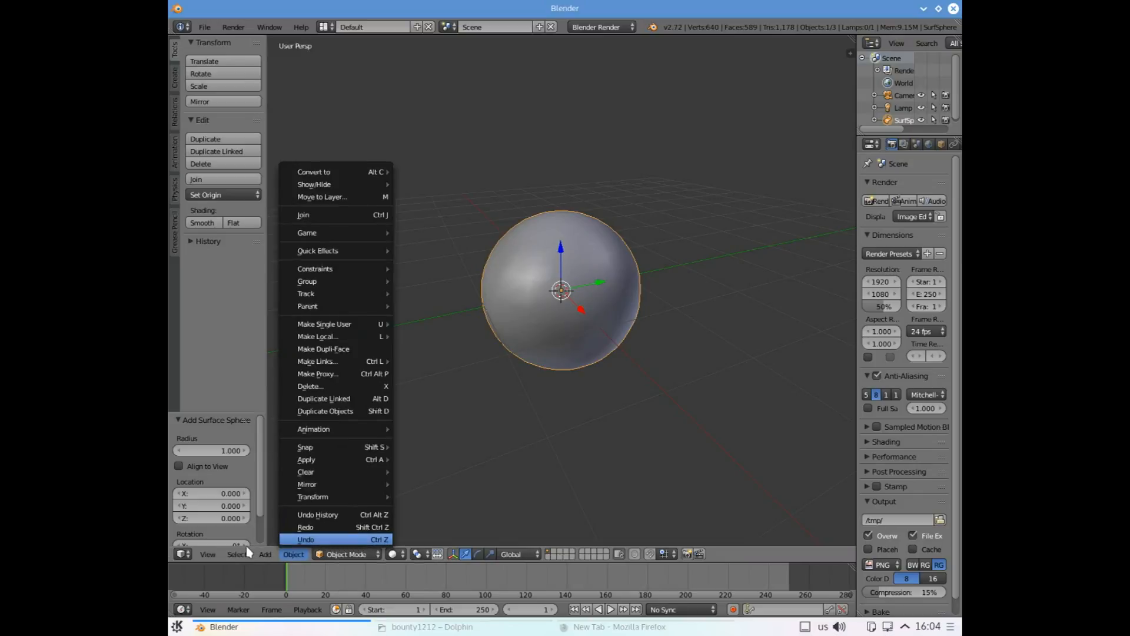
pyautogui.moveTo(265, 554)
pyautogui.moveTo(269, 529)
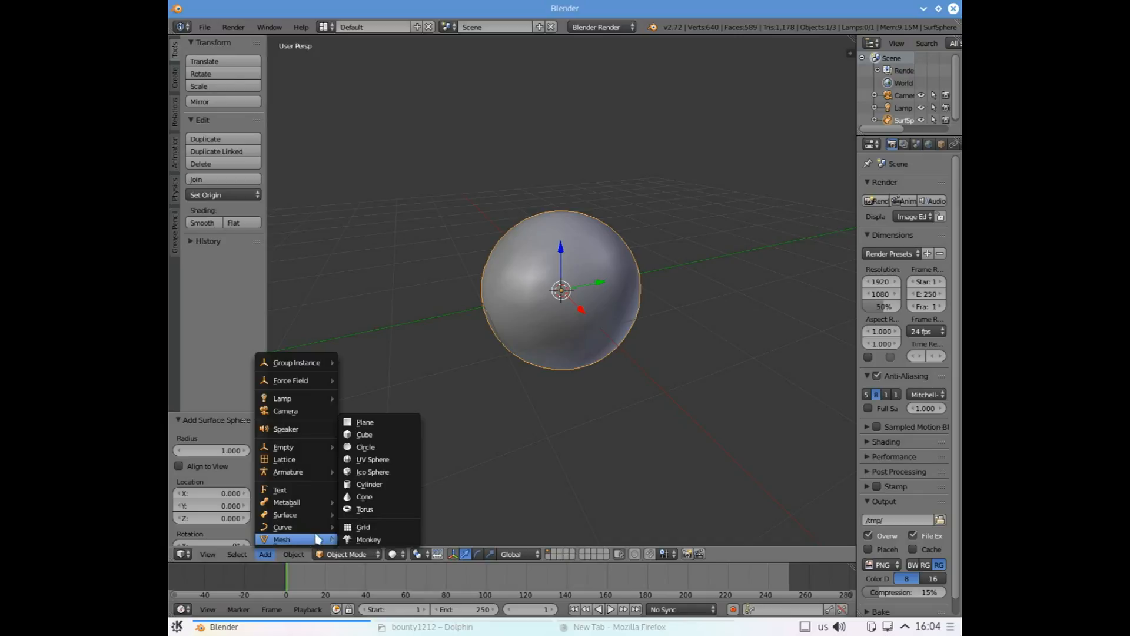
# Enter Edit Mode on the NURBS sphere and deselect all its control points
pyautogui.scroll(-1, 564, 263)
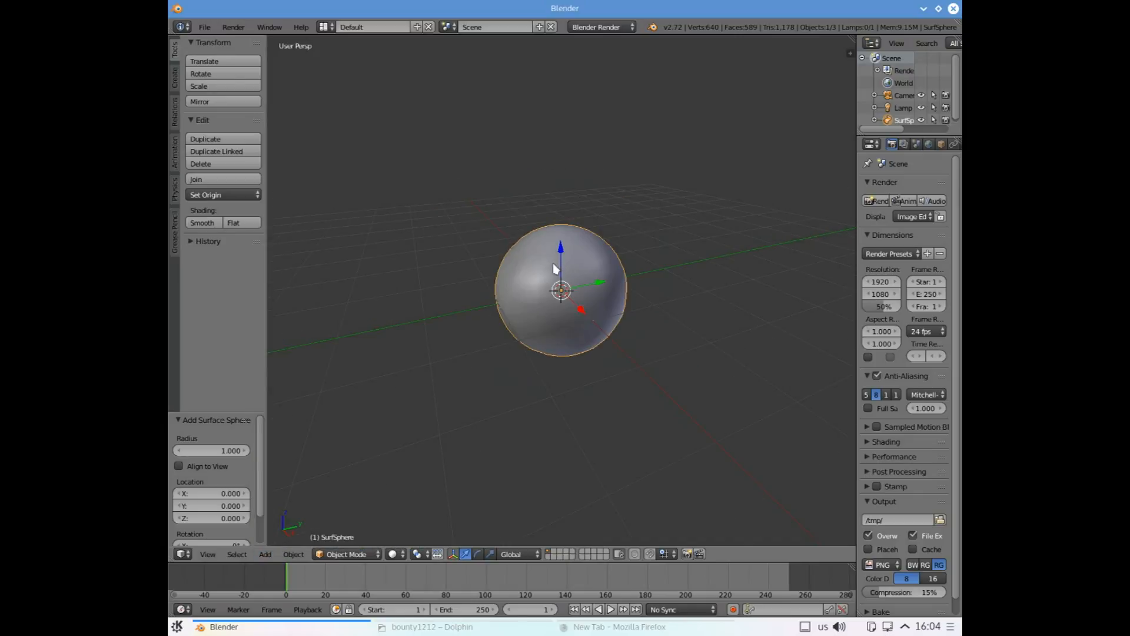
pyautogui.press('Tab')
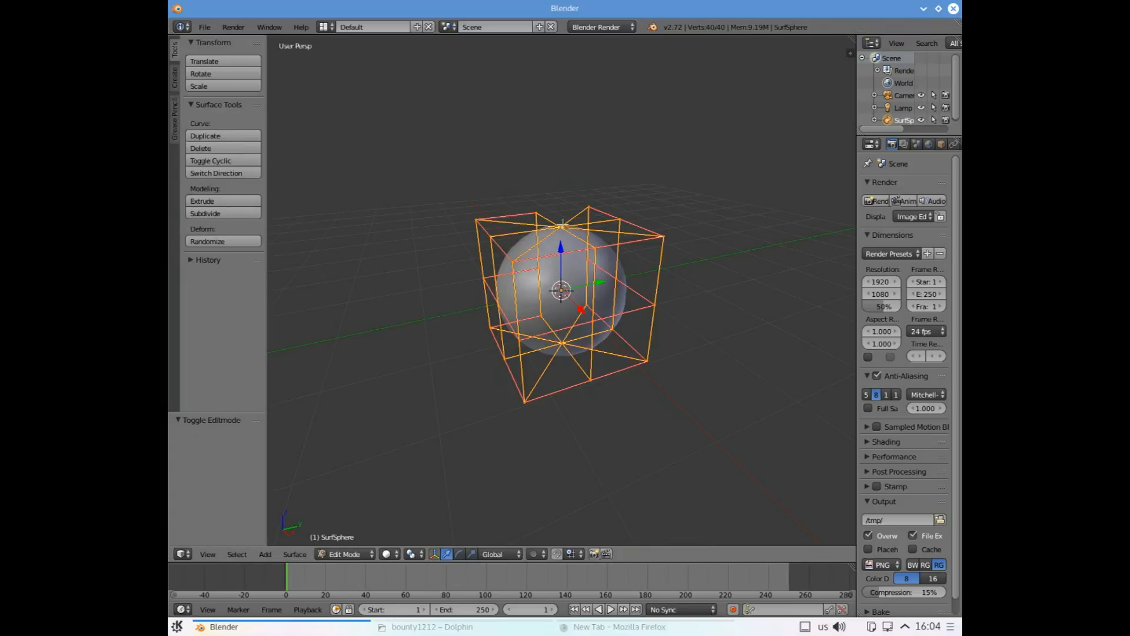
pyautogui.scroll(2, 563, 219)
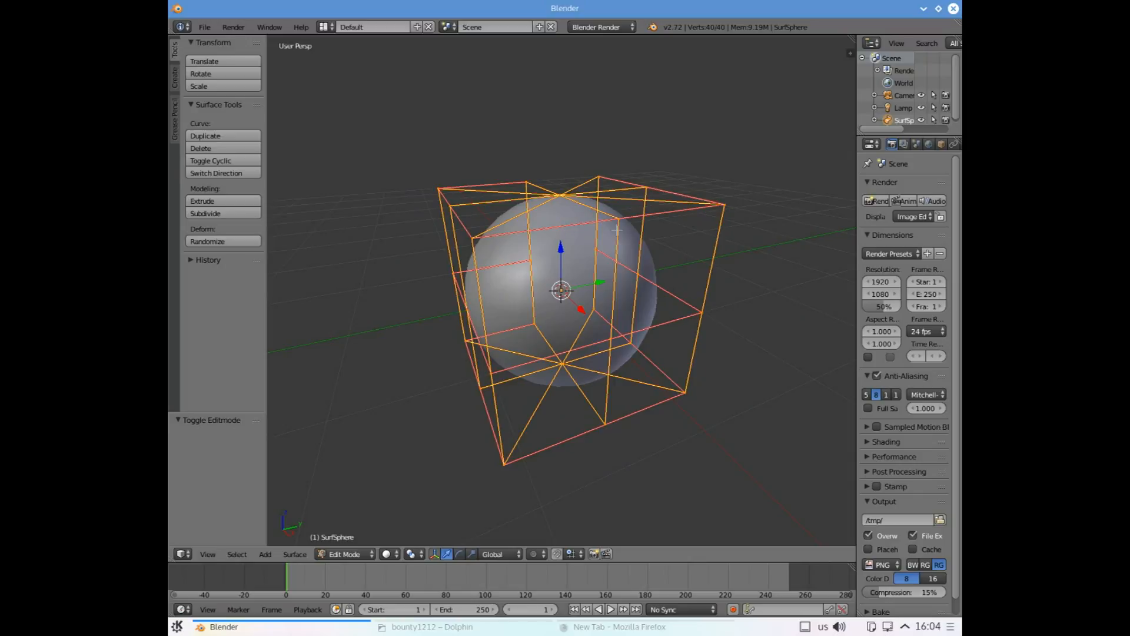
pyautogui.press('a')
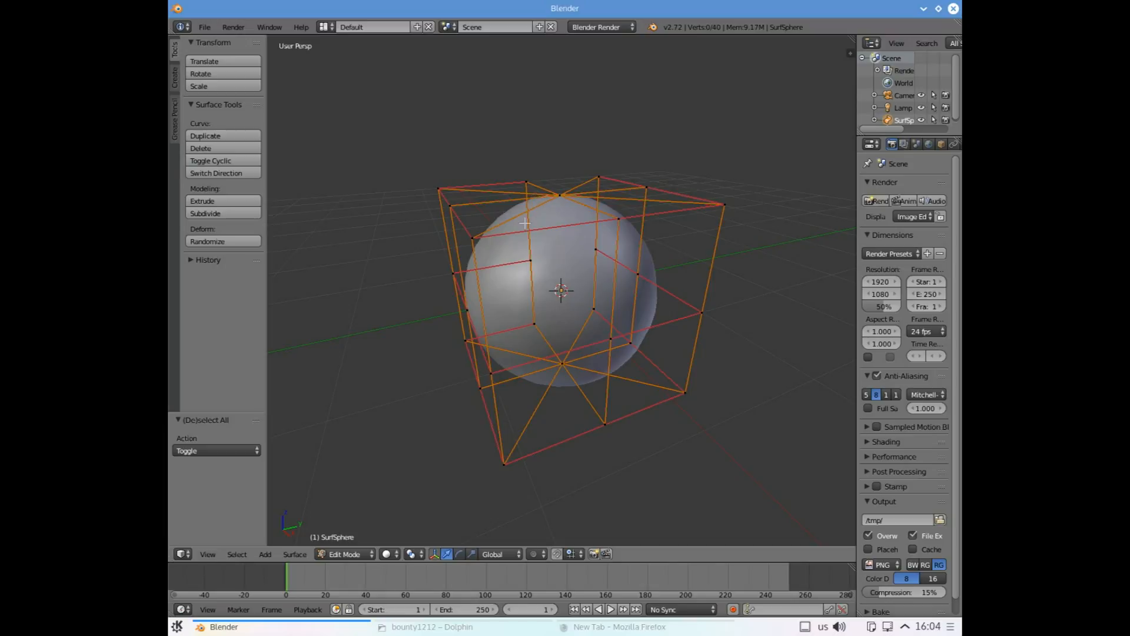
# Switch to Firefox and remove the abv.bg thumbnail from the new tab page
pyautogui.moveTo(575, 629)
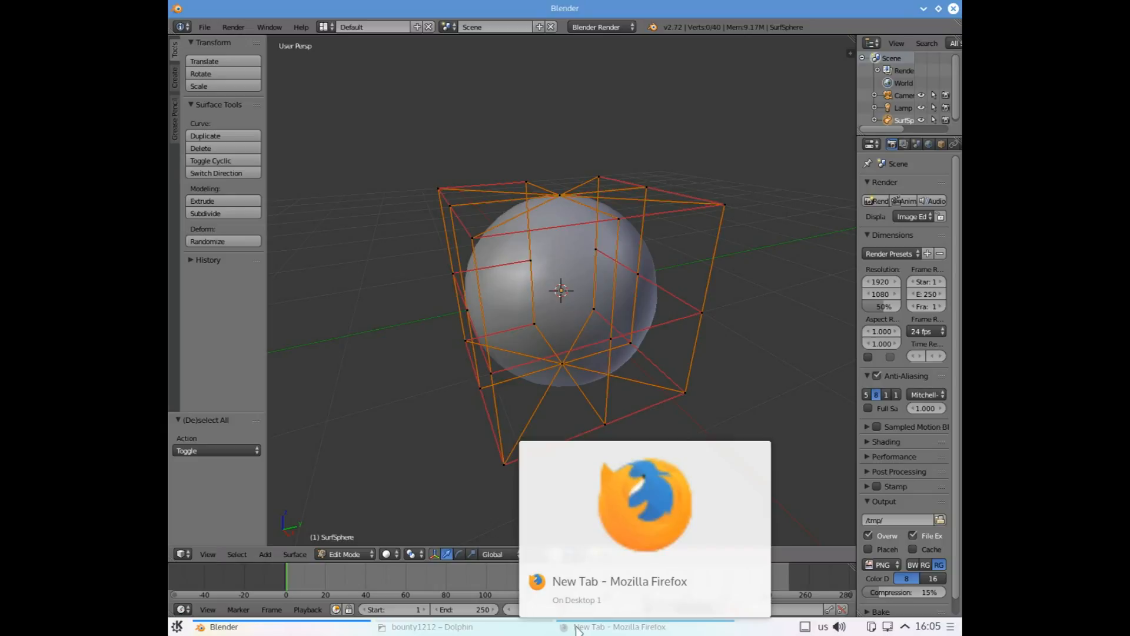
pyautogui.click(582, 629)
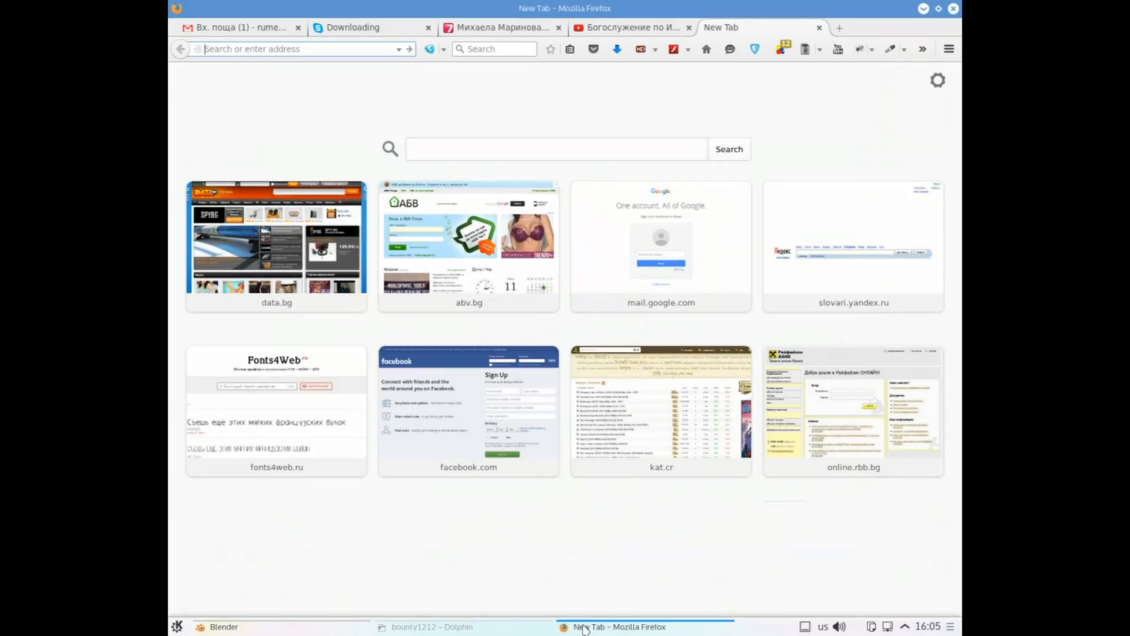
pyautogui.click(549, 191)
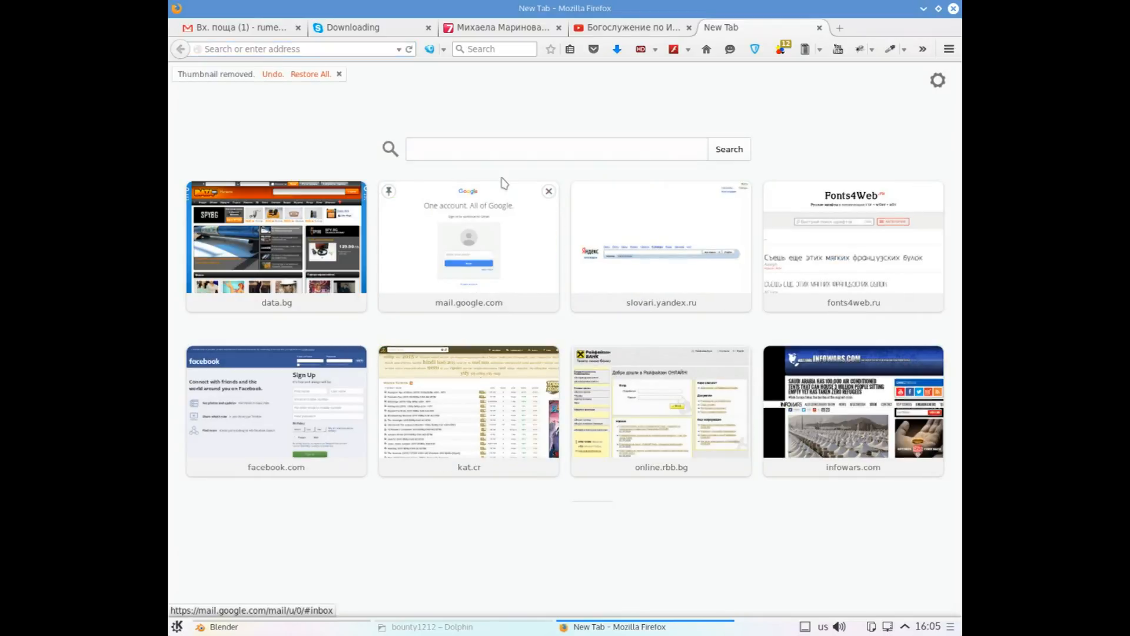
# Search the web for "blender shortcuts" and open the Blender HotKeys In-depth Reference PDF from Blender.org
pyautogui.click(529, 156)
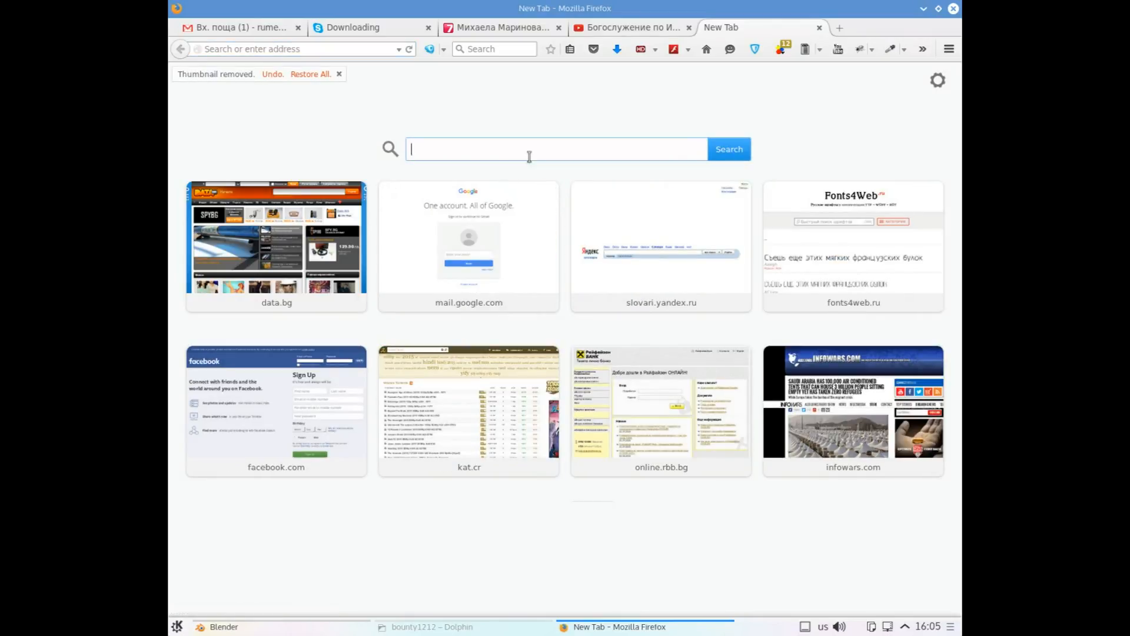
pyautogui.write('bl')
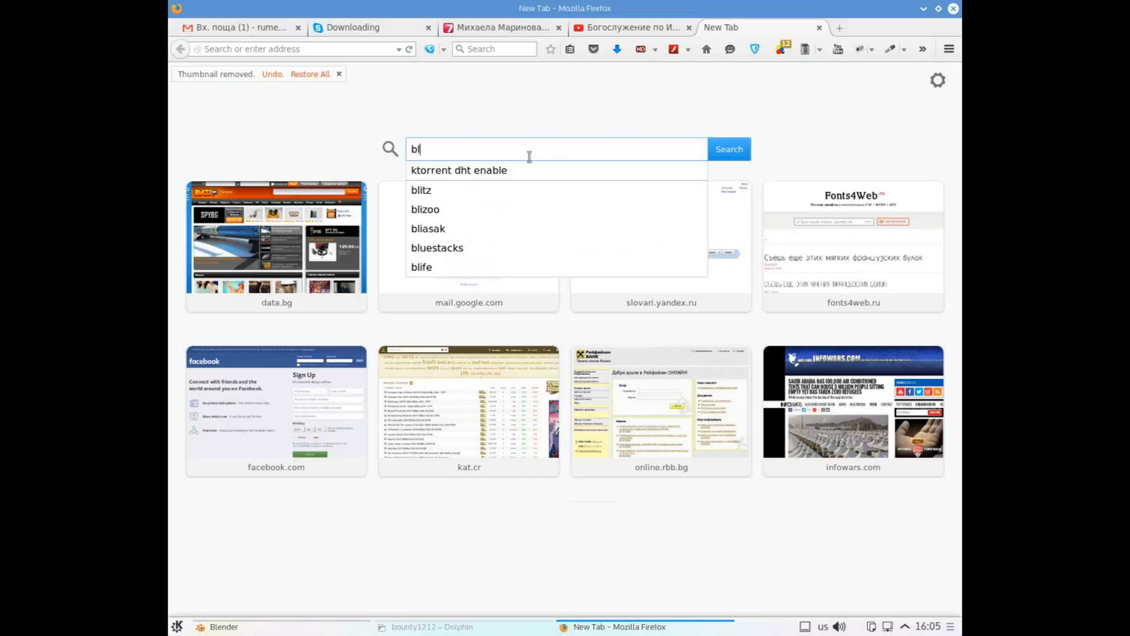
pyautogui.write('ende')
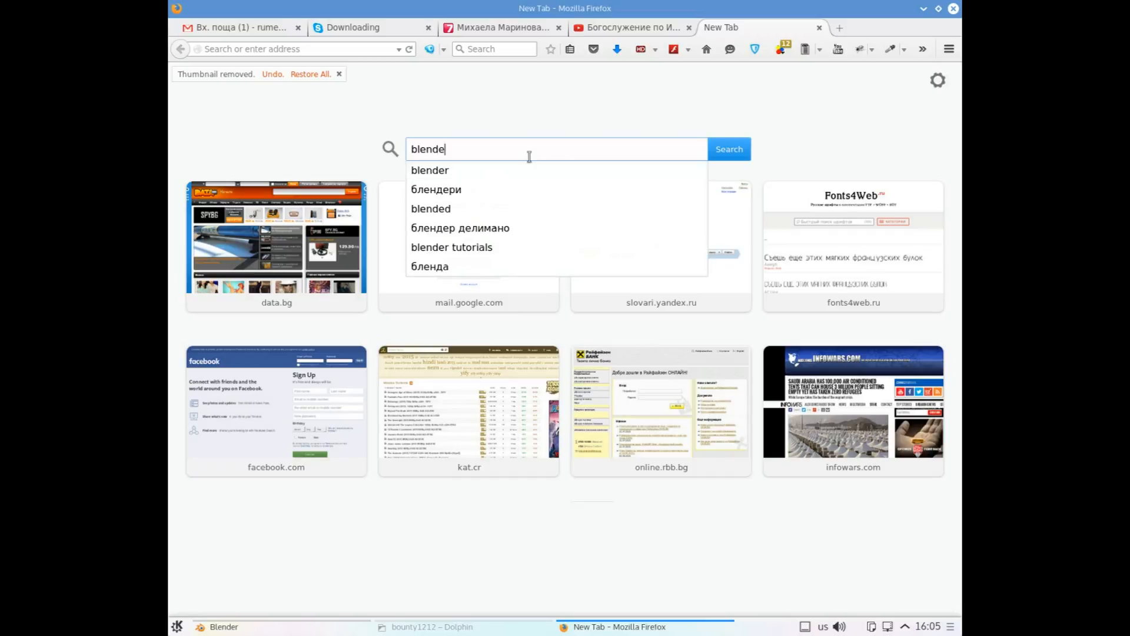
pyautogui.write('r')
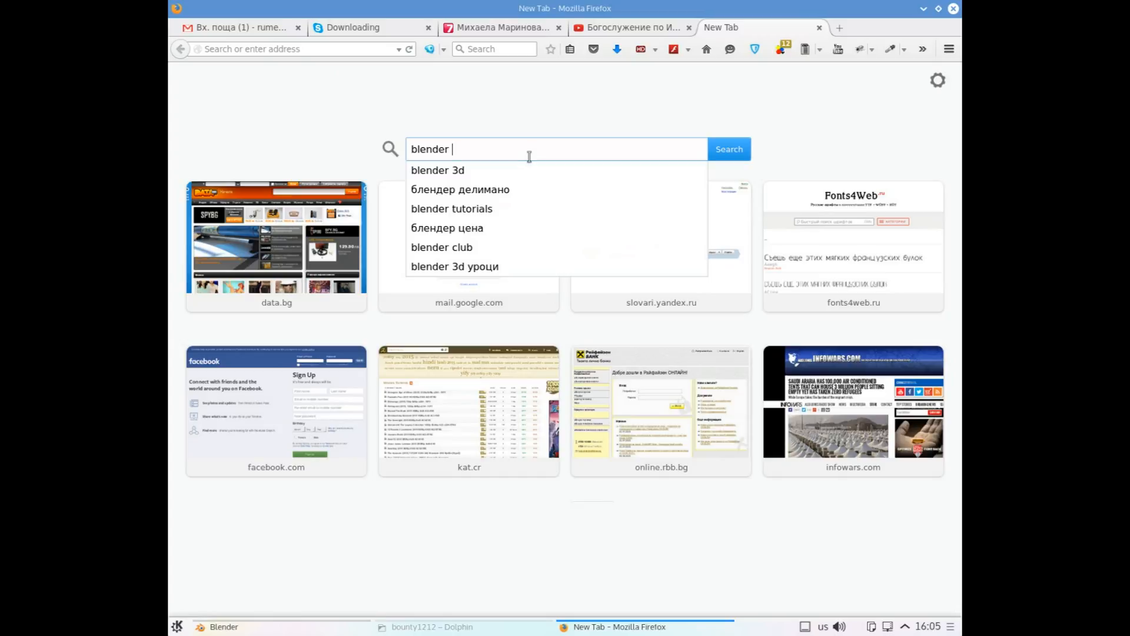
pyautogui.write('s')
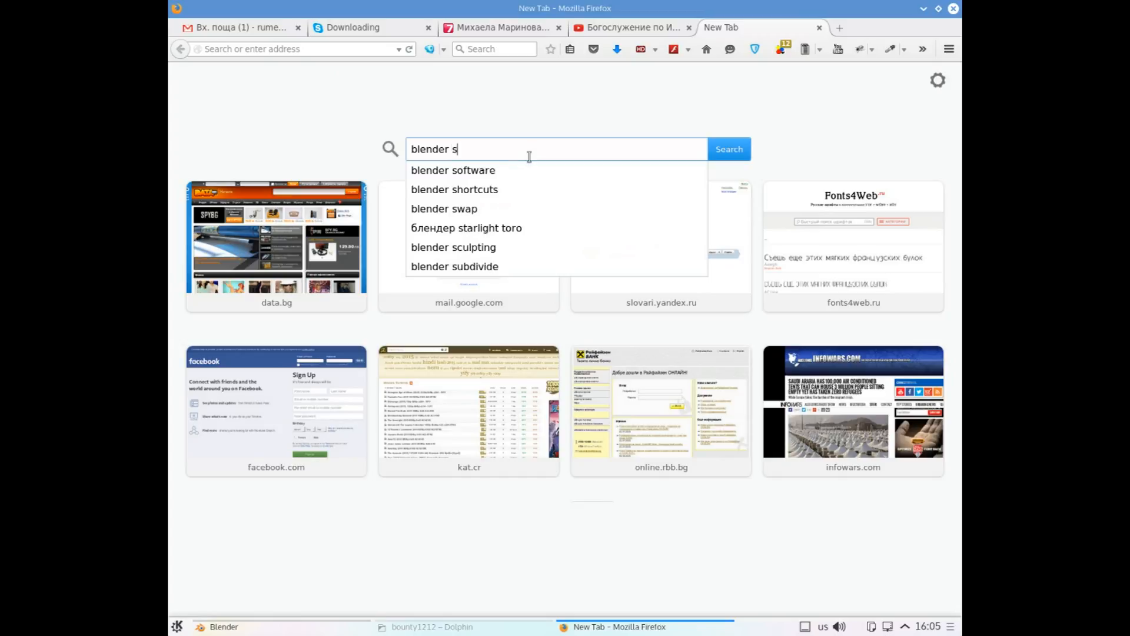
pyautogui.write('ho')
pyautogui.write('rtcut')
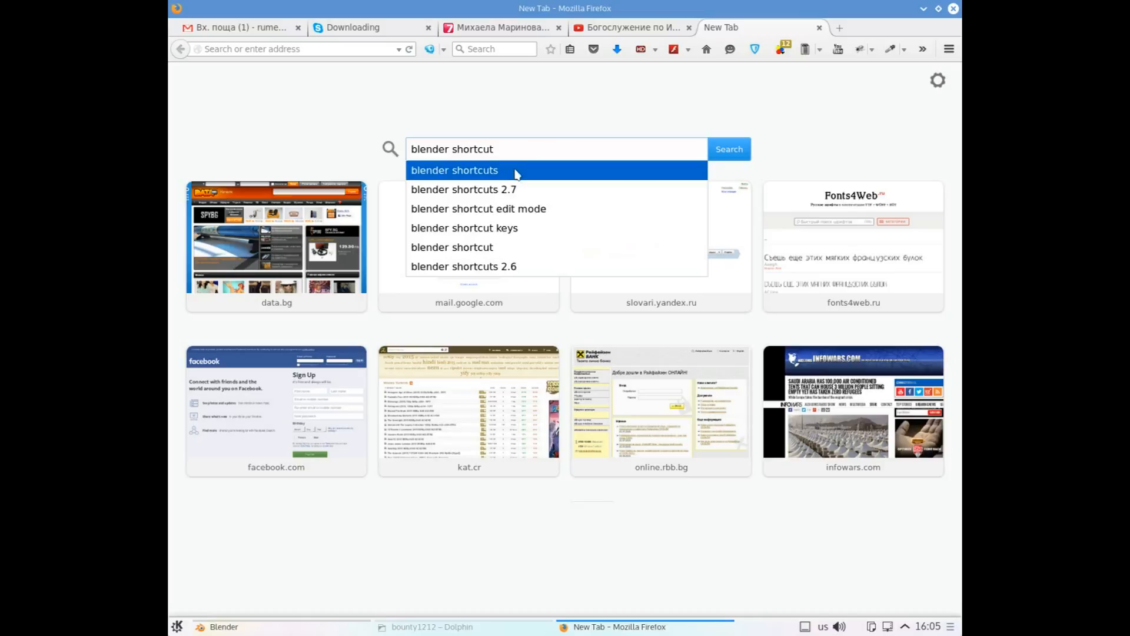
pyautogui.click(515, 171)
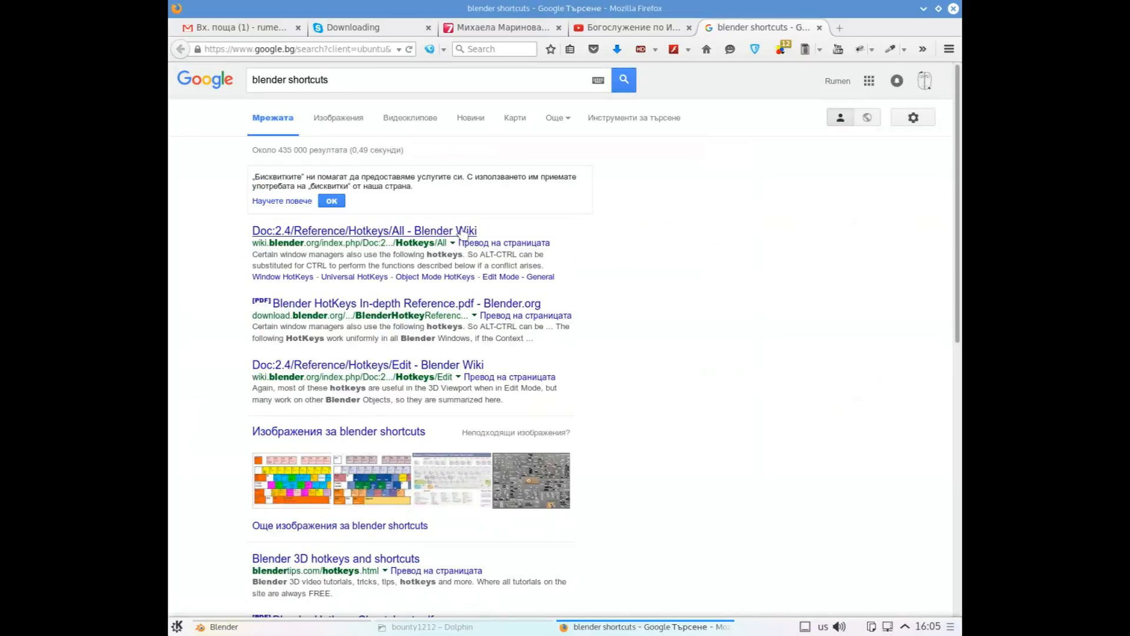
pyautogui.click(352, 308)
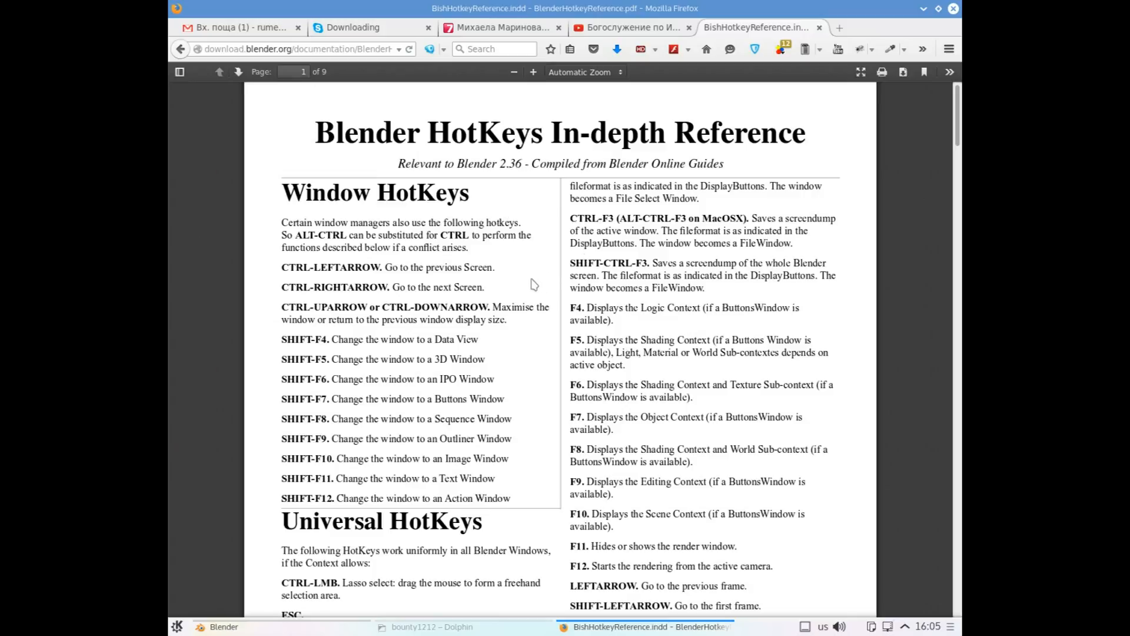
# Look through the PDF's Window, Universal and Object Mode hotkey sections on its first three pages
pyautogui.scroll(-10, 501, 289)
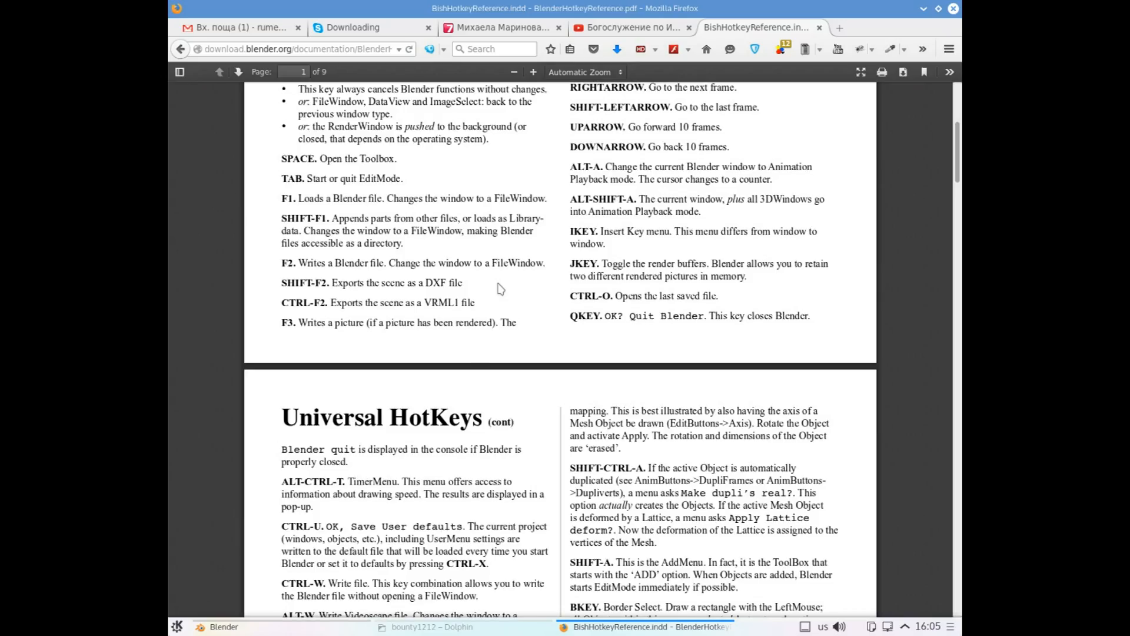
pyautogui.scroll(-20, 501, 288)
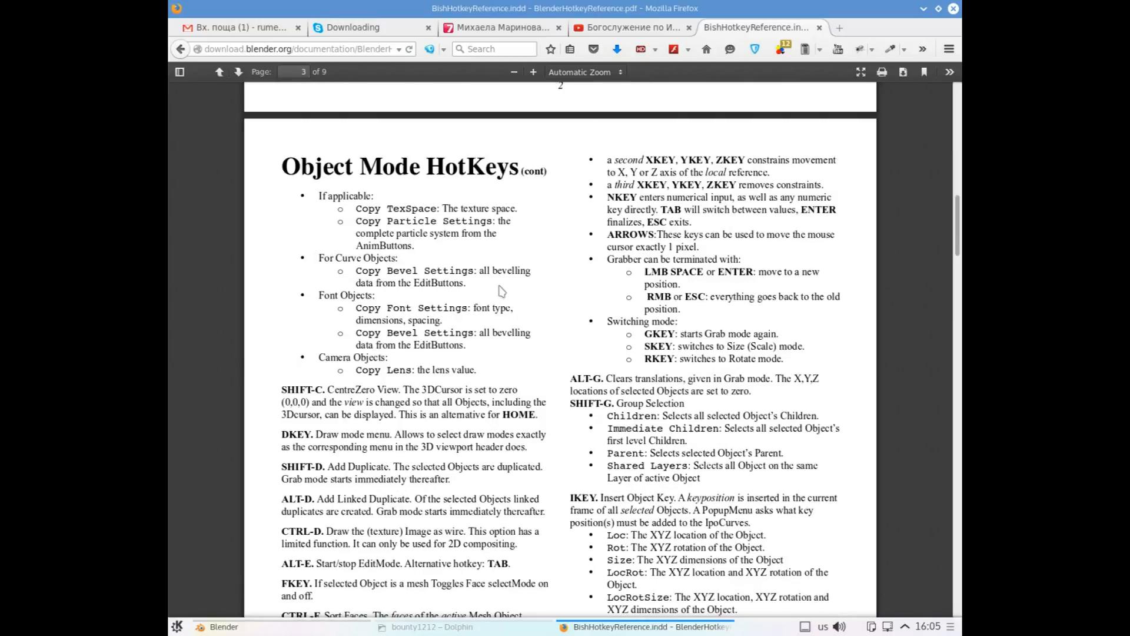
pyautogui.scroll(-4, 501, 288)
pyautogui.scroll(15, 500, 285)
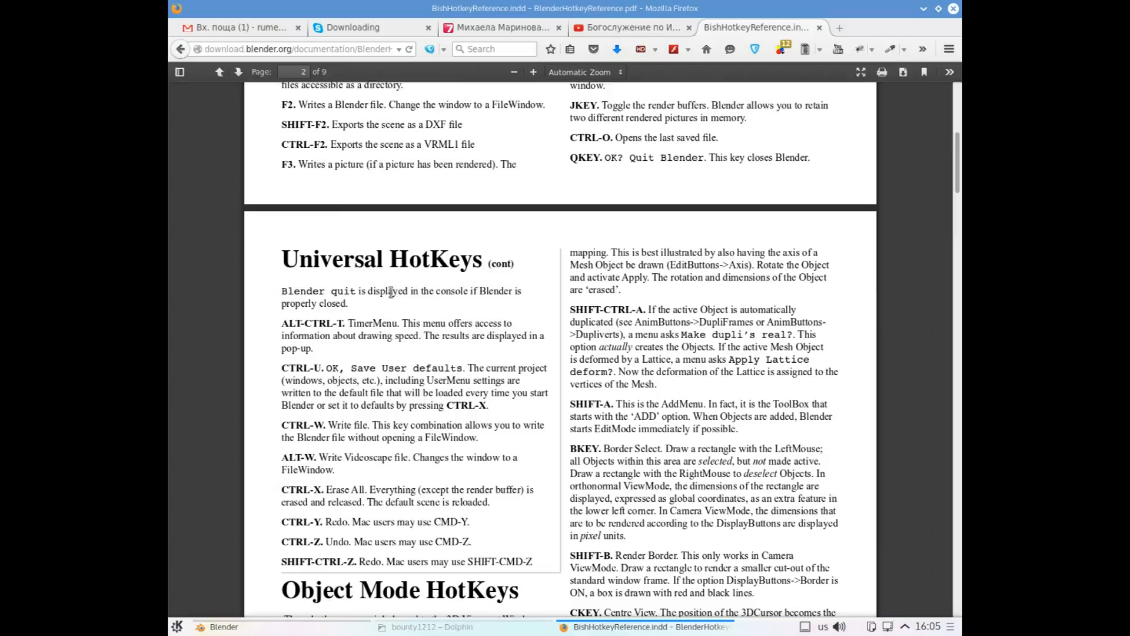
pyautogui.scroll(5, 387, 247)
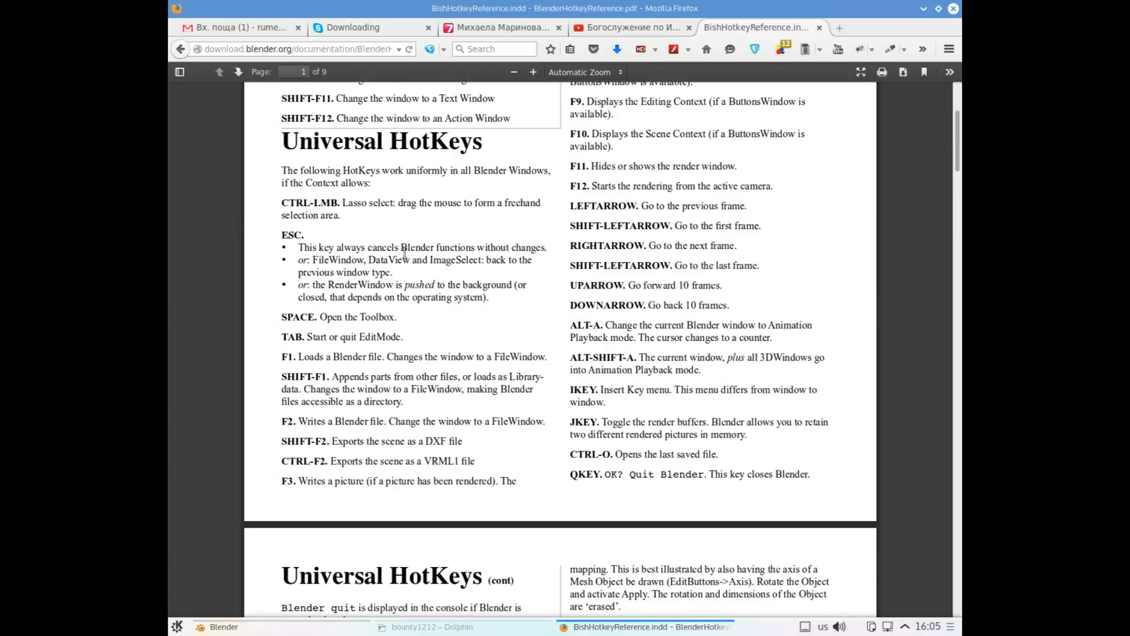
pyautogui.scroll(6, 404, 252)
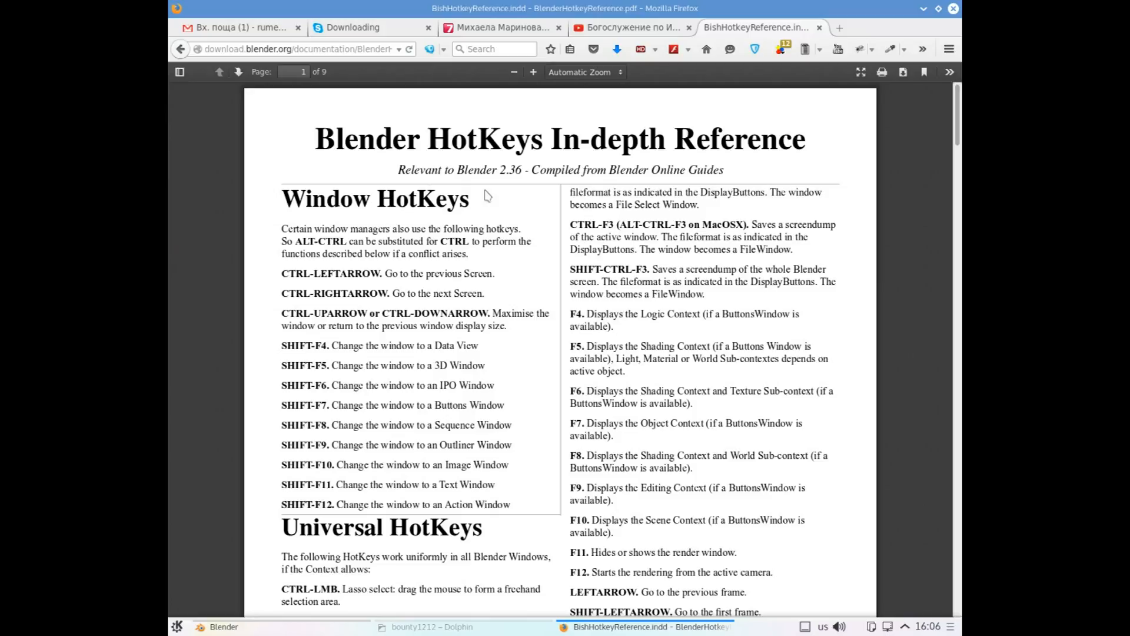
pyautogui.scroll(-10, 448, 197)
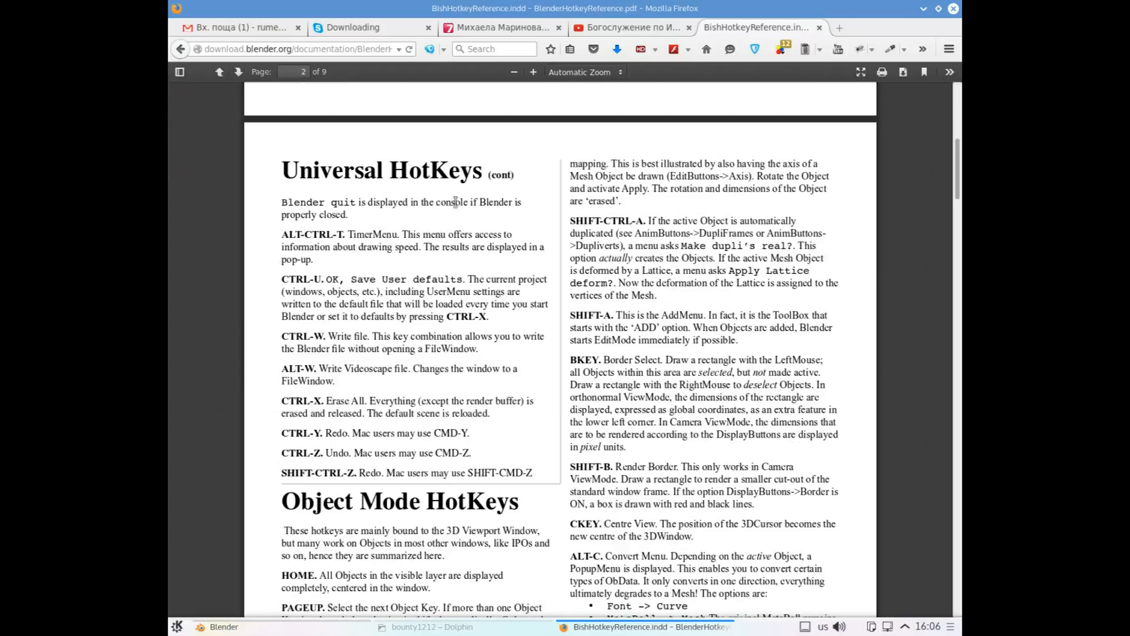
pyautogui.scroll(-4, 455, 202)
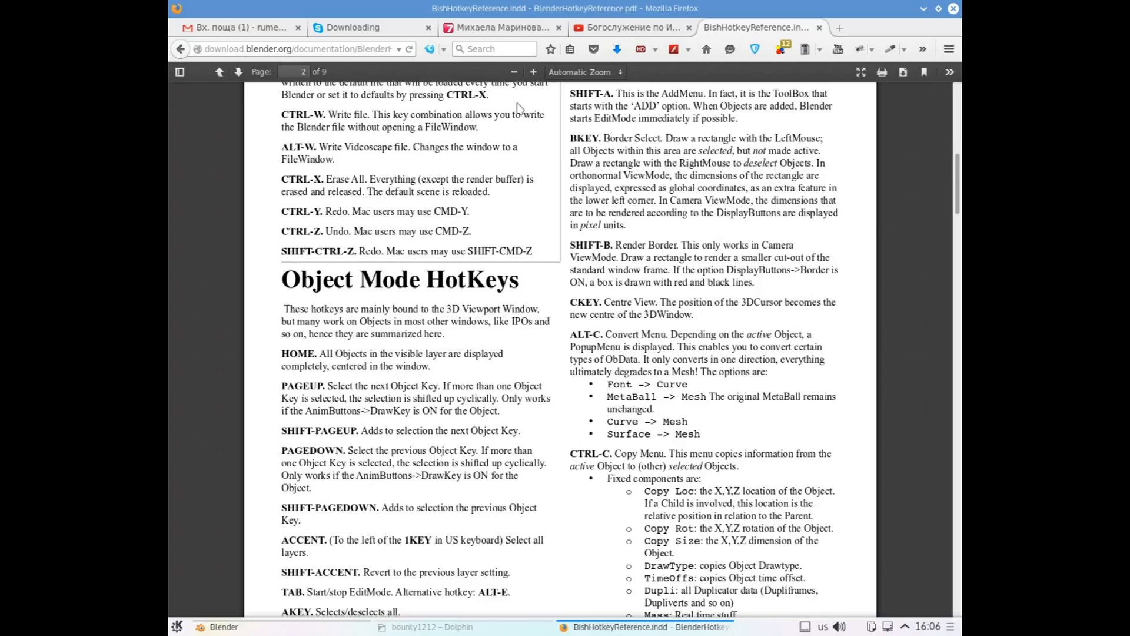
# Save the hotkey reference as BlenderHotkeyReference.pdf in the home folder and skim its remaining Object Mode pages
pyautogui.click(904, 72)
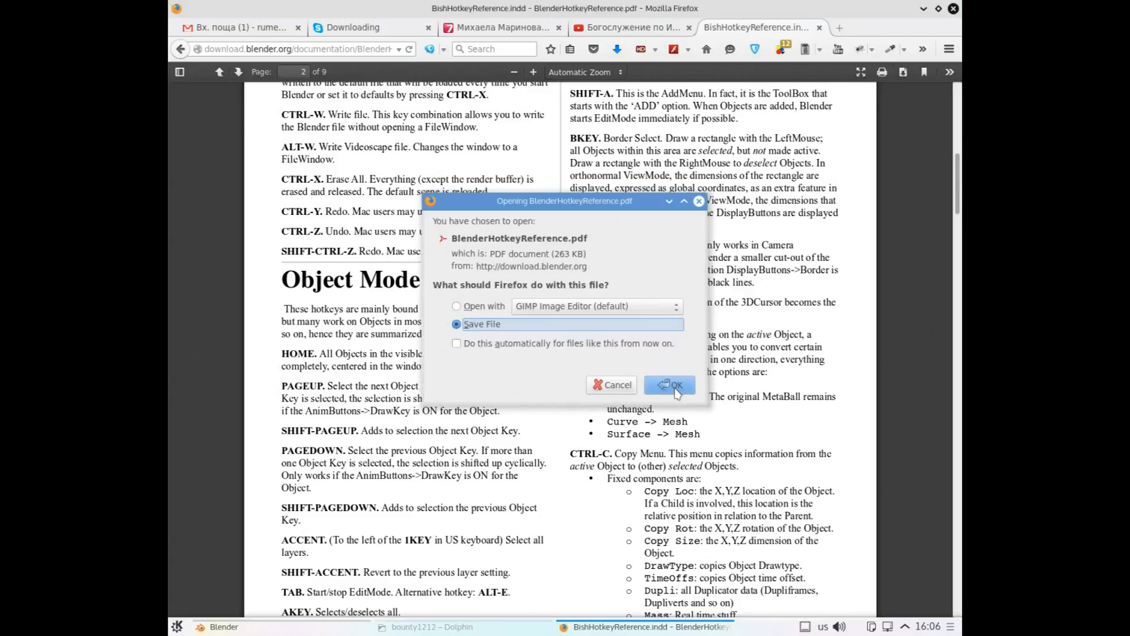
pyautogui.click(677, 385)
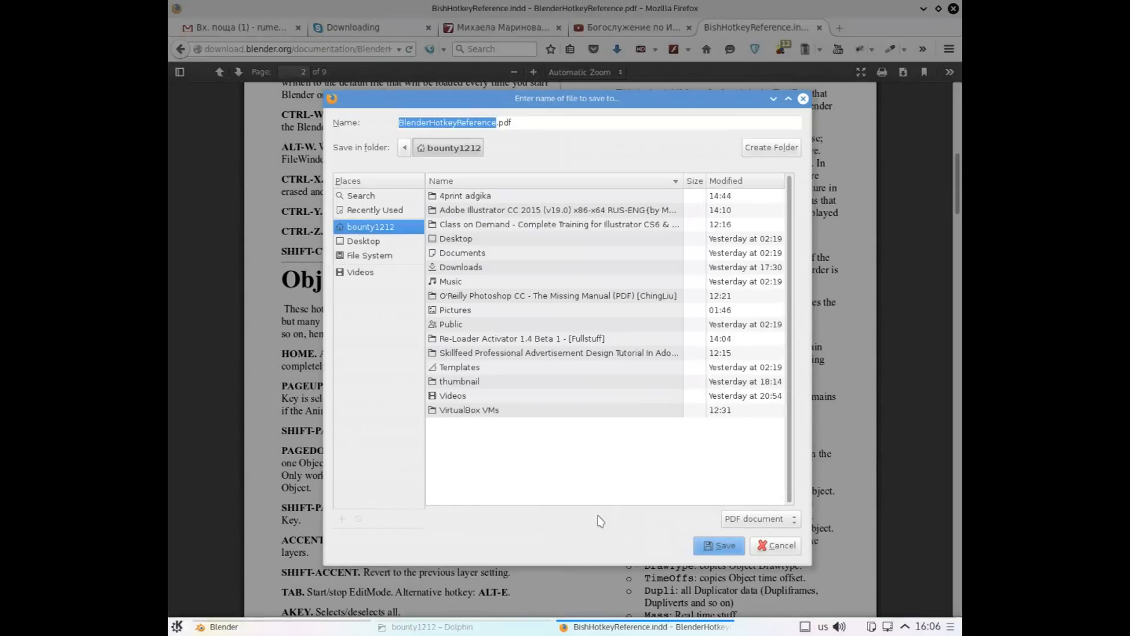
pyautogui.click(719, 545)
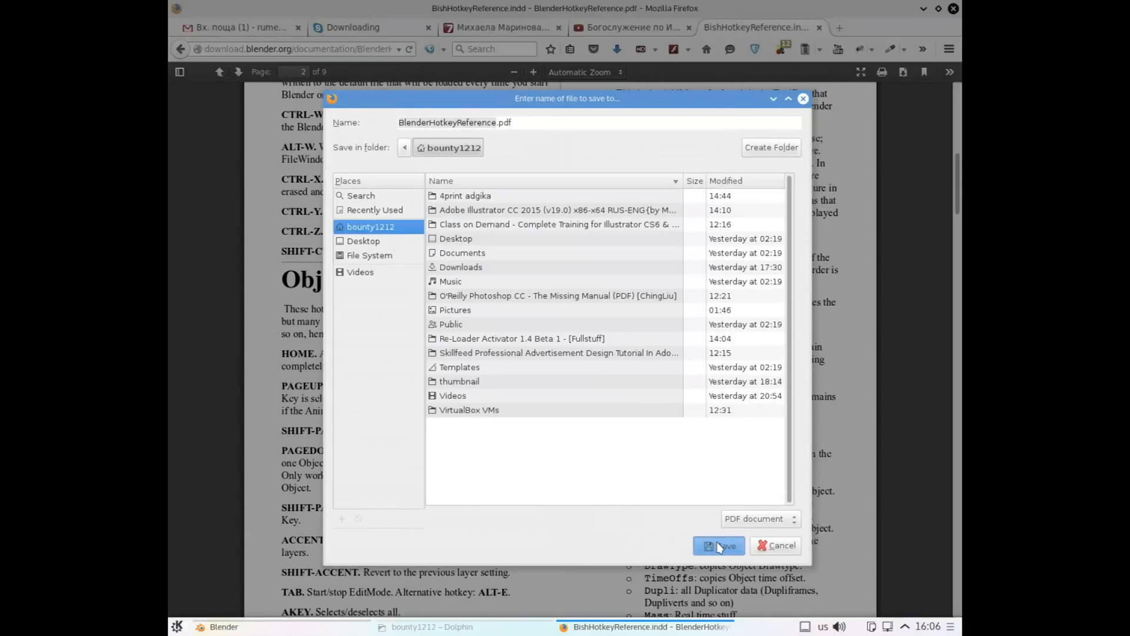
pyautogui.scroll(-10, 407, 302)
pyautogui.scroll(-20, 406, 302)
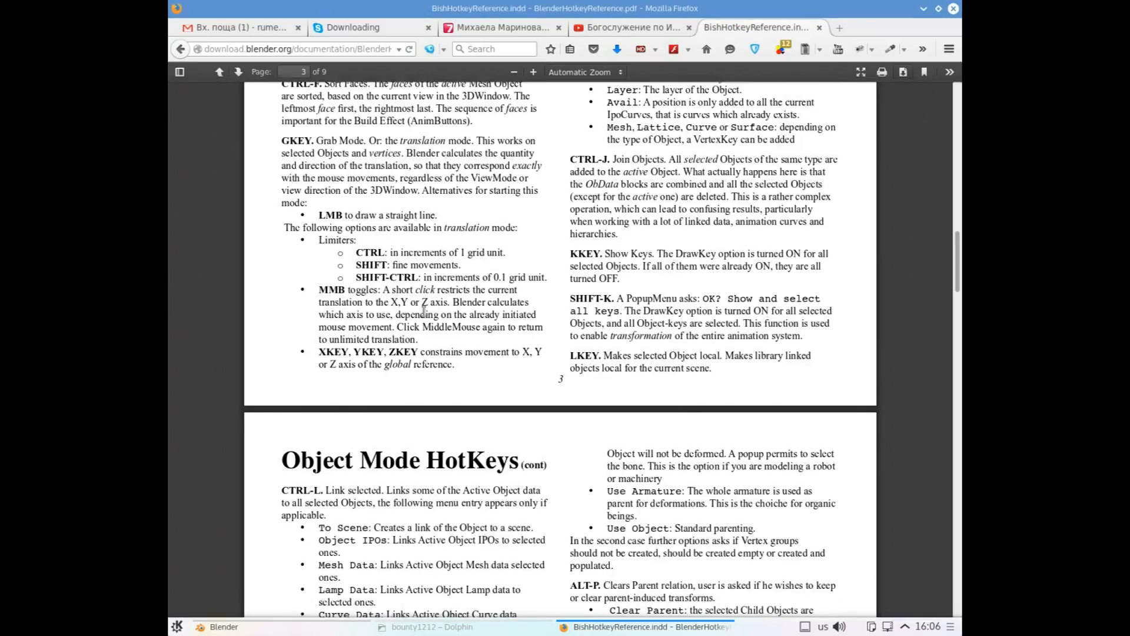
pyautogui.scroll(-12, 431, 320)
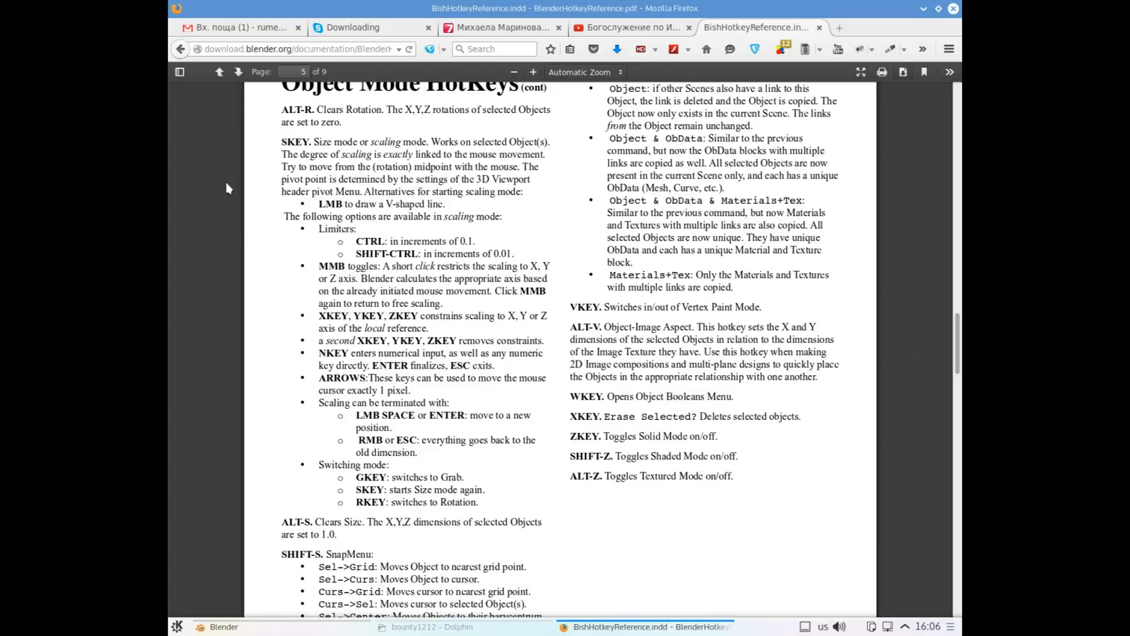
# Search the web for "blender linux shortcuts" and open the Ask Ubuntu question about important Blender shortcuts not working
pyautogui.hotkey('alt', 'Left')
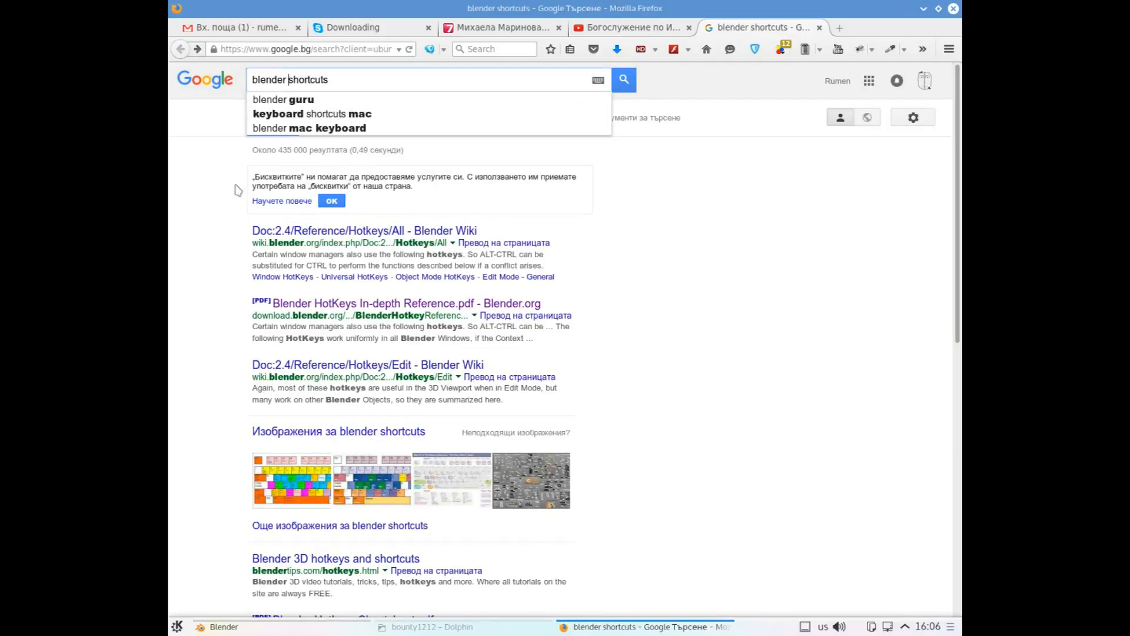
pyautogui.write('l')
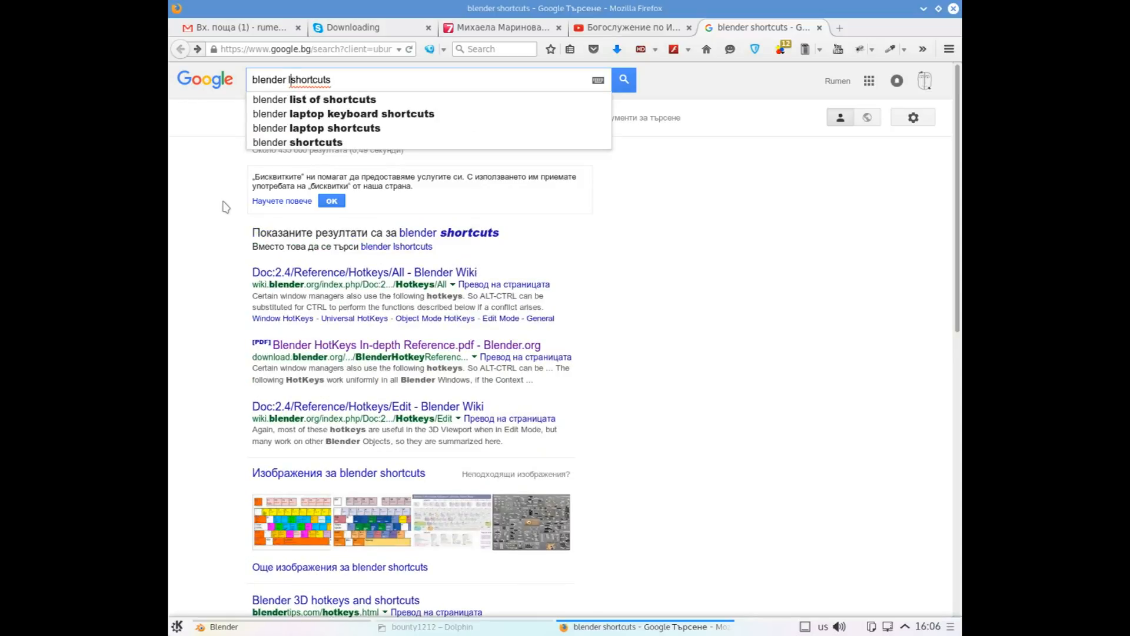
pyautogui.write('inux')
pyautogui.press('Return')
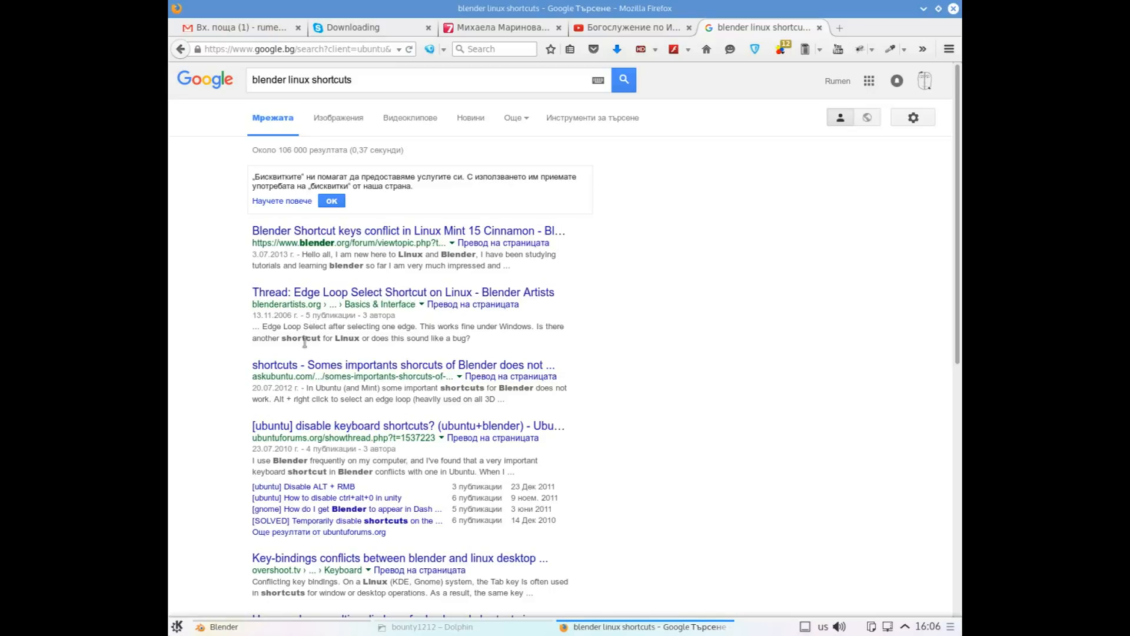
pyautogui.click(412, 371)
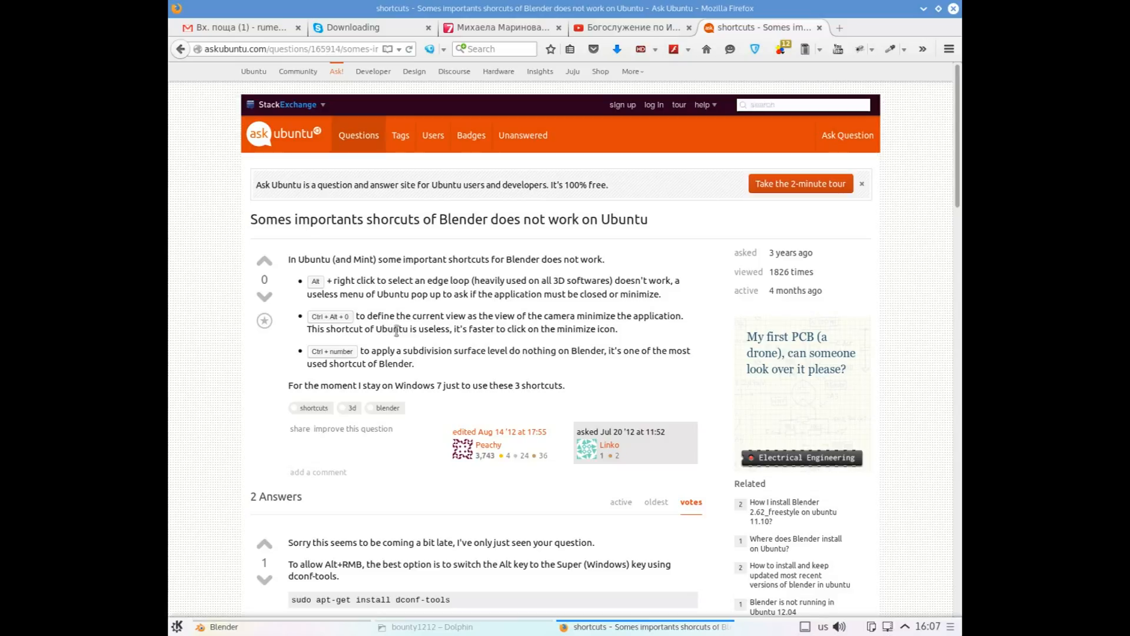
# Read the Ask Ubuntu question and its answers about Blender shortcuts that conflict with Ubuntu
pyautogui.scroll(-4, 342, 393)
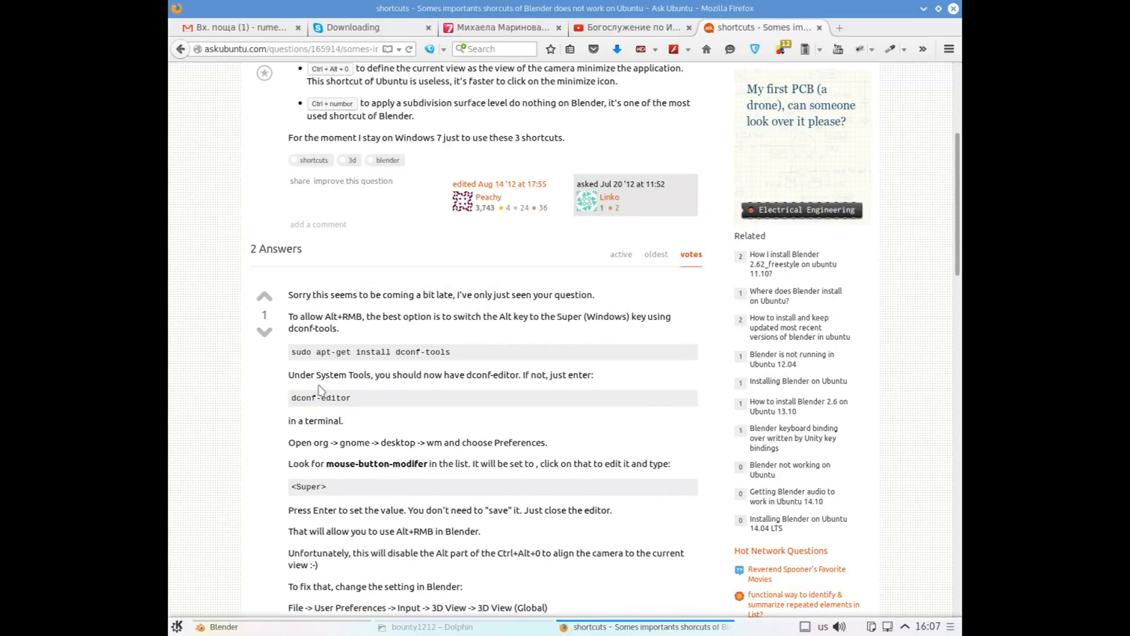
pyautogui.scroll(-3, 321, 390)
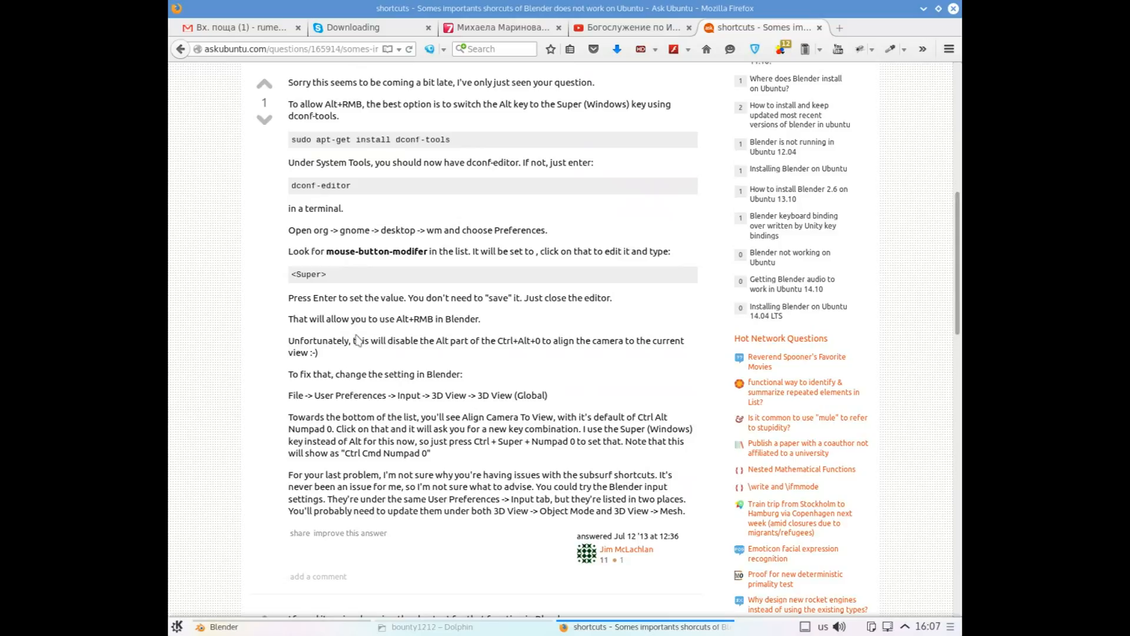
pyautogui.scroll(-10, 355, 345)
pyautogui.scroll(10, 353, 345)
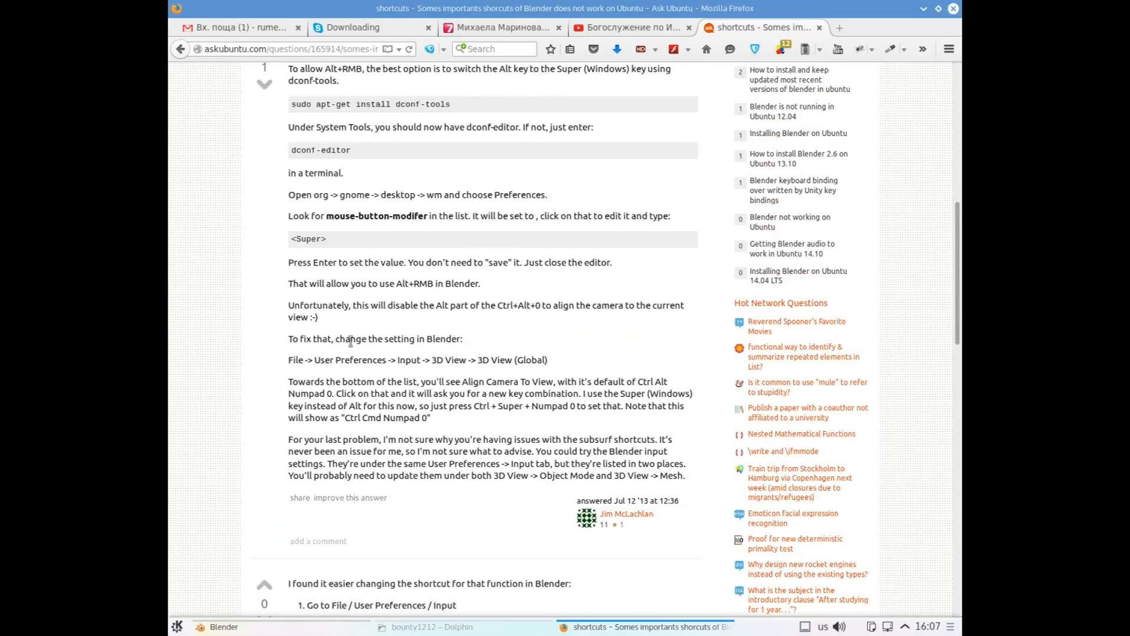
pyautogui.scroll(4, 351, 340)
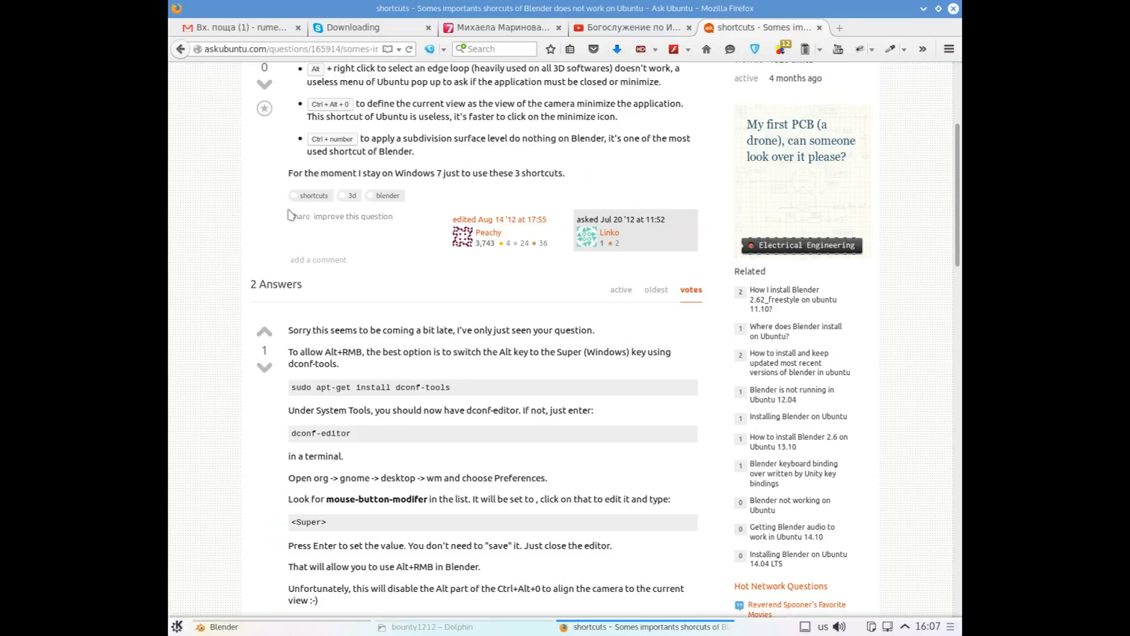
pyautogui.scroll(3, 312, 112)
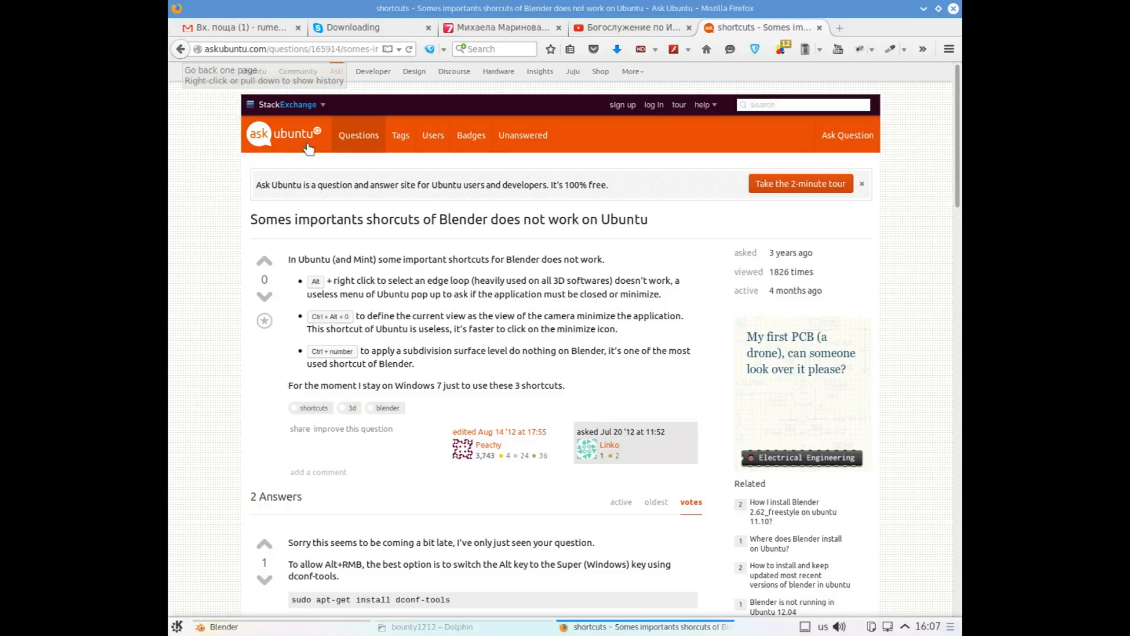
pyautogui.scroll(-5, 353, 144)
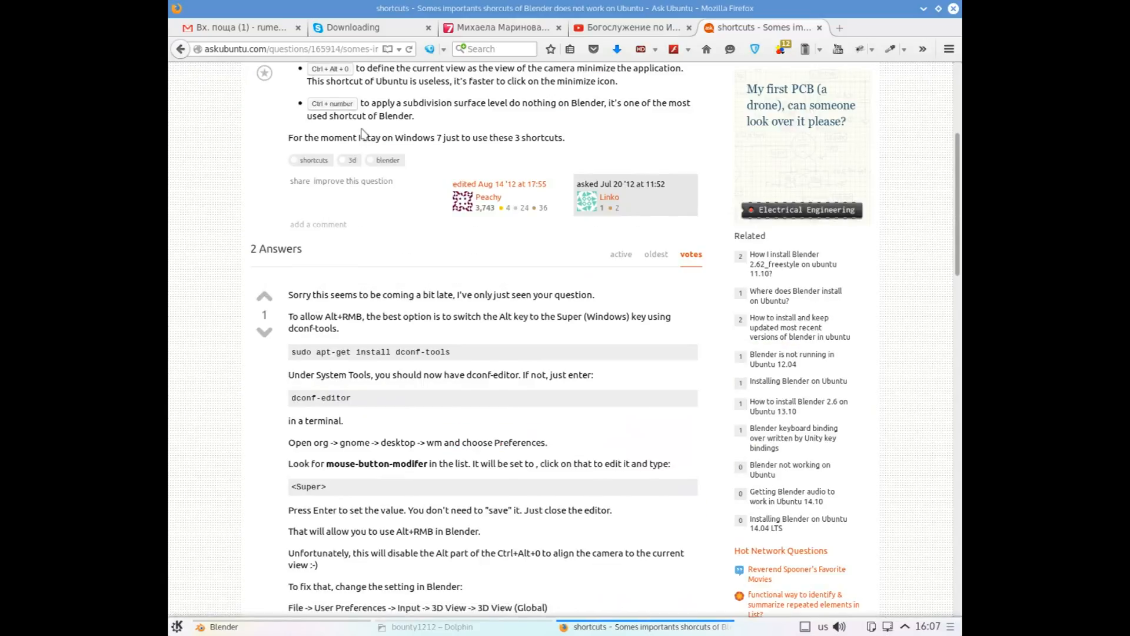
pyautogui.scroll(-5, 366, 143)
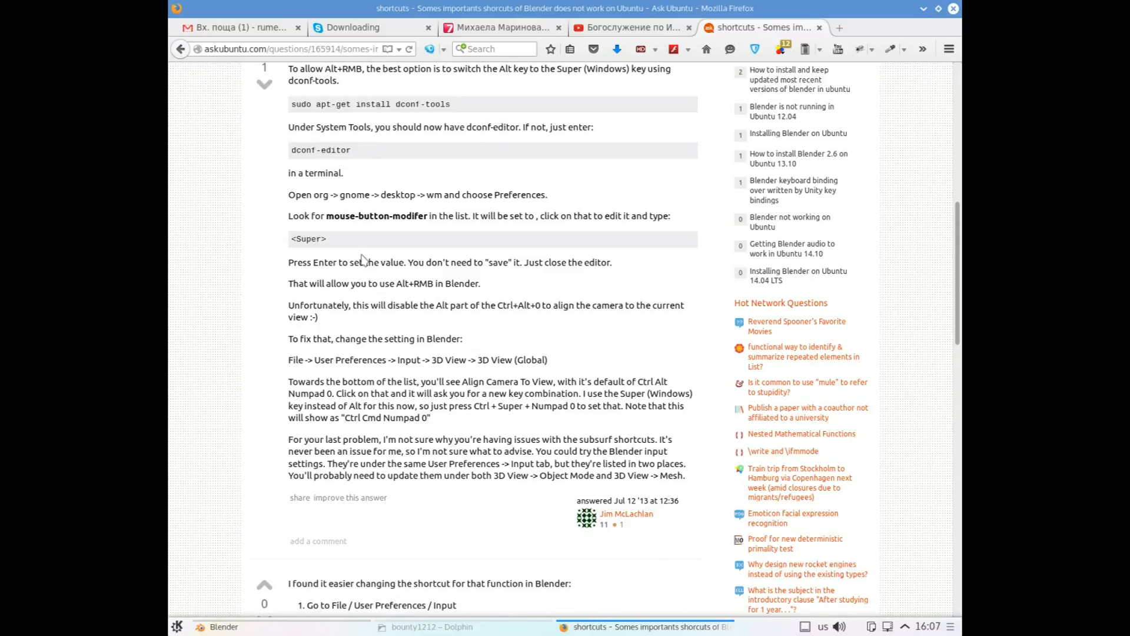
pyautogui.scroll(5, 369, 262)
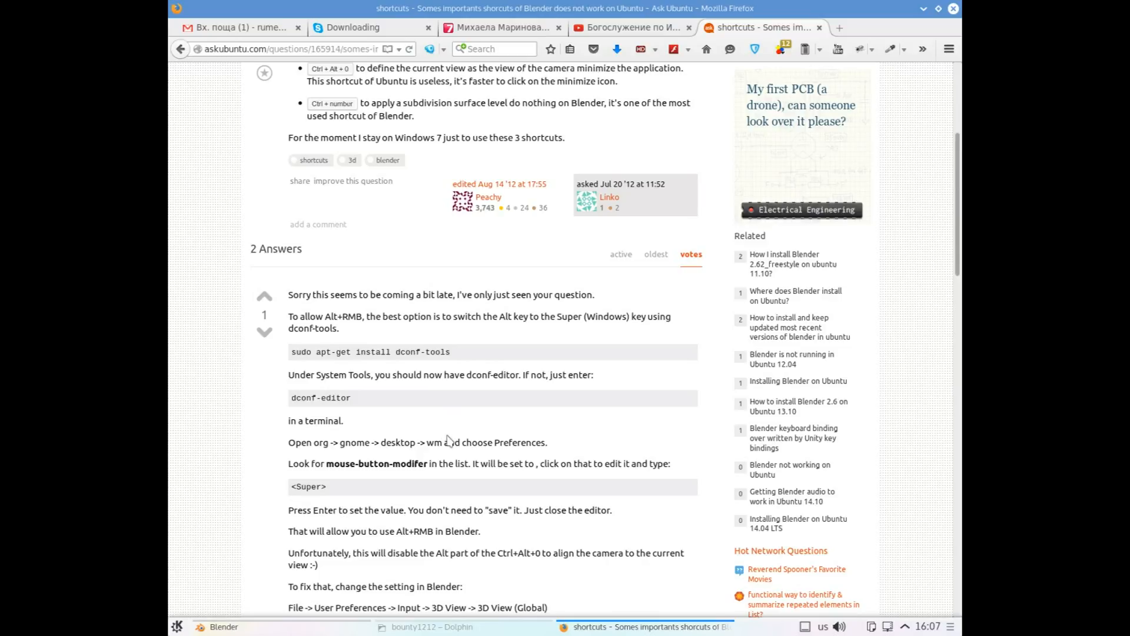
pyautogui.scroll(-5, 484, 499)
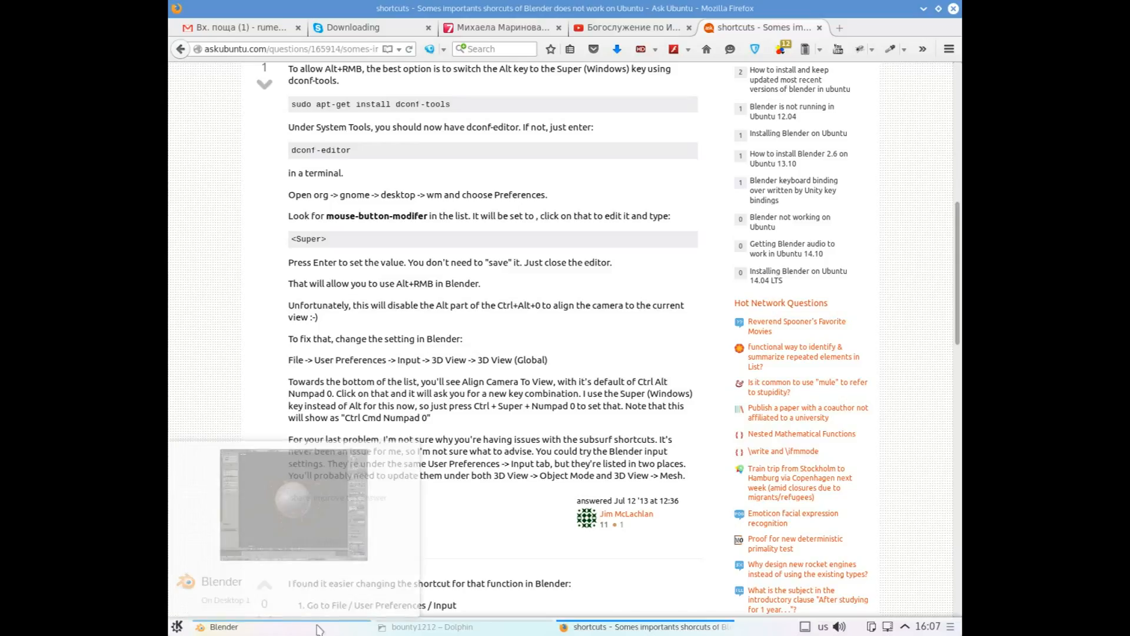
# Switch to Blender and open the online Blender manual from its help resources
pyautogui.click(223, 626)
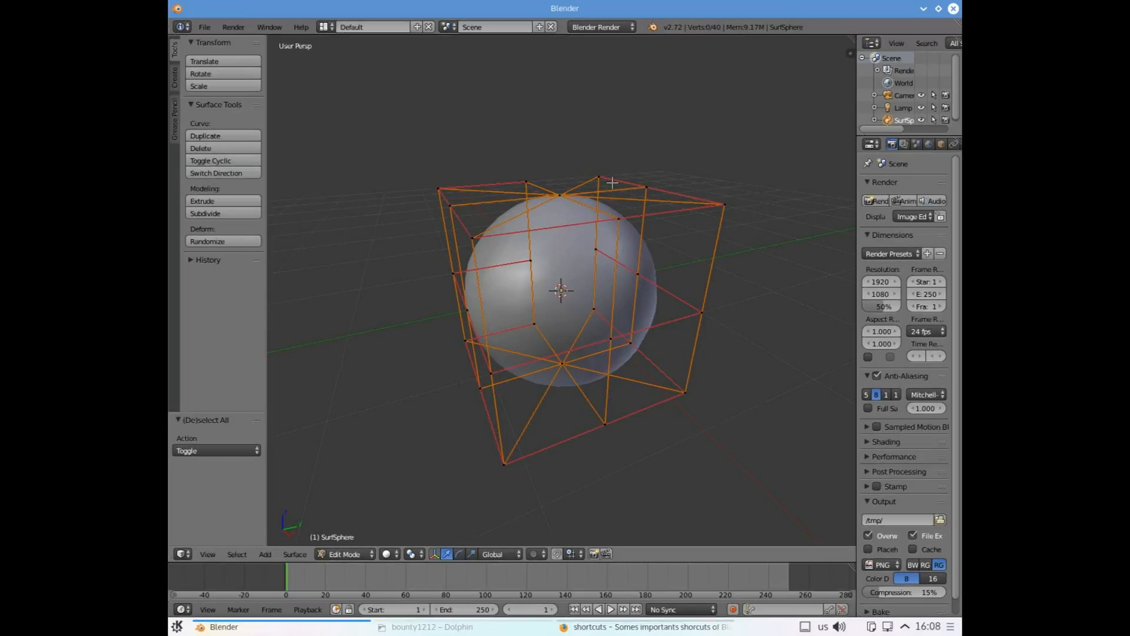
pyautogui.scroll(2, 592, 186)
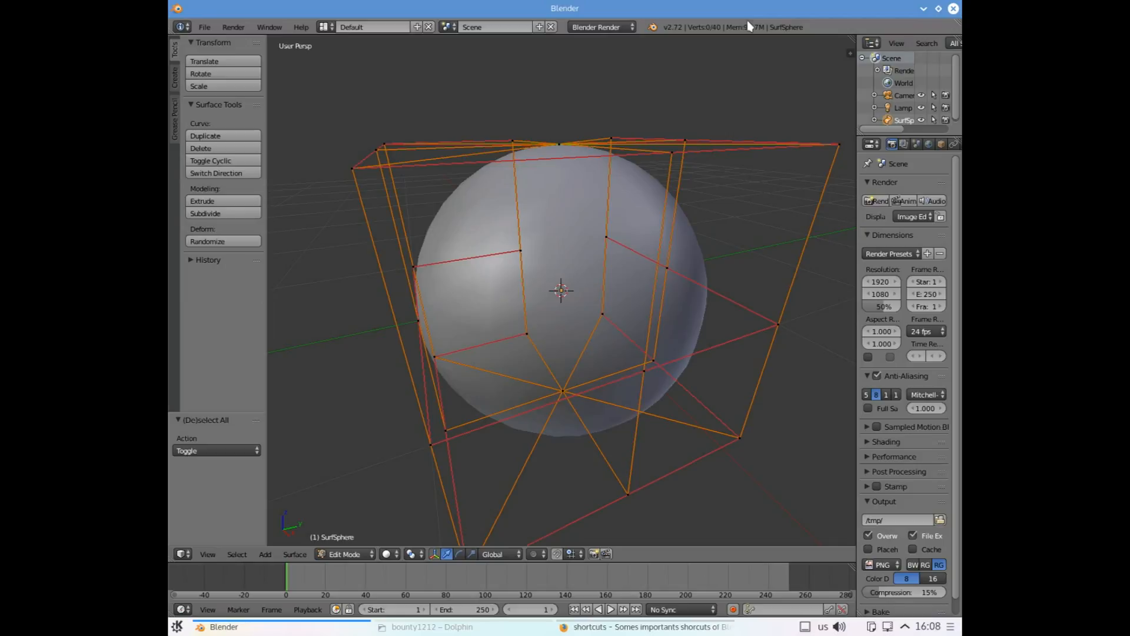
pyautogui.click(304, 28)
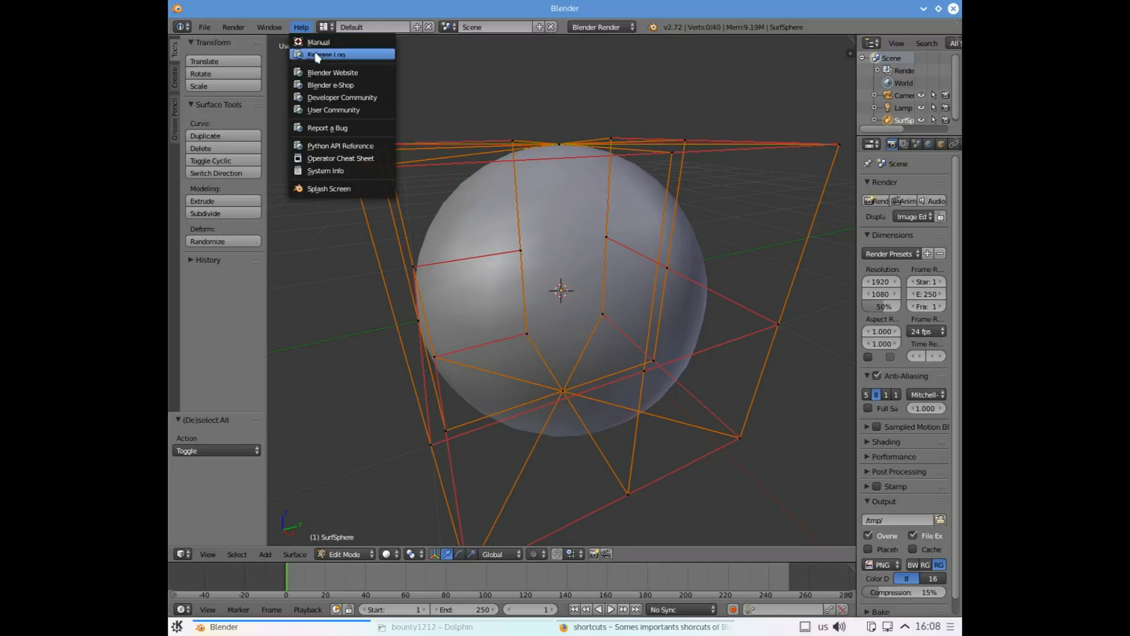
pyautogui.click(321, 44)
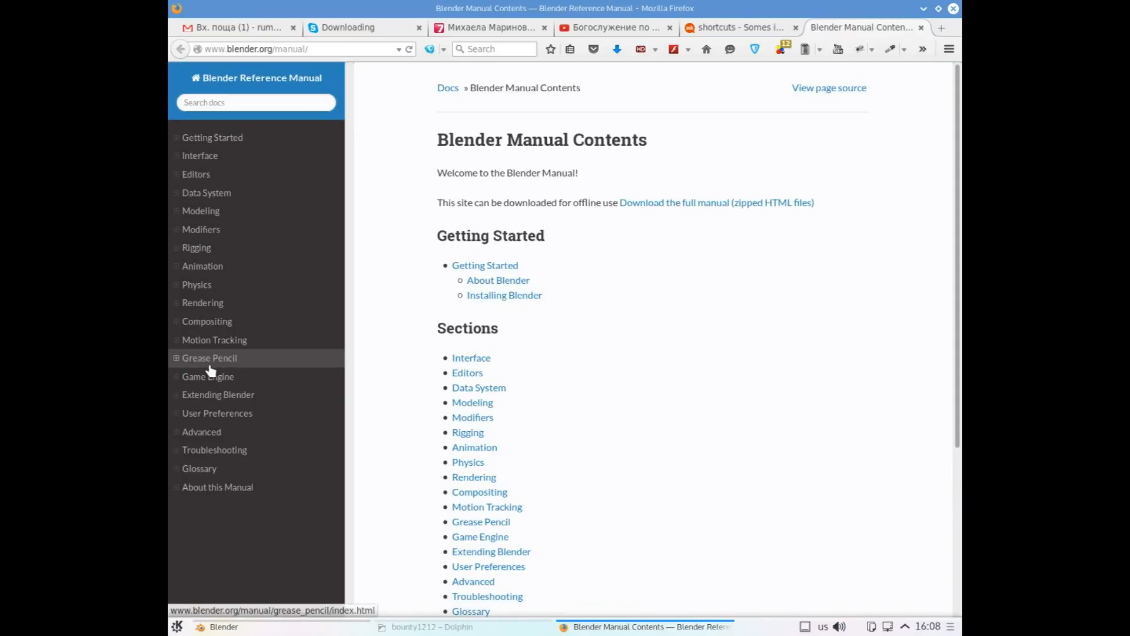
# Download the full manual for offline use and save it as blender_manual.zip in the home folder
pyautogui.click(227, 102)
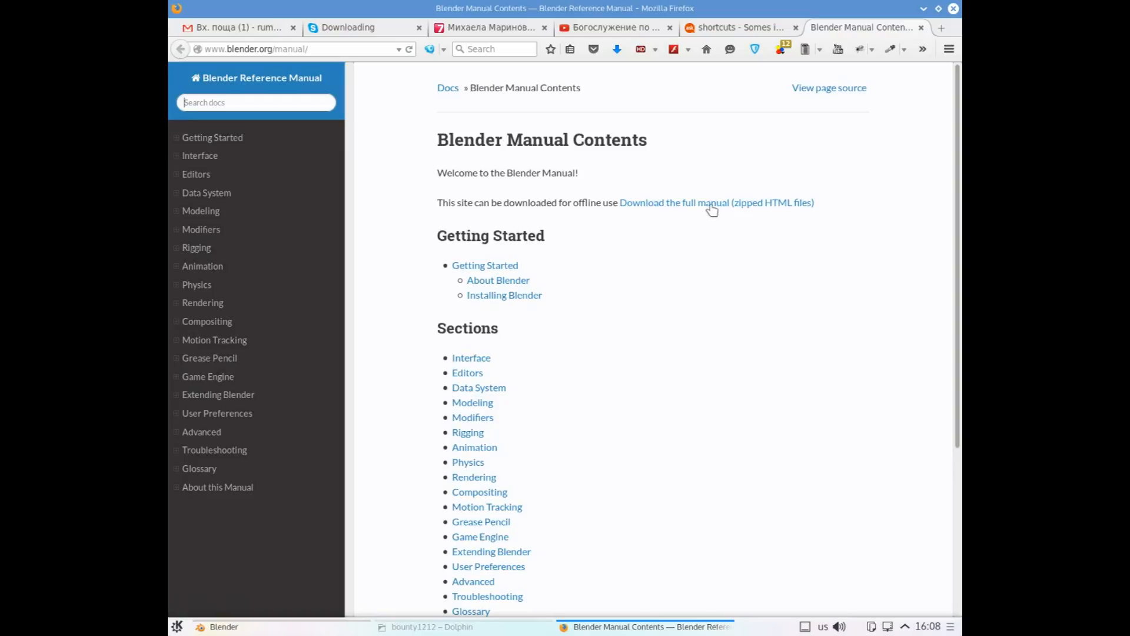
pyautogui.click(688, 205)
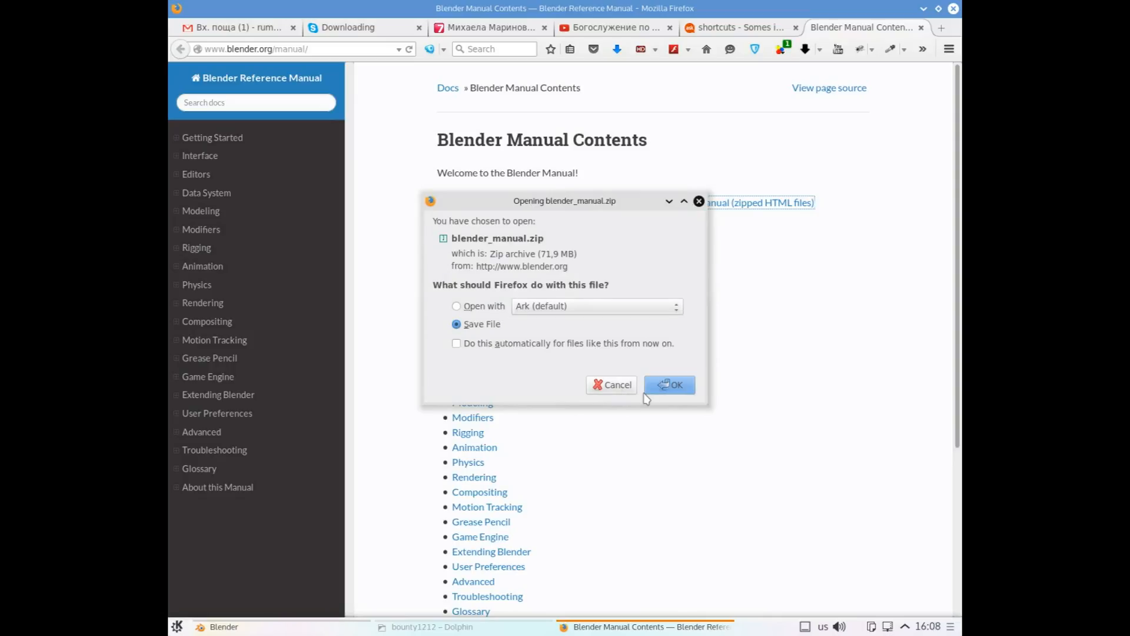
pyautogui.click(686, 390)
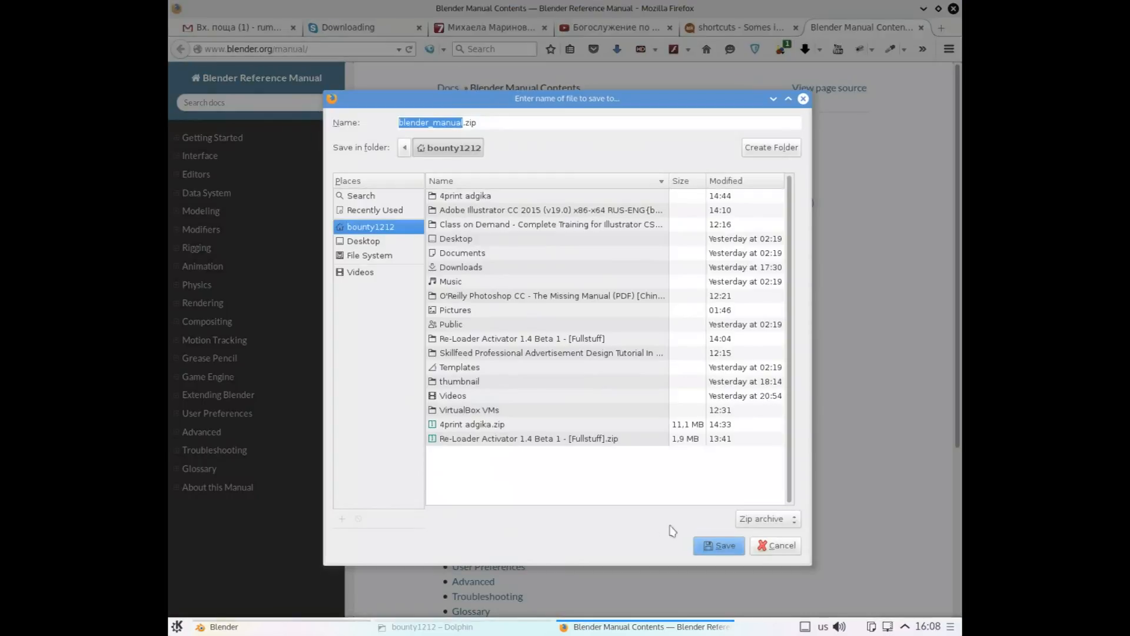
pyautogui.click(712, 541)
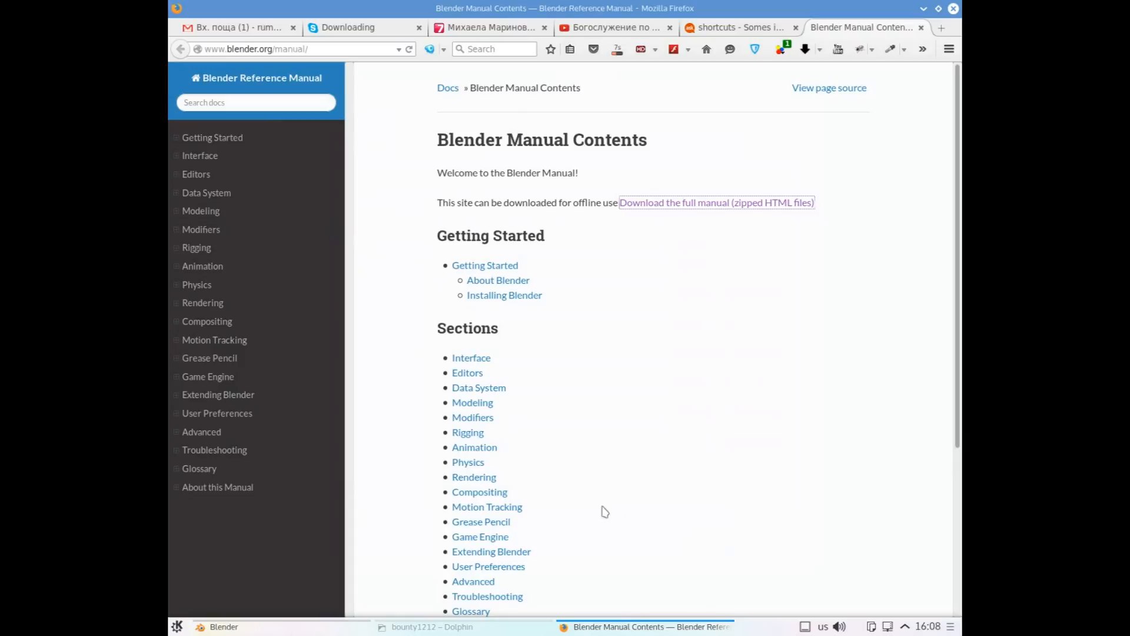
# Search the Blender manual for "hot keys" and repeat the search with "hotkeys"
pyautogui.click(253, 101)
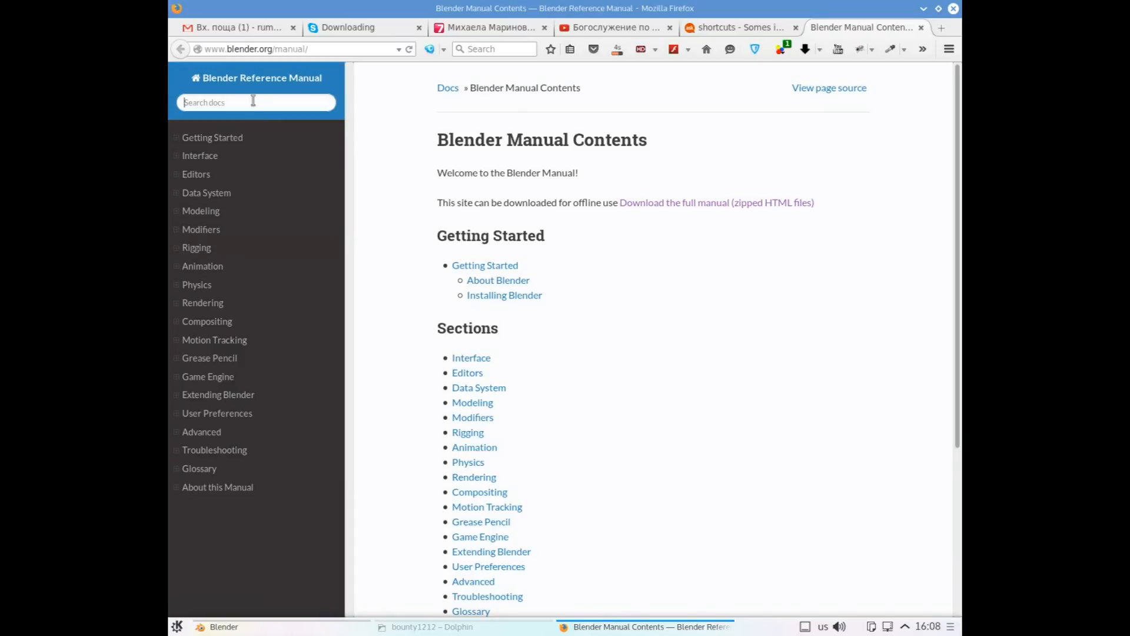
pyautogui.write('hot k')
pyautogui.write('eys')
pyautogui.press('Return')
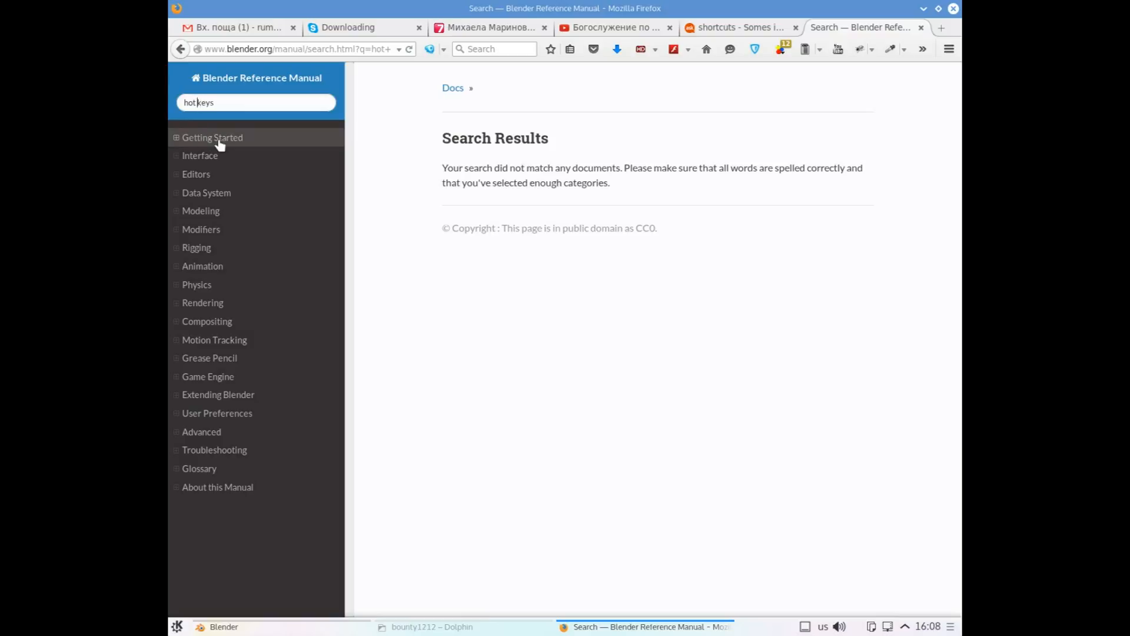
pyautogui.press('Return')
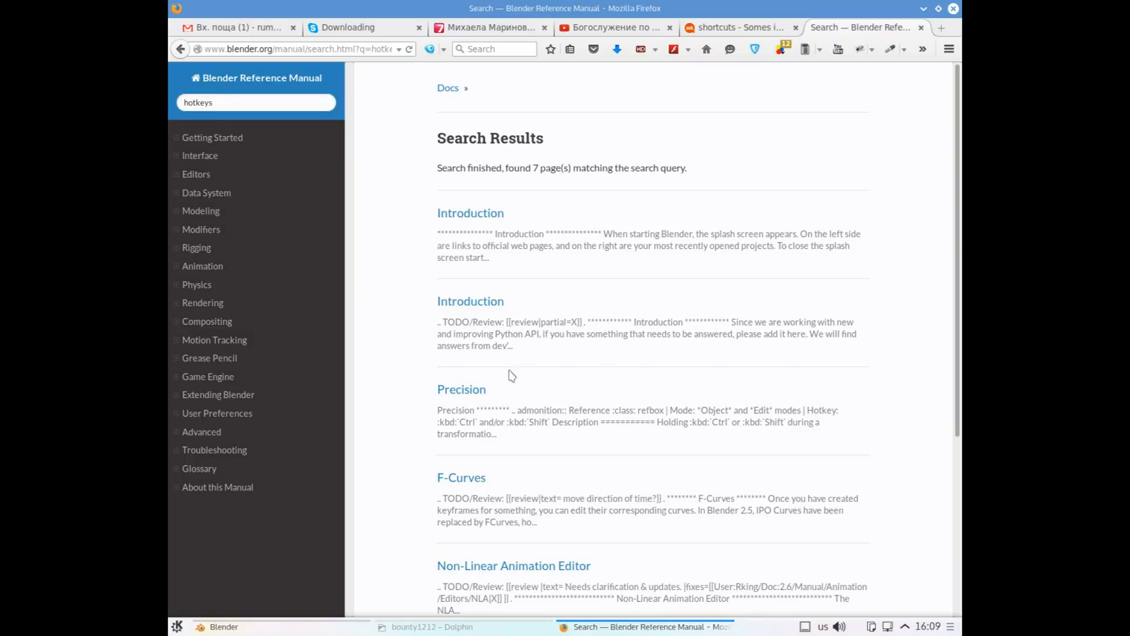
# Open the Opening Files page from the search results and look through it down to the Security section
pyautogui.scroll(-4, 467, 424)
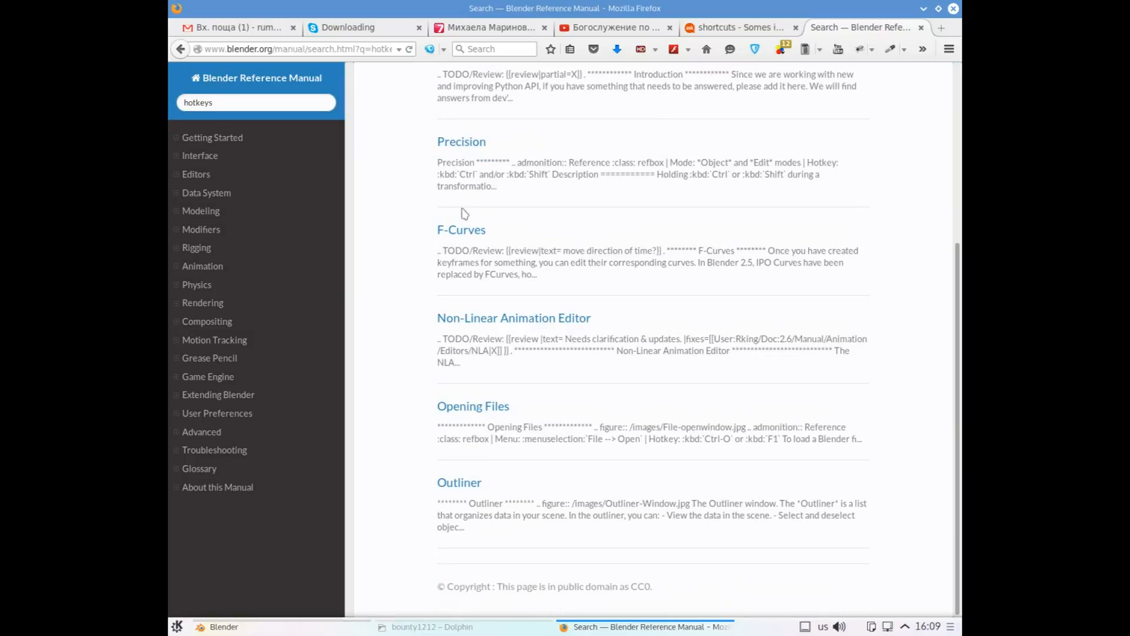
pyautogui.click(475, 406)
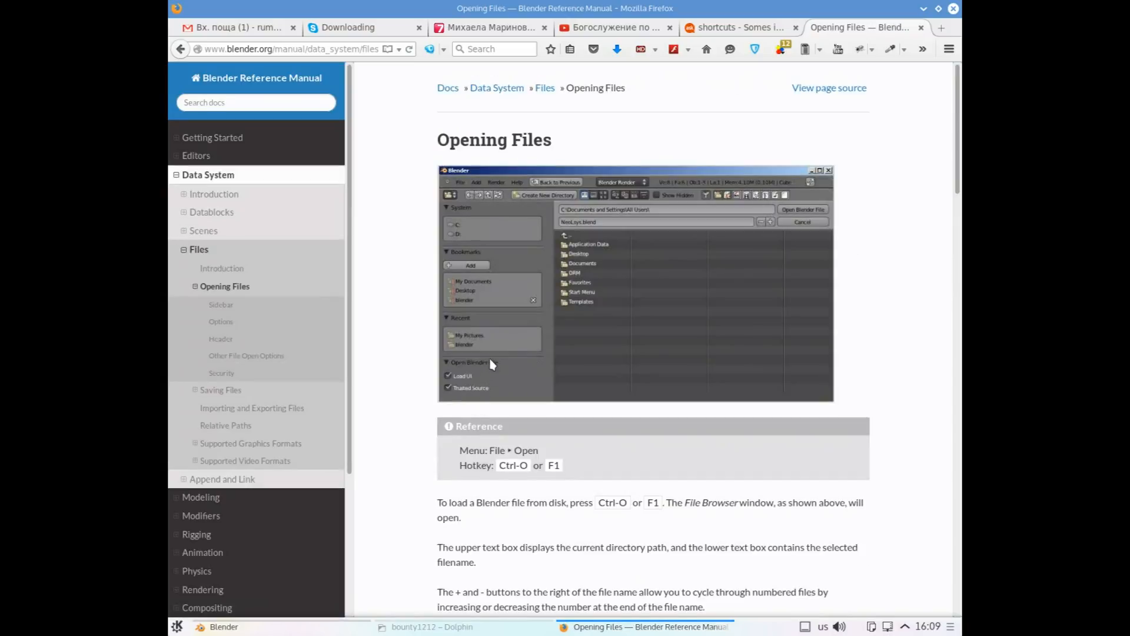
pyautogui.scroll(-15, 507, 335)
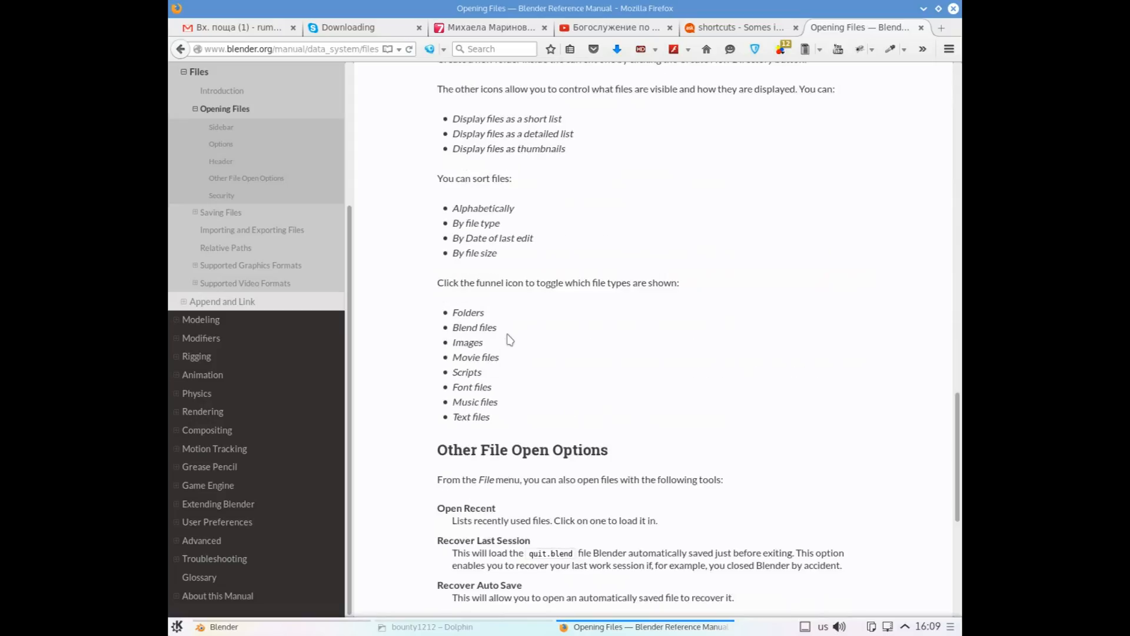
pyautogui.scroll(-3, 510, 340)
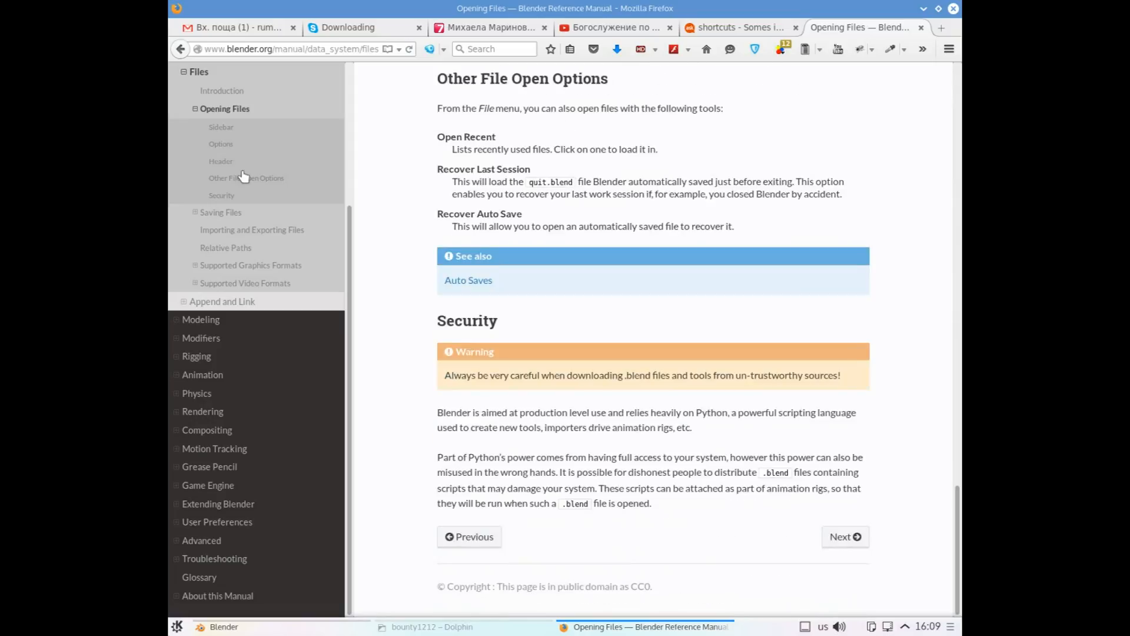
# Go back to the Blender manual's contents page and search the web for "blender hotkeys fedora"
pyautogui.click(182, 50)
pyautogui.click(182, 50)
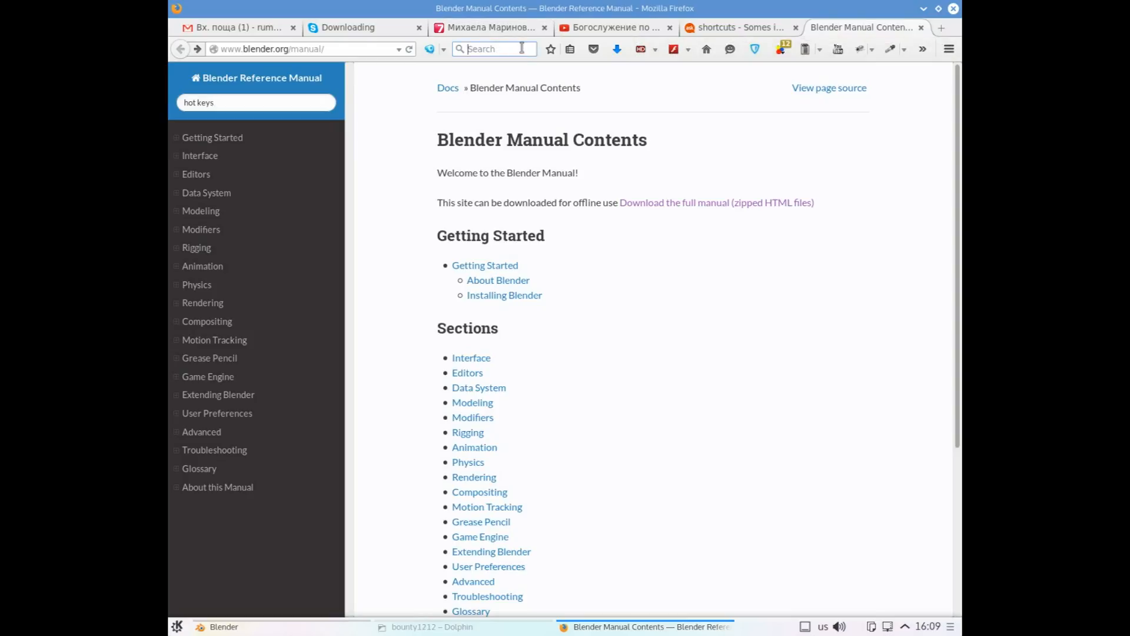
pyautogui.write('bl')
pyautogui.write('end')
pyautogui.write('ern')
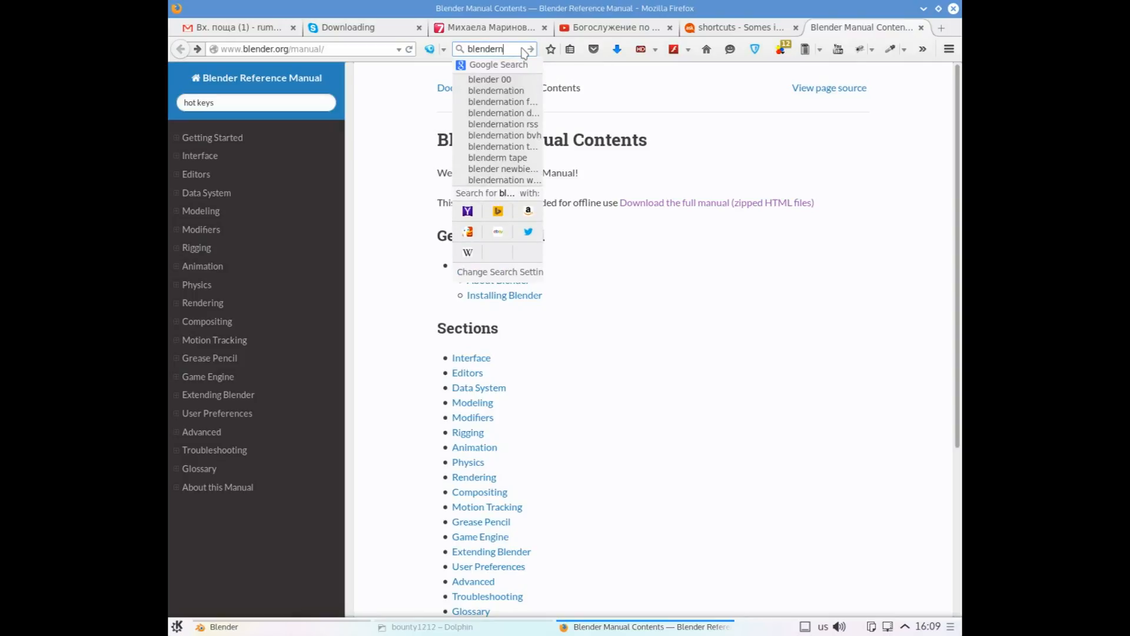
pyautogui.press('BackSpace')
pyautogui.write('hotk')
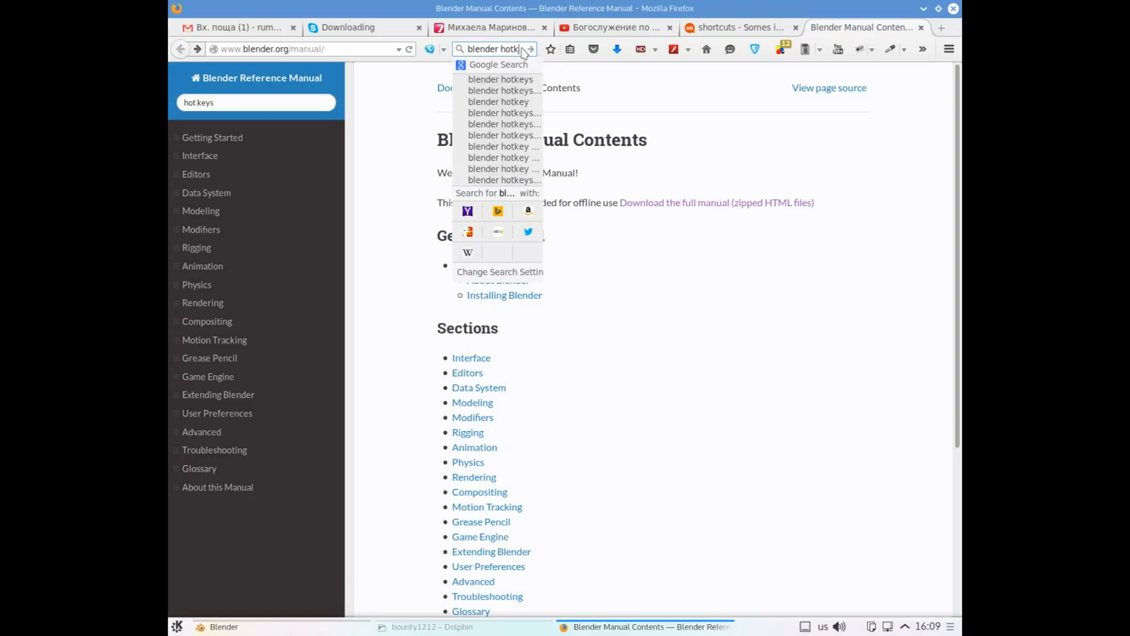
pyautogui.write('eys fr')
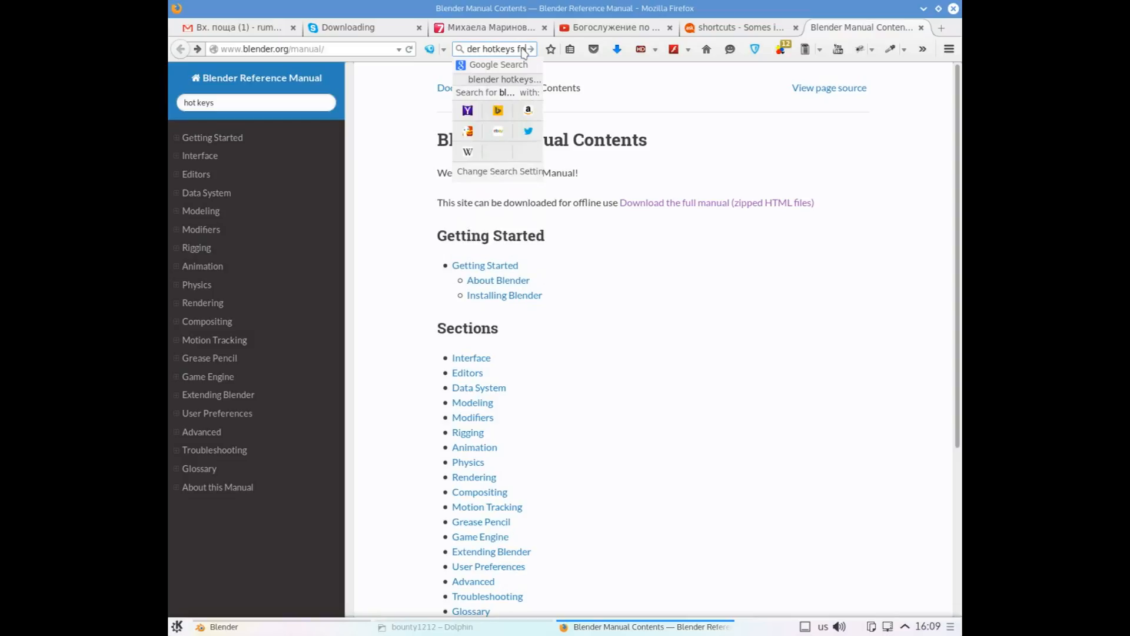
pyautogui.write('edora')
pyautogui.press('Return')
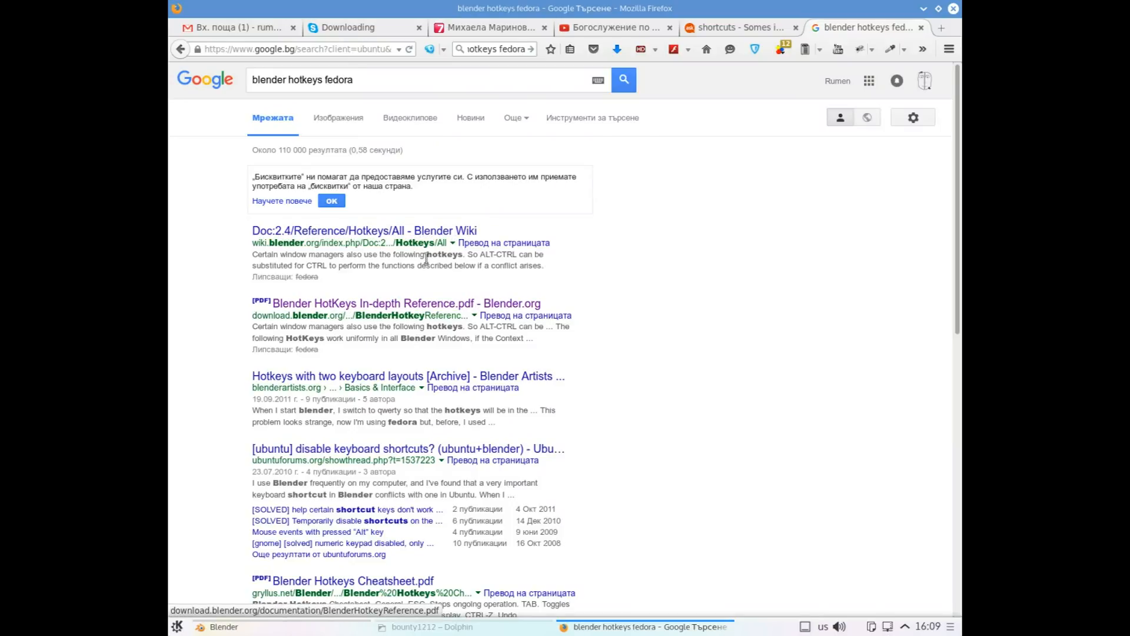
# Open the Blender Wiki result Doc:2.4/Reference/Hotkeys/All and look through its hotkey lists
pyautogui.click(412, 231)
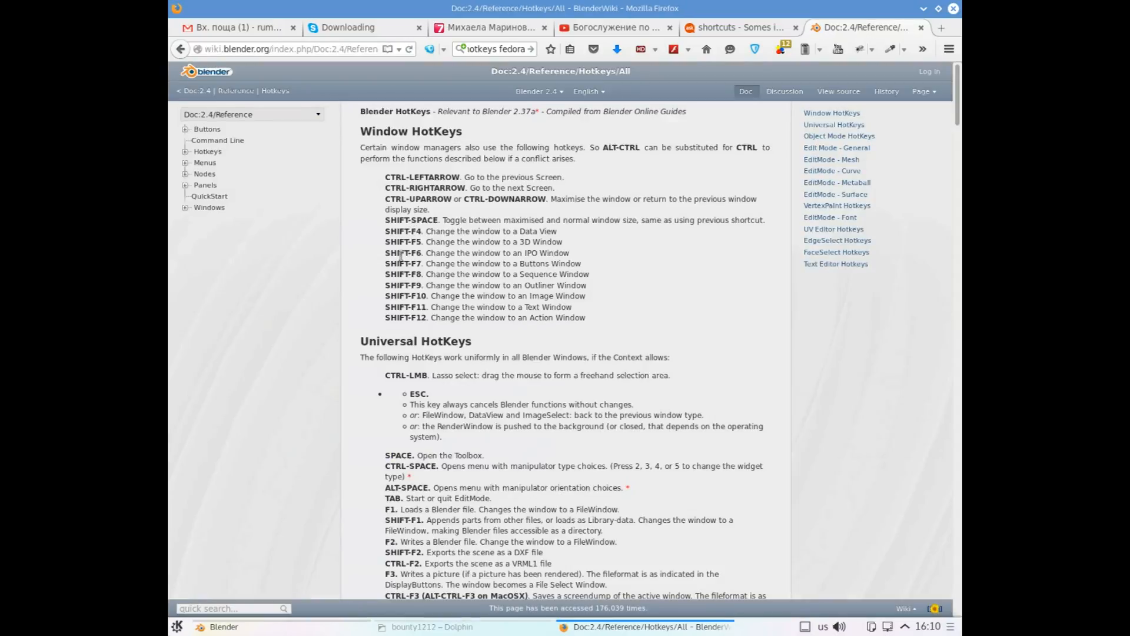
pyautogui.scroll(-8, 501, 208)
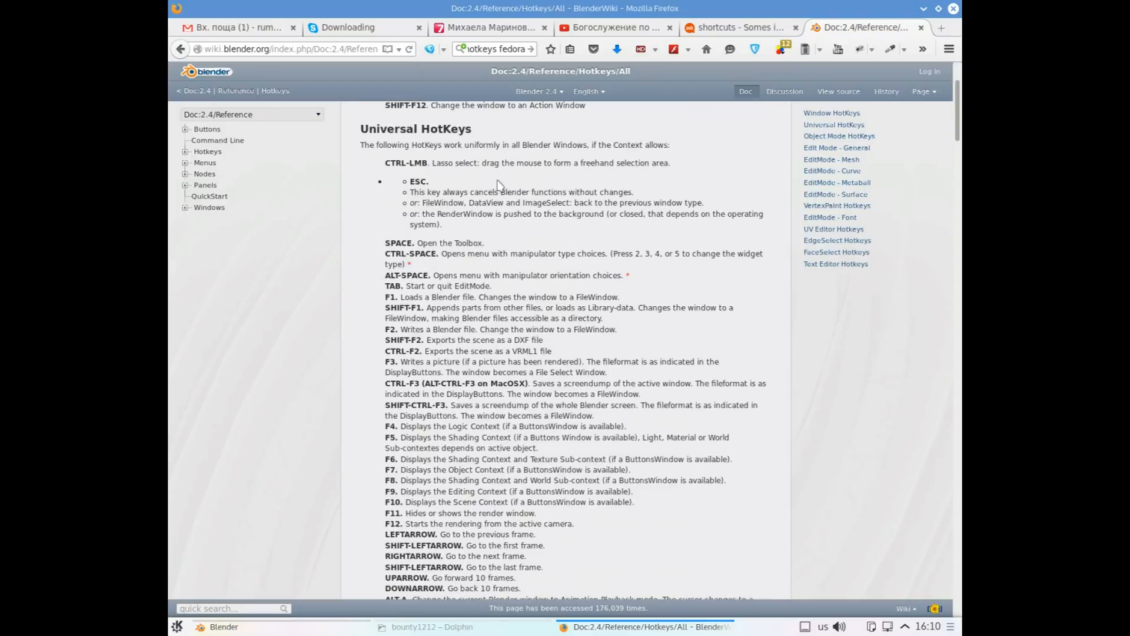
pyautogui.scroll(-12, 501, 208)
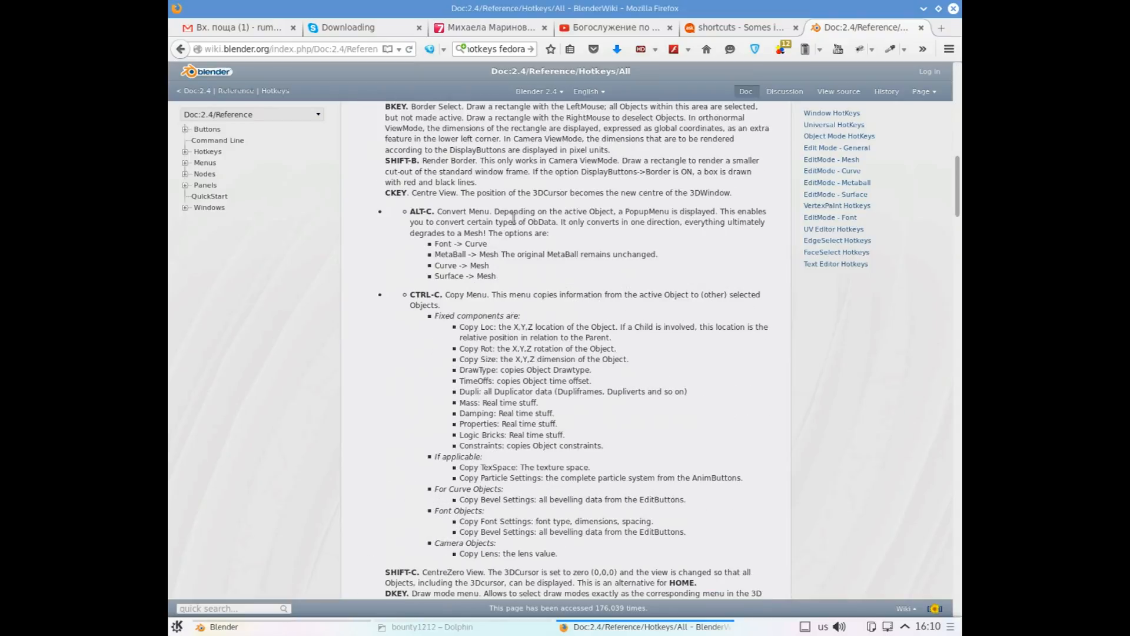
pyautogui.scroll(-10, 522, 230)
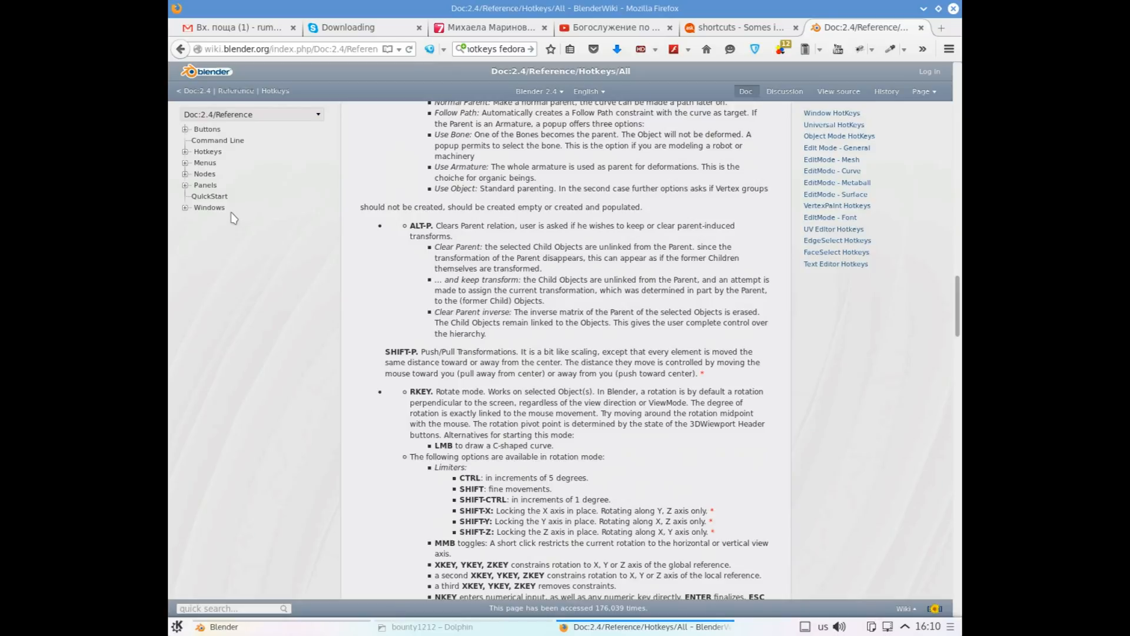
pyautogui.scroll(-10, 233, 218)
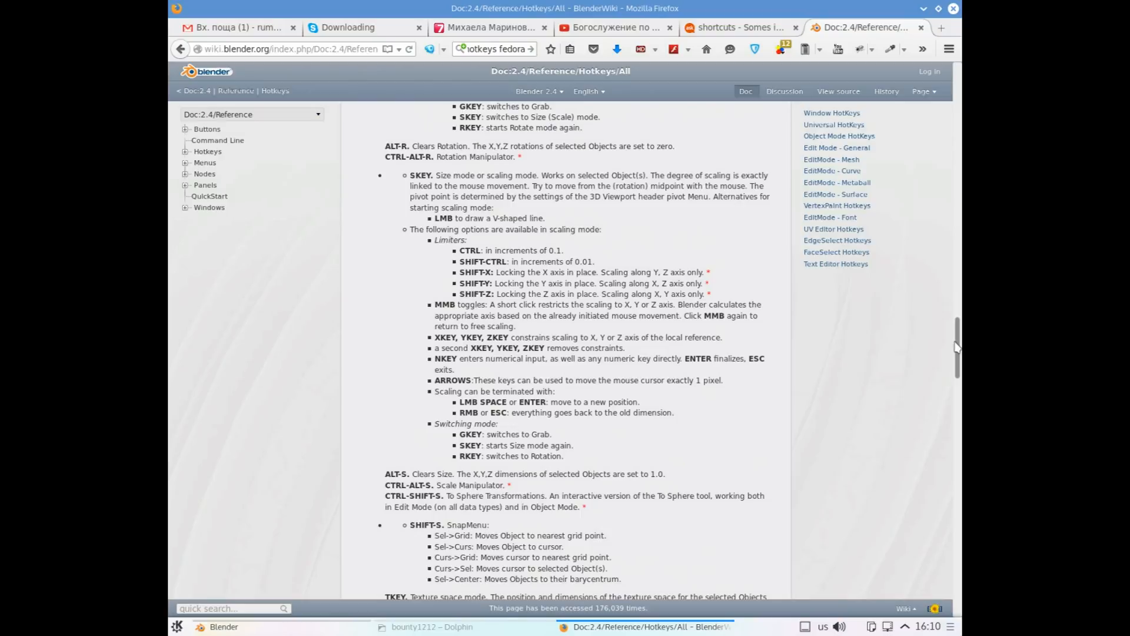
pyautogui.moveTo(958, 346); pyautogui.dragTo(916, 50)
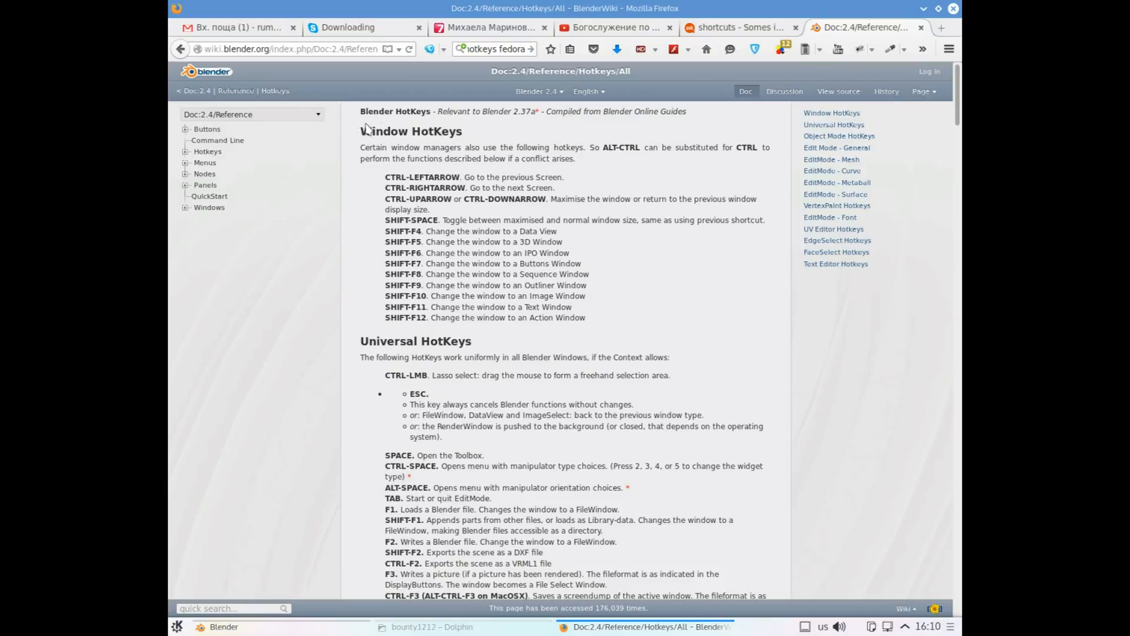
# Copy the page's whole hotkey reference, from the Blender HotKeys line through the Text Editor Hotkeys section
pyautogui.moveTo(358, 113); pyautogui.dragTo(624, 589)
pyautogui.scroll(-4, 615, 473)
pyautogui.scroll(-10, 649, 478)
pyautogui.scroll(-12, 683, 526)
pyautogui.scroll(-15, 639, 554)
pyautogui.scroll(-15, 624, 525)
pyautogui.scroll(-10, 642, 524)
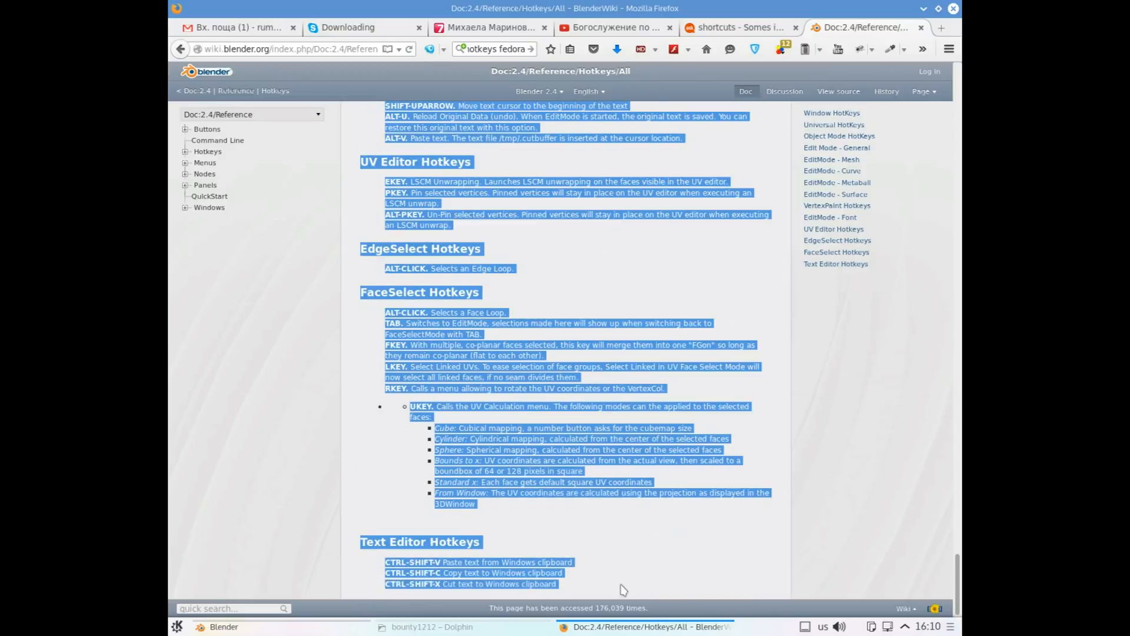
pyautogui.rightClick(579, 474)
pyautogui.click(606, 482)
# Launch LibreOffice Writer from the Office applications and run the recovery of the Untitled 1 document
pyautogui.click(178, 626)
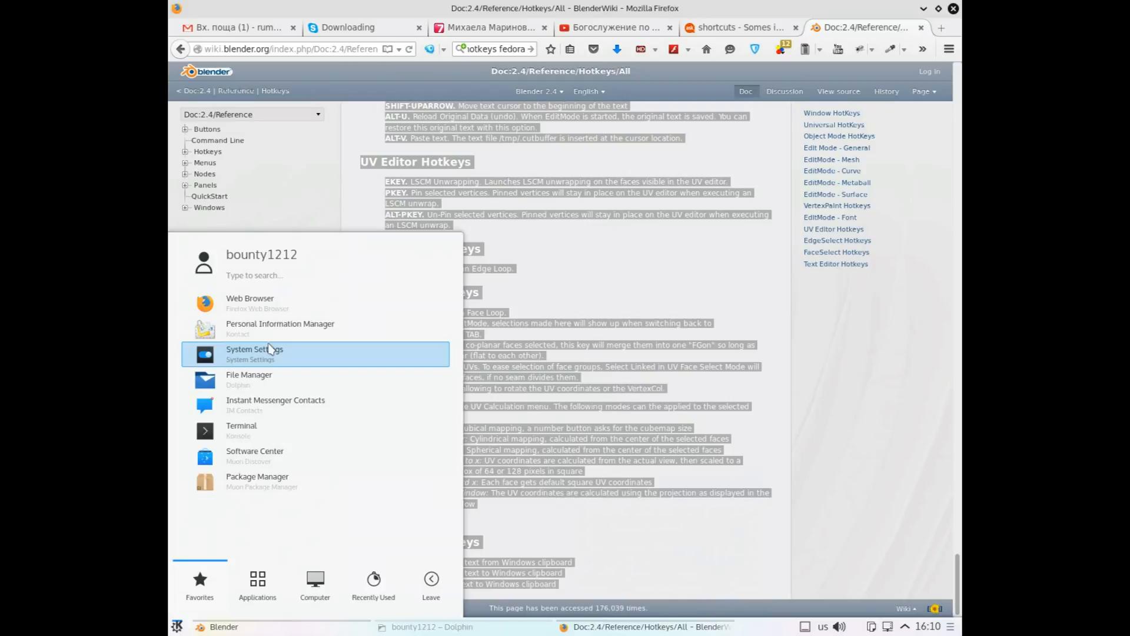
pyautogui.click(260, 576)
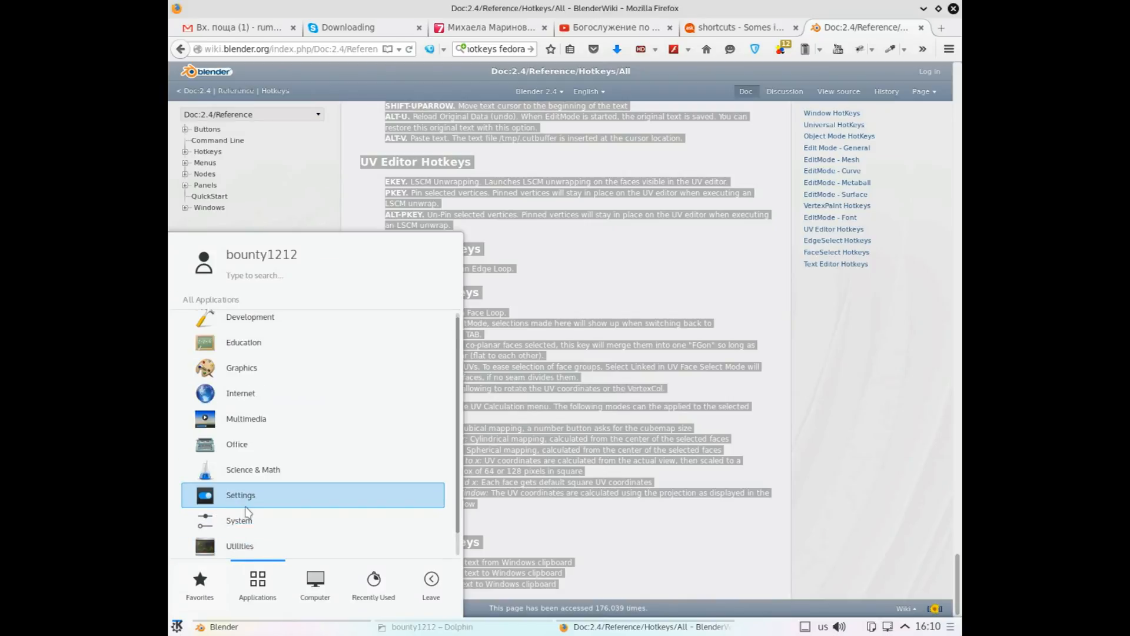
pyautogui.scroll(-1, 247, 495)
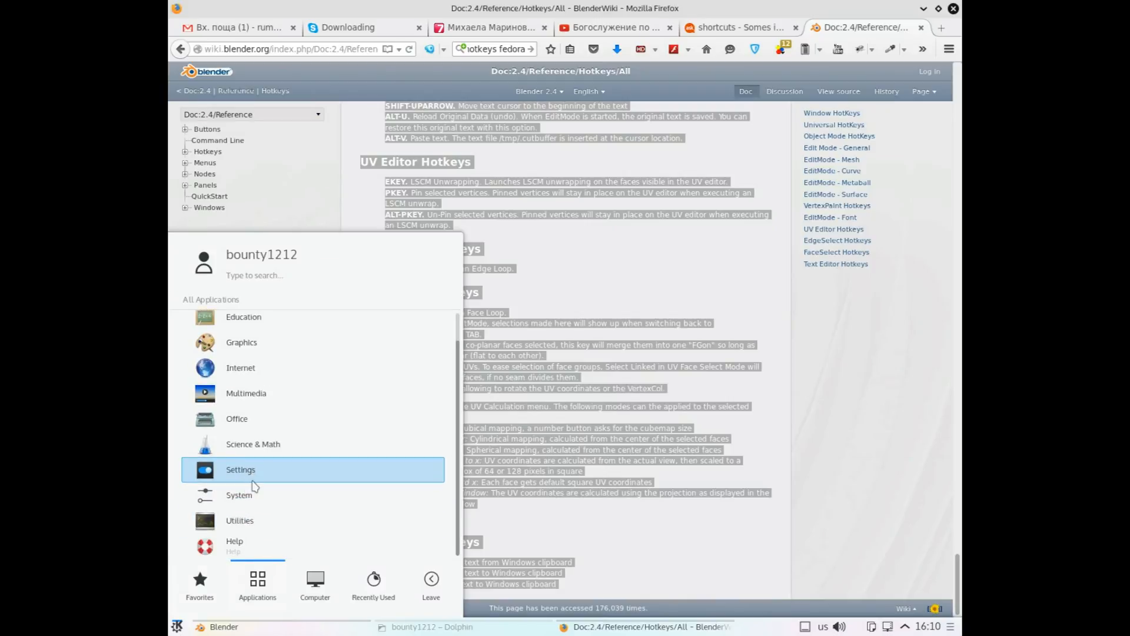
pyautogui.click(246, 420)
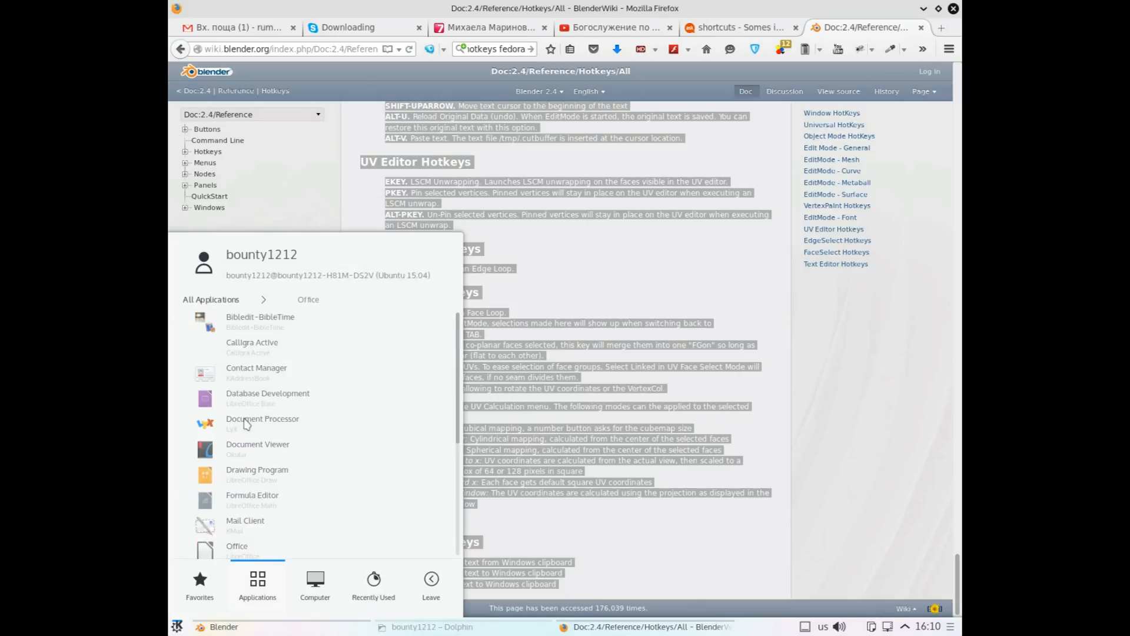
pyautogui.scroll(-4, 250, 447)
pyautogui.click(259, 452)
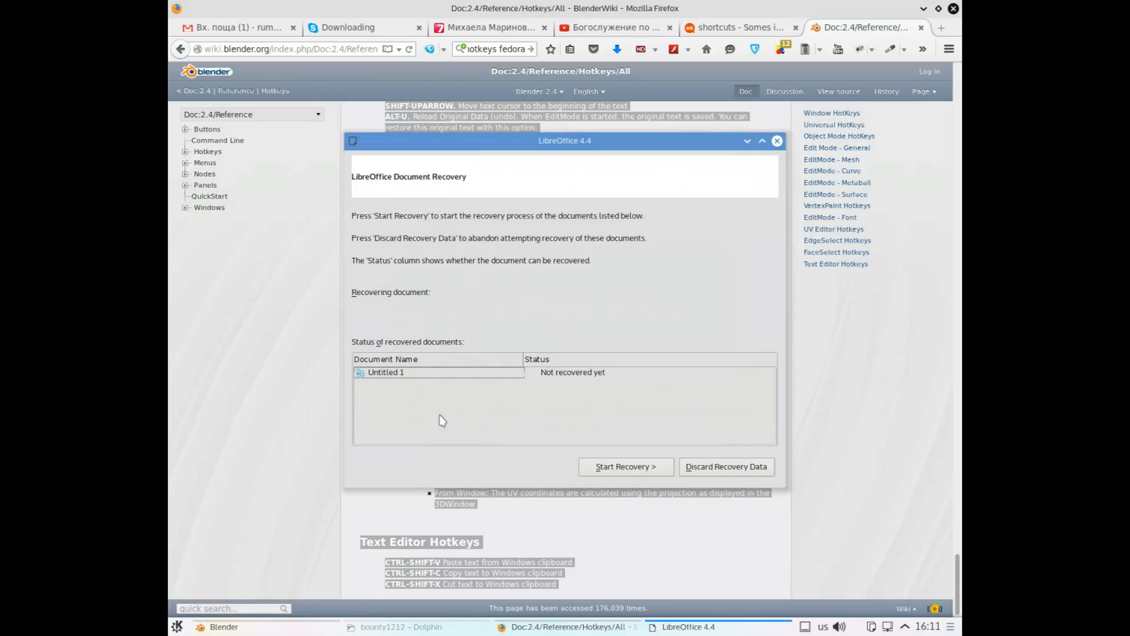
pyautogui.click(606, 469)
pyautogui.click(603, 469)
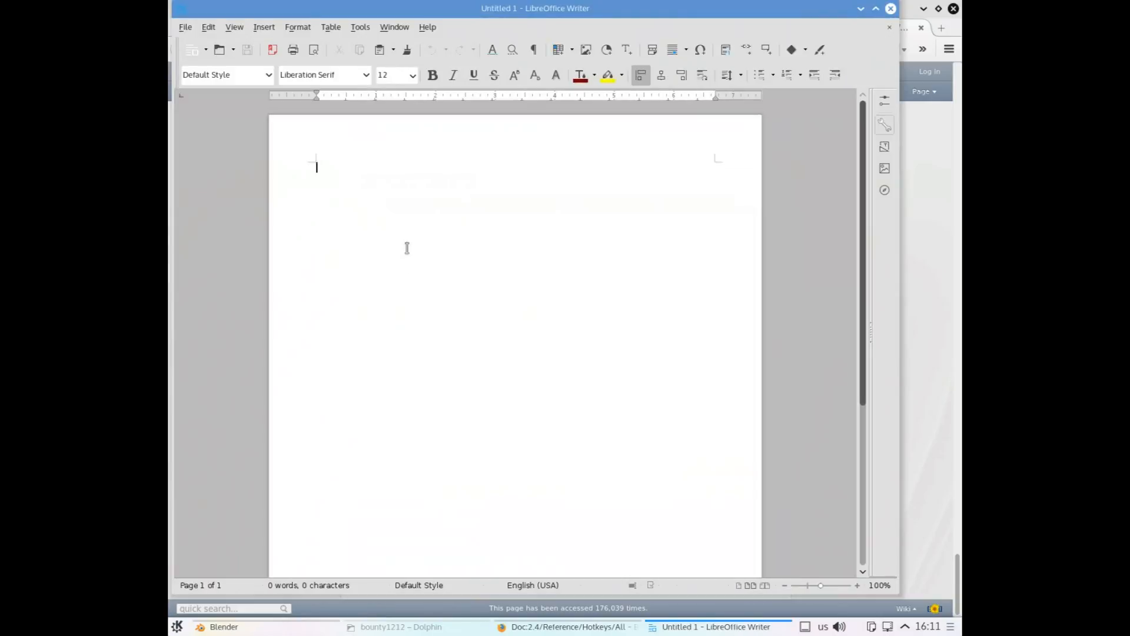
# Paste the copied hotkey reference into the blank Writer document
pyautogui.rightClick(410, 243)
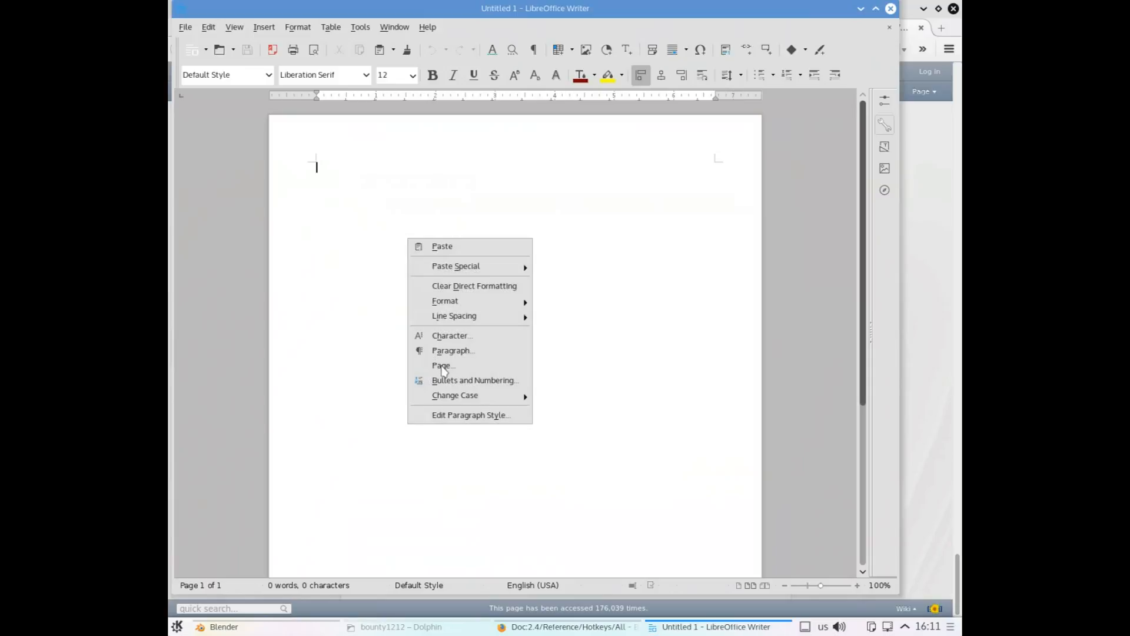
pyautogui.click(443, 246)
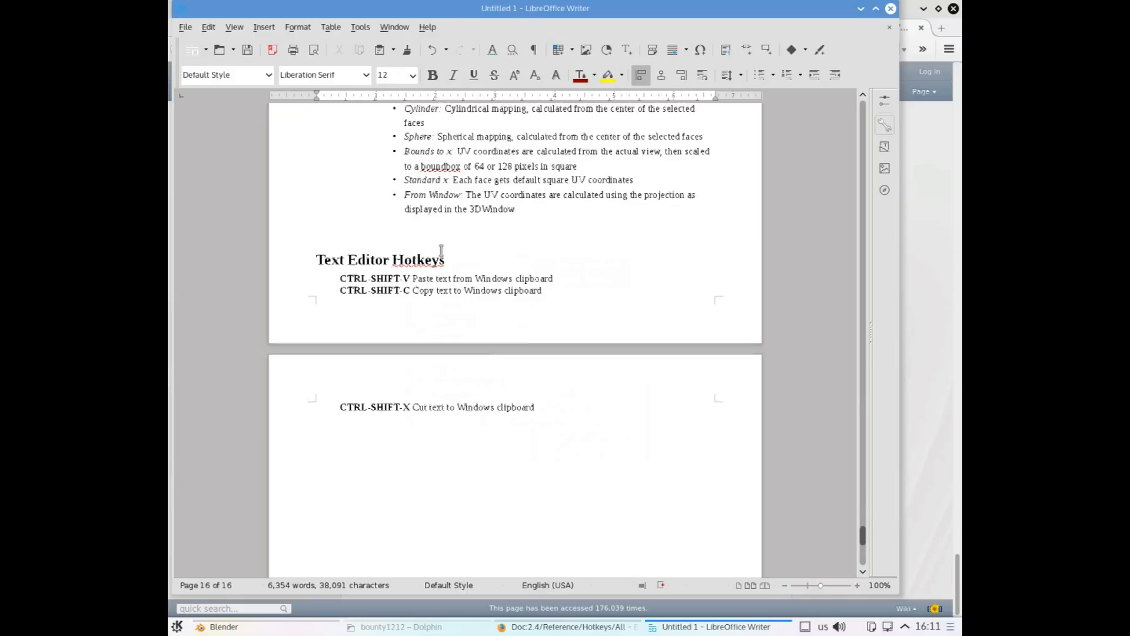
pyautogui.scroll(20, 480, 268)
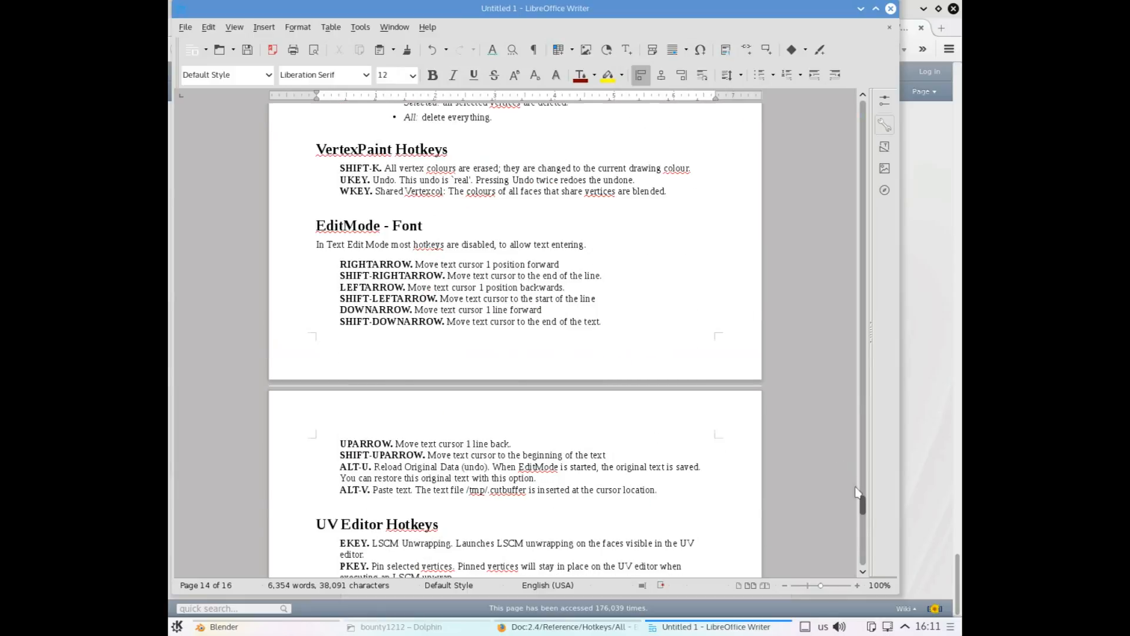
pyautogui.moveTo(860, 495); pyautogui.dragTo(864, 105)
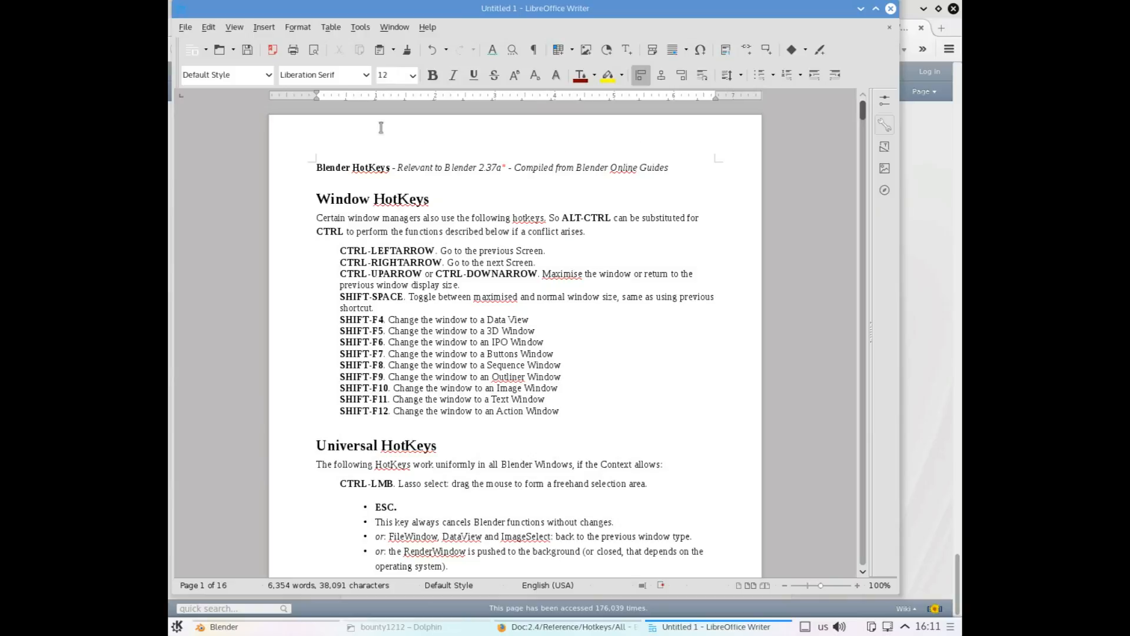
# Insert a Default Style page header into the hotkey document
pyautogui.click(264, 27)
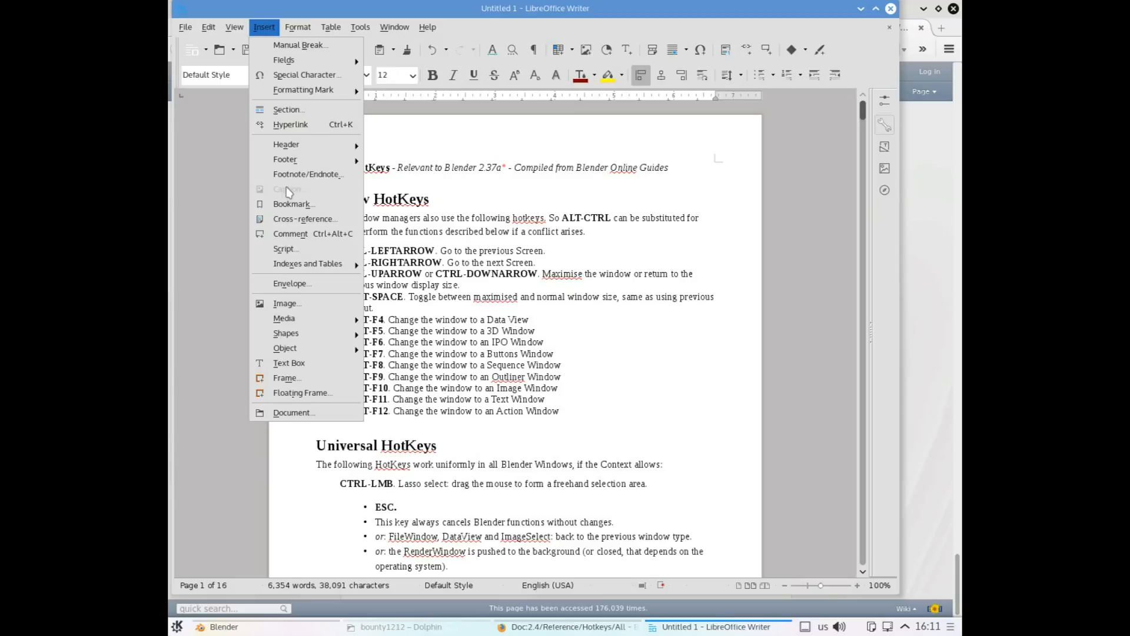
pyautogui.moveTo(295, 145)
pyautogui.click(381, 144)
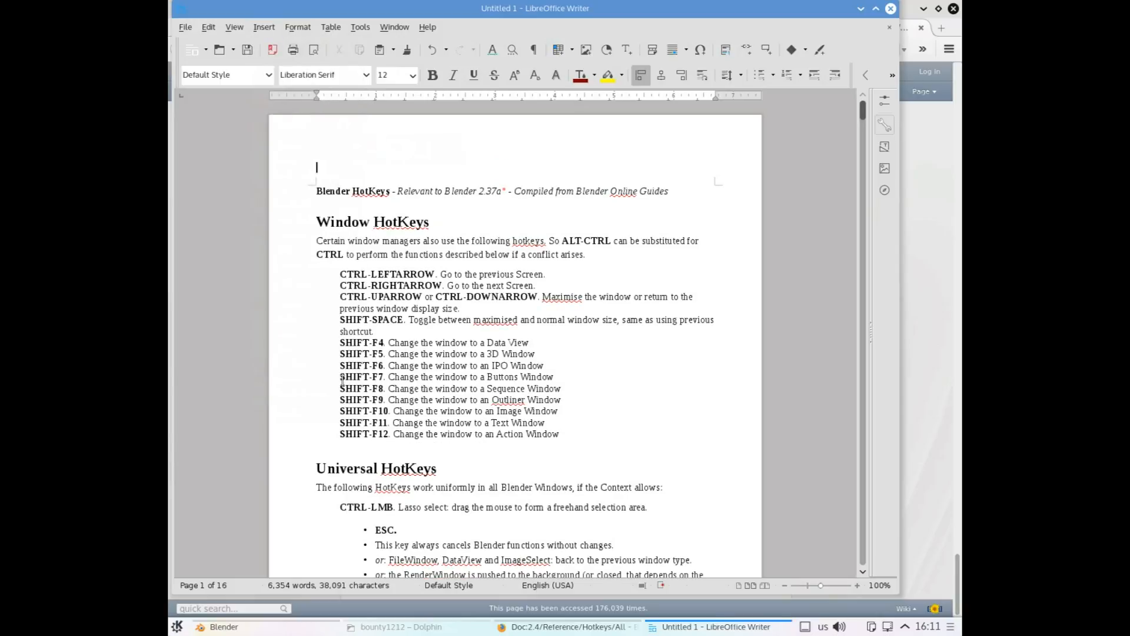
# Copy the wiki page's web address from Firefox and paste it into the document's header in Writer
pyautogui.click(534, 630)
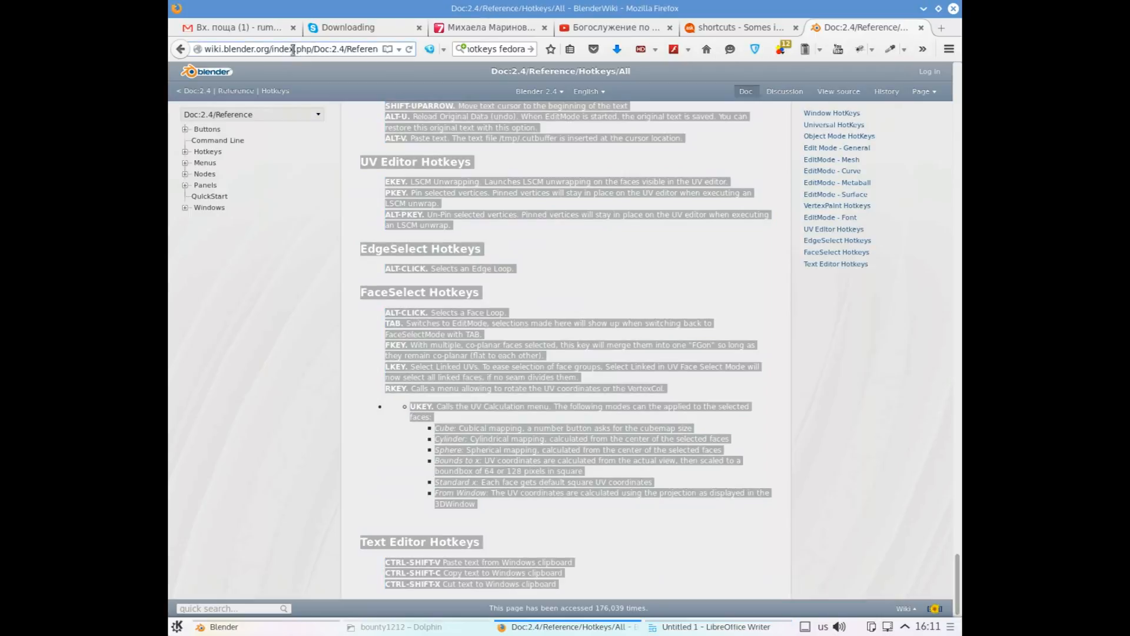
pyautogui.click(292, 50)
pyautogui.rightClick(293, 49)
pyautogui.click(321, 91)
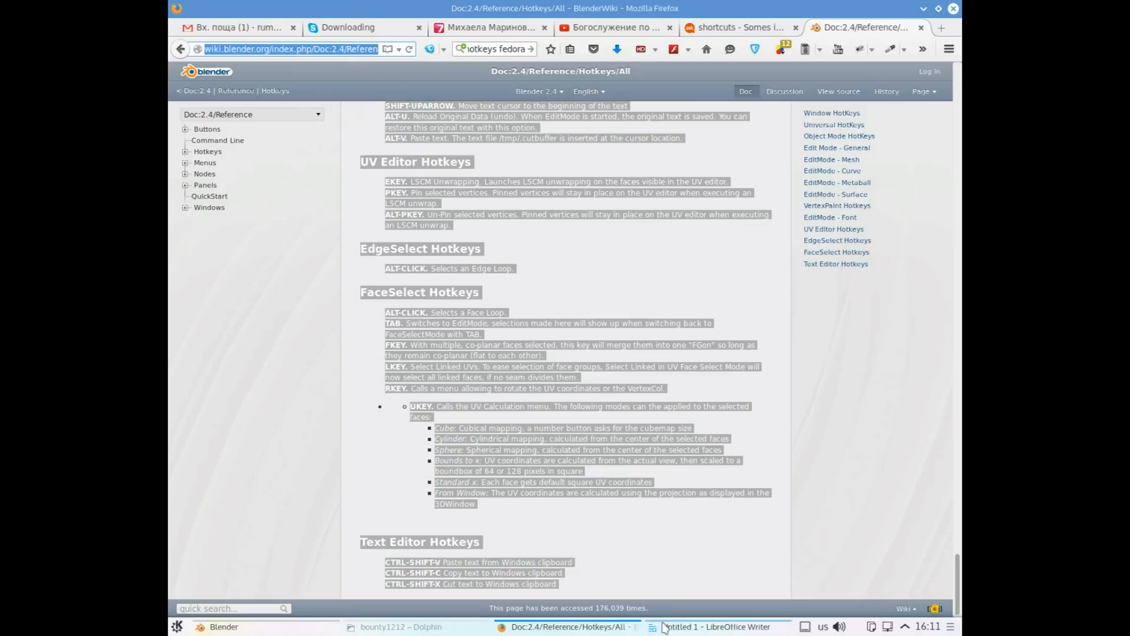
pyautogui.click(706, 626)
pyautogui.rightClick(395, 168)
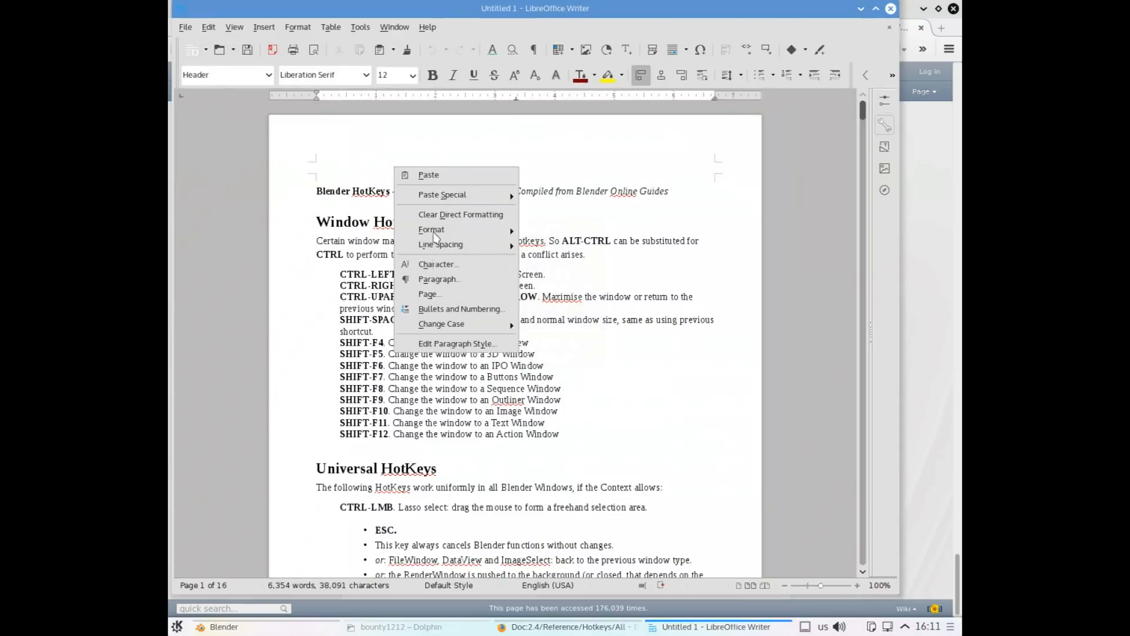
pyautogui.click(431, 173)
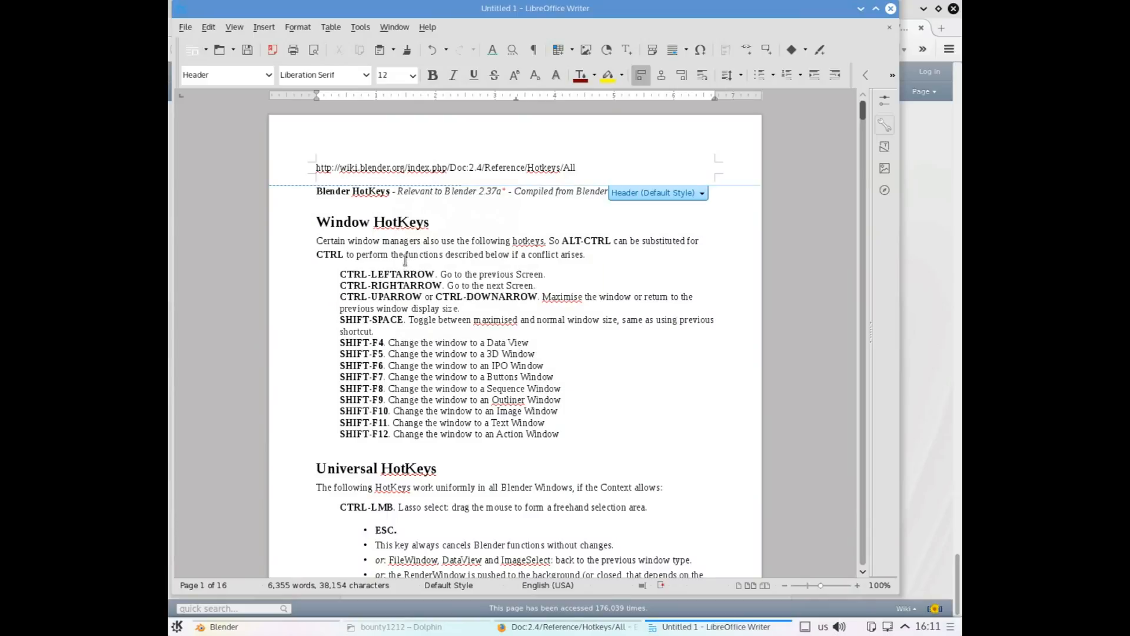
# Insert a Default Style page footer and paste the same wiki address into it
pyautogui.scroll(-10, 405, 262)
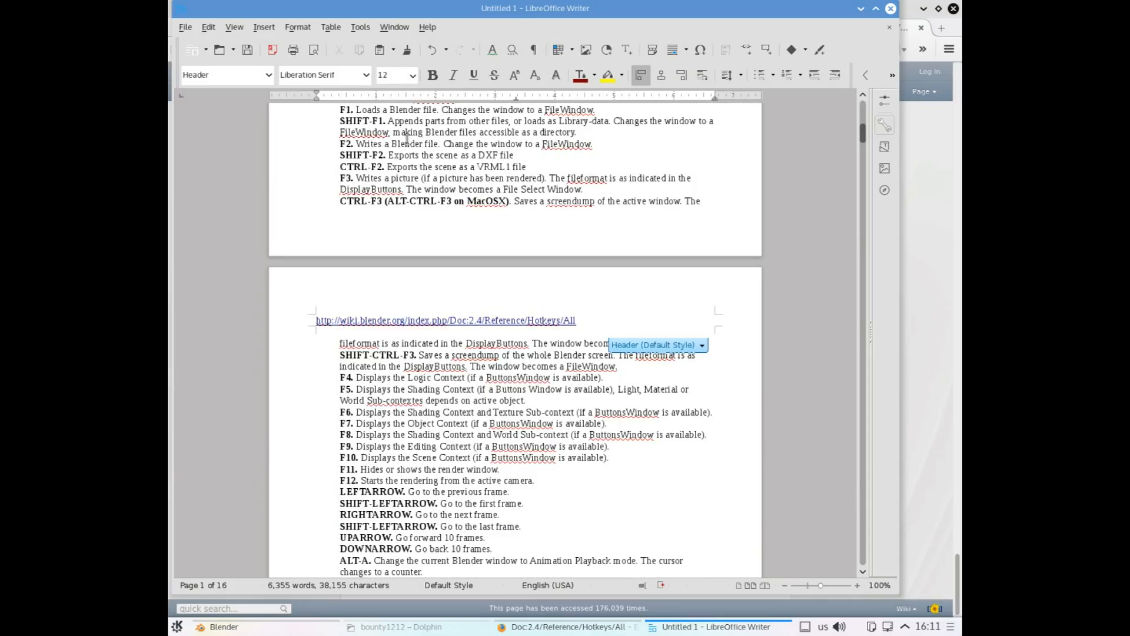
pyautogui.click(234, 27)
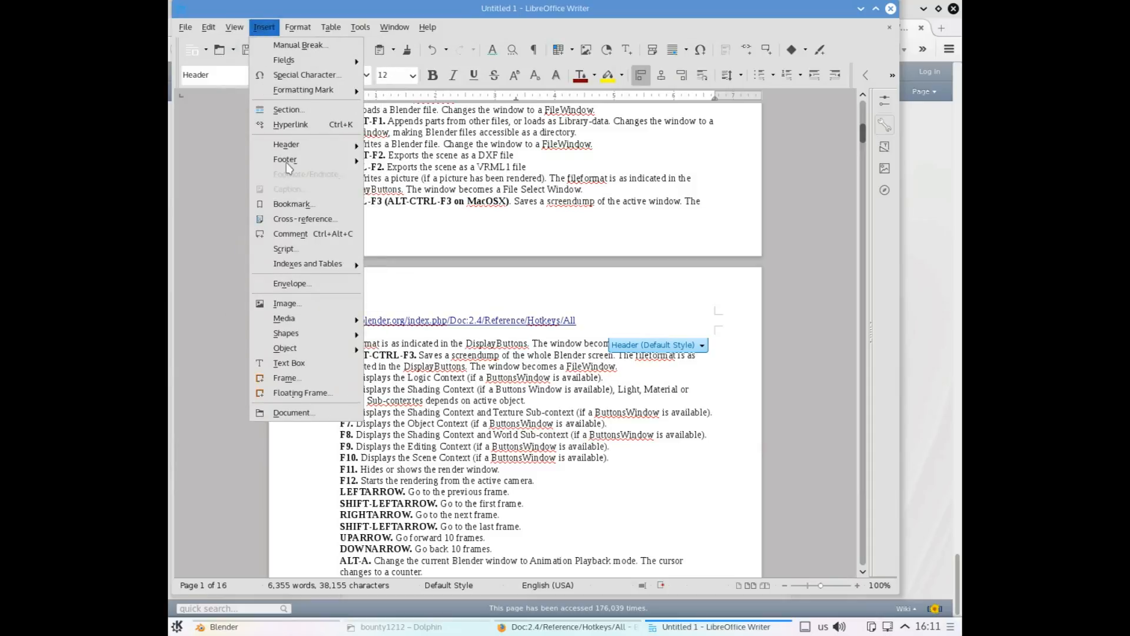
pyautogui.click(380, 158)
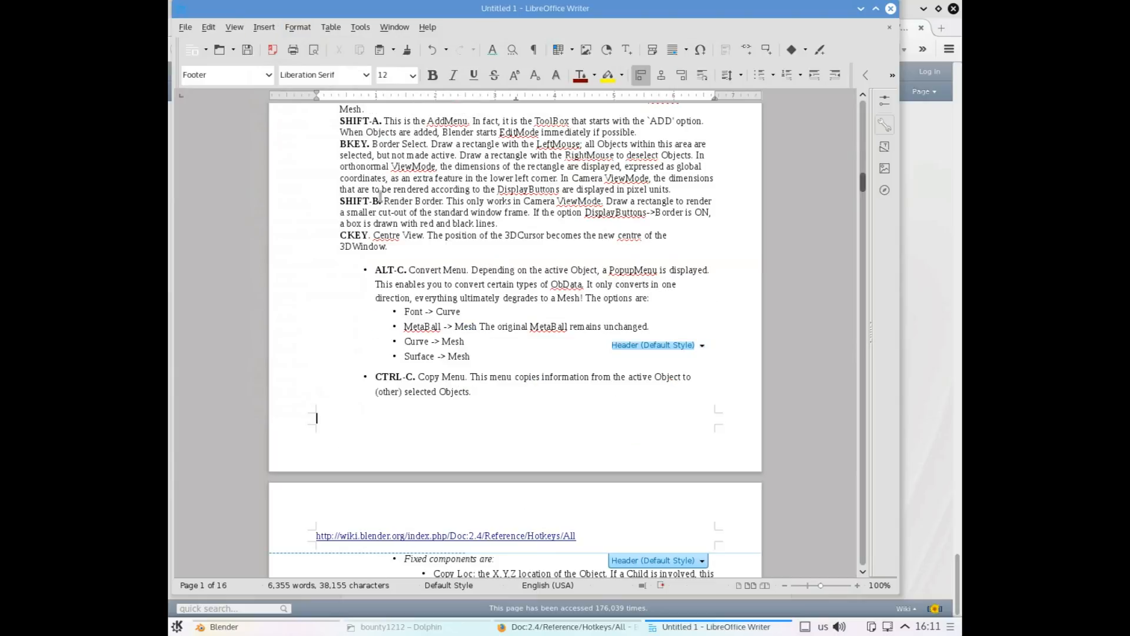
pyautogui.rightClick(377, 413)
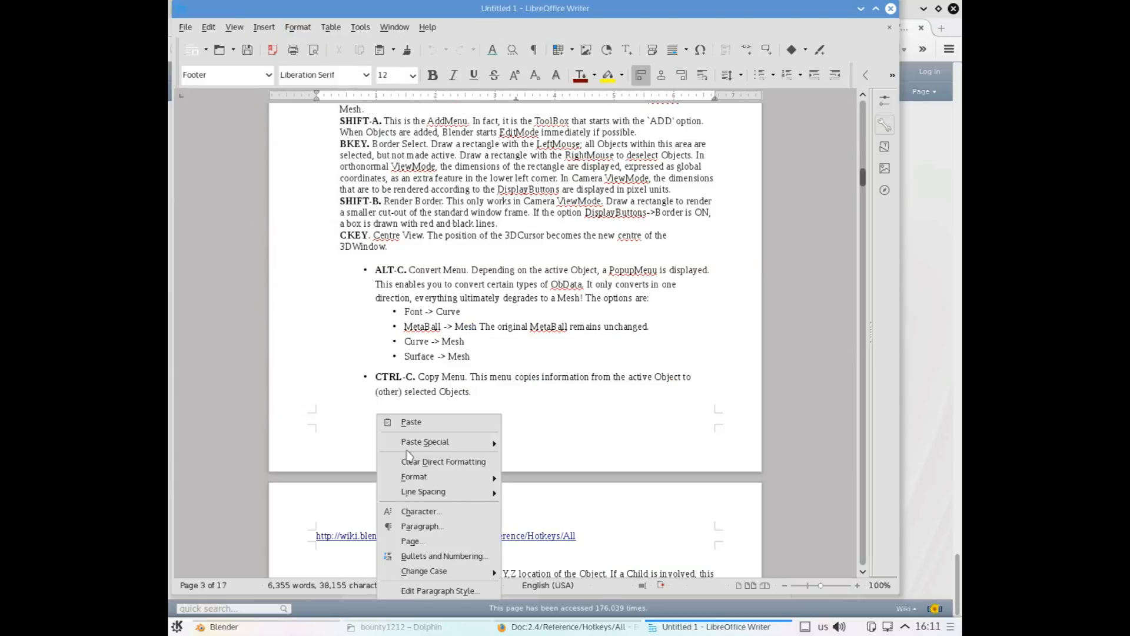
pyautogui.click(421, 425)
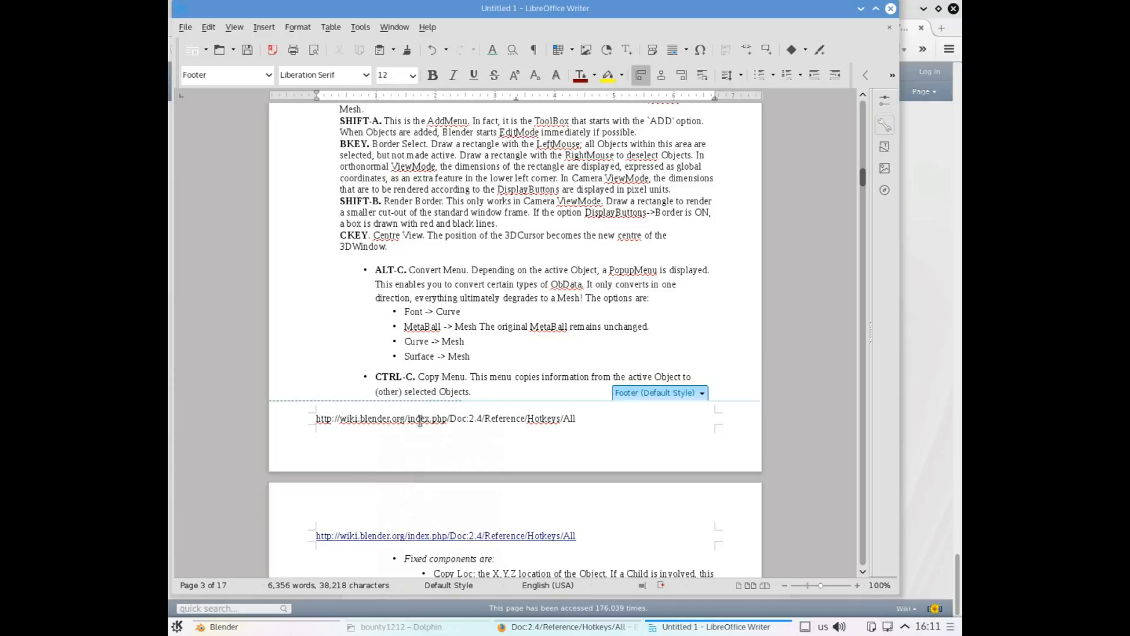
# Save the hotkey document in the Home folder as blender-hotkeys in ODF Text Document (.odt) format
pyautogui.click(247, 52)
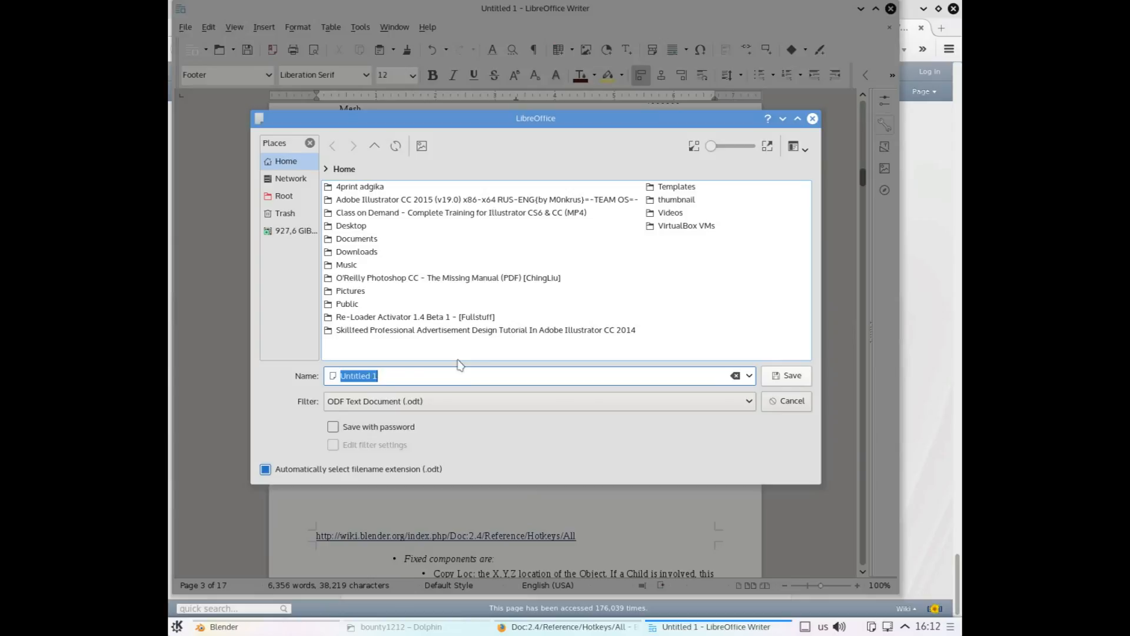
pyautogui.write('blender-')
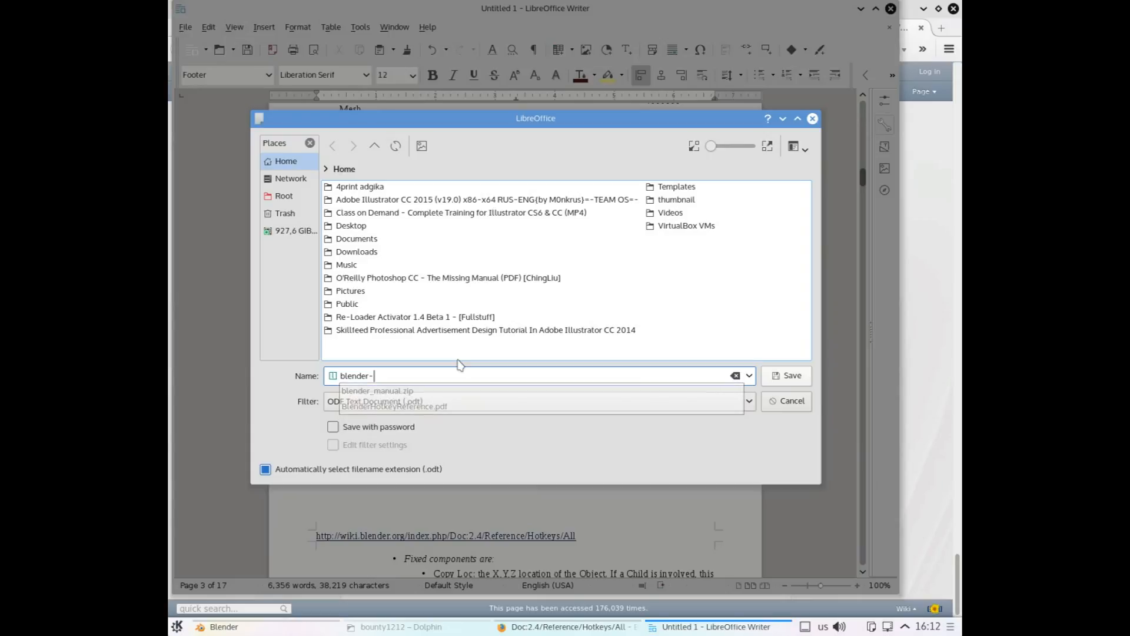
pyautogui.write('hotkeys')
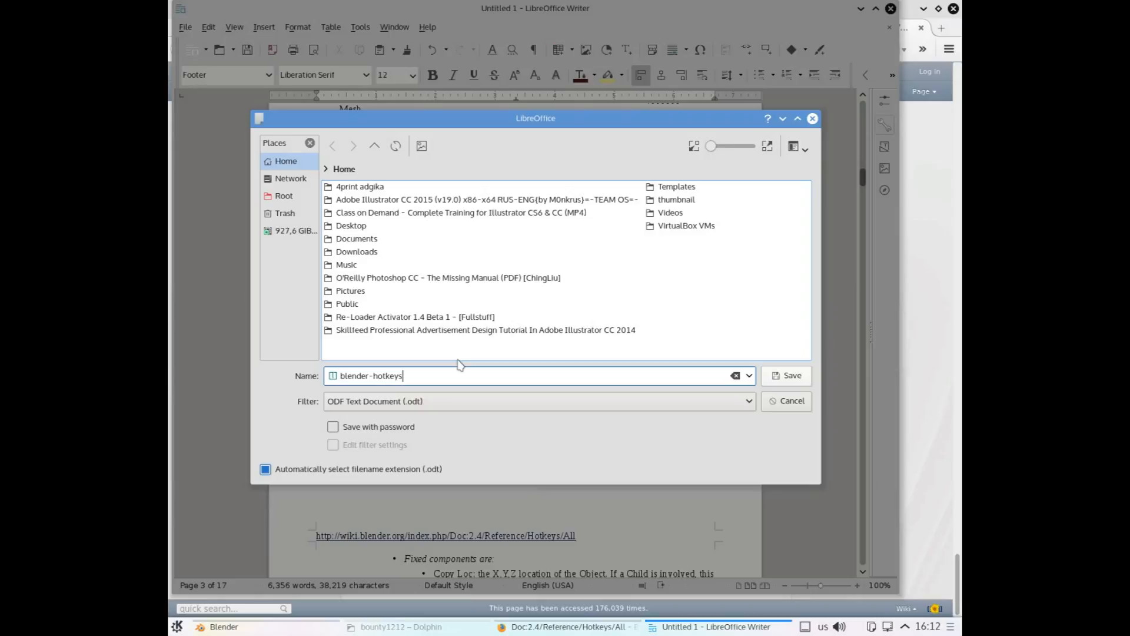
pyautogui.press('Return')
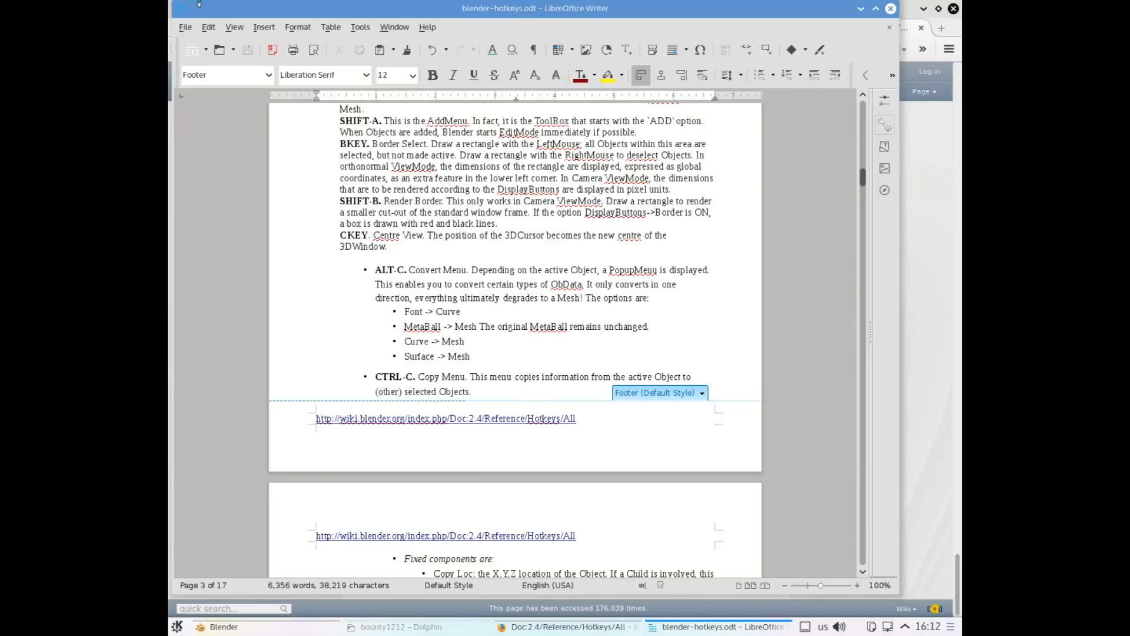
# Save the document also as blender-hotkeys.doc in Microsoft Word 97/2000/XP/2003 format, keeping that format
pyautogui.click(185, 27)
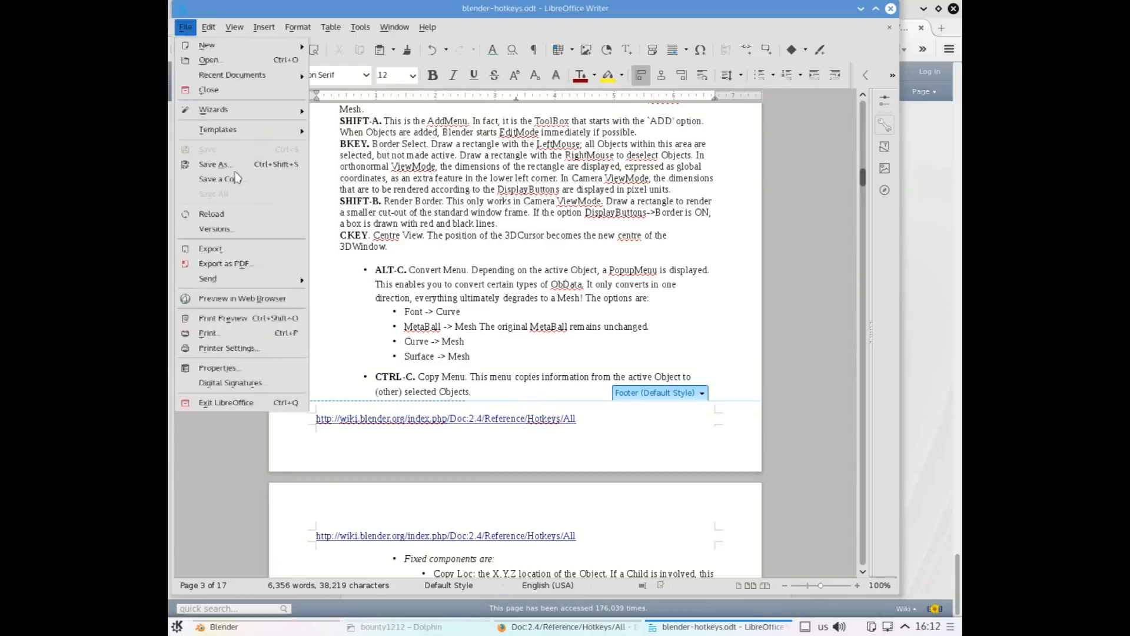
pyautogui.click(234, 169)
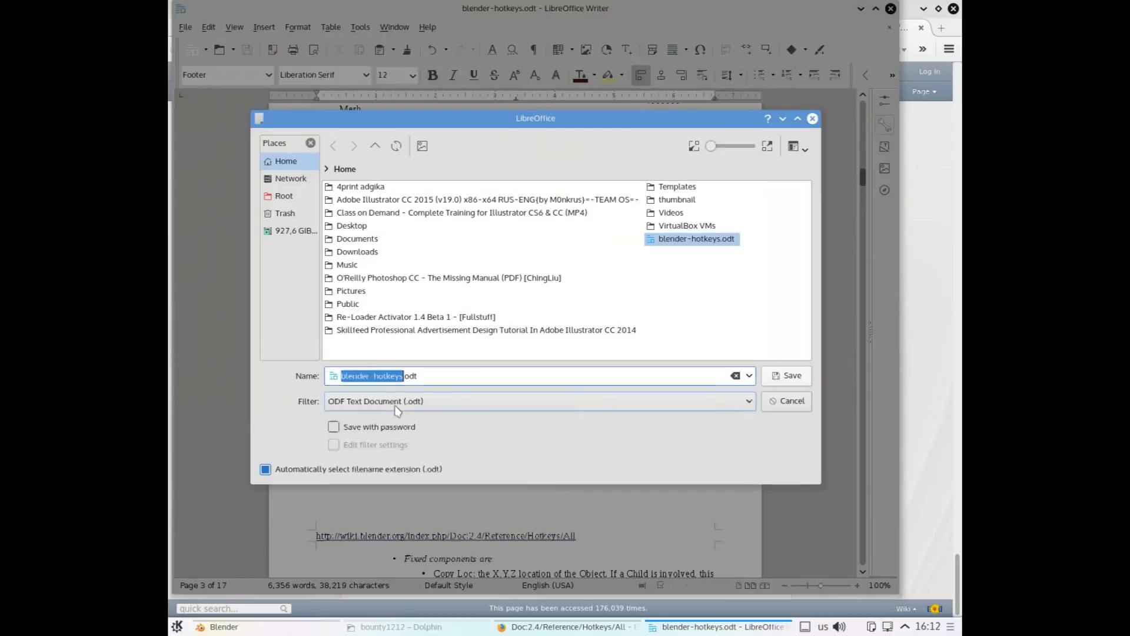
pyautogui.click(396, 405)
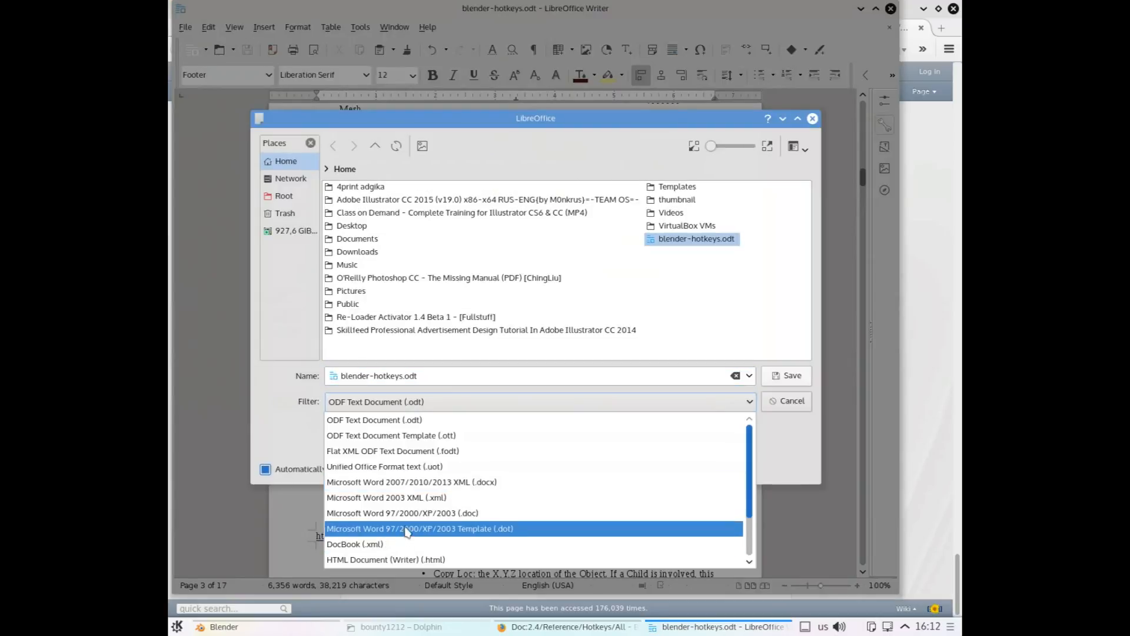
pyautogui.click(411, 512)
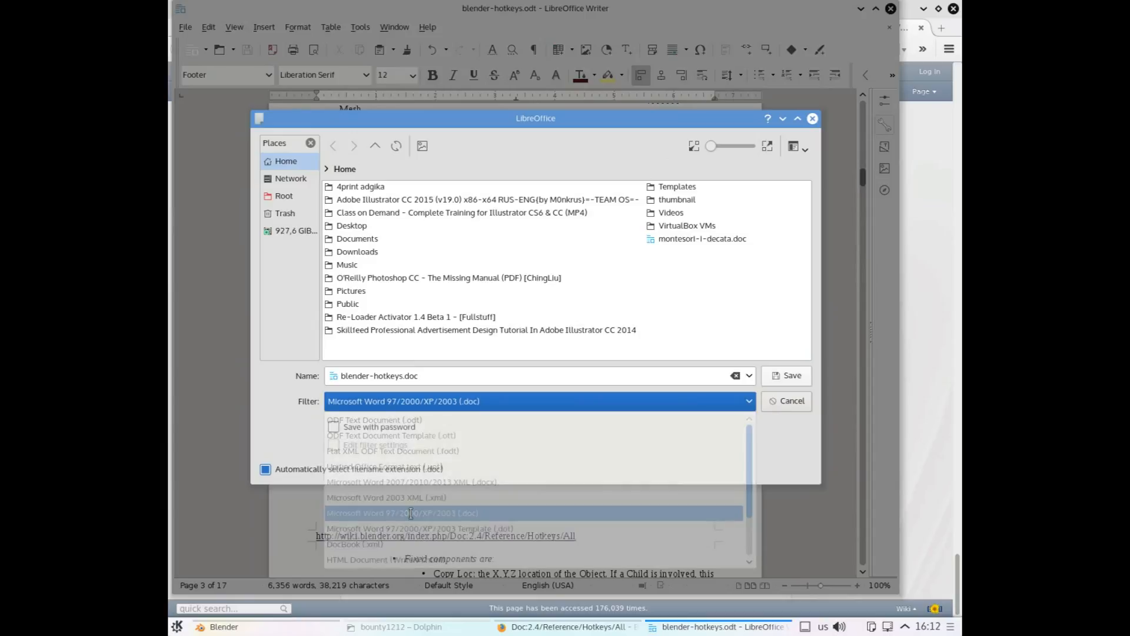
pyautogui.click(790, 375)
pyautogui.click(570, 354)
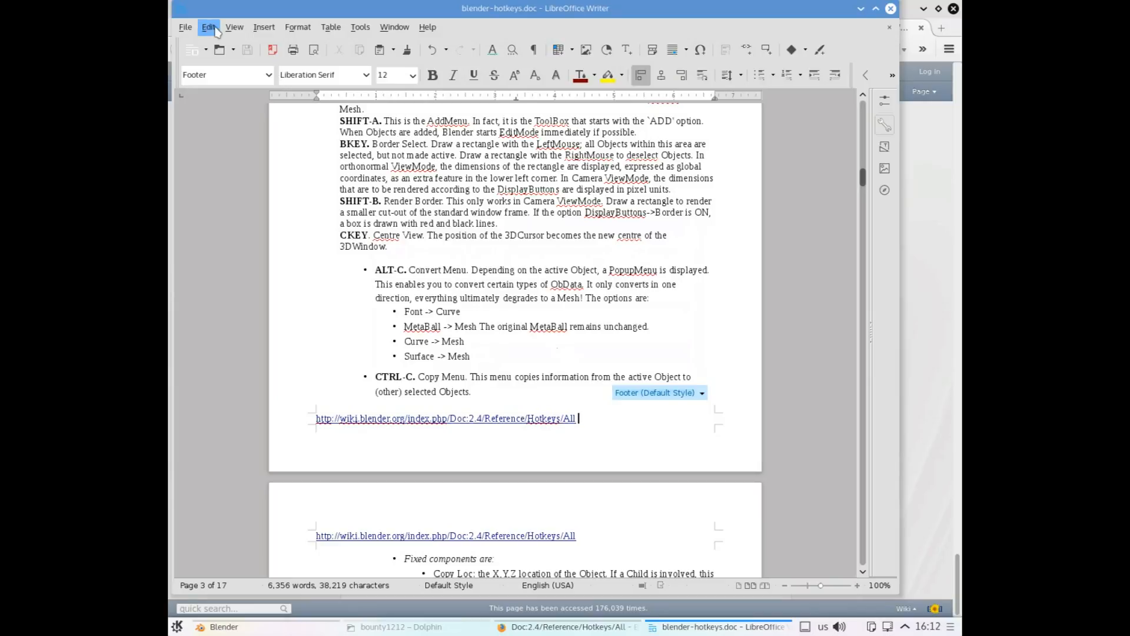
# Export the document as blender-hotkeys.pdf to the Home folder and close the Writer window
pyautogui.click(273, 51)
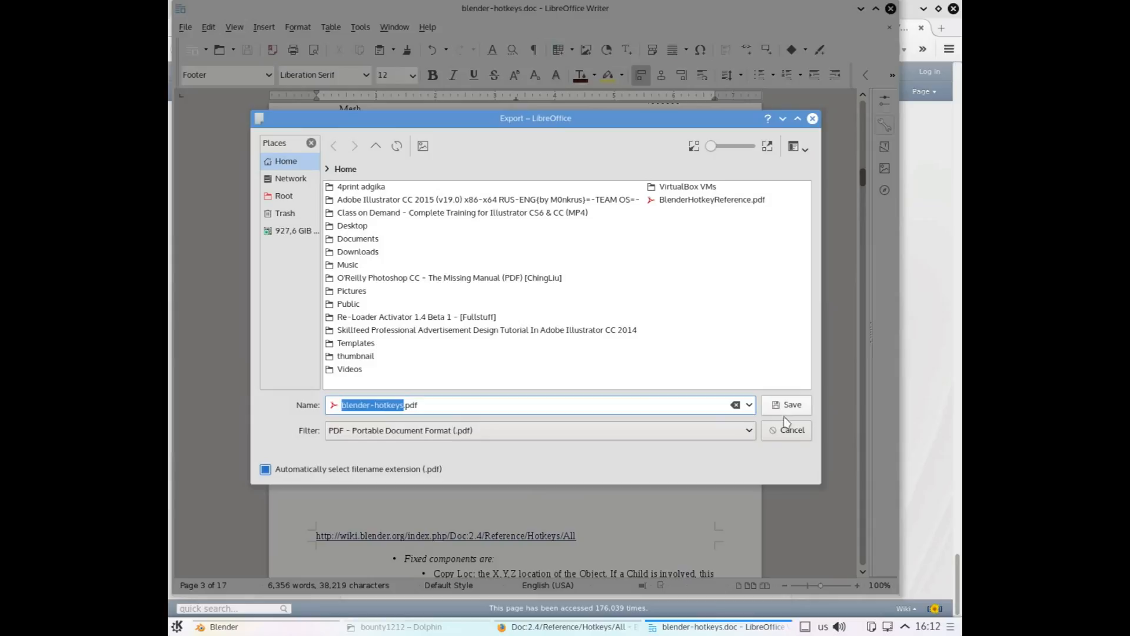
pyautogui.click(789, 406)
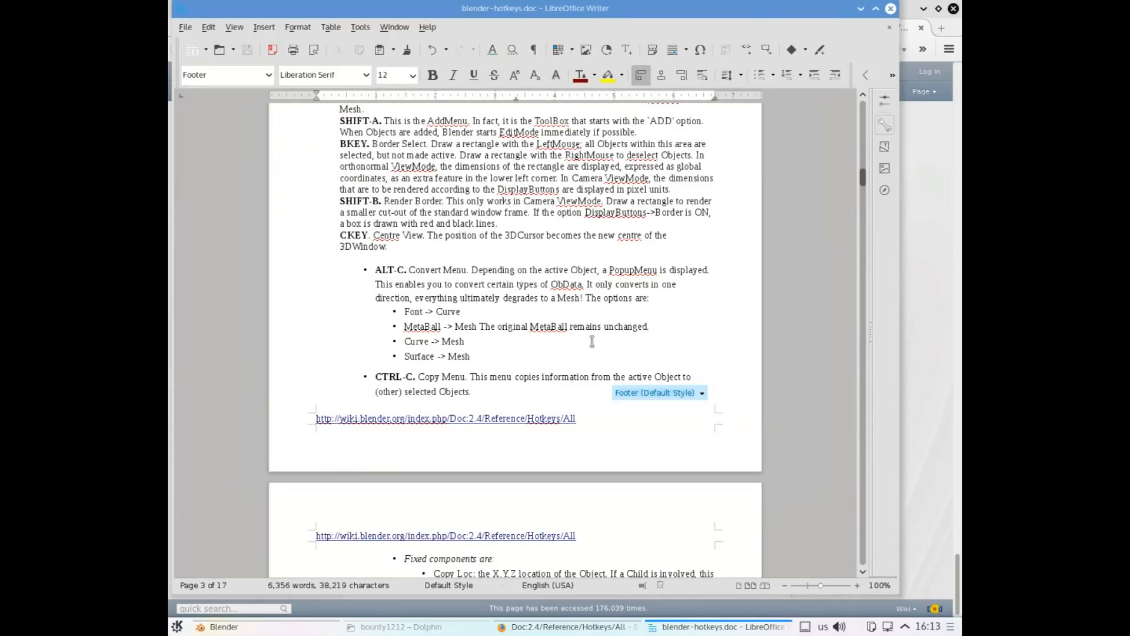
pyautogui.click(891, 9)
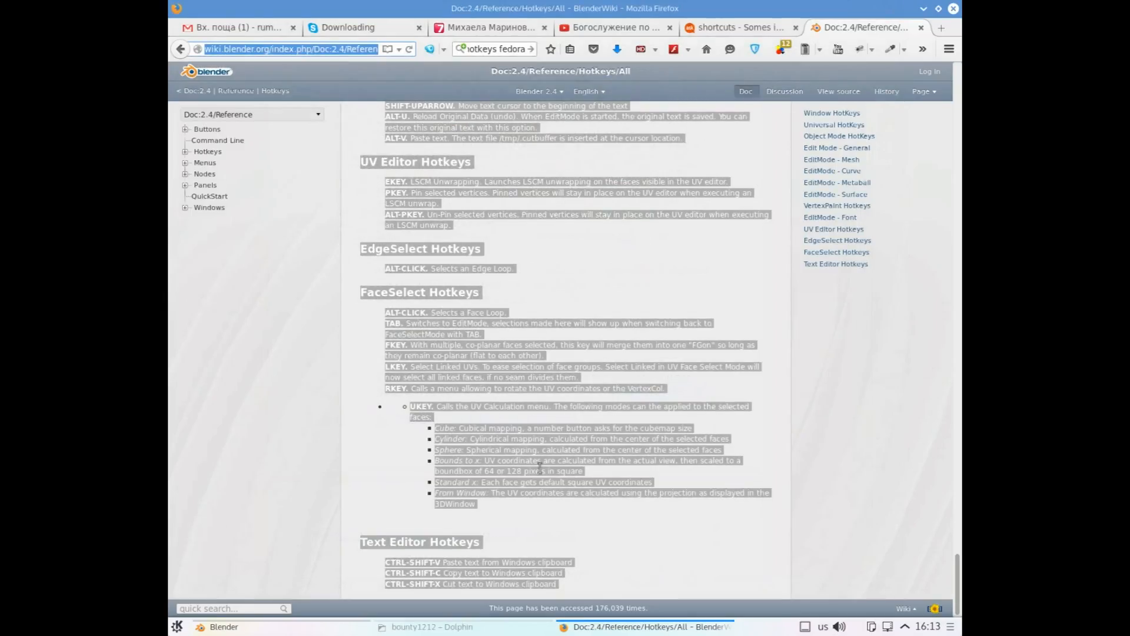
# In Blender, box-select the surface sphere's top pole control points and lower them about 0.488 along Z
pyautogui.click(287, 625)
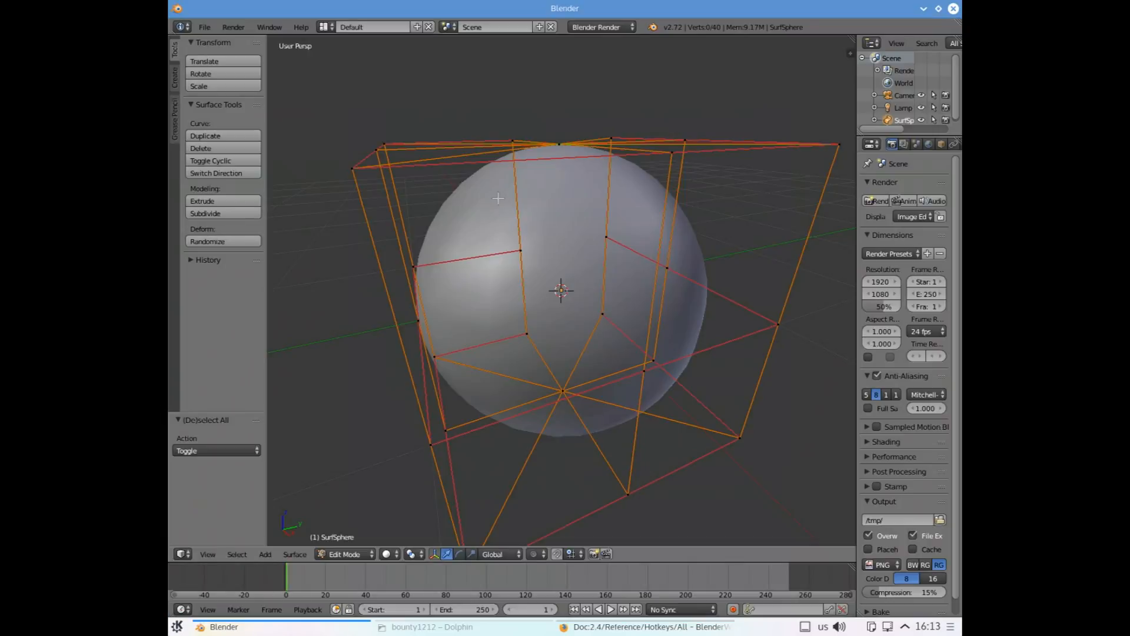
pyautogui.moveTo(521, 188); pyautogui.dragTo(542, 189, button='middle')
pyautogui.press('b')
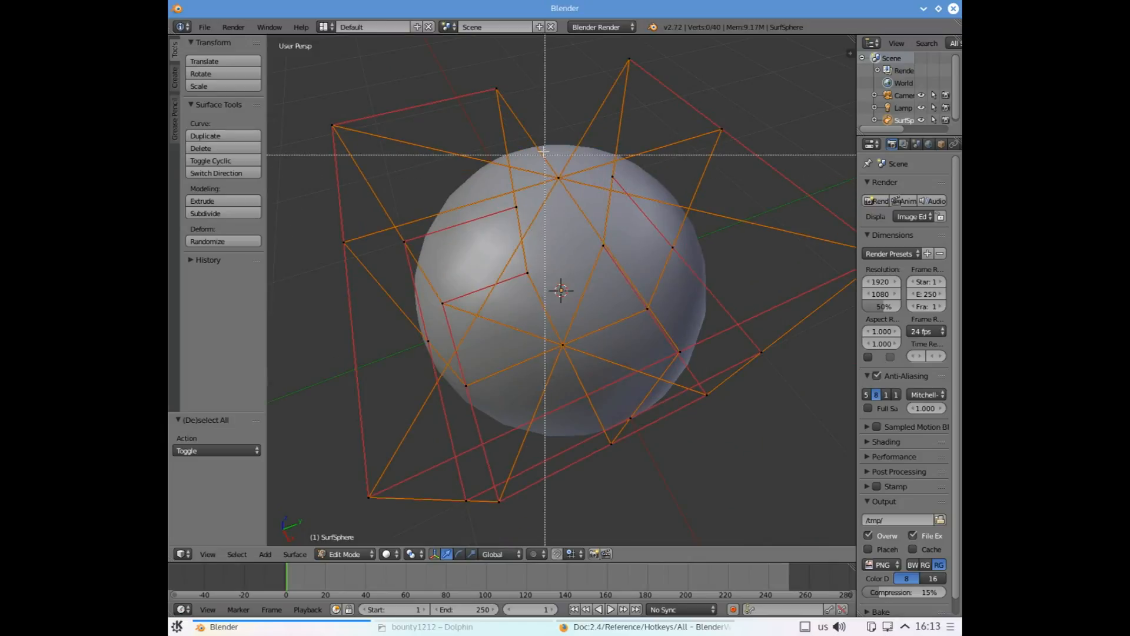
pyautogui.moveTo(534, 155); pyautogui.dragTo(583, 194)
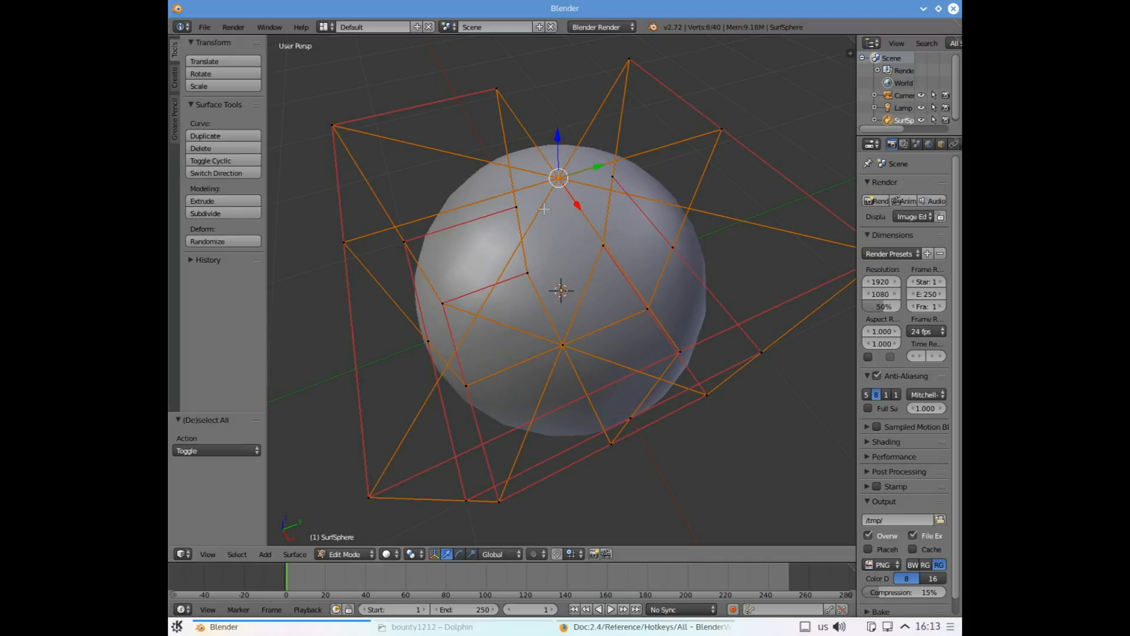
pyautogui.scroll(-2, 544, 209)
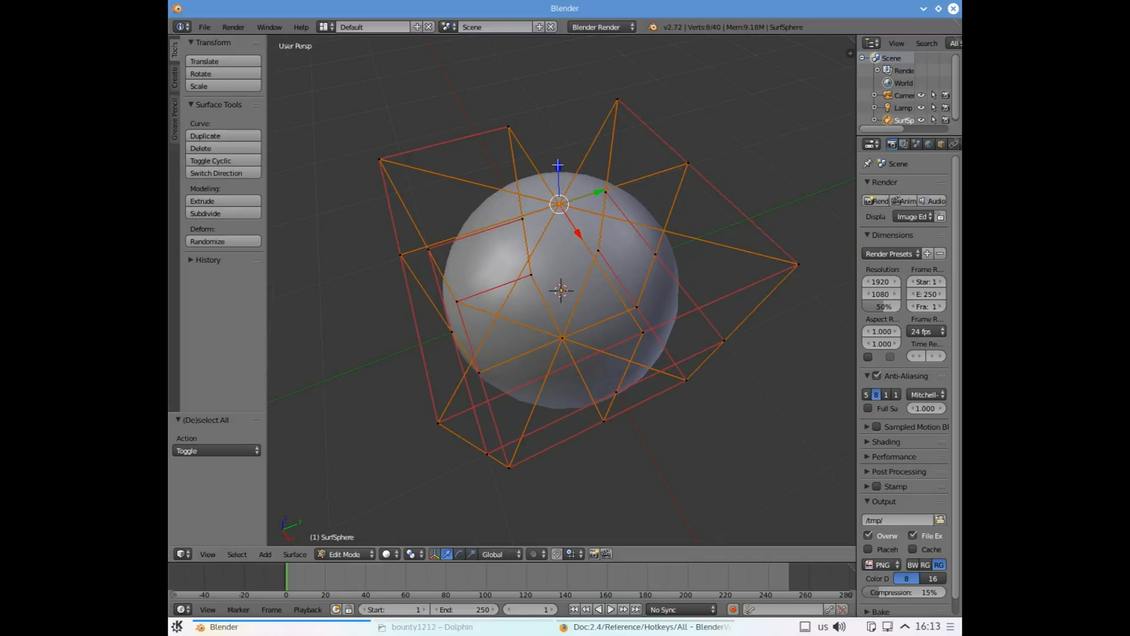
pyautogui.moveTo(558, 165); pyautogui.dragTo(563, 214)
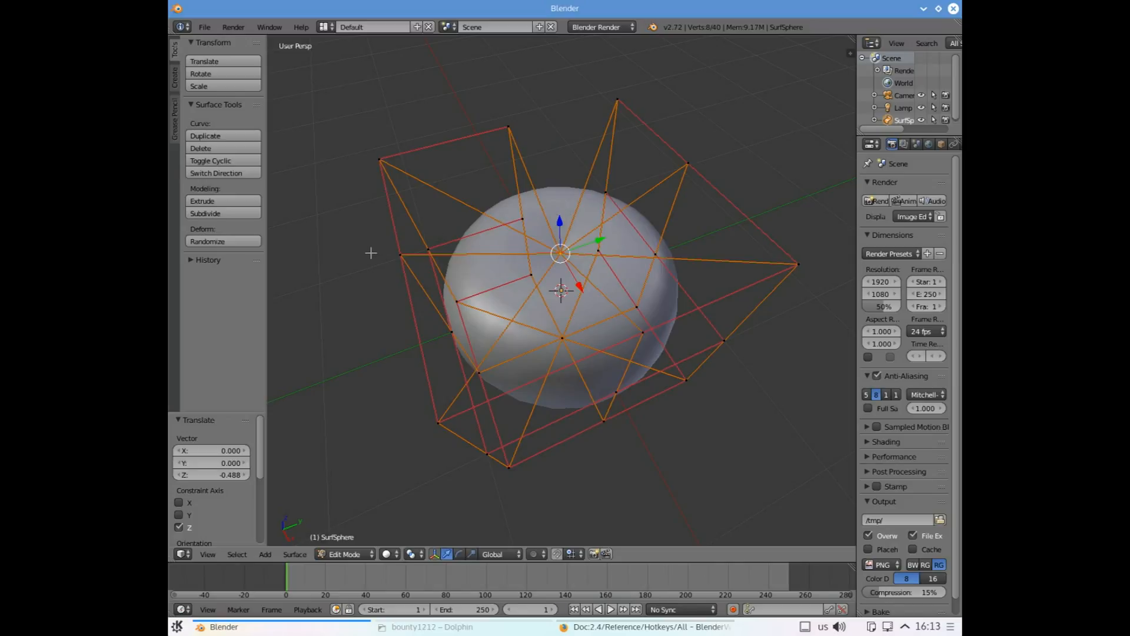
# Select the eight outer control points around the cage's top rim and raise them about 0.199 along Z
pyautogui.scroll(4, 534, 276)
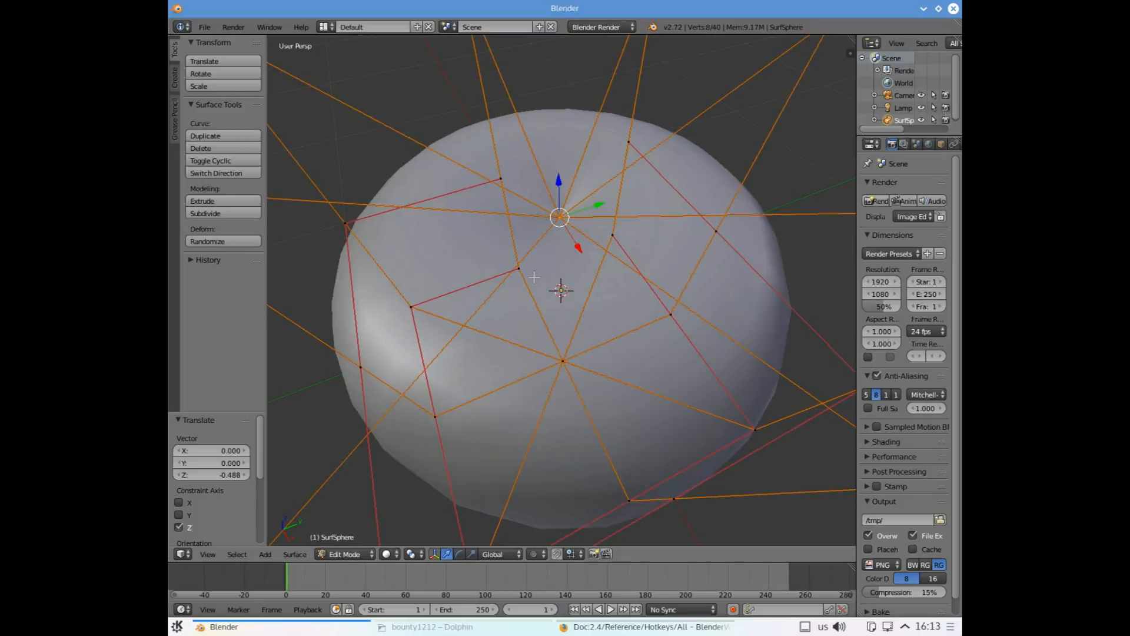
pyautogui.scroll(-5, 482, 185)
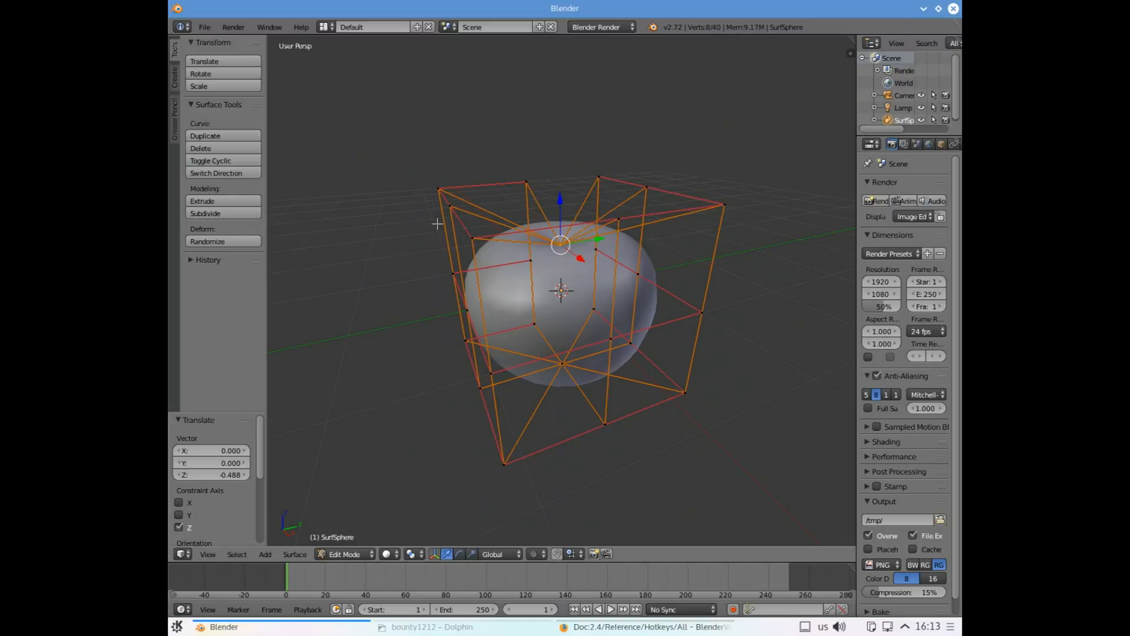
pyautogui.rightClick(472, 236)
pyautogui.keyDown('shift'); pyautogui.rightClick(450, 207); pyautogui.keyUp('shift')
pyautogui.keyDown('shift'); pyautogui.rightClick(439, 189); pyautogui.keyUp('shift')
pyautogui.keyDown('shift'); pyautogui.rightClick(525, 182); pyautogui.keyUp('shift')
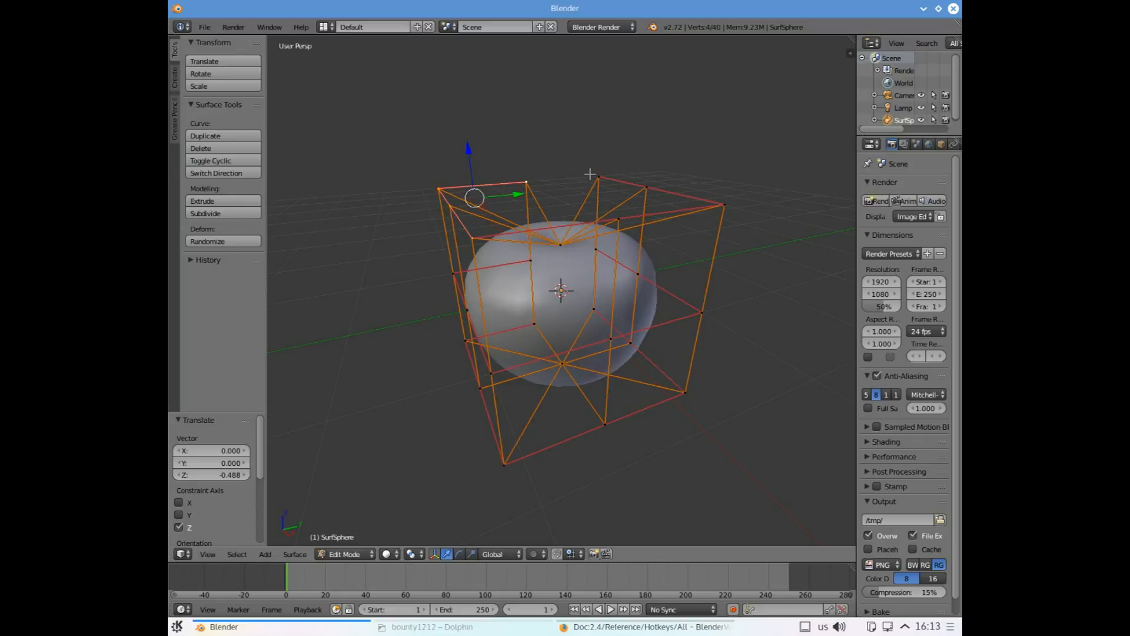
pyautogui.keyDown('shift'); pyautogui.rightClick(594, 175); pyautogui.keyUp('shift')
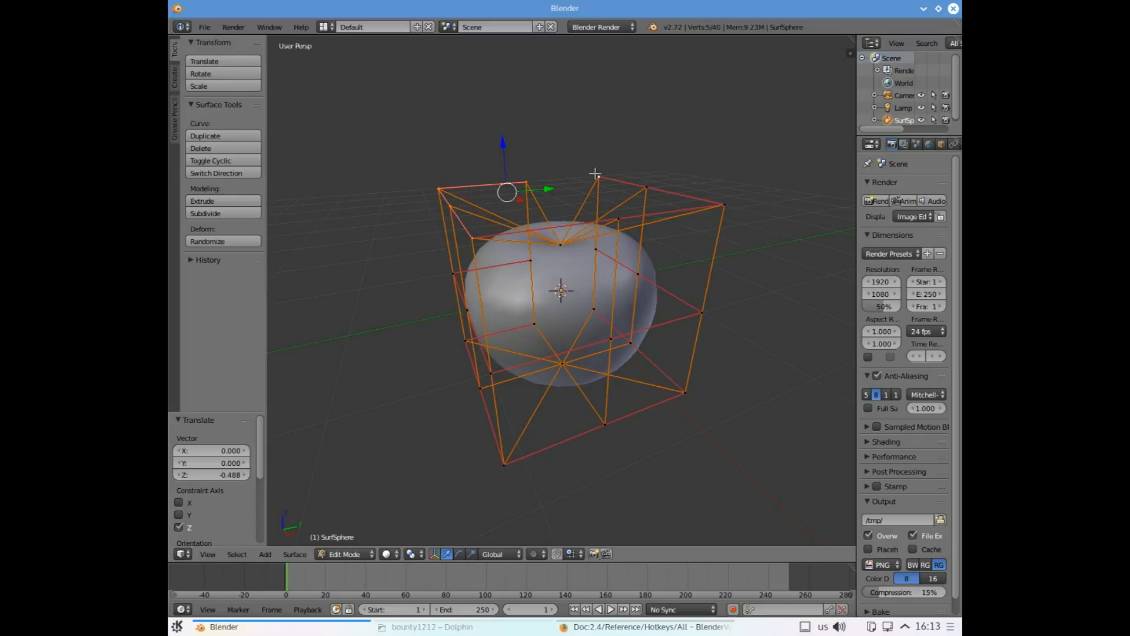
pyautogui.keyDown('shift'); pyautogui.rightClick(644, 188); pyautogui.keyUp('shift')
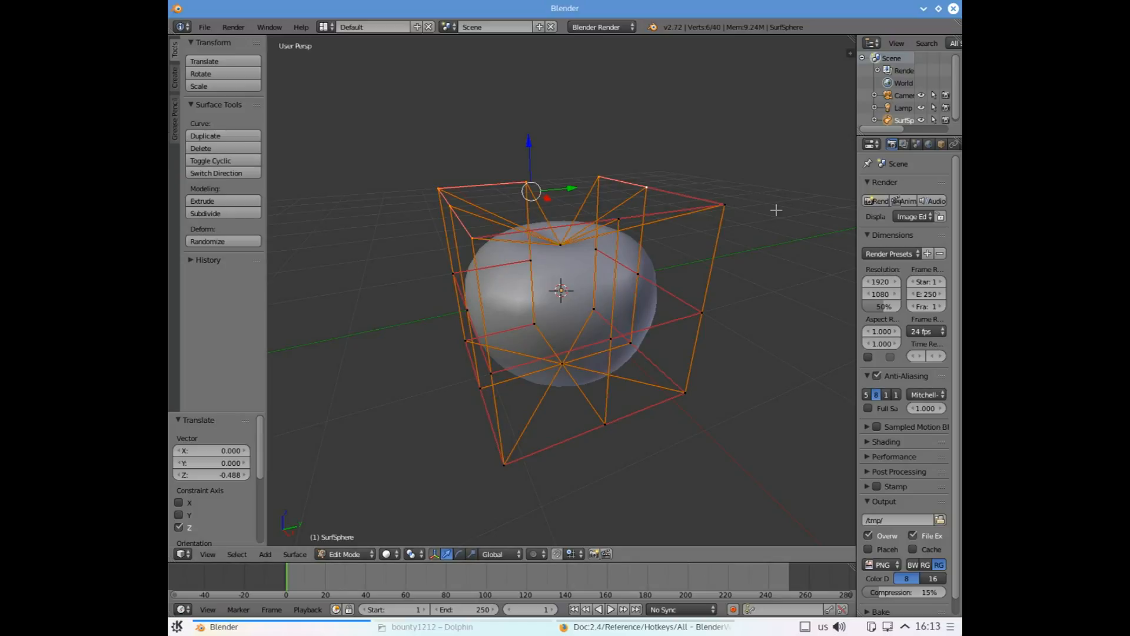
pyautogui.keyDown('shift'); pyautogui.rightClick(731, 201); pyautogui.keyUp('shift')
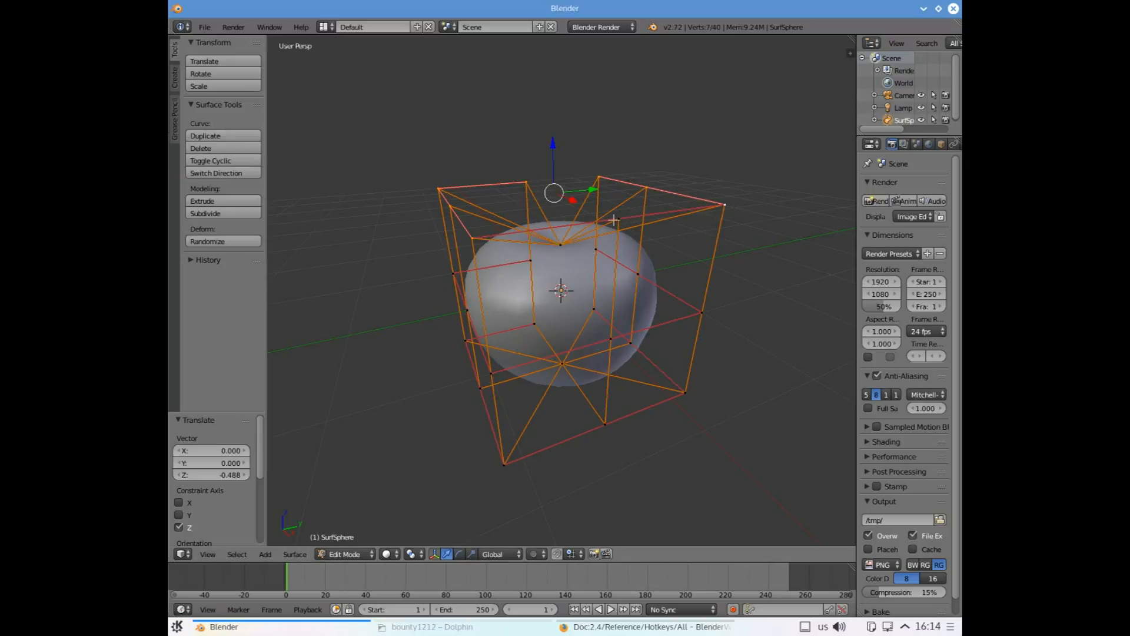
pyautogui.keyDown('shift'); pyautogui.rightClick(618, 219); pyautogui.keyUp('shift')
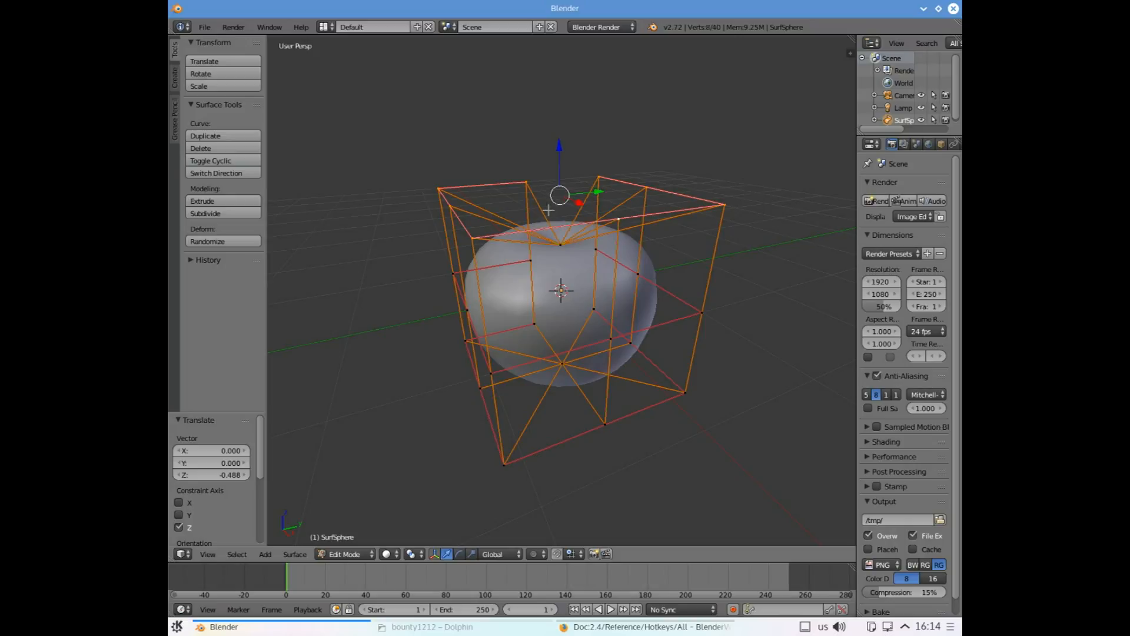
pyautogui.moveTo(564, 144); pyautogui.dragTo(565, 120)
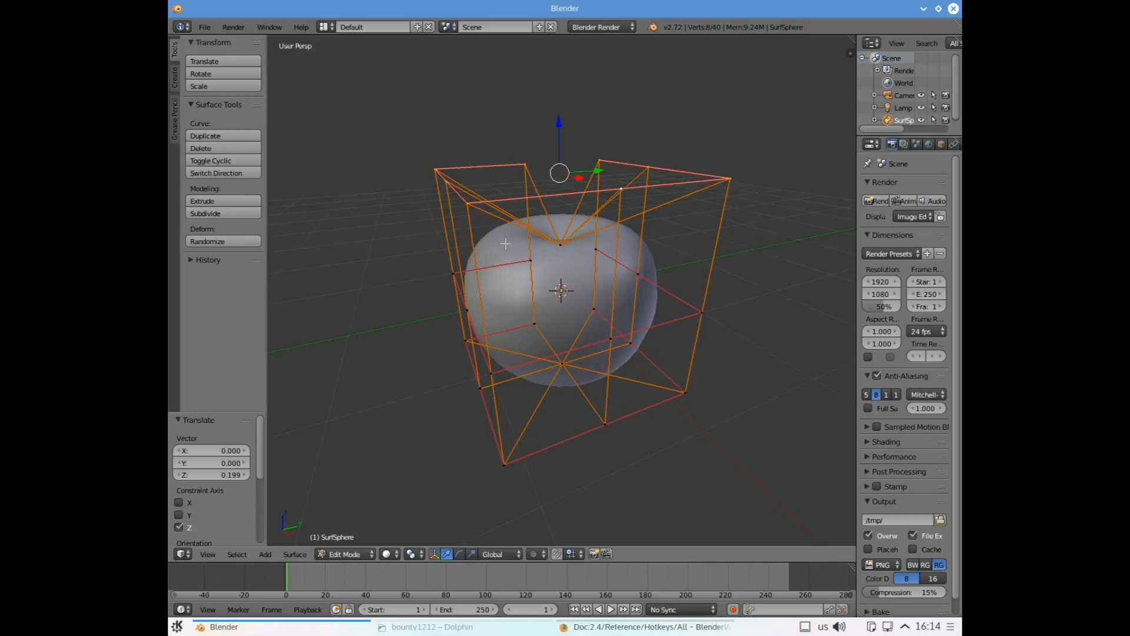
# Select the three control points of the front face's middle column and move them about -0.431 along X
pyautogui.rightClick(621, 188)
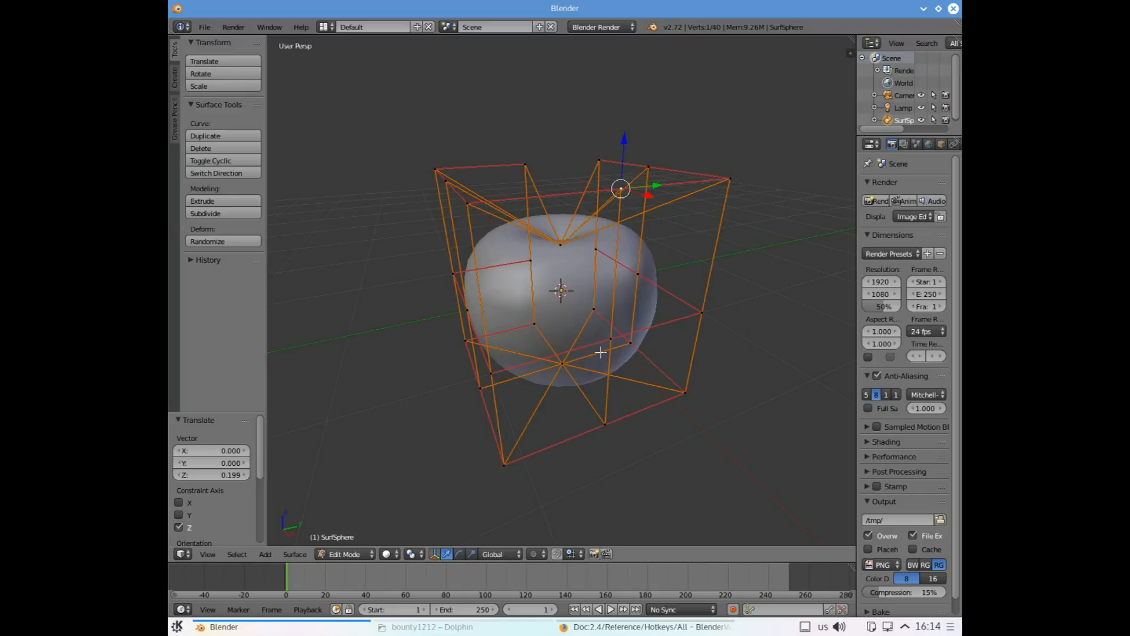
pyautogui.keyDown('shift'); pyautogui.rightClick(612, 338); pyautogui.keyUp('shift')
pyautogui.keyDown('shift'); pyautogui.rightClick(598, 419); pyautogui.keyUp('shift')
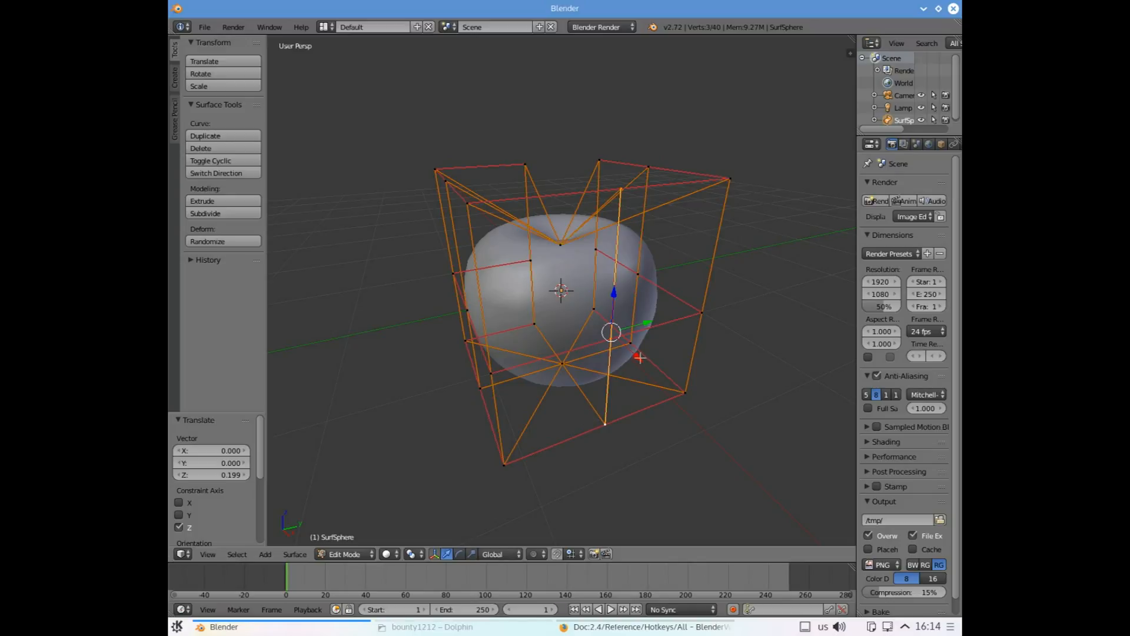
pyautogui.press('g')
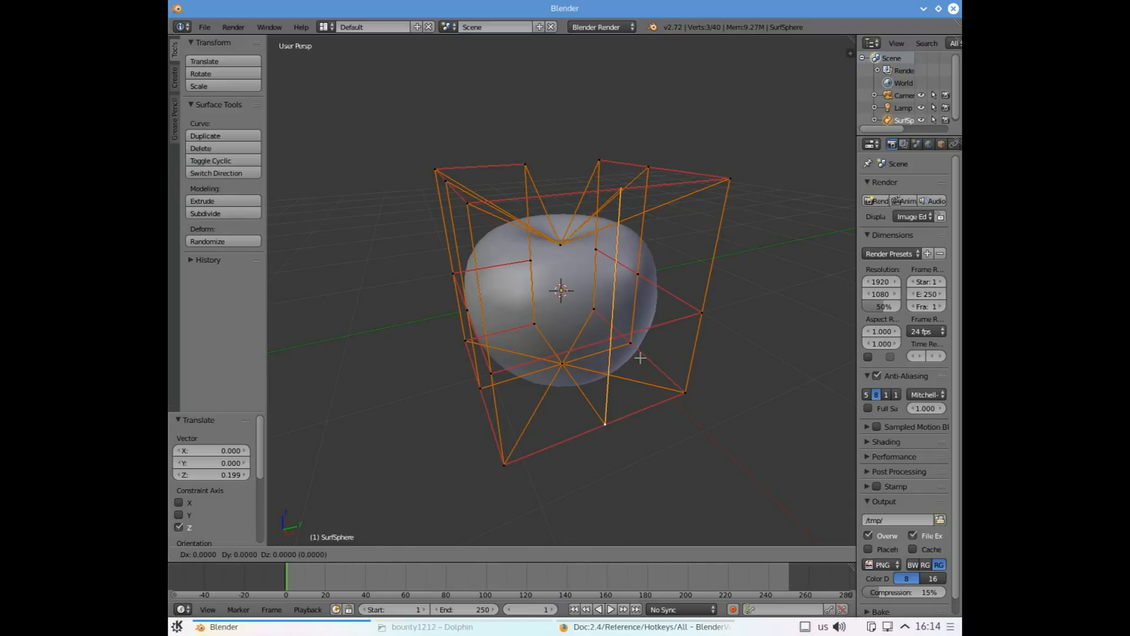
pyautogui.press('x')
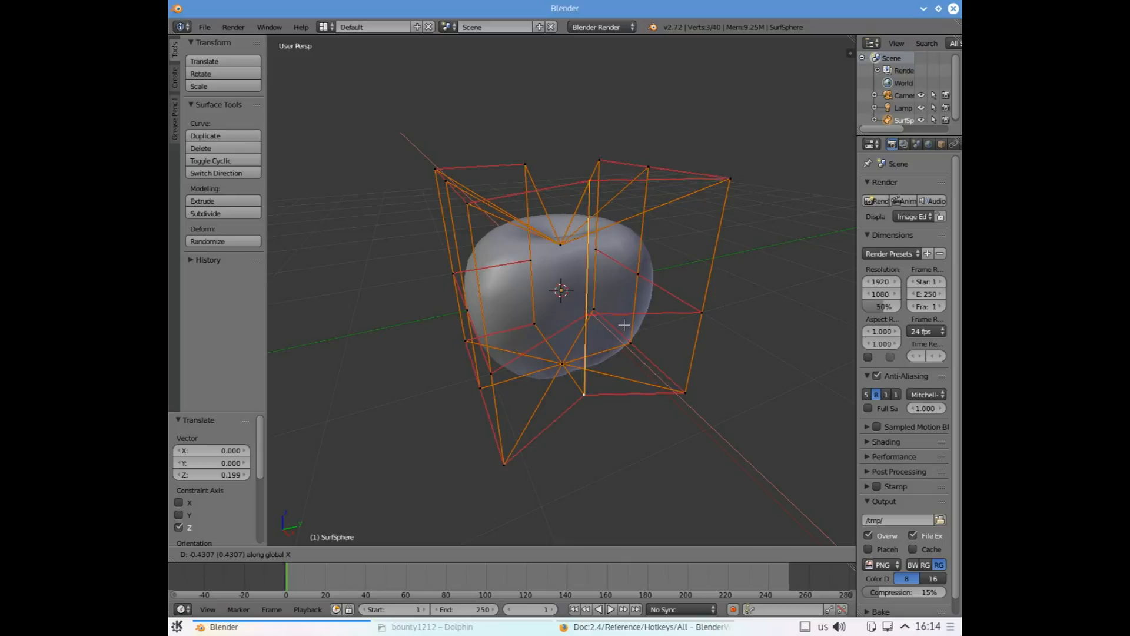
pyautogui.click(624, 324)
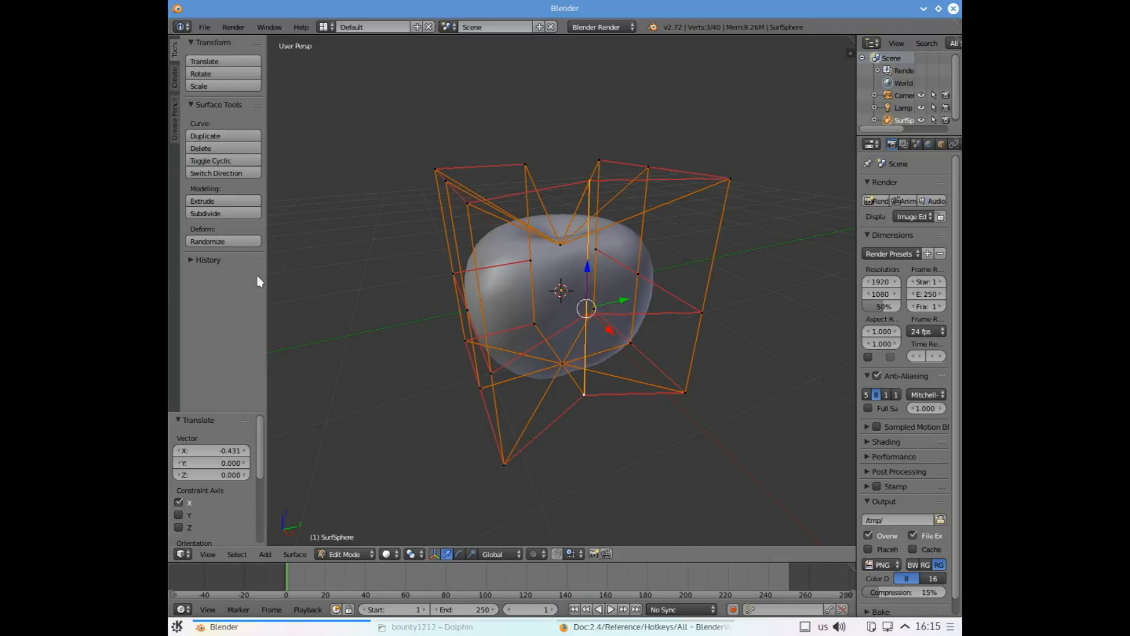
# Select the six control points of the front face's two outer columns and move them about 0.445 along X
pyautogui.rightClick(730, 179)
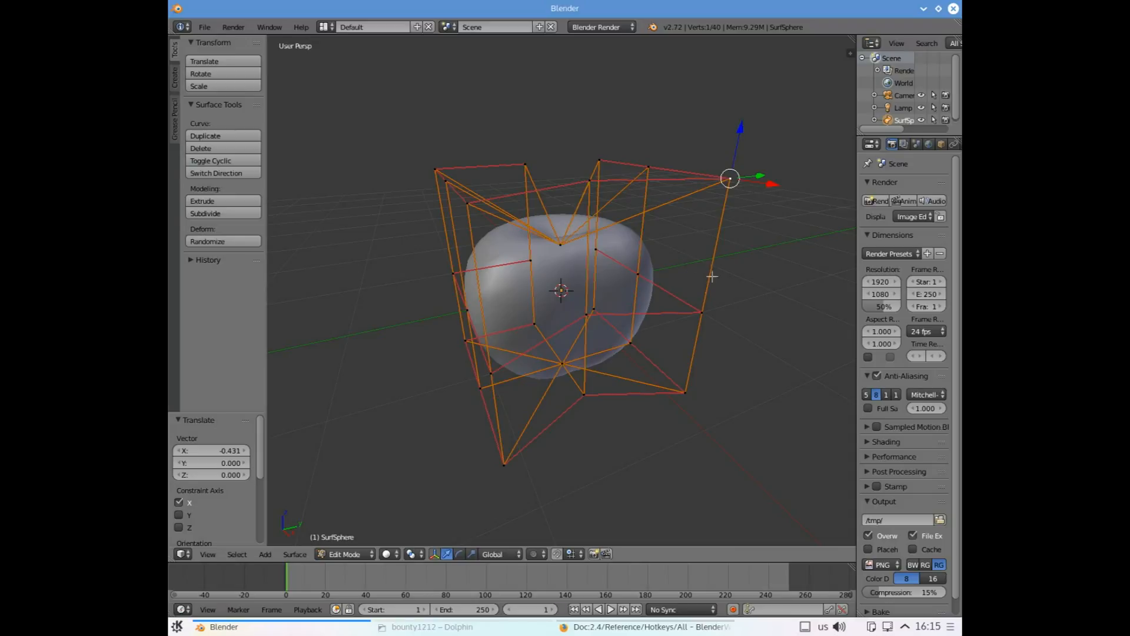
pyautogui.keyDown('shift'); pyautogui.rightClick(704, 307); pyautogui.keyUp('shift')
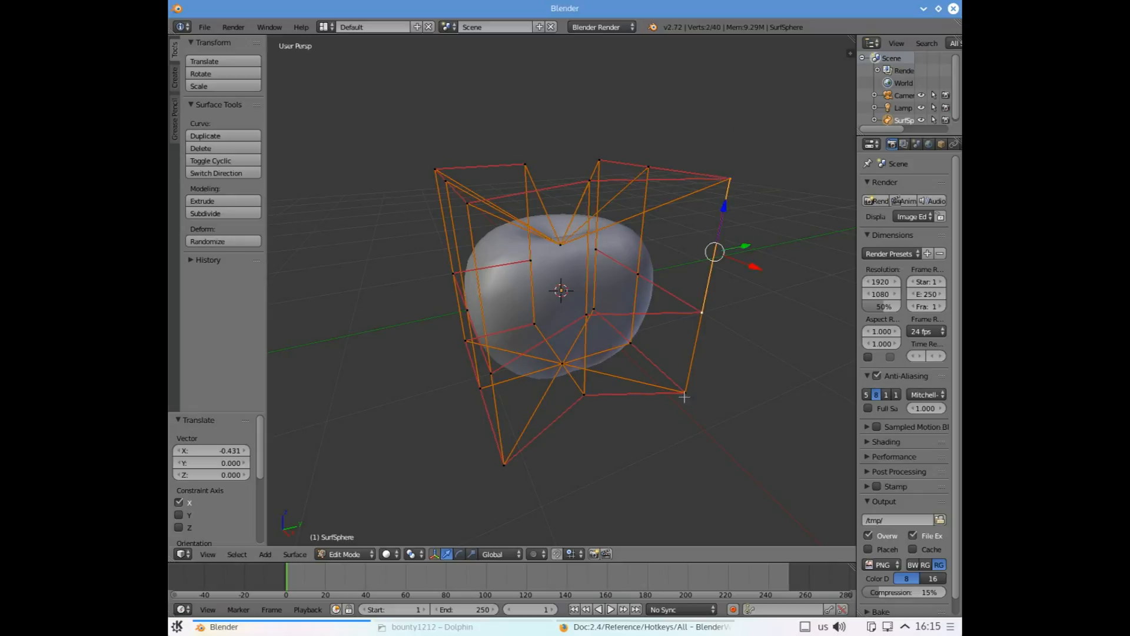
pyautogui.keyDown('shift'); pyautogui.rightClick(684, 393); pyautogui.keyUp('shift')
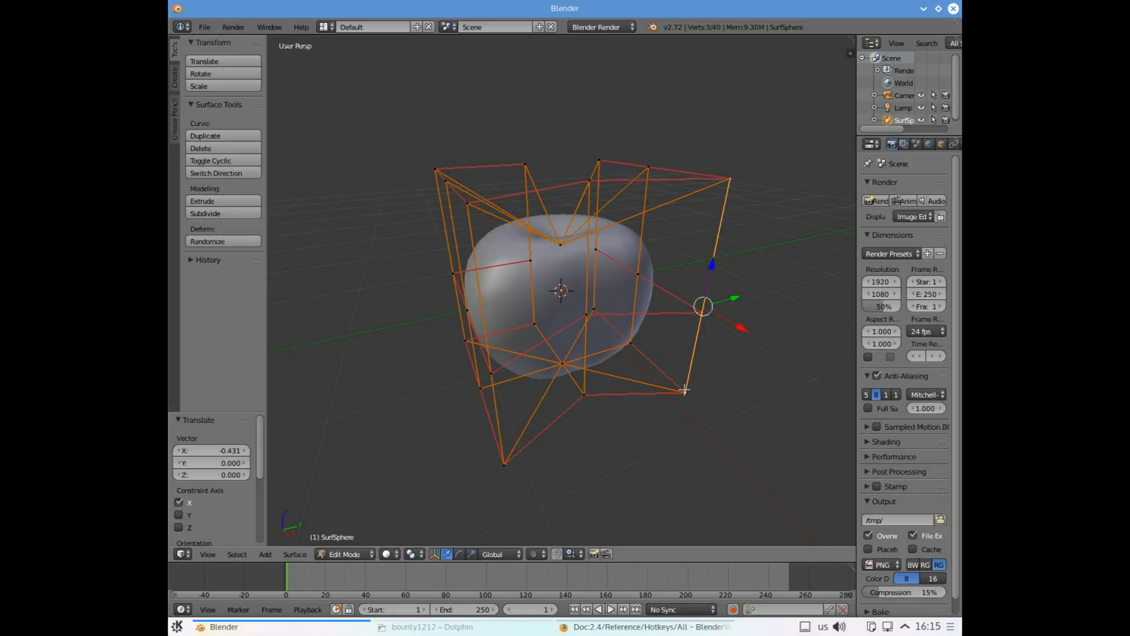
pyautogui.keyDown('shift'); pyautogui.rightClick(499, 465); pyautogui.keyUp('shift')
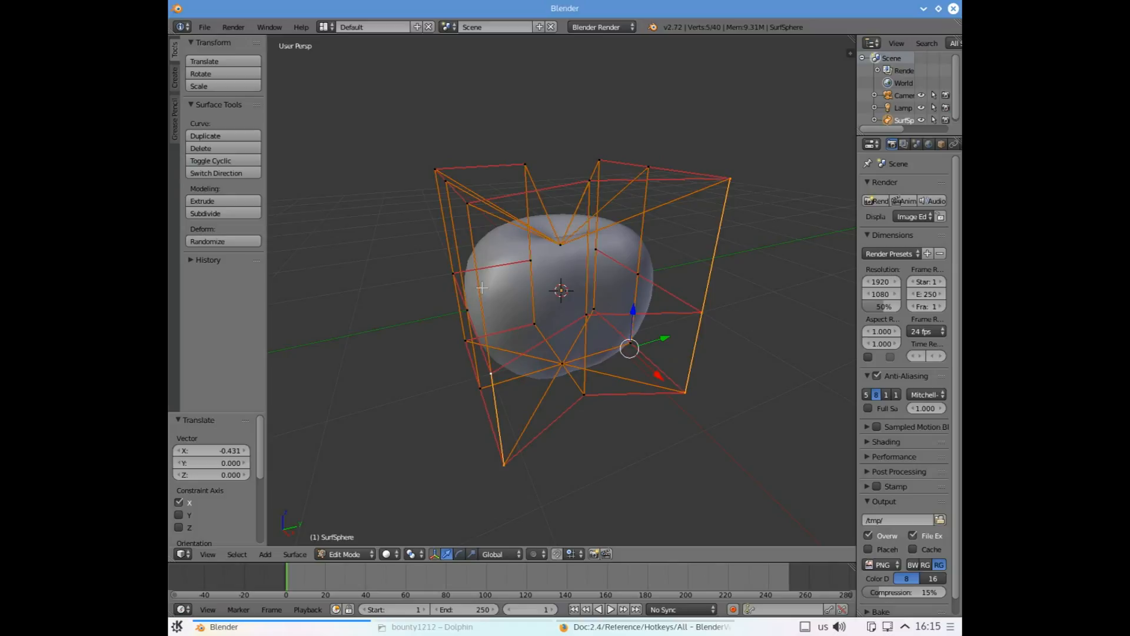
pyautogui.keyDown('shift'); pyautogui.rightClick(468, 205); pyautogui.keyUp('shift')
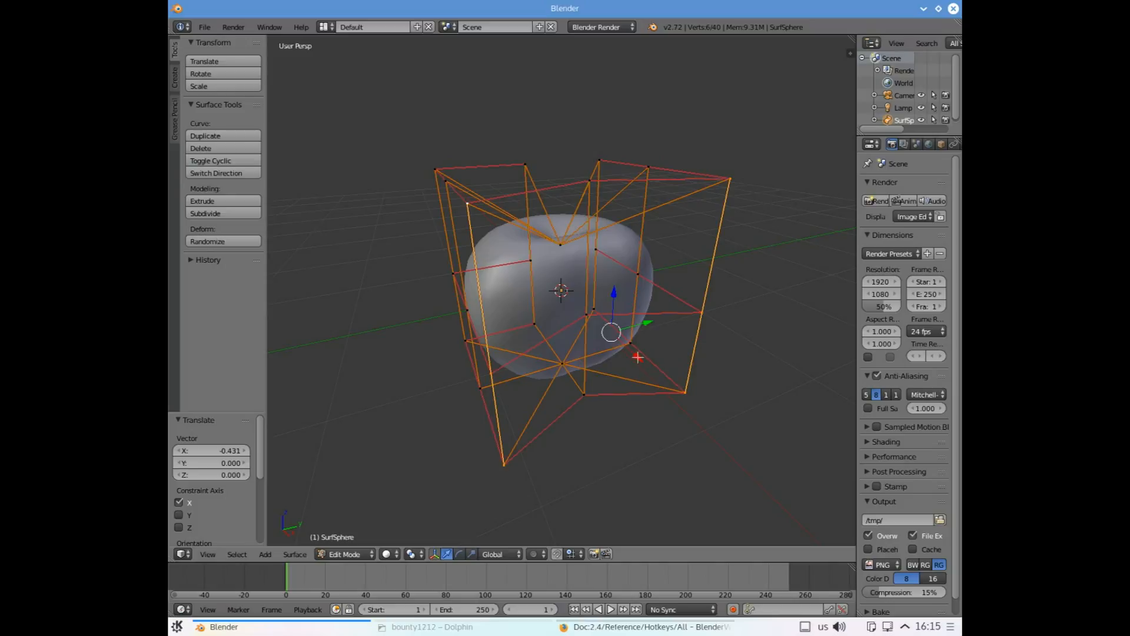
pyautogui.press('g')
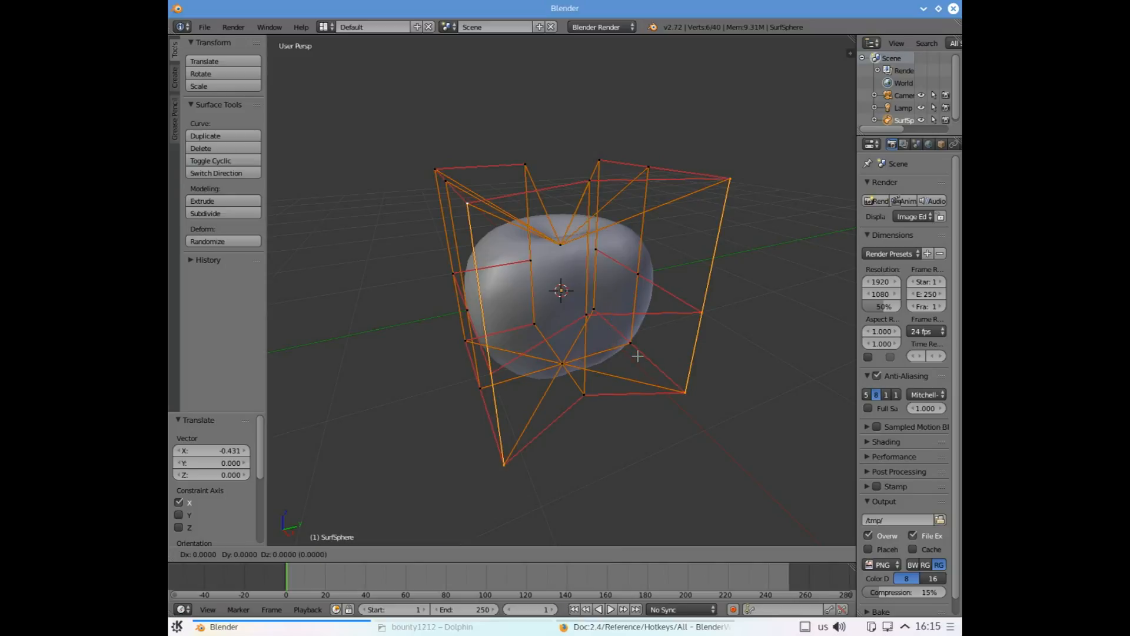
pyautogui.press('x')
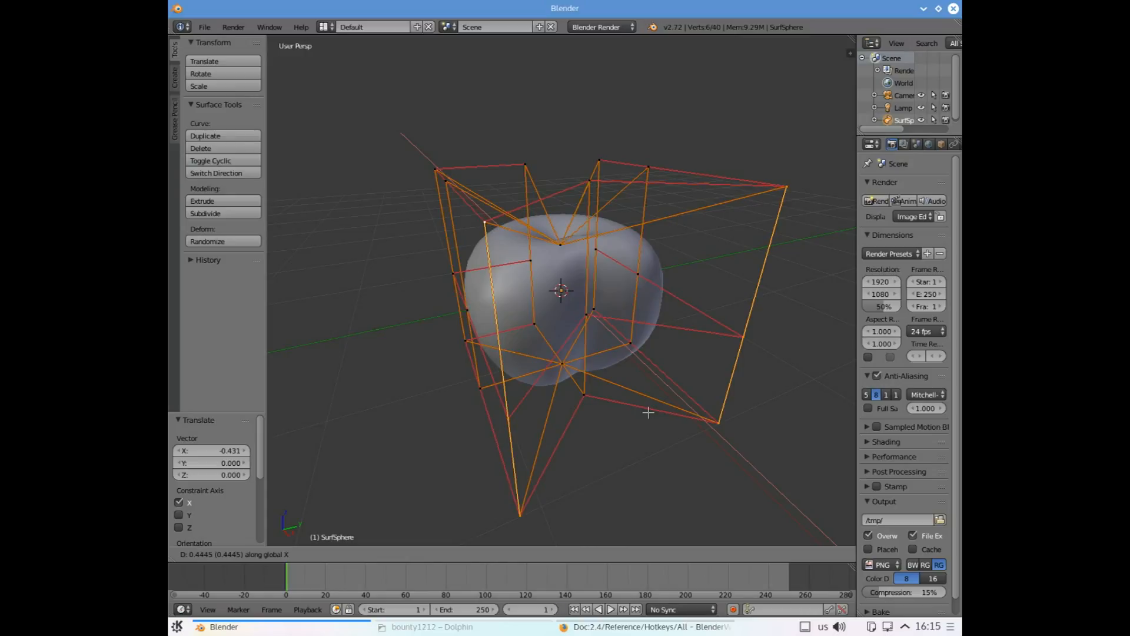
pyautogui.click(648, 413)
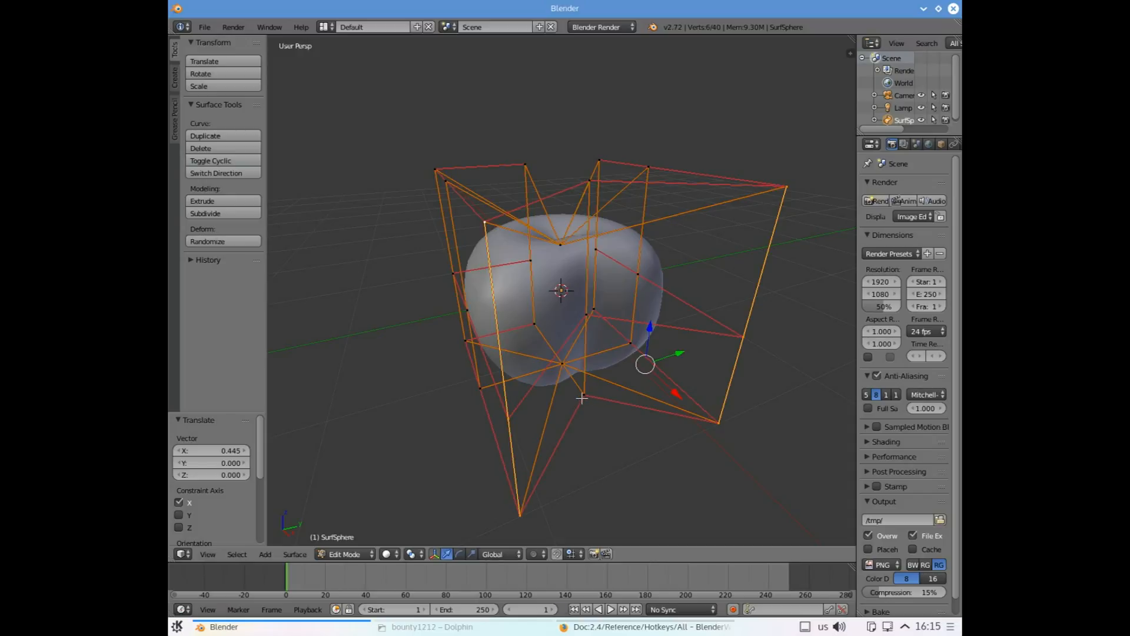
# From a view below the surface, move the selected outer-column control points back about -0.204 along X
pyautogui.press('KP_8')
pyautogui.press('KP_8')
pyautogui.press('KP_8')
pyautogui.press('KP_8')
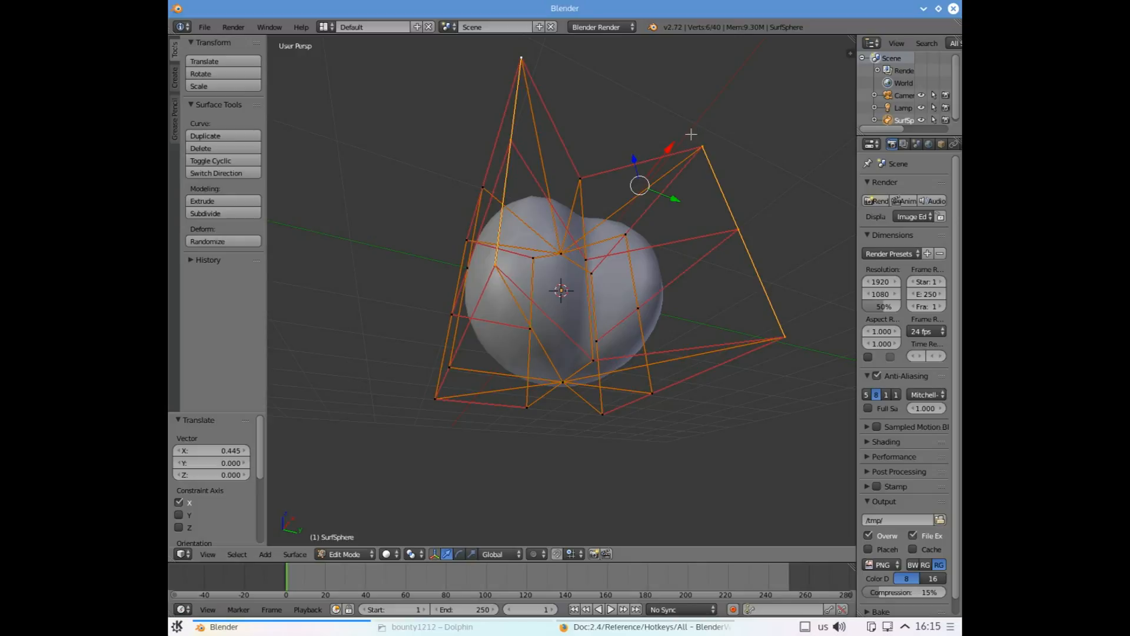
pyautogui.moveTo(678, 145); pyautogui.dragTo(674, 146)
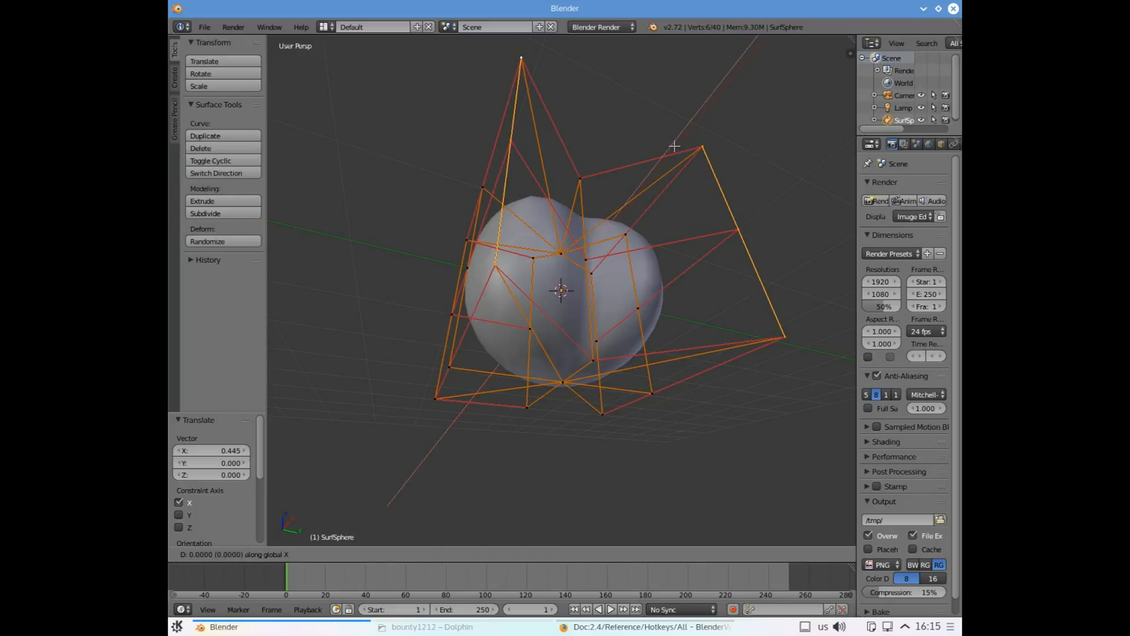
pyautogui.moveTo(674, 146); pyautogui.dragTo(660, 165)
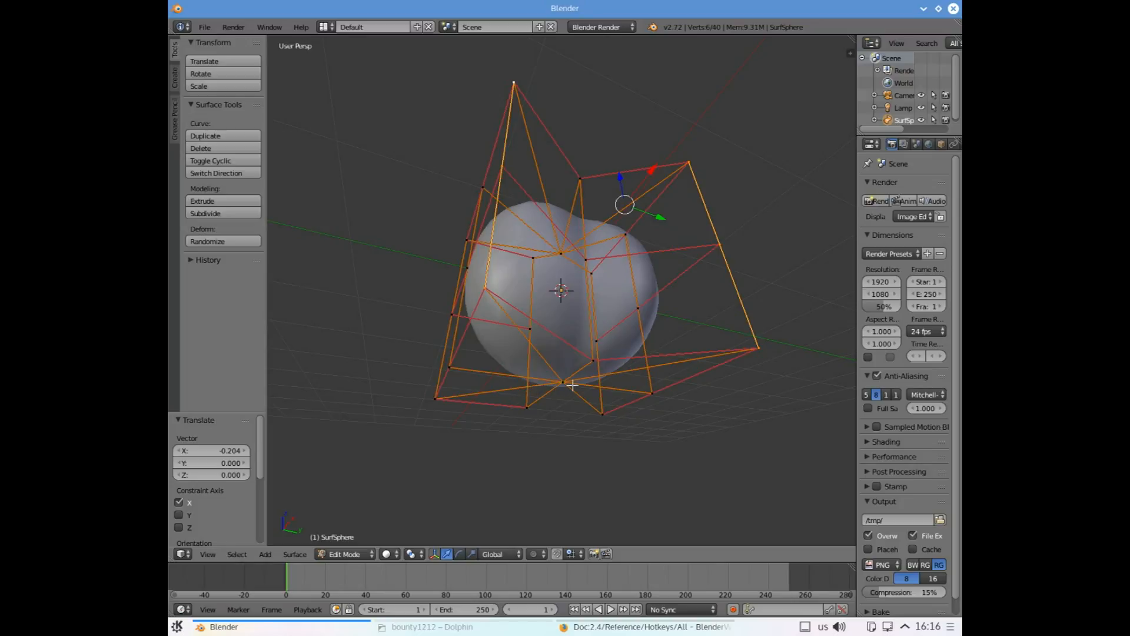
# Clear the selection so that no control points of the surface sphere are selected
pyautogui.press('a')
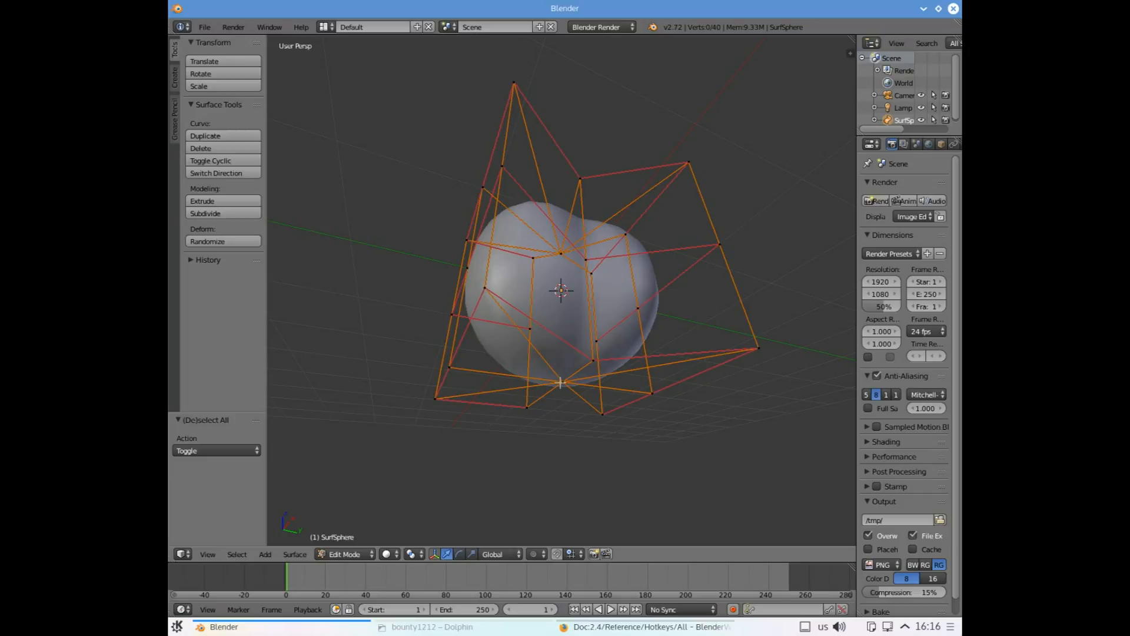
pyautogui.press('a')
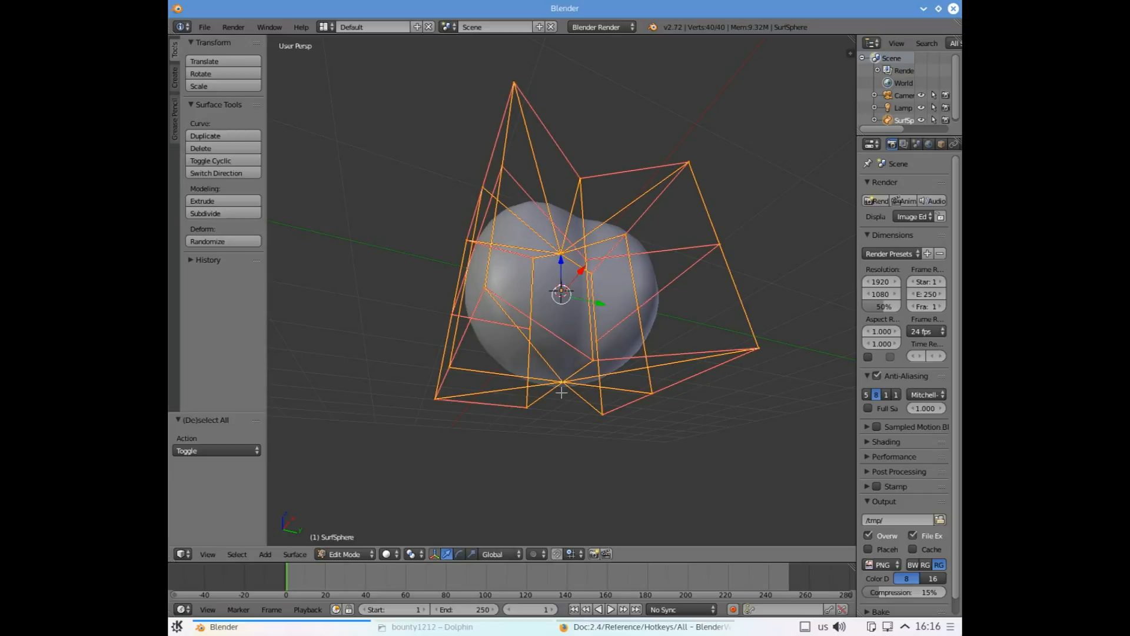
pyautogui.press('a')
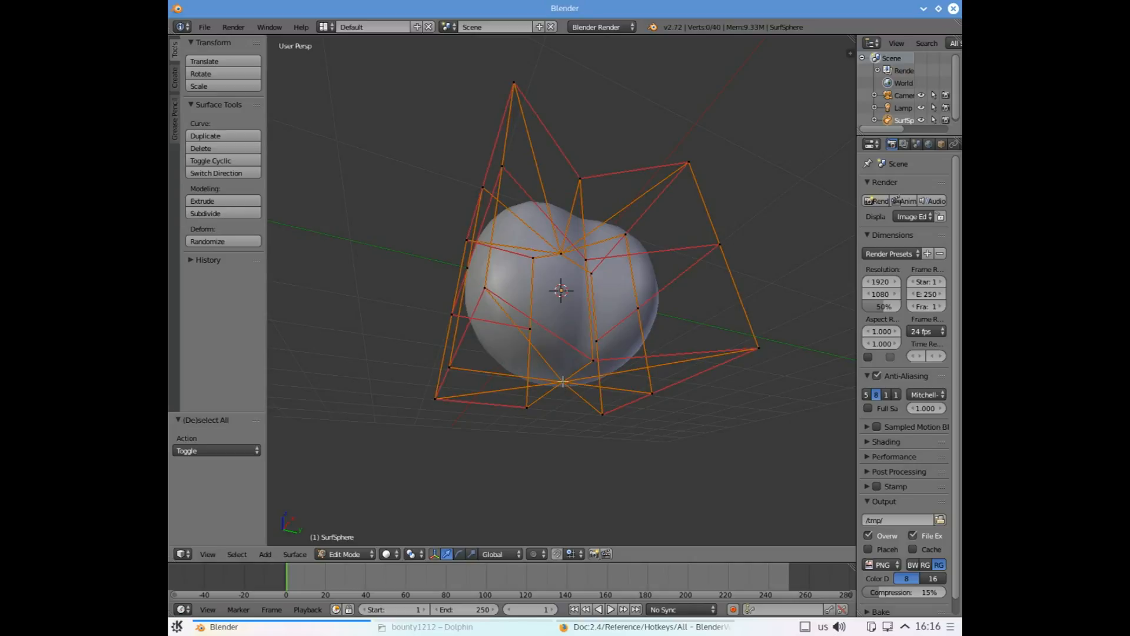
pyautogui.rightClick(563, 381)
pyautogui.press('g')
pyautogui.press('z')
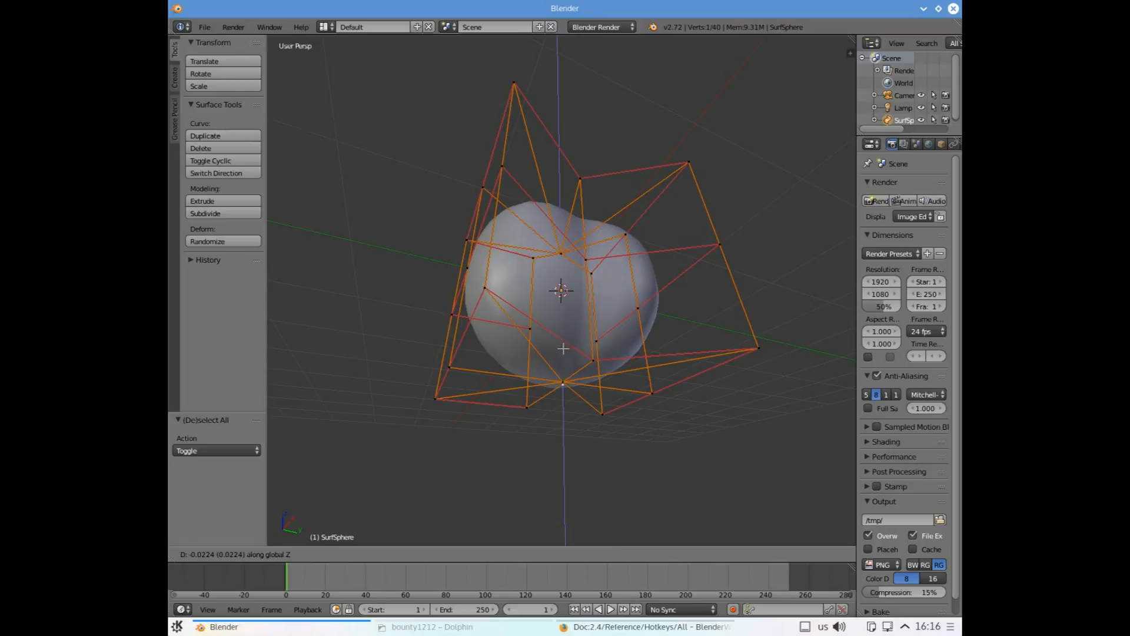
pyautogui.click(562, 352)
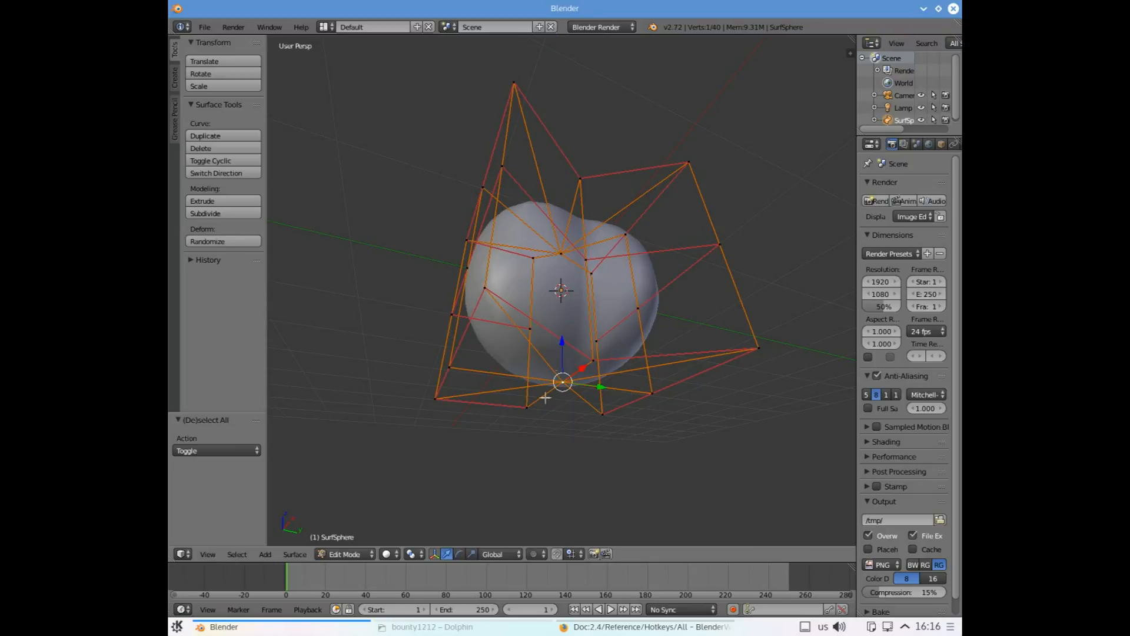
# Box-select all control points at the surface's bottom pole and lower them about 0.150 along Z
pyautogui.scroll(3, 564, 386)
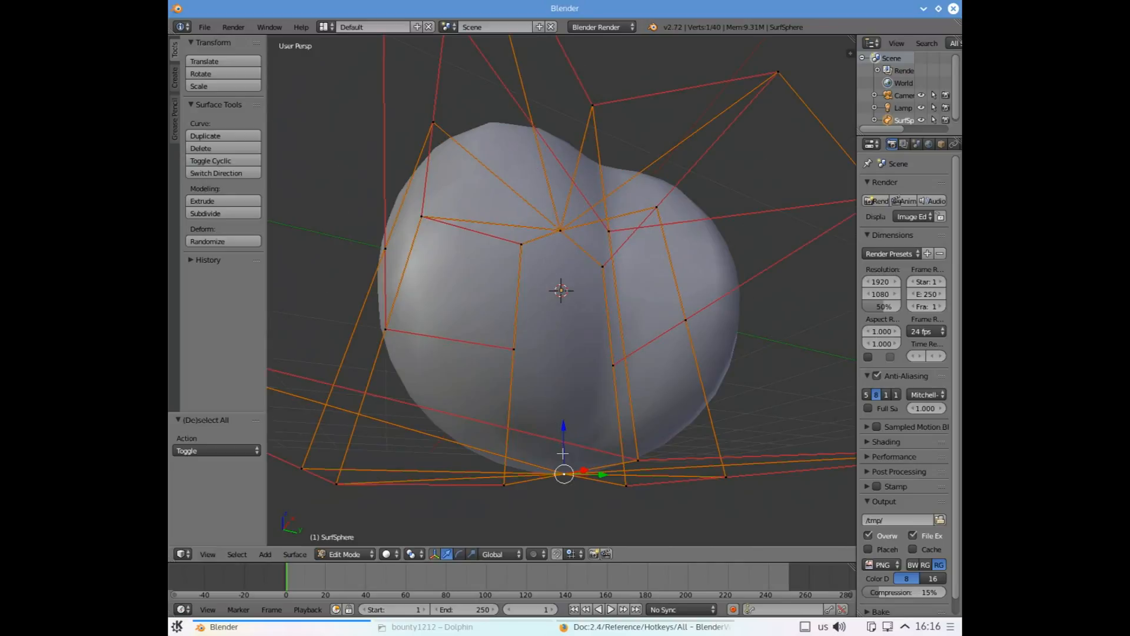
pyautogui.press('KP_8')
pyautogui.press('b')
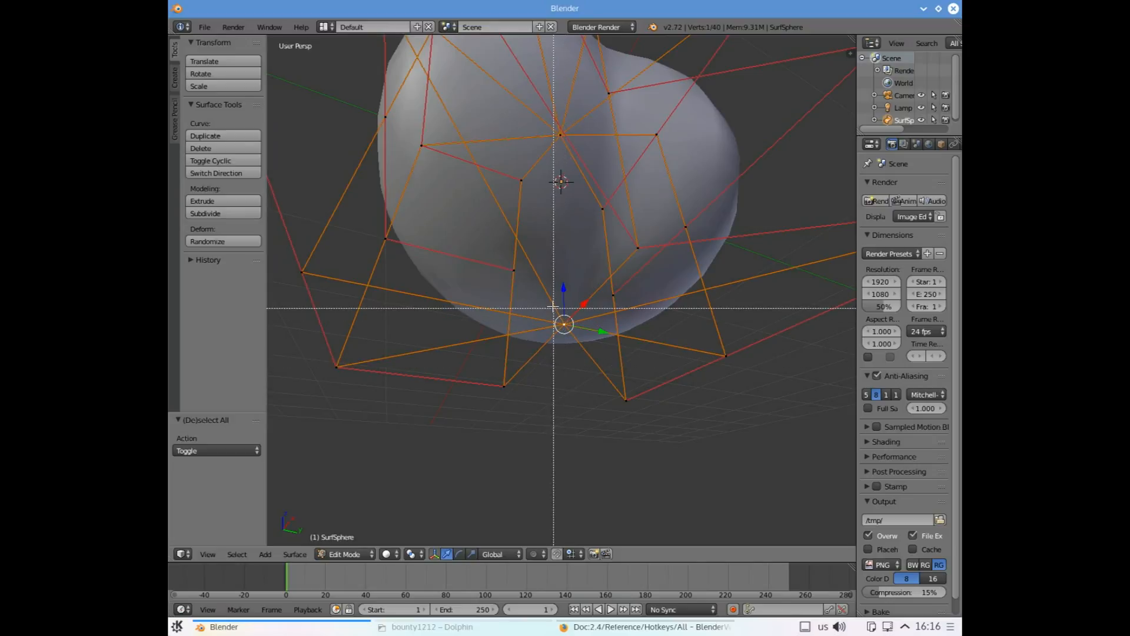
pyautogui.moveTo(542, 305); pyautogui.dragTo(560, 319)
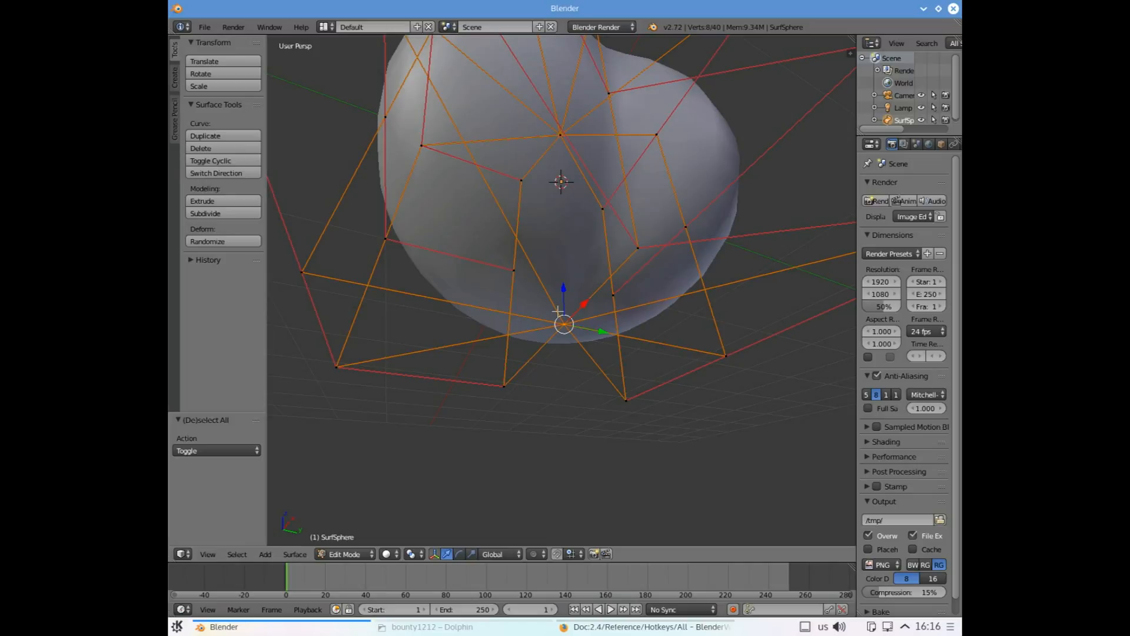
pyautogui.moveTo(563, 284); pyautogui.dragTo(573, 316)
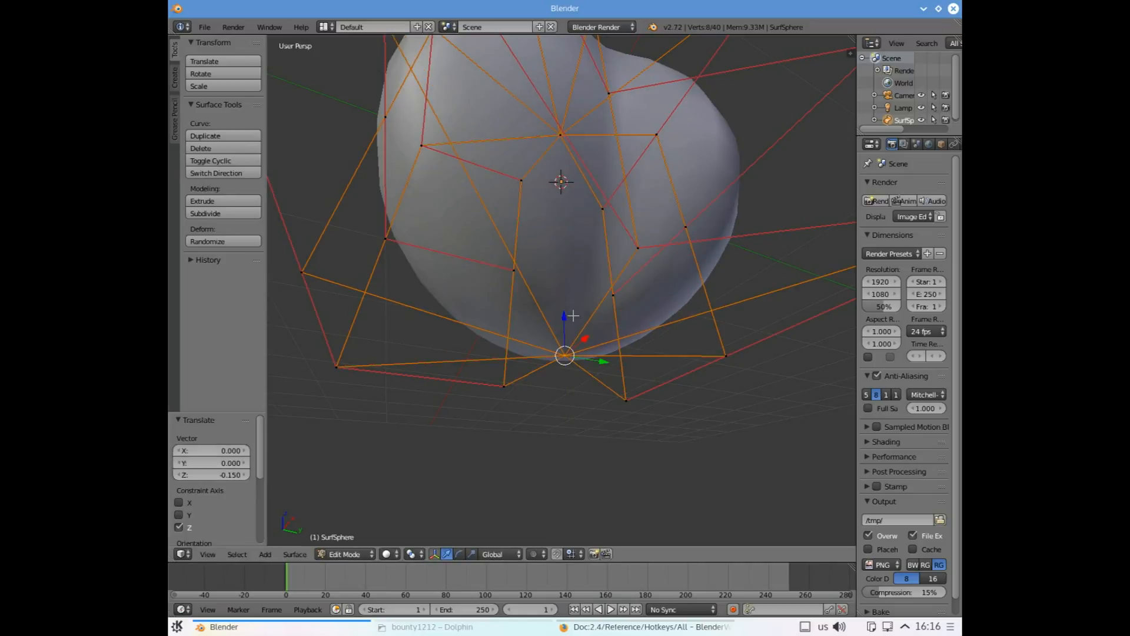
# Examine the reshaped surface from the top, right and front views
pyautogui.scroll(-4, 563, 294)
pyautogui.moveTo(562, 295); pyautogui.dragTo(559, 281, button='middle')
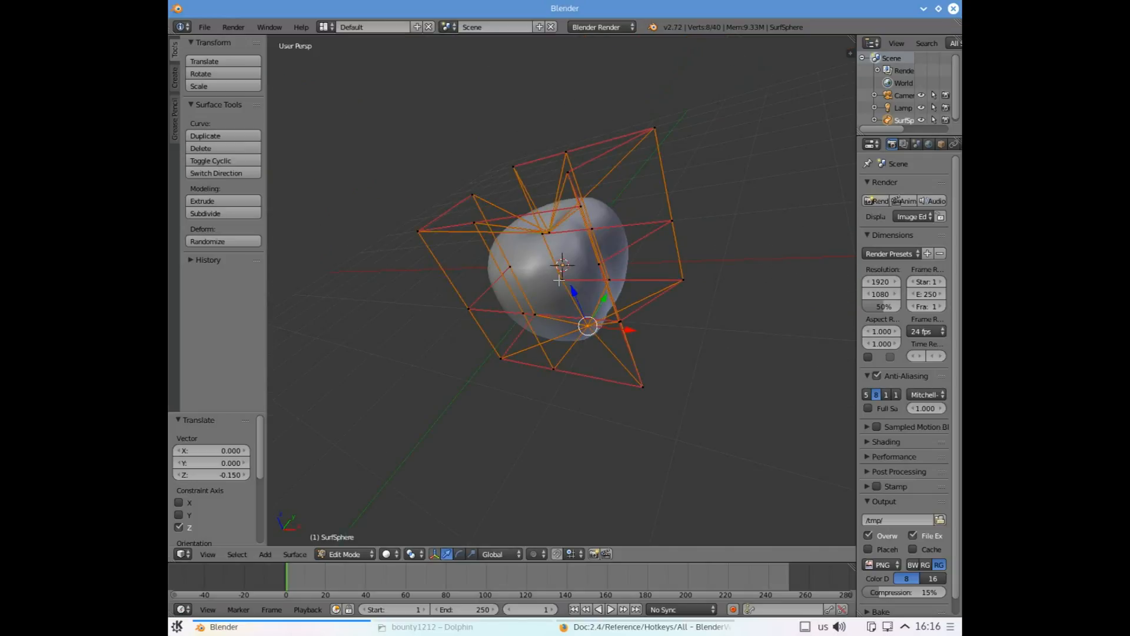
pyautogui.press('KP_7')
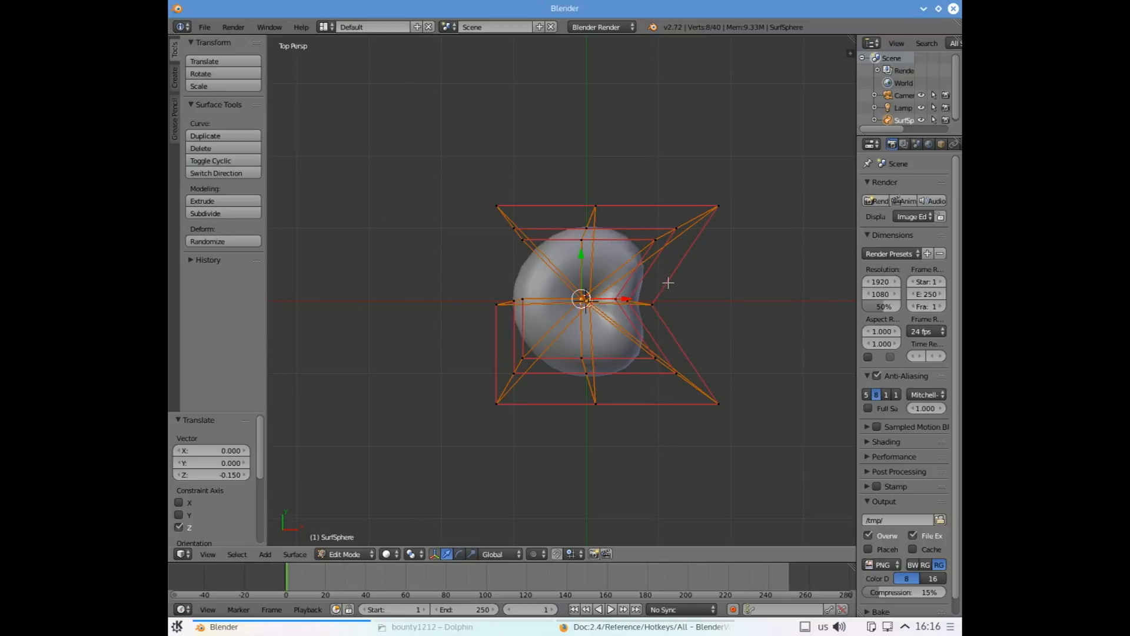
pyautogui.scroll(2, 672, 307)
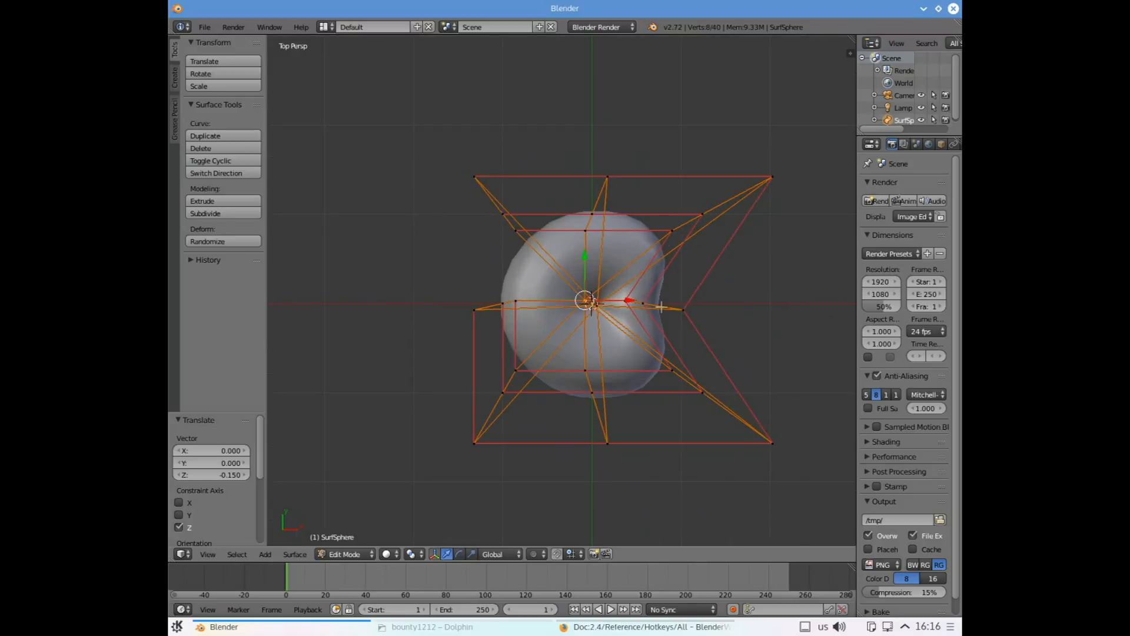
pyautogui.moveTo(661, 307); pyautogui.dragTo(661, 307, button='middle')
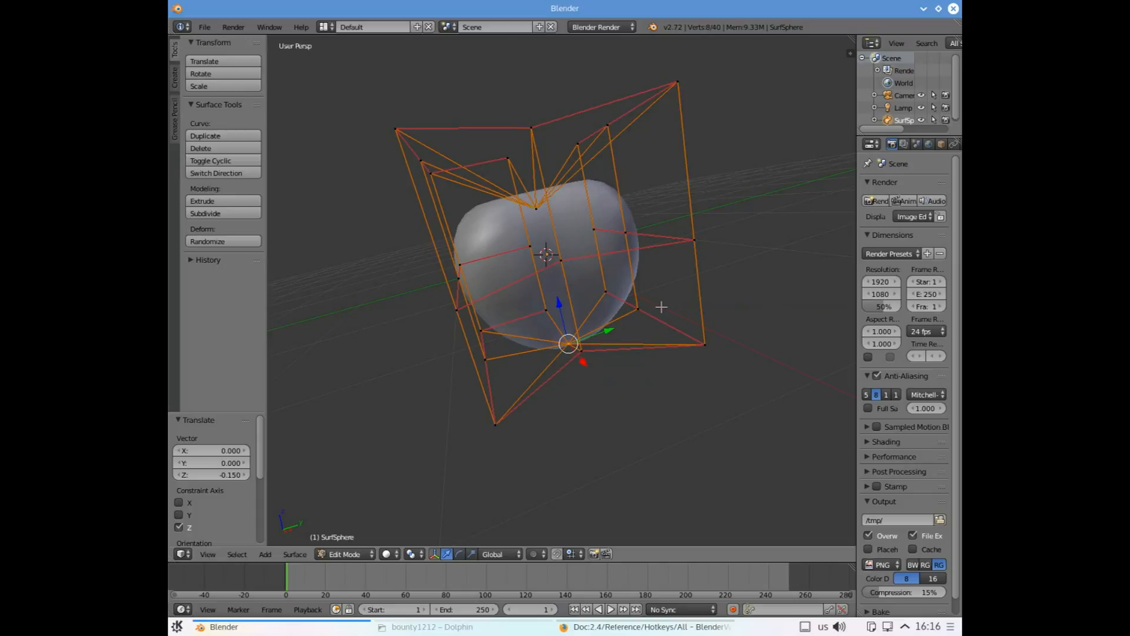
pyautogui.press('KP_3')
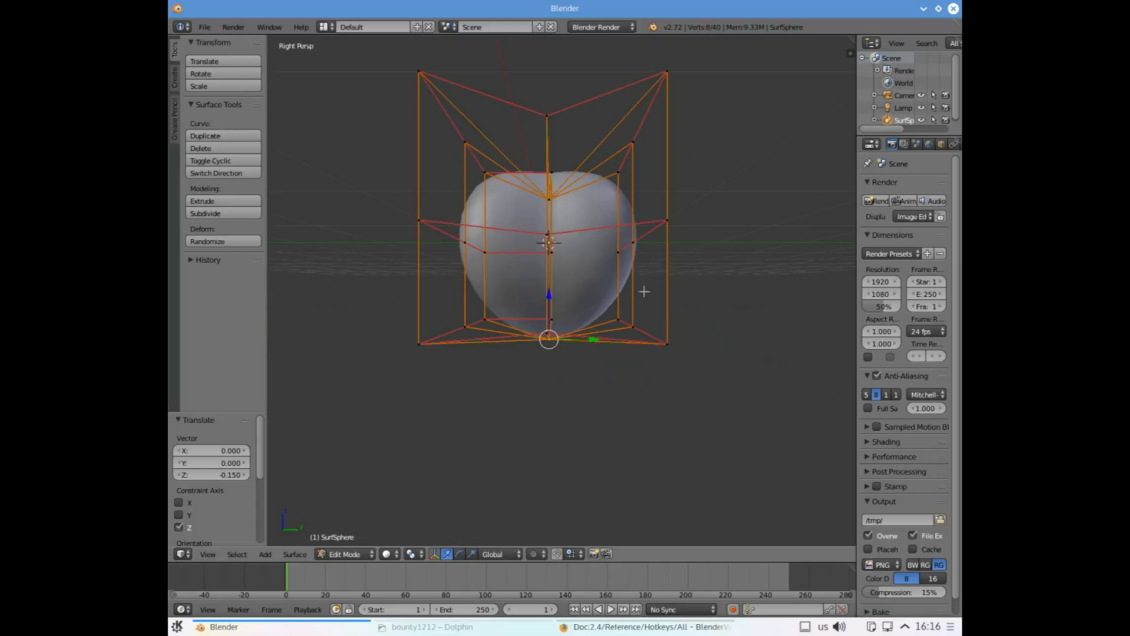
pyautogui.press('KP_1')
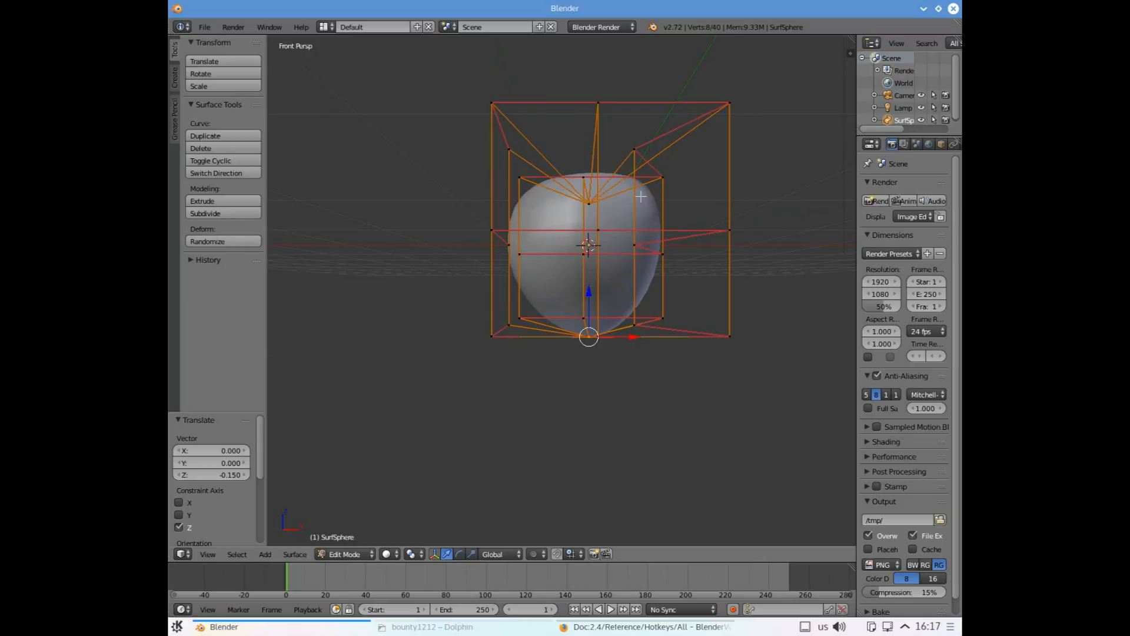
pyautogui.scroll(1, 641, 195)
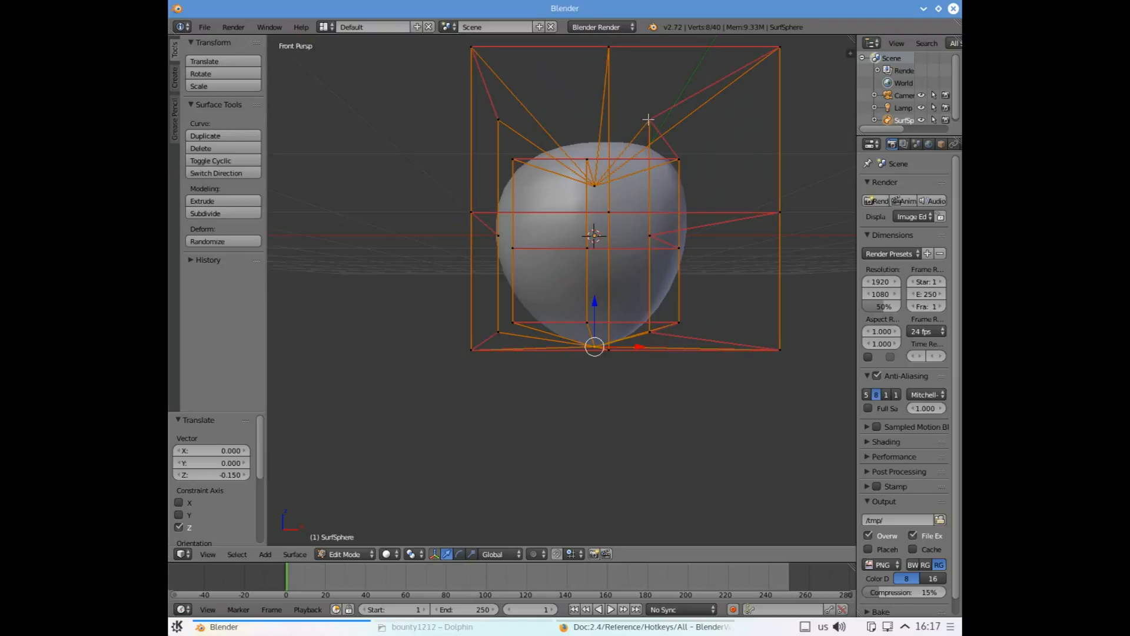
# Select only the top control point of the front face's middle column and lower it about 0.176 along Z
pyautogui.press('a')
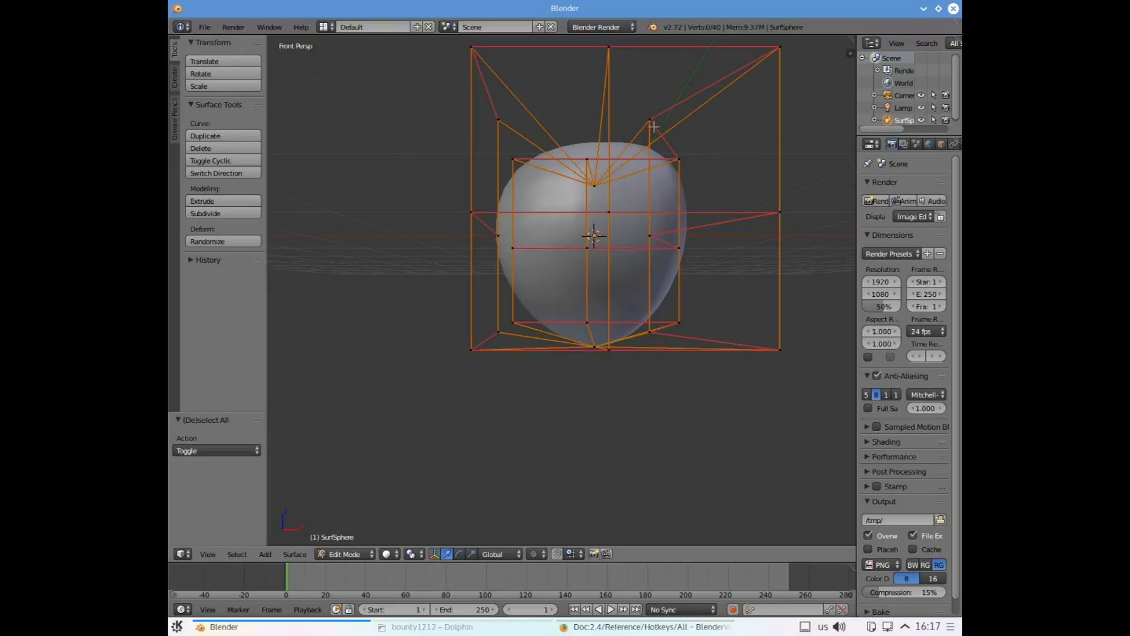
pyautogui.press('b')
pyautogui.moveTo(631, 110); pyautogui.dragTo(658, 127)
pyautogui.moveTo(651, 75); pyautogui.dragTo(652, 83)
pyautogui.moveTo(652, 84); pyautogui.dragTo(653, 91, button='middle')
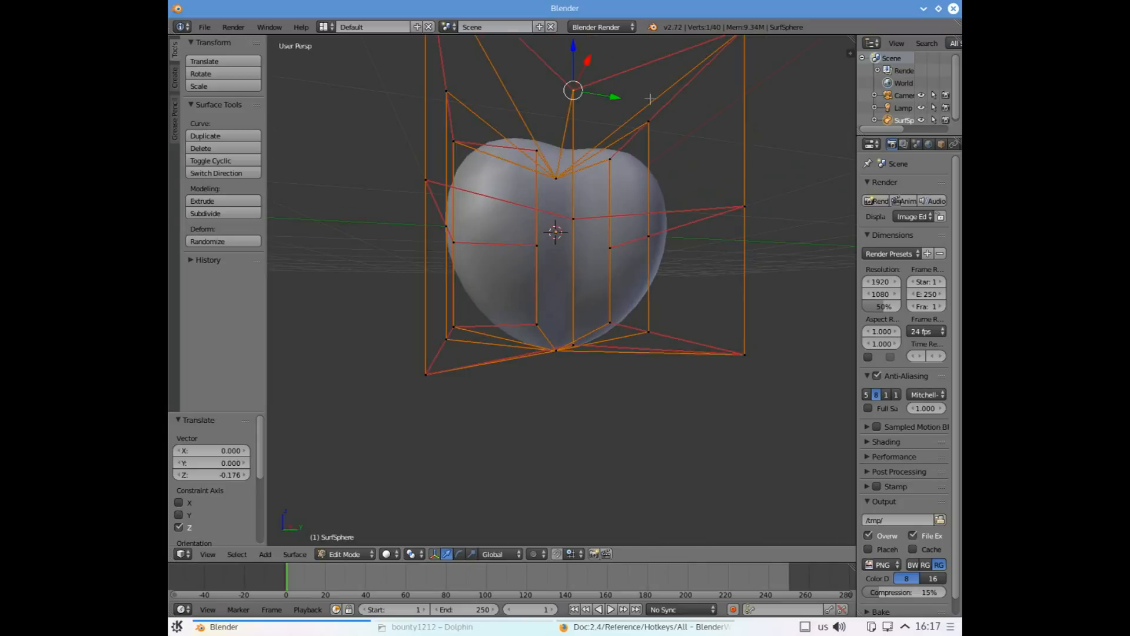
# Lower the same control point further along Z, by about 0.299 and another 0.032
pyautogui.scroll(-3, 630, 122)
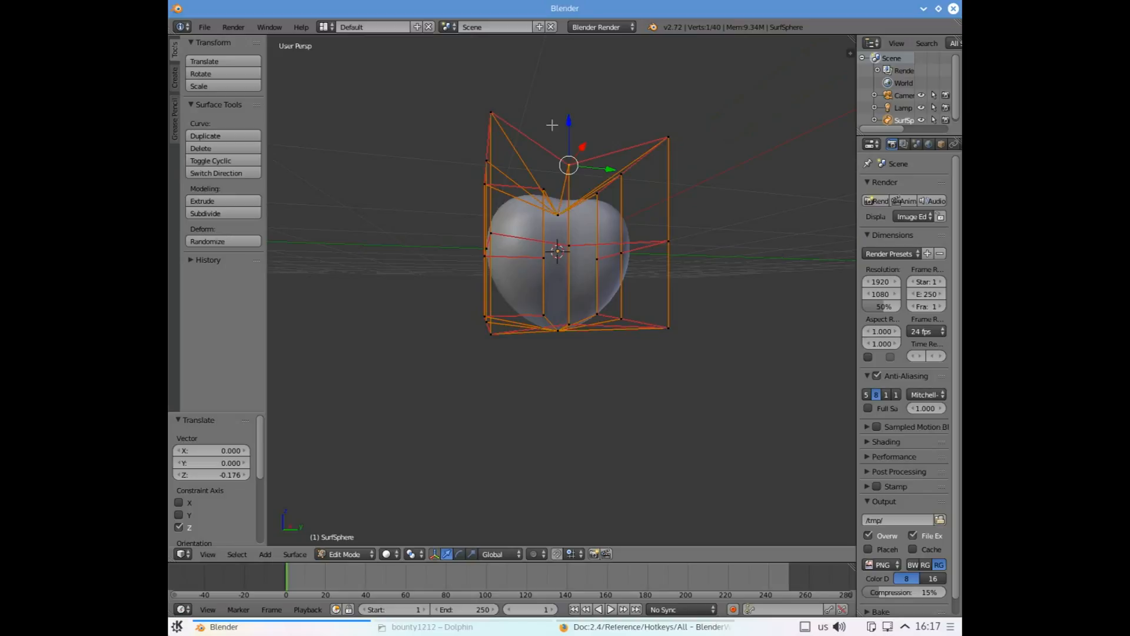
pyautogui.moveTo(566, 117); pyautogui.dragTo(562, 140)
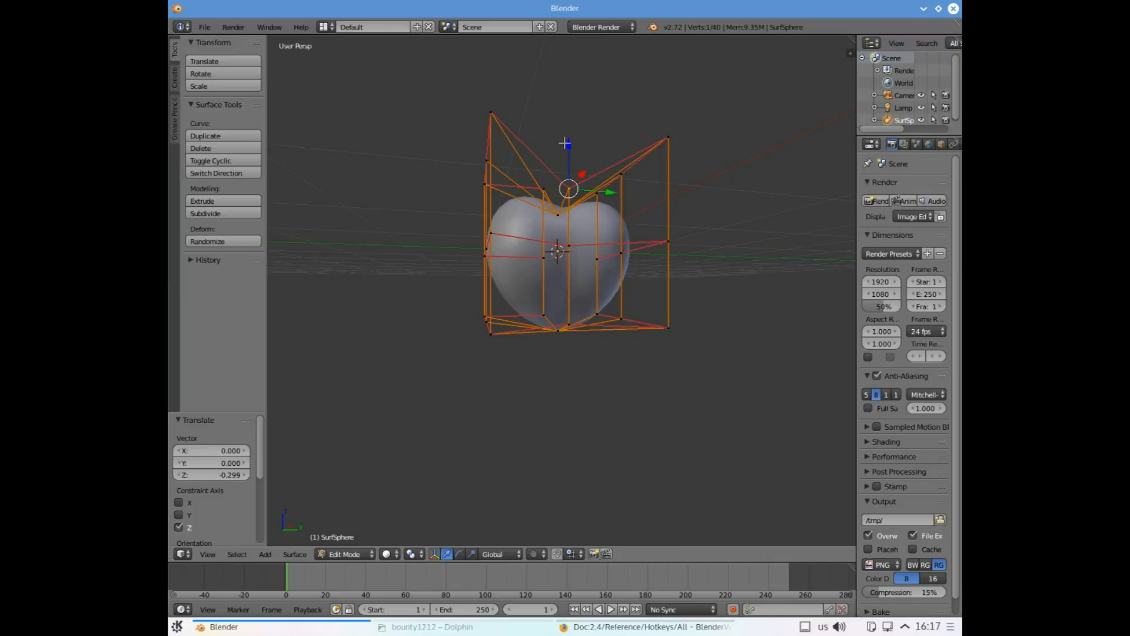
pyautogui.moveTo(565, 143); pyautogui.dragTo(568, 144)
# Render the scene to check the apple-like shape, close the render and list the available render engines
pyautogui.press('F12')
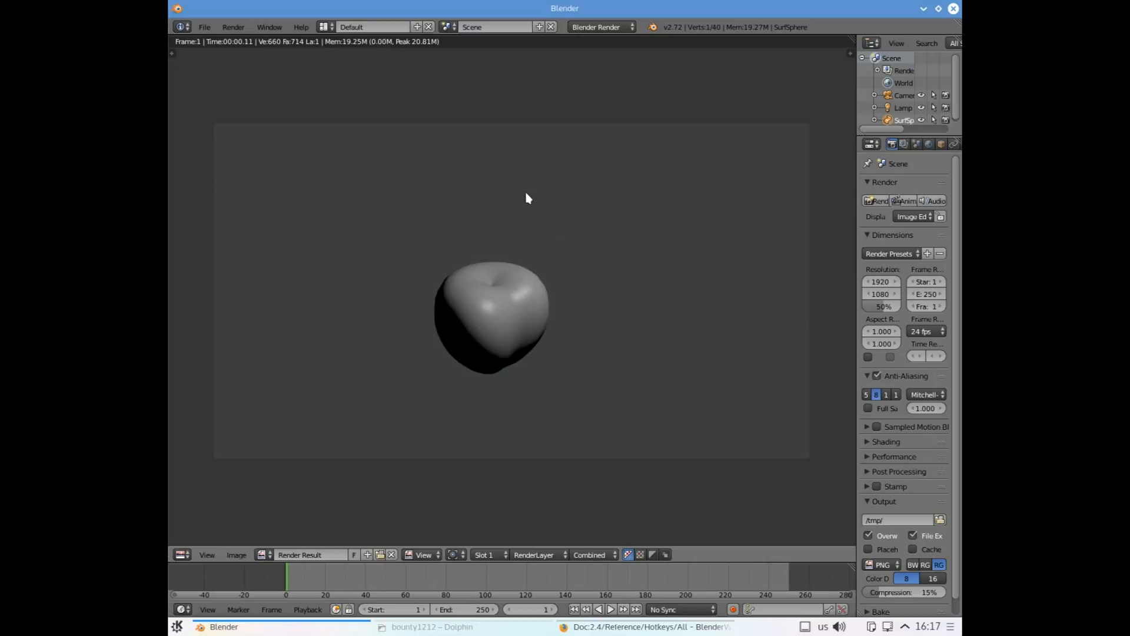
pyautogui.press('Escape')
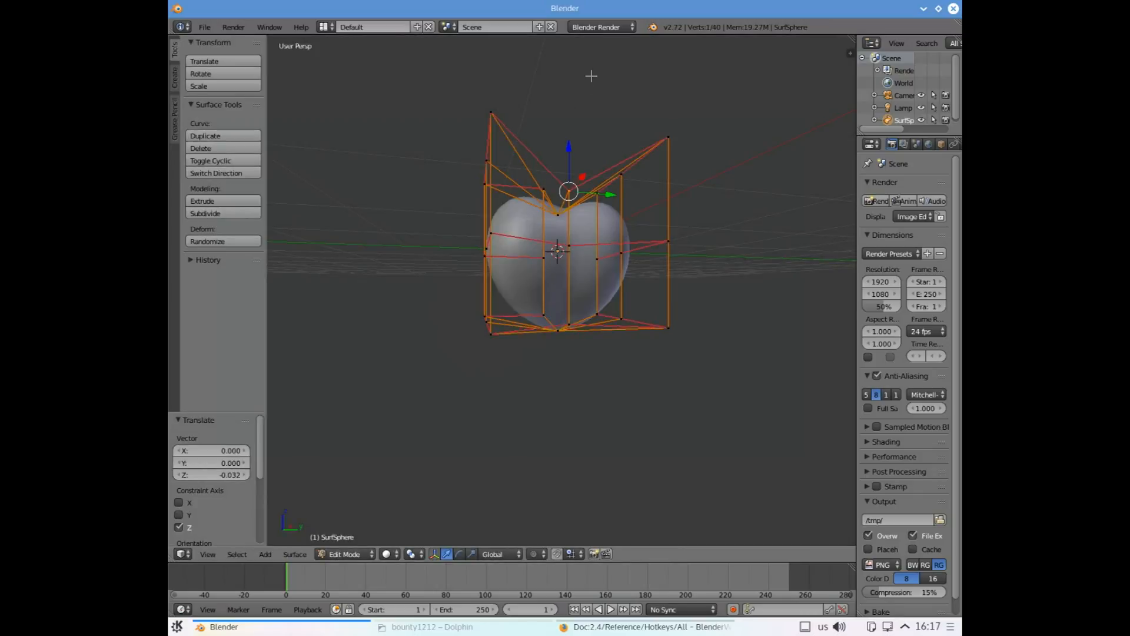
pyautogui.click(587, 27)
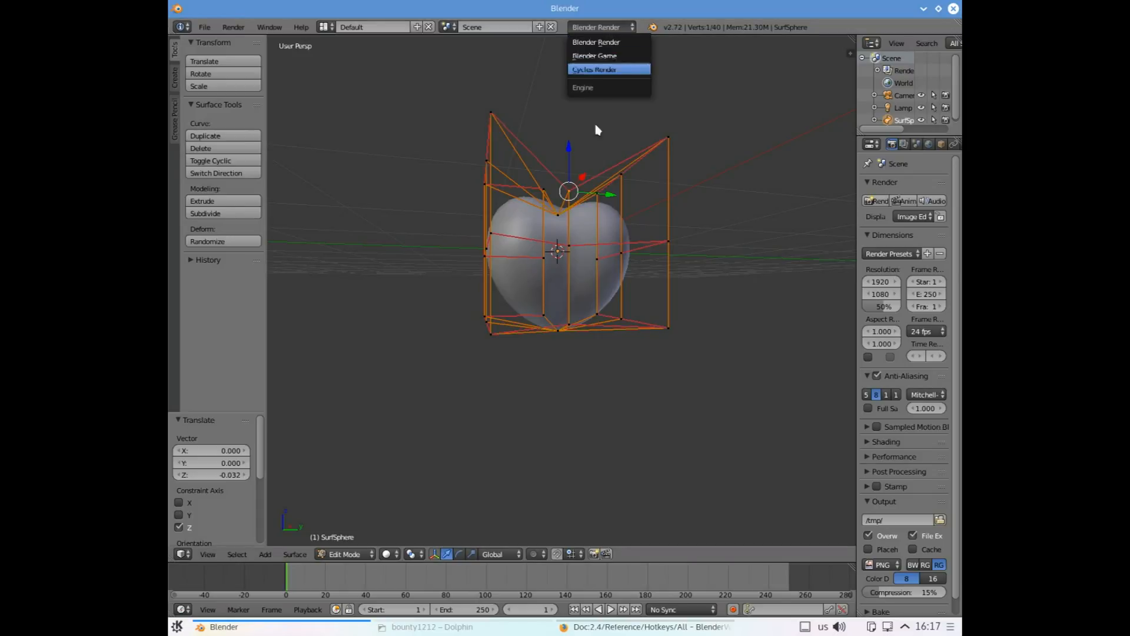
# Switch to Firefox and open a new browser tab
pyautogui.click(603, 628)
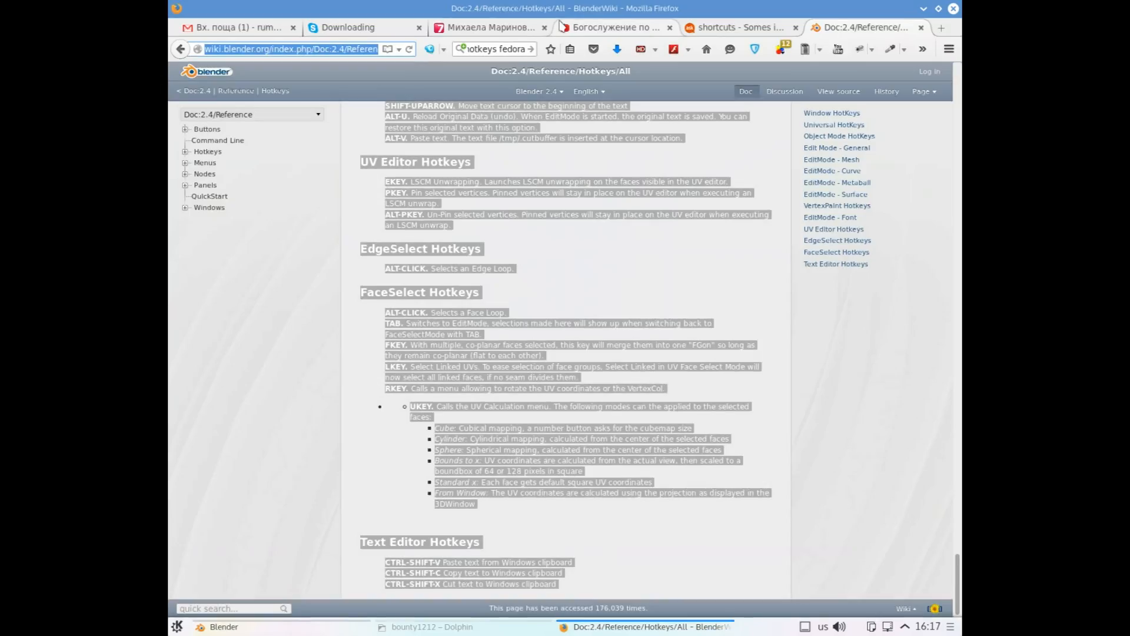
pyautogui.click(615, 628)
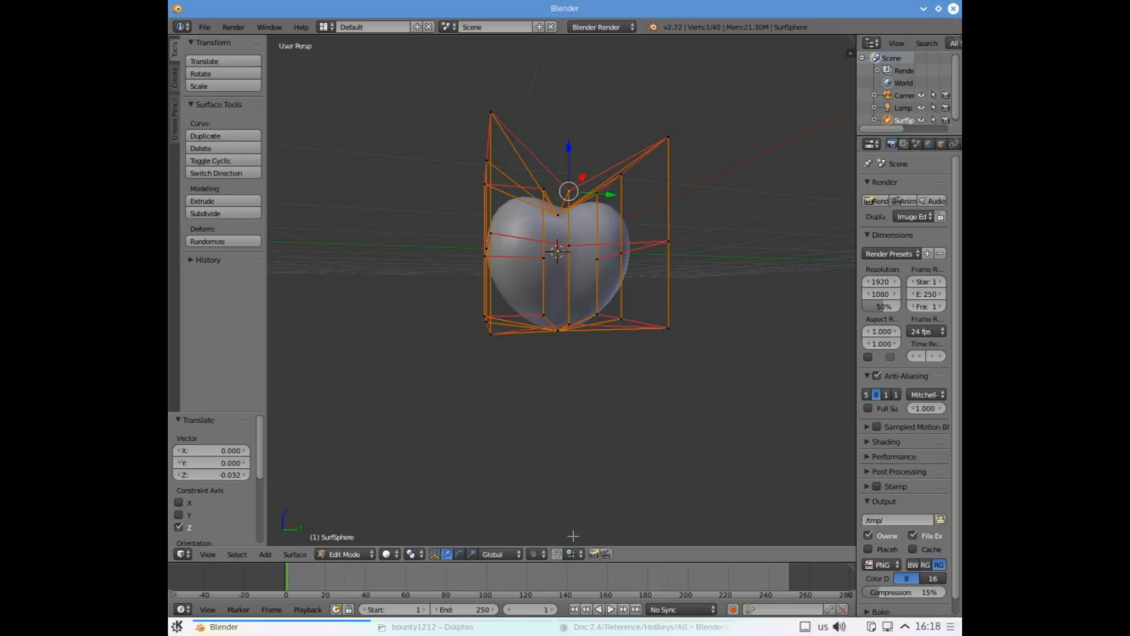
pyautogui.hotkey('alt', 'Tab')
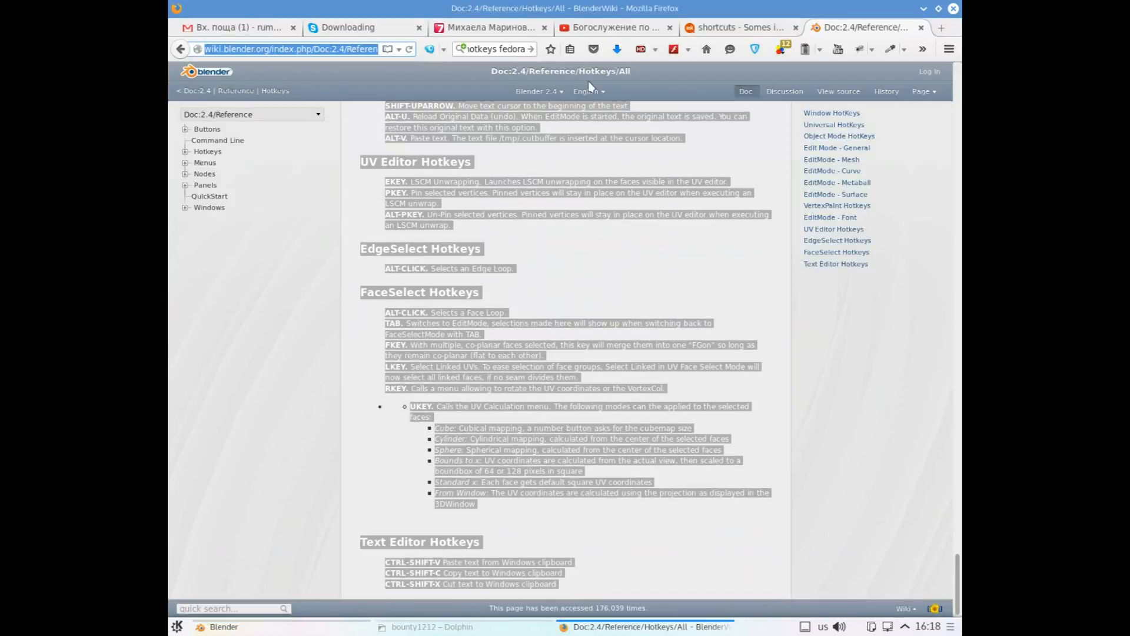
pyautogui.moveTo(170, 5)
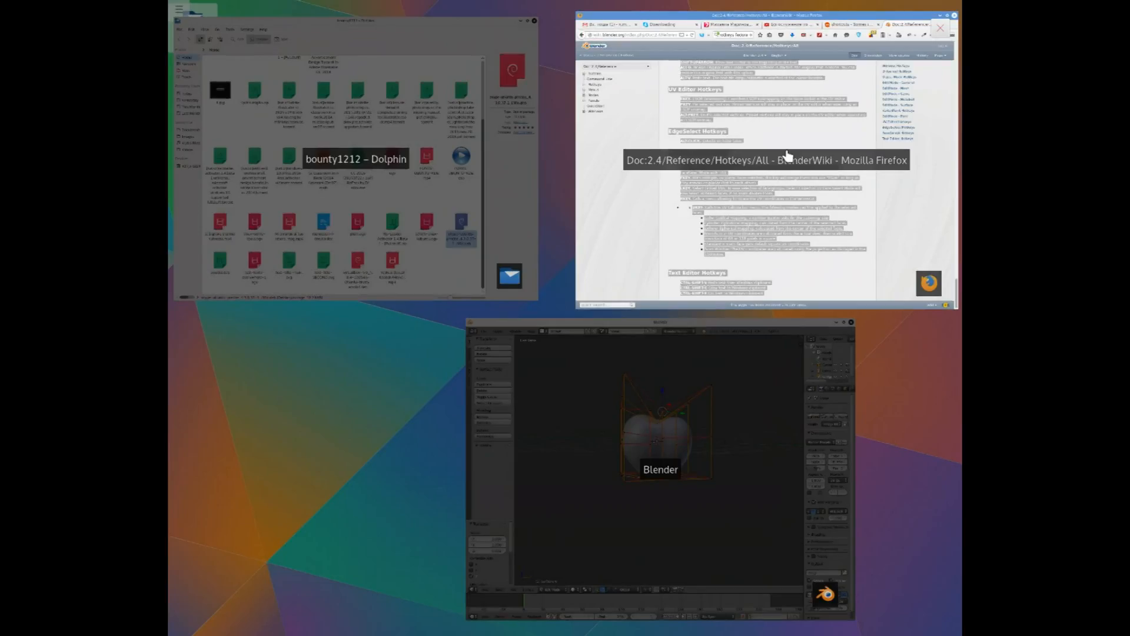
pyautogui.click(936, 27)
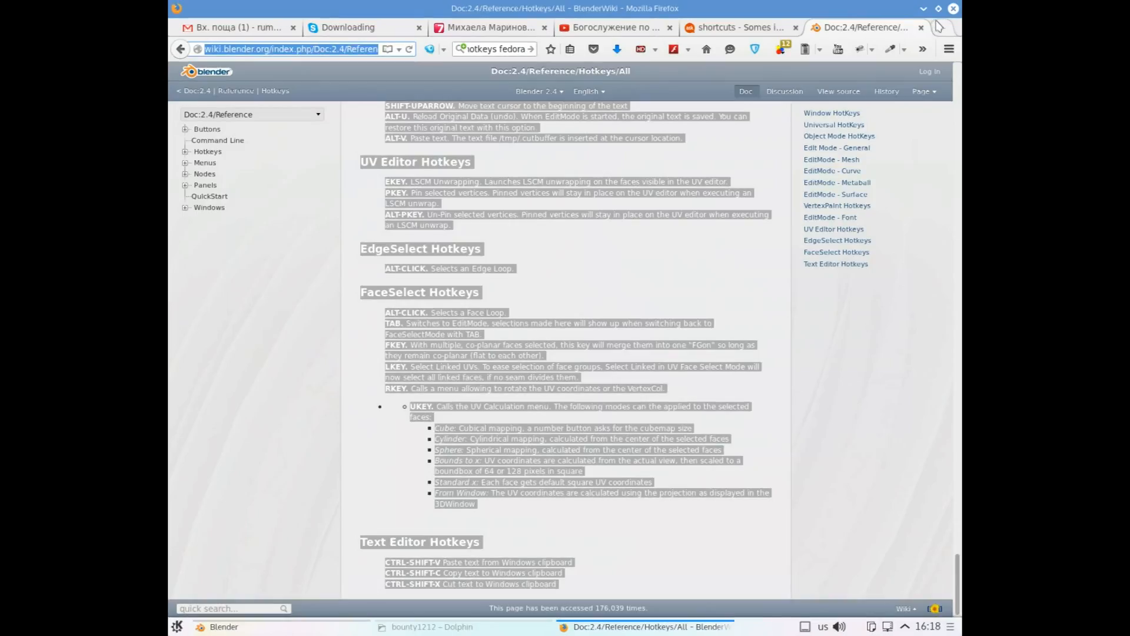
pyautogui.click(940, 27)
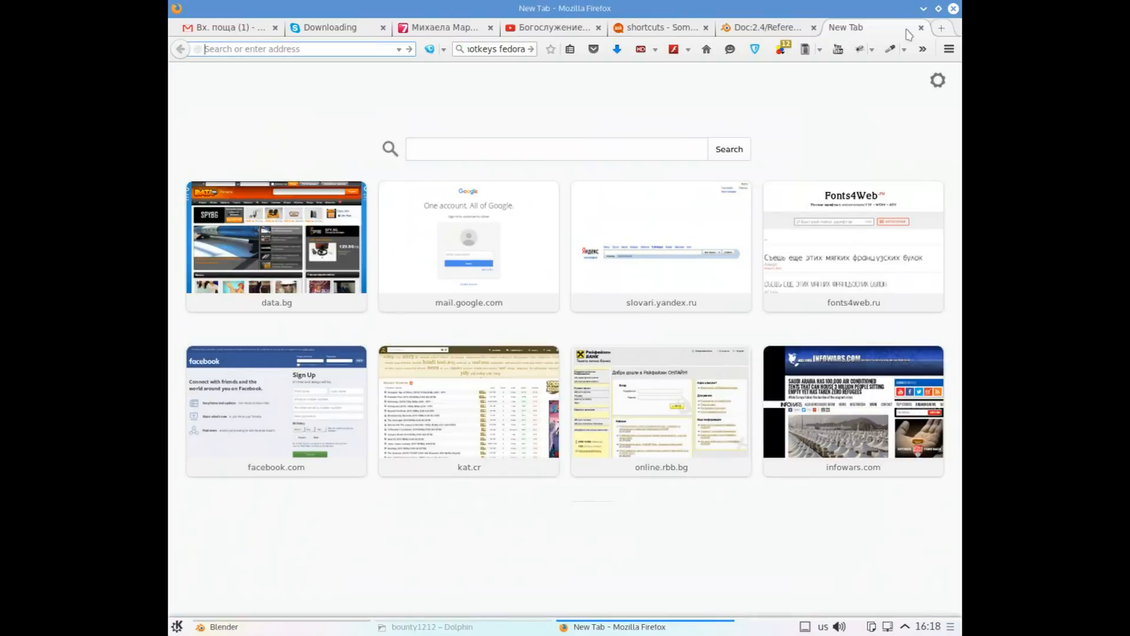
# Search the web for "render речник"
pyautogui.click(580, 143)
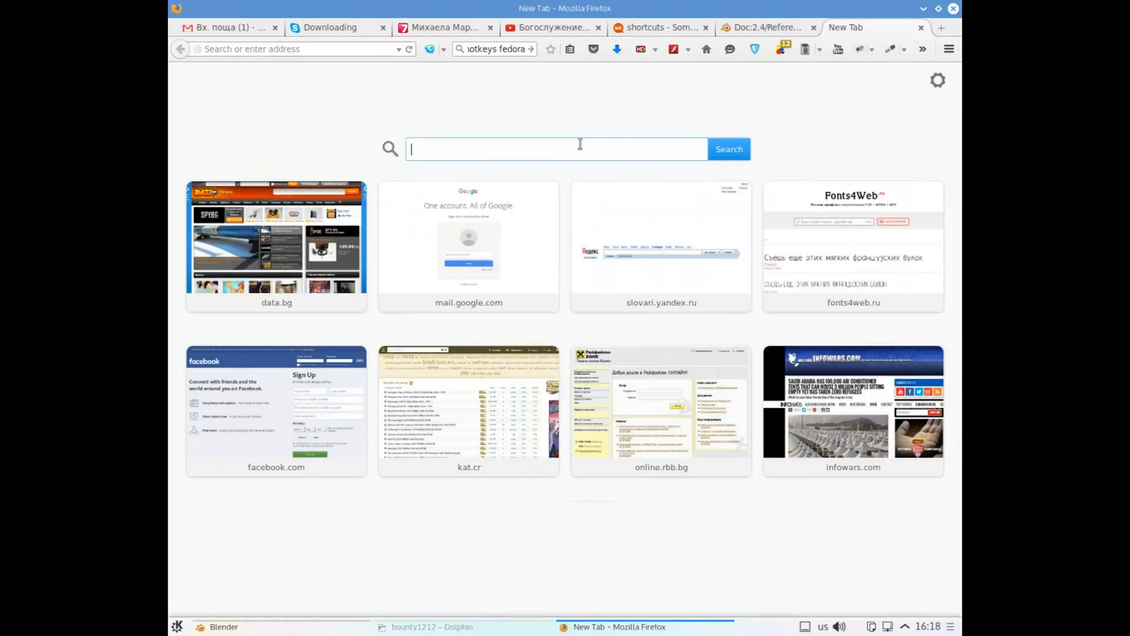
pyautogui.write('render')
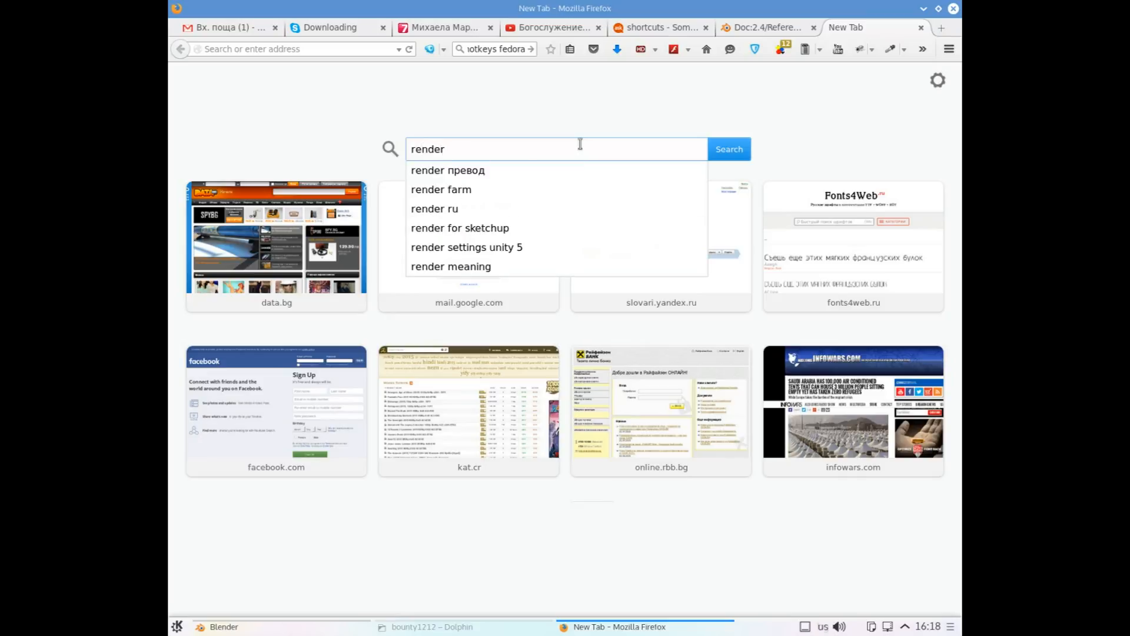
pyautogui.hotkey('alt', 'shift')
pyautogui.write('ре')
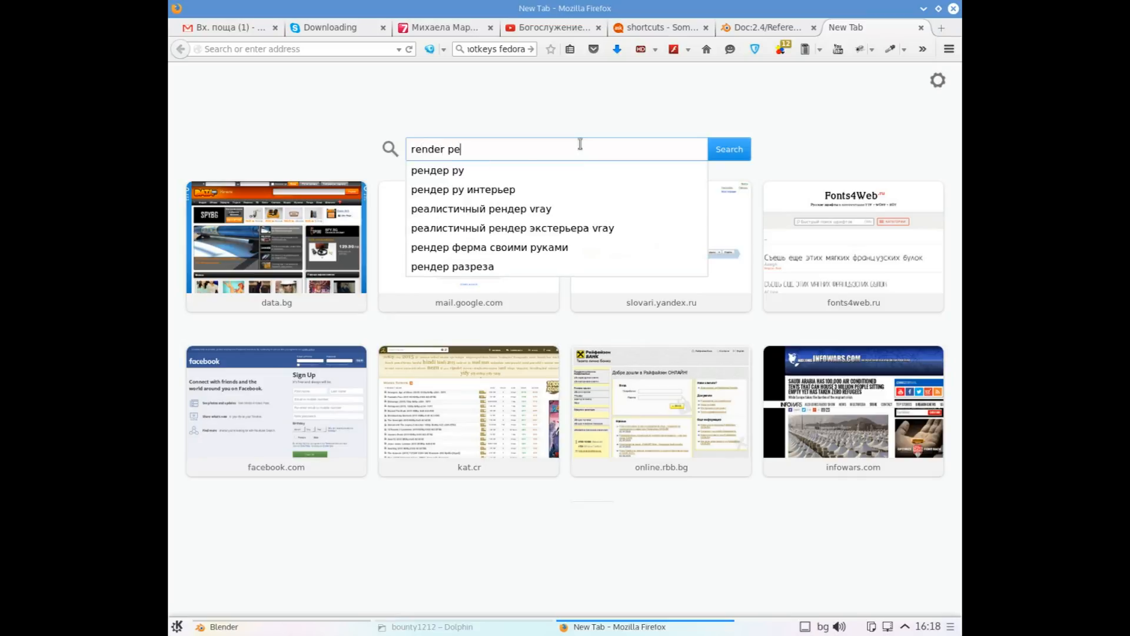
pyautogui.write('чник')
pyautogui.press('Return')
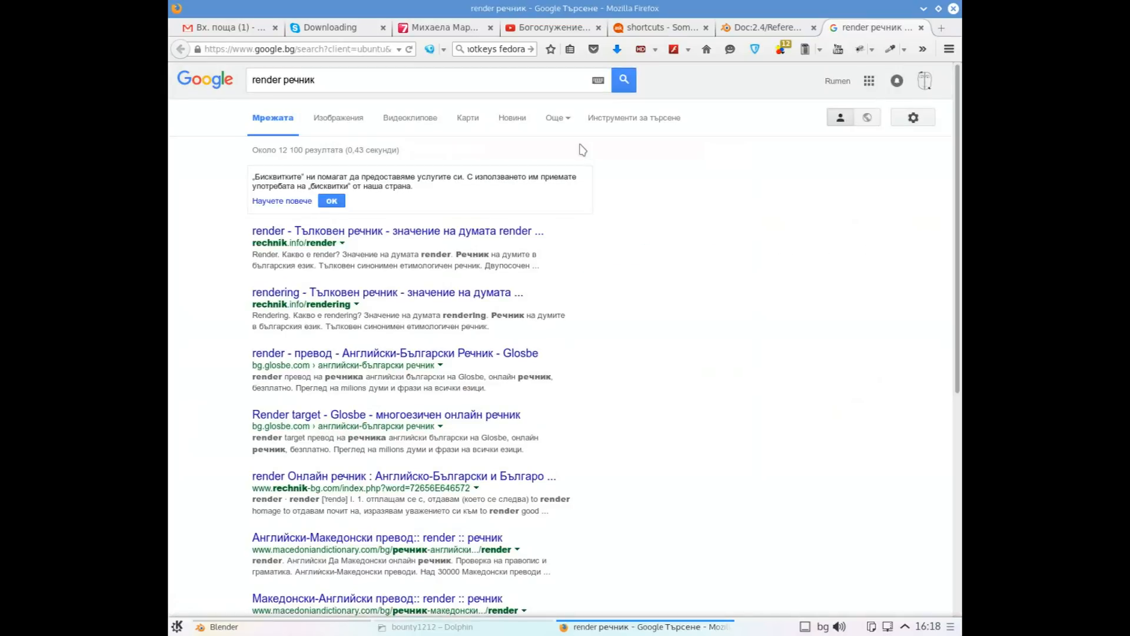
# Open the rechnik.info result for "rendering" and allow the site's software installation request
pyautogui.click(377, 294)
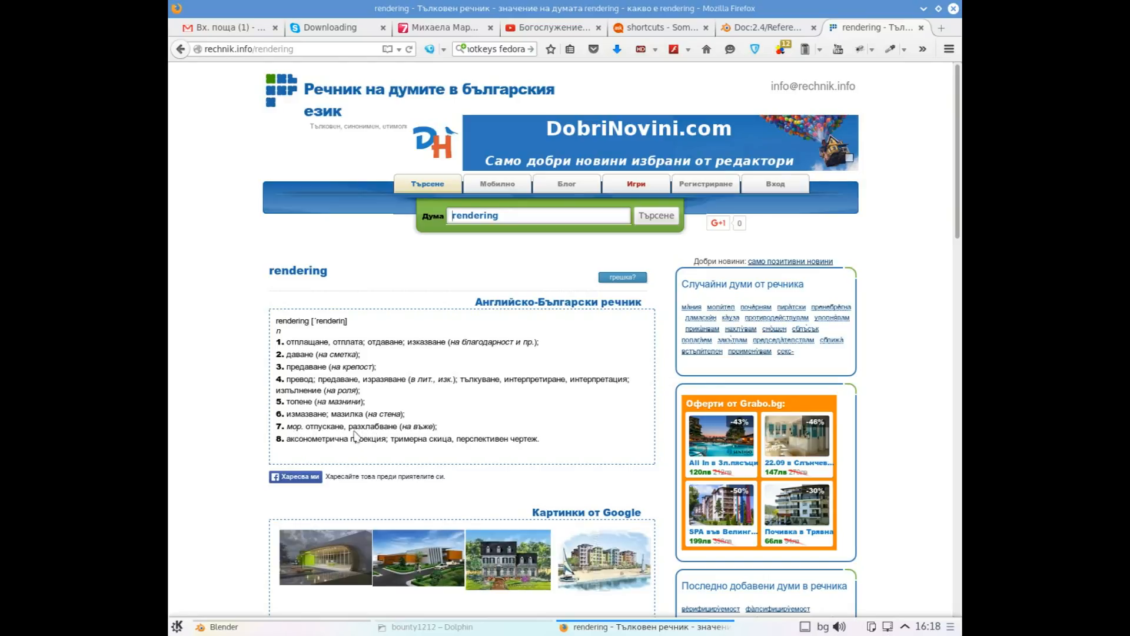
pyautogui.scroll(-10, 363, 421)
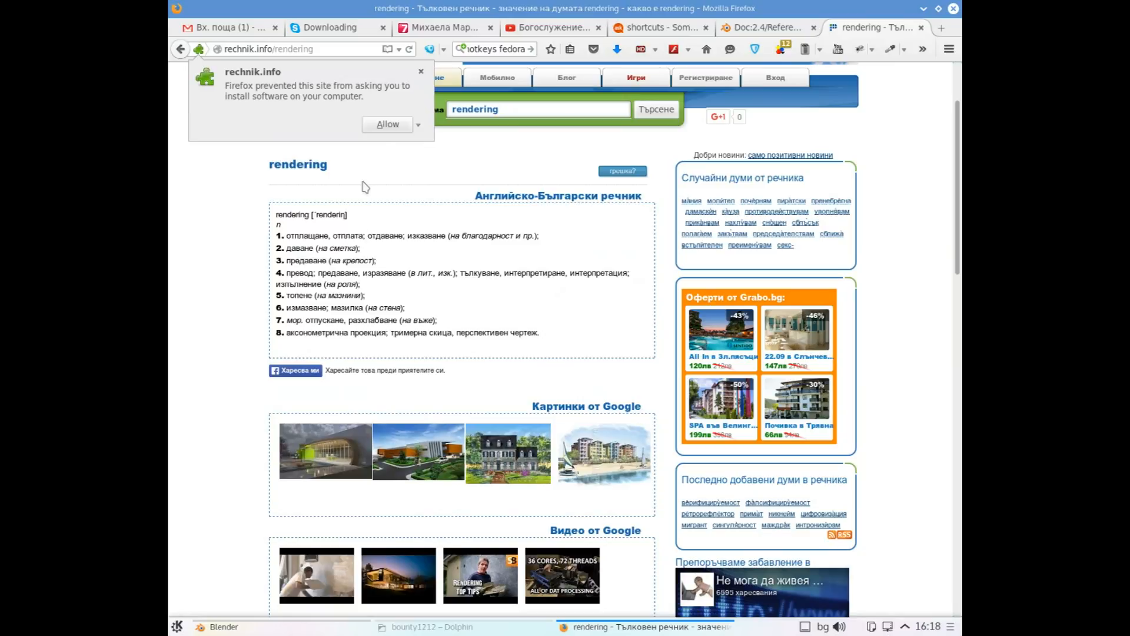
pyautogui.click(389, 125)
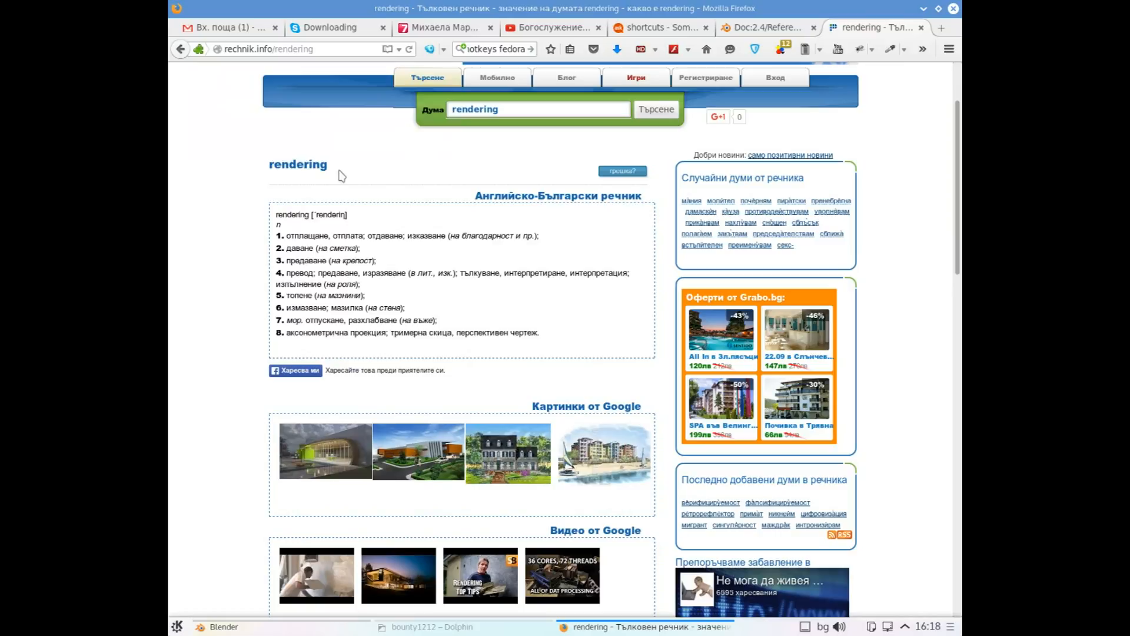
pyautogui.click(365, 156)
# Examine the Wikipedia pages linked from the dictionary entry: Rendering (animal products), Render and Artistic rendering
pyautogui.scroll(-2, 342, 261)
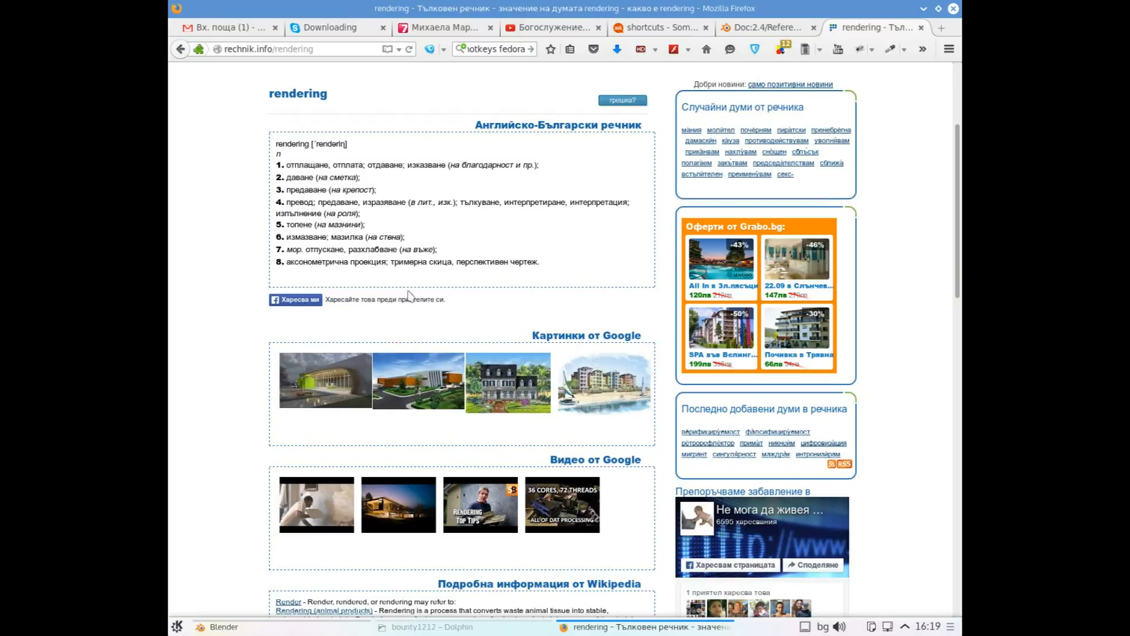
pyautogui.scroll(-3, 391, 356)
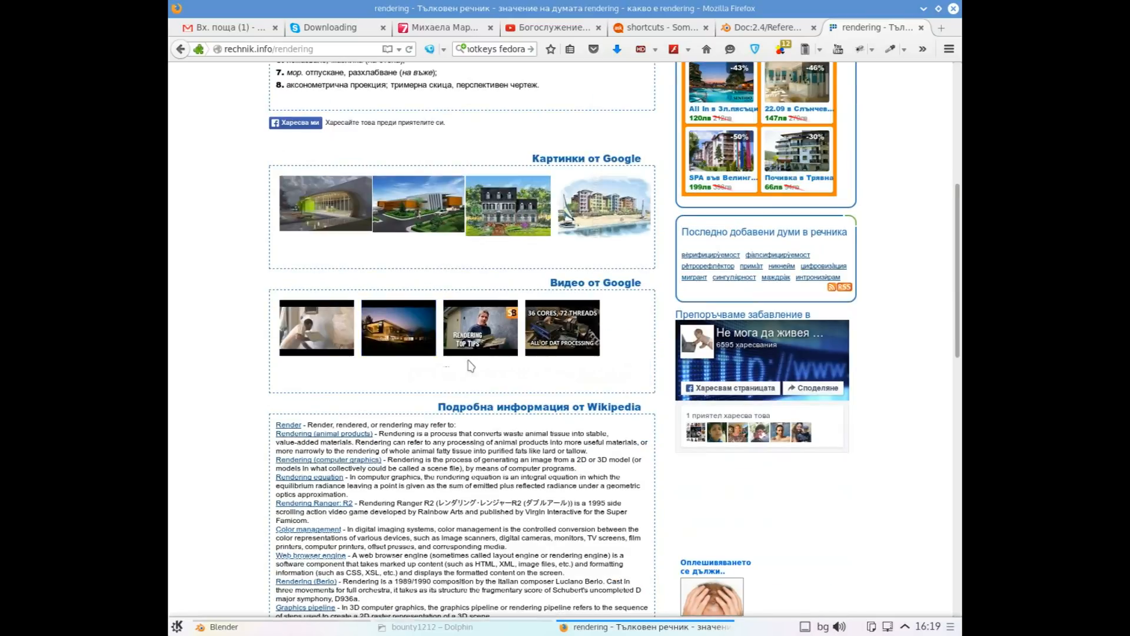
pyautogui.scroll(-3, 493, 379)
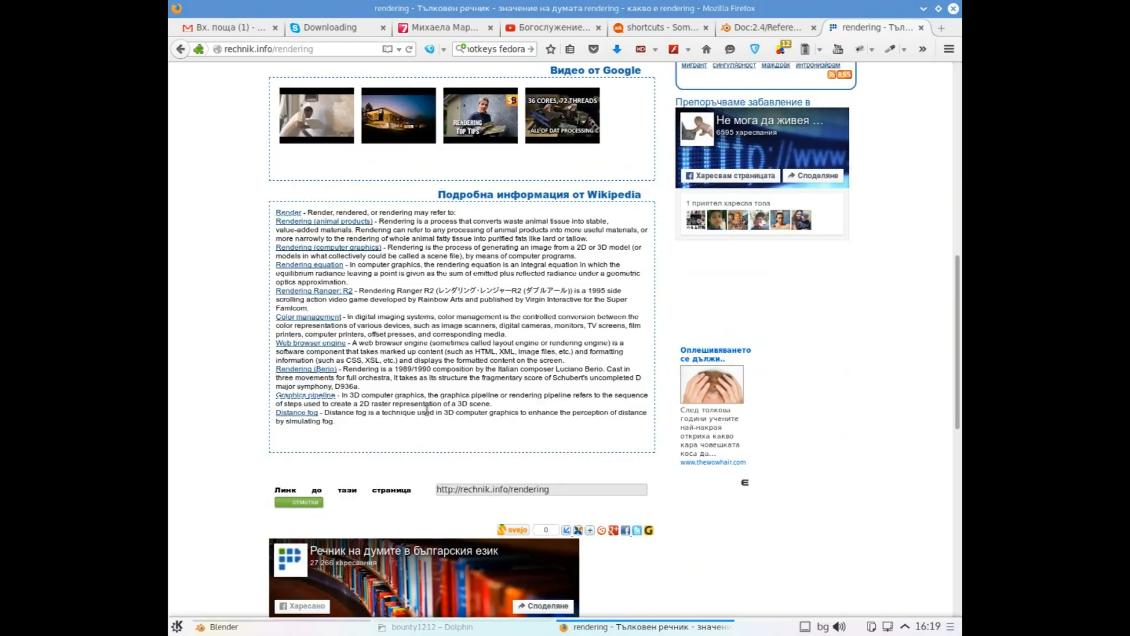
pyautogui.scroll(-8, 426, 408)
pyautogui.scroll(5, 441, 377)
pyautogui.scroll(4, 441, 363)
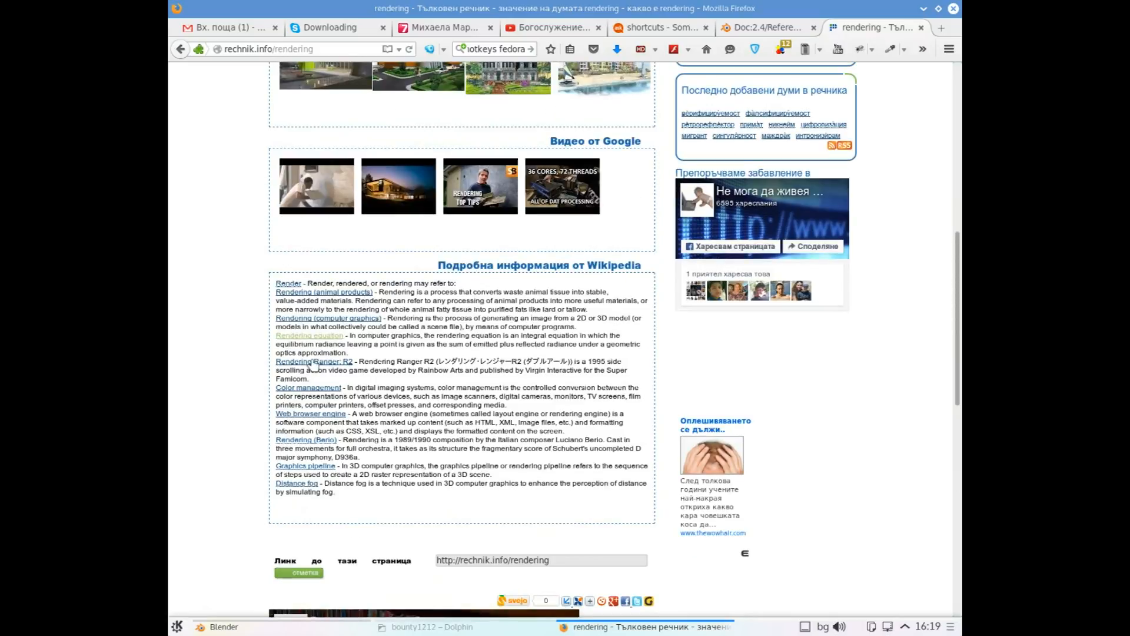
pyautogui.click(315, 294)
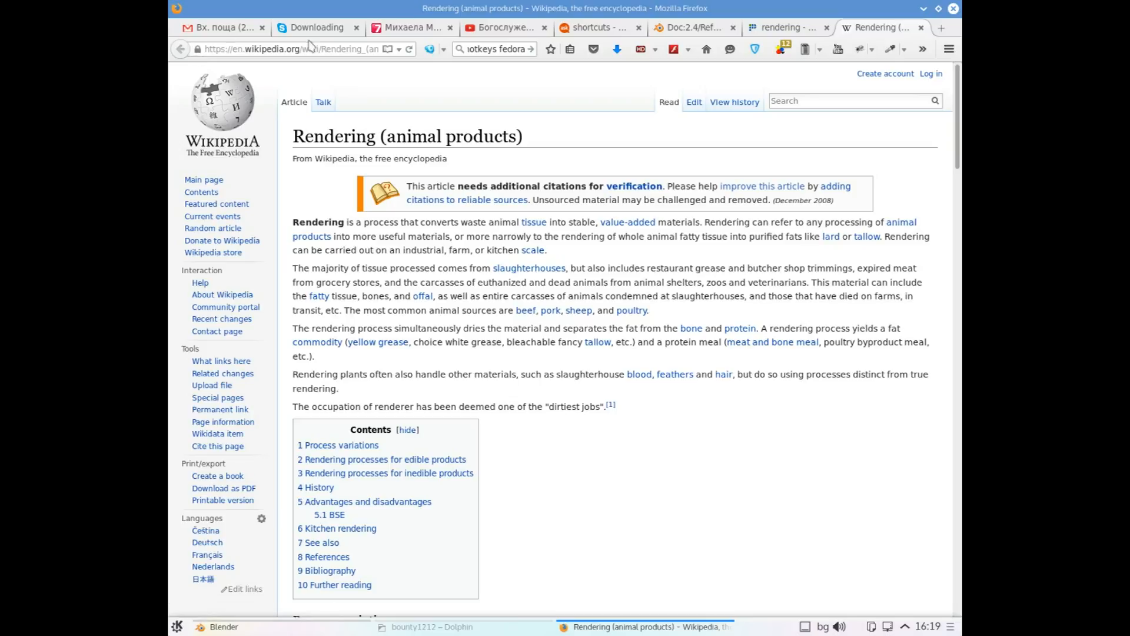
pyautogui.click(921, 30)
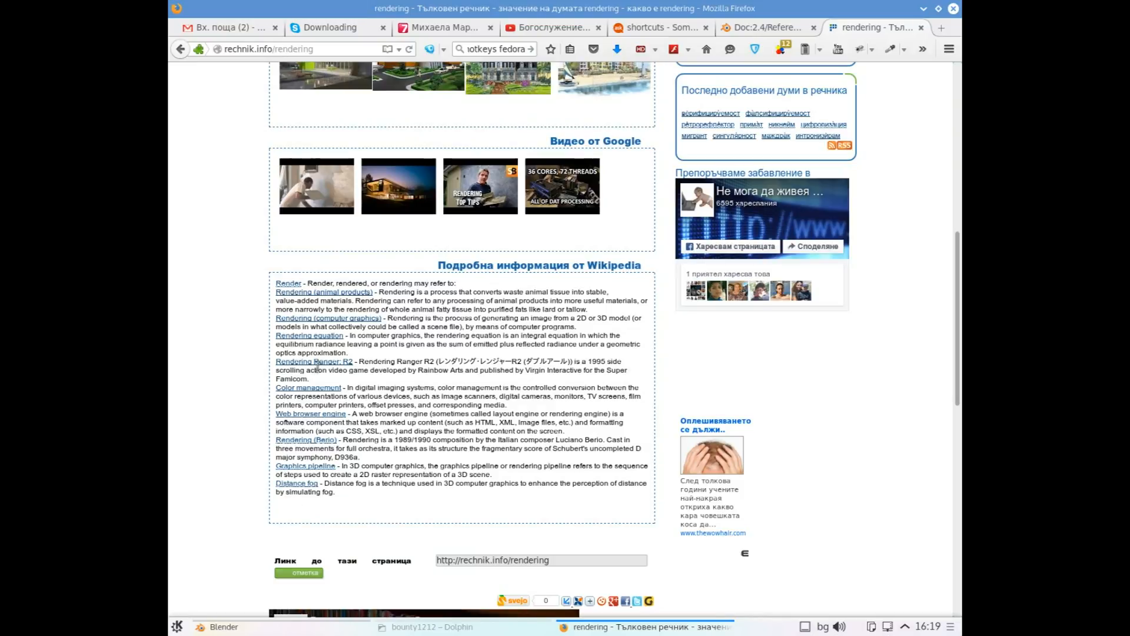
pyautogui.click(297, 284)
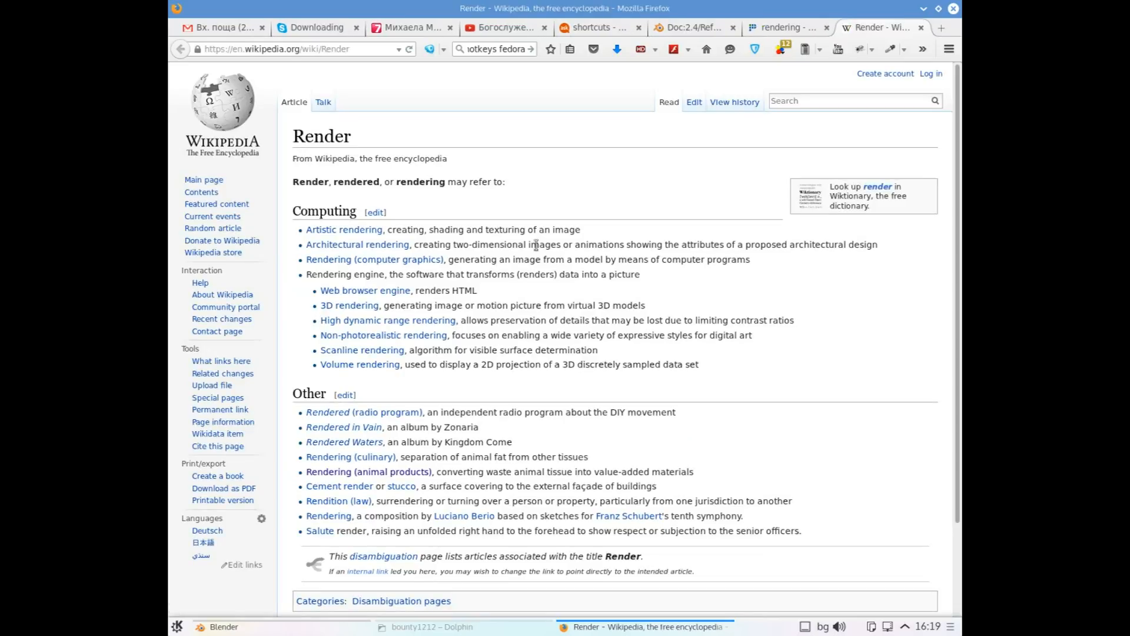
pyautogui.click(366, 230)
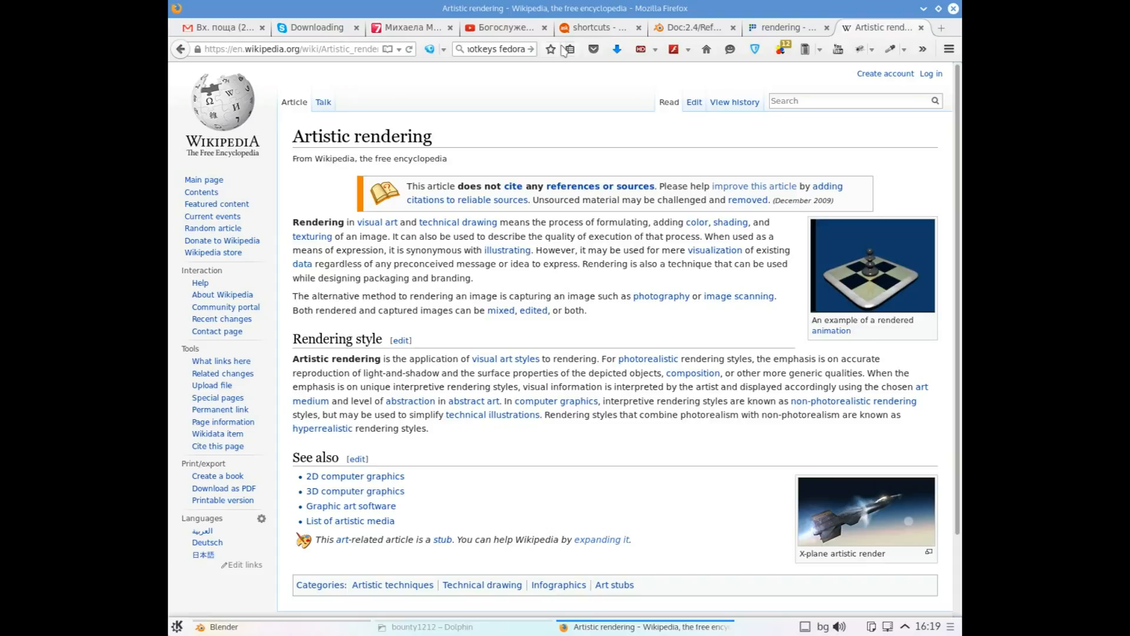
# Look up "визуализация" in the rechnik.info dictionary and read through its entry
pyautogui.click(782, 27)
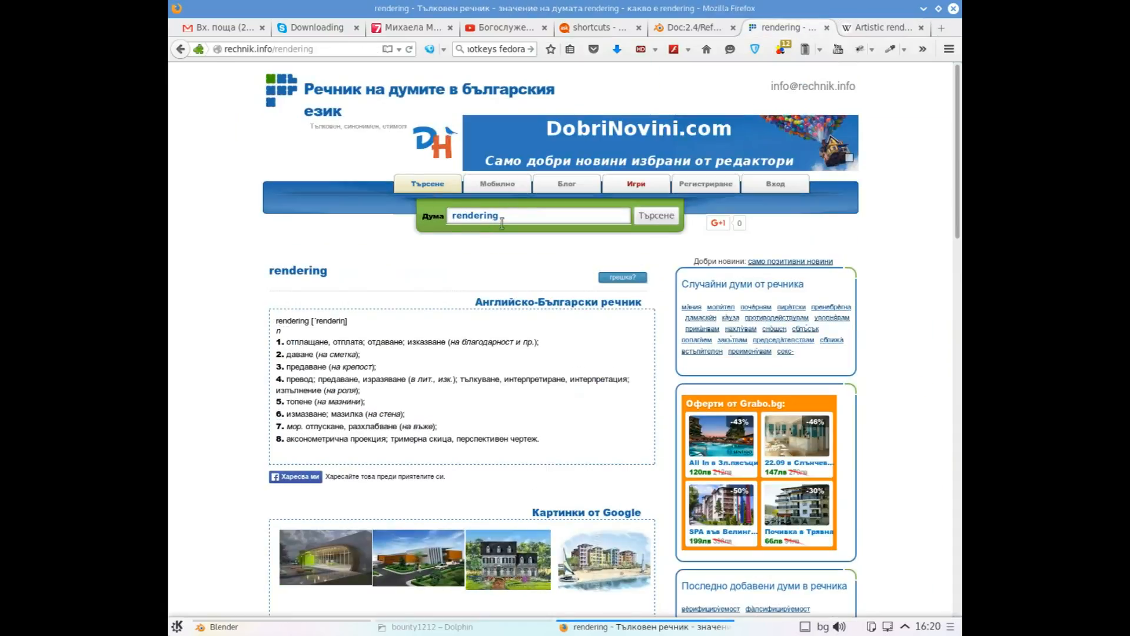
pyautogui.doubleClick(501, 221)
pyautogui.write('визуализация')
pyautogui.press('Return')
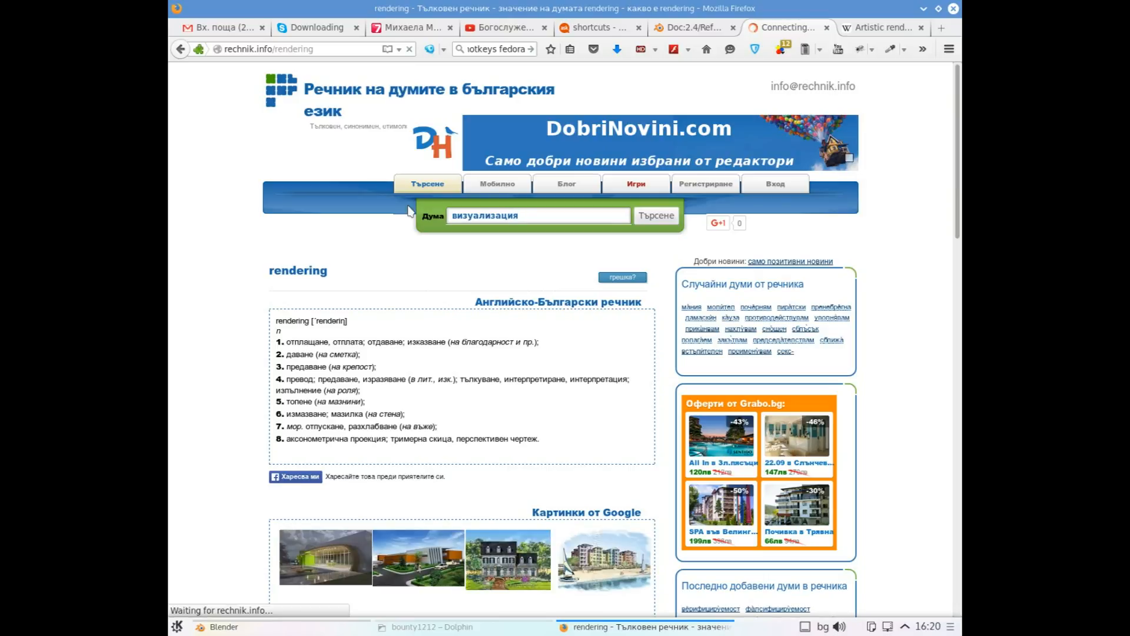
pyautogui.scroll(-5, 333, 378)
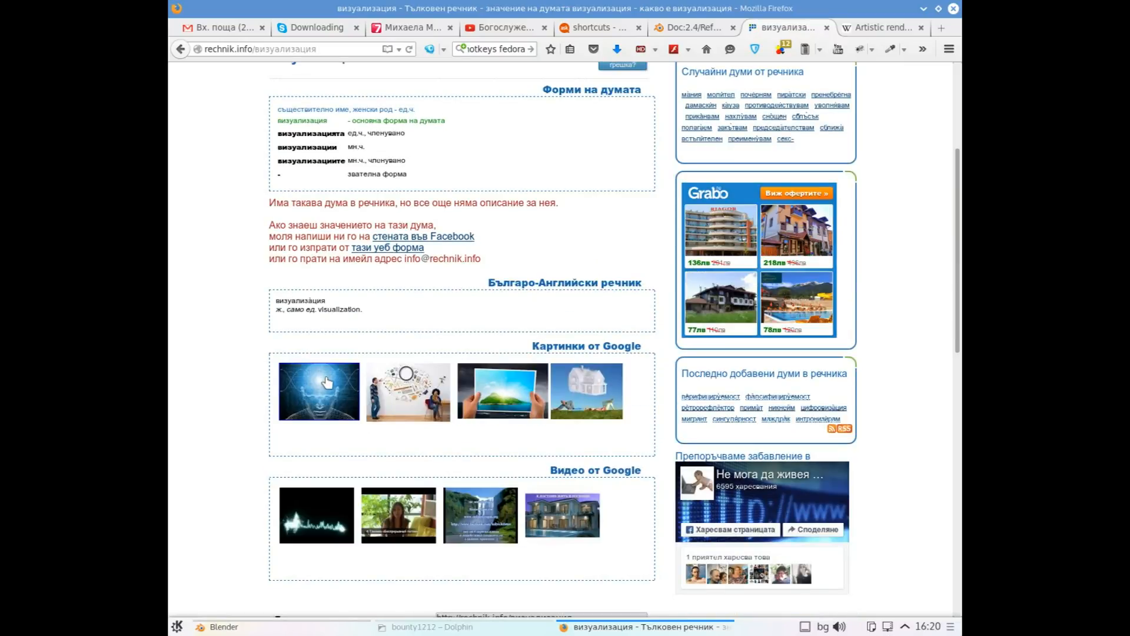
pyautogui.scroll(5, 456, 289)
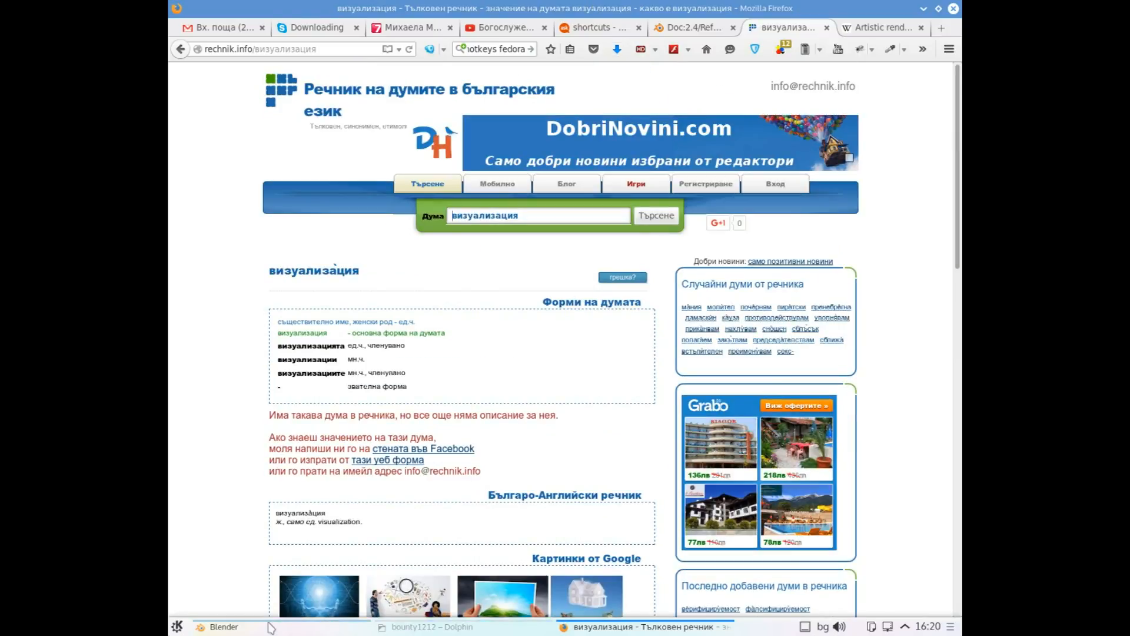
# Switch to Blender, set the render engine to Cycles Render and render the scene
pyautogui.click(330, 625)
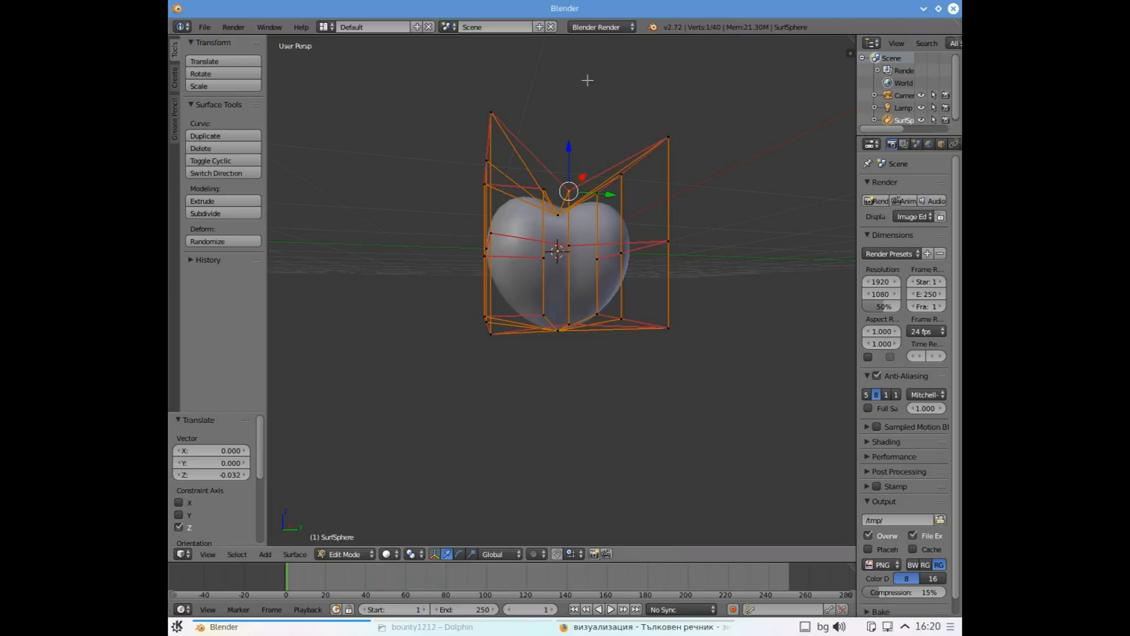
pyautogui.click(610, 30)
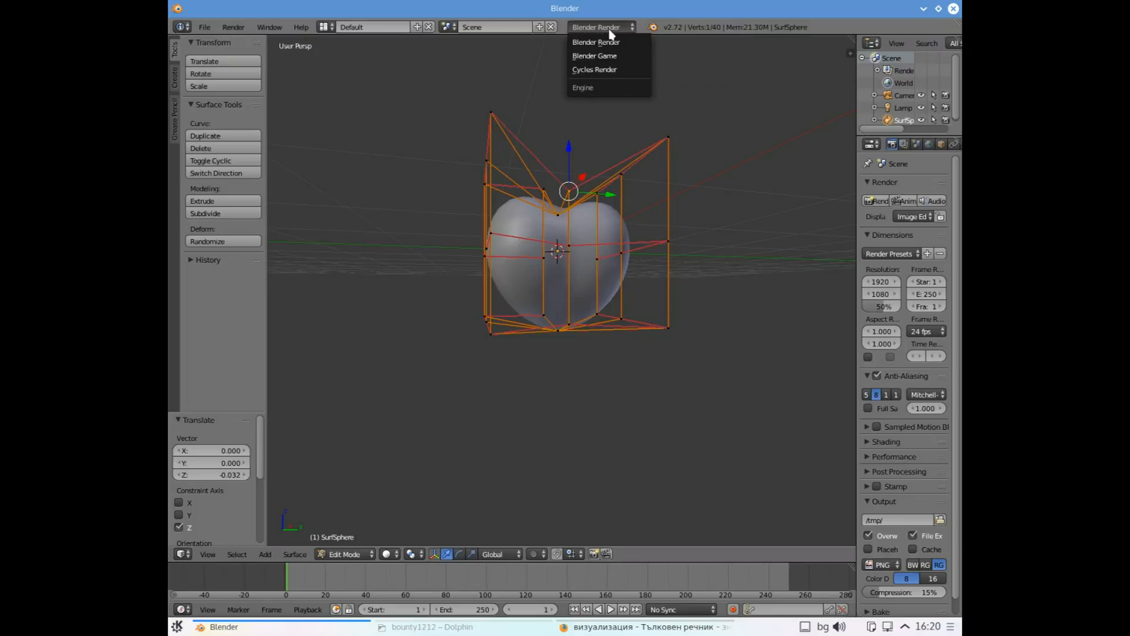
pyautogui.click(604, 69)
pyautogui.press('F12')
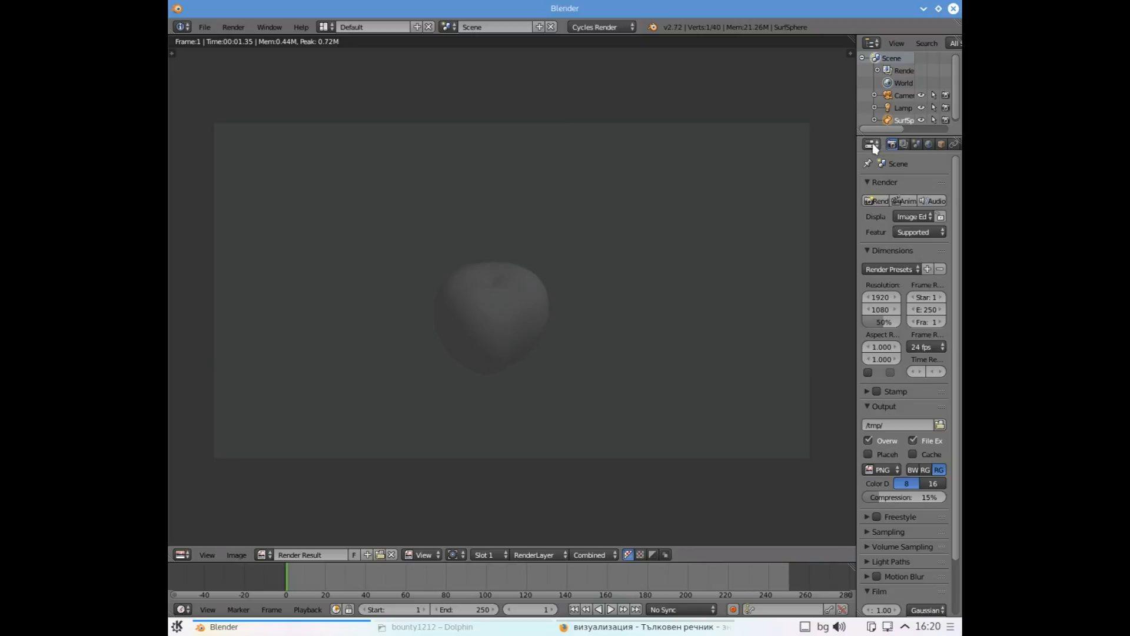
# Widen the properties area and add a new material to the surface sphere
pyautogui.moveTo(853, 147); pyautogui.dragTo(733, 148)
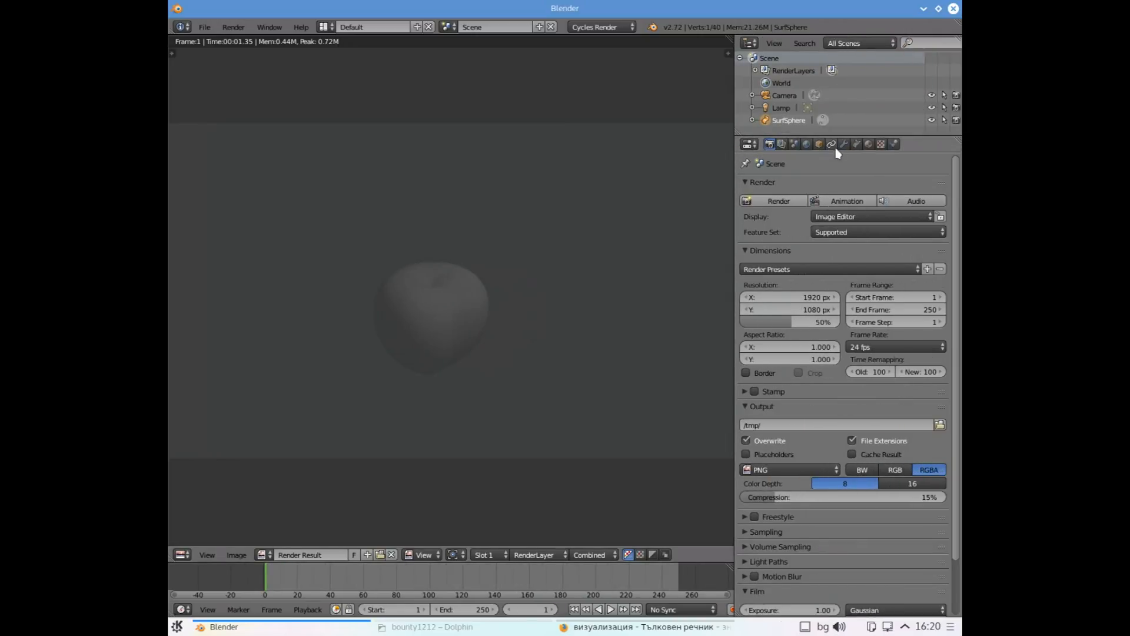
pyautogui.click(869, 146)
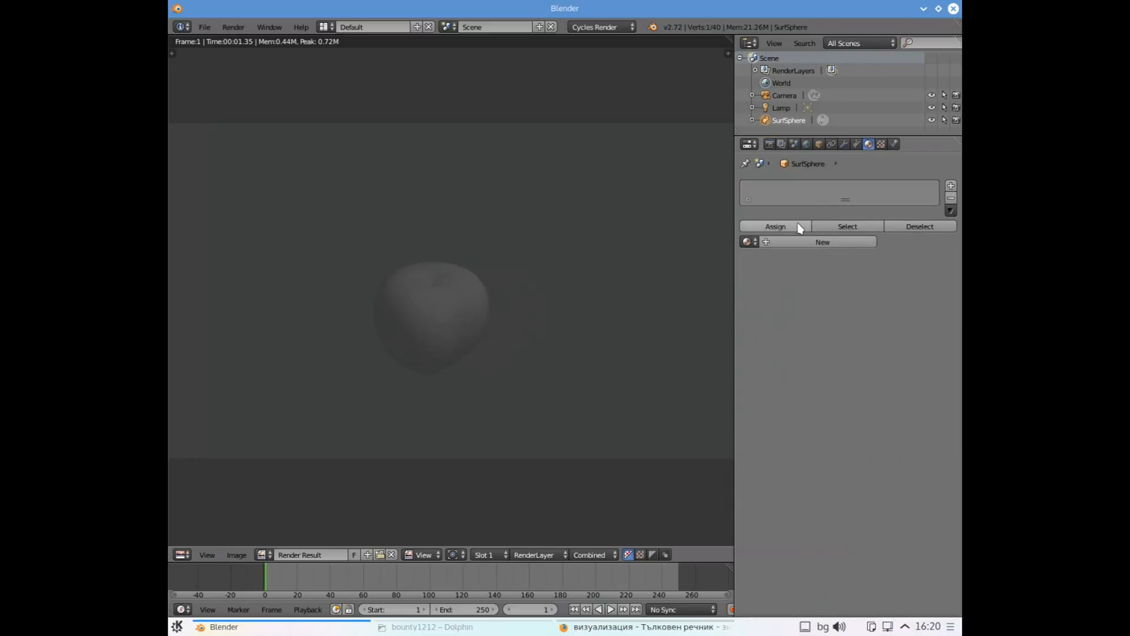
pyautogui.click(813, 244)
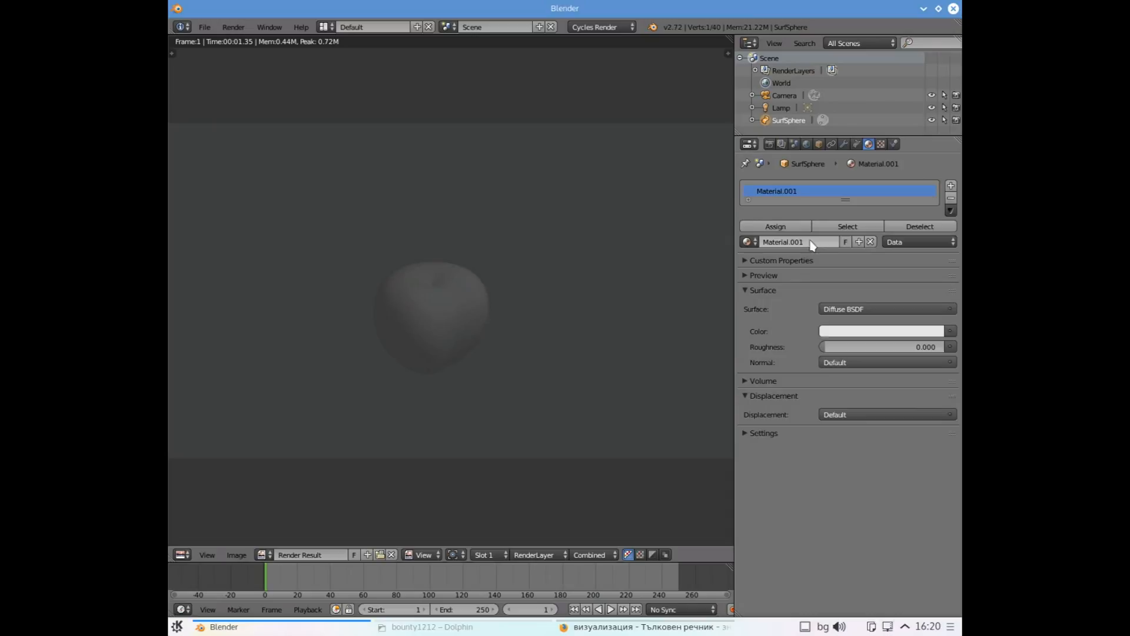
# Set the material's diffuse color to blue-violet (R 0.068, G 0.000, B 0.800) and render the scene
pyautogui.click(880, 330)
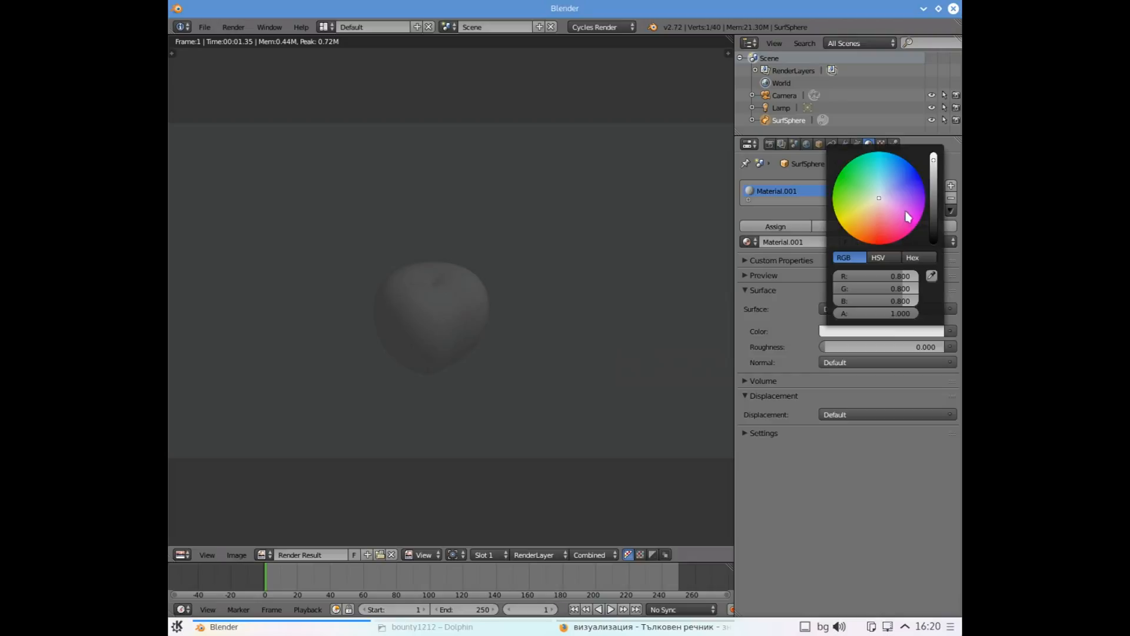
pyautogui.click(917, 222)
pyautogui.moveTo(917, 222); pyautogui.dragTo(925, 195)
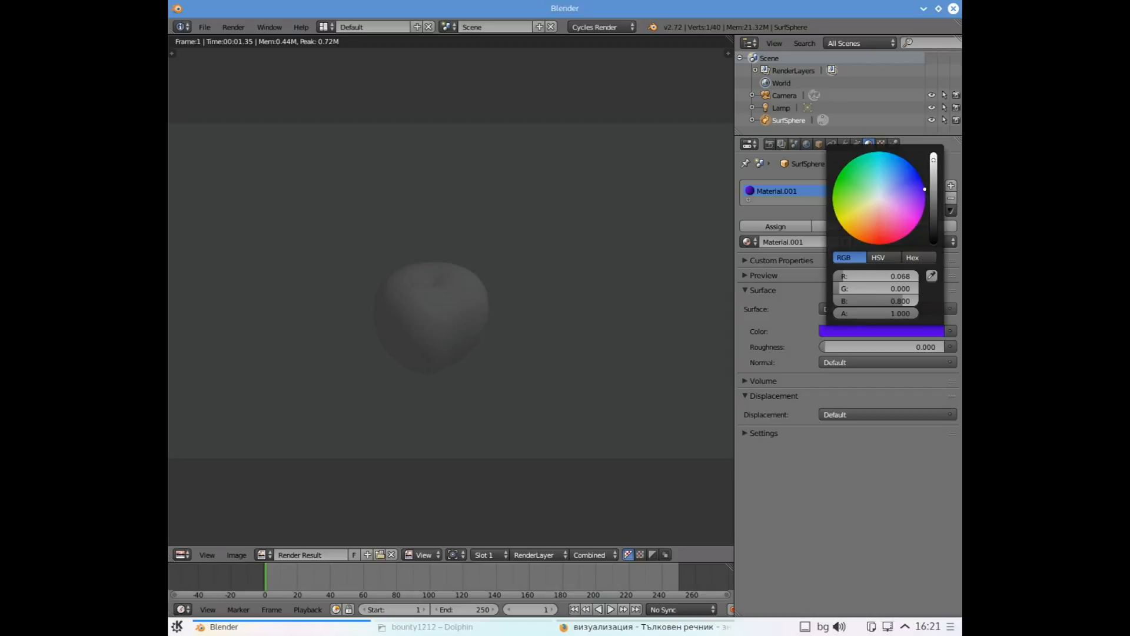
pyautogui.press('F12')
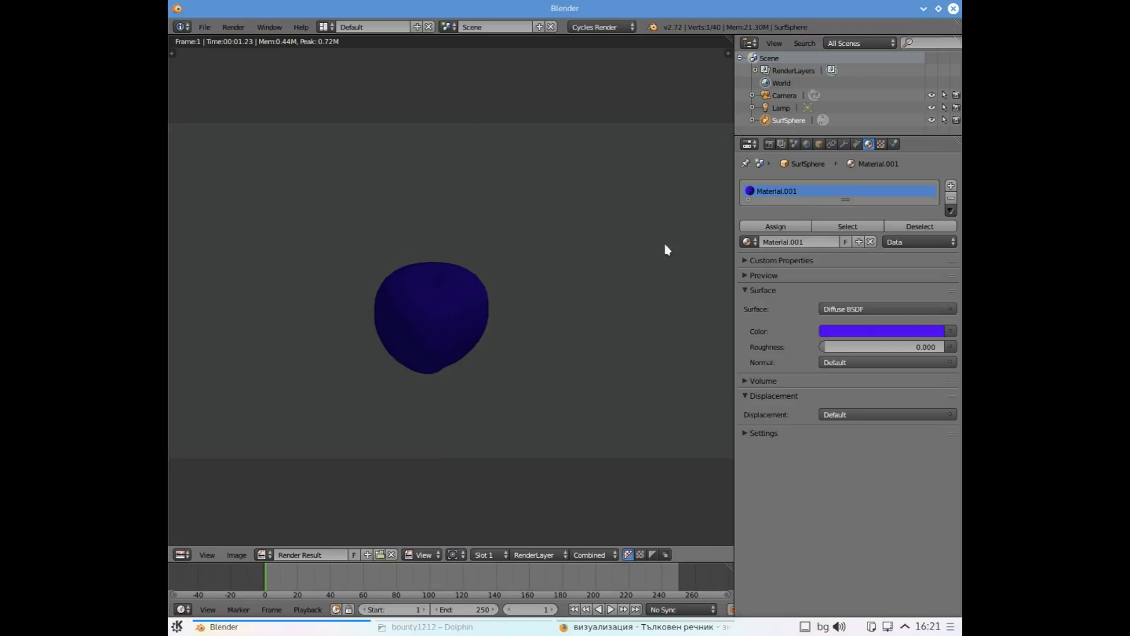
# Set the material's diffuse color to dark green (R 0.000, G 0.168, B 0.004) and render the scene
pyautogui.click(913, 333)
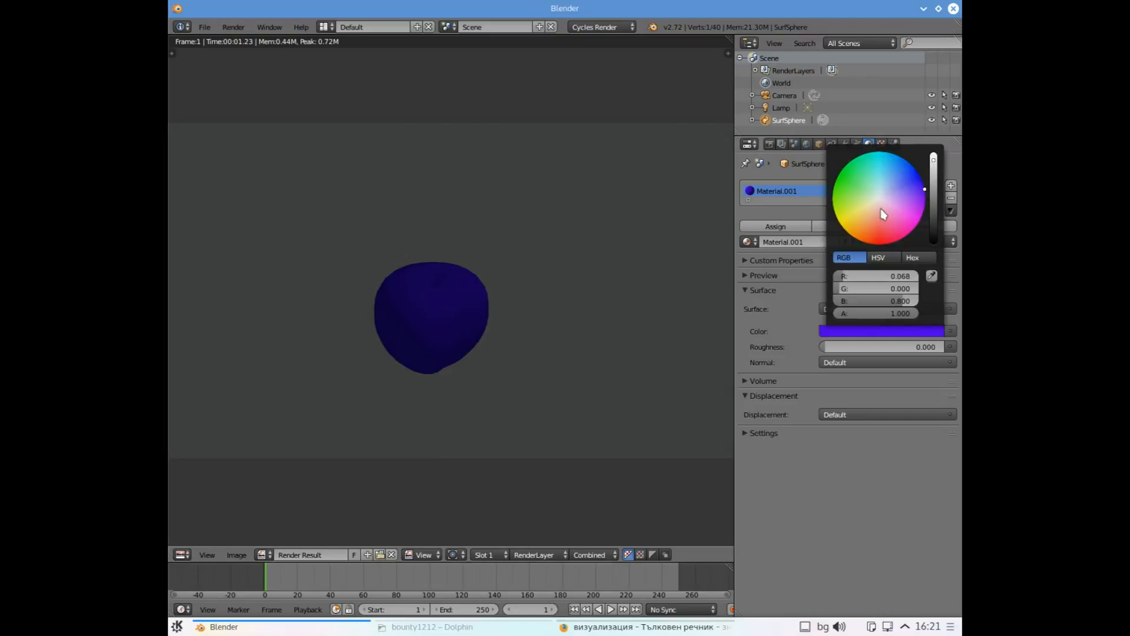
pyautogui.click(851, 165)
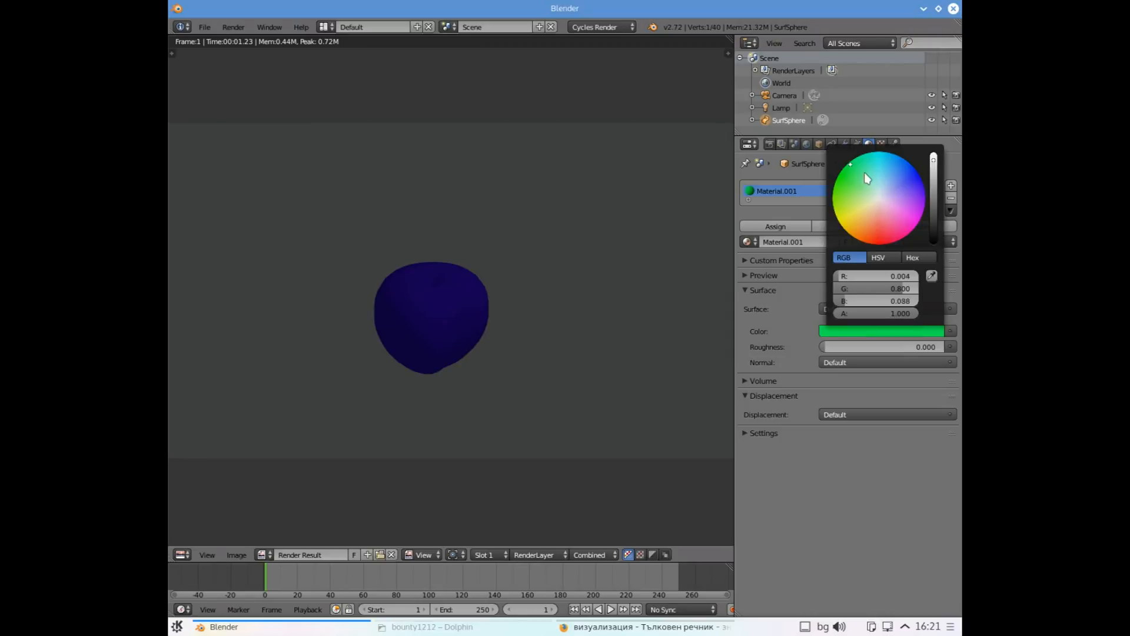
pyautogui.click(842, 170)
pyautogui.moveTo(933, 170); pyautogui.dragTo(934, 203)
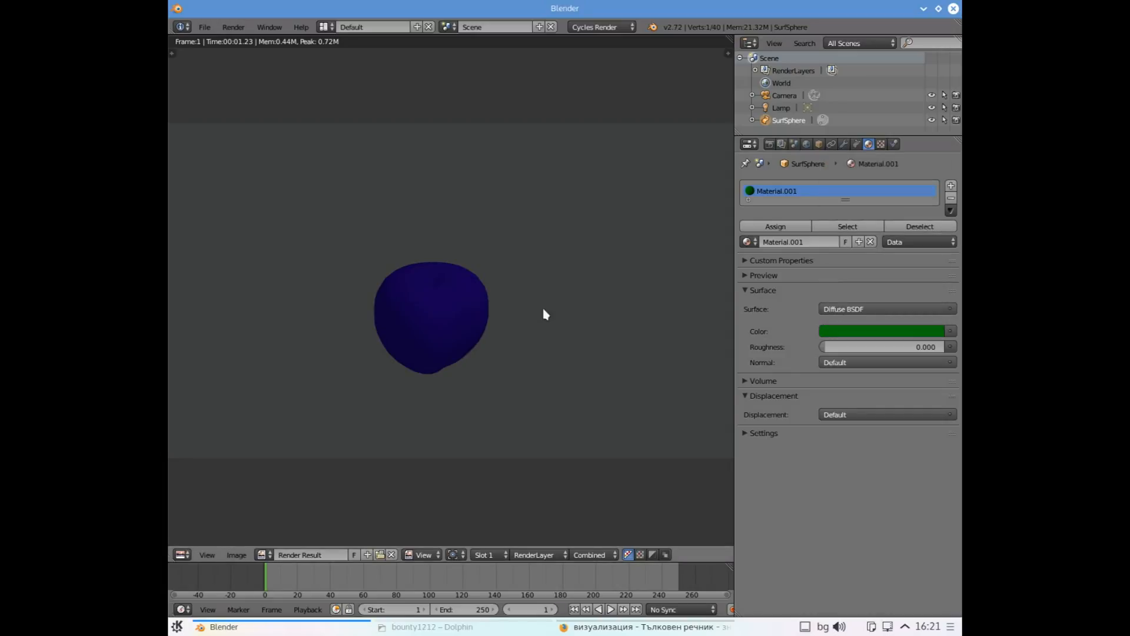
pyautogui.press('F12')
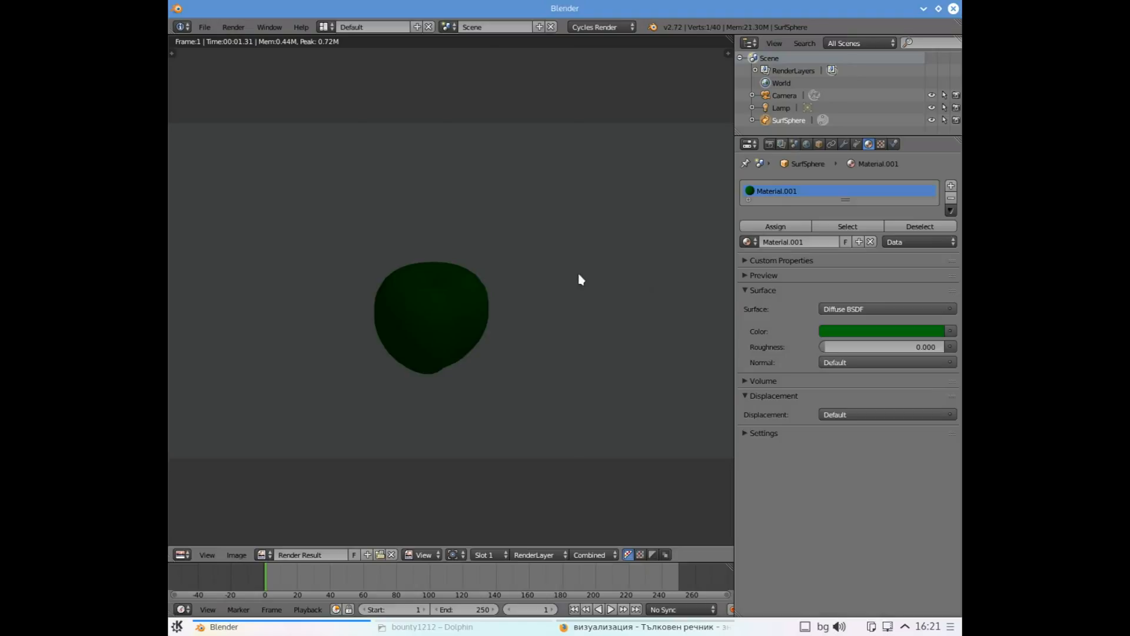
pyautogui.press('Escape')
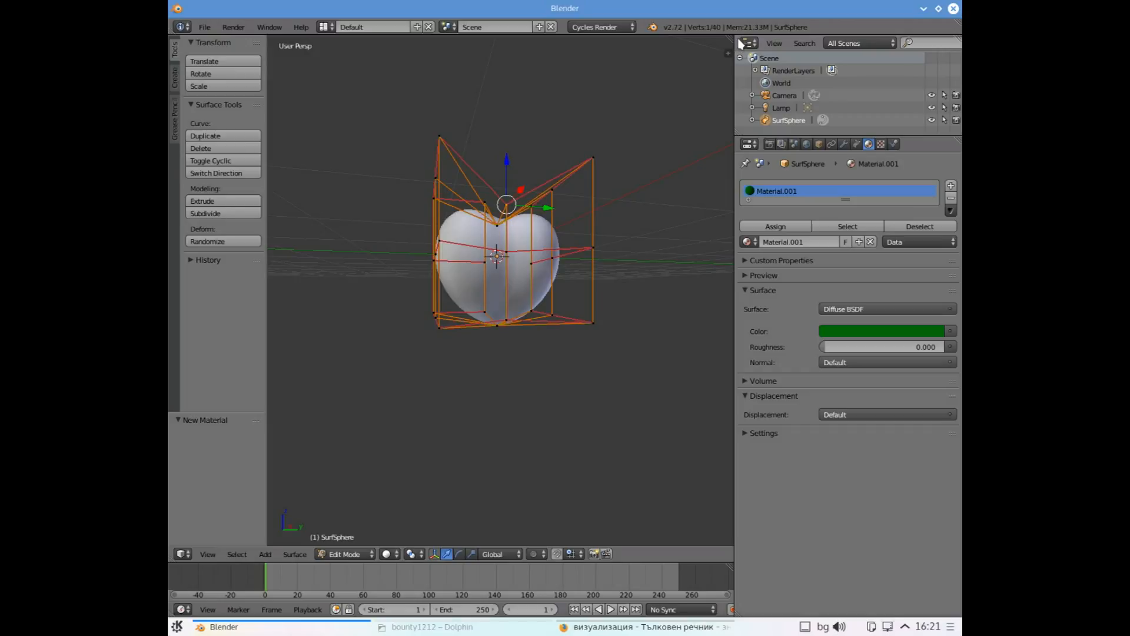
# Split the 3D view into two stacked areas and turn the upper one into a Node Editor
pyautogui.moveTo(732, 33); pyautogui.dragTo(719, 354)
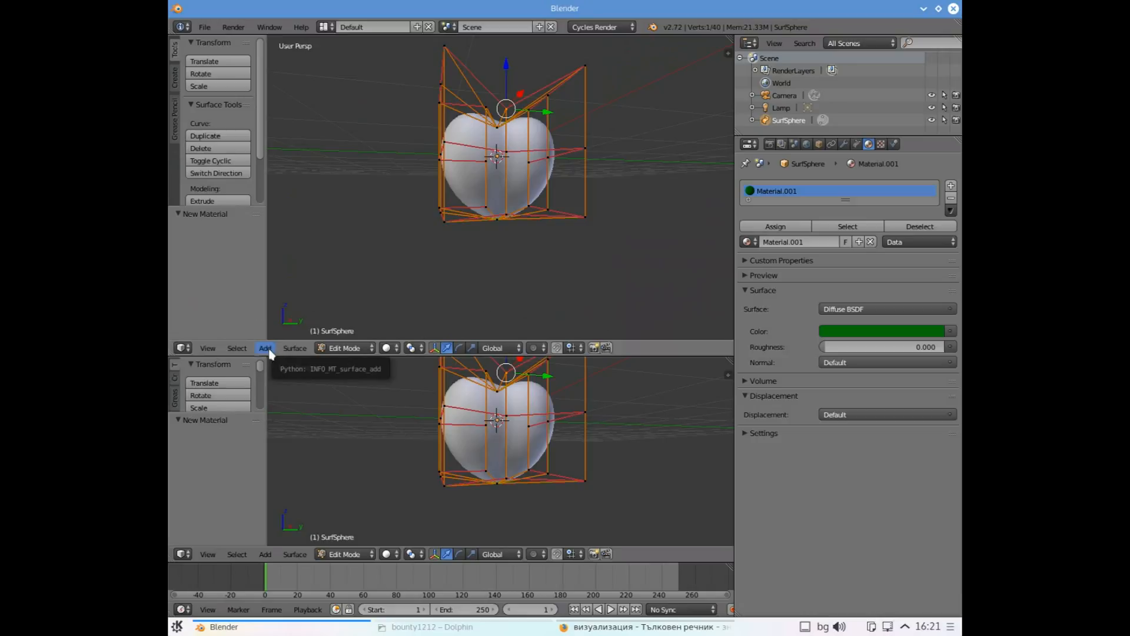
pyautogui.click(182, 348)
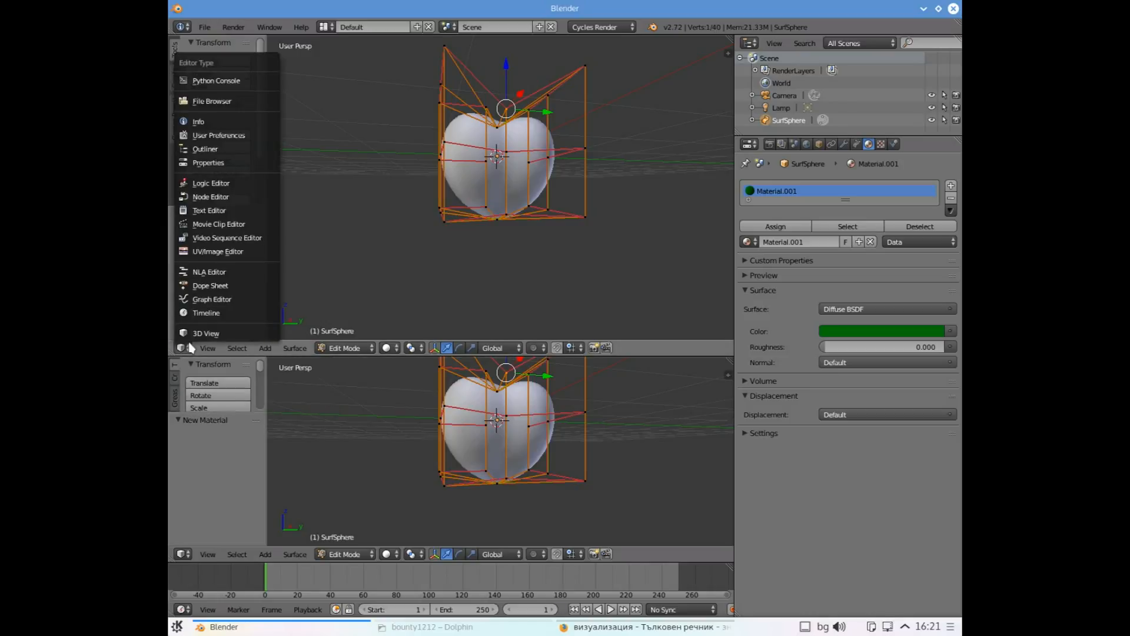
pyautogui.click(229, 199)
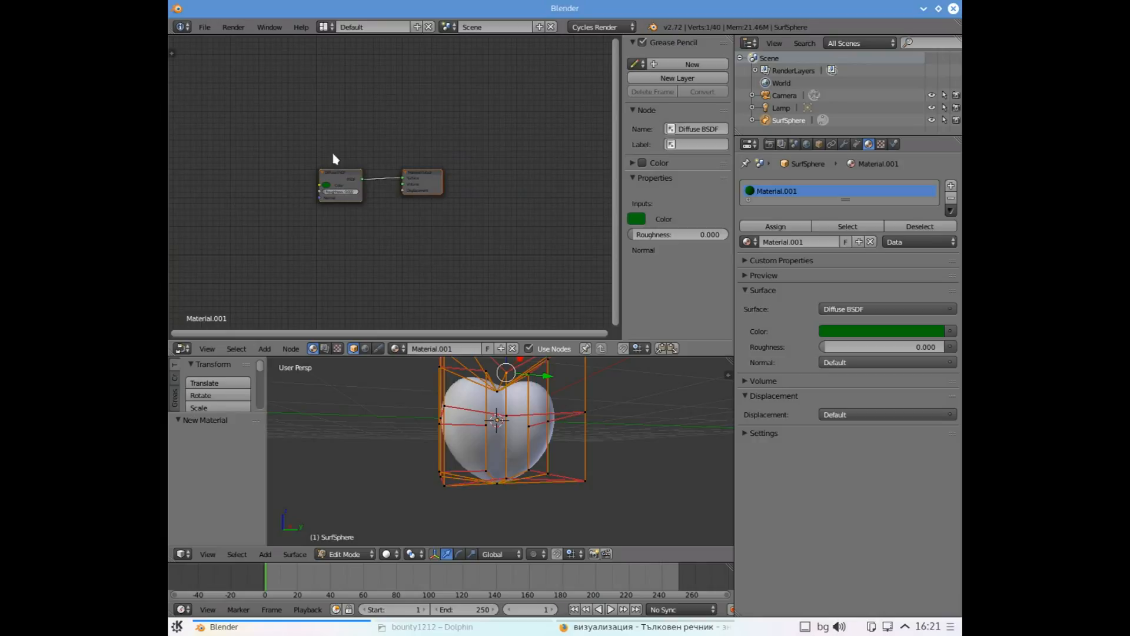
# Reposition the material's nodes in the Node Editor and select the Diffuse BSDF node
pyautogui.scroll(6, 335, 159)
pyautogui.scroll(-4, 353, 160)
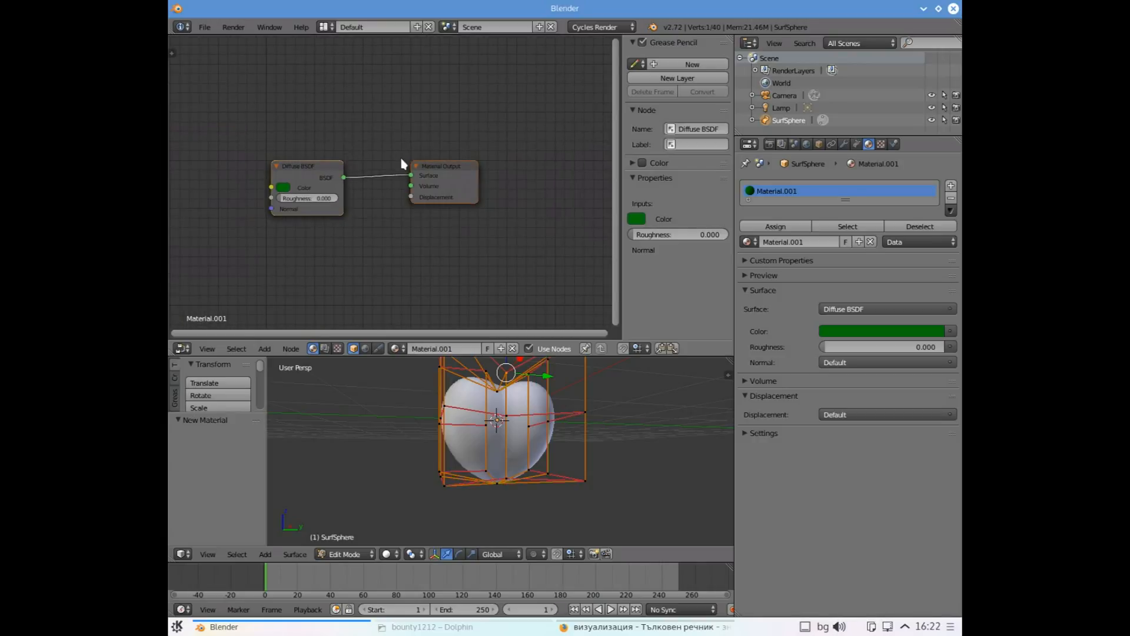
pyautogui.moveTo(429, 164); pyautogui.dragTo(545, 168)
pyautogui.moveTo(409, 167); pyautogui.dragTo(320, 134)
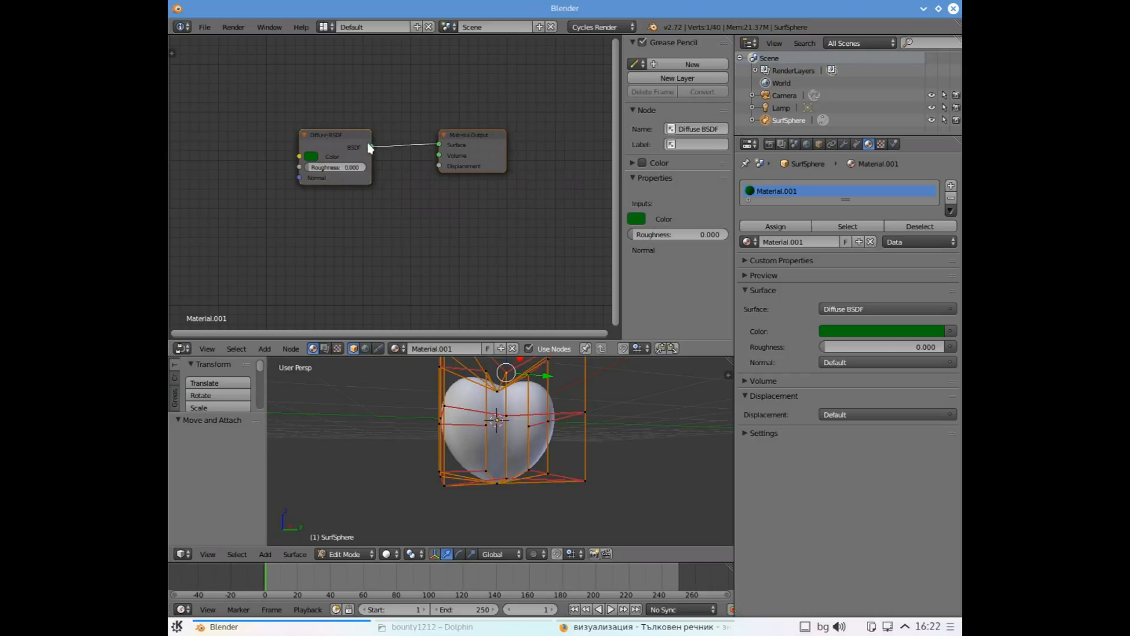
pyautogui.click(351, 139)
pyautogui.scroll(2, 468, 188)
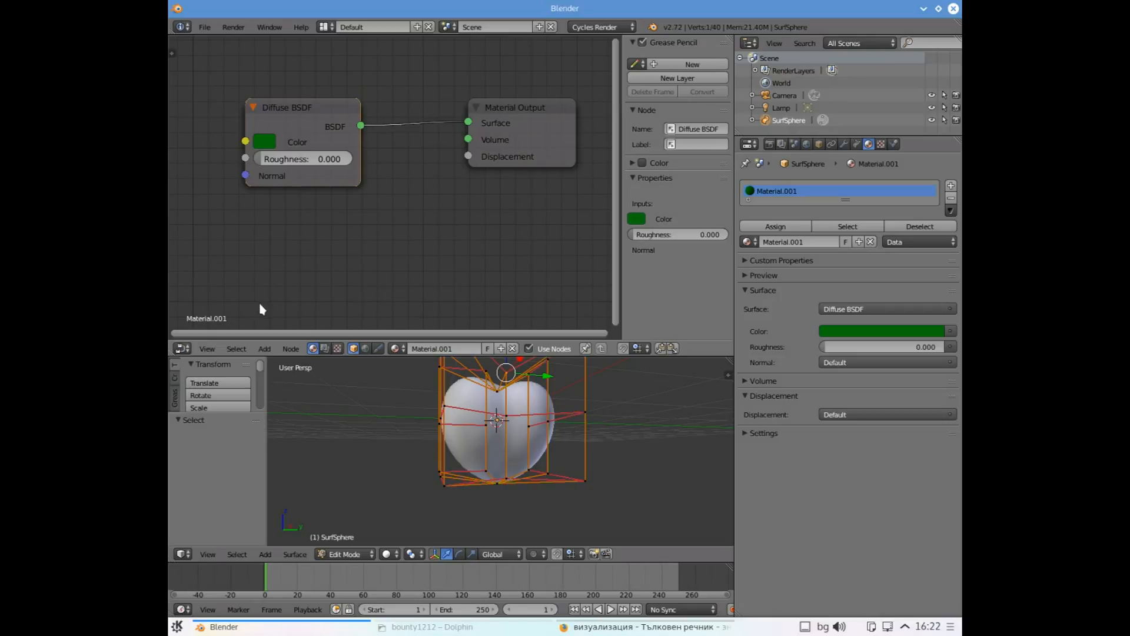
# Add a Glass BSDF shader node and place it below the Diffuse BSDF node
pyautogui.click(264, 348)
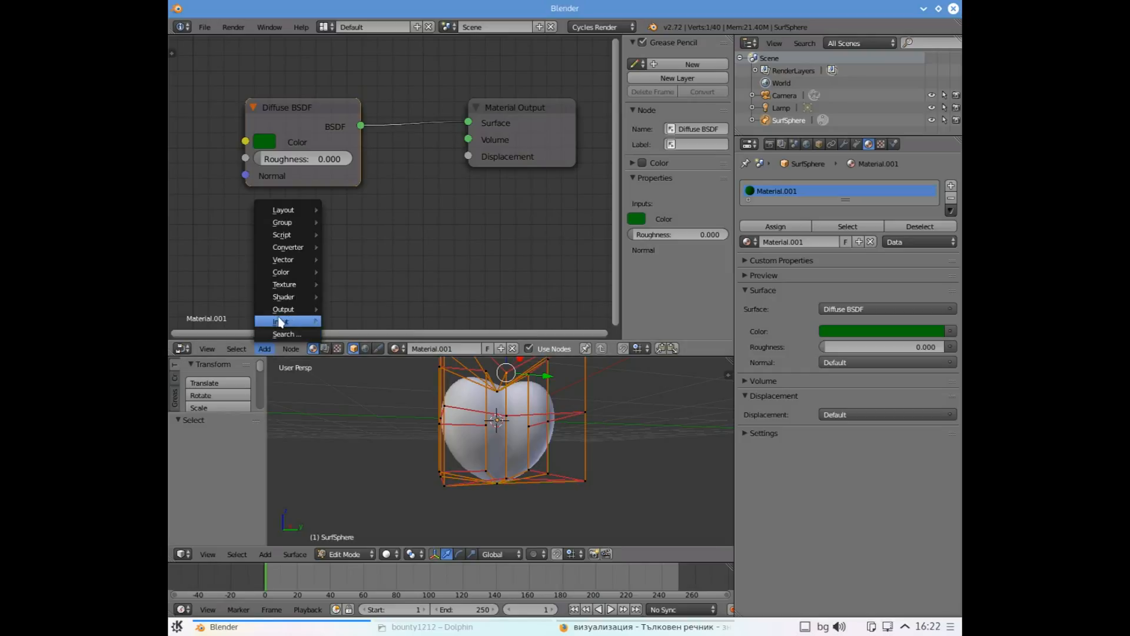
pyautogui.moveTo(286, 297)
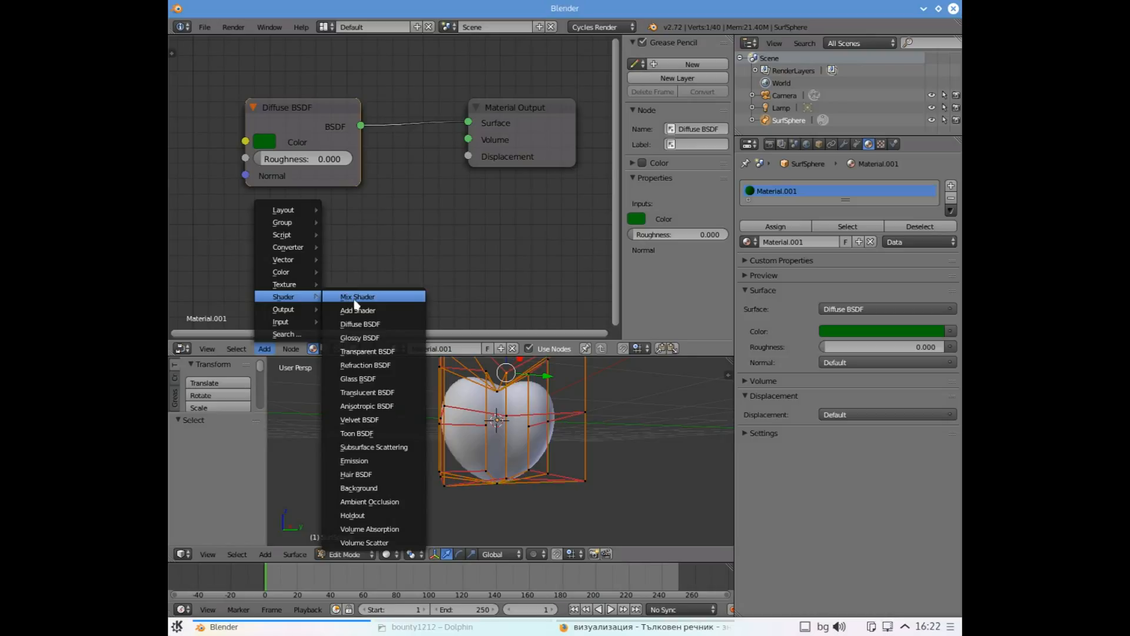
pyautogui.click(371, 379)
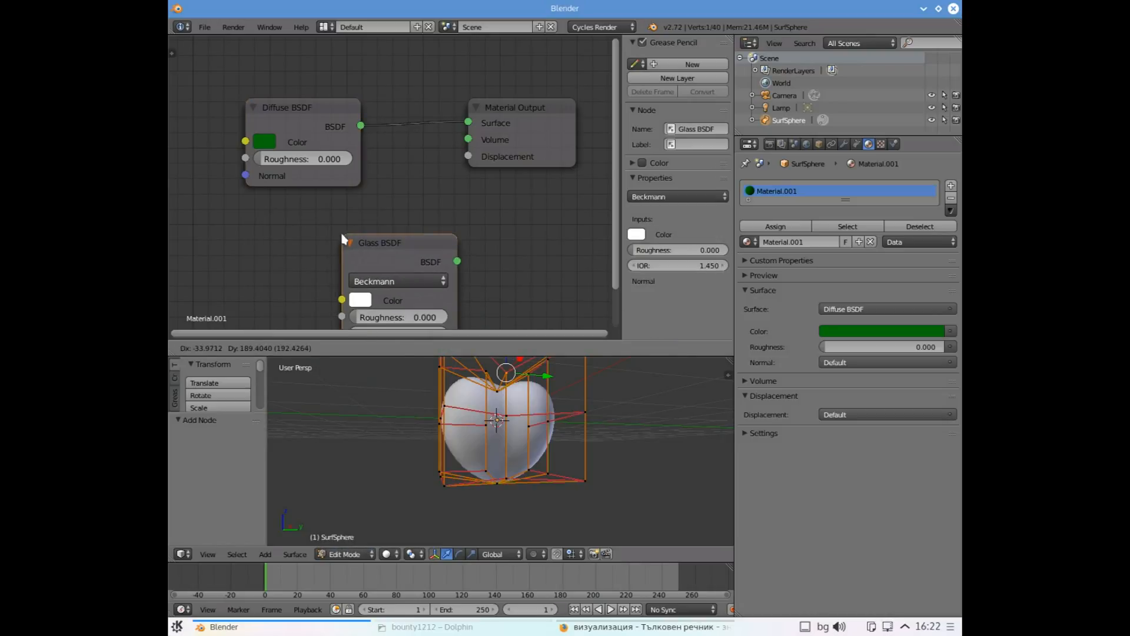
pyautogui.click(350, 237)
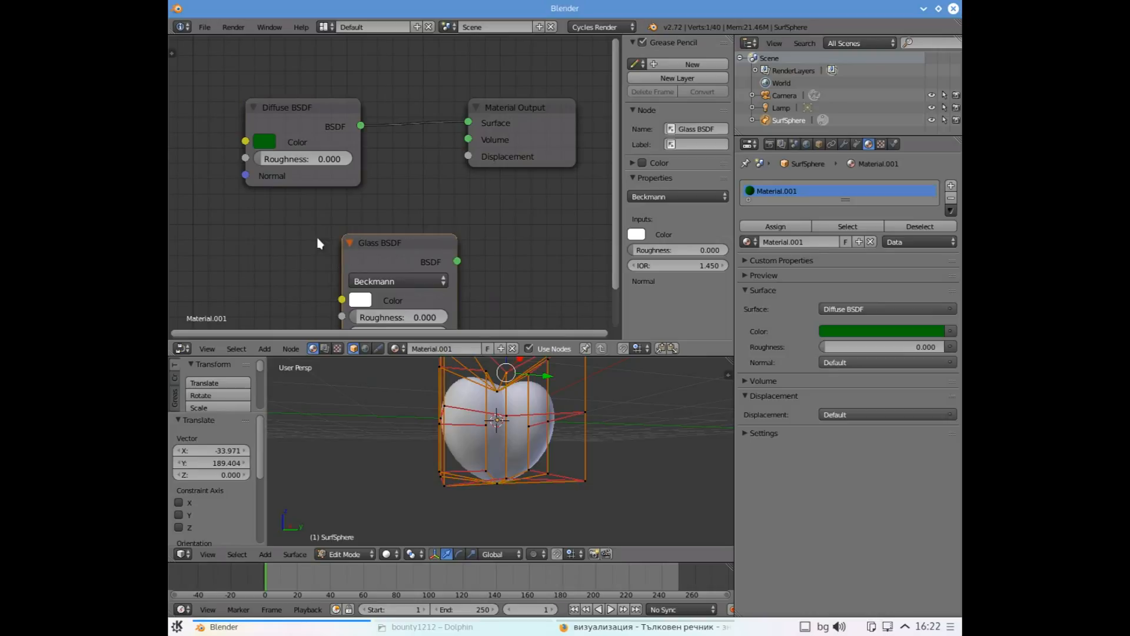
# Sample the Diffuse BSDF's green with the eyedropper for the Glass BSDF color and make it brighter
pyautogui.click(268, 143)
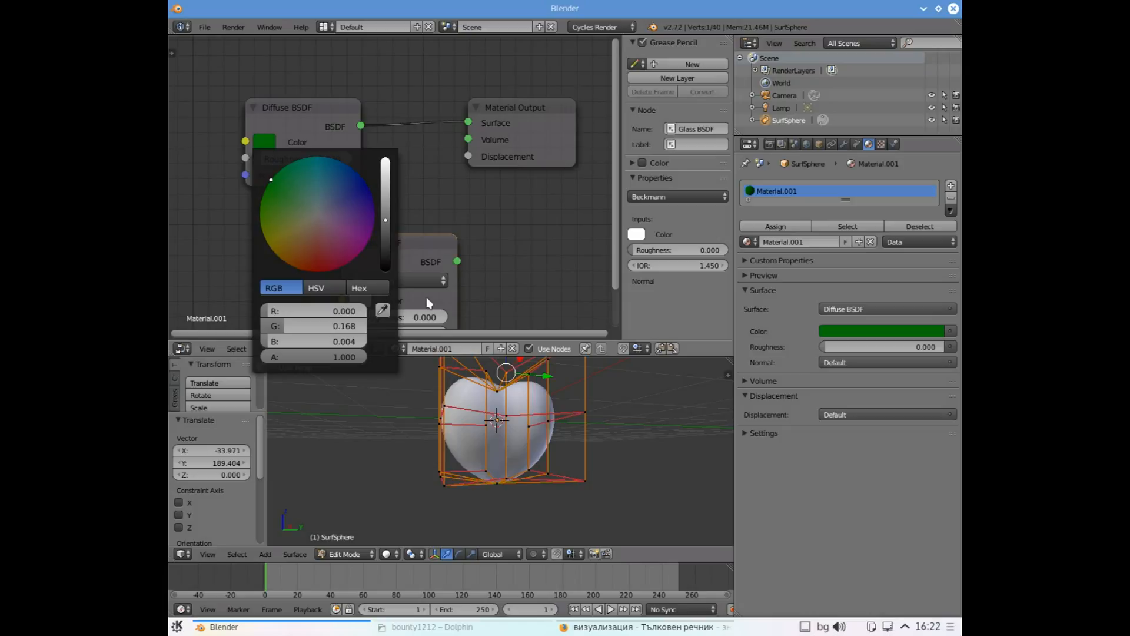
pyautogui.click(360, 300)
pyautogui.click(478, 230)
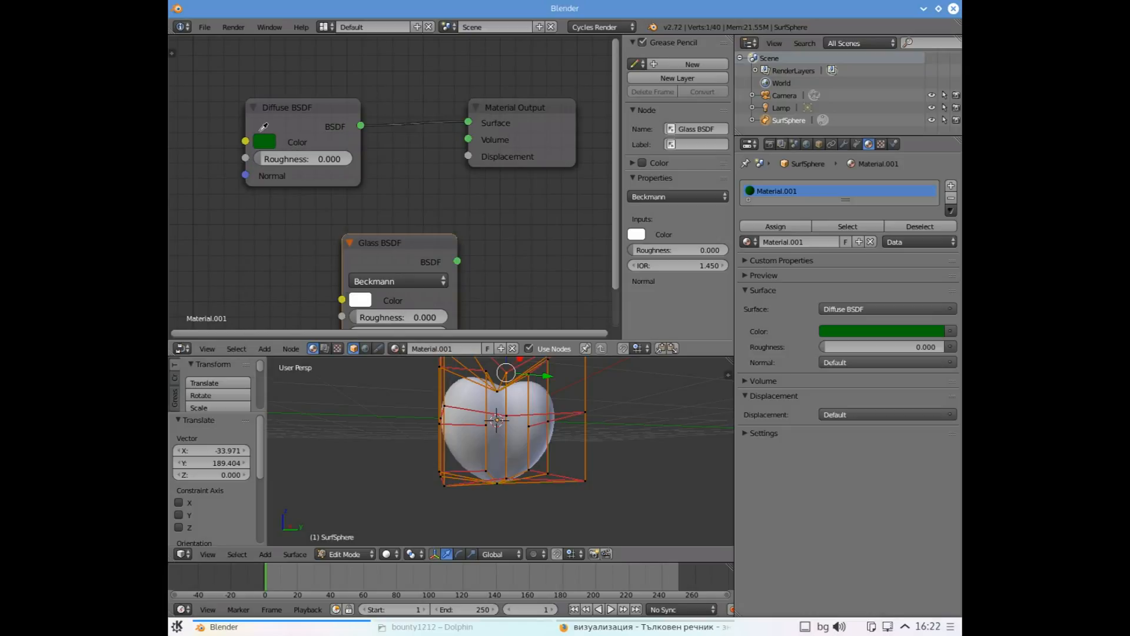
pyautogui.click(260, 134)
pyautogui.click(360, 300)
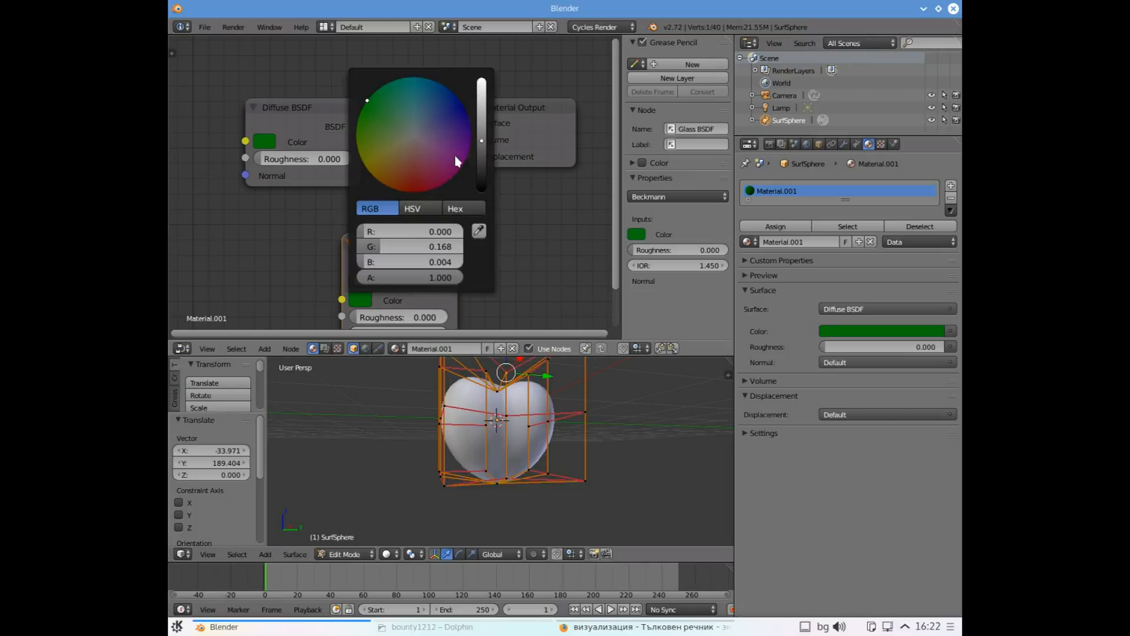
pyautogui.scroll(6, 410, 228)
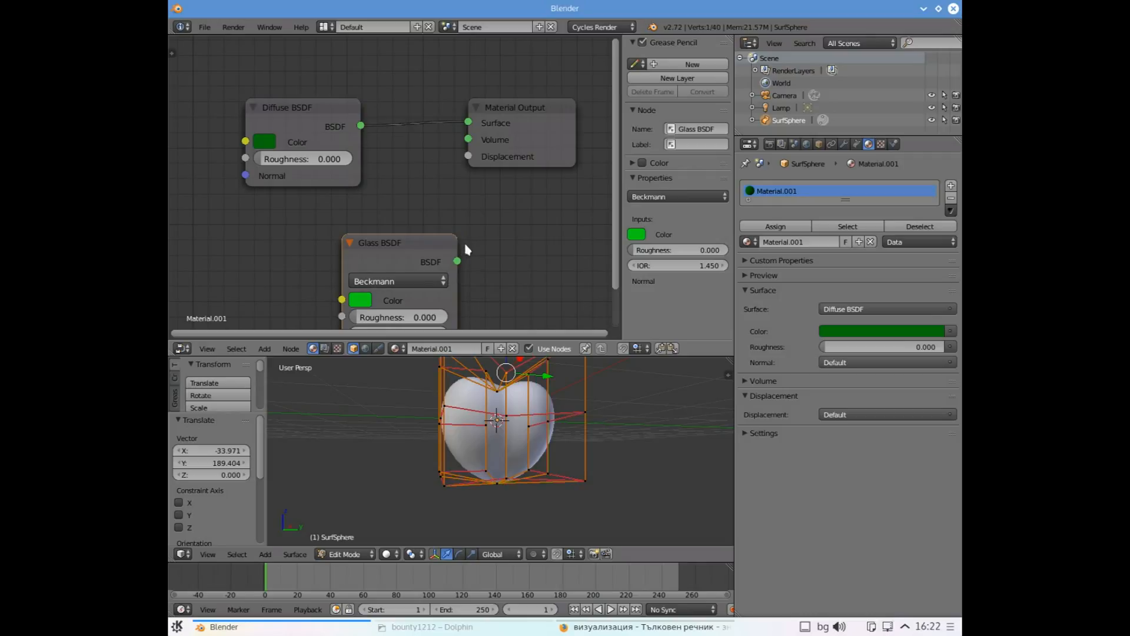
# Link the Glass BSDF output to the Material Output's Displacement input, reposition the Glass BSDF node and render the scene
pyautogui.moveTo(458, 261); pyautogui.dragTo(468, 156)
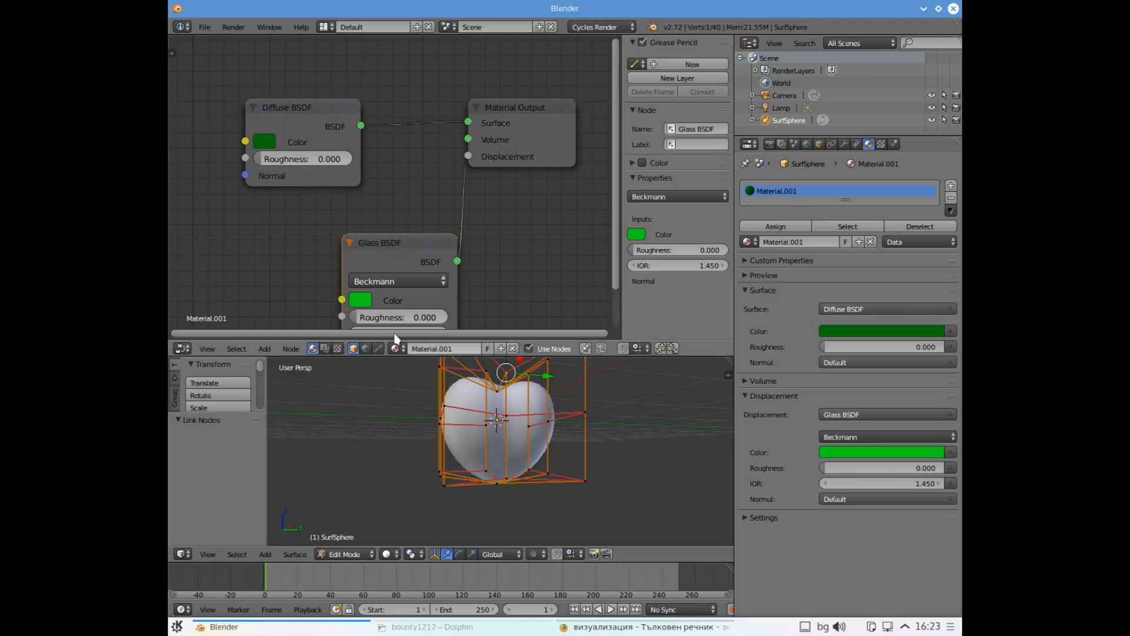
pyautogui.moveTo(402, 328); pyautogui.dragTo(337, 312)
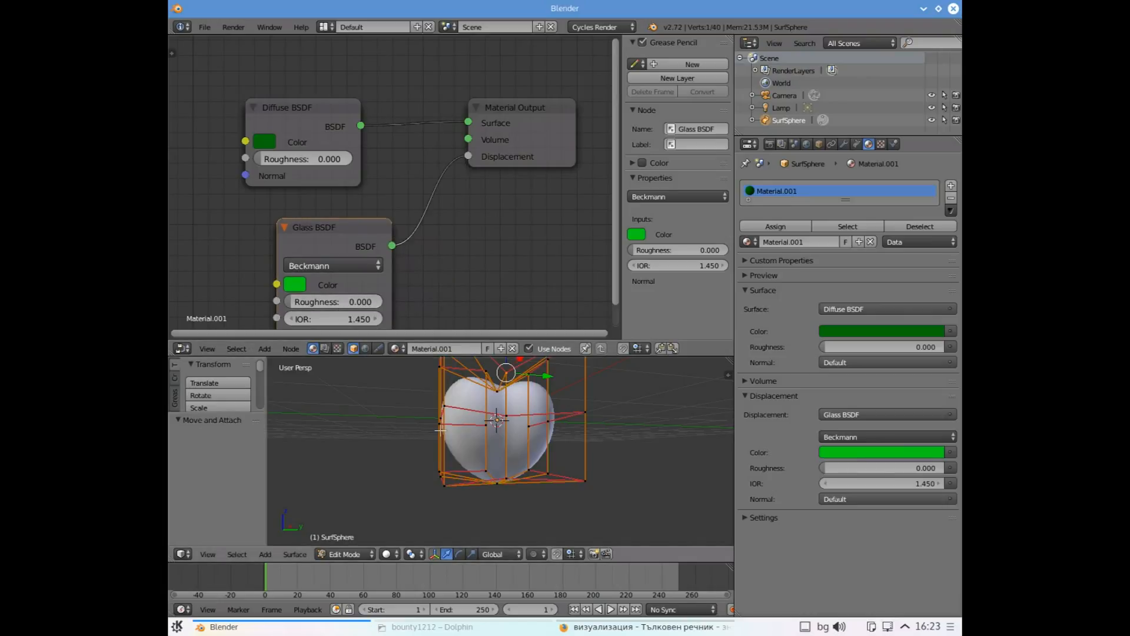
pyautogui.press('F12')
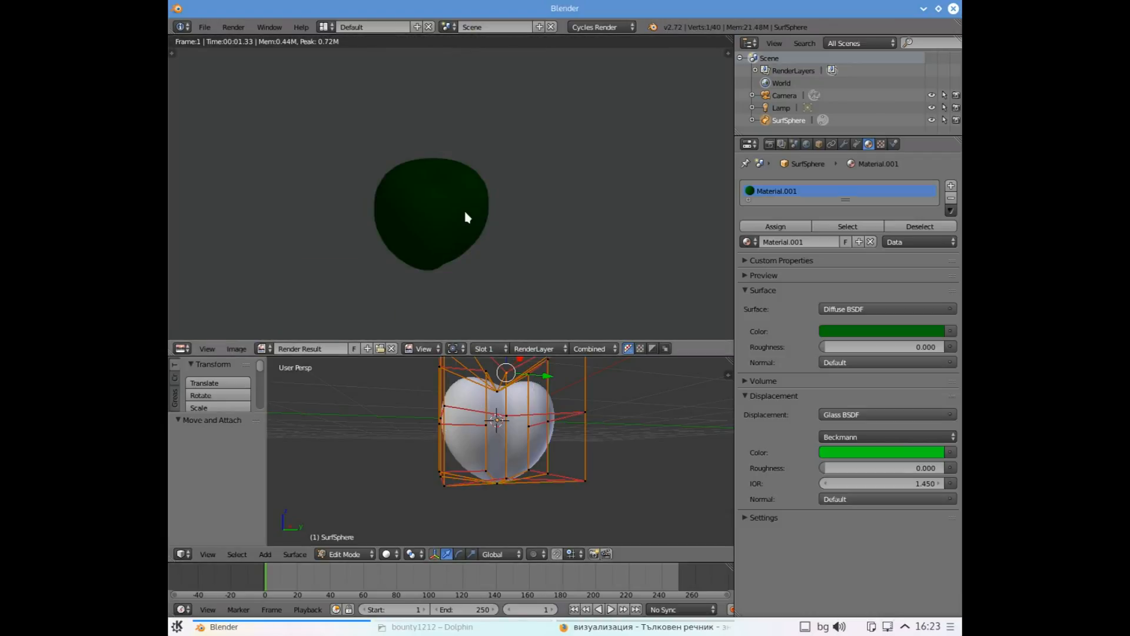
pyautogui.press('Escape')
pyautogui.scroll(-3, 500, 204)
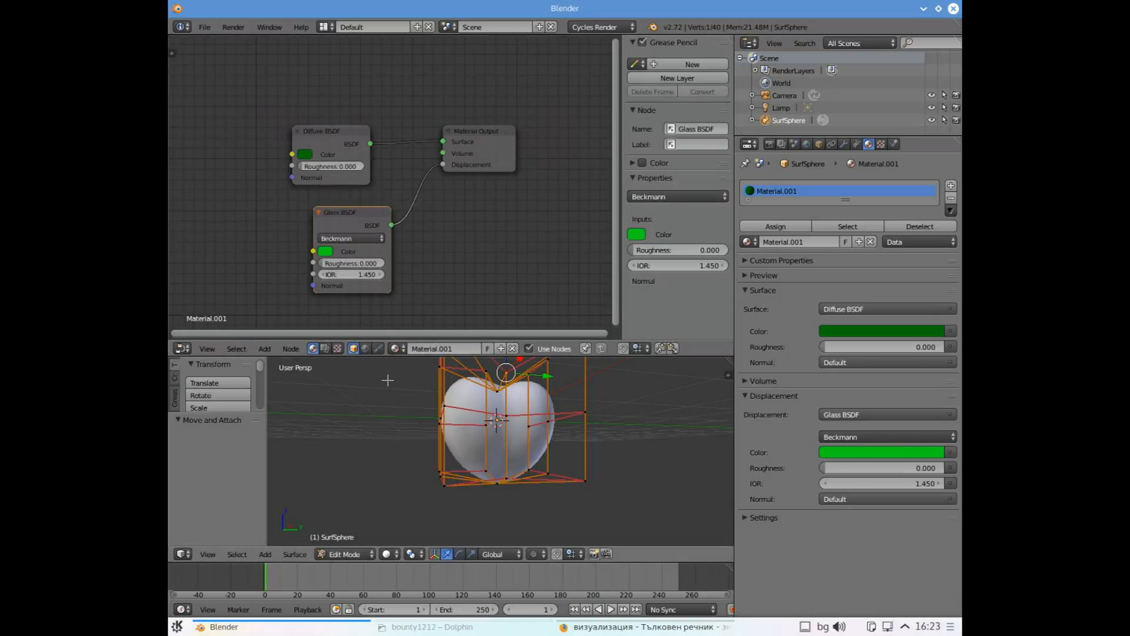
# Leave Edit Mode, enable nodes for the lamp and set its Emission strength to 1000
pyautogui.scroll(-5, 563, 458)
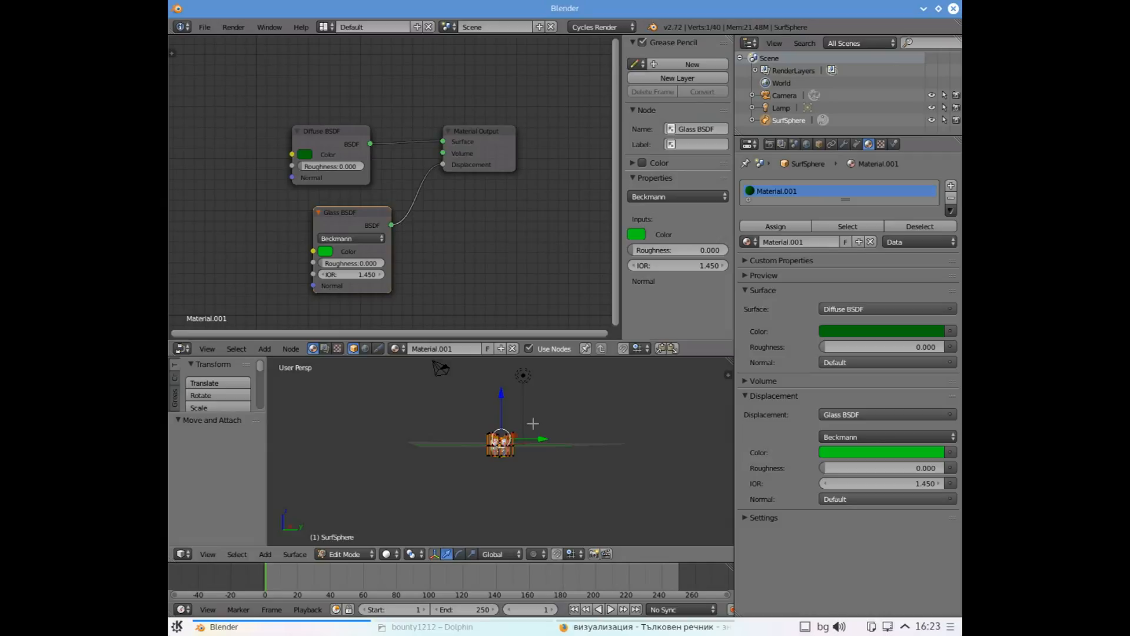
pyautogui.press('Tab')
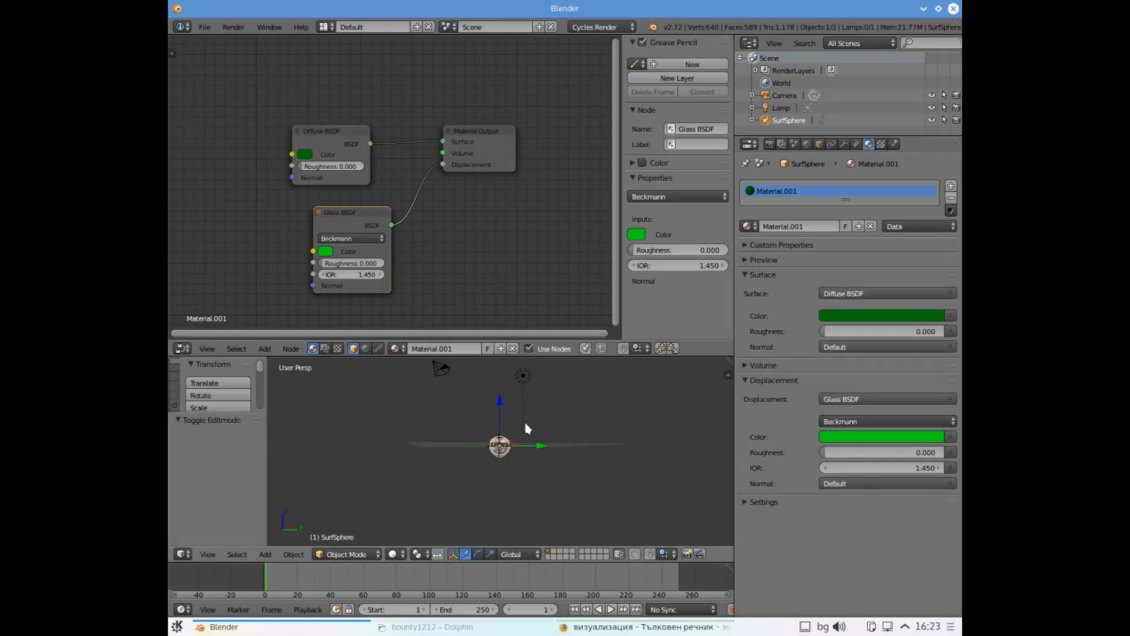
pyautogui.rightClick(524, 379)
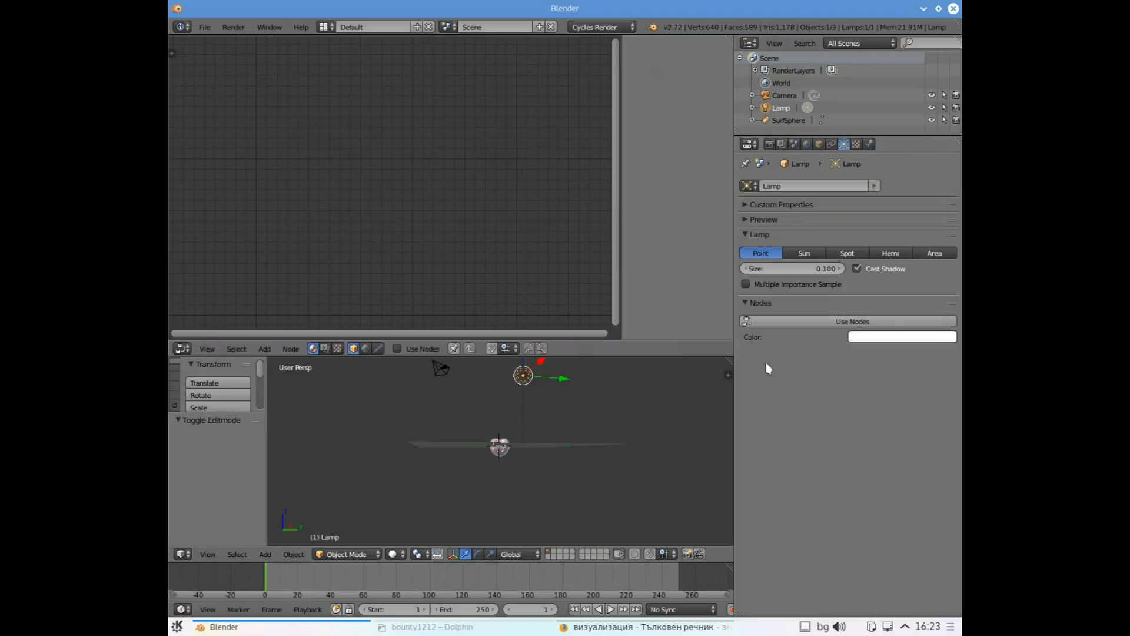
pyautogui.click(833, 323)
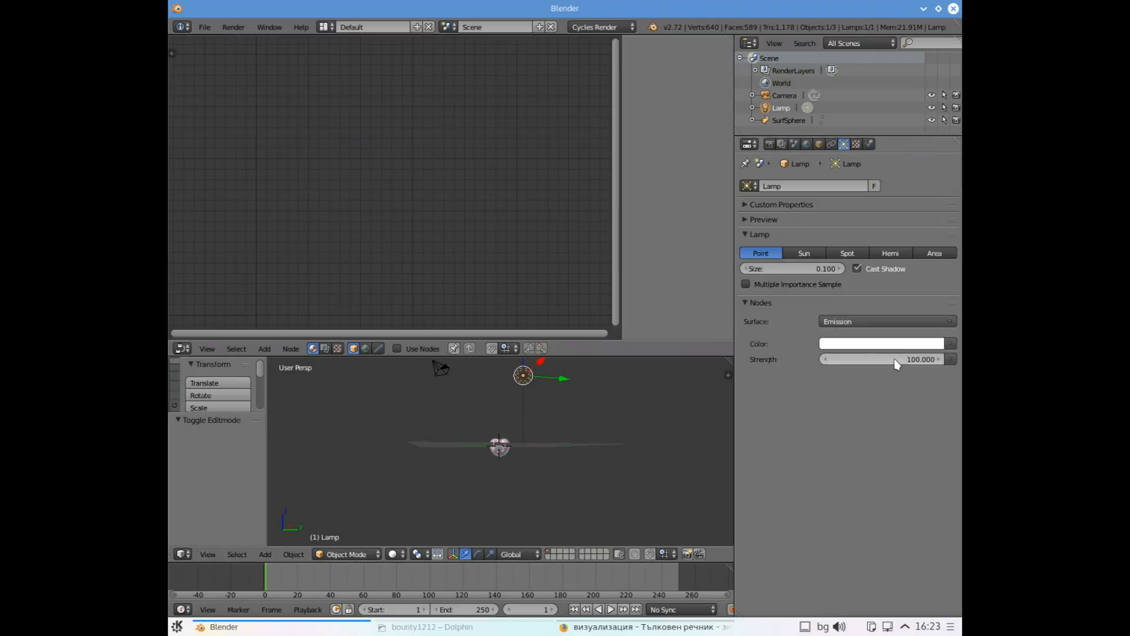
pyautogui.click(904, 355)
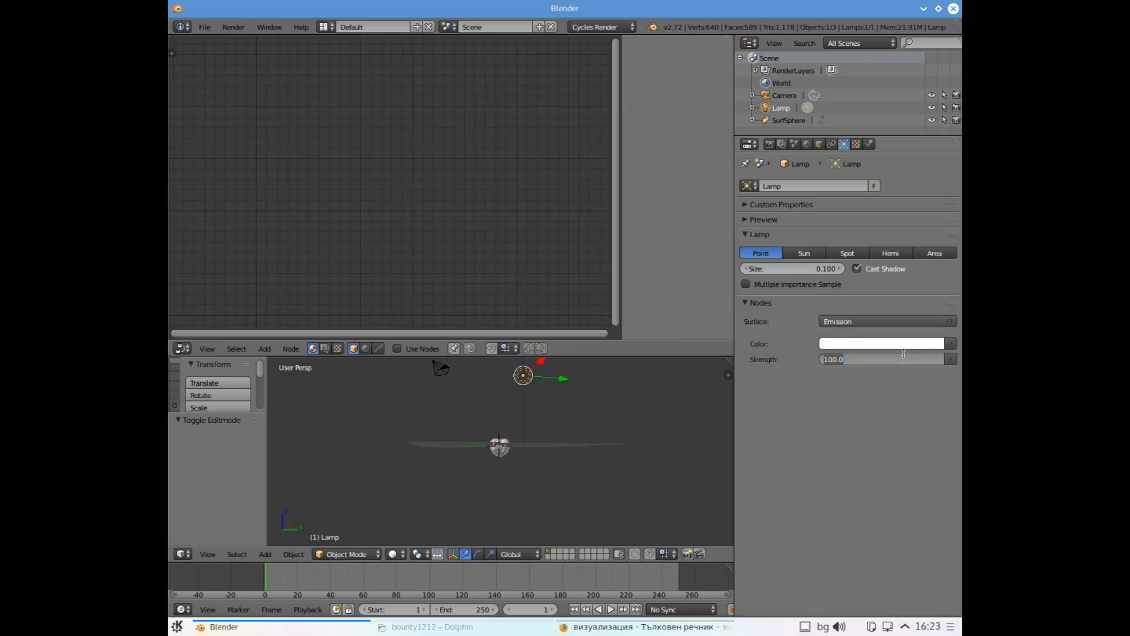
pyautogui.write('1000')
pyautogui.press('Return')
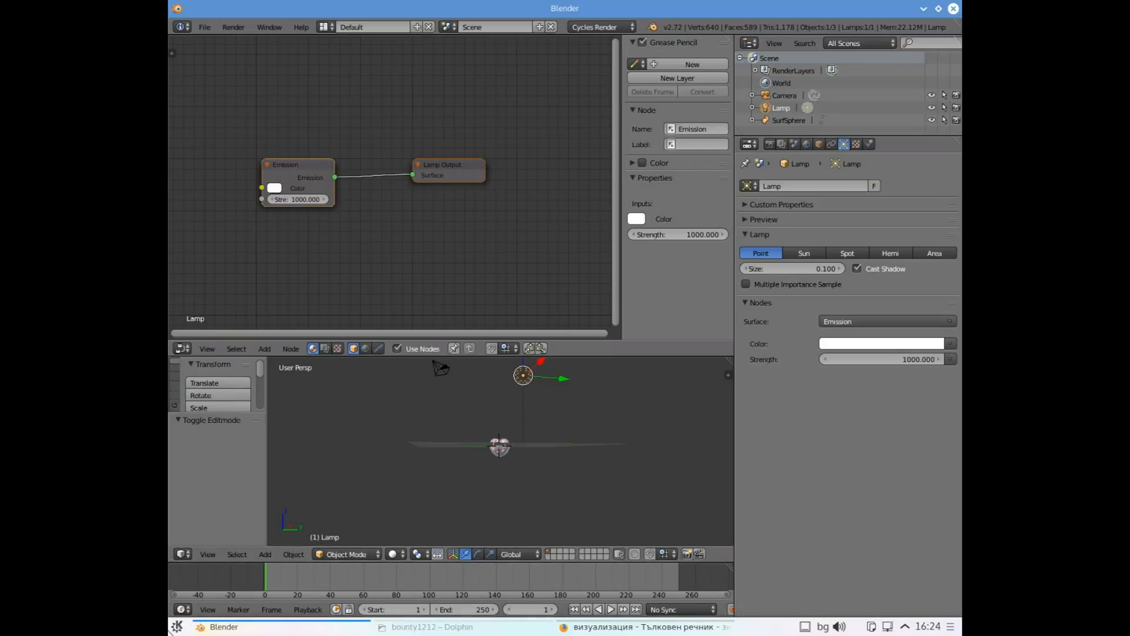
# Search the system's application launcher for "calc" and open the KCalc calculator
pyautogui.click(178, 627)
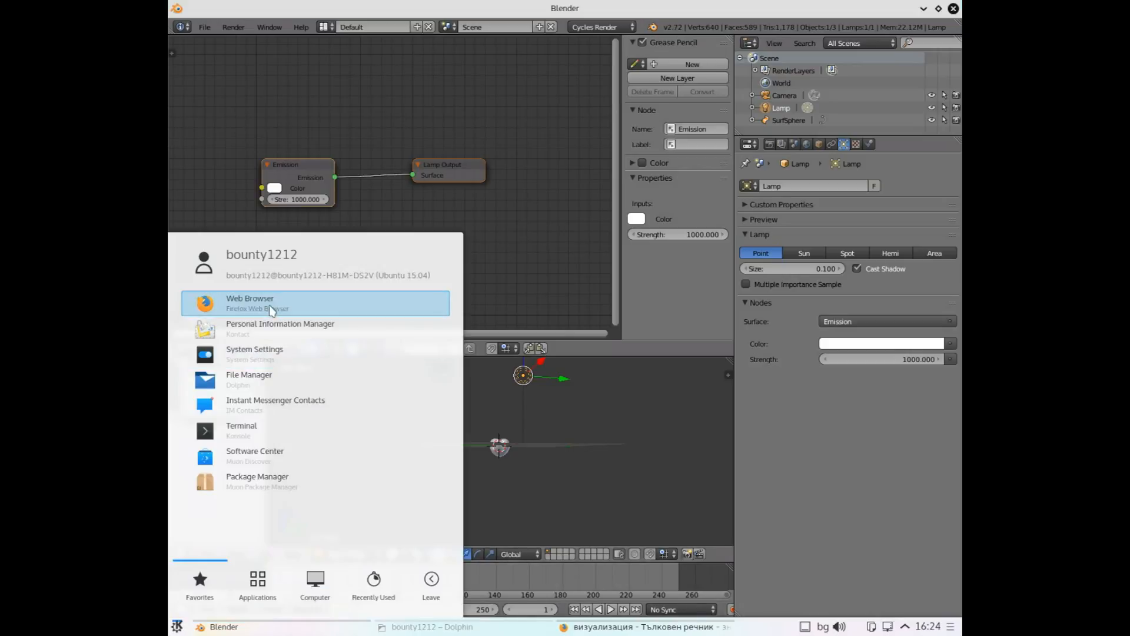
pyautogui.write('ц')
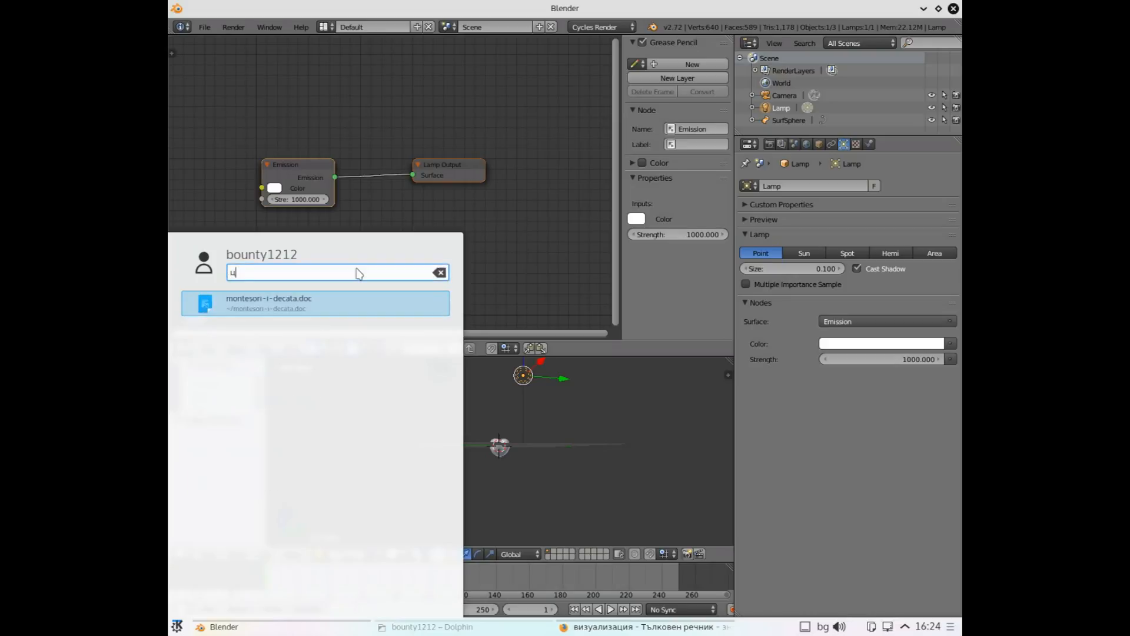
pyautogui.press('BackSpace')
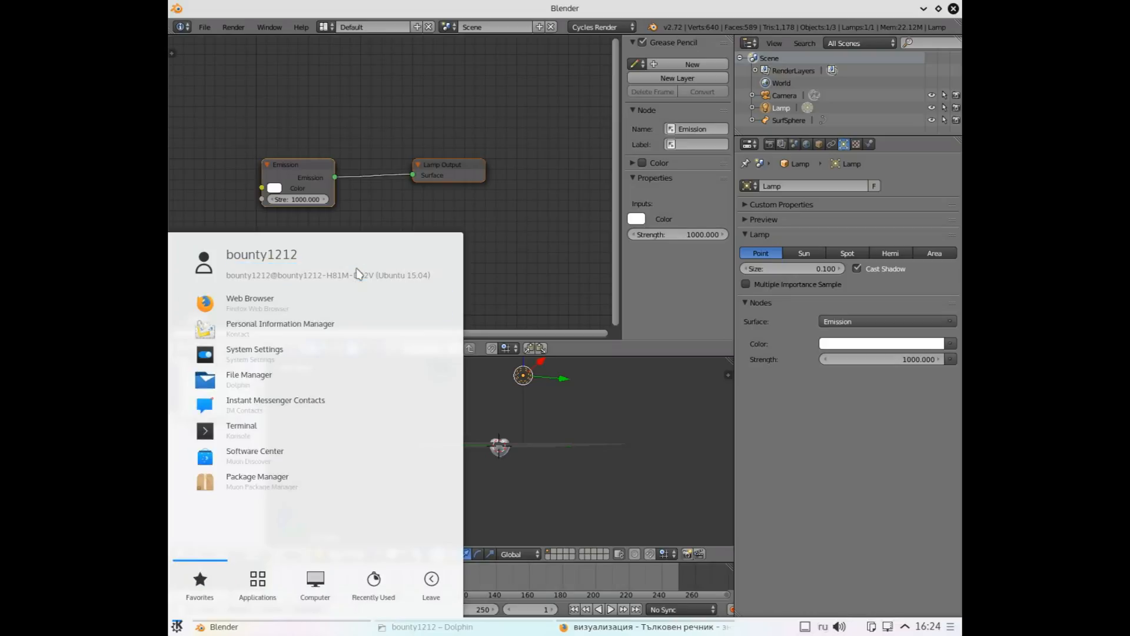
pyautogui.write('ц')
pyautogui.press('BackSpace')
pyautogui.hotkey('alt', 'shift')
pyautogui.write('c')
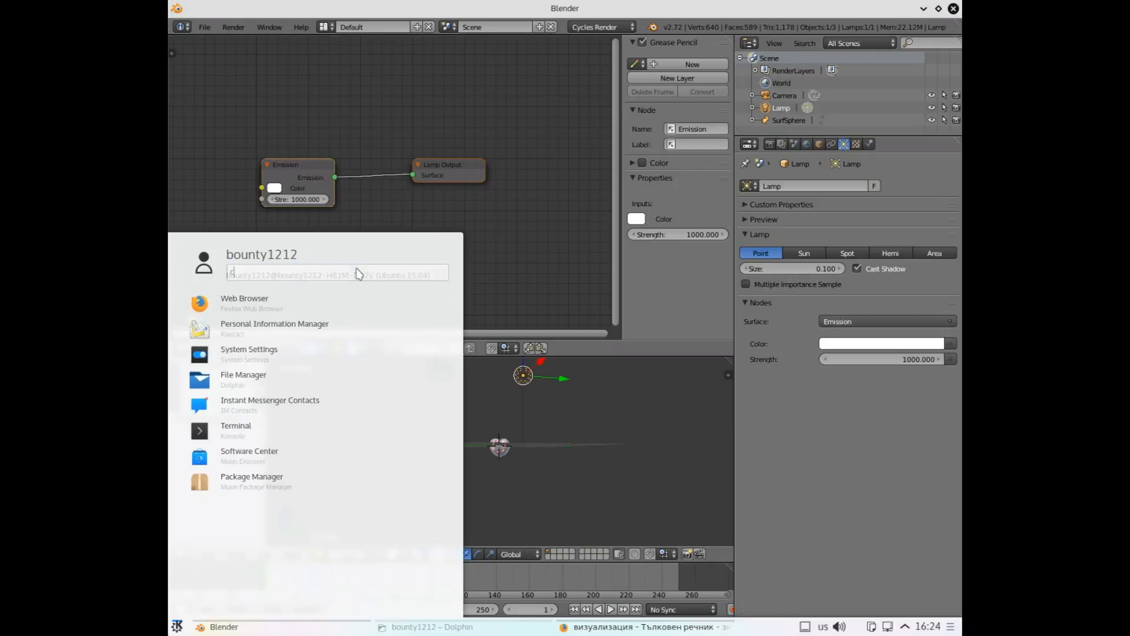
pyautogui.write('alc')
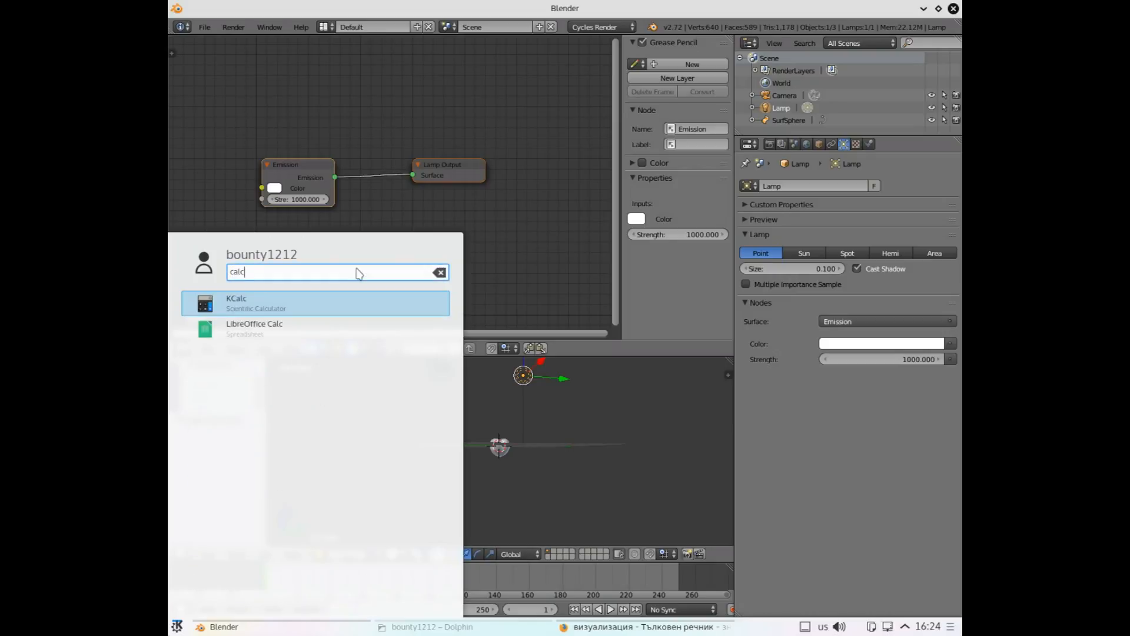
pyautogui.click(325, 313)
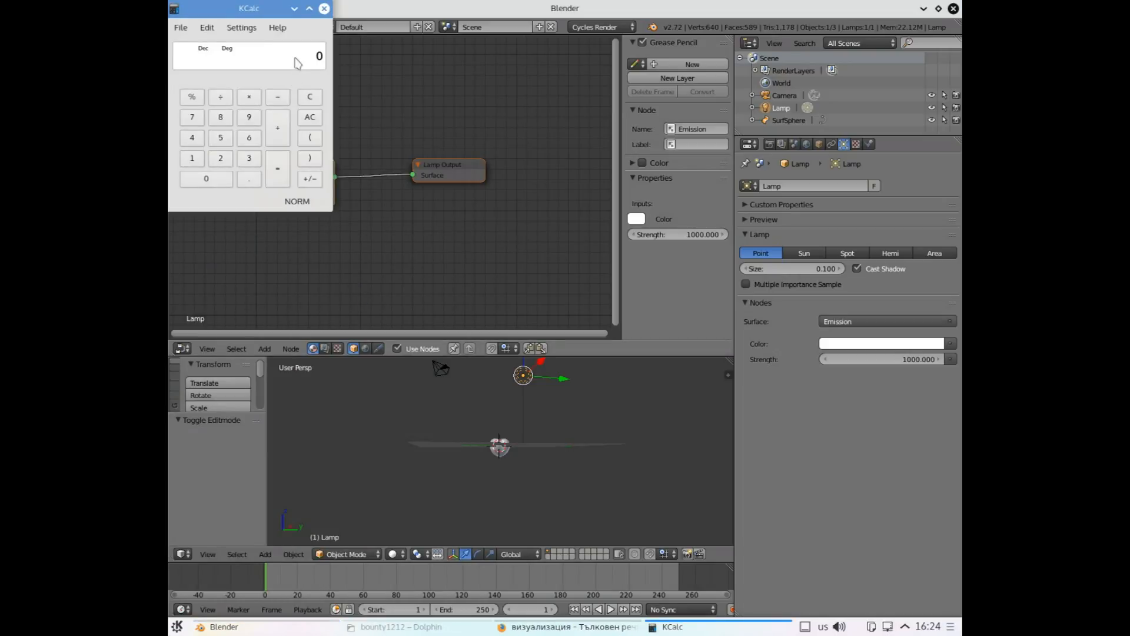
# Calculate 100*100 in the calculator
pyautogui.write('10')
pyautogui.write('0')
pyautogui.write('*1')
pyautogui.write('000')
pyautogui.press('Escape')
pyautogui.write('100*100')
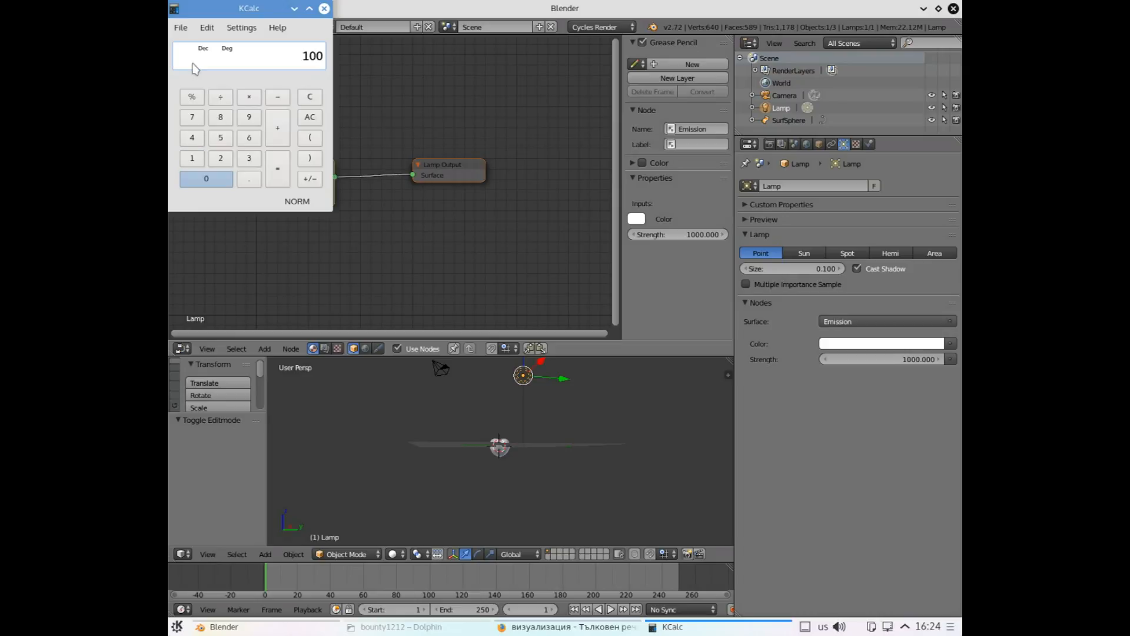
pyautogui.press('Return')
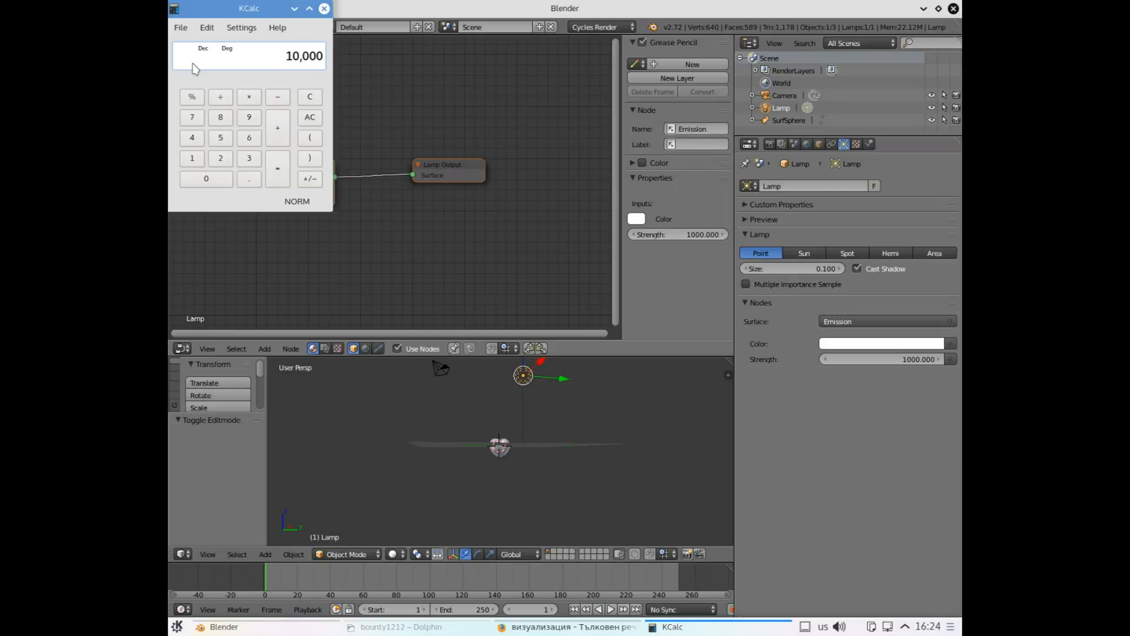
# Clear the calculator and multiply by 10 repeatedly until reaching 1,000,000
pyautogui.press('Escape')
pyautogui.write('10*1')
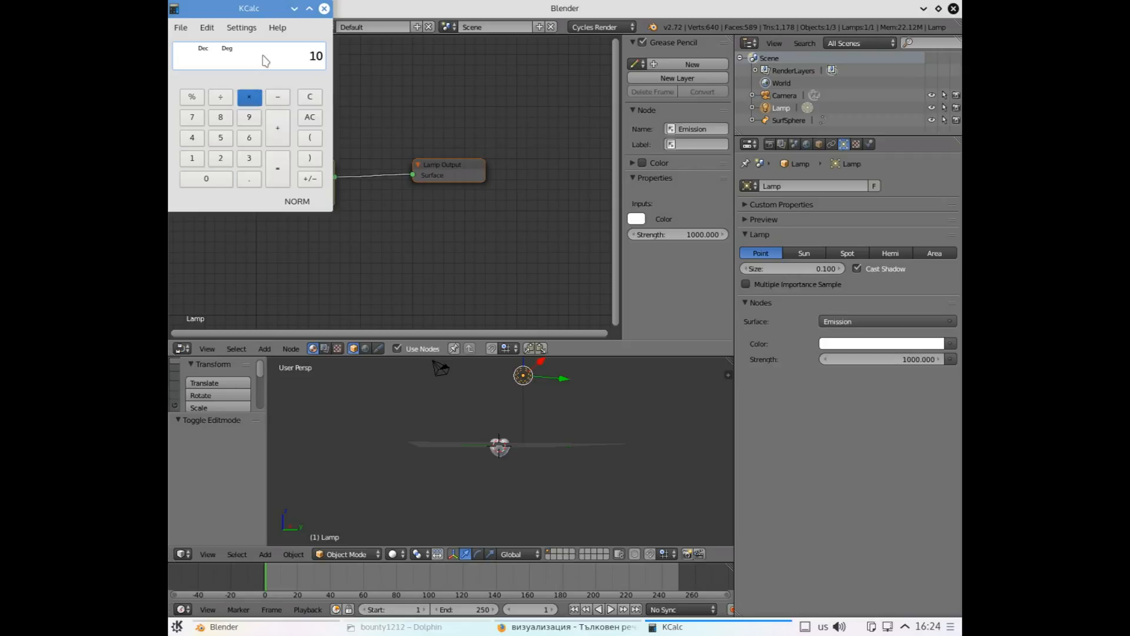
pyautogui.write('0')
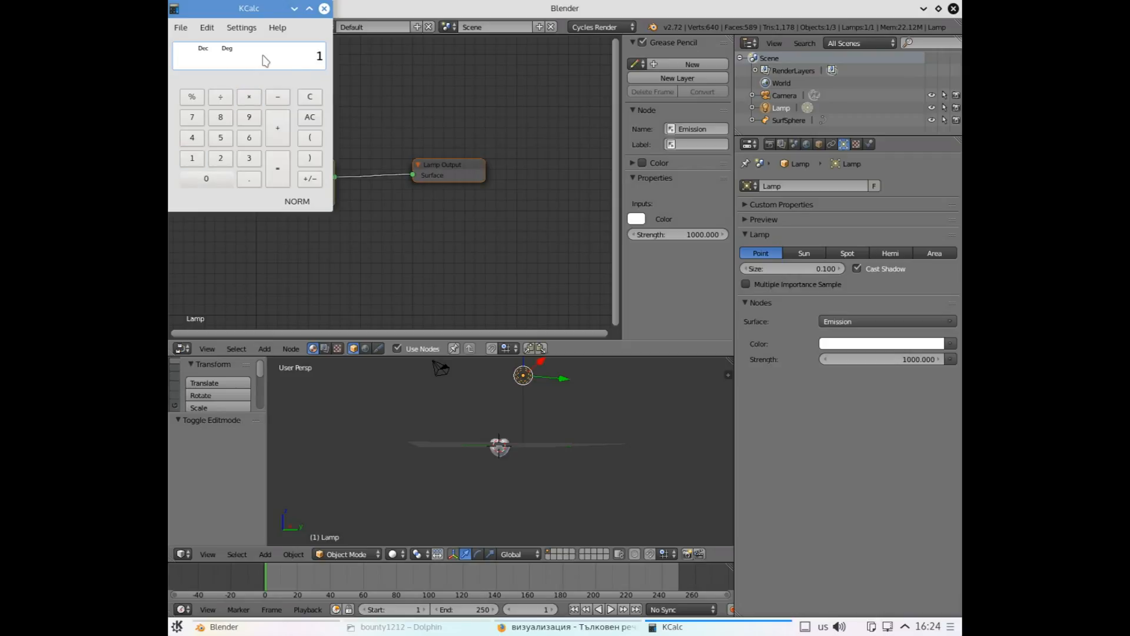
pyautogui.press('Escape')
pyautogui.write('100')
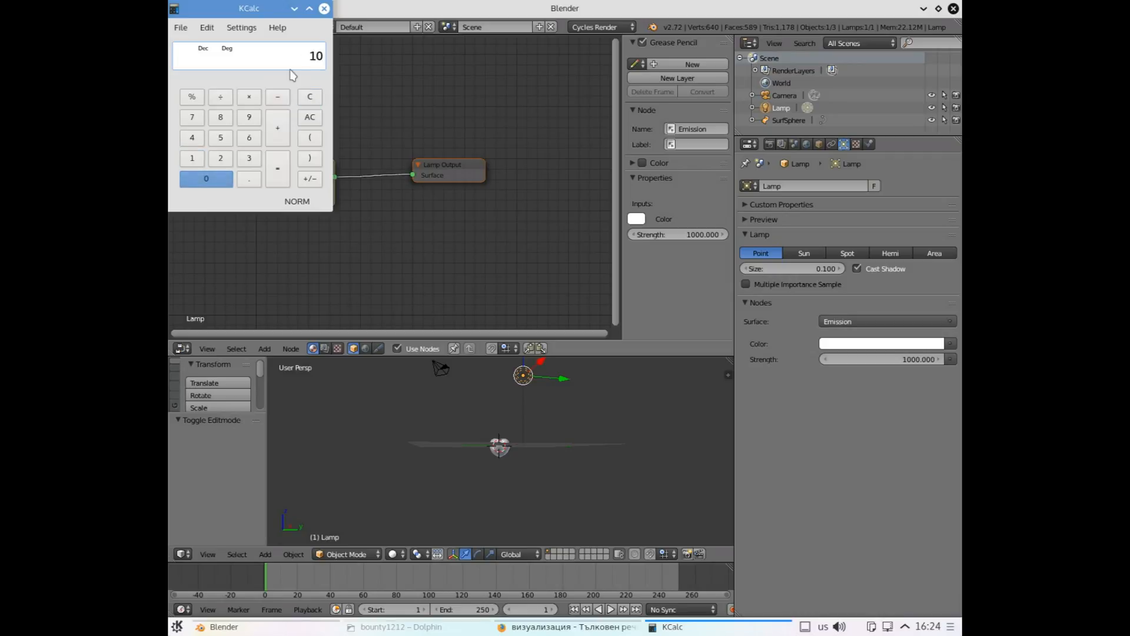
pyautogui.write('0')
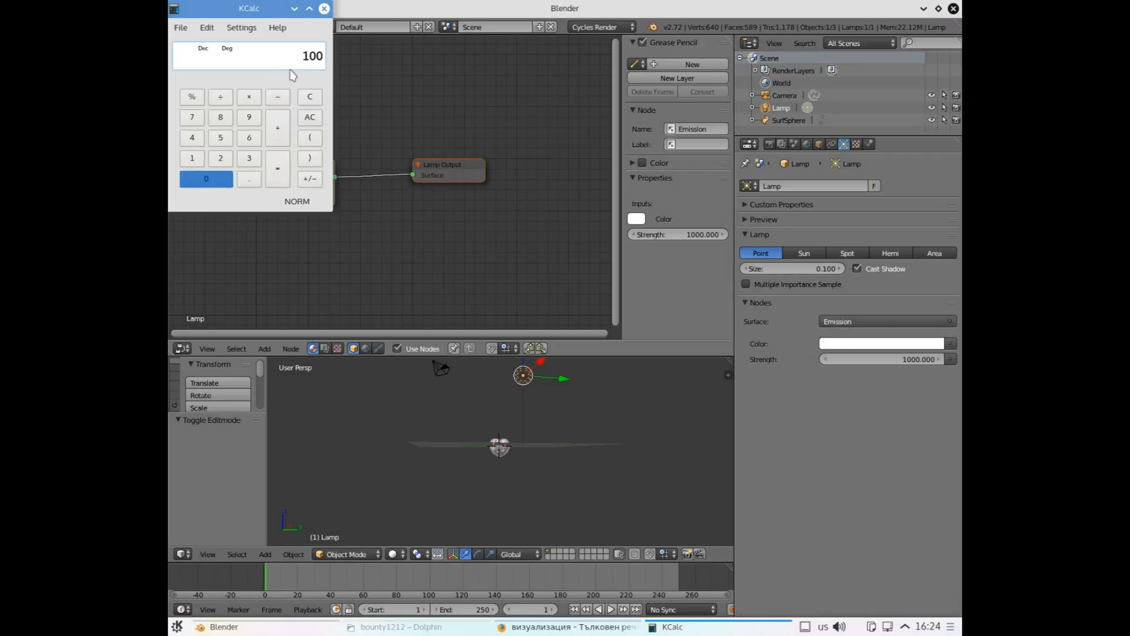
pyautogui.write('0')
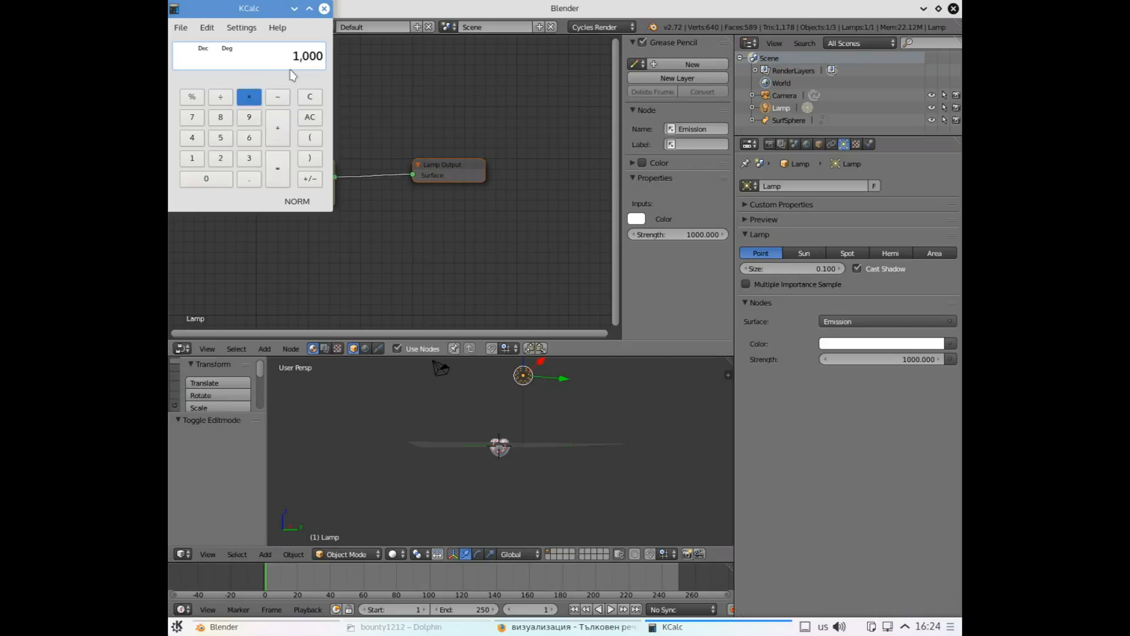
pyautogui.write('*10')
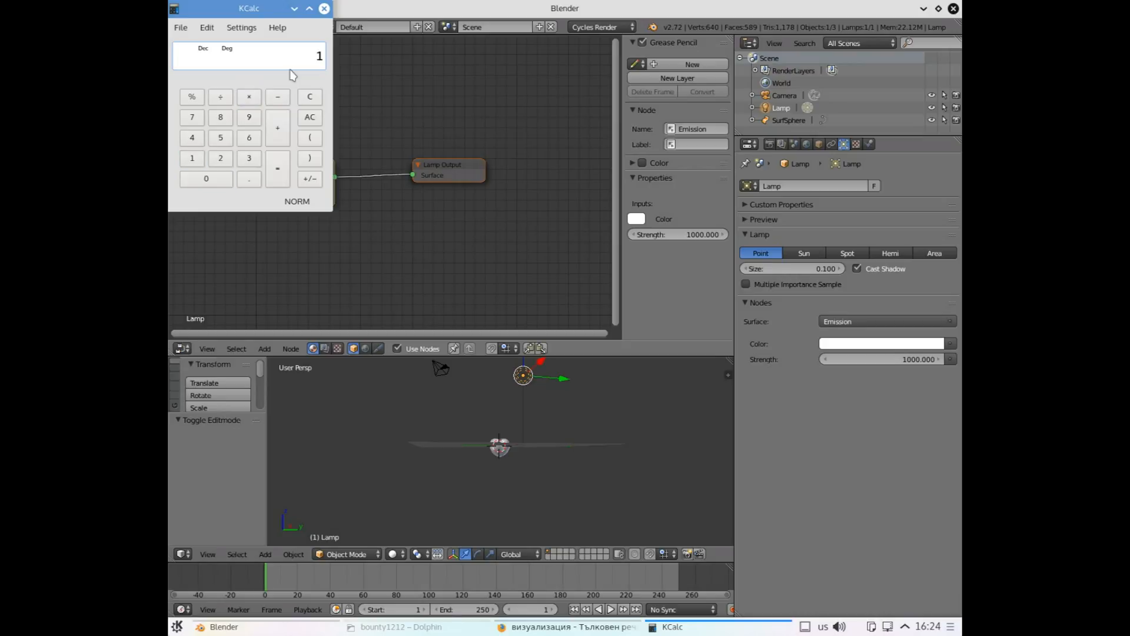
pyautogui.press('Return')
pyautogui.press('*')
pyautogui.write('10')
pyautogui.press('Return')
pyautogui.press('*')
pyautogui.write('1,0')
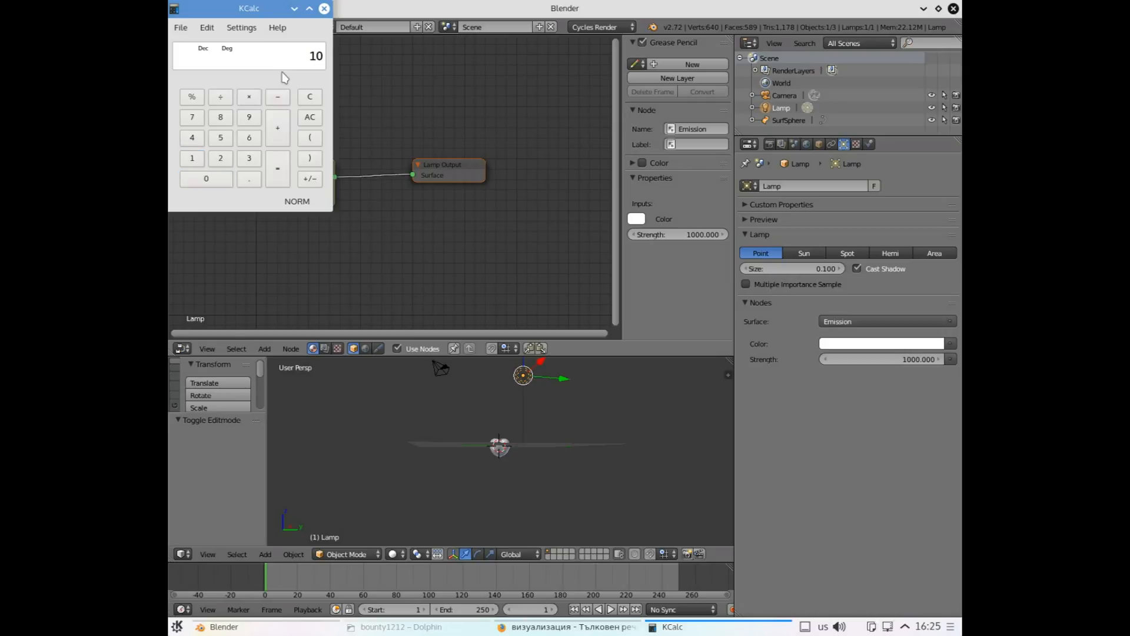
pyautogui.press('Return')
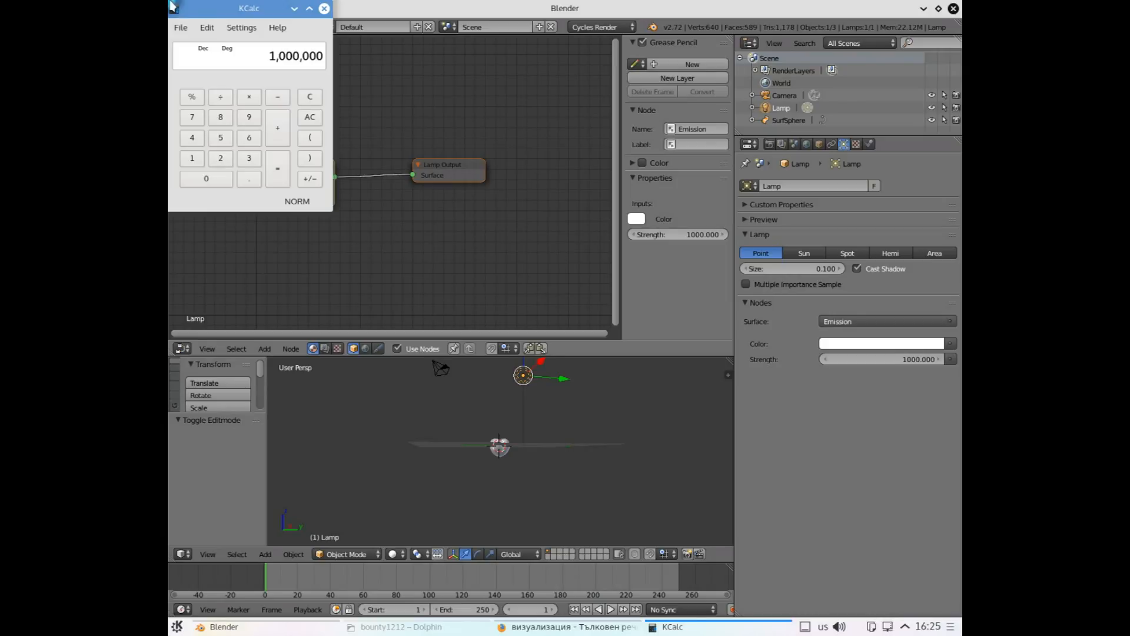
# Switch back to Blender, select the apple and unlink the Glass BSDF from the Material Output's Displacement input
pyautogui.moveTo(169, 3)
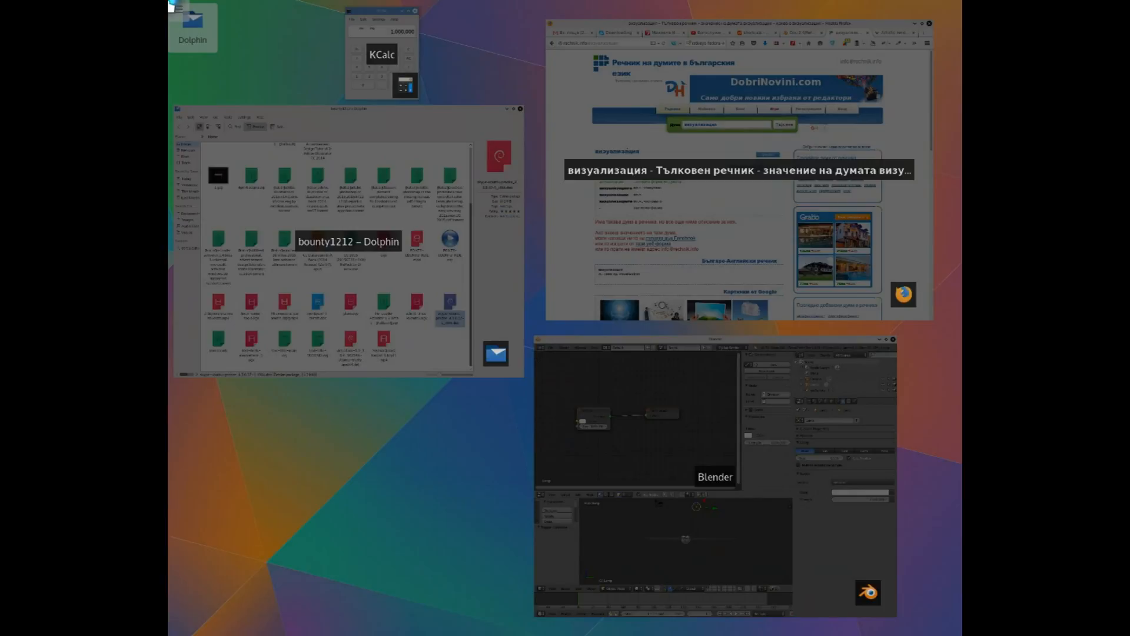
pyautogui.click(633, 384)
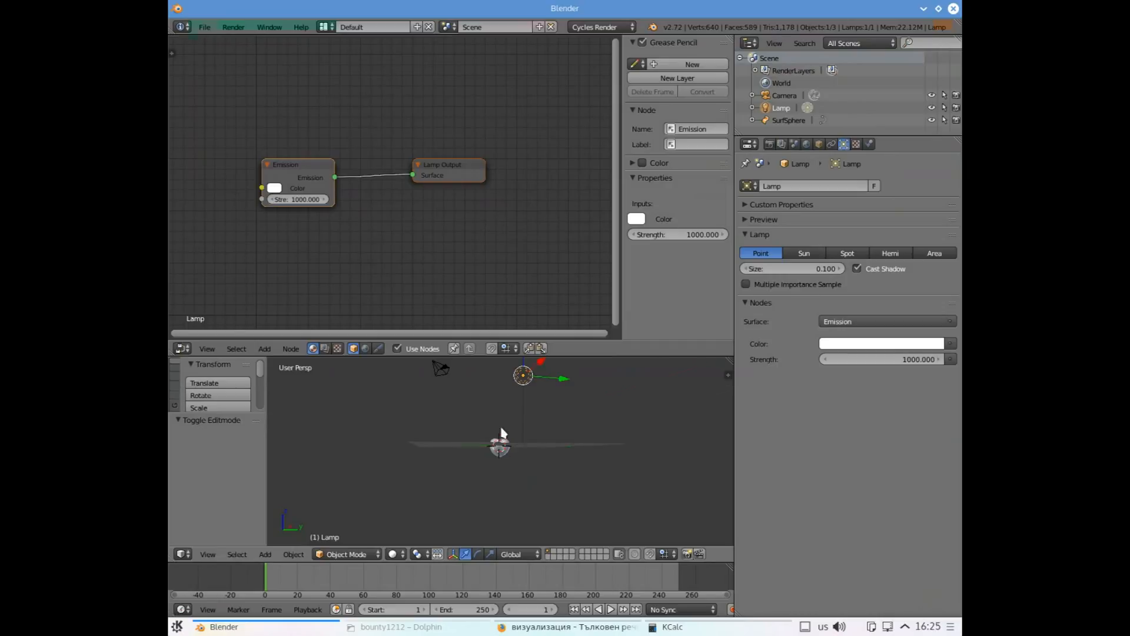
pyautogui.scroll(5, 475, 444)
pyautogui.rightClick(476, 444)
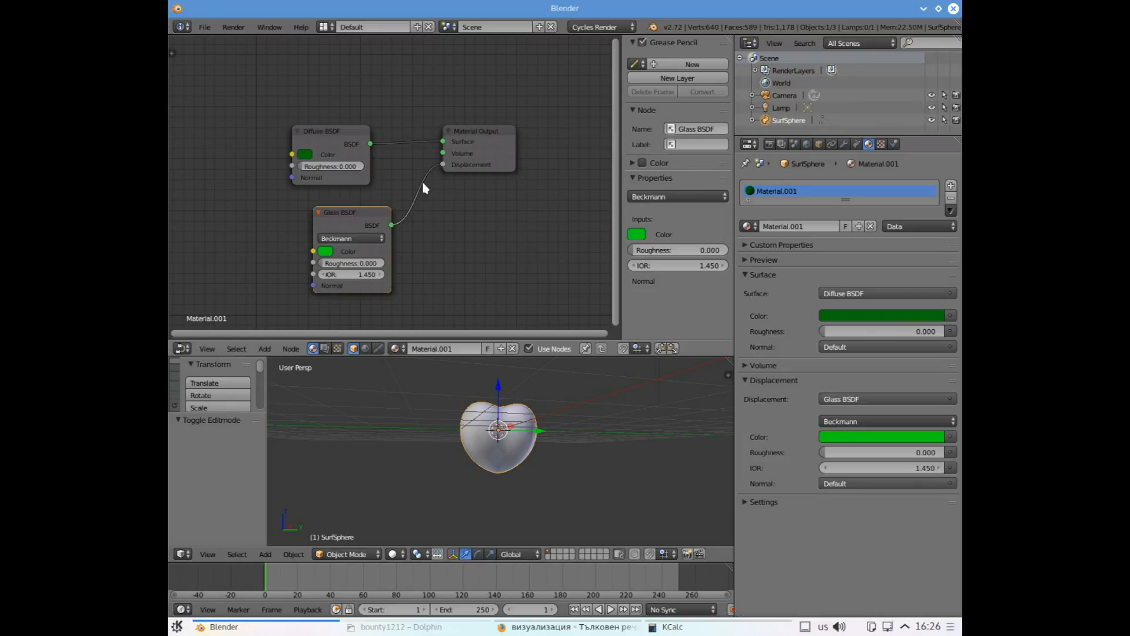
pyautogui.moveTo(444, 168); pyautogui.dragTo(406, 206)
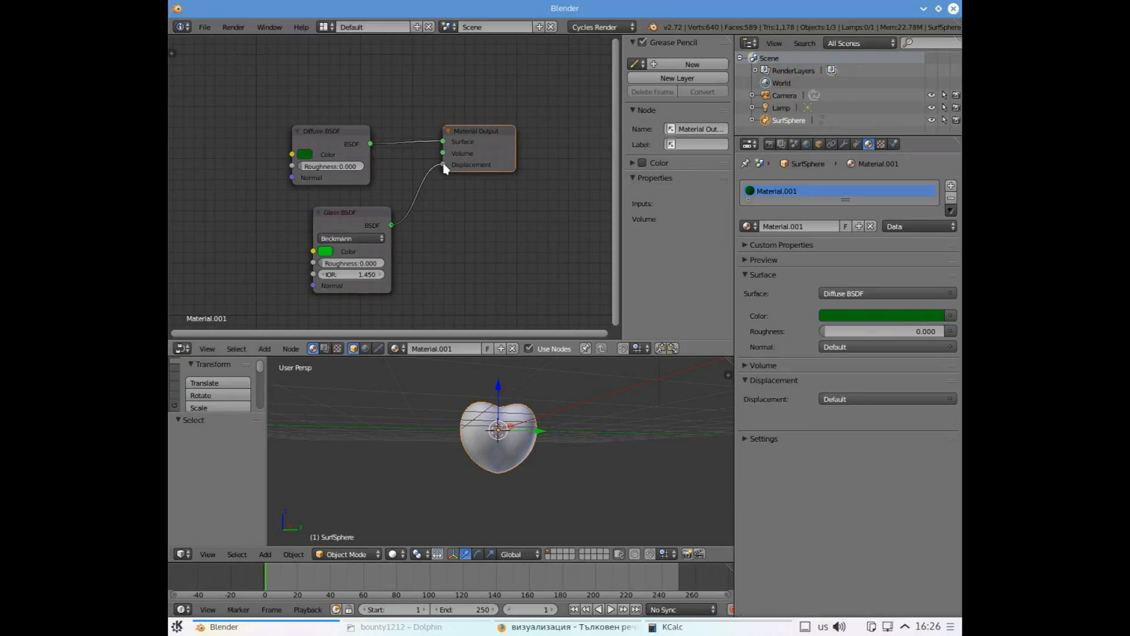
# Copy the Glass BSDF's green hex color code and delete the Glass BSDF node
pyautogui.click(325, 251)
pyautogui.click(390, 189)
pyautogui.click(360, 204)
pyautogui.hotkey('ctrl', 'c')
pyautogui.click(349, 205)
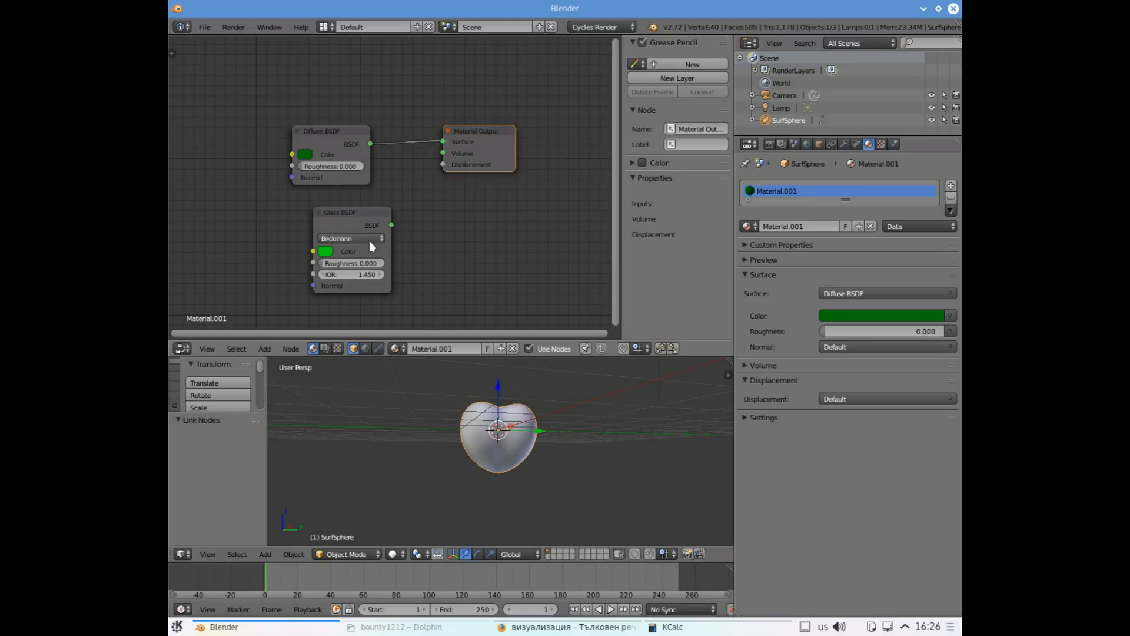
pyautogui.click(357, 216)
pyautogui.press('Delete')
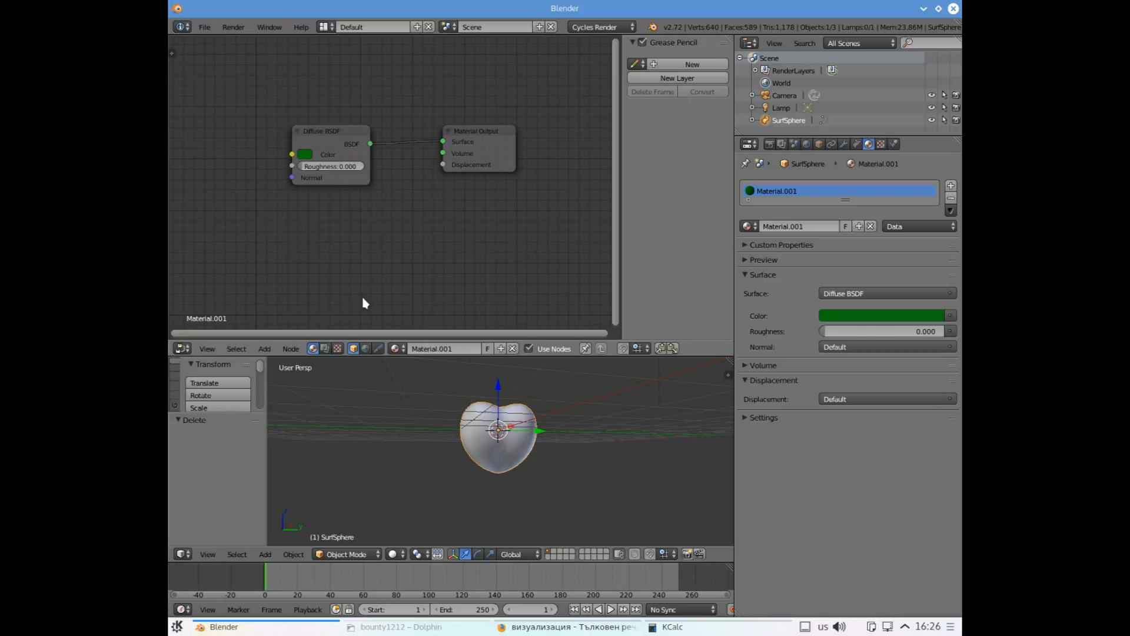
# Add a Glossy BSDF node below the Diffuse BSDF and paste the copied green hex code as its color
pyautogui.click(265, 348)
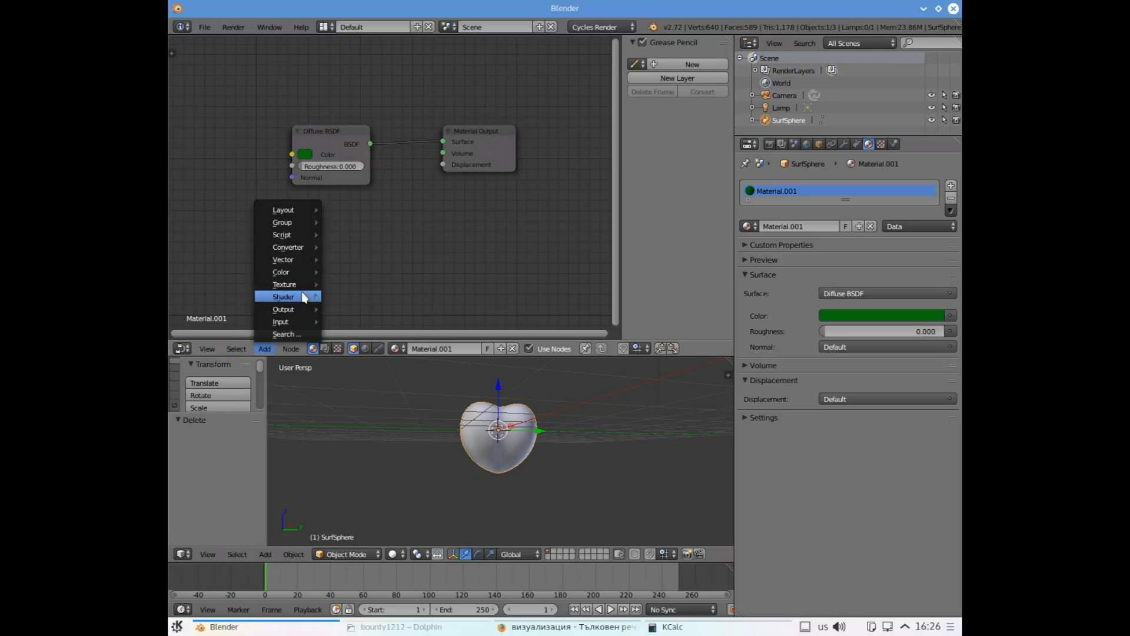
pyautogui.moveTo(305, 296)
pyautogui.click(373, 339)
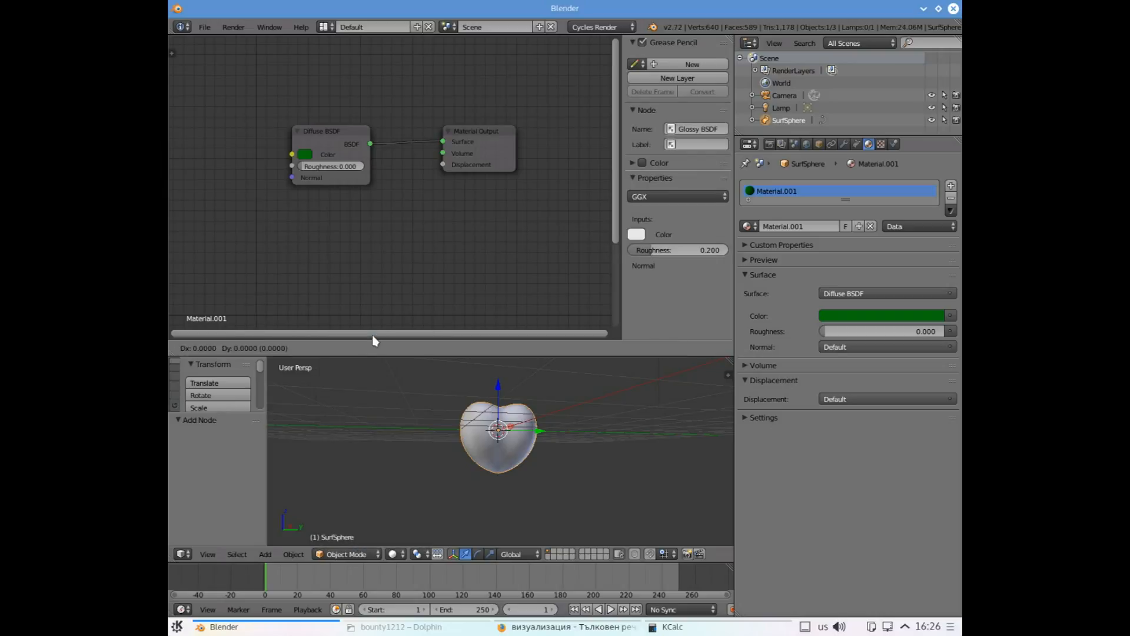
pyautogui.click(383, 276)
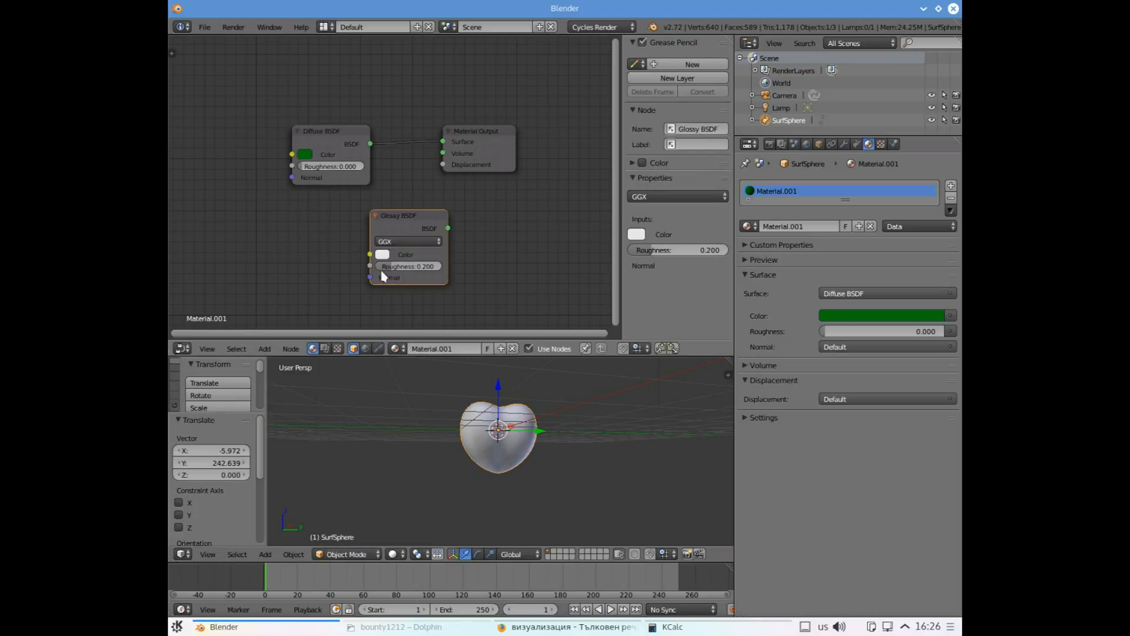
pyautogui.click(382, 254)
pyautogui.click(406, 207)
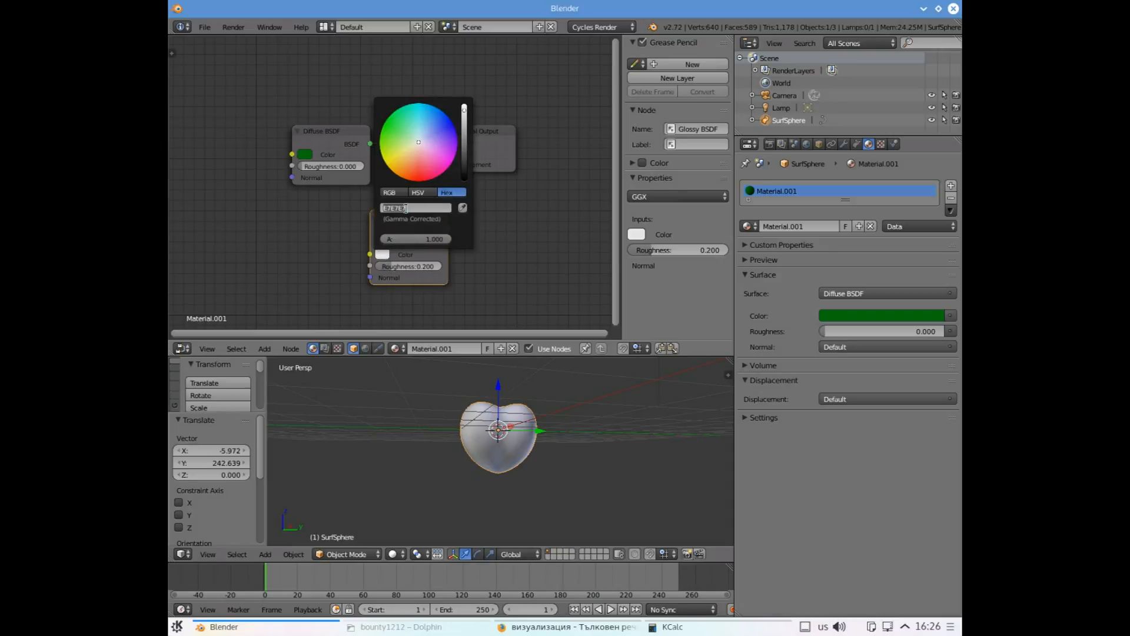
pyautogui.hotkey('ctrl', 'v')
pyautogui.press('Return')
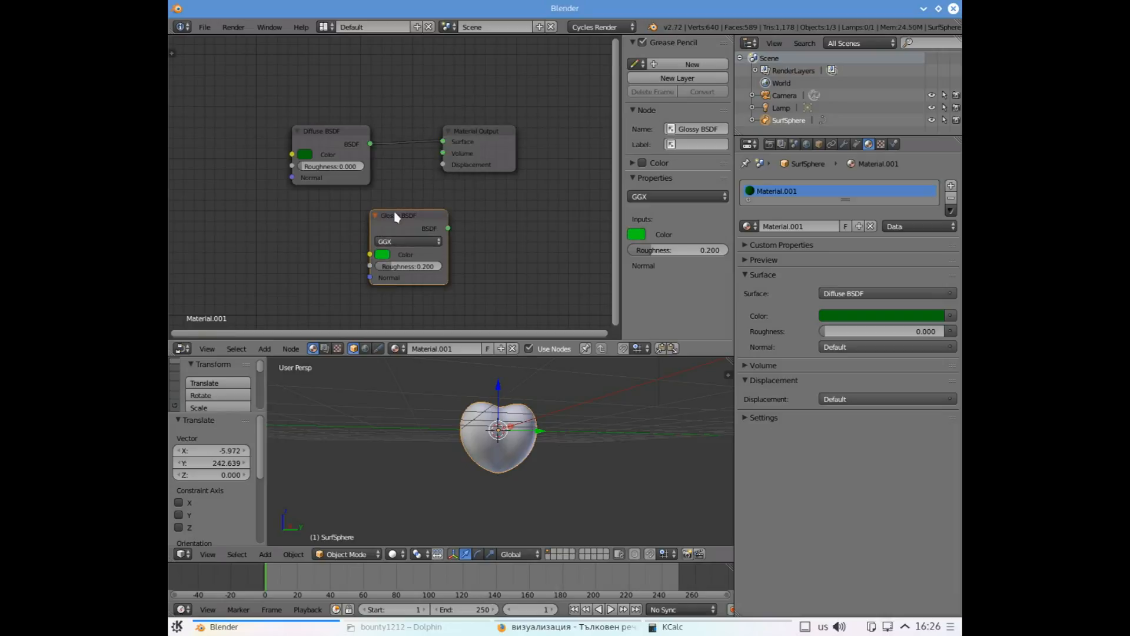
# Align the Glossy BSDF under the Diffuse BSDF, link its output to the Material Output's Displacement input and render the scene
pyautogui.moveTo(396, 216); pyautogui.dragTo(380, 217)
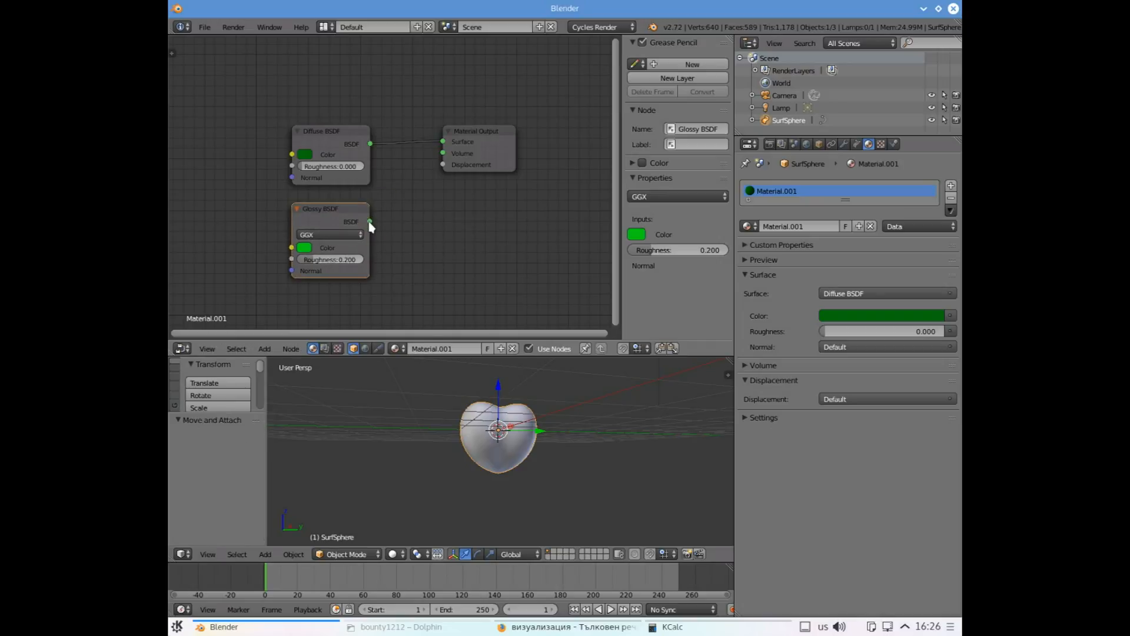
pyautogui.moveTo(371, 222); pyautogui.dragTo(442, 165)
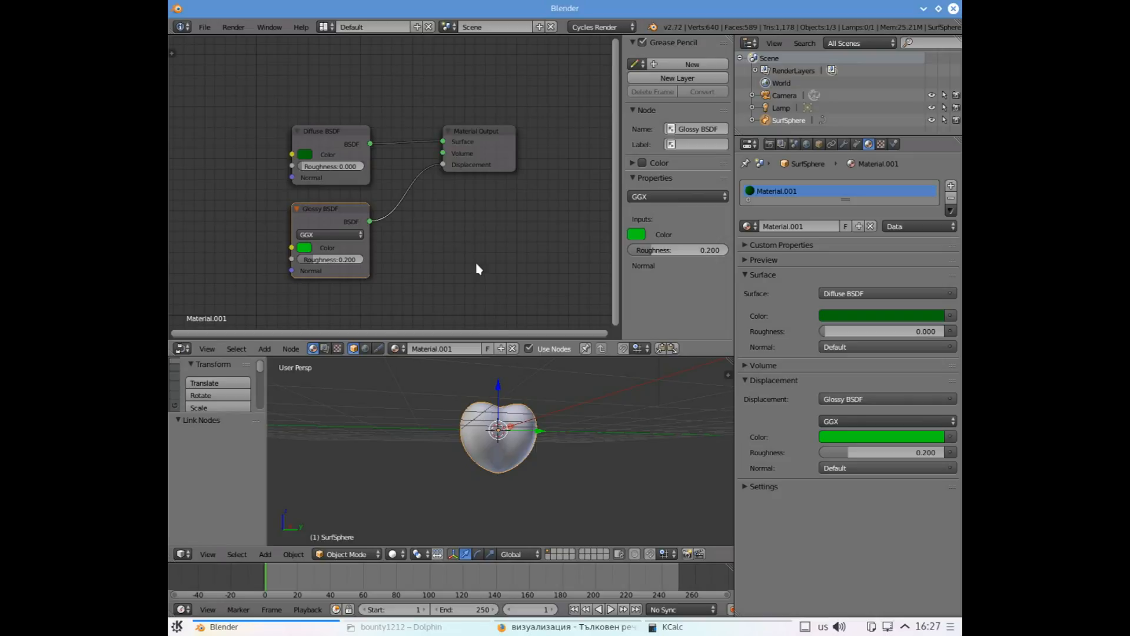
pyautogui.press('F12')
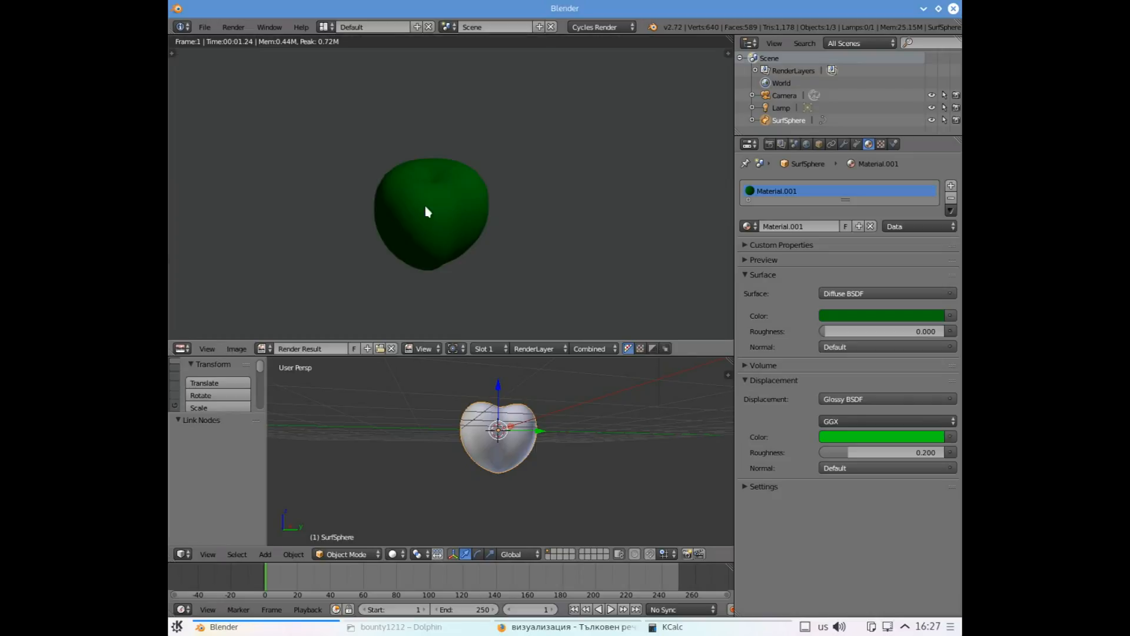
pyautogui.scroll(2, 427, 212)
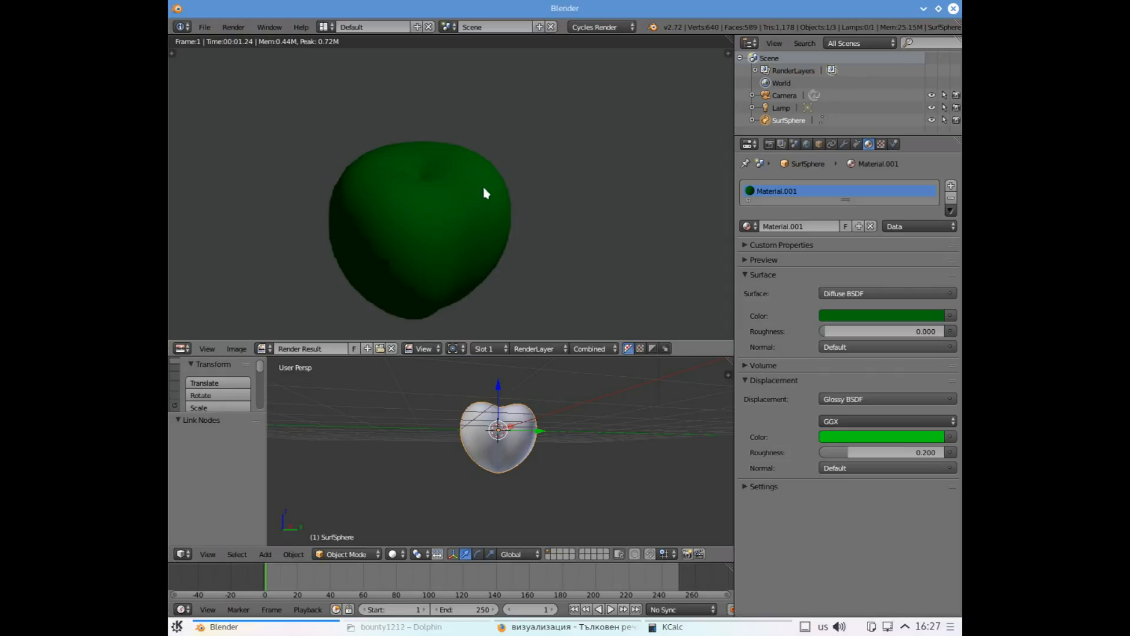
# Return to the node editor, duplicate the lamp and move the copy about -5.8 along Y and -1.6 along Z
pyautogui.hotkey('shift', 'F3')
pyautogui.scroll(-8, 606, 454)
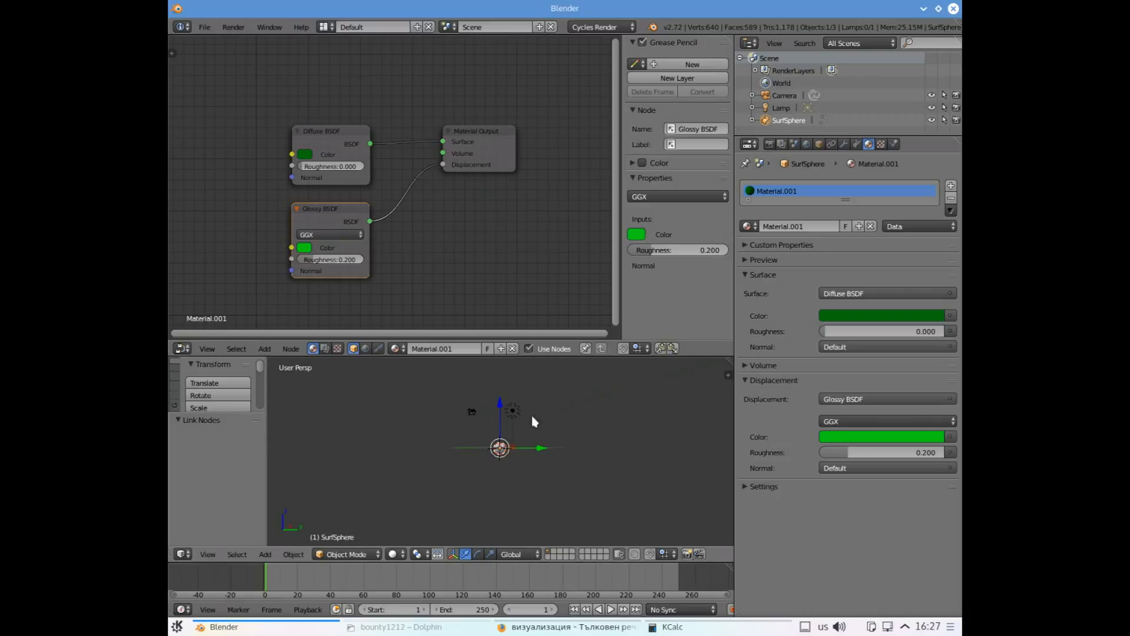
pyautogui.rightClick(511, 412)
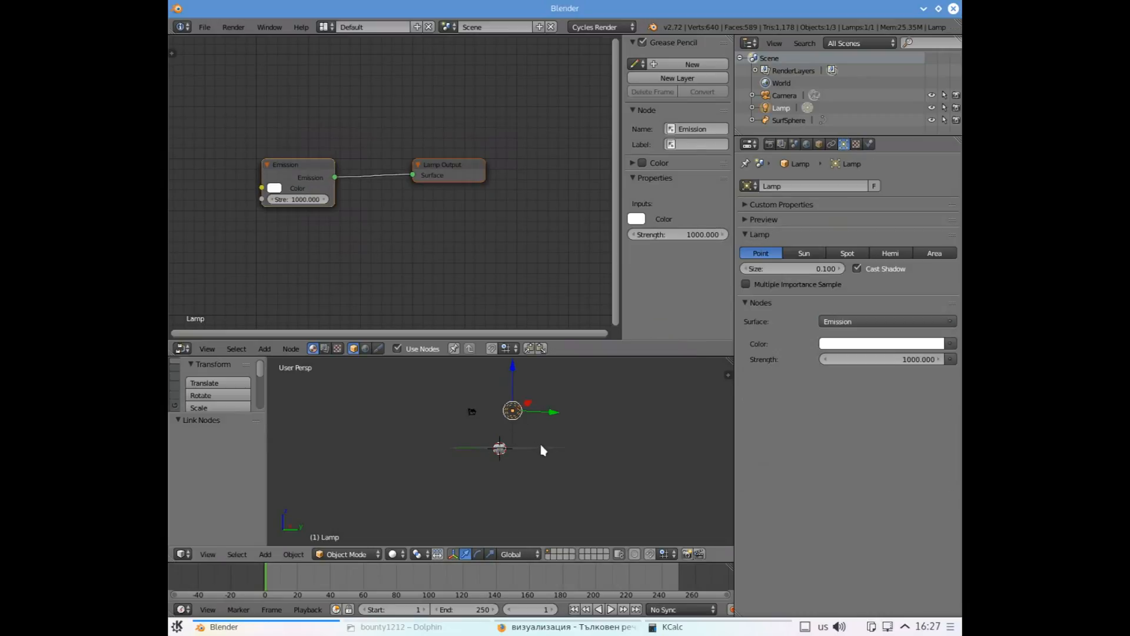
pyautogui.hotkey('shift', 'd')
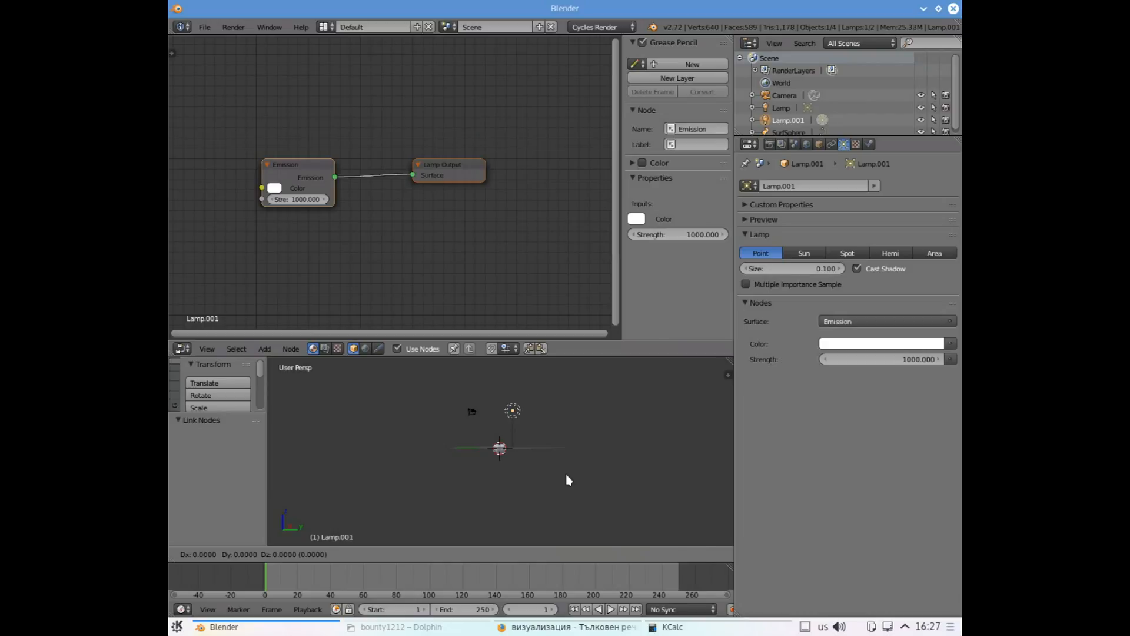
pyautogui.rightClick(568, 481)
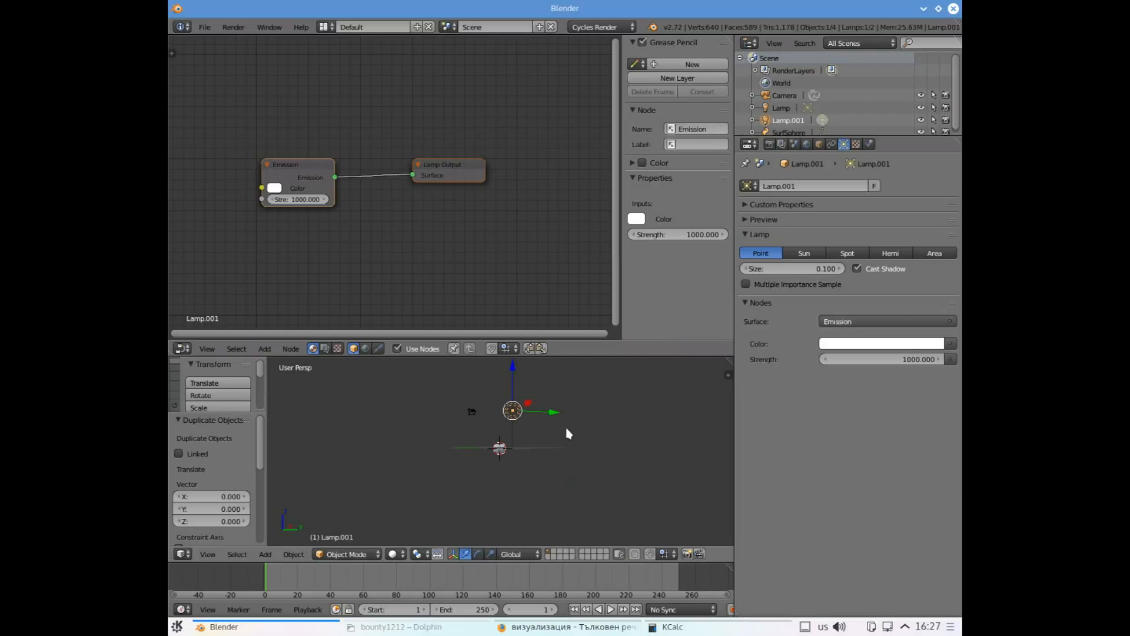
pyautogui.moveTo(555, 415); pyautogui.dragTo(520, 410)
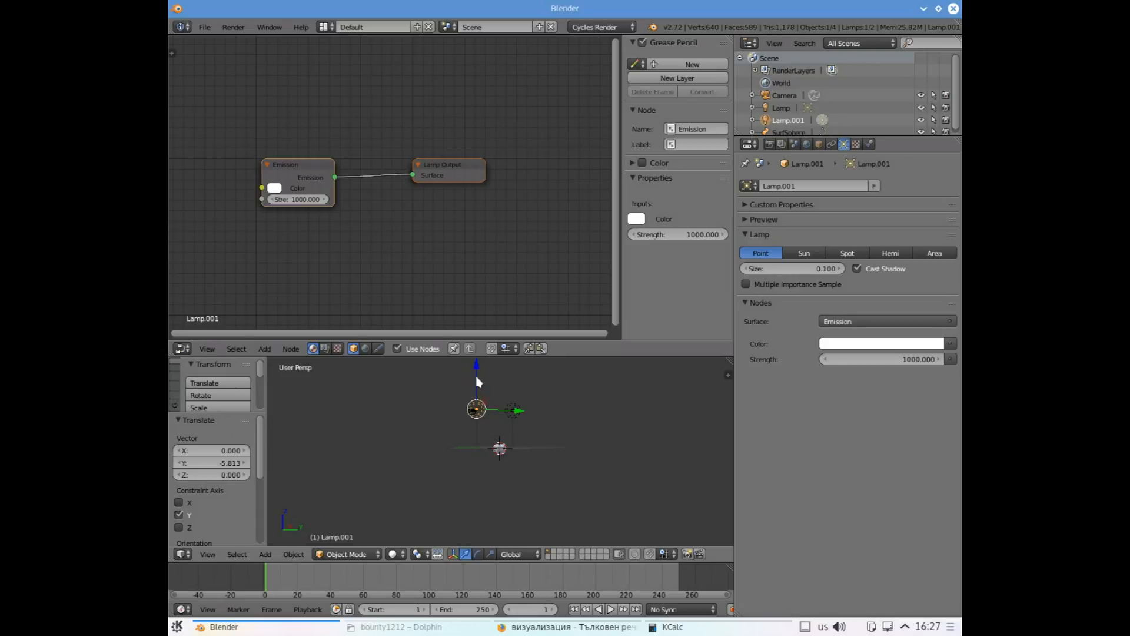
pyautogui.moveTo(477, 372); pyautogui.dragTo(477, 384)
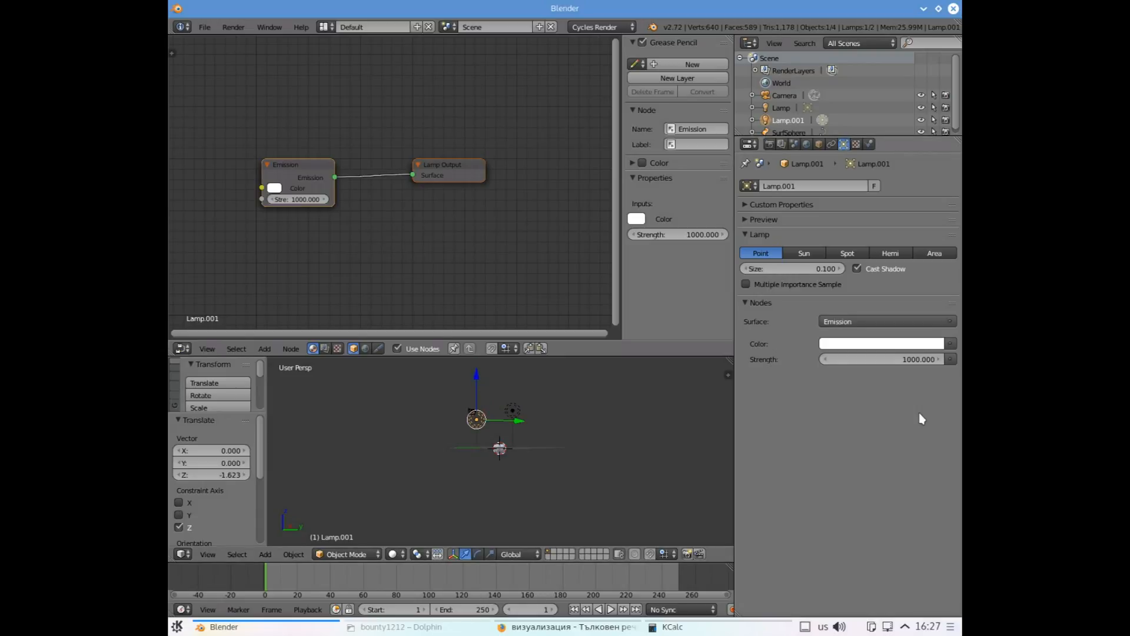
# Set the emission strength of the duplicated lamp, Lamp.001, to 100
pyautogui.click(913, 358)
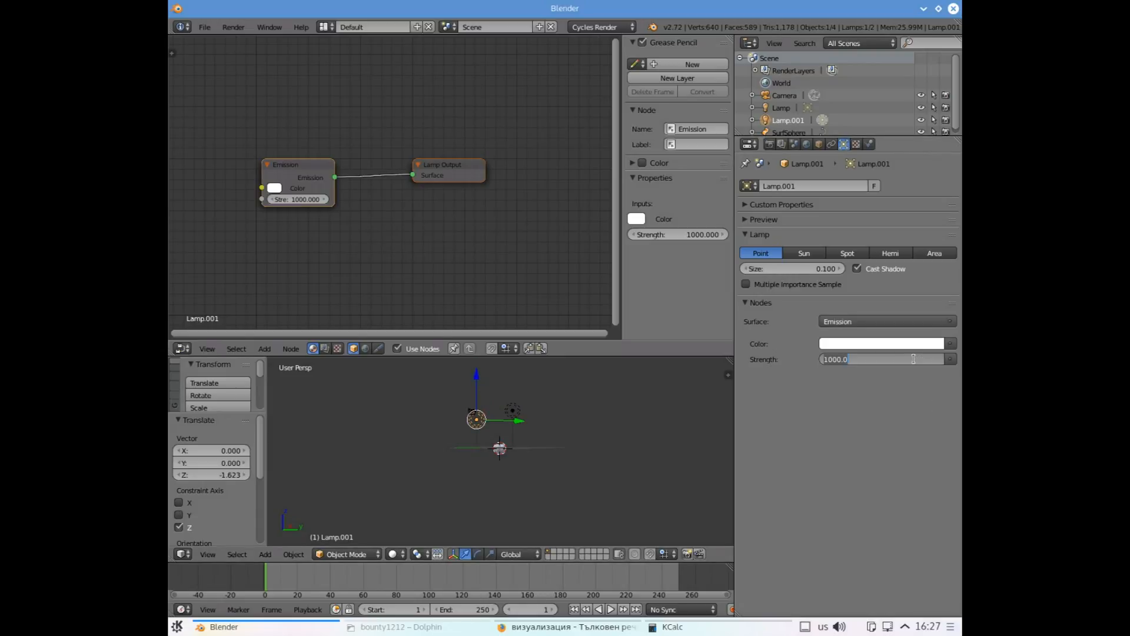
pyautogui.write('1')
pyautogui.press('Return')
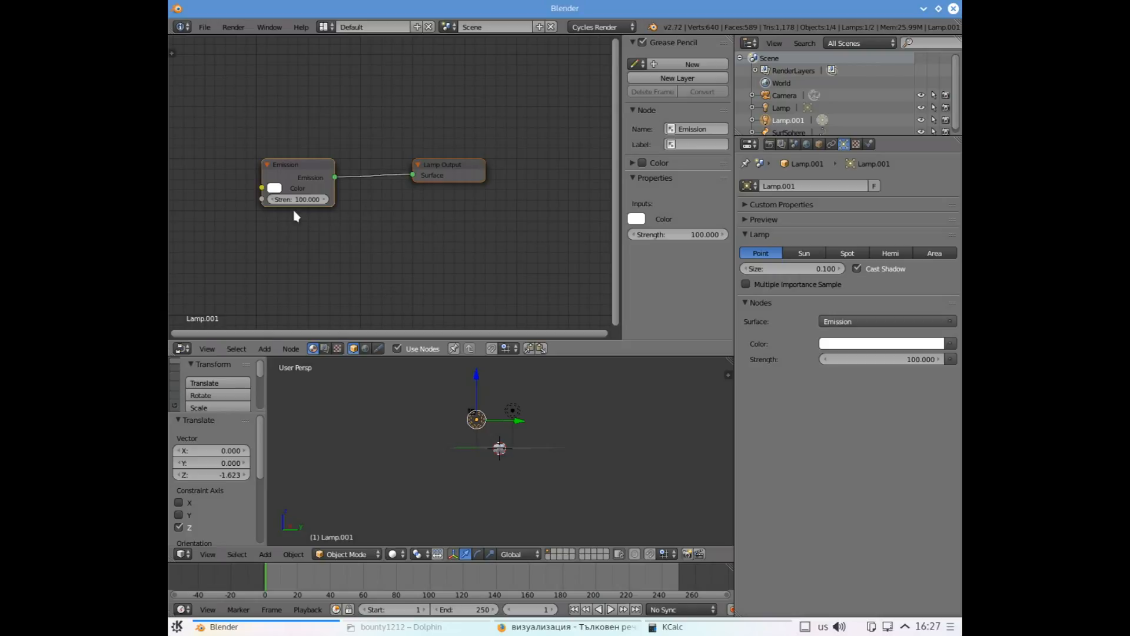
# Change Lamp.001's emission color to a light cyan and render the scene, then return to the node editor
pyautogui.click(637, 218)
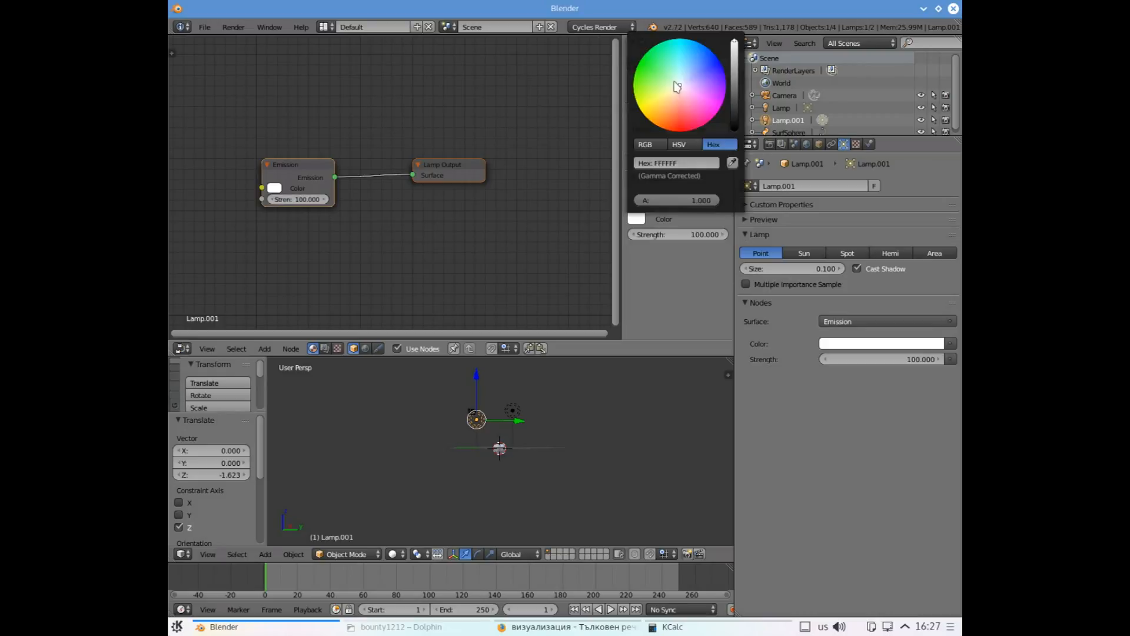
pyautogui.click(678, 78)
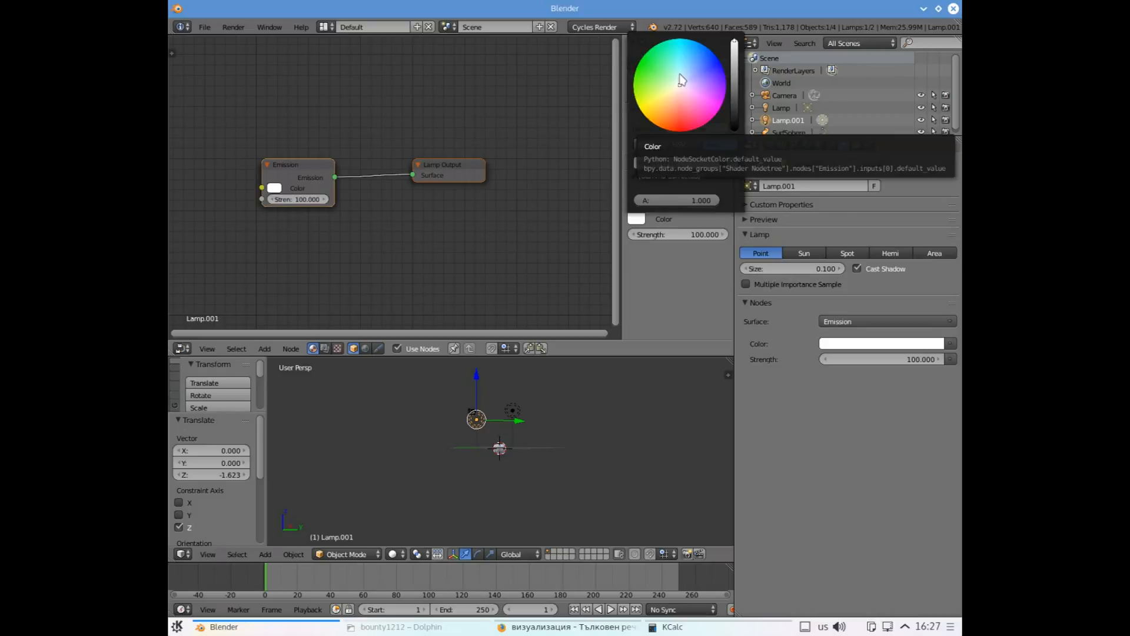
pyautogui.press('F12')
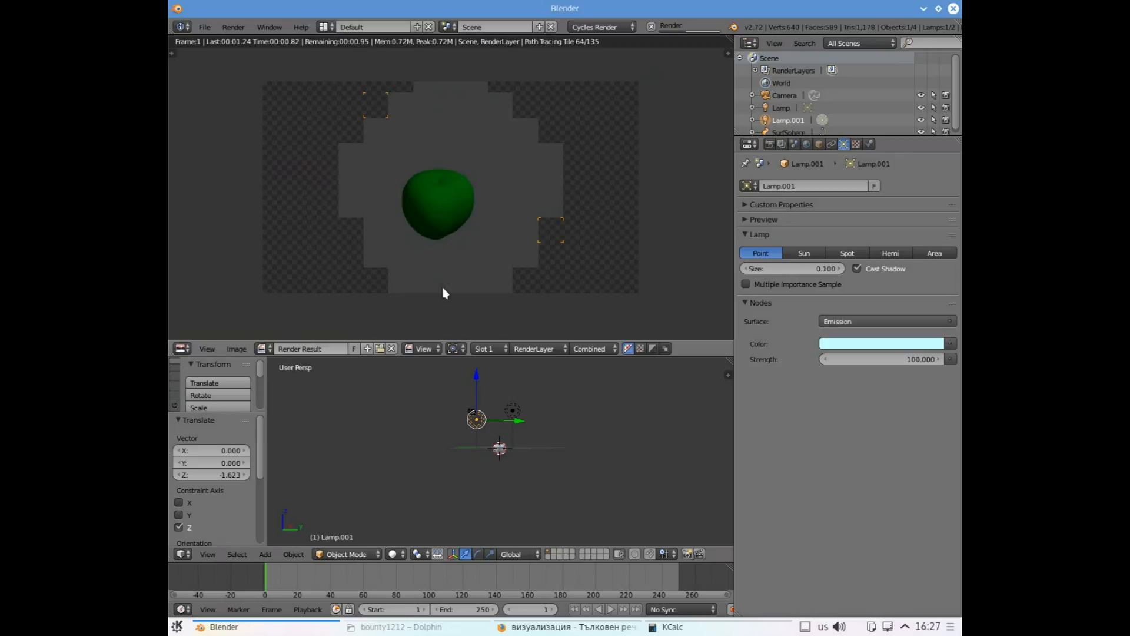
pyautogui.press('Escape')
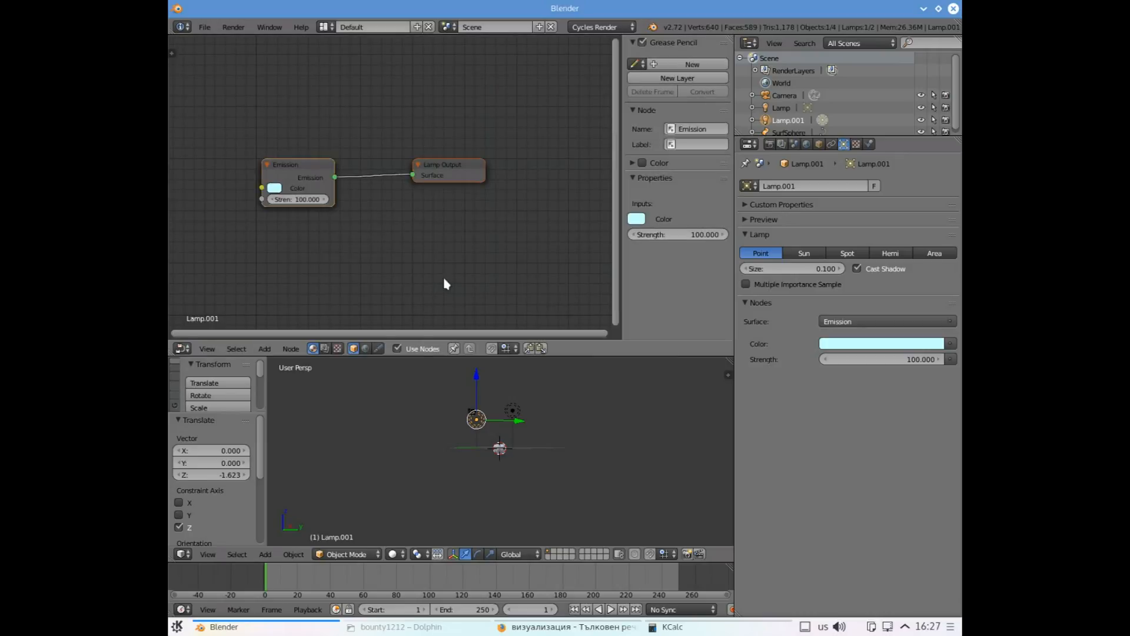
# Lower Lamp.001 slightly and shift it about 0.5 along Y, then test-render the scene and close the render
pyautogui.moveTo(457, 371); pyautogui.dragTo(473, 489, button='middle')
pyautogui.press('KP_0')
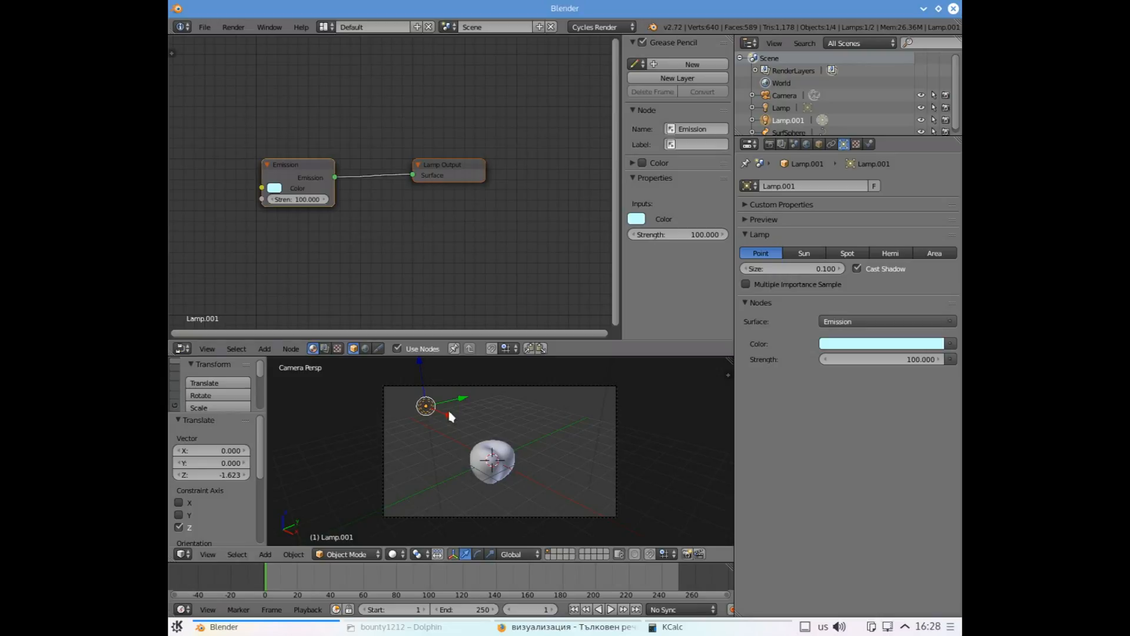
pyautogui.moveTo(426, 376); pyautogui.dragTo(471, 433)
pyautogui.moveTo(438, 380); pyautogui.dragTo(444, 407)
pyautogui.moveTo(472, 462); pyautogui.dragTo(464, 456)
pyautogui.moveTo(476, 424); pyautogui.dragTo(497, 419)
pyautogui.press('KP_0')
pyautogui.press('F12')
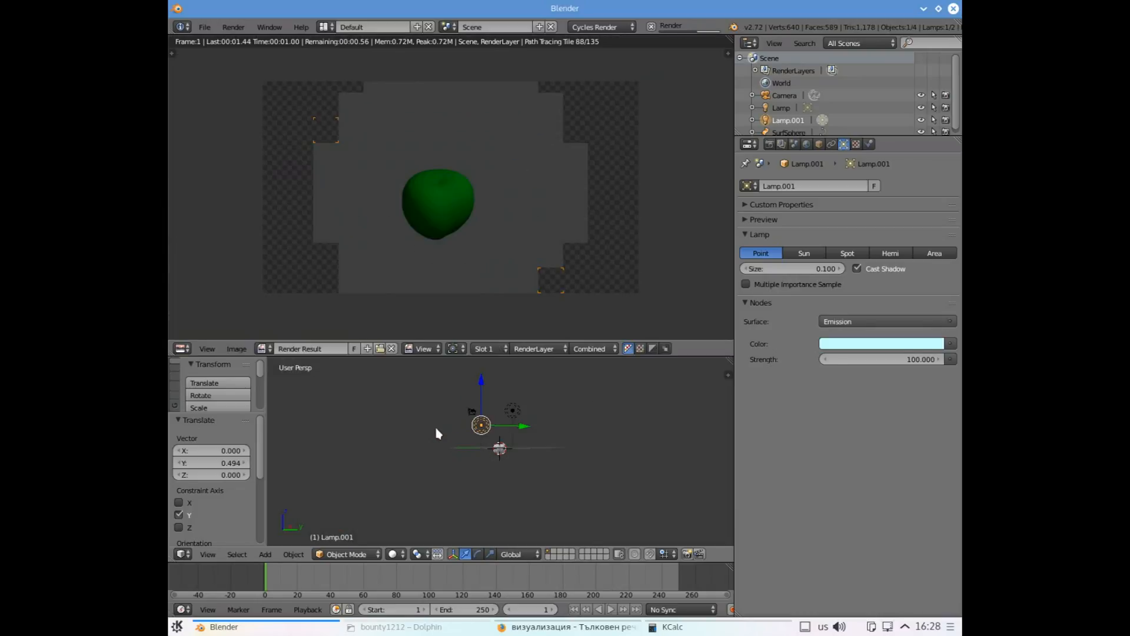
pyautogui.press('Escape')
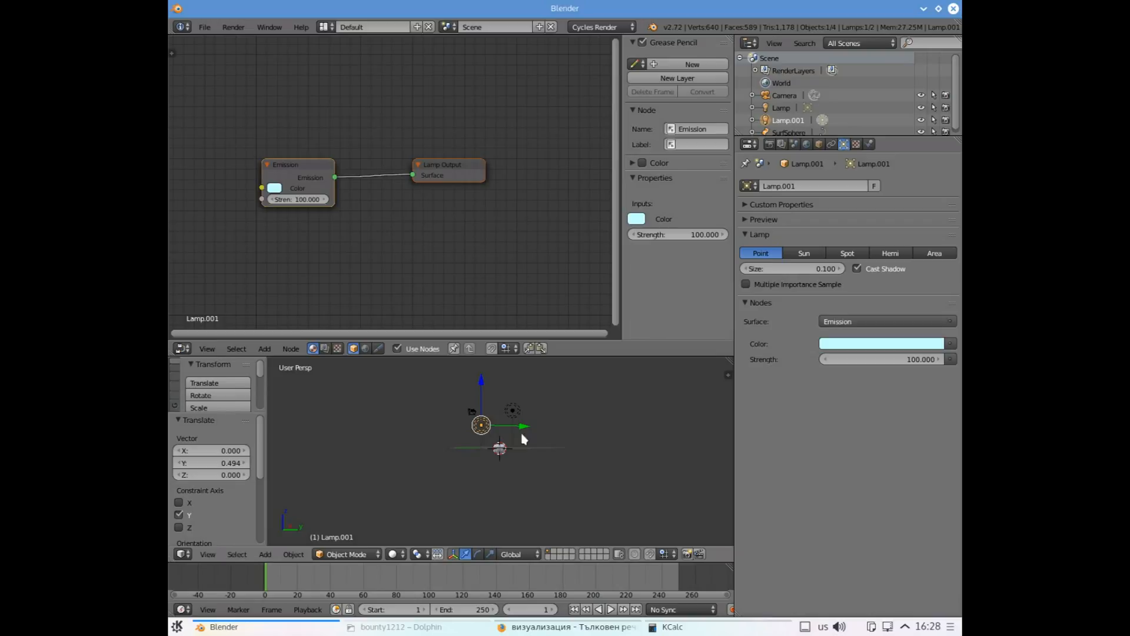
# Move the original white lamp about -2.05 along Z and render the scene
pyautogui.scroll(1, 514, 437)
pyautogui.rightClick(515, 401)
pyautogui.scroll(-2, 511, 382)
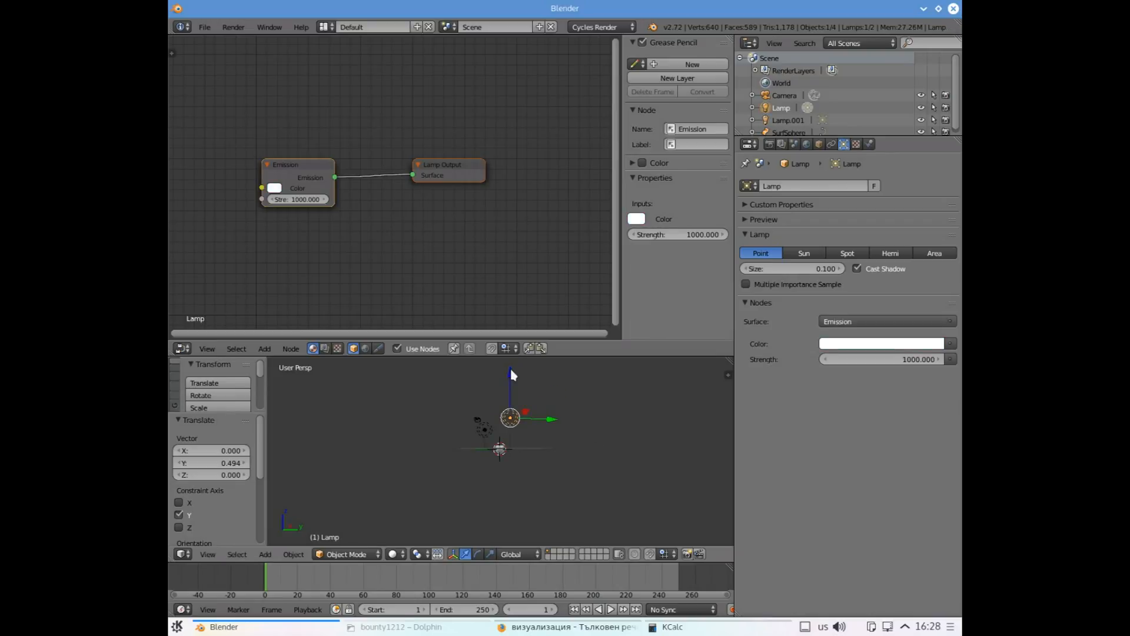
pyautogui.moveTo(510, 374); pyautogui.dragTo(511, 384)
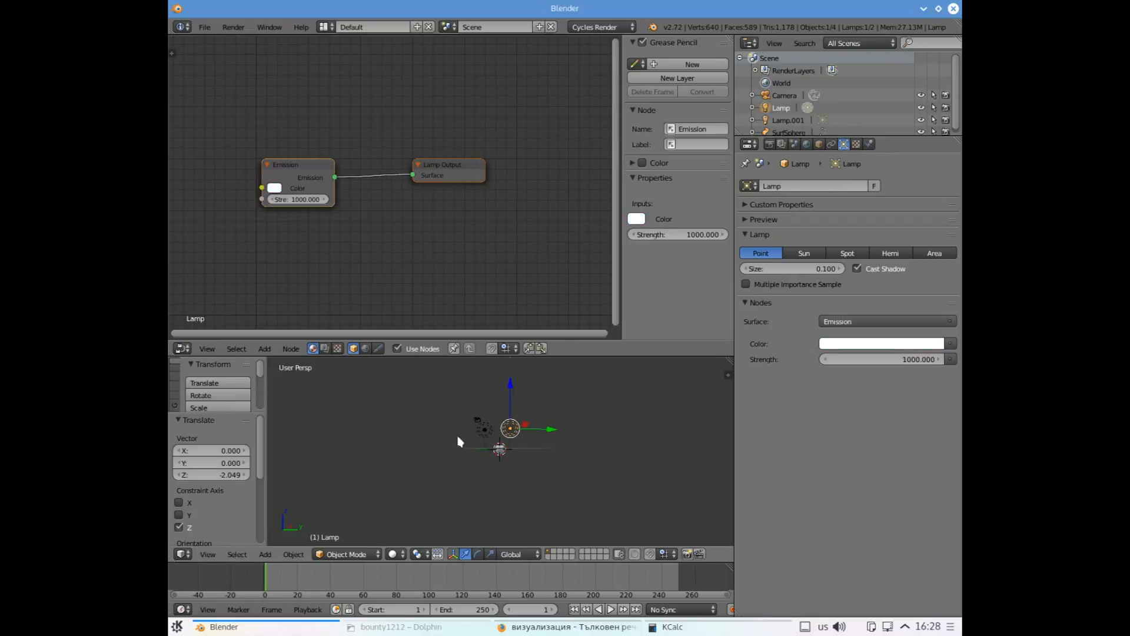
pyautogui.press('F12')
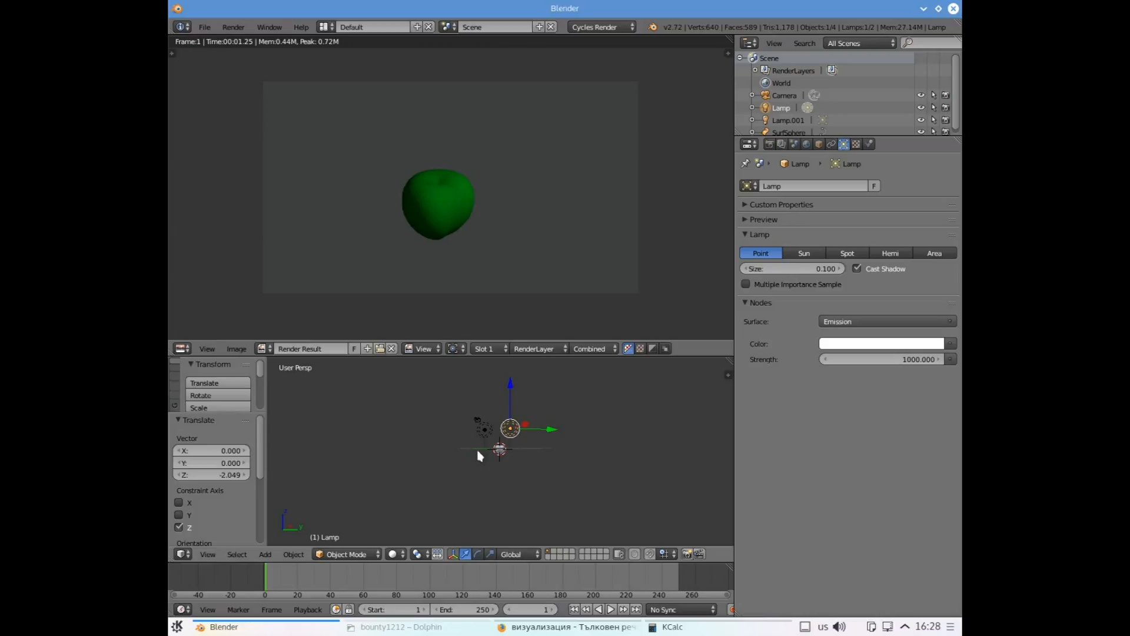
# In the top view, move Lamp.001 about -4.67 along X
pyautogui.rightClick(483, 430)
pyautogui.press('KP_7')
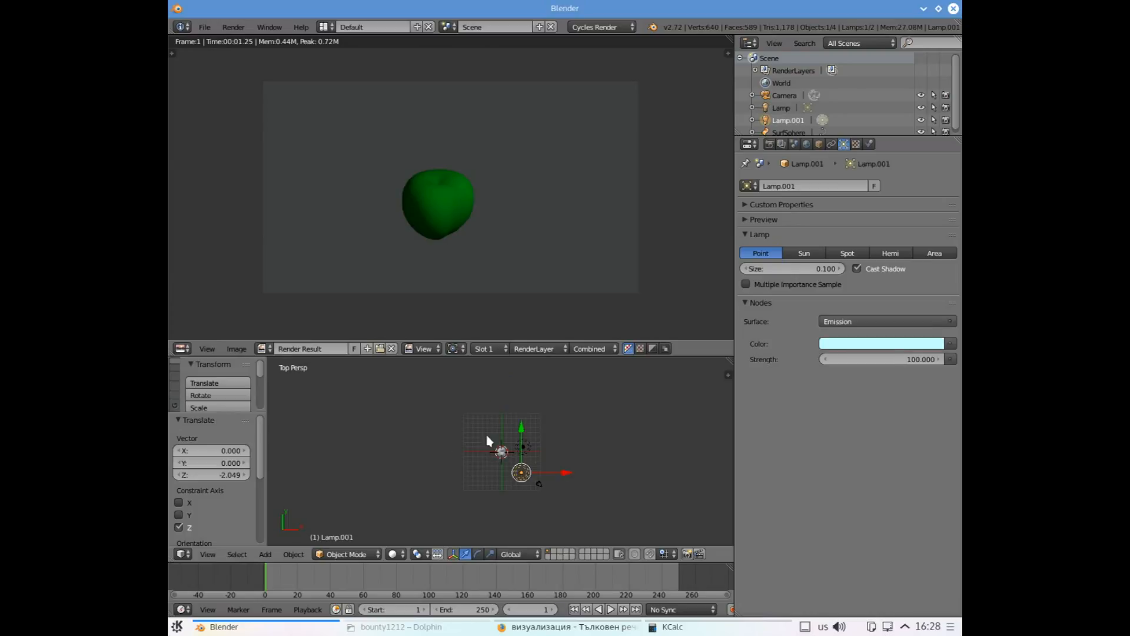
pyautogui.scroll(4, 528, 494)
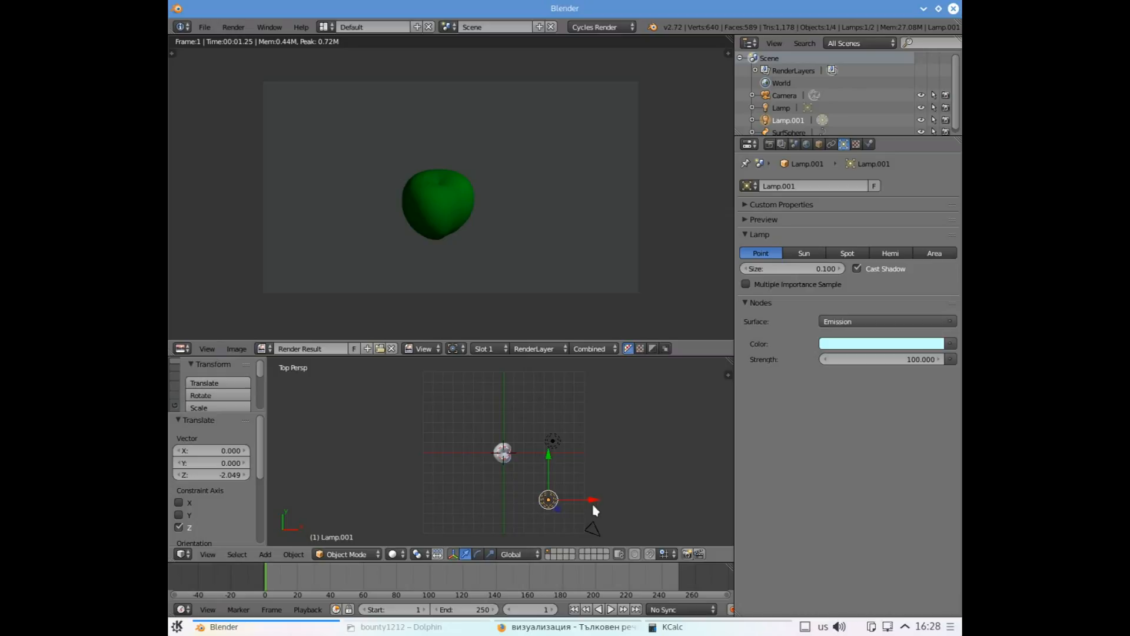
pyautogui.moveTo(597, 505); pyautogui.dragTo(542, 500)
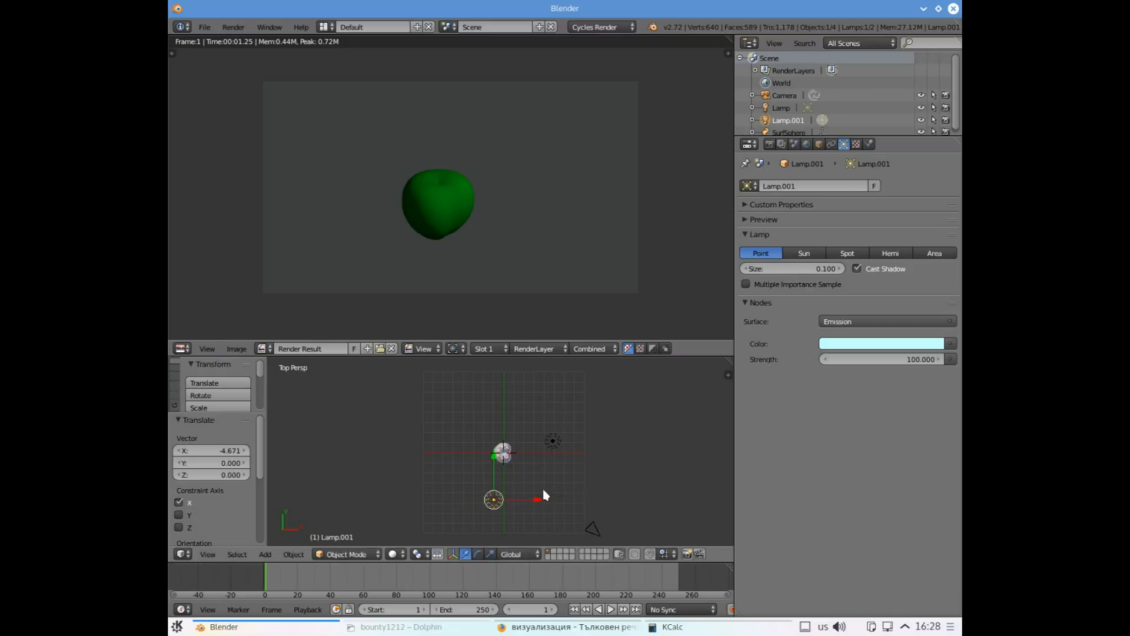
# Move the original lamp about -4.33 along X and 1.83 along Y to place it behind the apple
pyautogui.rightClick(554, 441)
pyautogui.moveTo(607, 446); pyautogui.dragTo(552, 432)
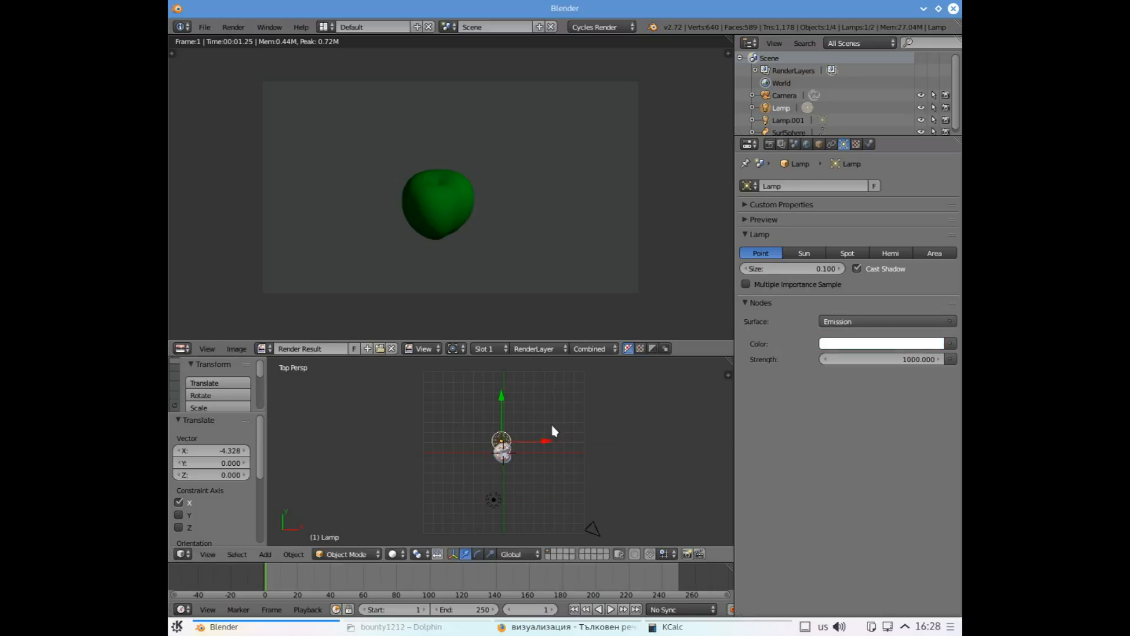
pyautogui.moveTo(503, 399); pyautogui.dragTo(503, 383)
# Move Lamp.001 about 0.9 along X to line it up with the apple, and render the scene before restoring the node editor
pyautogui.rightClick(494, 499)
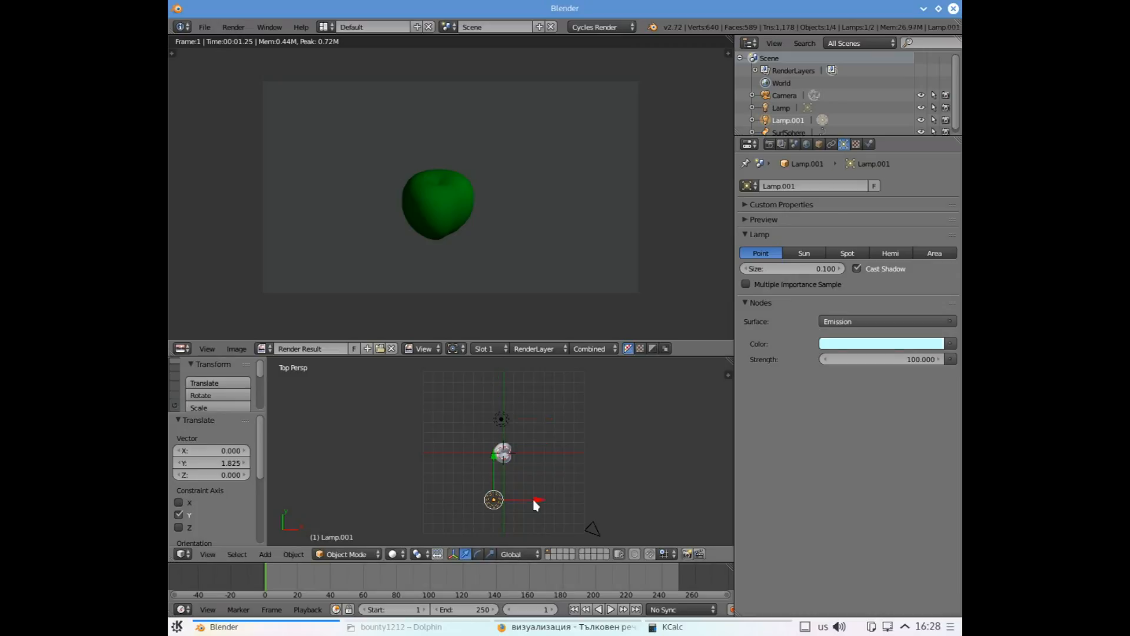
pyautogui.moveTo(538, 503); pyautogui.dragTo(548, 503)
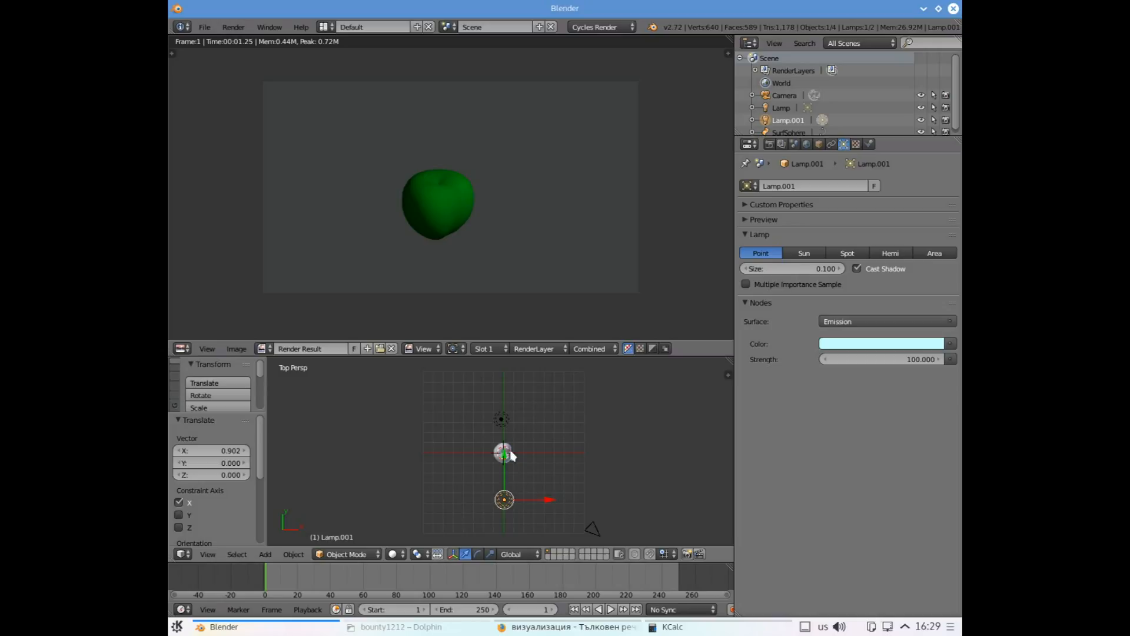
pyautogui.press('F12')
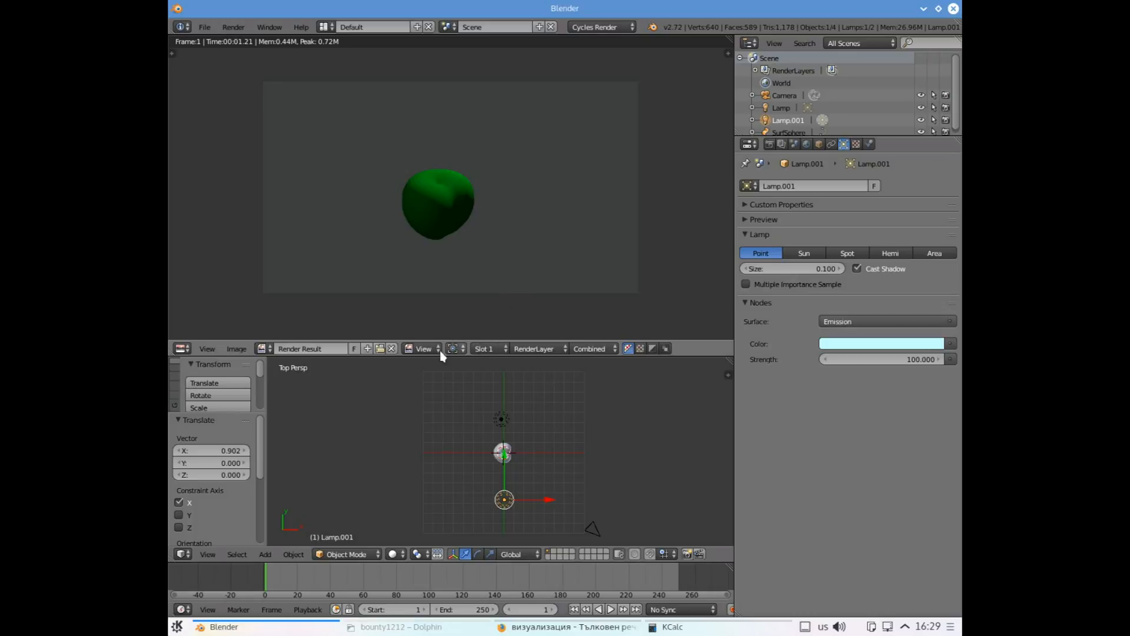
pyautogui.hotkey('shift', 'F3')
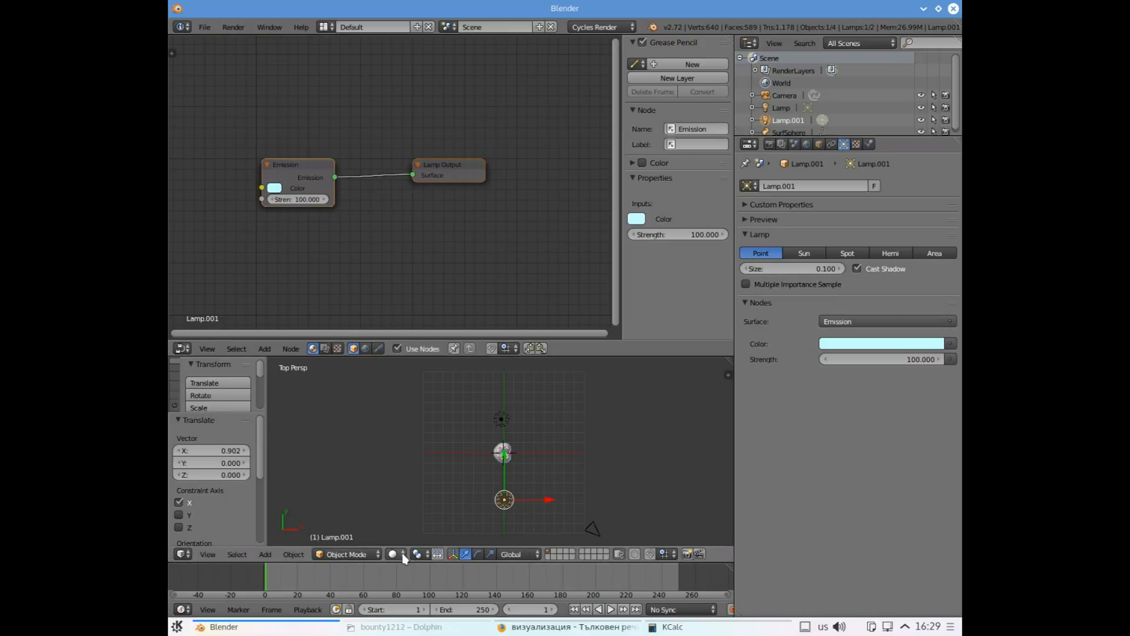
# Split the 3D view into two side-by-side views and hide the tool shelf in the new one
pyautogui.moveTo(728, 369); pyautogui.dragTo(487, 375)
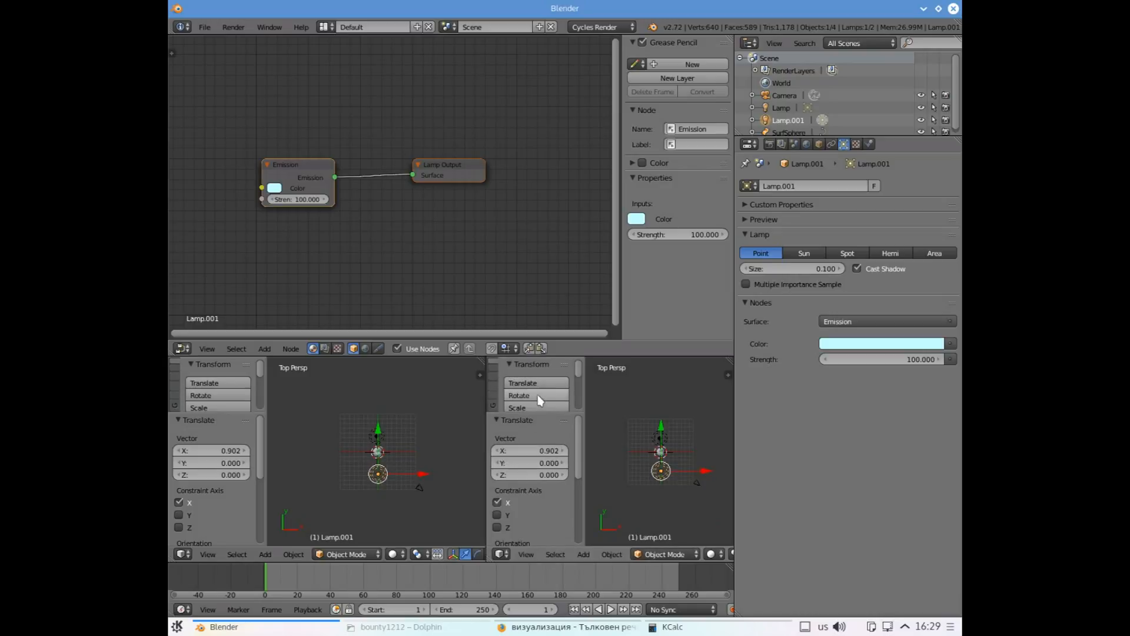
pyautogui.press('t')
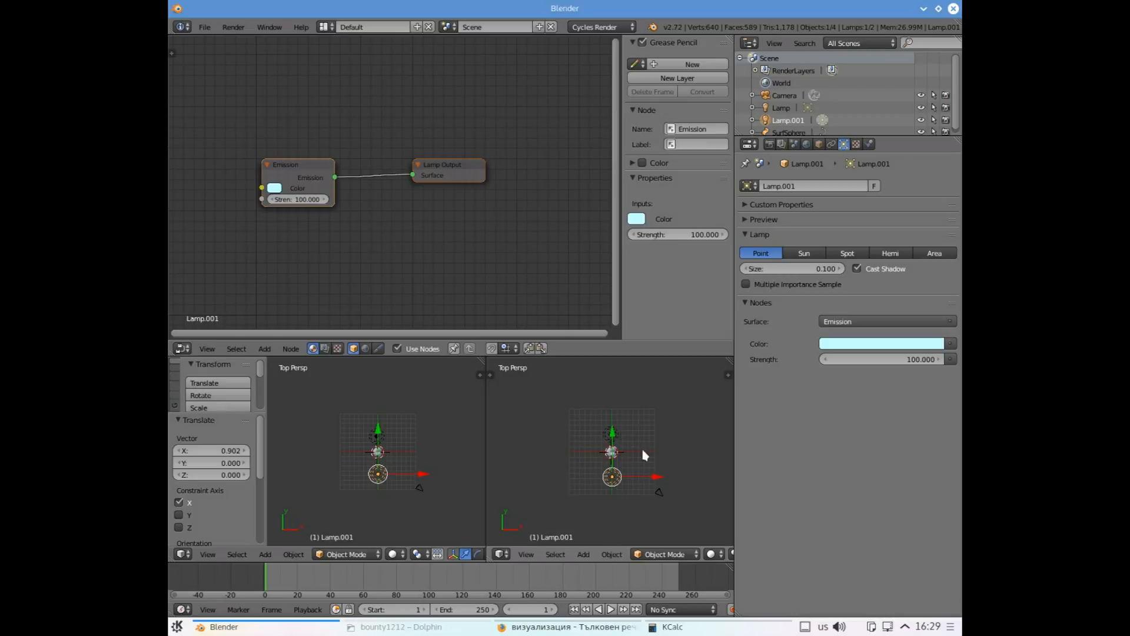
pyautogui.scroll(2, 643, 460)
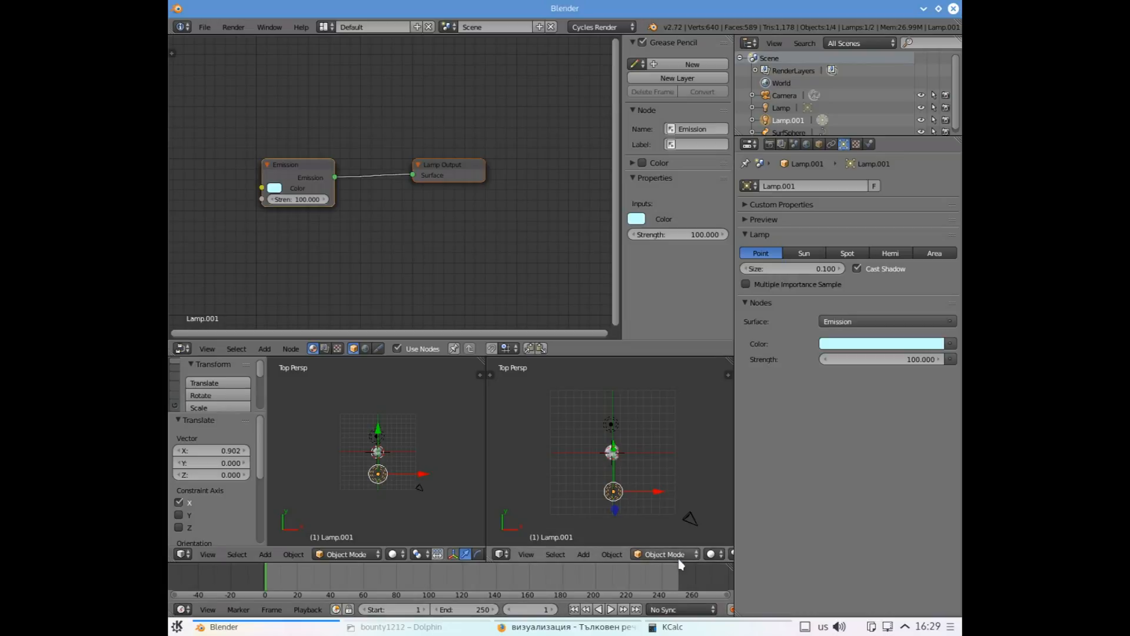
# Switch the second 3D viewport's shading to Rendered and frame the green object closely
pyautogui.scroll(-10, 683, 558)
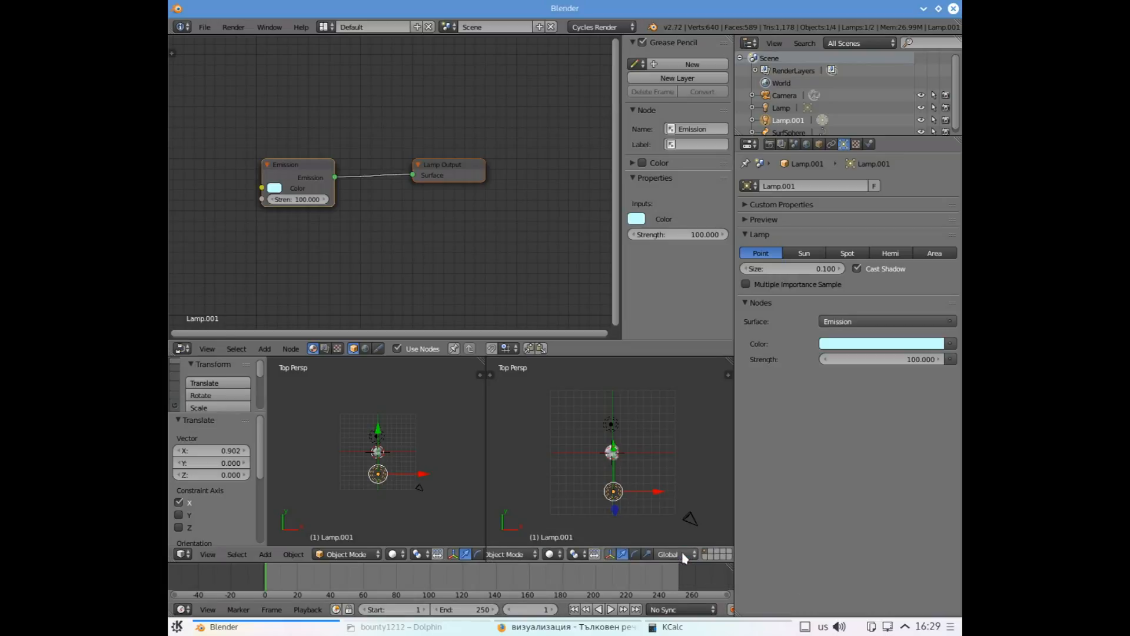
pyautogui.scroll(6, 677, 556)
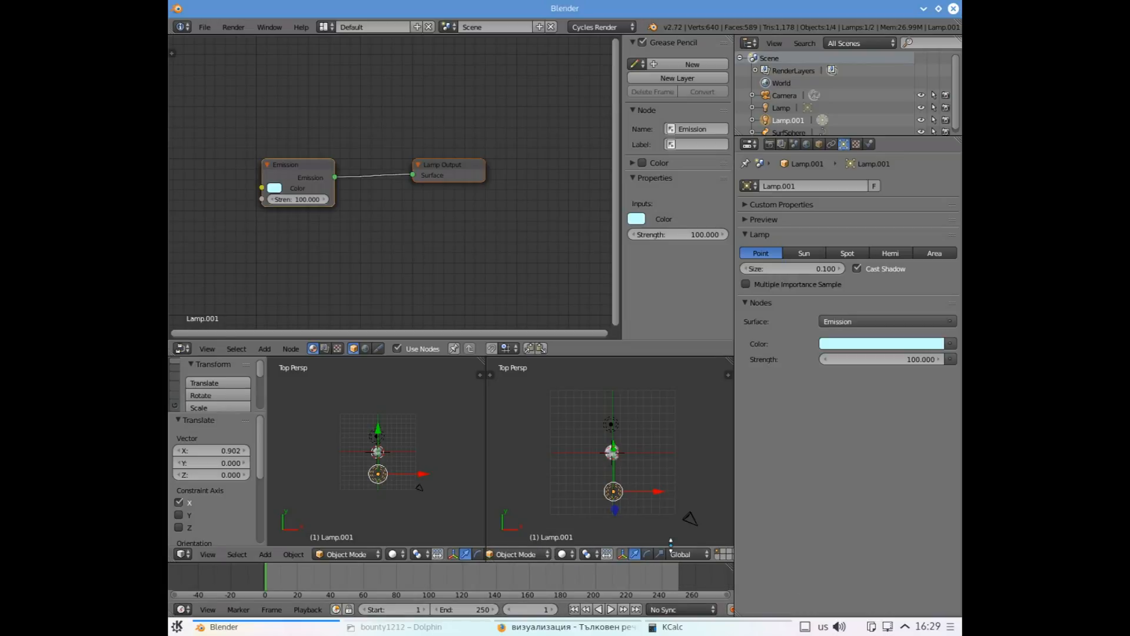
pyautogui.click(564, 554)
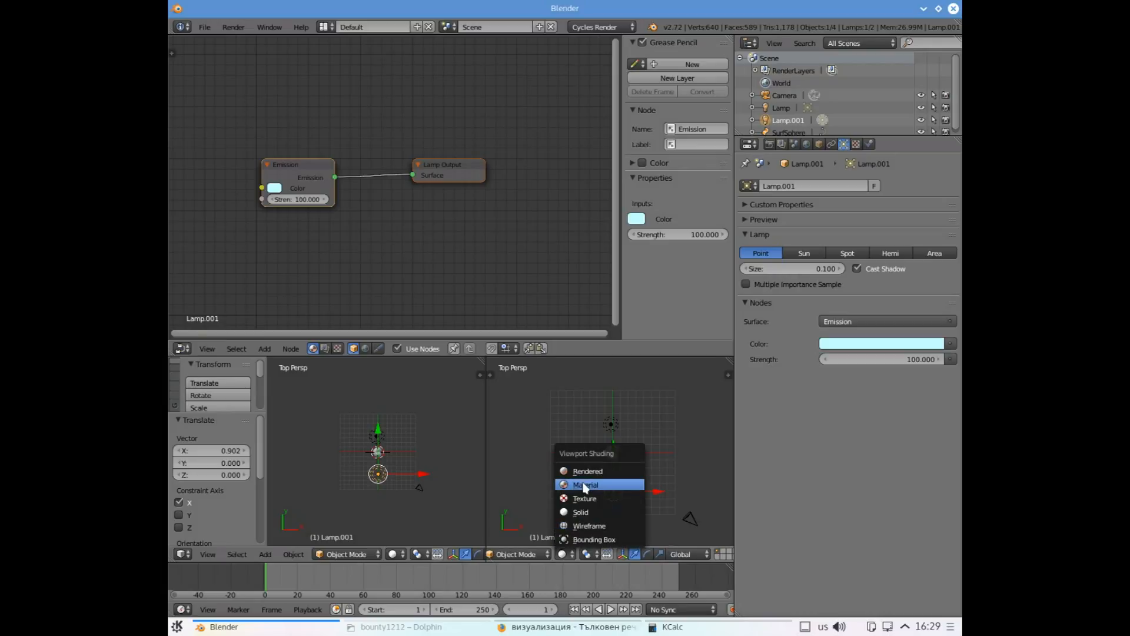
pyautogui.click(584, 472)
pyautogui.scroll(3, 620, 447)
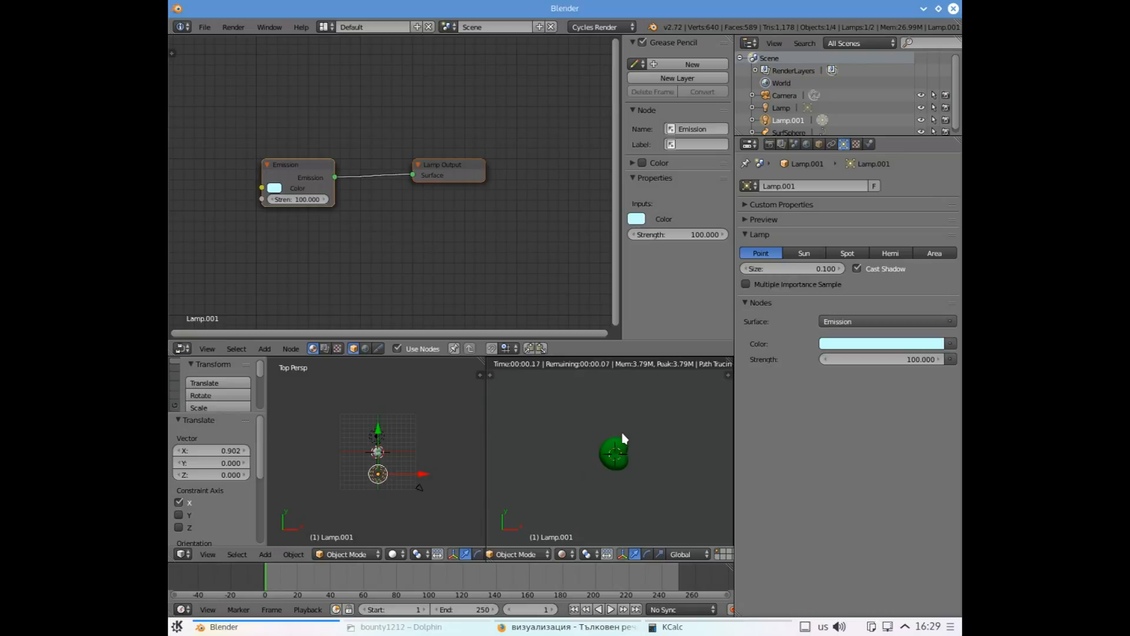
pyautogui.scroll(2, 618, 449)
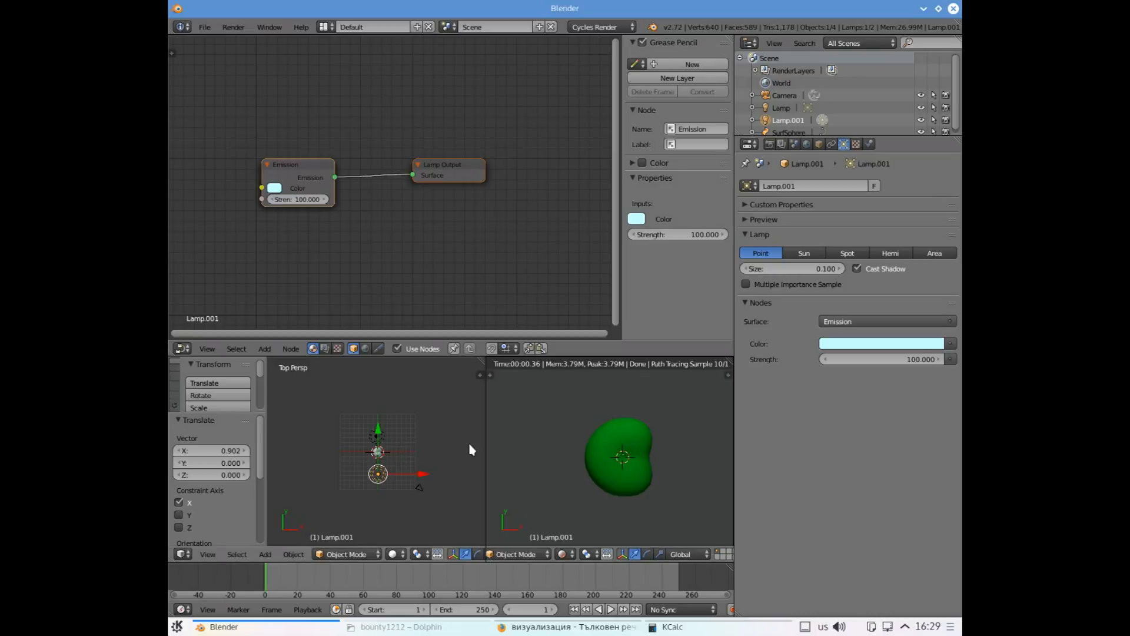
# Examine the rendered object from the front, from the top and from slightly tilted angles
pyautogui.press('KP_1')
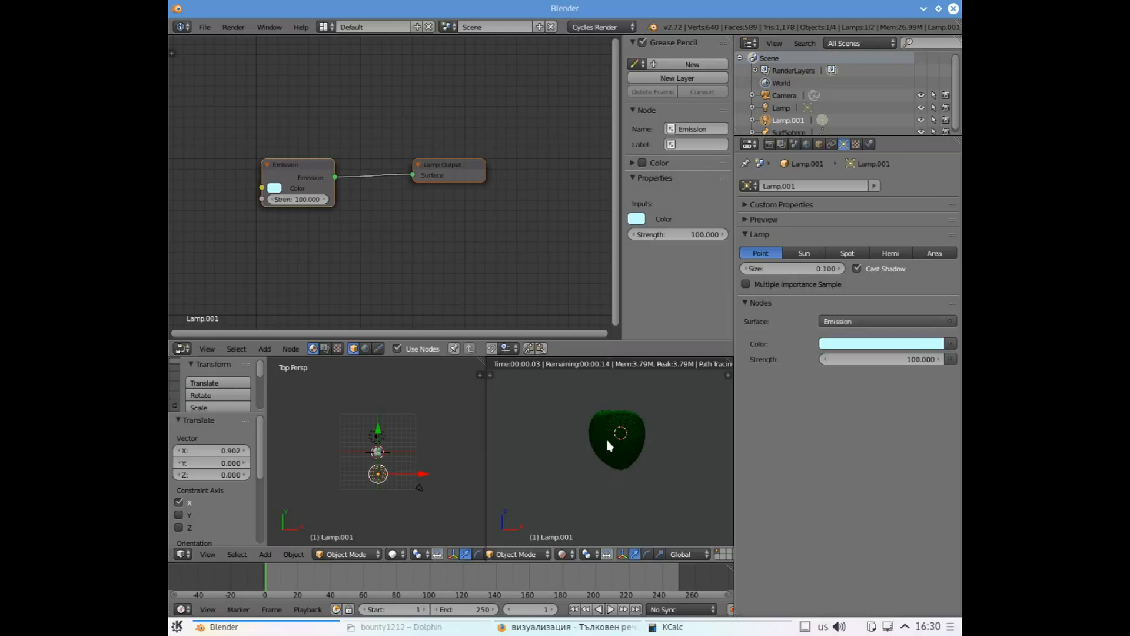
pyautogui.press('KP_7')
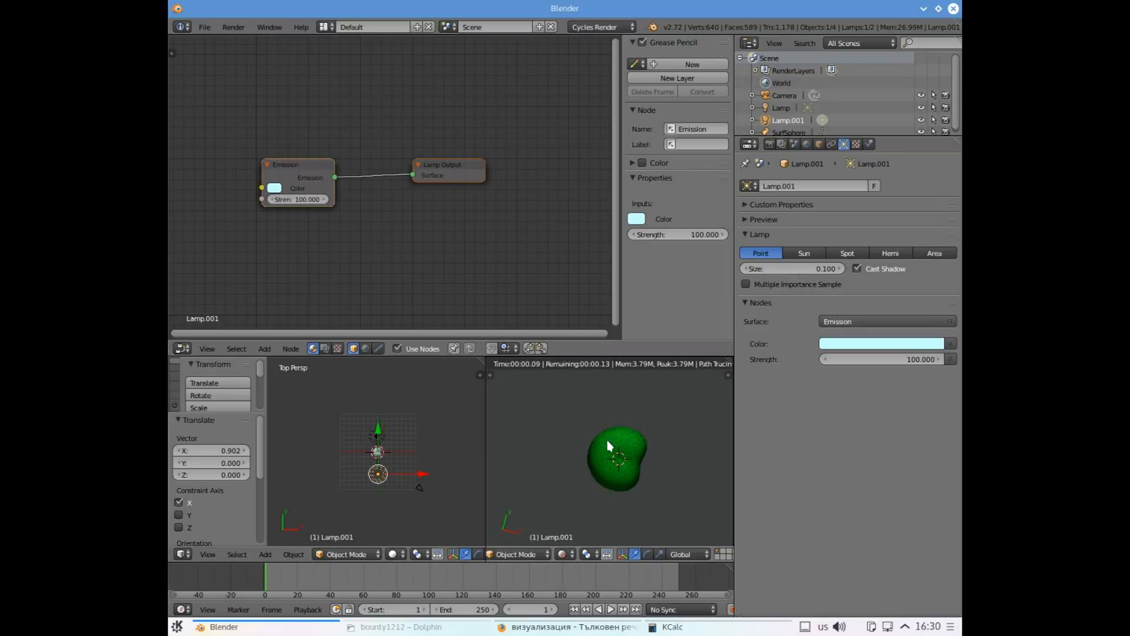
pyautogui.press('KP_7')
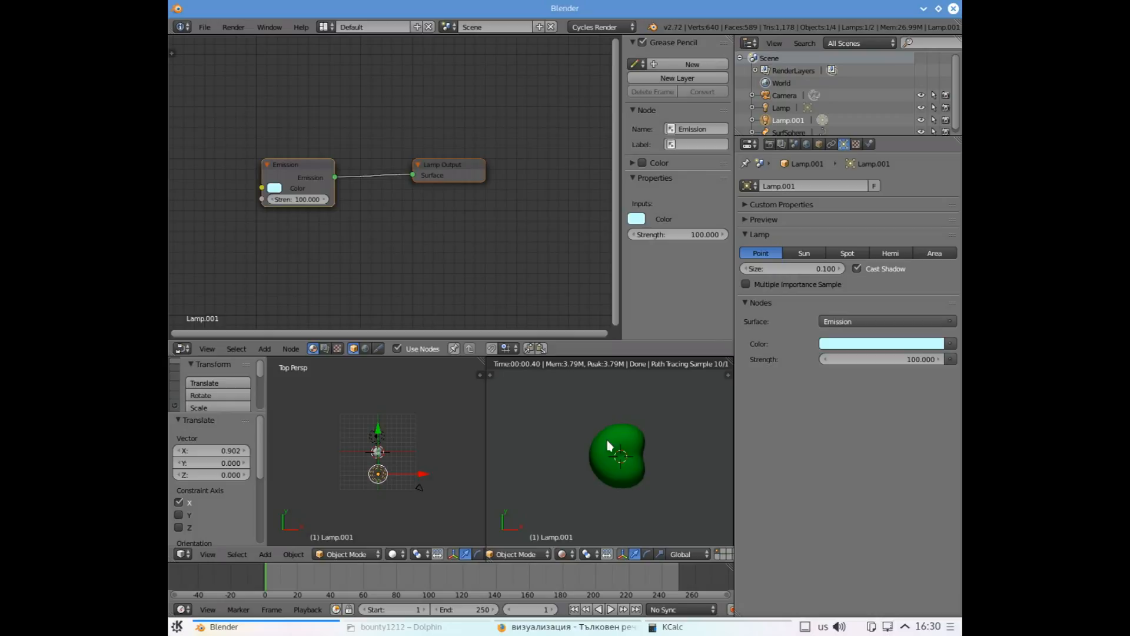
pyautogui.press('ctrl+KP_4')
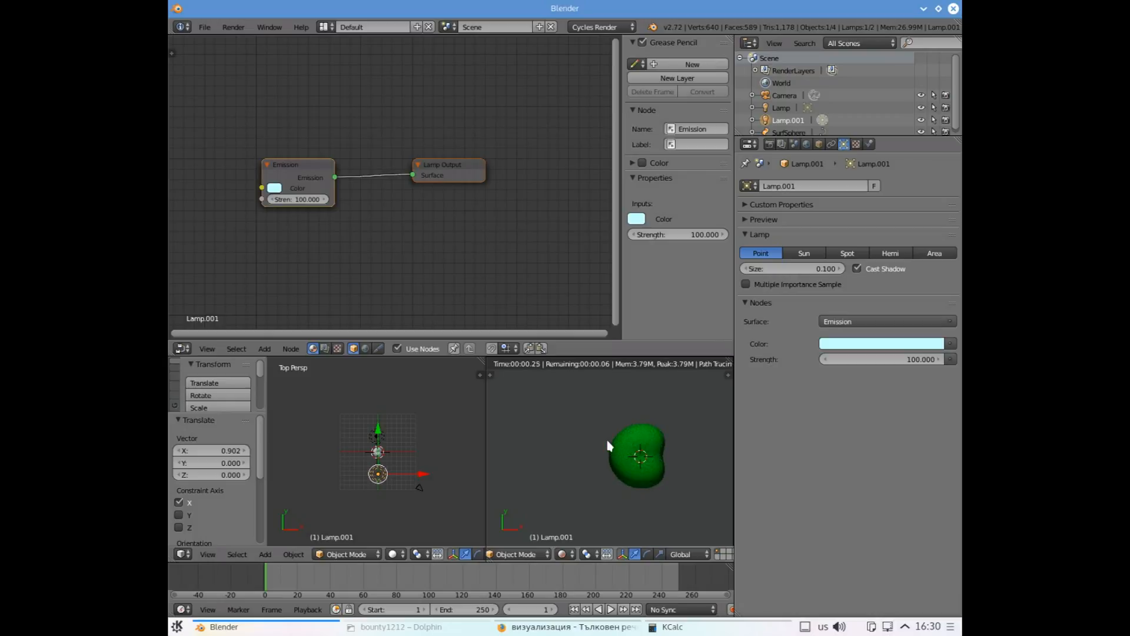
pyautogui.press('ctrl+KP_6')
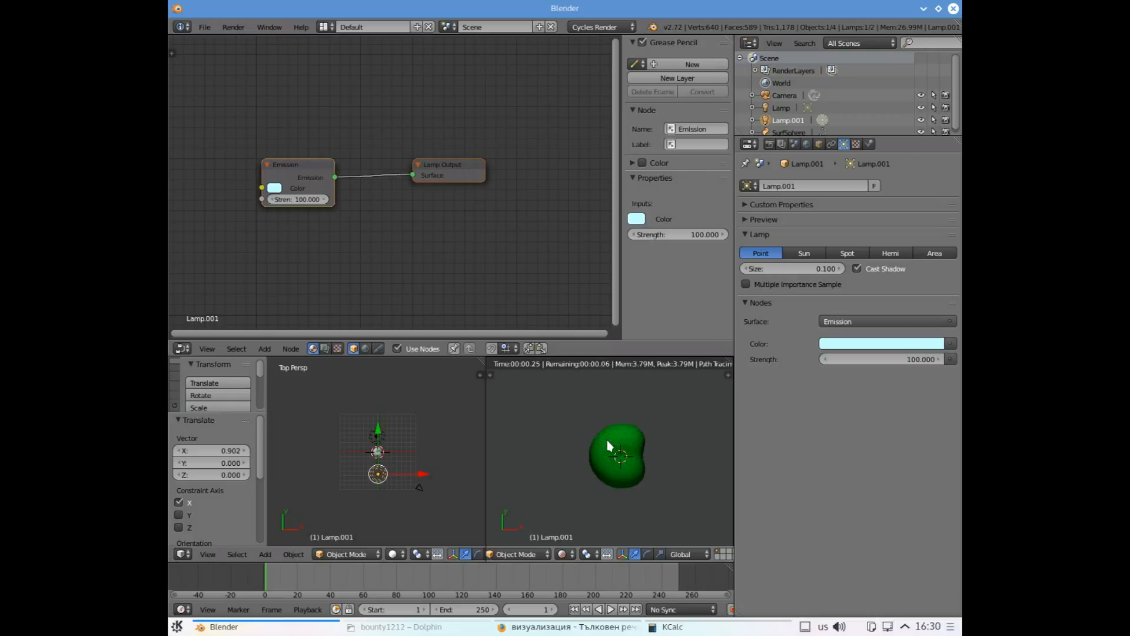
pyautogui.press('ctrl+KP_2')
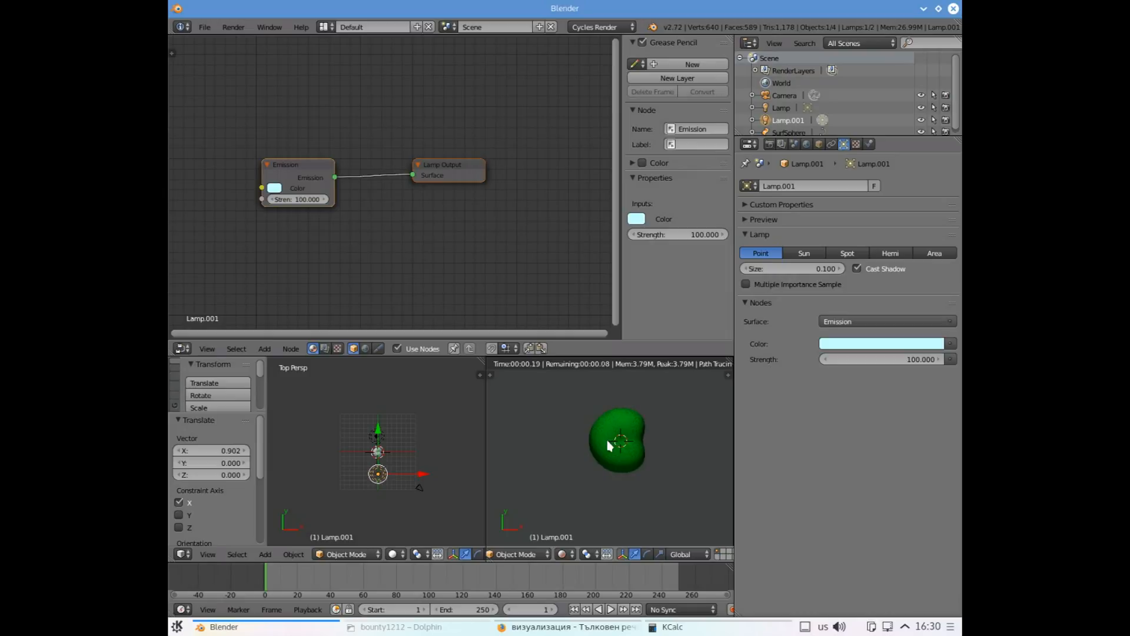
pyautogui.press('ctrl+KP_8')
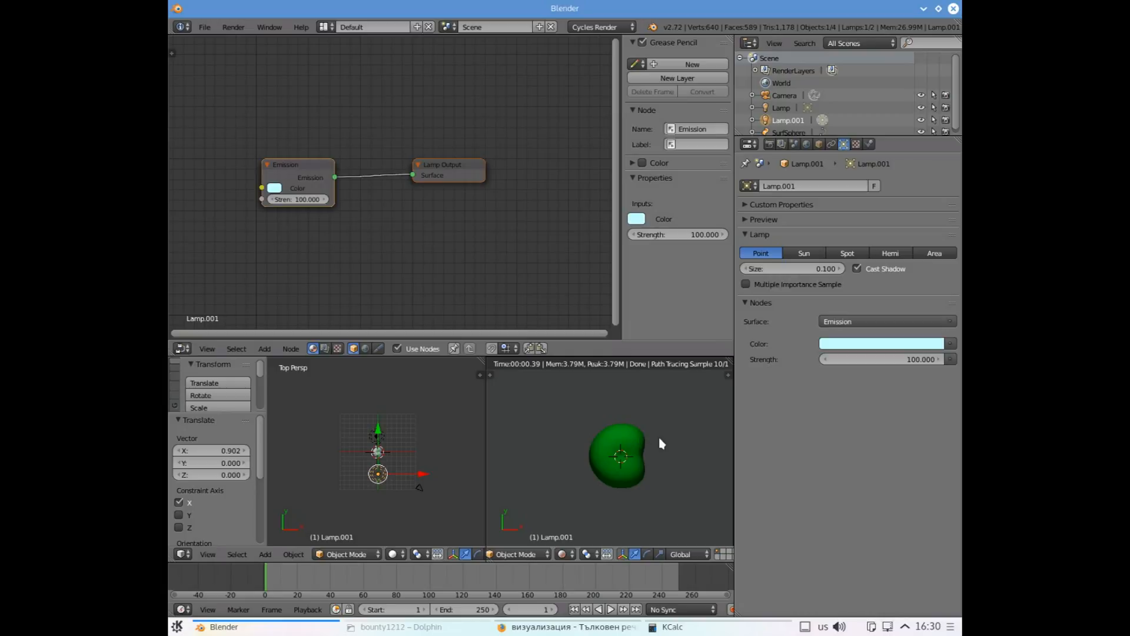
pyautogui.press('KP_1')
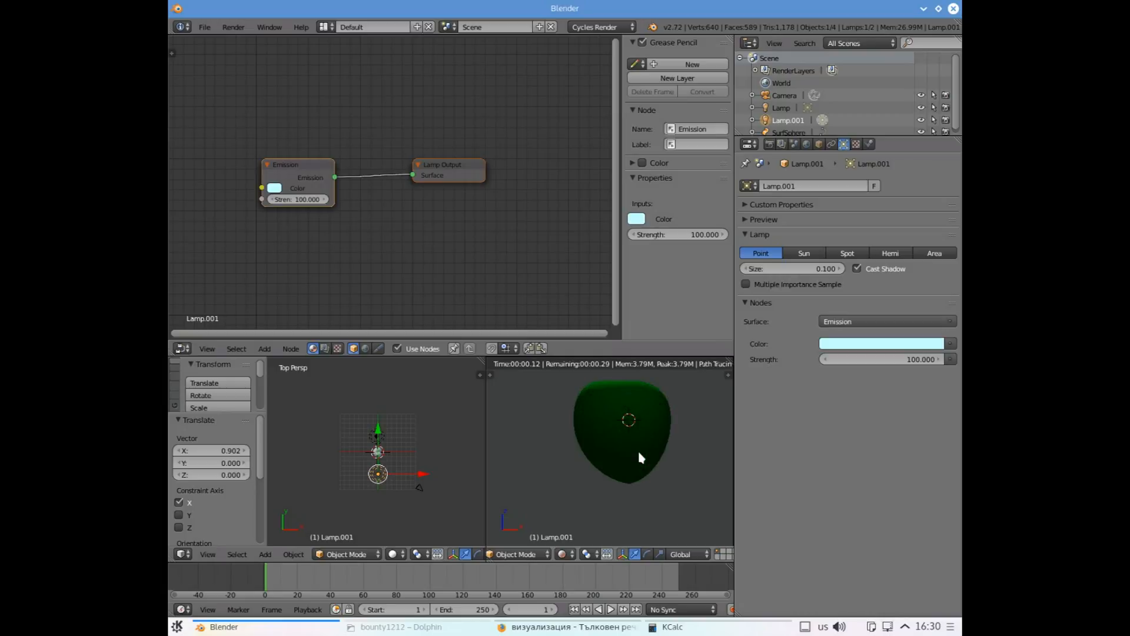
pyautogui.press('KP_2')
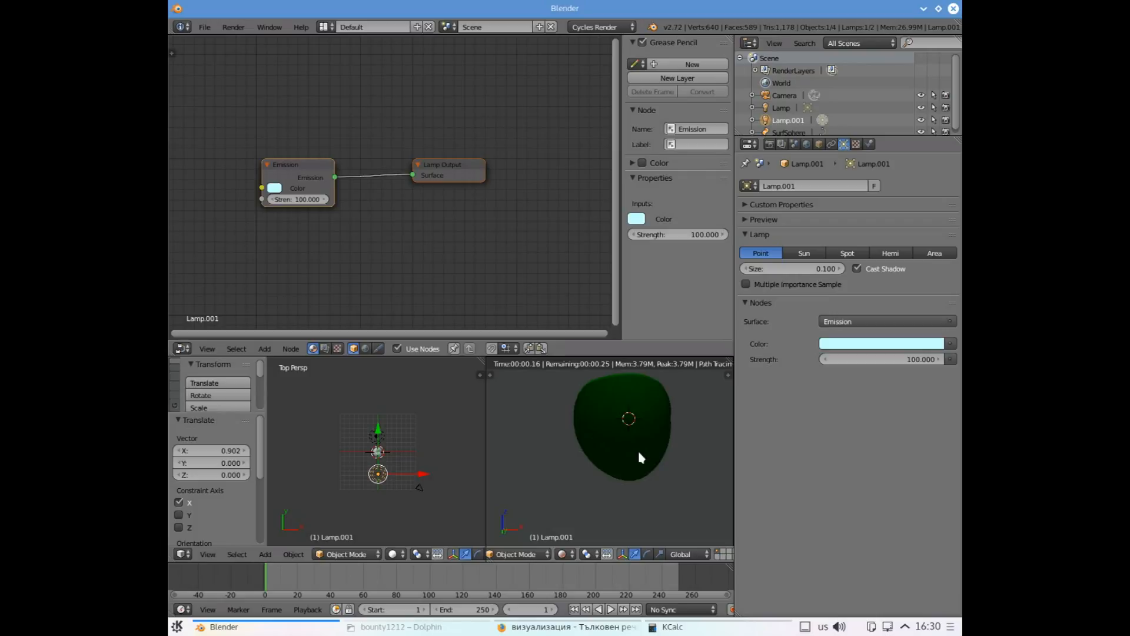
pyautogui.press('KP_8')
pyautogui.press('KP_8')
pyautogui.press('KP_8')
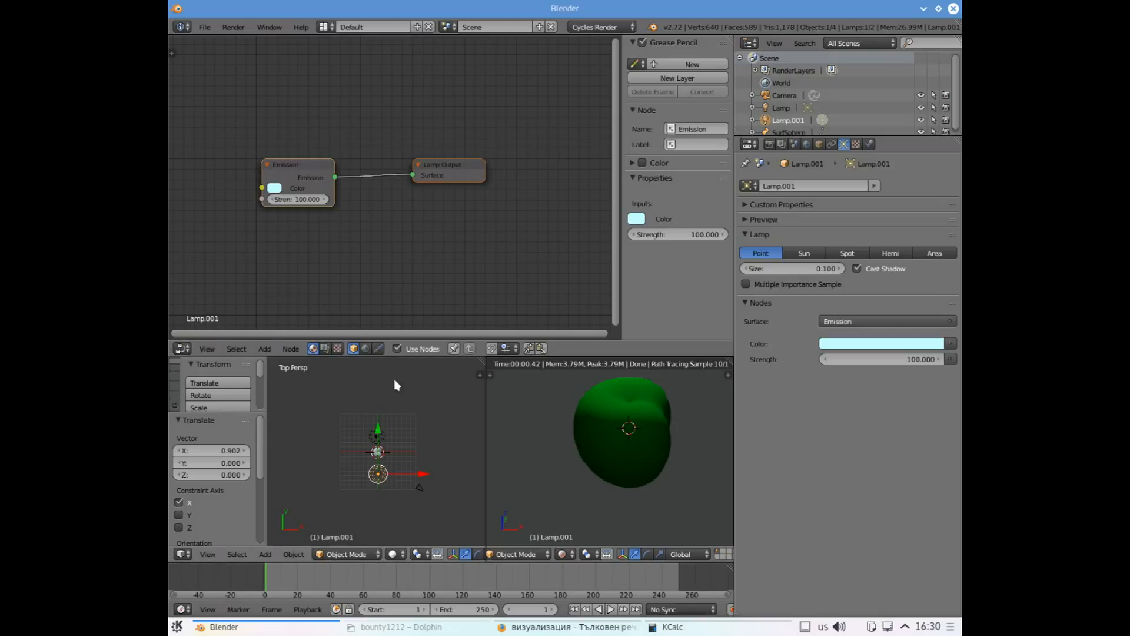
# Move Lamp.001 about -3.02 units along the X axis, using the top view
pyautogui.moveTo(400, 432); pyautogui.dragTo(394, 451, button='middle')
pyautogui.press('KP_1')
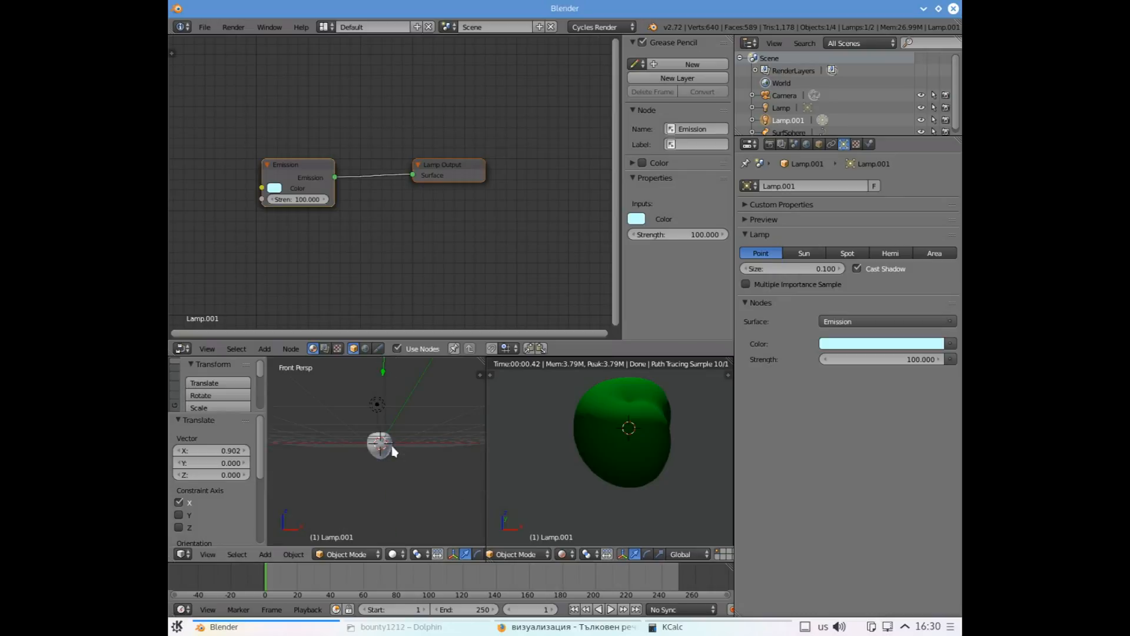
pyautogui.press('KP_4')
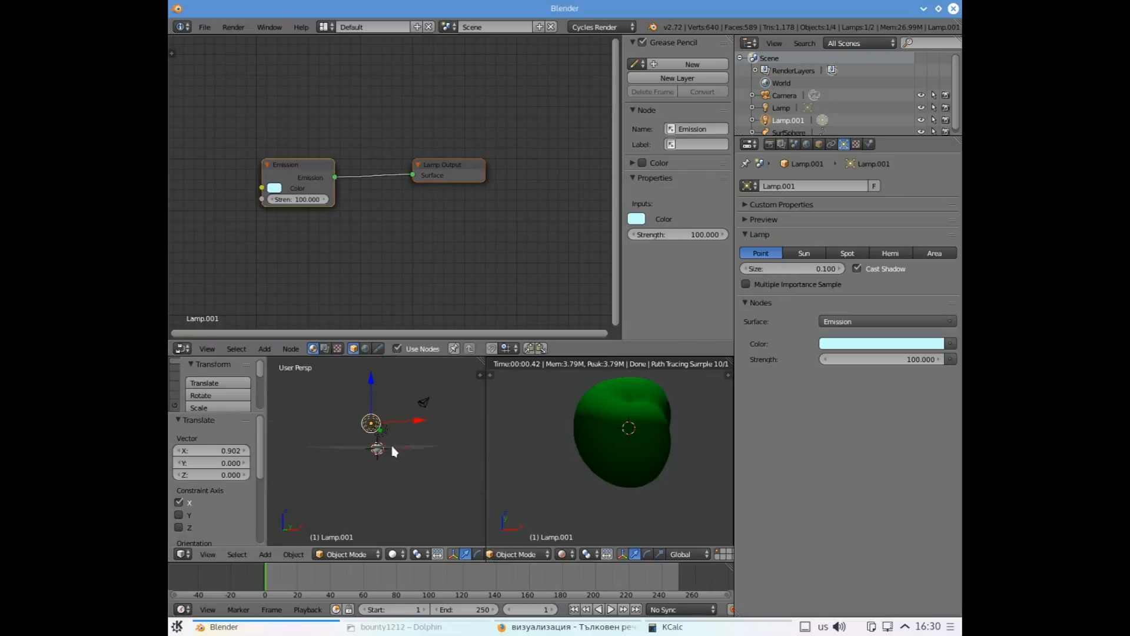
pyautogui.press('KP_4')
pyautogui.press('KP_4')
pyautogui.press('KP_4')
pyautogui.press('KP_4')
pyautogui.press('KP_4')
pyautogui.press('KP_4')
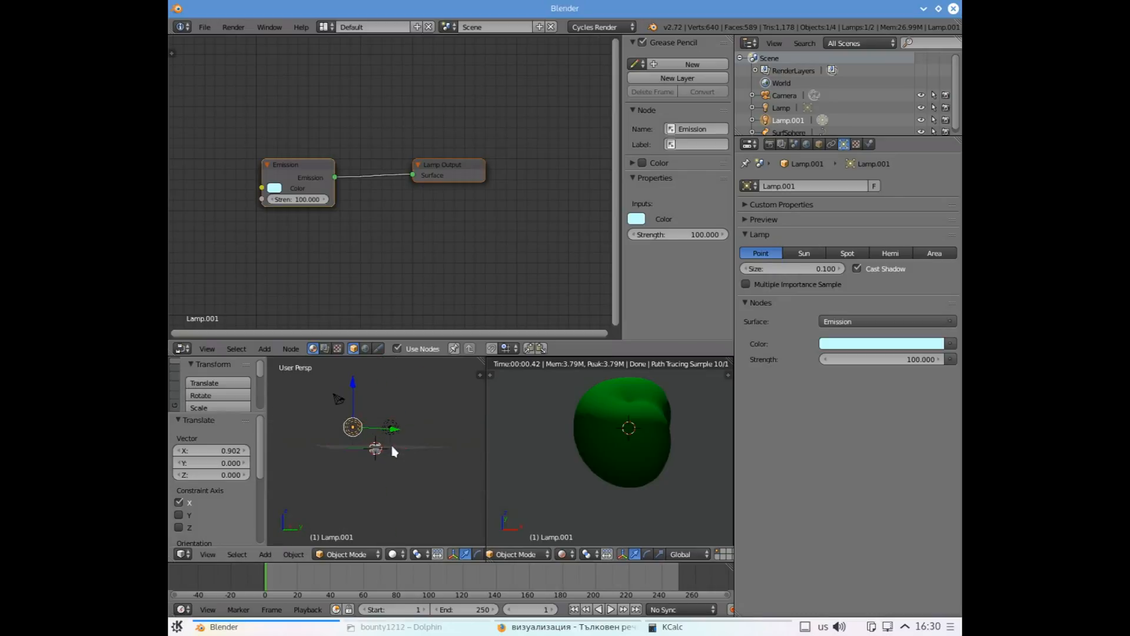
pyautogui.press('KP_7')
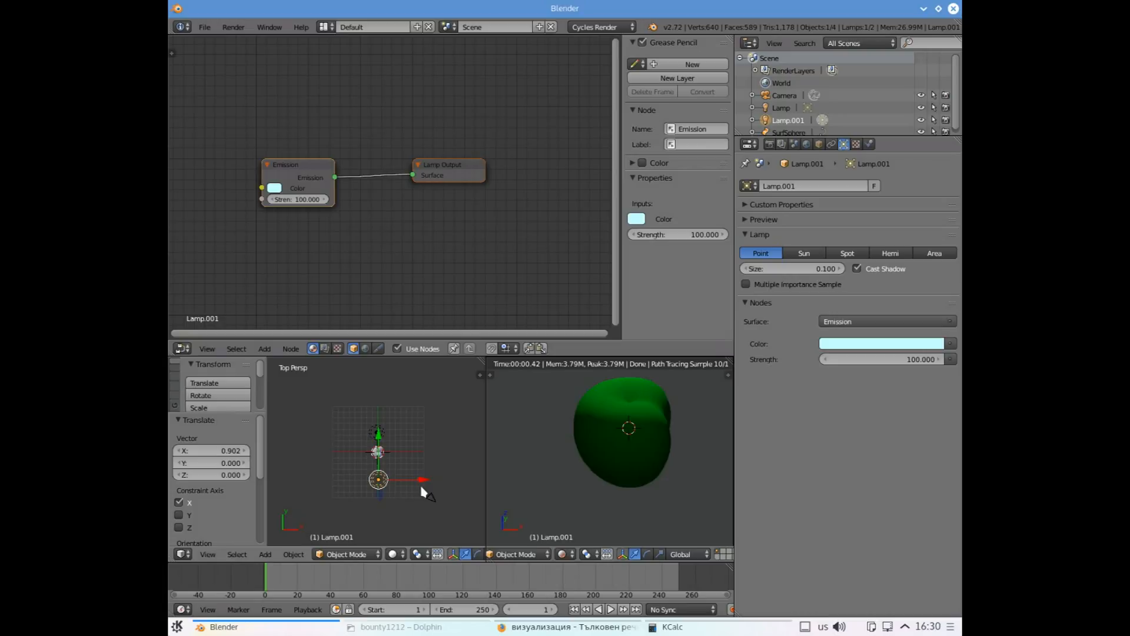
pyautogui.moveTo(428, 487); pyautogui.dragTo(400, 441)
# Move the object Lamp about 5.16 units along X and about 1.24 units along Y
pyautogui.rightClick(377, 433)
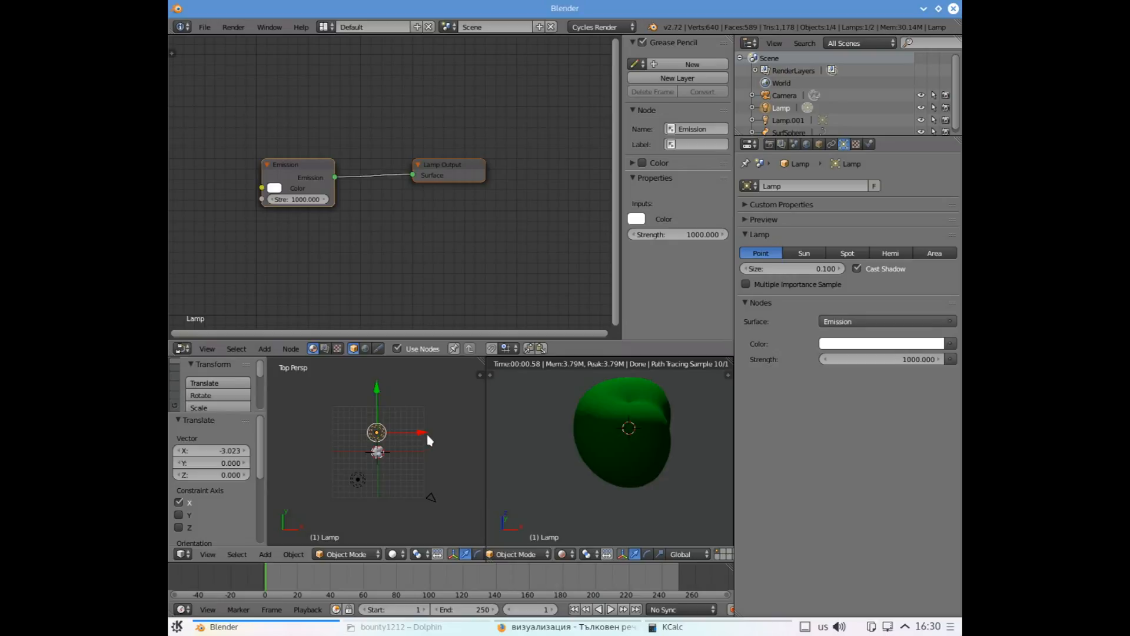
pyautogui.moveTo(429, 438); pyautogui.dragTo(465, 437)
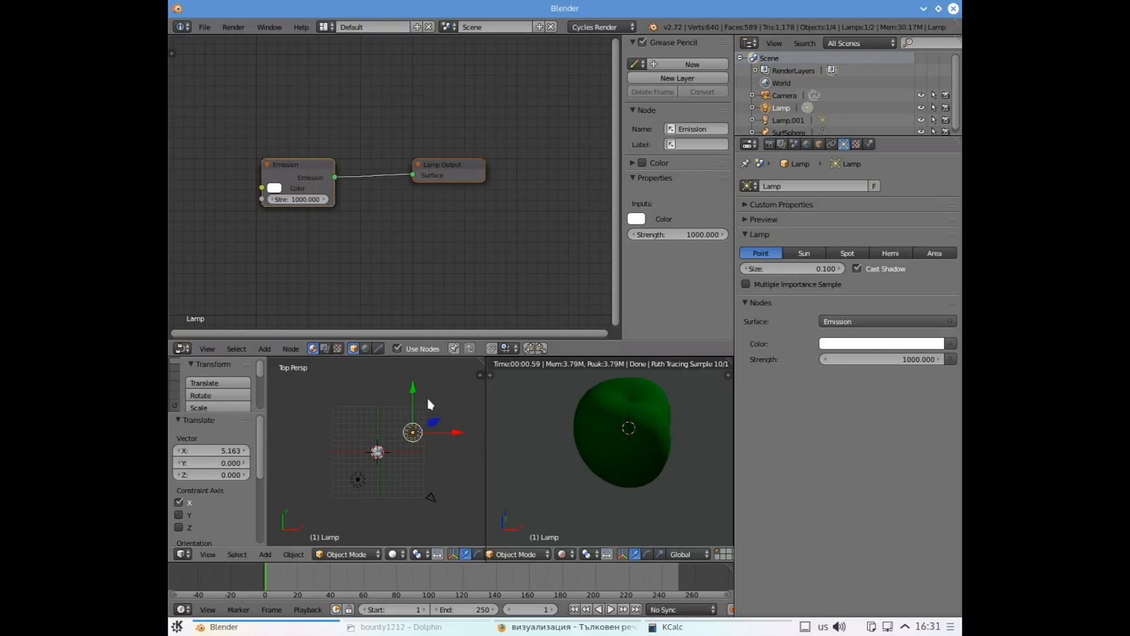
pyautogui.moveTo(416, 385); pyautogui.dragTo(415, 376)
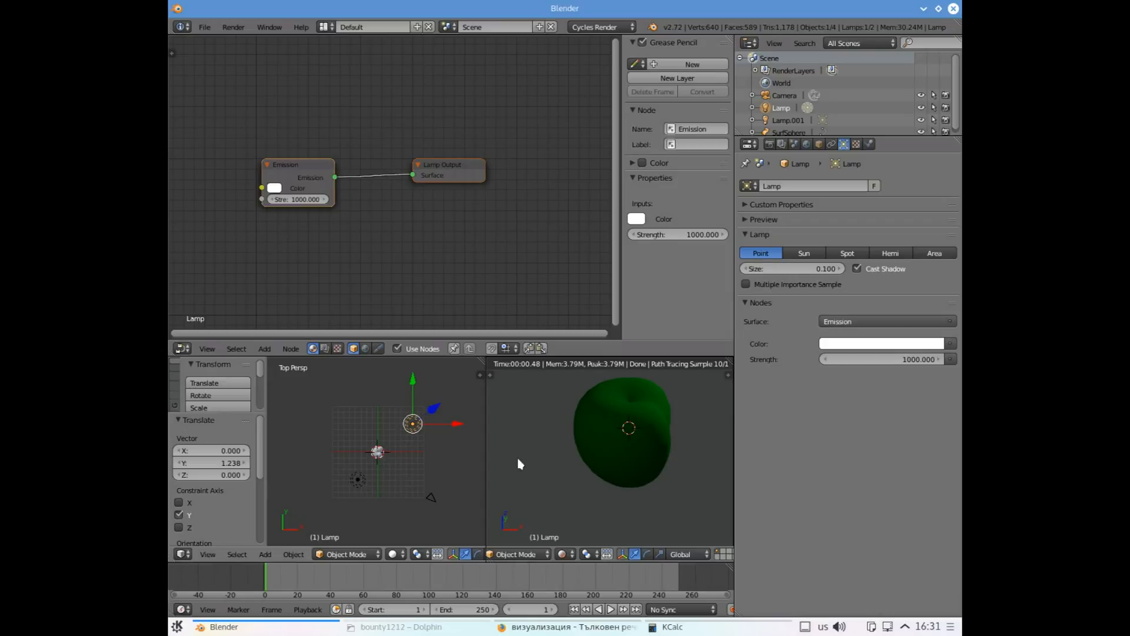
# Try an emission strength of 1000 on Lamp.001, and settle on 500
pyautogui.rightClick(358, 479)
pyautogui.click(907, 359)
pyautogui.write('10')
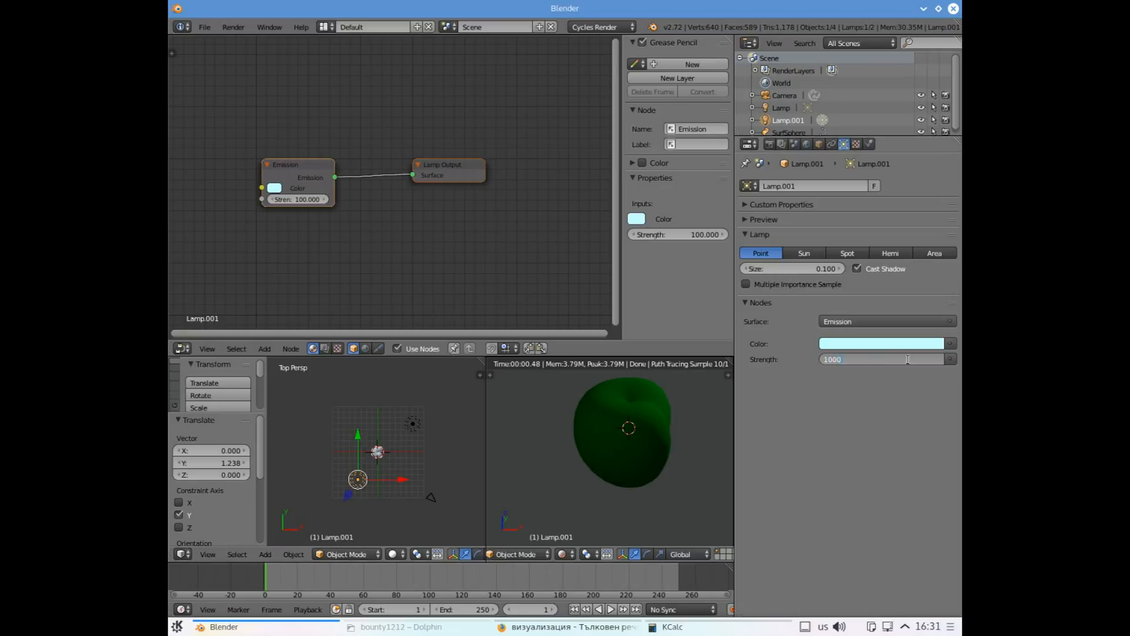
pyautogui.write('00')
pyautogui.press('Return')
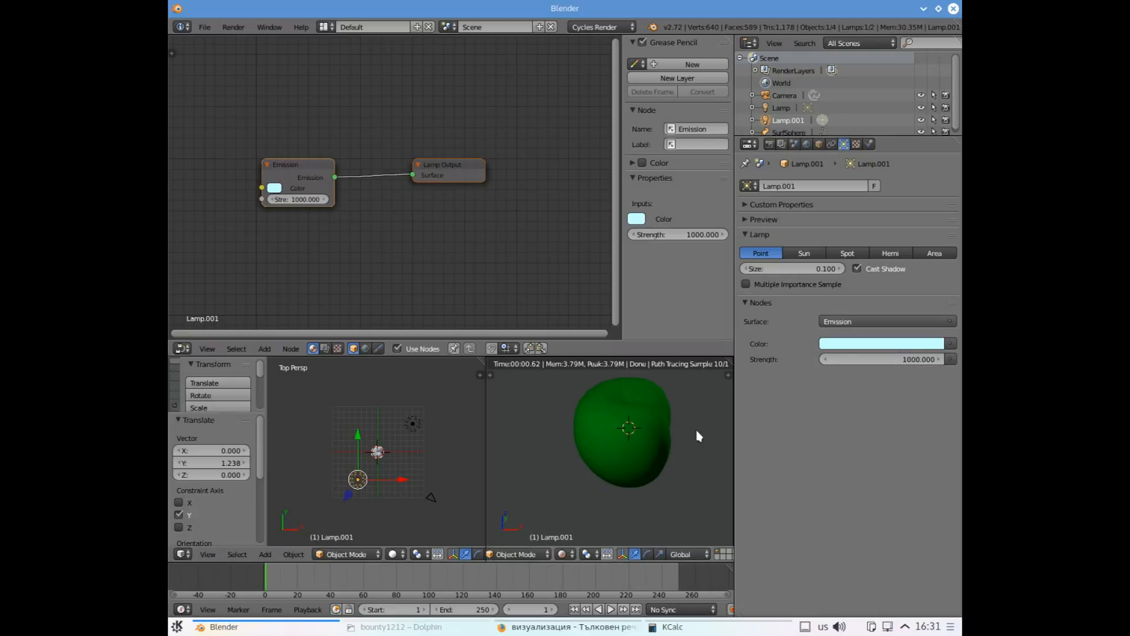
pyautogui.click(910, 359)
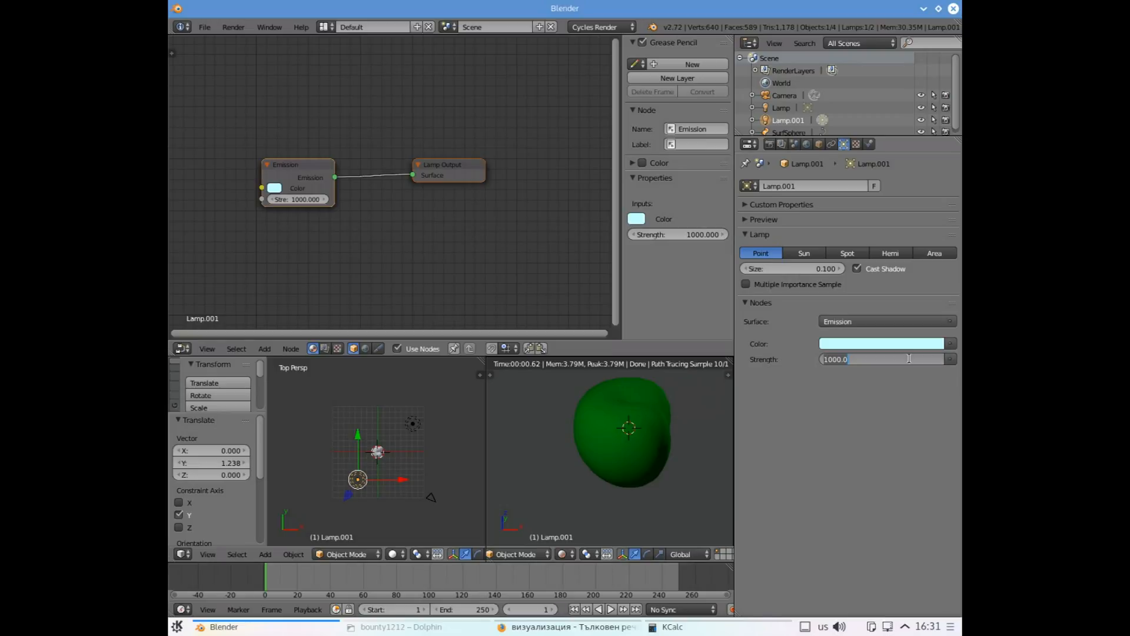
pyautogui.write('500')
pyautogui.press('Return')
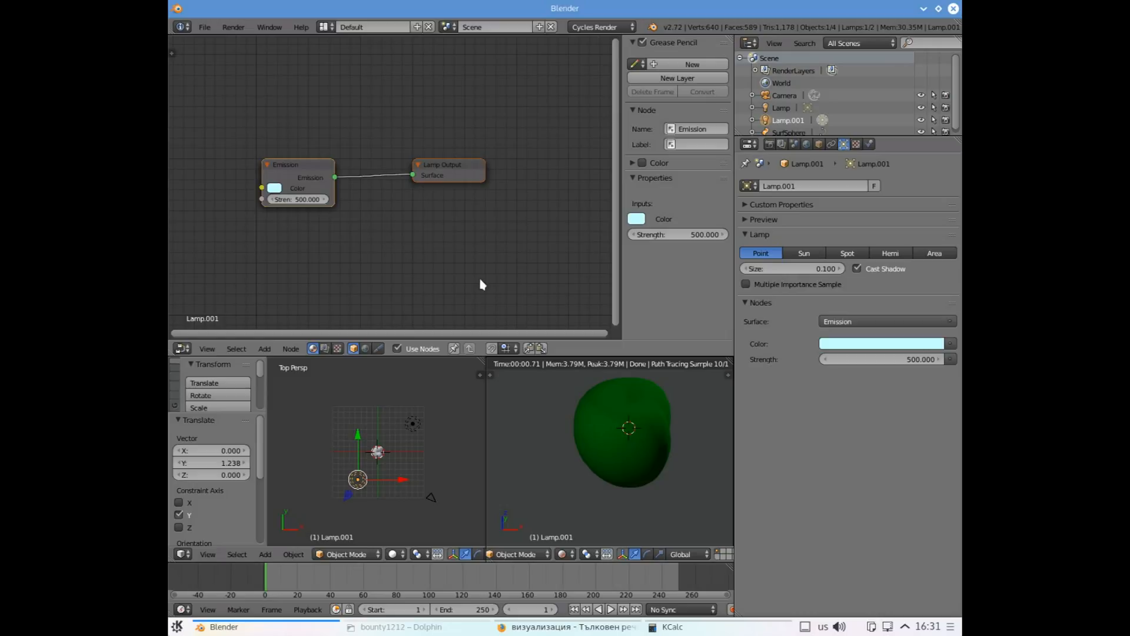
pyautogui.scroll(1, 653, 451)
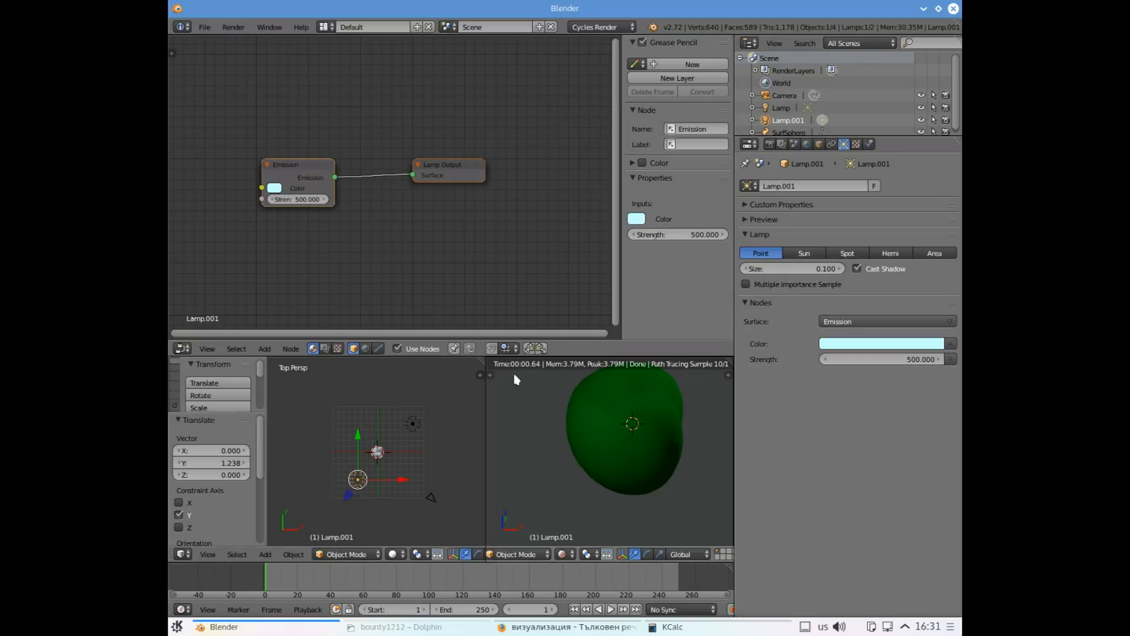
# Disconnect the Glossy BSDF node from the Material Output's Displacement input in SurfSphere's material
pyautogui.rightClick(378, 451)
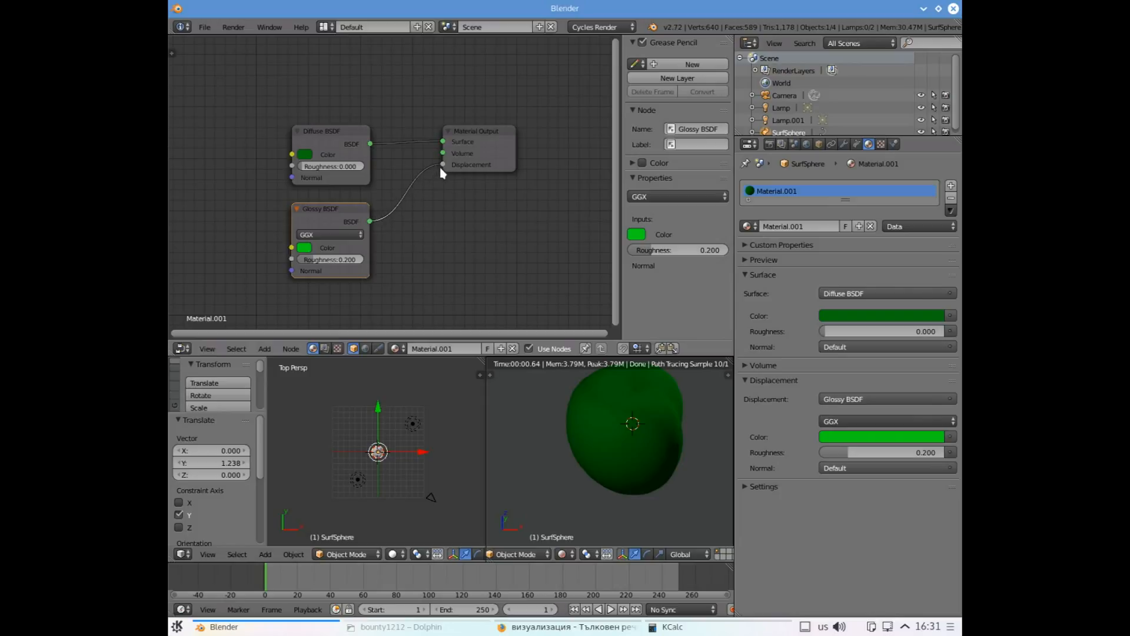
pyautogui.moveTo(443, 171); pyautogui.dragTo(421, 225)
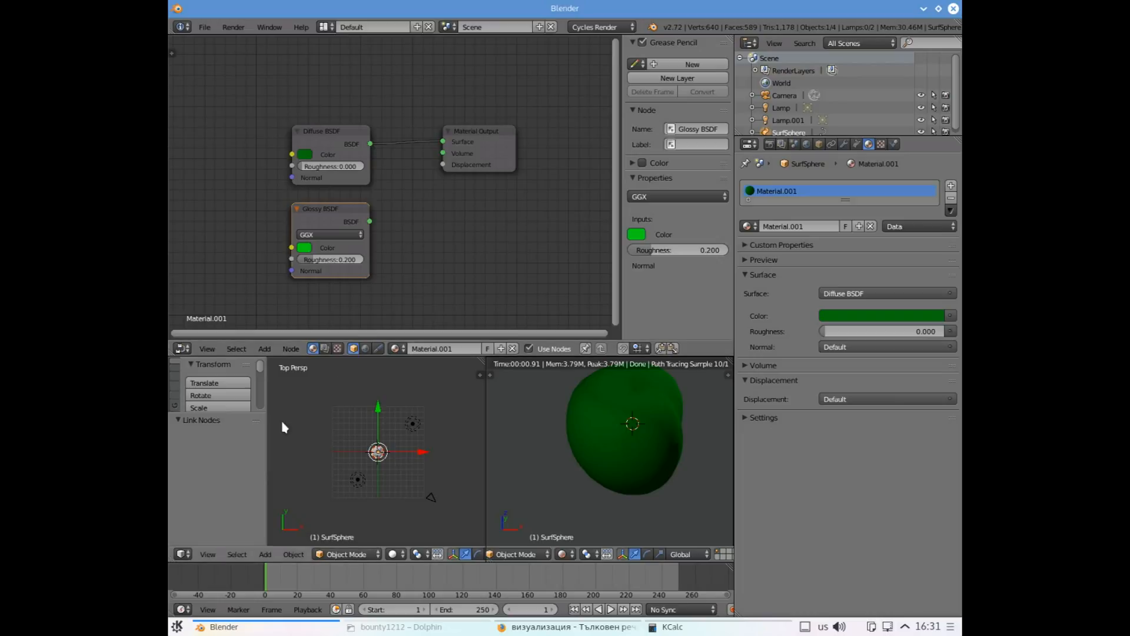
pyautogui.click(266, 350)
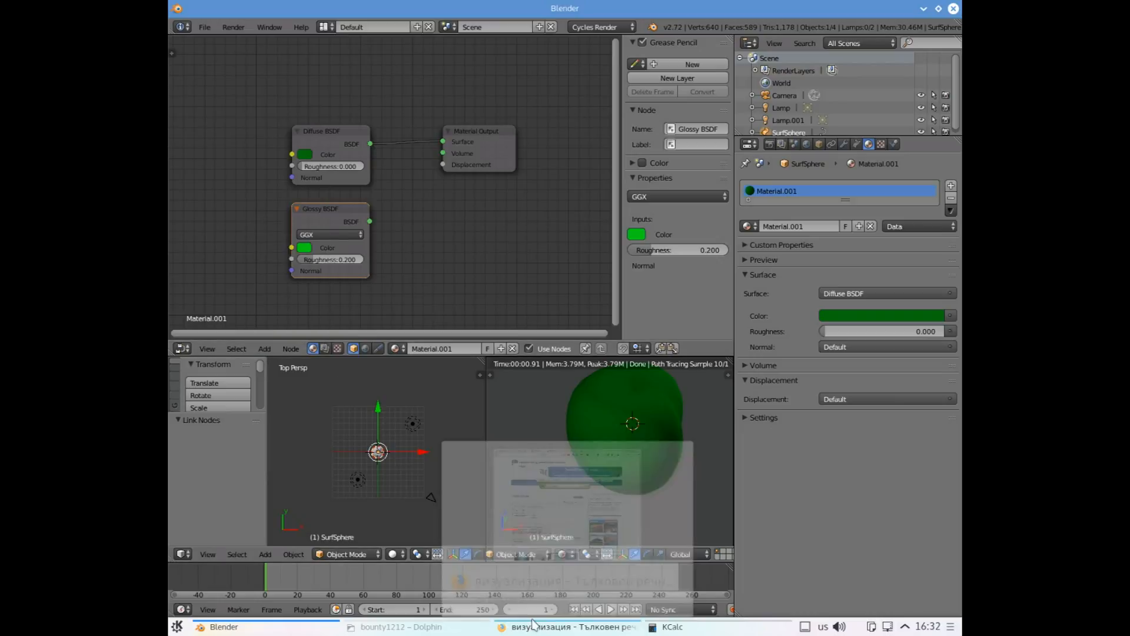
# Switch to Firefox, look up "SHADER" in the rechnik.info dictionary and open the linked Wikipedia article on Shader
pyautogui.click(535, 626)
pyautogui.doubleClick(532, 215)
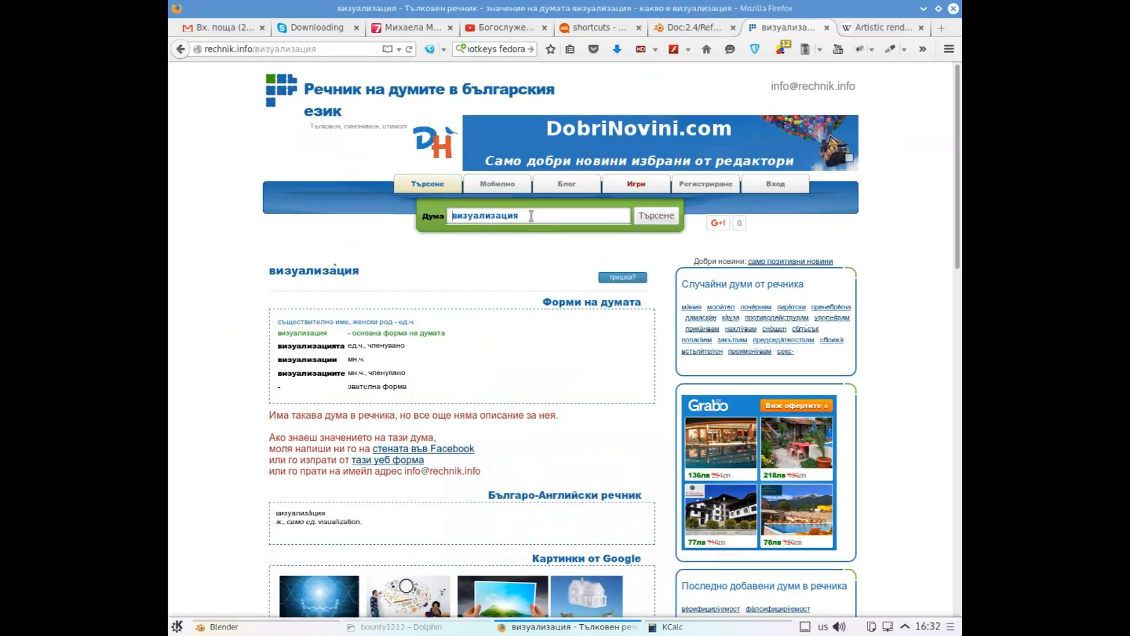
pyautogui.write('SHADE')
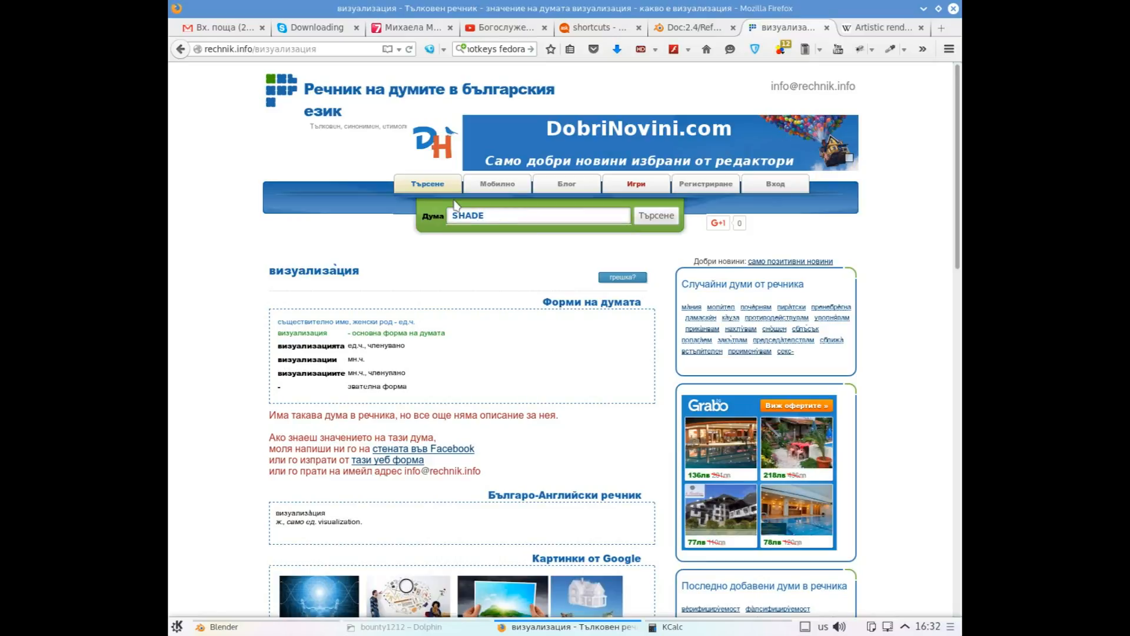
pyautogui.write('R')
pyautogui.press('Return')
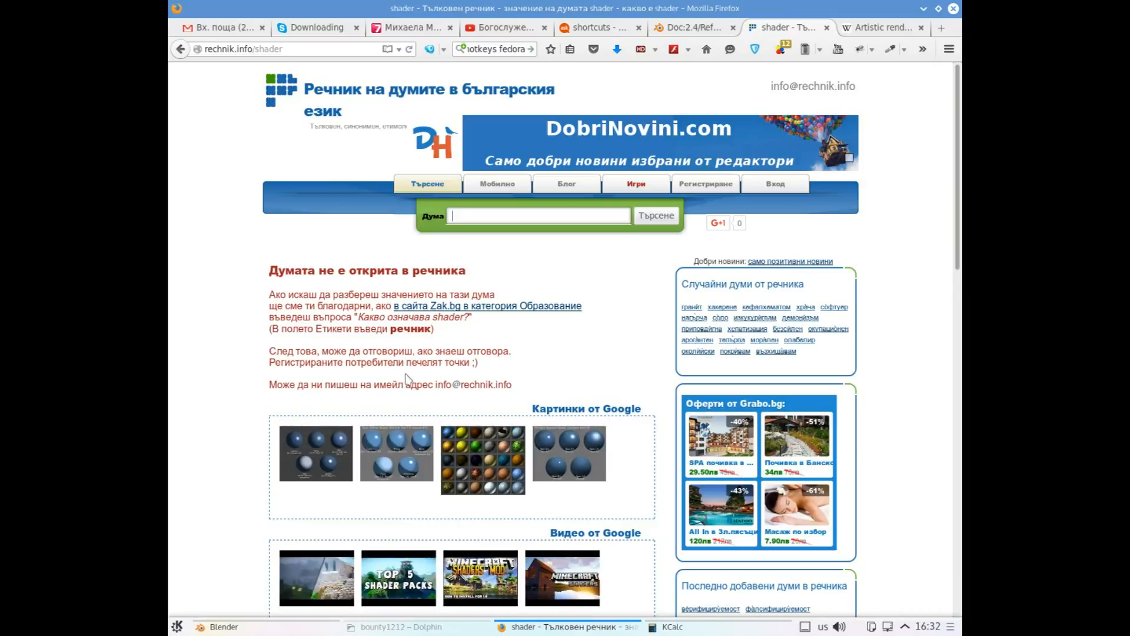
pyautogui.scroll(-5, 326, 355)
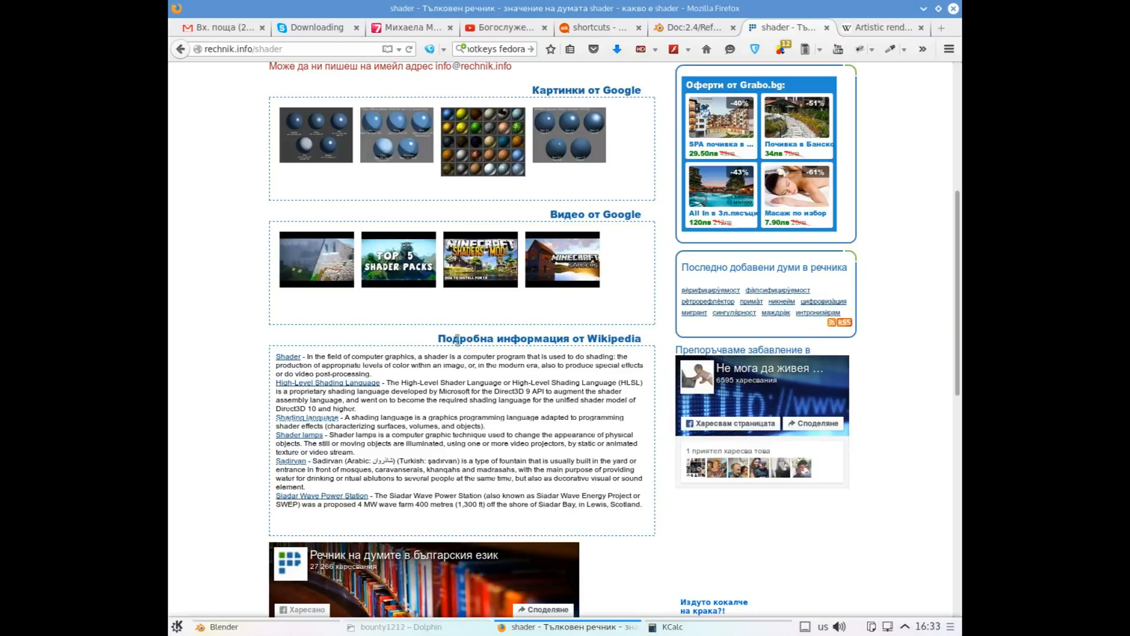
pyautogui.click(294, 357)
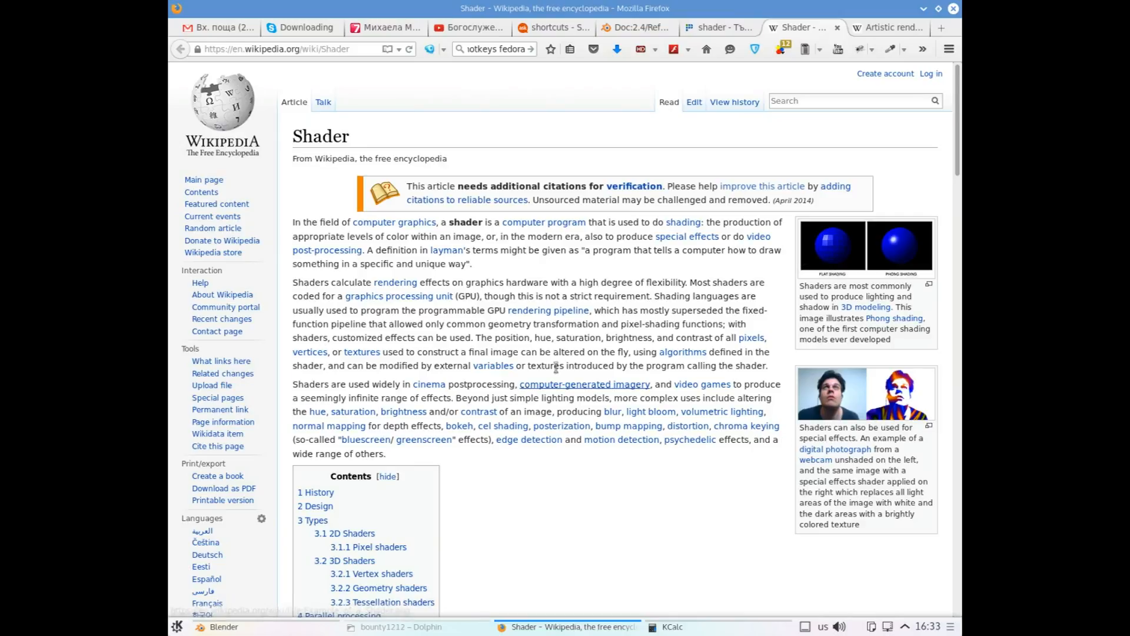
# Open the Russian version of the Wikipedia article on Shader, look through its introduction and contents, and return to Blender
pyautogui.scroll(-6, 514, 328)
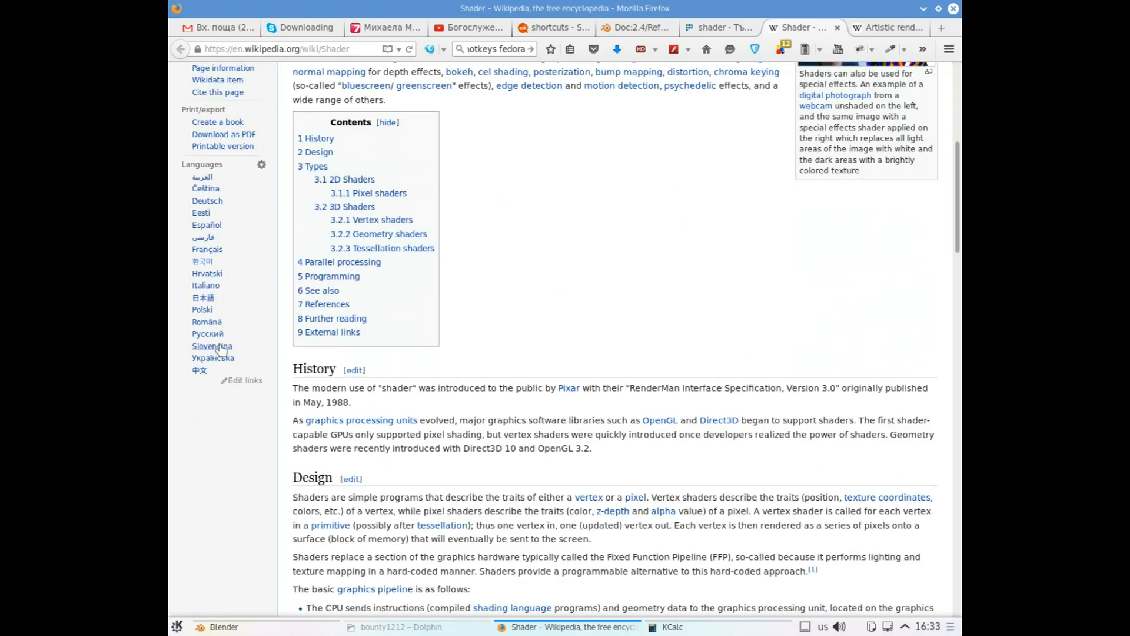
pyautogui.click(207, 333)
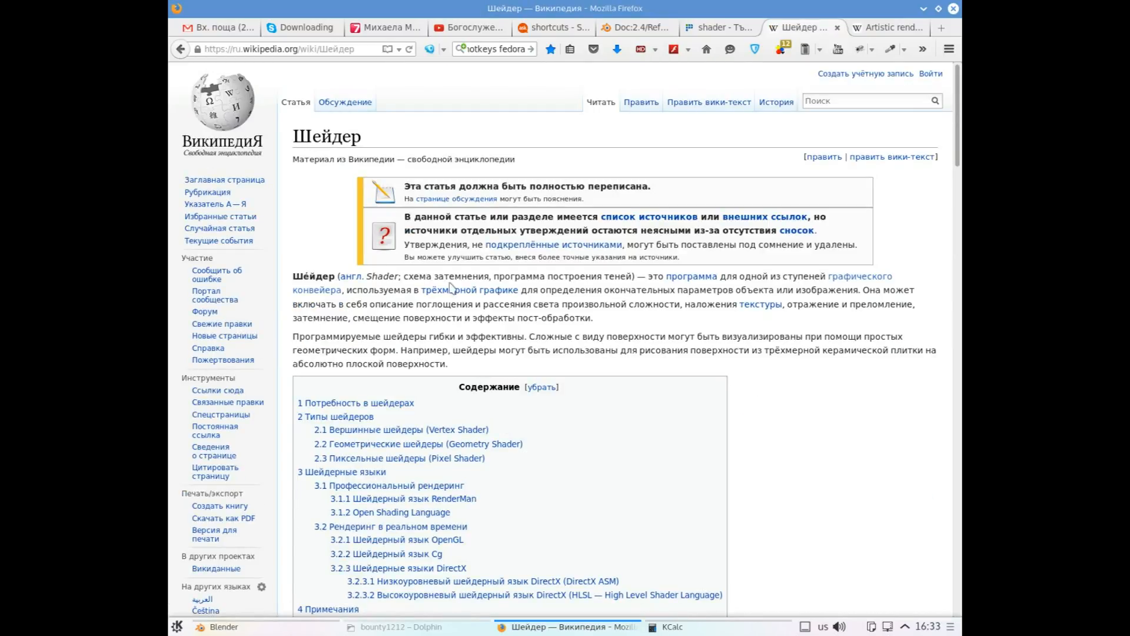
pyautogui.scroll(-4, 450, 287)
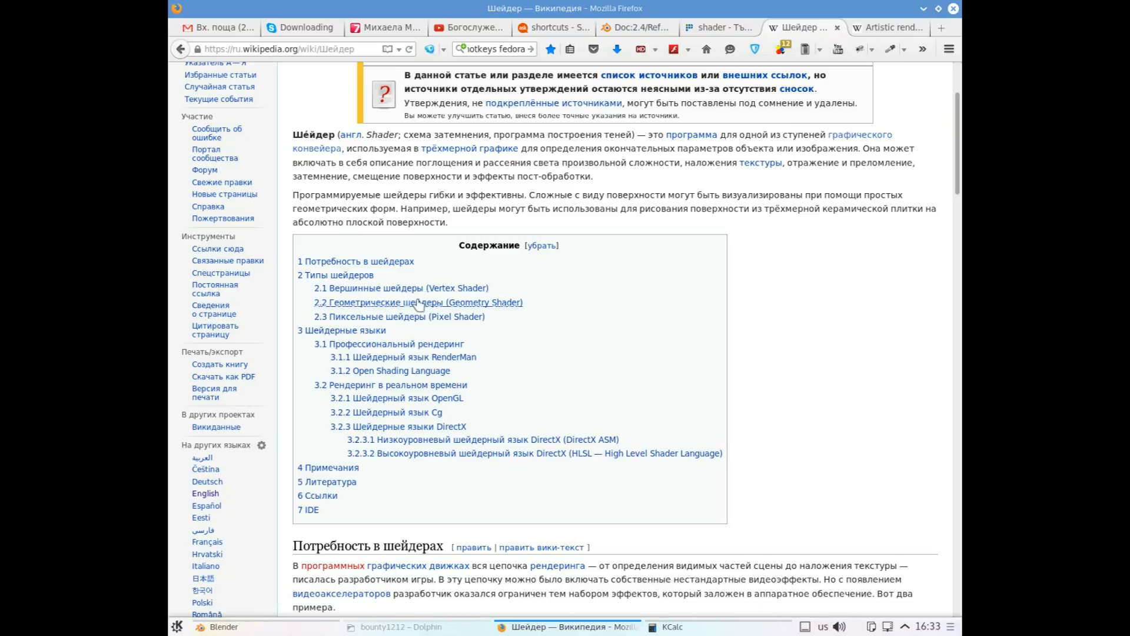
pyautogui.scroll(3, 517, 336)
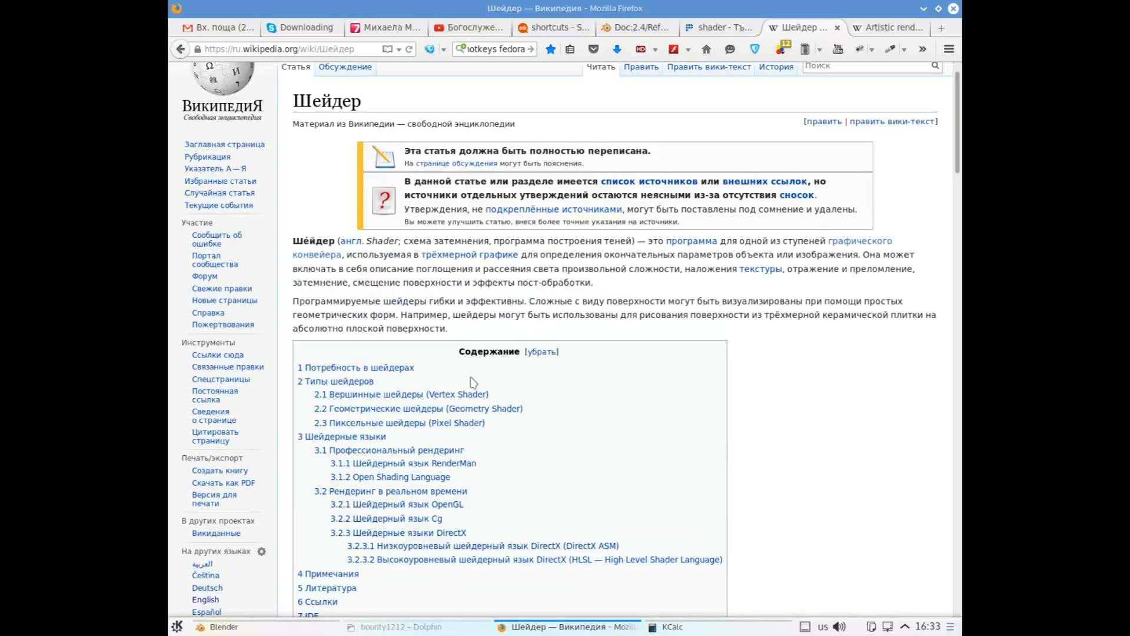
pyautogui.click(923, 9)
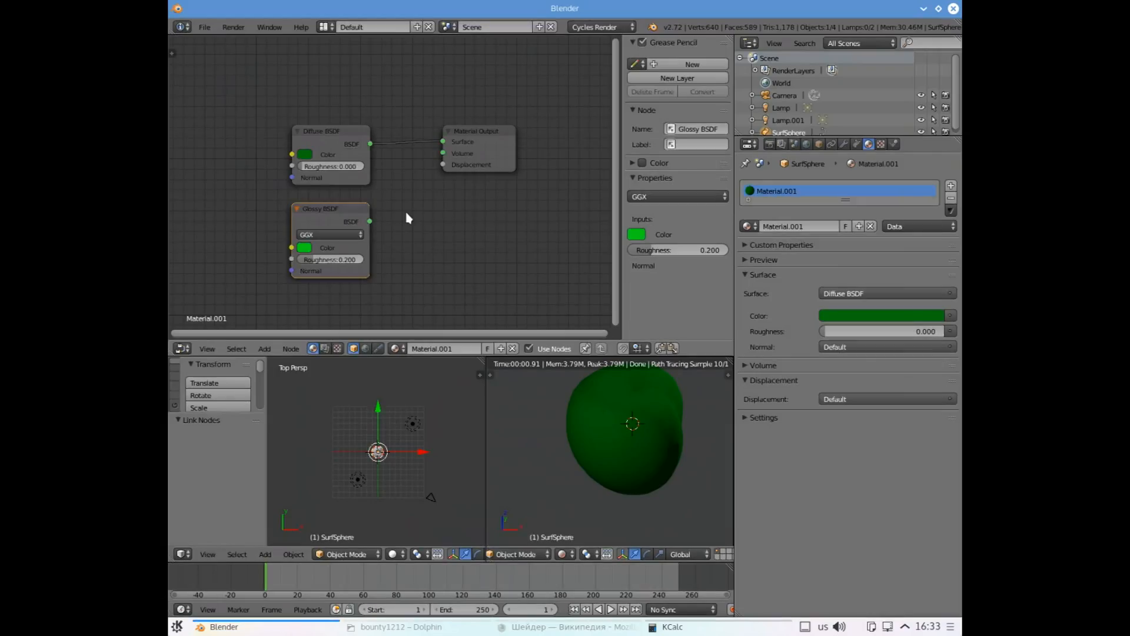
# Add a Mix Shader node beside the Glossy BSDF node and move the Material Output node farther away to make room
pyautogui.click(265, 349)
pyautogui.moveTo(286, 297)
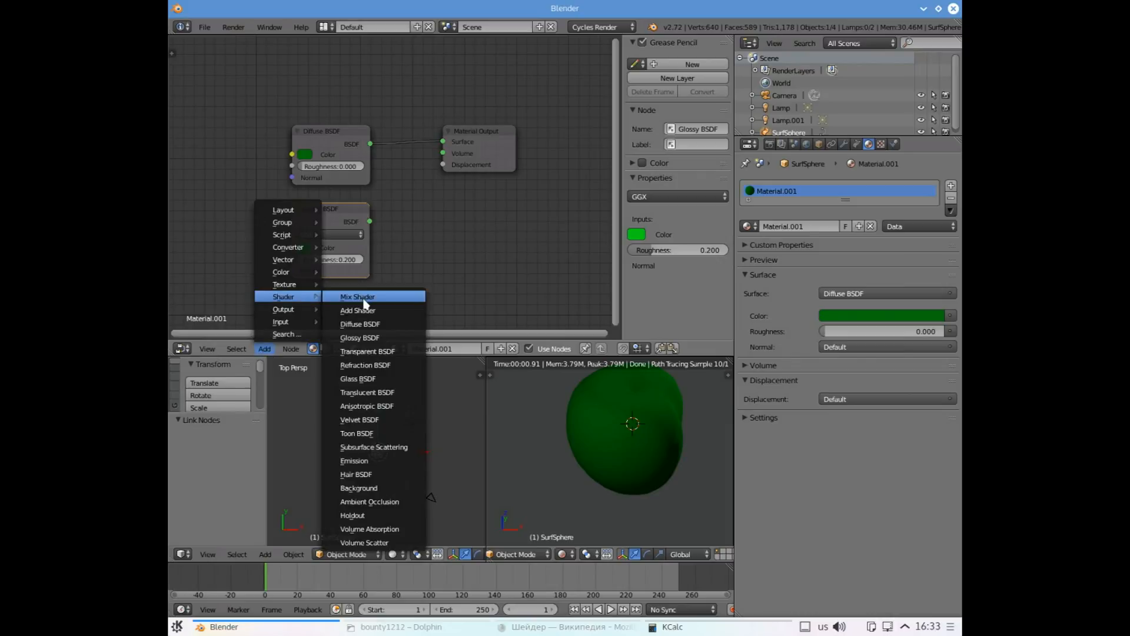
pyautogui.click(364, 298)
pyautogui.click(416, 219)
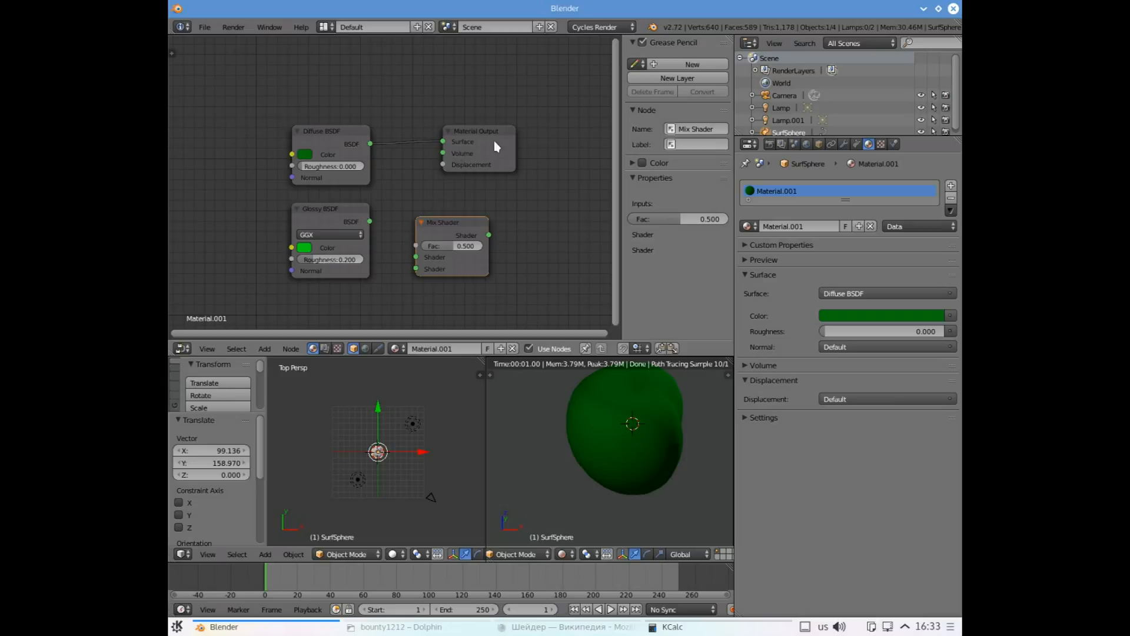
pyautogui.moveTo(487, 131); pyautogui.dragTo(548, 133)
# Route both BSDF nodes through the Mix Shader to the Surface input, with Glossy BSDF in its first shader slot and Diffuse BSDF in the second
pyautogui.moveTo(503, 143); pyautogui.dragTo(415, 257)
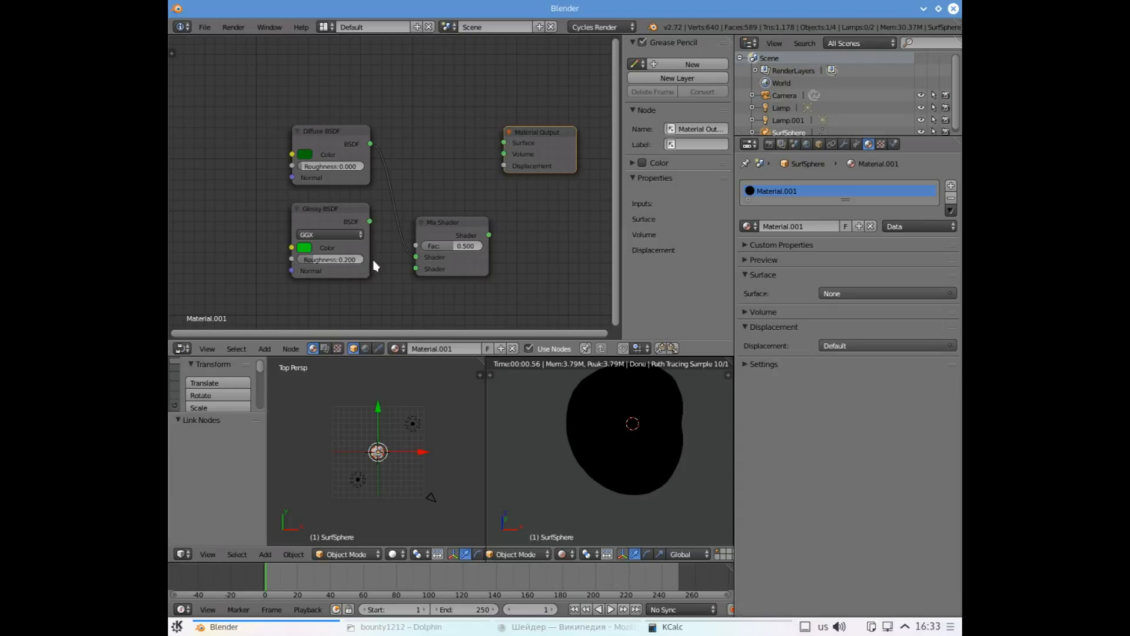
pyautogui.click(371, 225)
pyautogui.moveTo(369, 222); pyautogui.dragTo(417, 268)
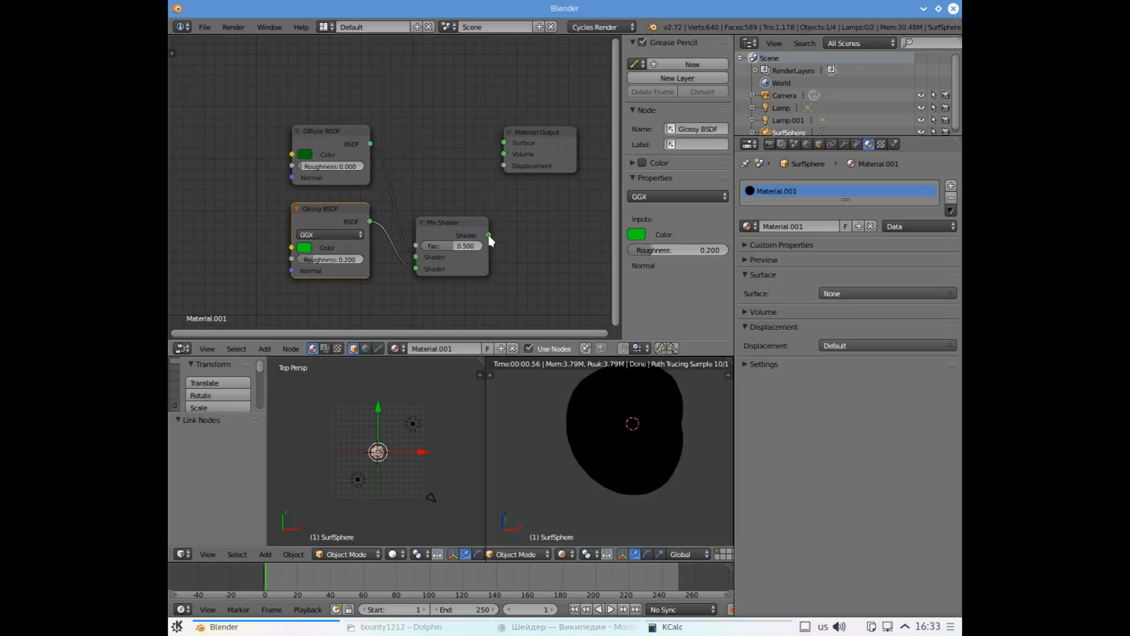
pyautogui.moveTo(489, 236); pyautogui.dragTo(504, 144)
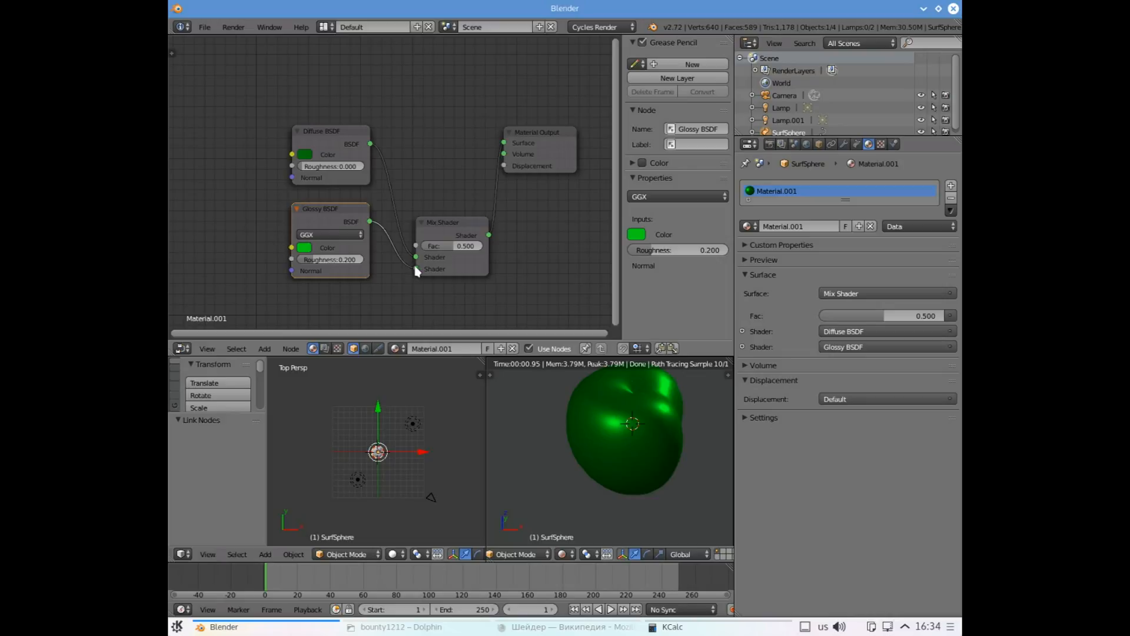
pyautogui.moveTo(415, 257); pyautogui.dragTo(416, 269)
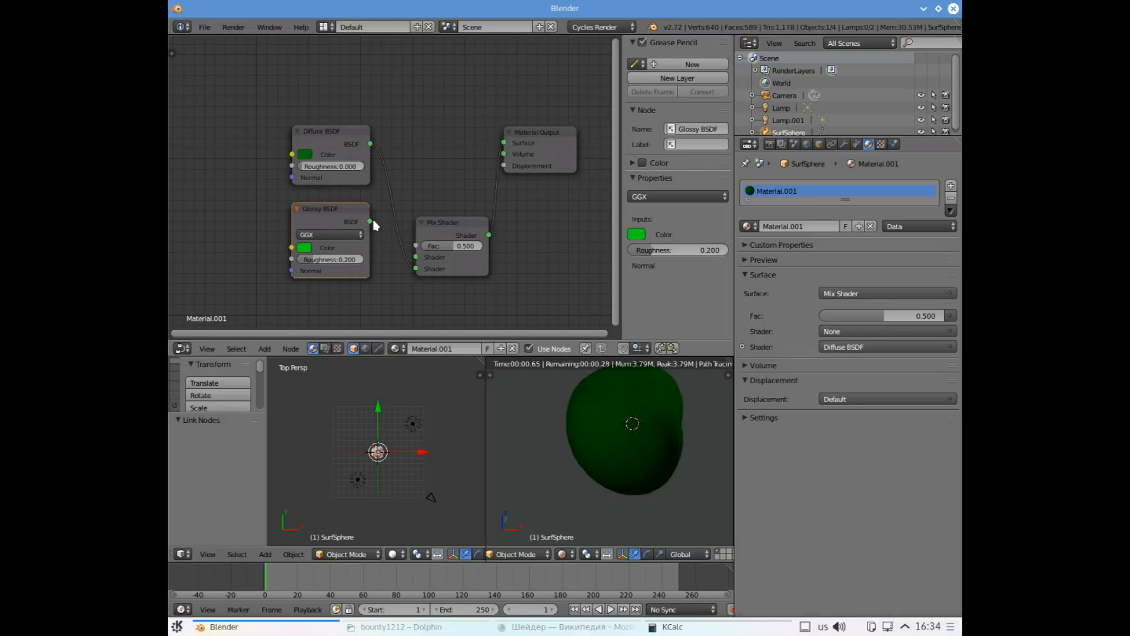
pyautogui.moveTo(369, 222); pyautogui.dragTo(417, 257)
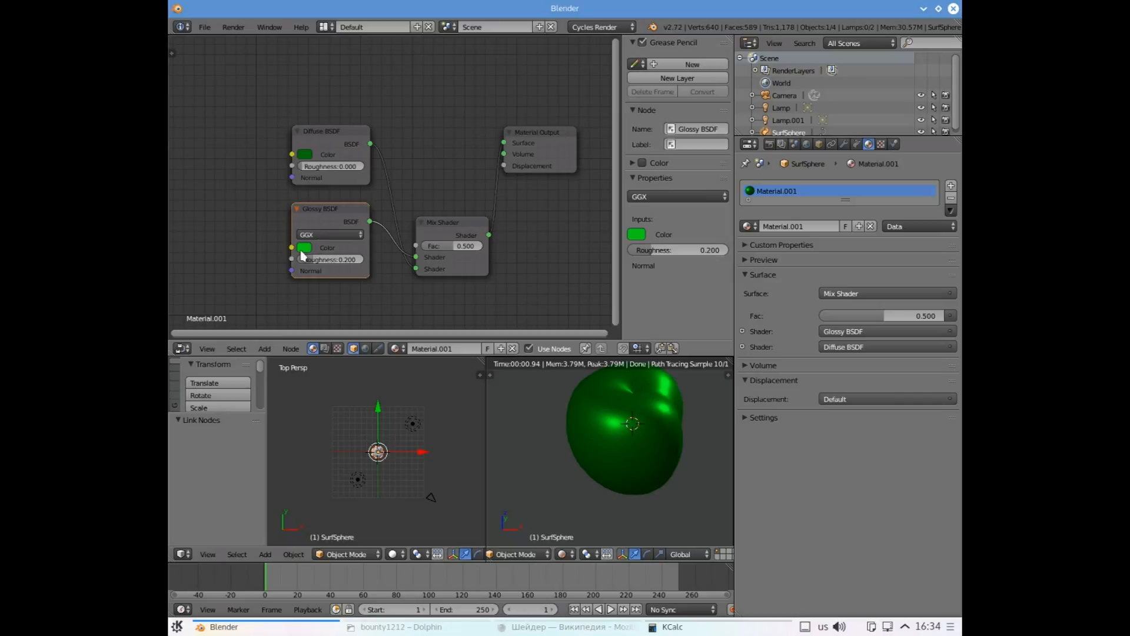
# Set the Glossy BSDF node's roughness to 0.005
pyautogui.moveTo(305, 259)
pyautogui.mouseDown()
pyautogui.moveTo(292, 259)
pyautogui.moveTo(327, 265)
pyautogui.mouseUp()
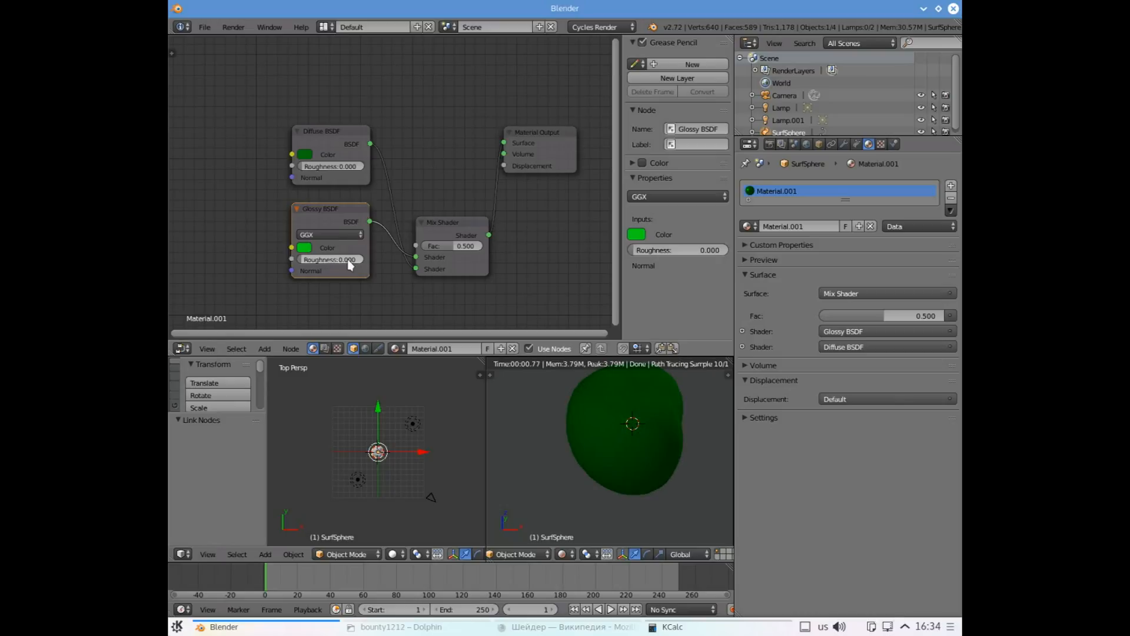
pyautogui.click(353, 265)
pyautogui.write('0.005')
pyautogui.press('Return')
# Try feeding the Glossy BSDF into the Material Output's Displacement input and inspect the rendered preview up close
pyautogui.moveTo(370, 222); pyautogui.dragTo(504, 167)
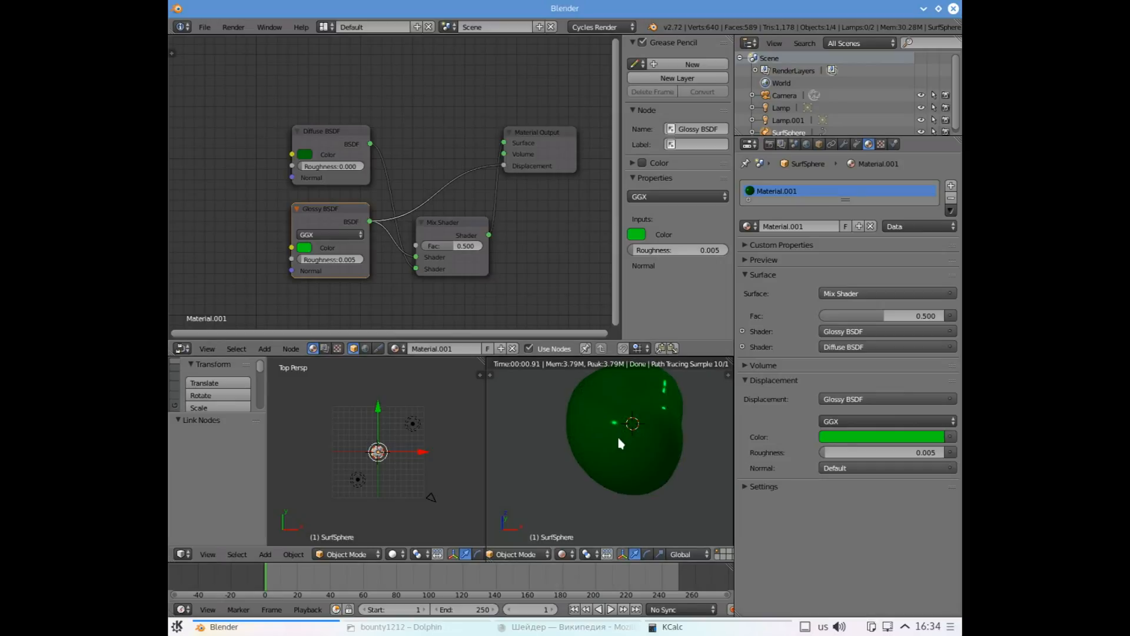
pyautogui.scroll(5, 640, 435)
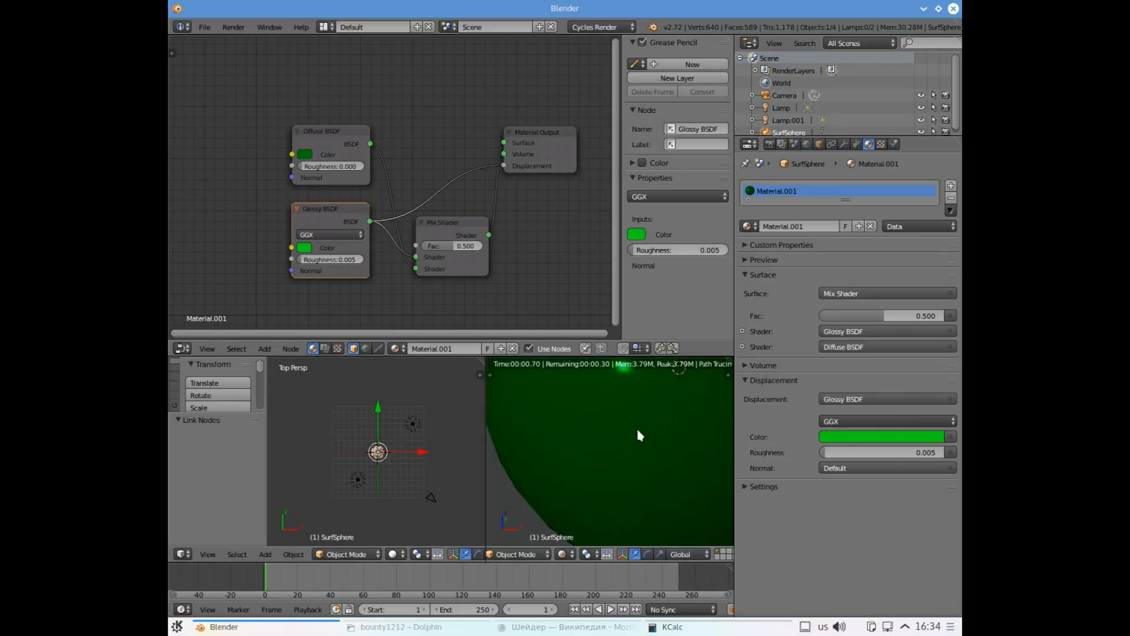
pyautogui.scroll(-3, 640, 436)
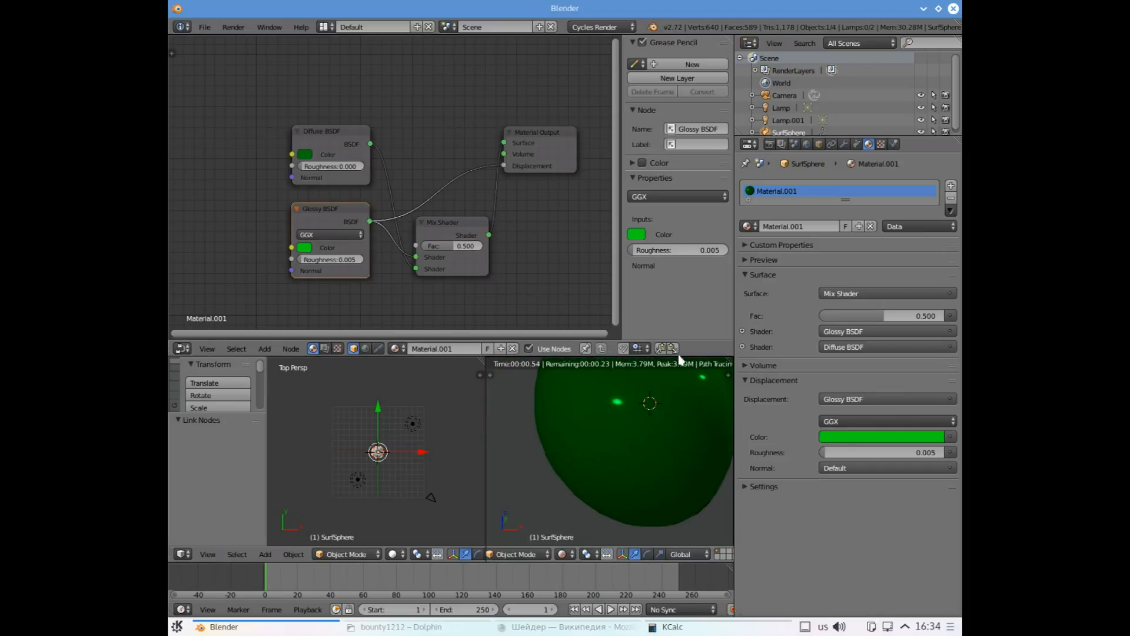
# Set the render output format to JPEG and the output folder to Pictures
pyautogui.click(768, 144)
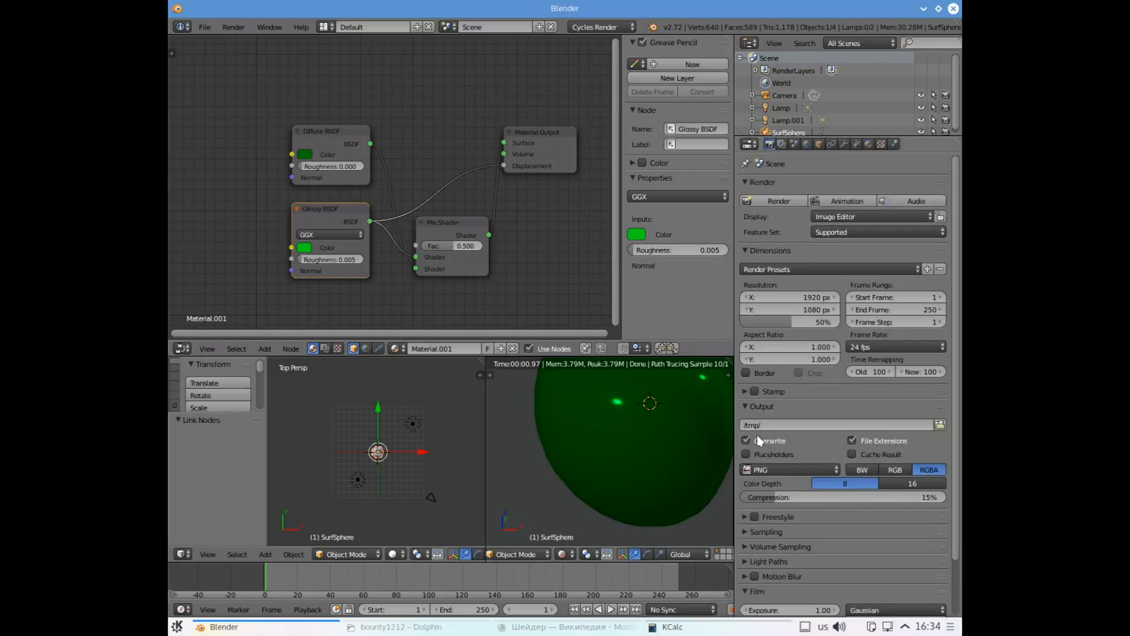
pyautogui.click(766, 470)
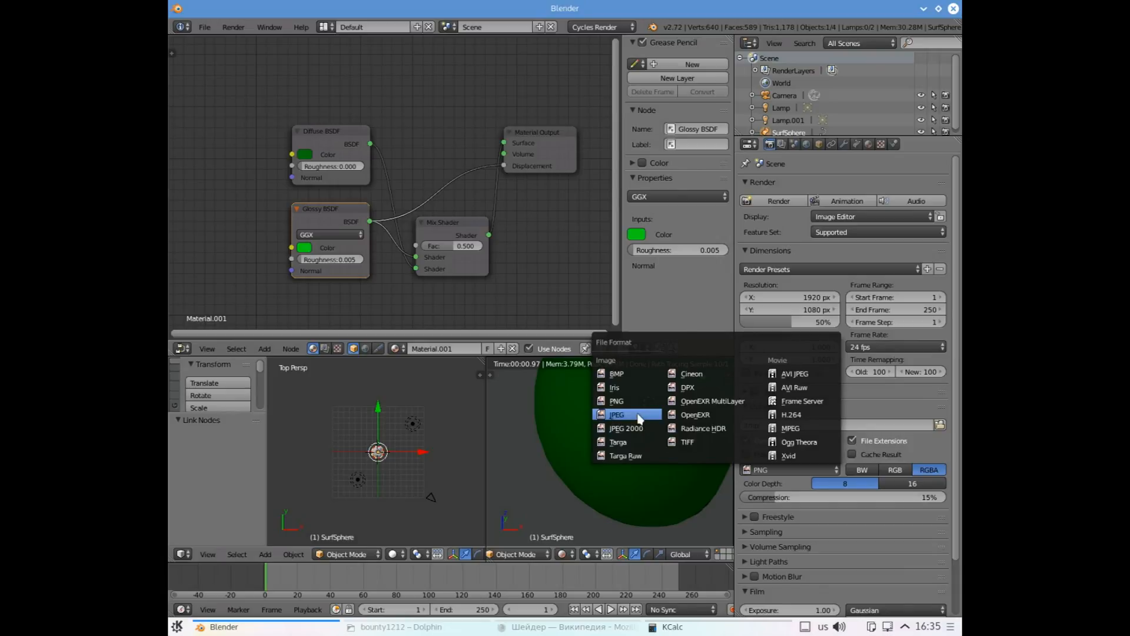
pyautogui.click(640, 416)
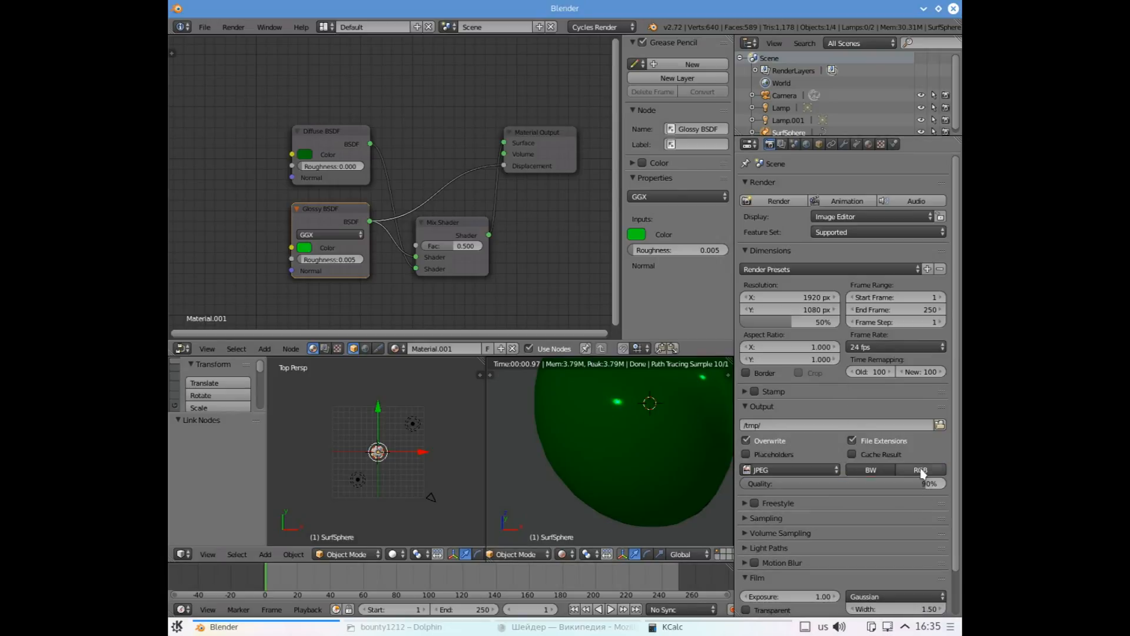
pyautogui.click(939, 426)
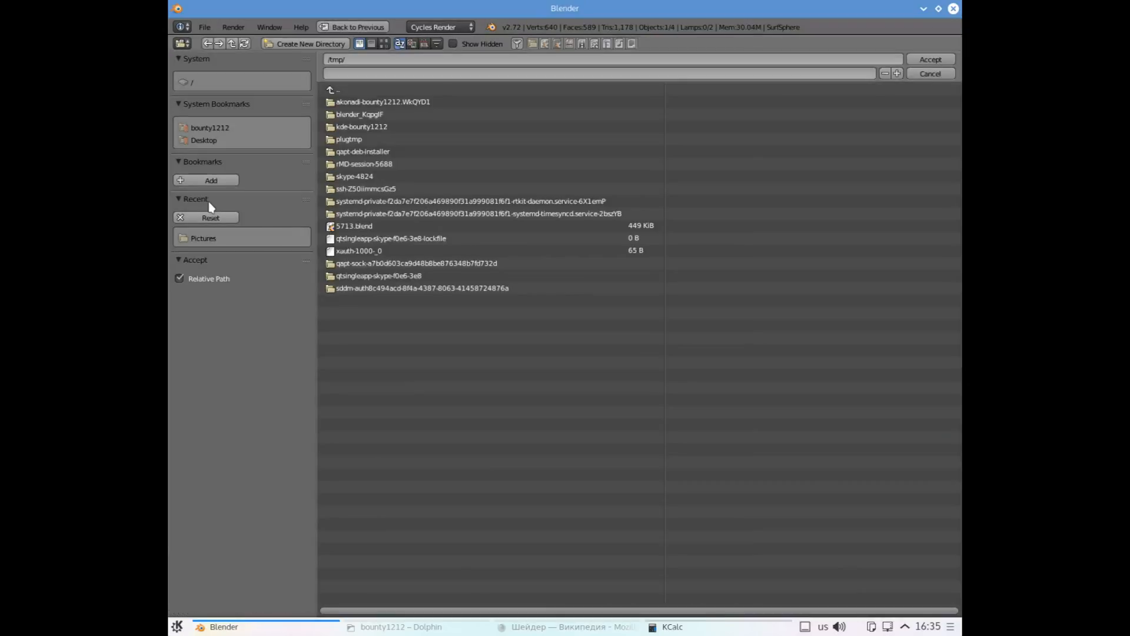
pyautogui.click(209, 239)
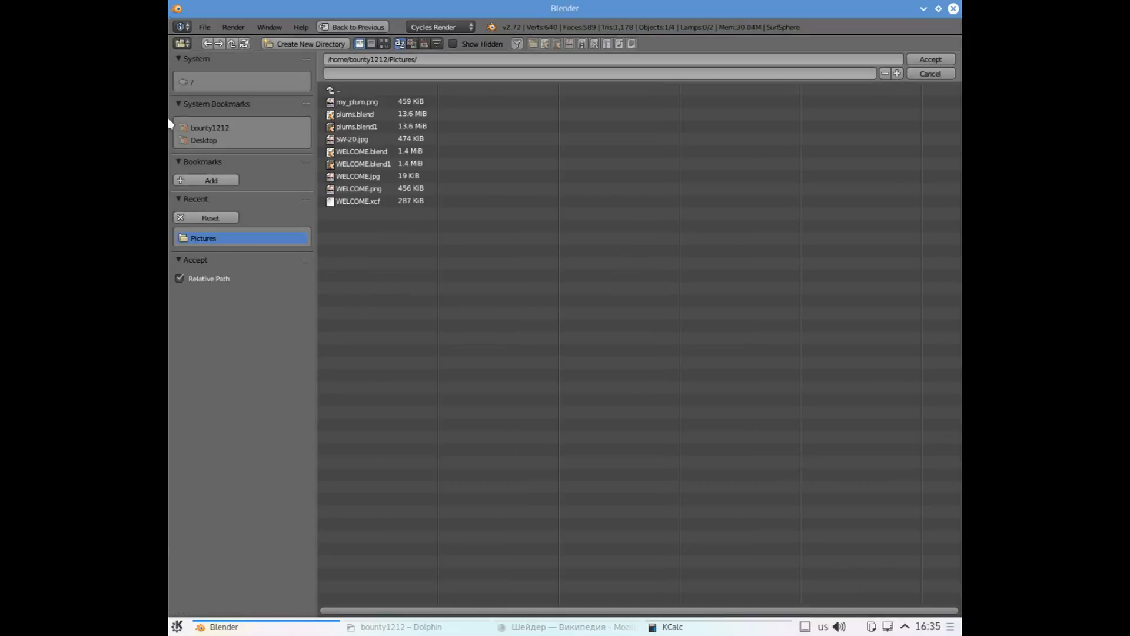
pyautogui.click(914, 60)
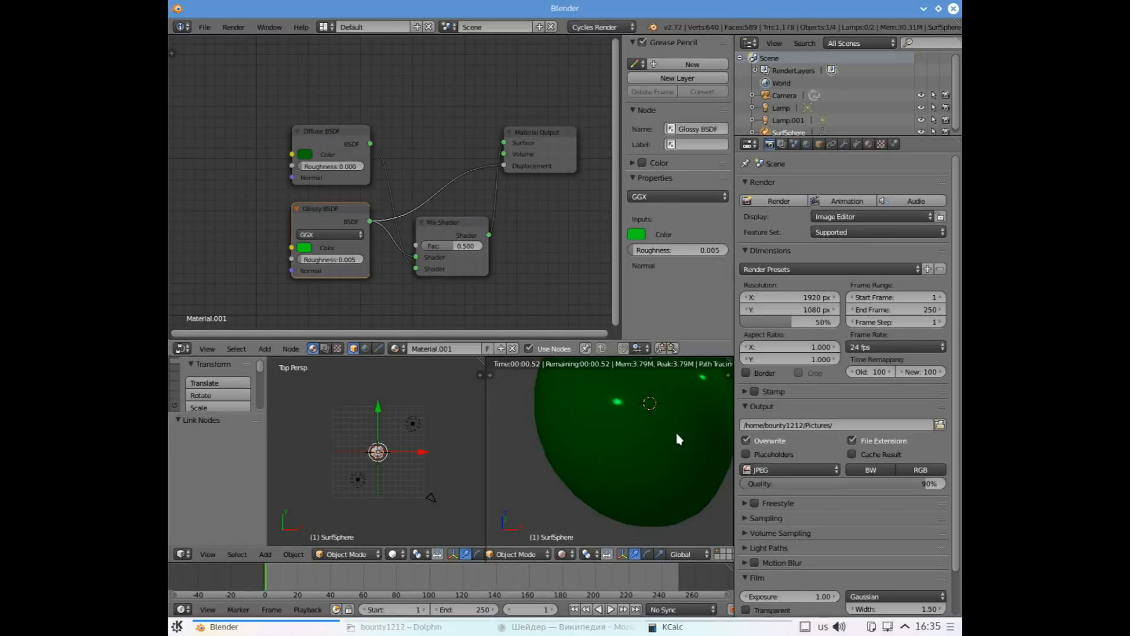
# Add a Voronoi Texture node to the material and place it below the Mix Shader node
pyautogui.scroll(2, 515, 239)
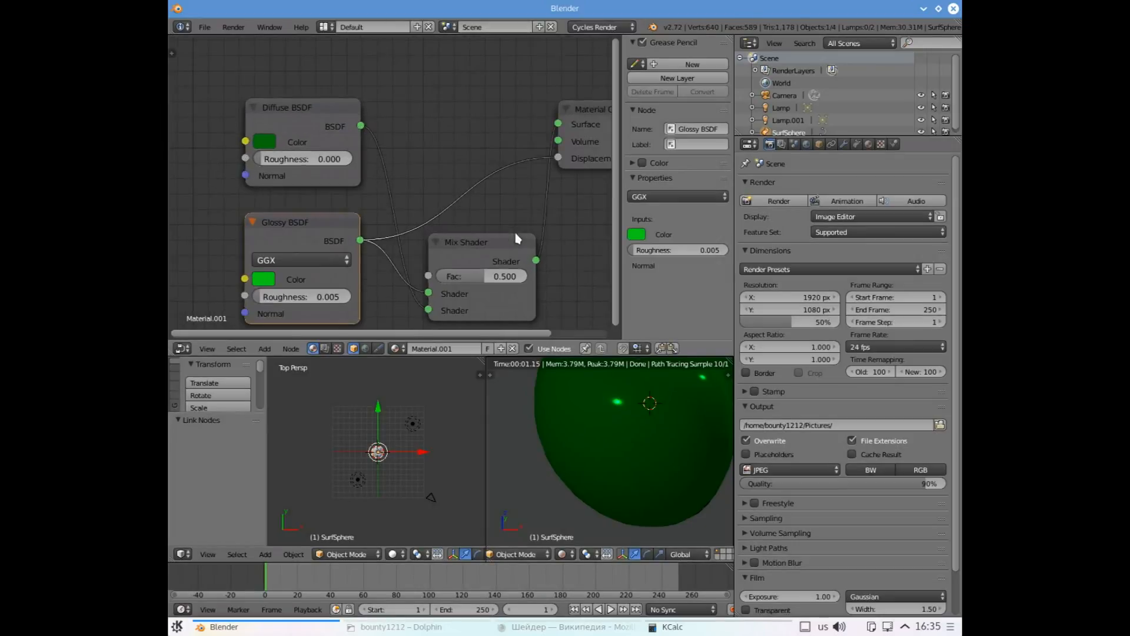
pyautogui.scroll(-3, 472, 278)
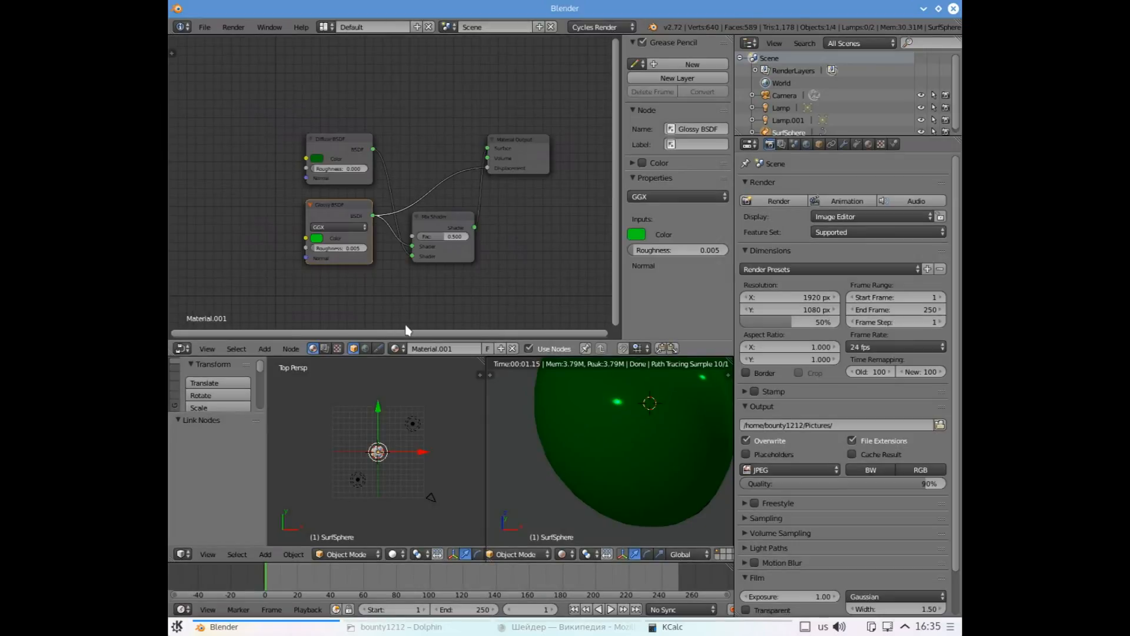
pyautogui.click(265, 349)
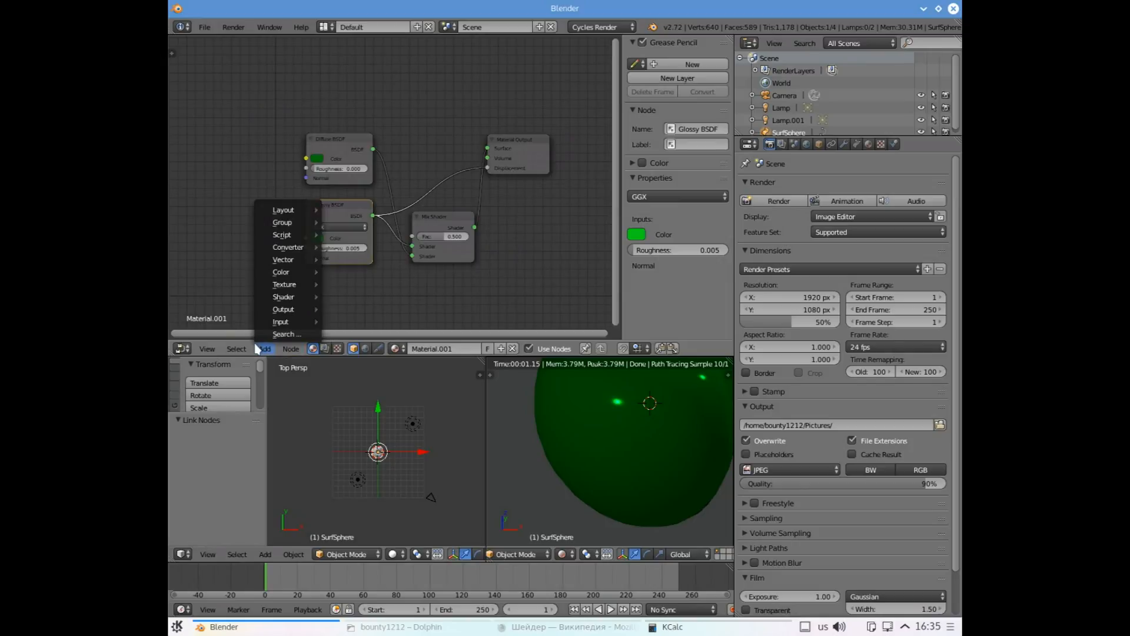
pyautogui.moveTo(292, 308)
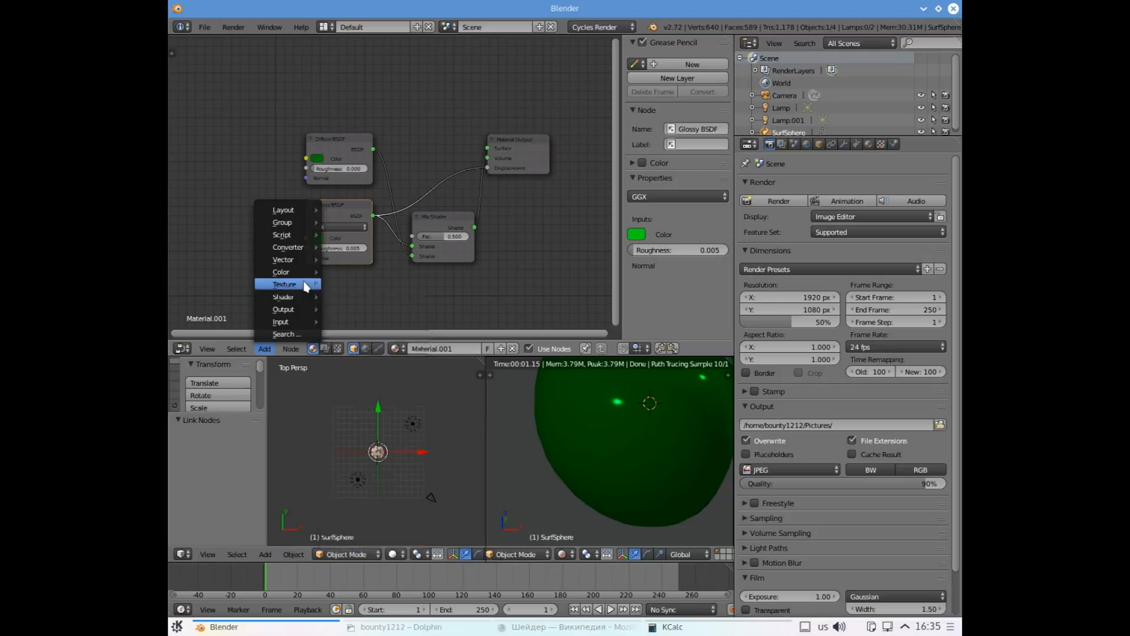
pyautogui.moveTo(306, 287)
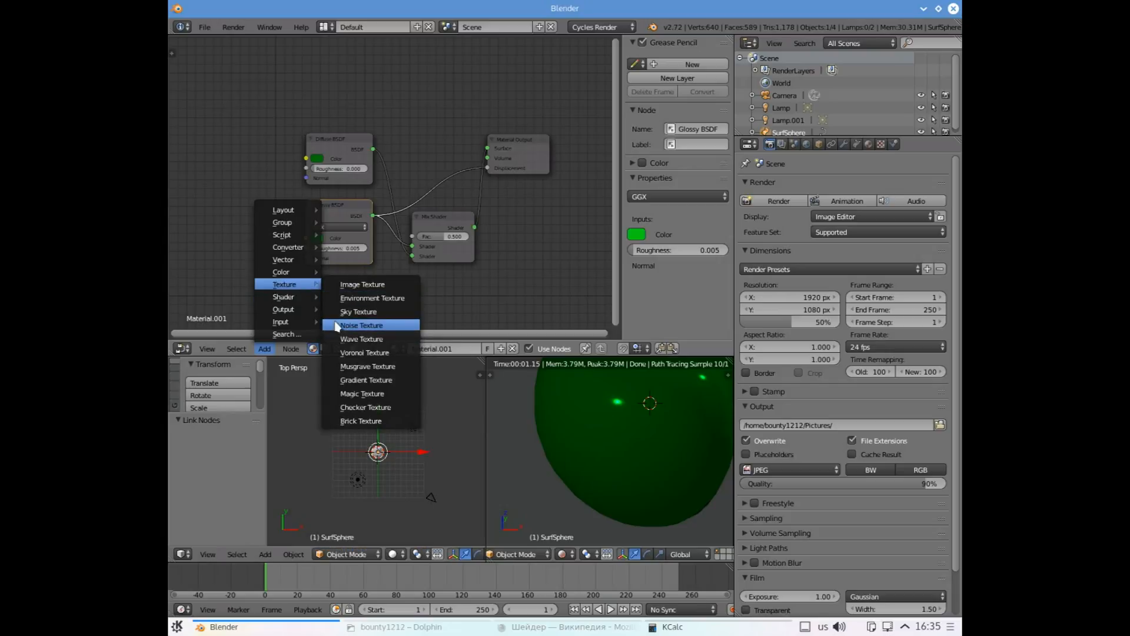
pyautogui.click(357, 357)
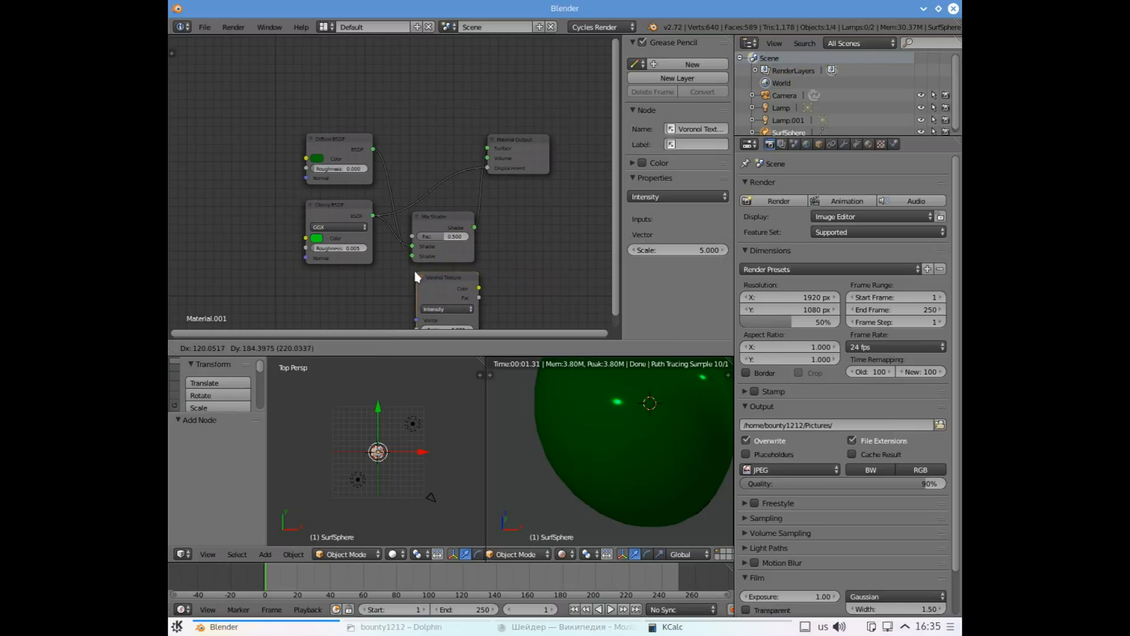
pyautogui.click(392, 272)
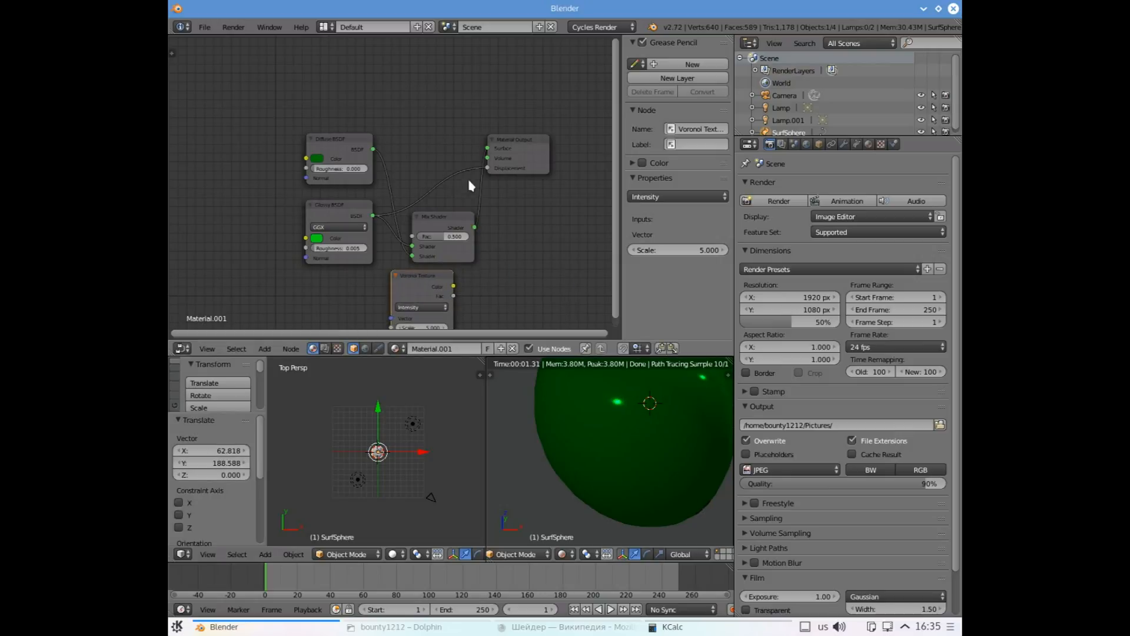
# Disconnect the Glossy BSDF from the Displacement input and rearrange the Material Output and Voronoi Texture nodes
pyautogui.moveTo(488, 170); pyautogui.dragTo(449, 189)
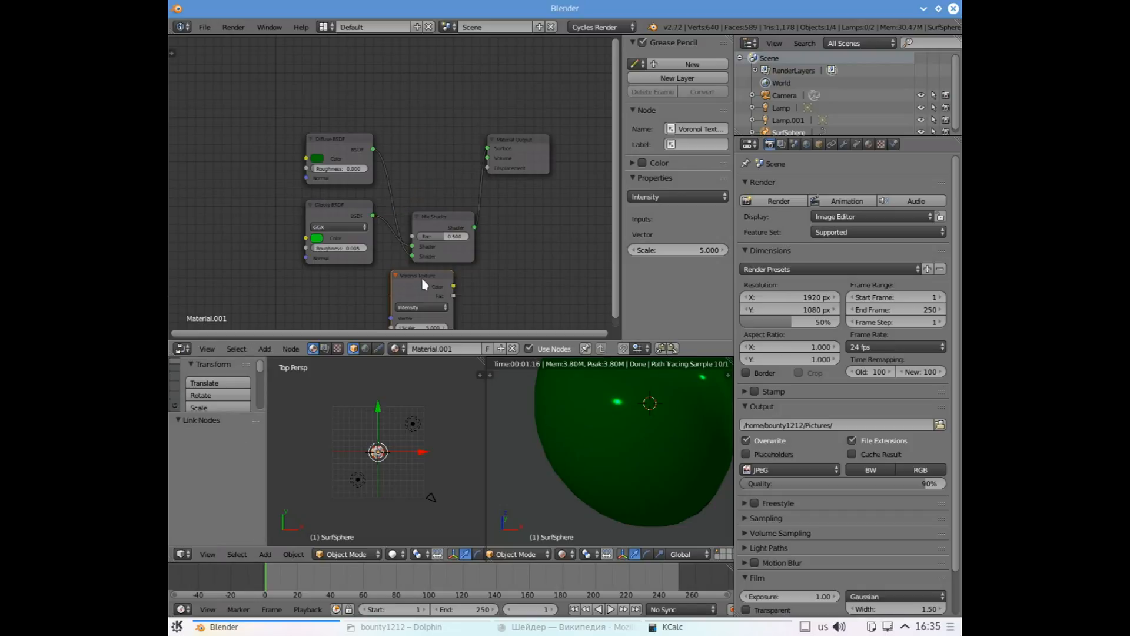
pyautogui.moveTo(419, 282); pyautogui.dragTo(425, 97)
pyautogui.moveTo(504, 142); pyautogui.dragTo(546, 149)
pyautogui.moveTo(440, 96); pyautogui.dragTo(457, 282)
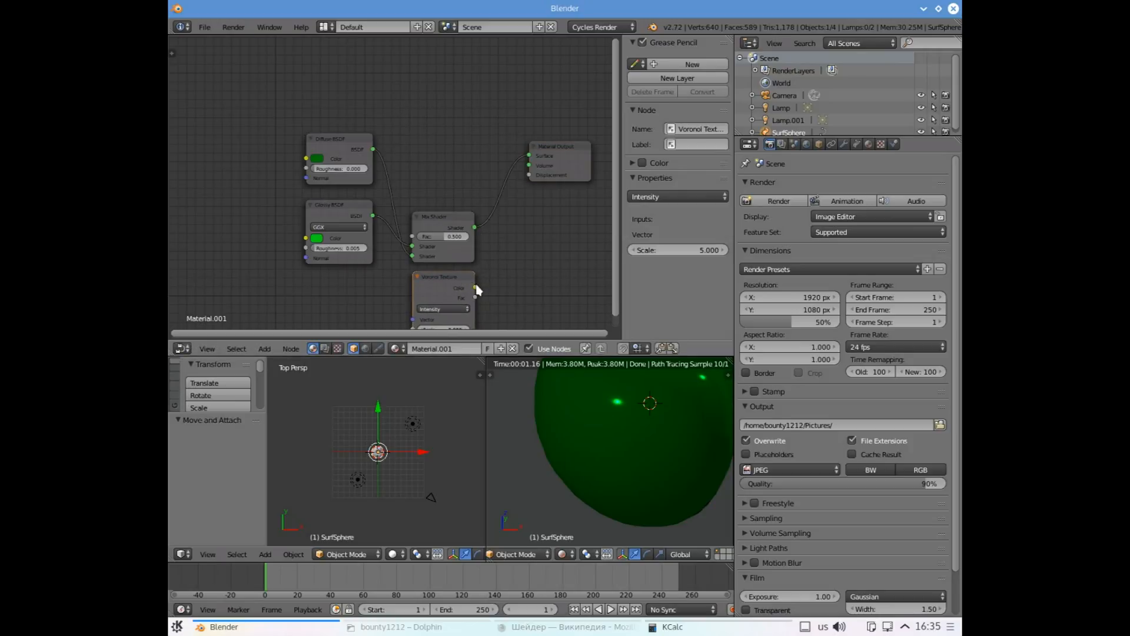
# Try the Voronoi Texture's Color output in the Material Output's Displacement input, and unlink it again
pyautogui.moveTo(475, 288); pyautogui.dragTo(528, 175)
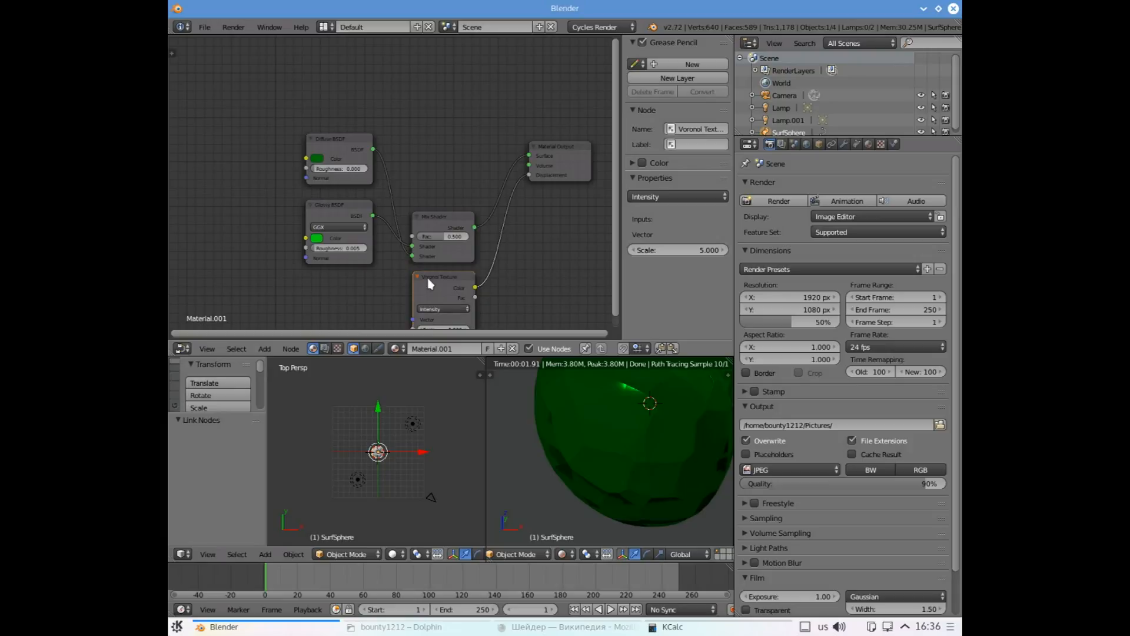
pyautogui.click(533, 169)
pyautogui.moveTo(529, 175); pyautogui.dragTo(518, 185)
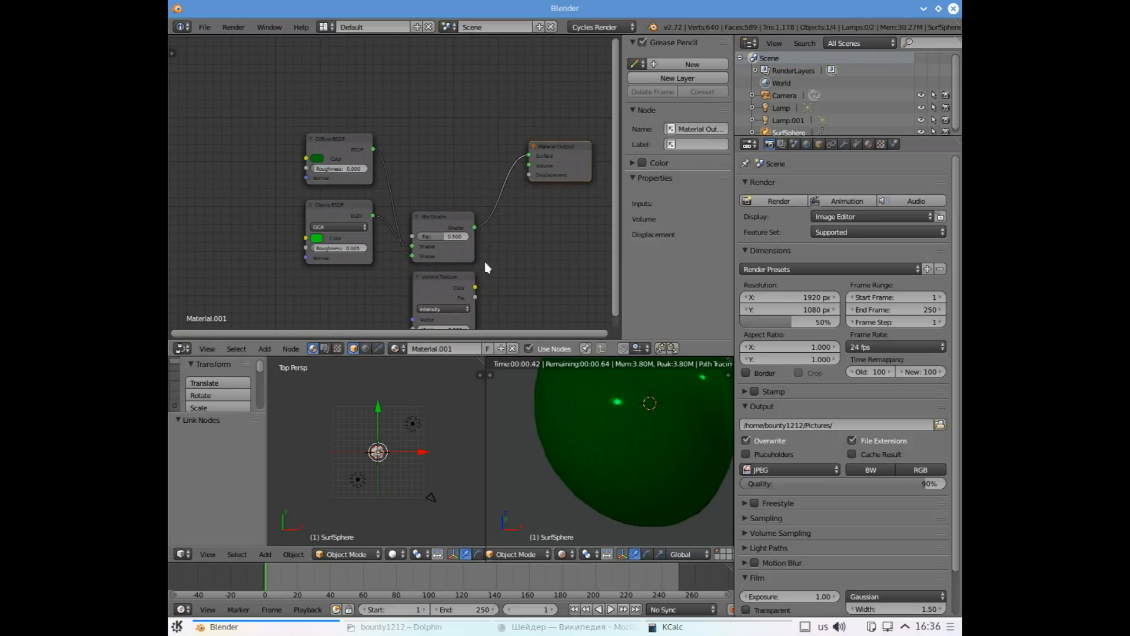
# Link the Voronoi Texture's Fac output to the Material Output's Displacement input and move the texture node above the Mix Shader
pyautogui.moveTo(476, 297); pyautogui.dragTo(482, 297)
pyautogui.moveTo(506, 252); pyautogui.dragTo(529, 175)
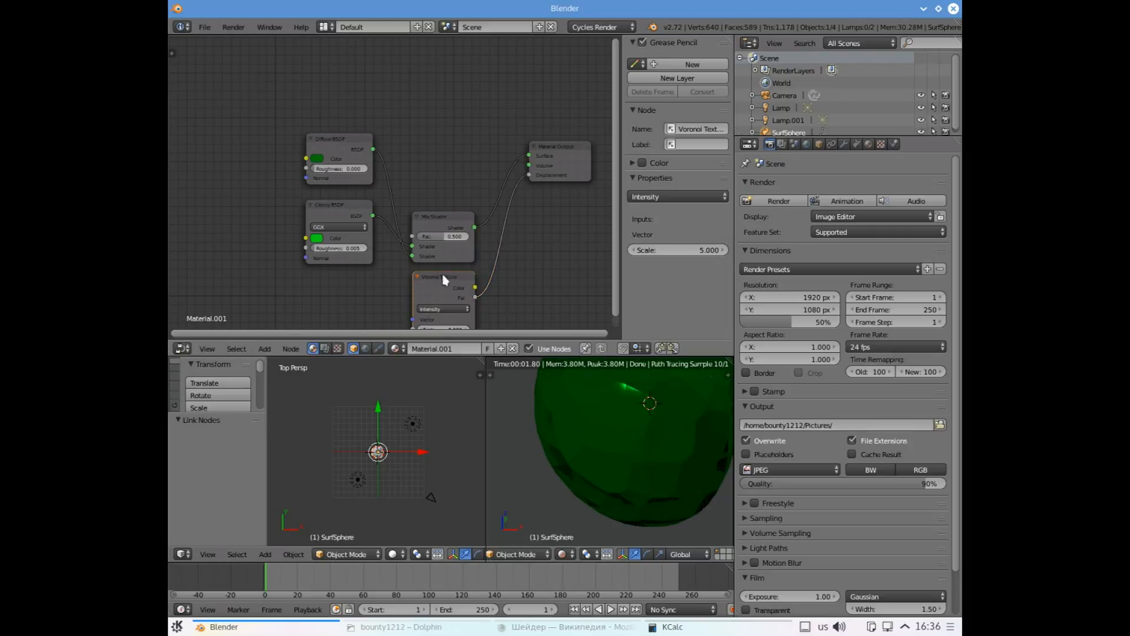
pyautogui.moveTo(441, 325); pyautogui.dragTo(440, 166)
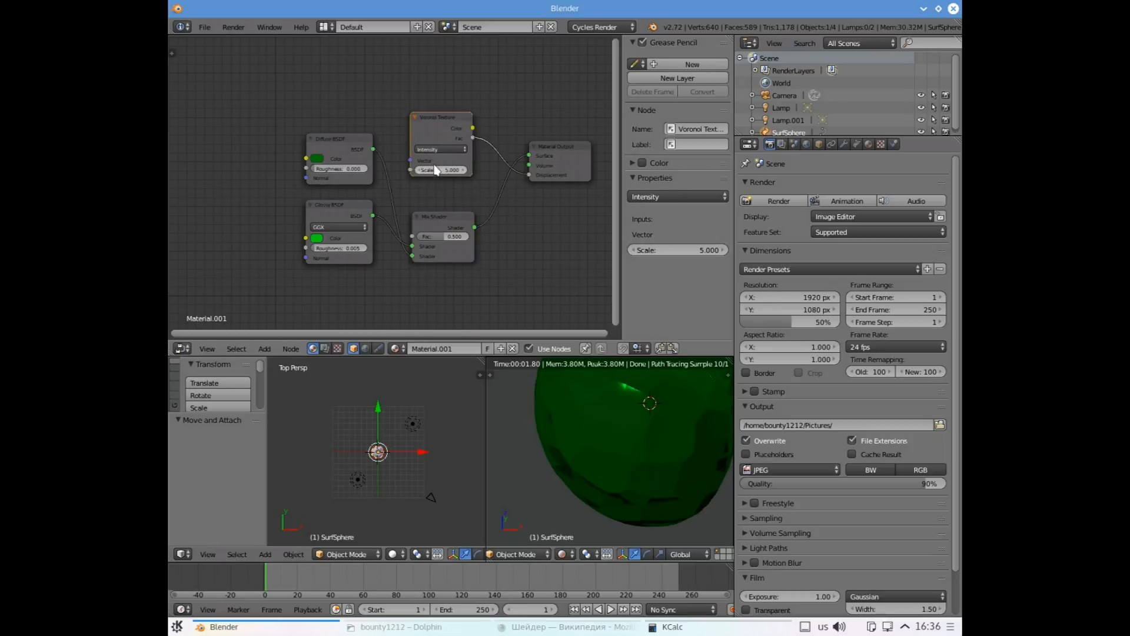
# Try the Cells coloring on the Voronoi Texture node, and switch it back to Intensity
pyautogui.click(430, 150)
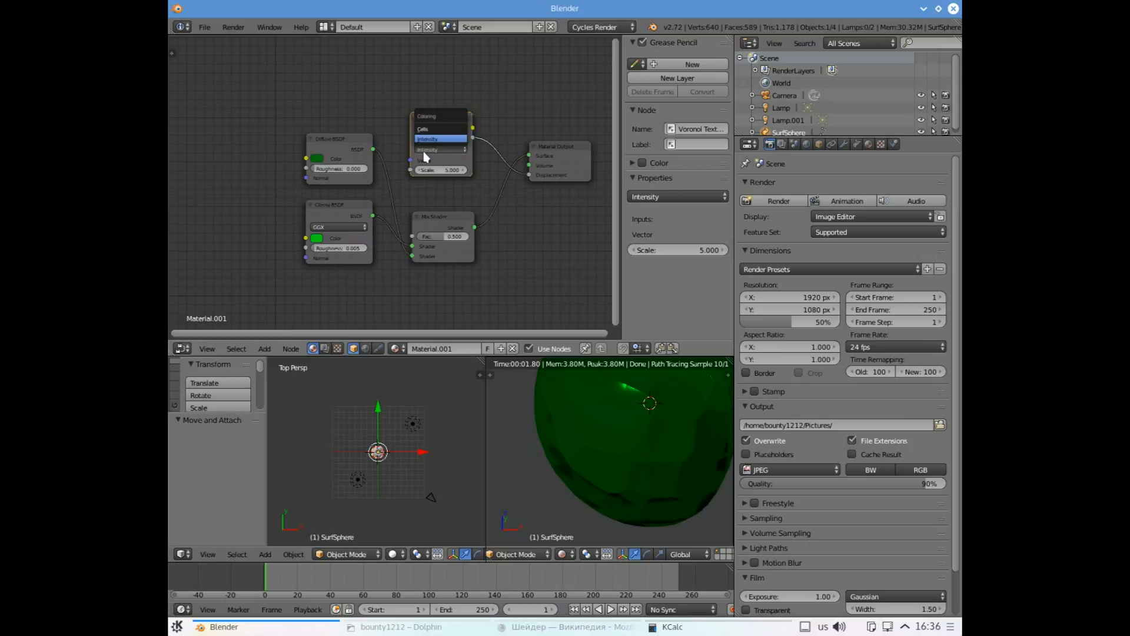
pyautogui.click(424, 129)
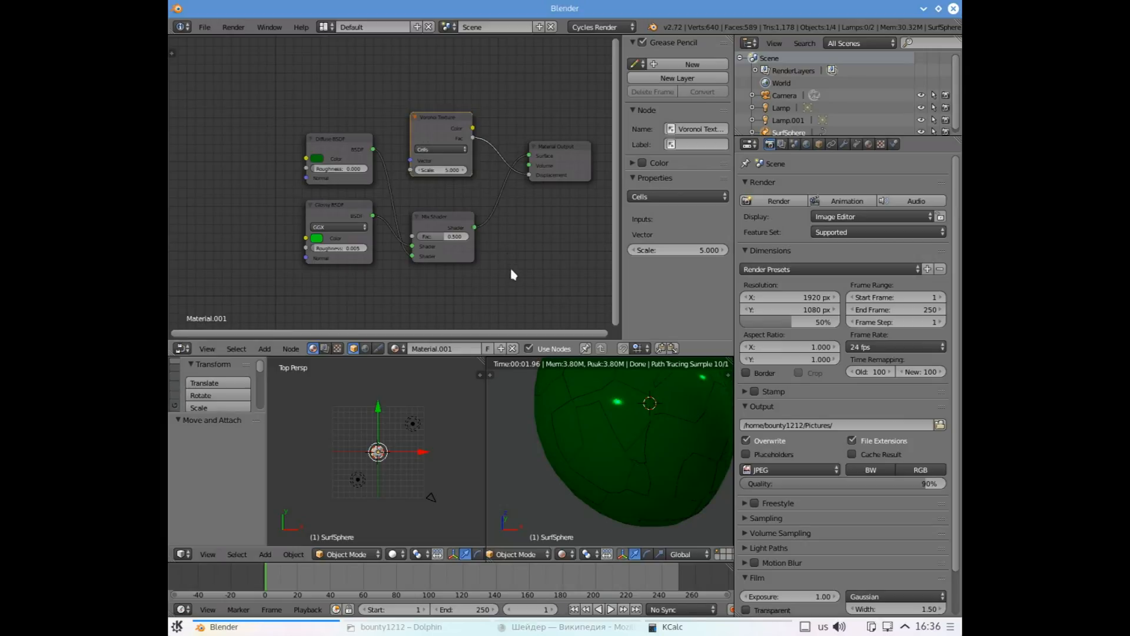
pyautogui.hotkey('ctrl', 'z')
pyautogui.hotkey('ctrl', 'z')
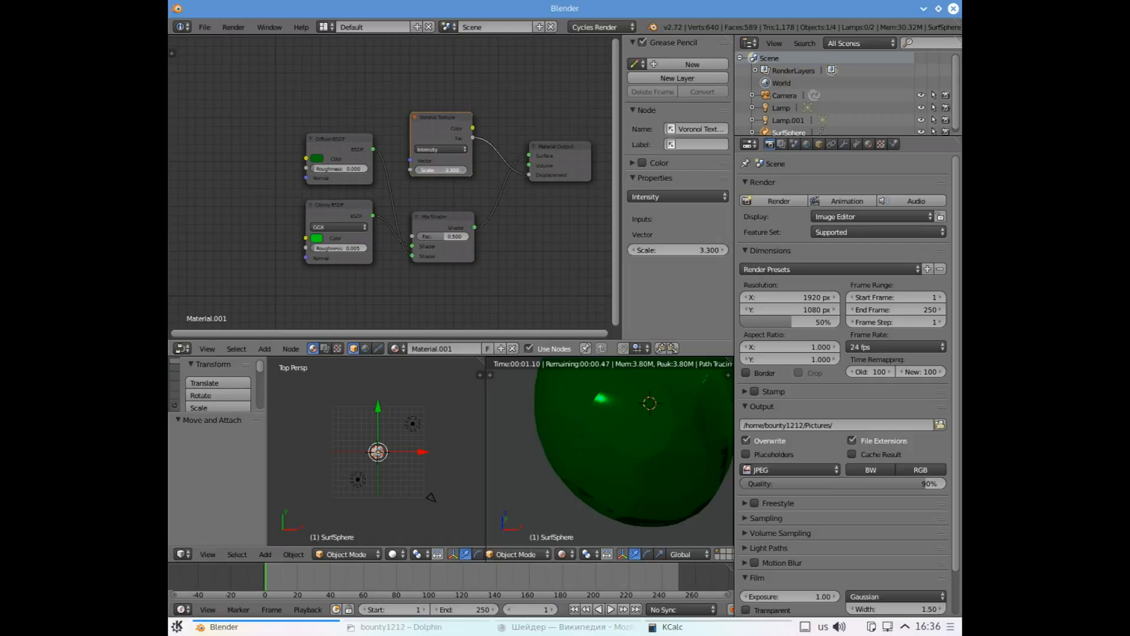
# Set the Voronoi Texture's Scale to -1.000
pyautogui.hotkey('ctrl', 'z')
pyautogui.hotkey('ctrl', 'z')
pyautogui.hotkey('ctrl', 'z')
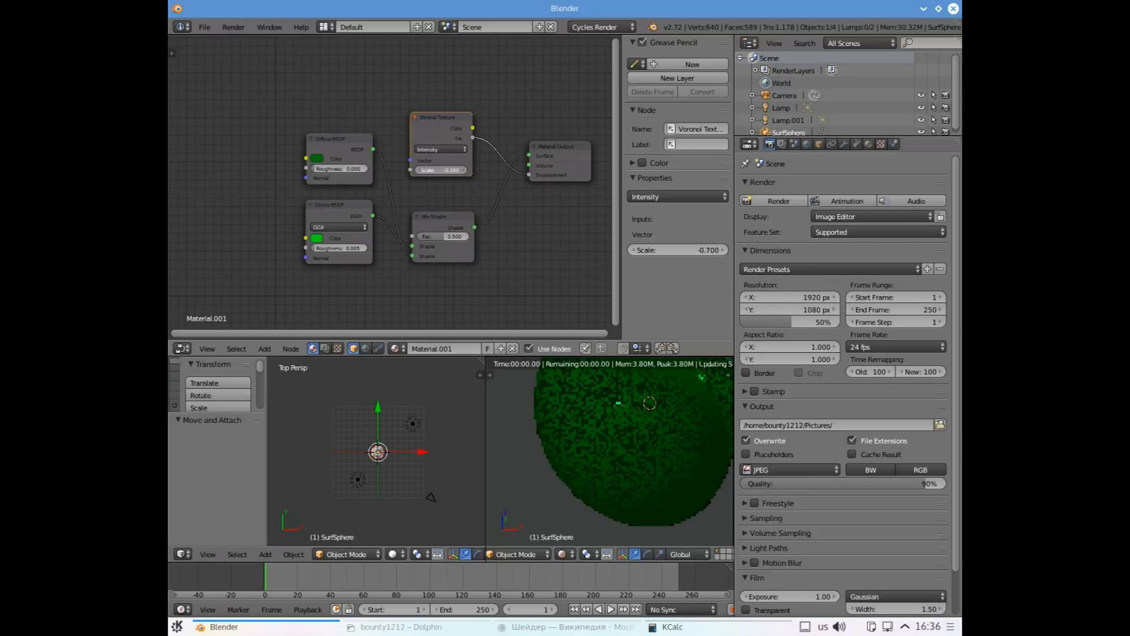
pyautogui.hotkey('ctrl', 'z')
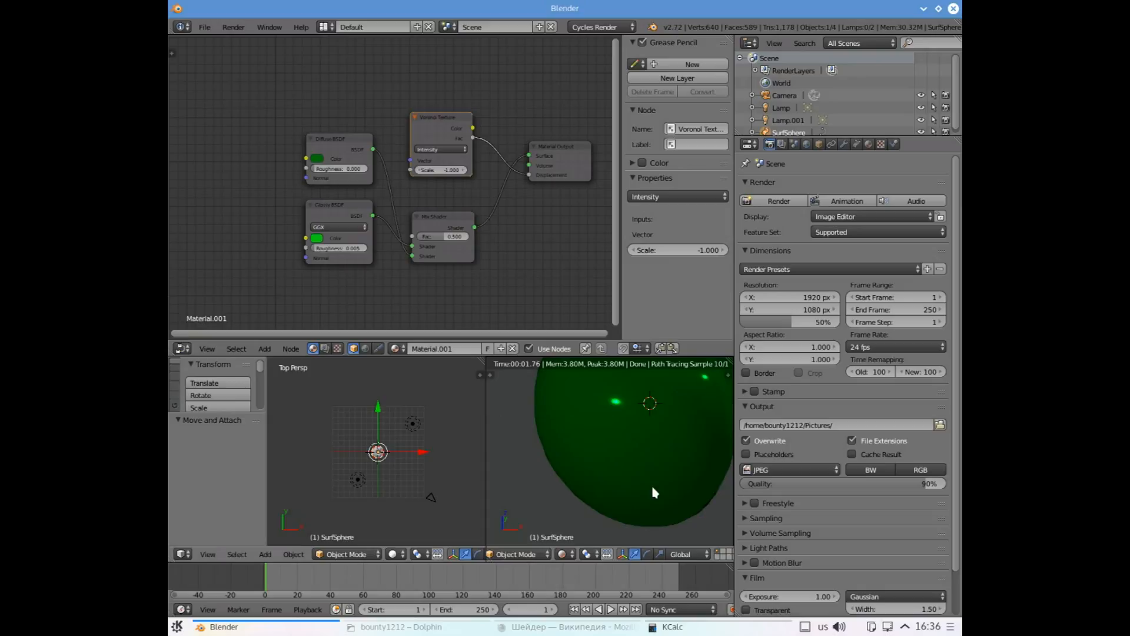
pyautogui.scroll(-3, 659, 492)
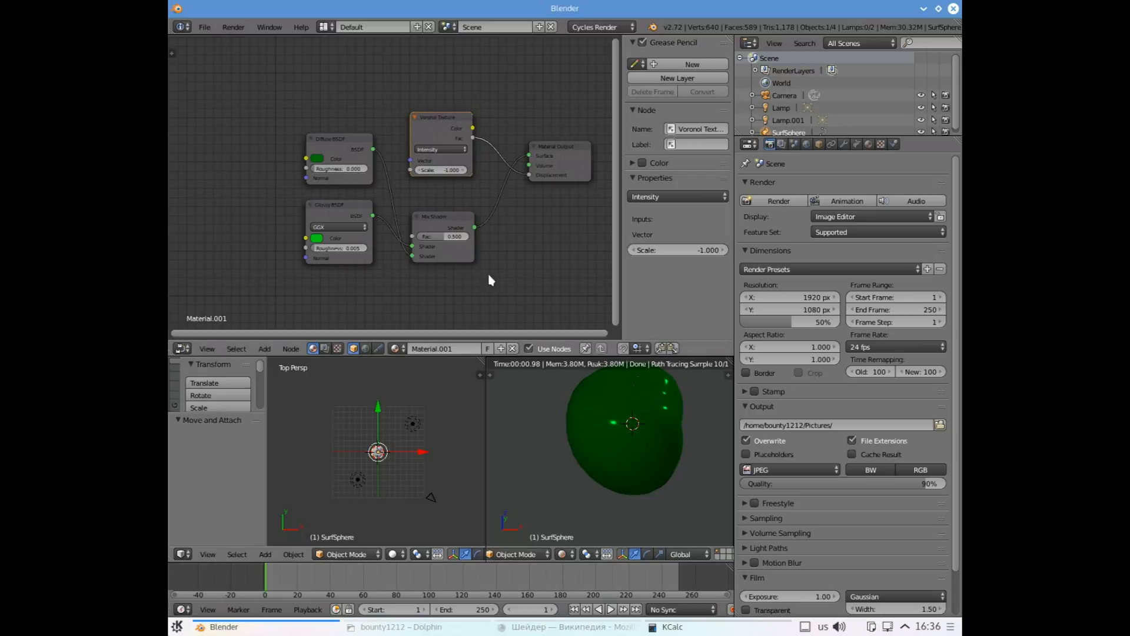
# Move the Mix Shader and Glossy BSDF nodes slightly up, and add a second Mix Shader node below them
pyautogui.moveTo(444, 222); pyautogui.dragTo(446, 196)
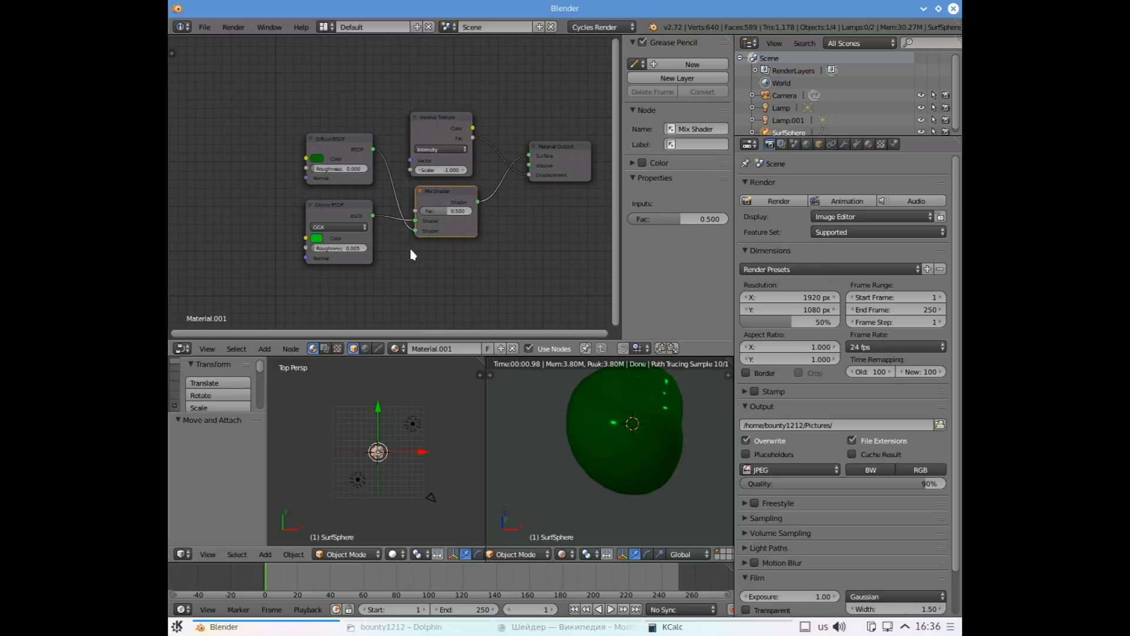
pyautogui.moveTo(334, 209); pyautogui.dragTo(336, 204)
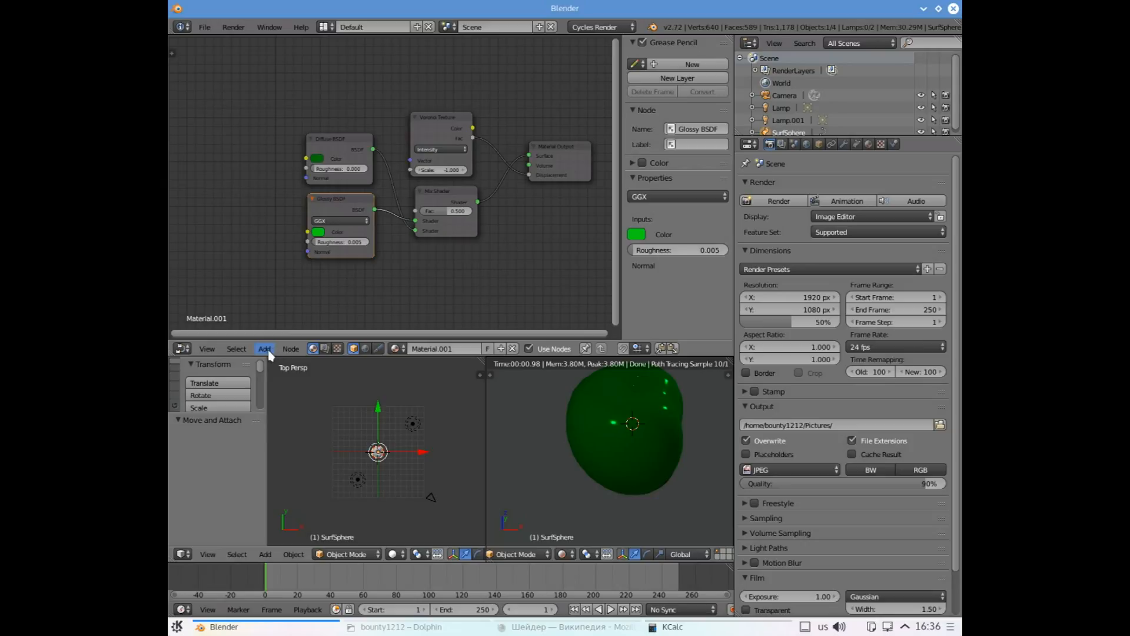
pyautogui.click(265, 350)
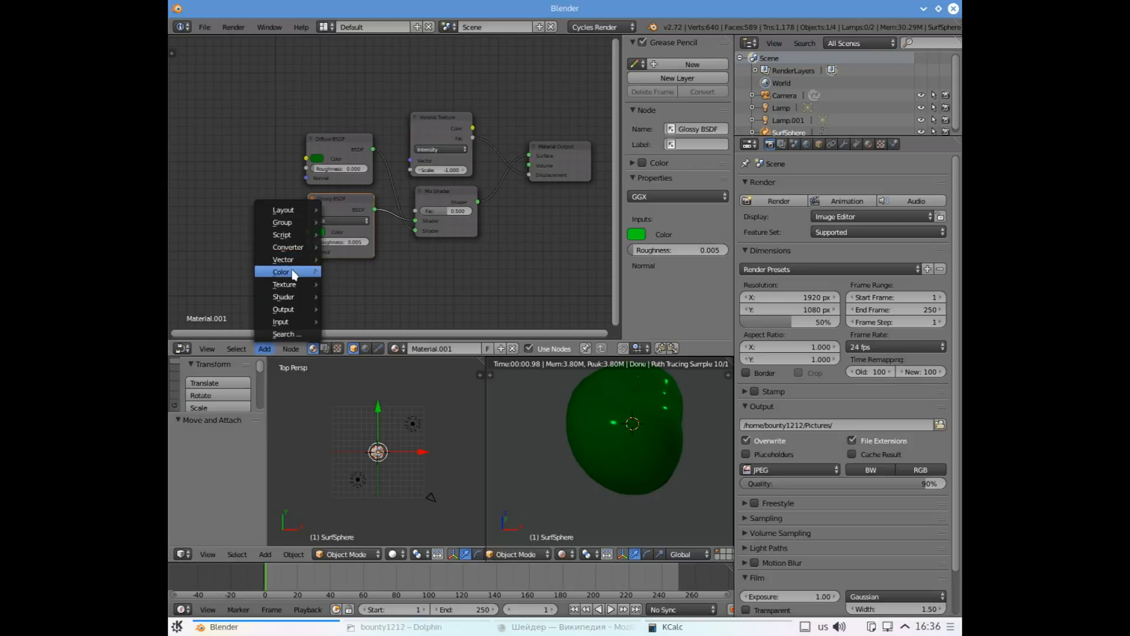
pyautogui.moveTo(283, 297)
pyautogui.click(353, 298)
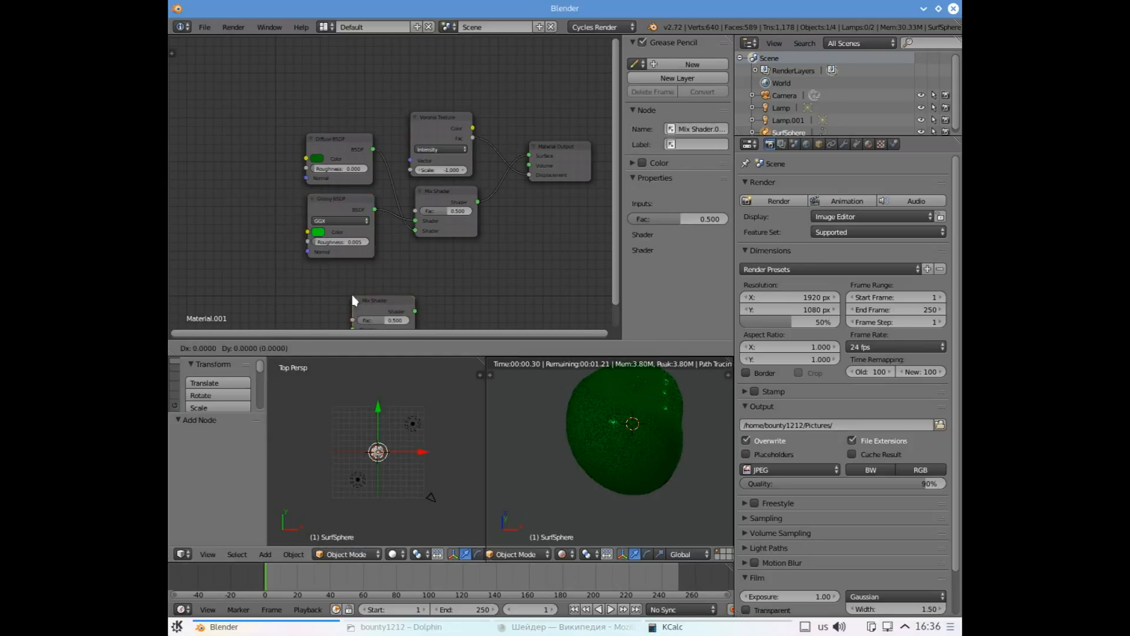
pyautogui.click(438, 268)
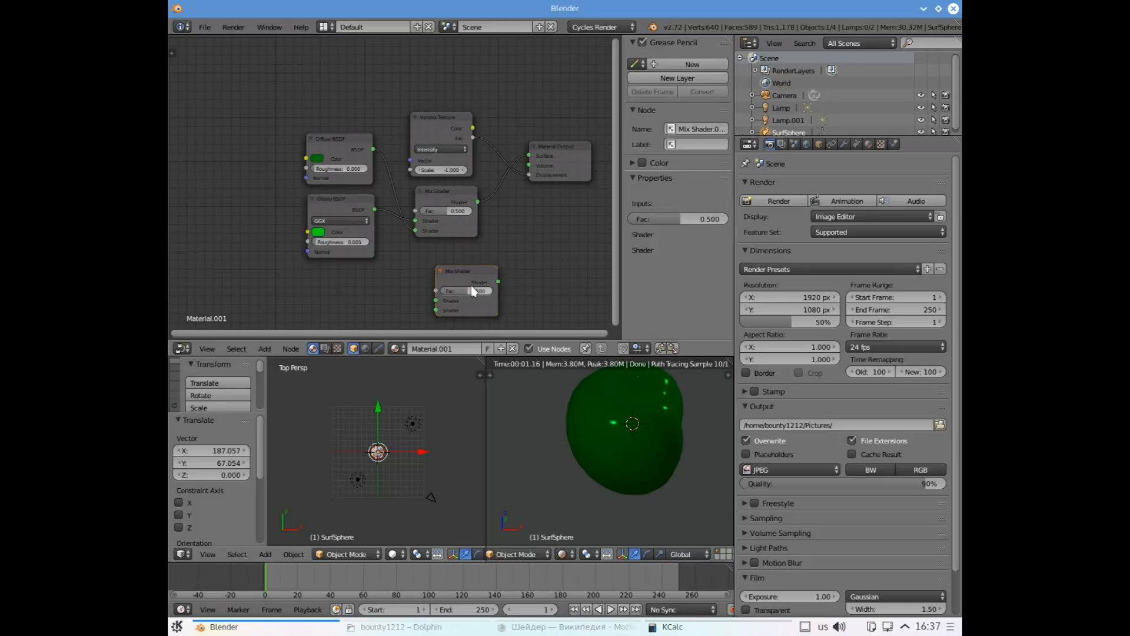
# Add a second Material Output node beside the new Mix Shader and link that shader's output to its Surface input
pyautogui.click(291, 349)
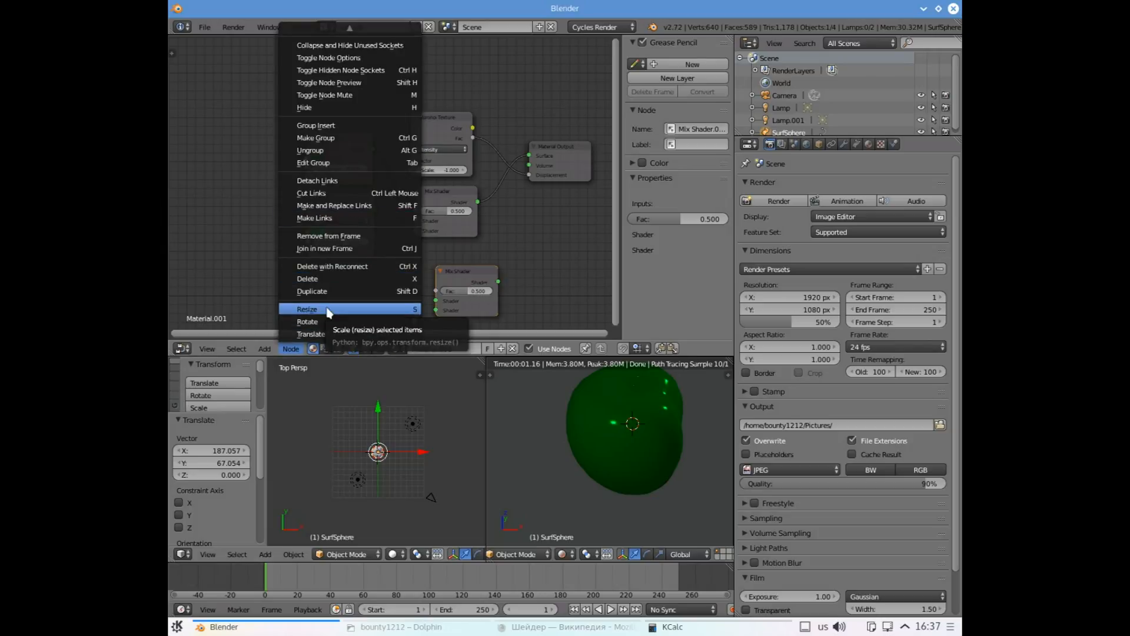
pyautogui.moveTo(265, 349)
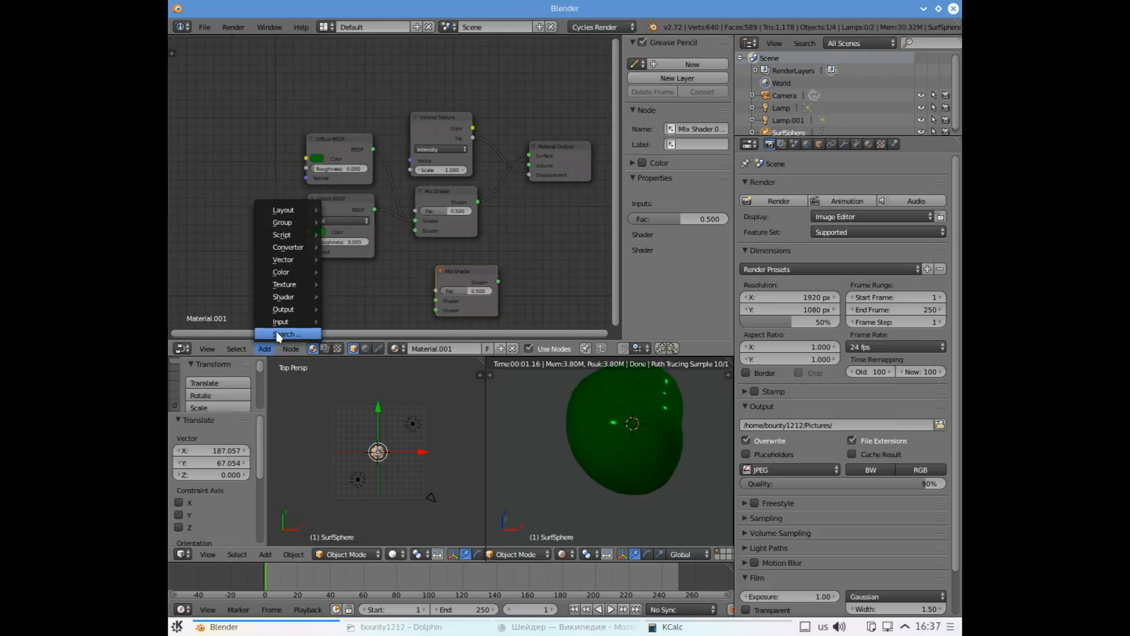
pyautogui.moveTo(281, 326)
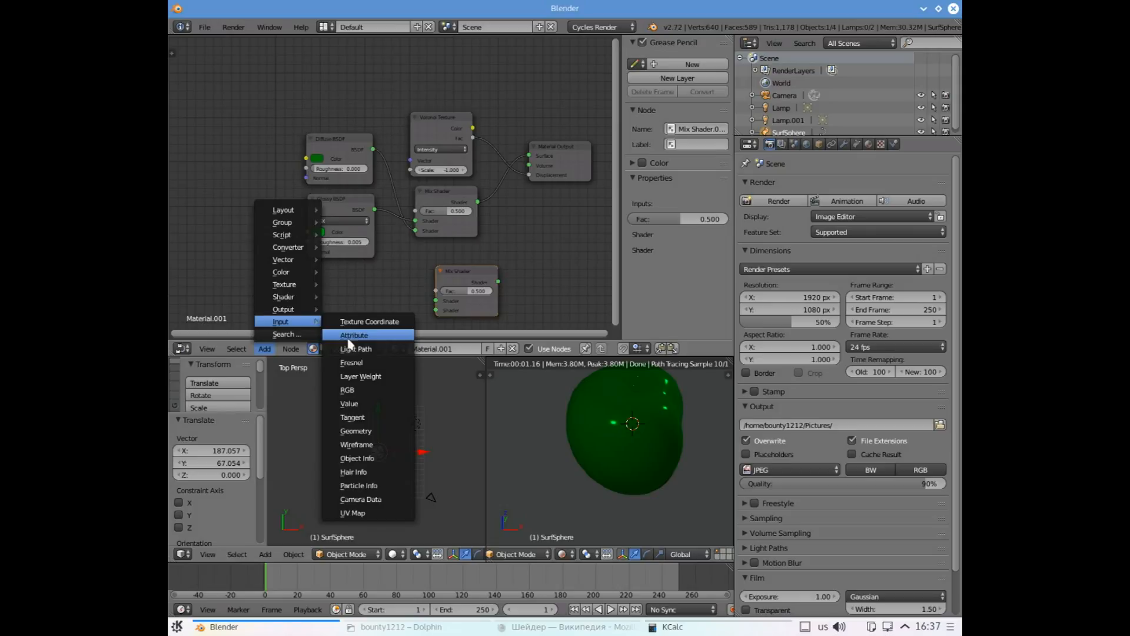
pyautogui.click(353, 319)
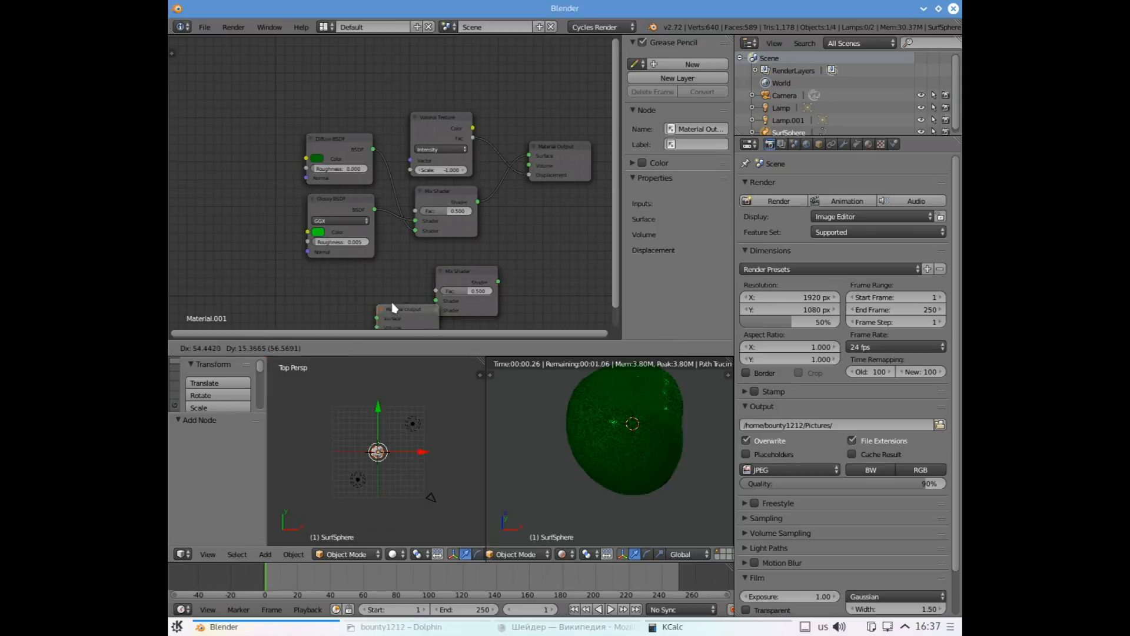
pyautogui.click(533, 260)
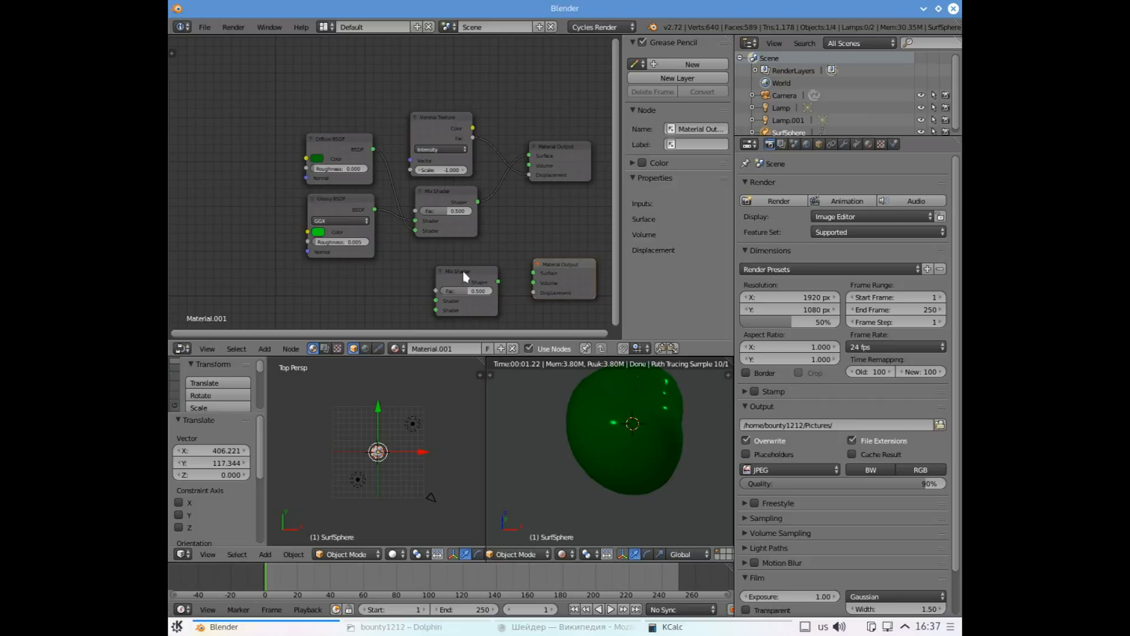
pyautogui.moveTo(465, 276); pyautogui.dragTo(533, 273)
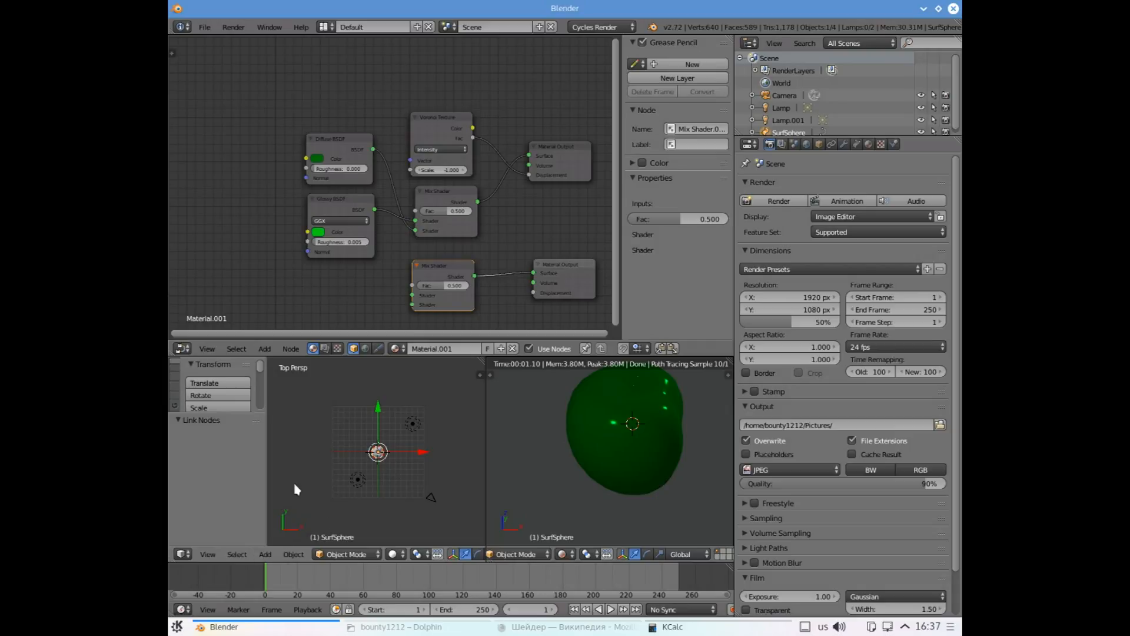
# Add a second Diffuse BSDF node below the Glossy BSDF node
pyautogui.click(264, 348)
pyautogui.moveTo(285, 296)
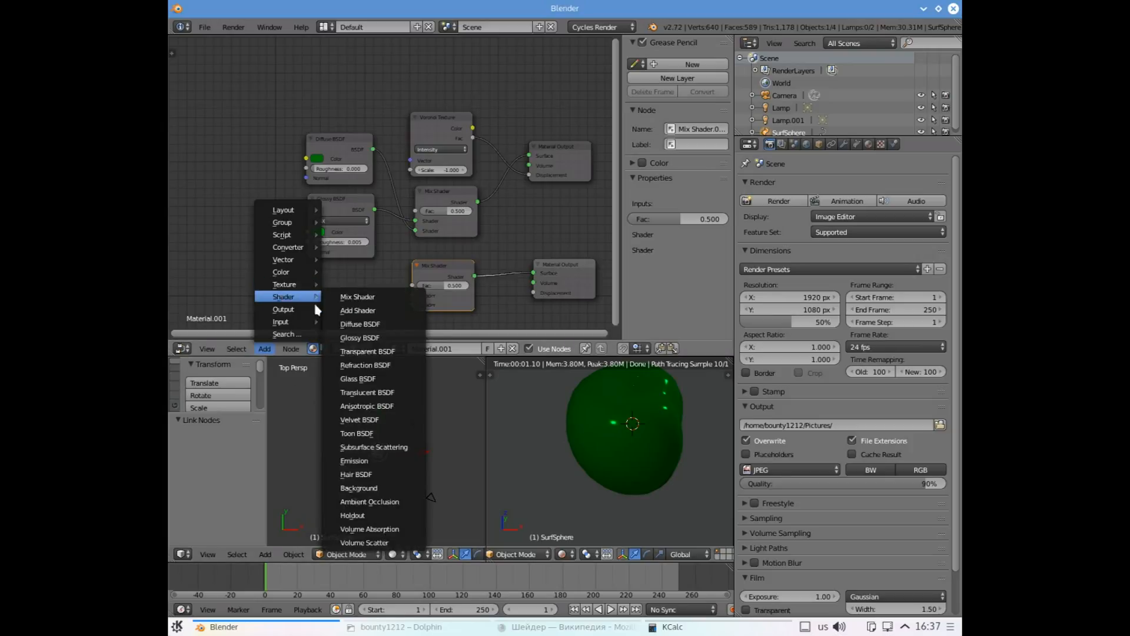
pyautogui.click(360, 324)
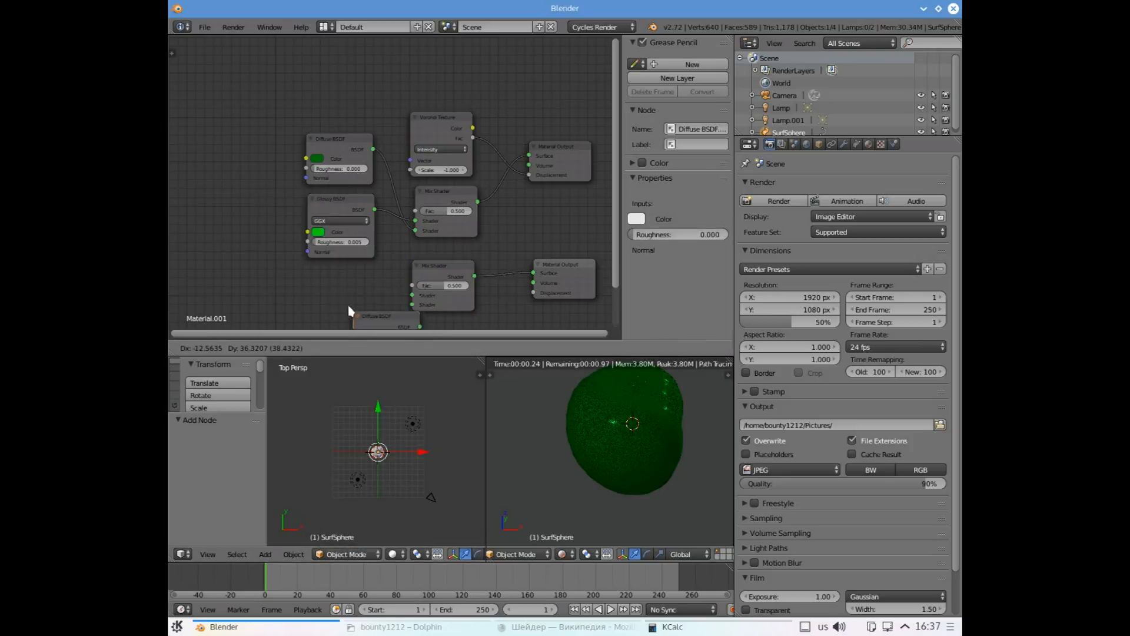
pyautogui.click(319, 291)
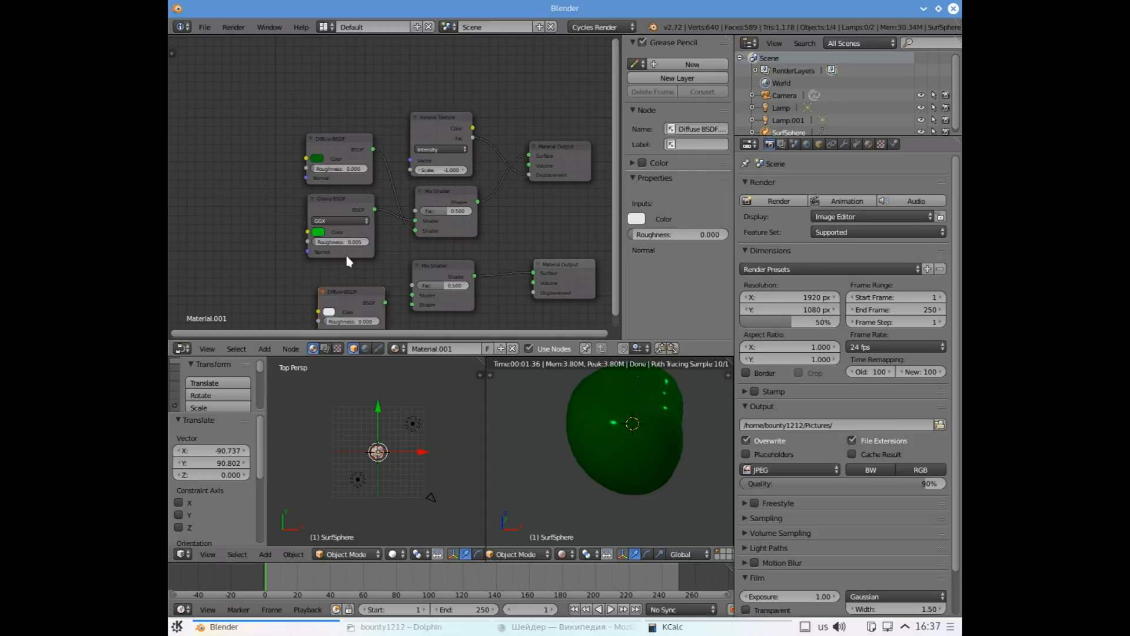
# Paste the dark green color into the new Diffuse BSDF and link it to the lower Mix Shader's first Shader input
pyautogui.click(328, 312)
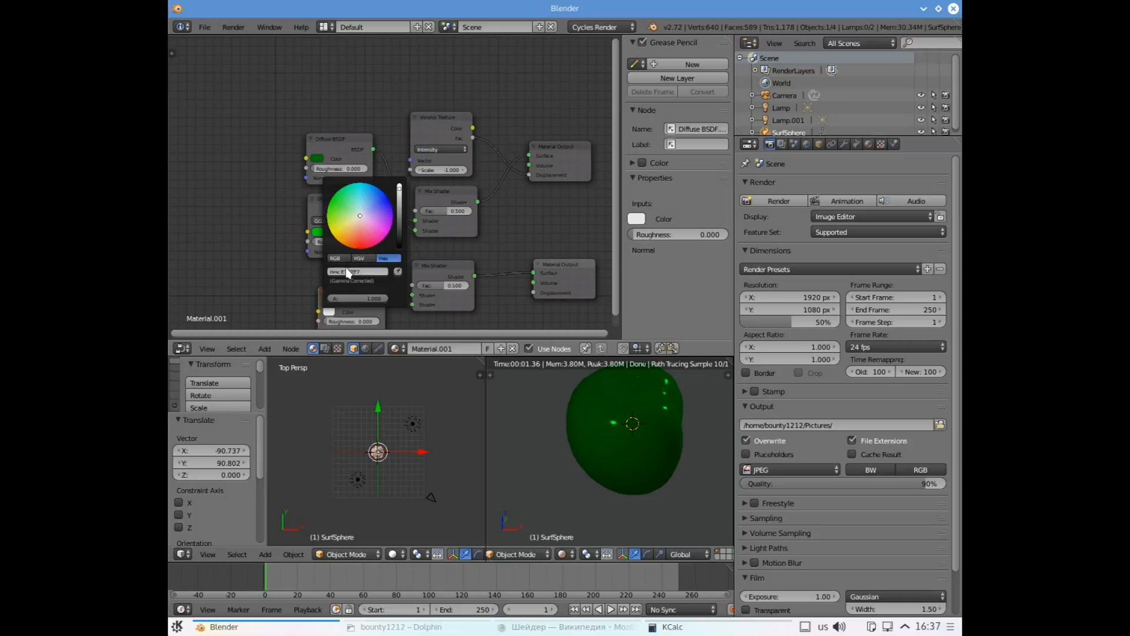
pyautogui.hotkey('ctrl', 'v')
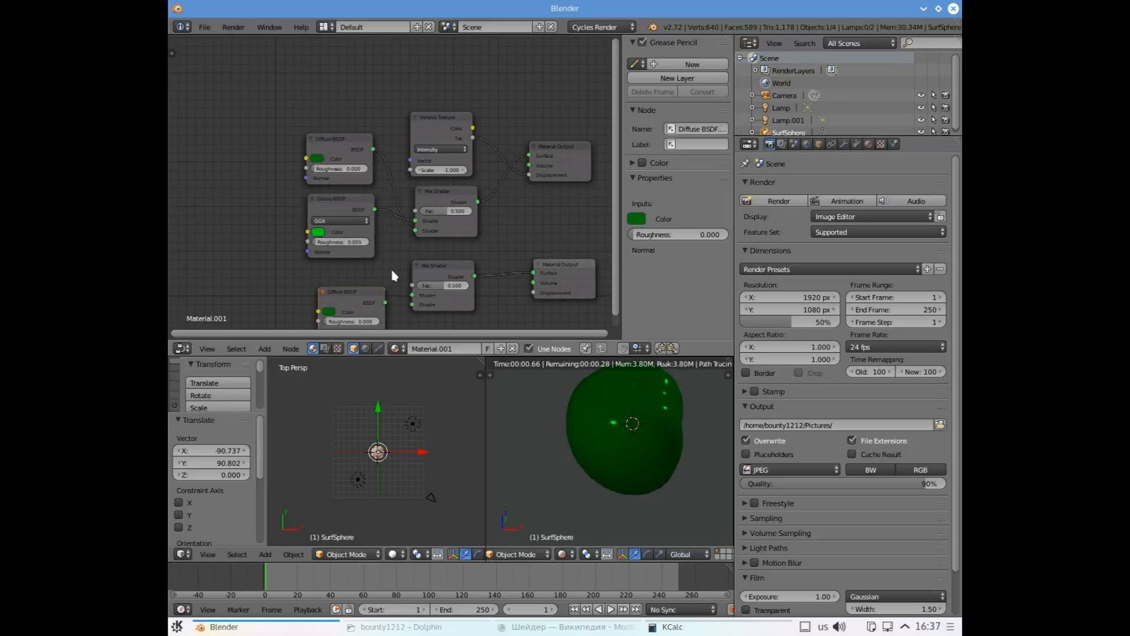
pyautogui.moveTo(385, 303); pyautogui.dragTo(412, 297)
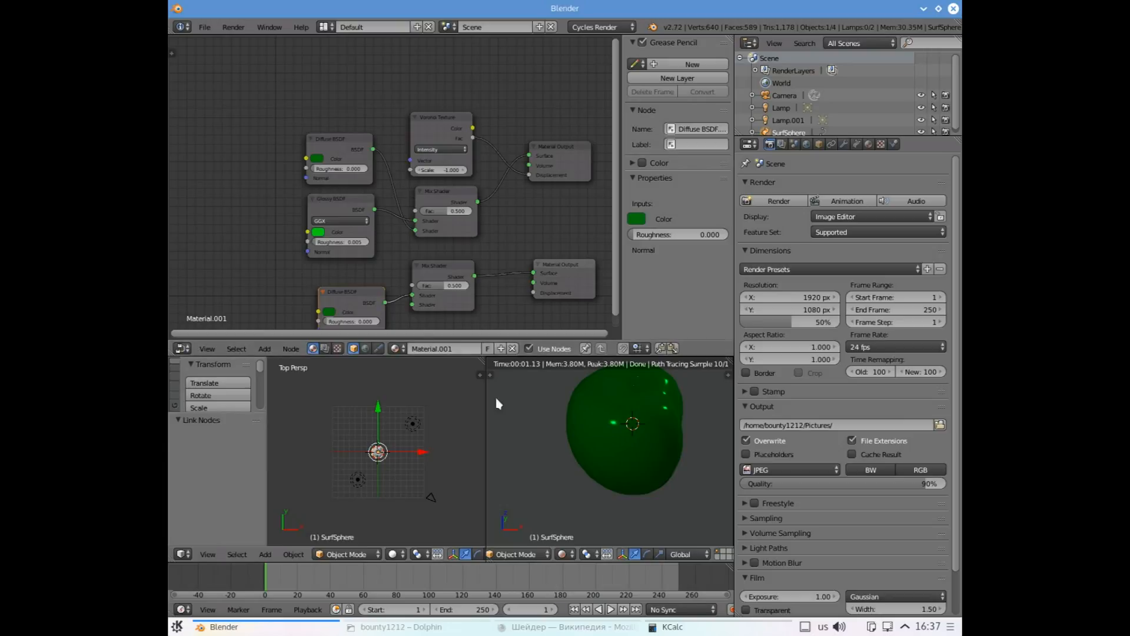
pyautogui.scroll(5, 640, 481)
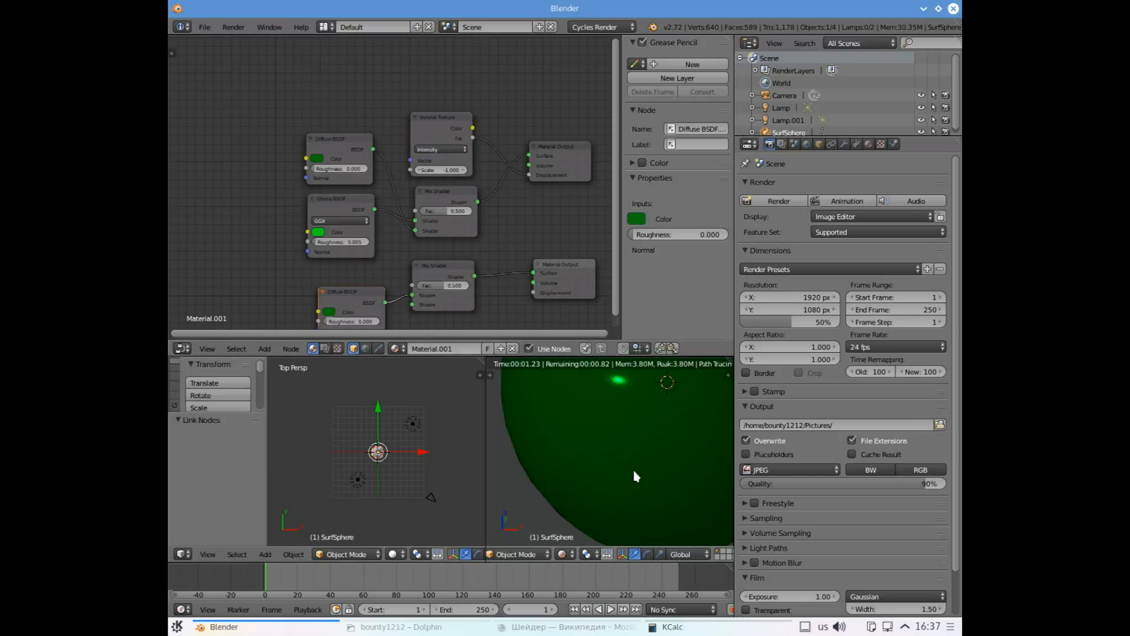
pyautogui.scroll(-3, 629, 475)
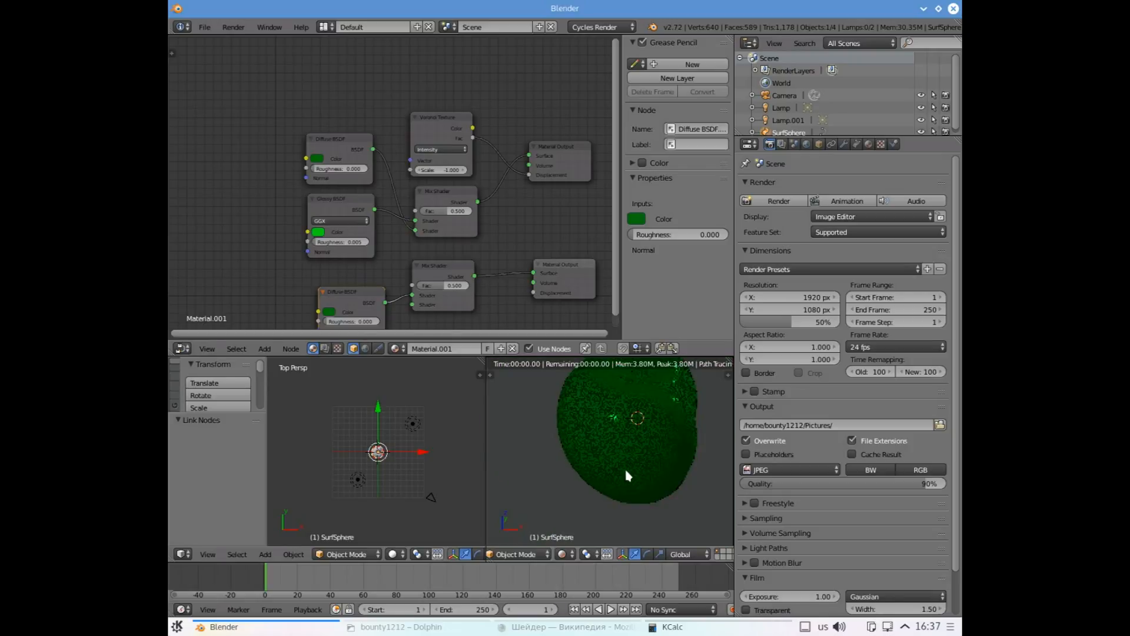
pyautogui.scroll(-3, 629, 475)
pyautogui.scroll(-1, 364, 316)
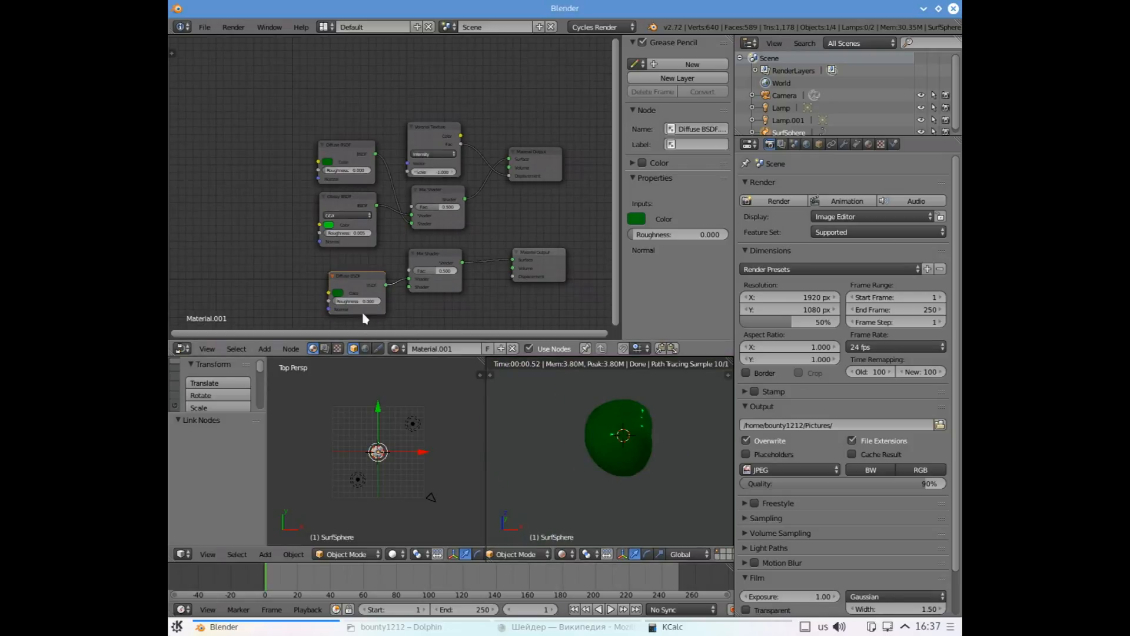
# Set the lower Diffuse BSDF's Roughness to 0.225 and link the upper Diffuse BSDF to the lower Material Output's Volume input
pyautogui.moveTo(344, 307); pyautogui.dragTo(348, 306)
pyautogui.moveTo(374, 157); pyautogui.dragTo(513, 268)
pyautogui.scroll(3, 639, 442)
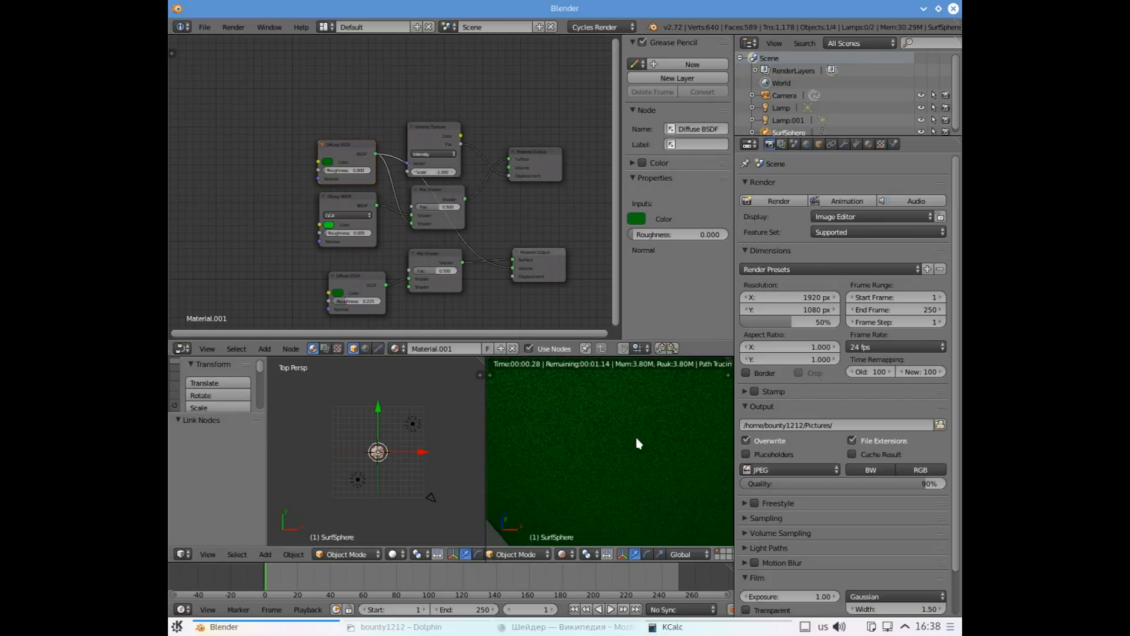
pyautogui.scroll(-3, 639, 443)
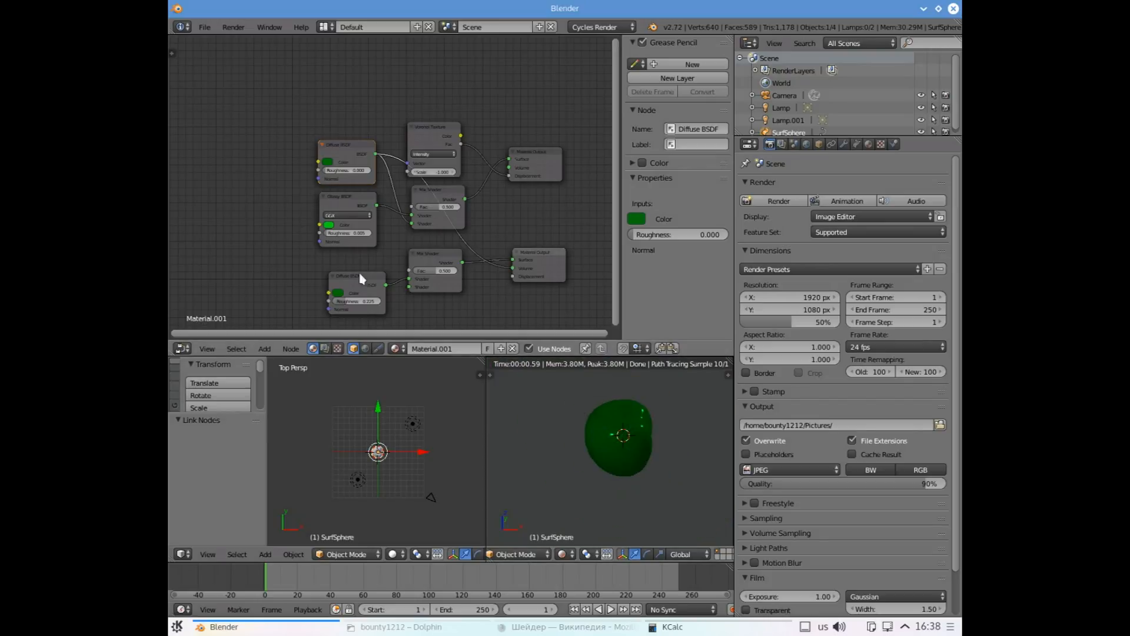
pyautogui.moveTo(349, 278); pyautogui.dragTo(337, 276)
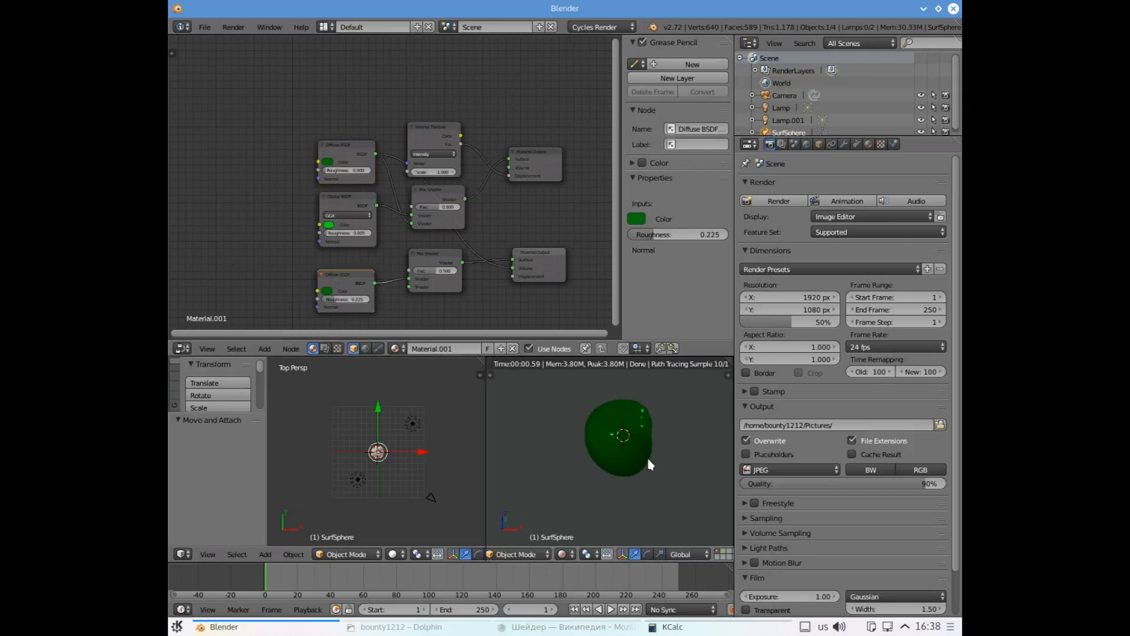
pyautogui.scroll(3, 651, 465)
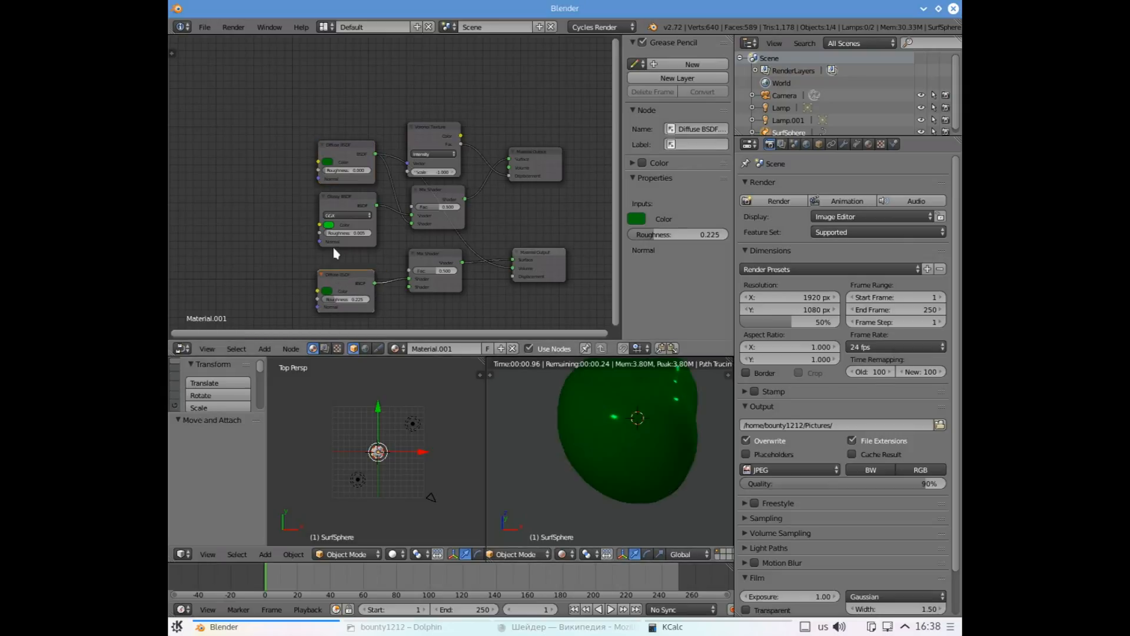
# Change the upper Diffuse BSDF's color to olive green and give the lower Diffuse BSDF the same color
pyautogui.click(328, 166)
pyautogui.click(337, 87)
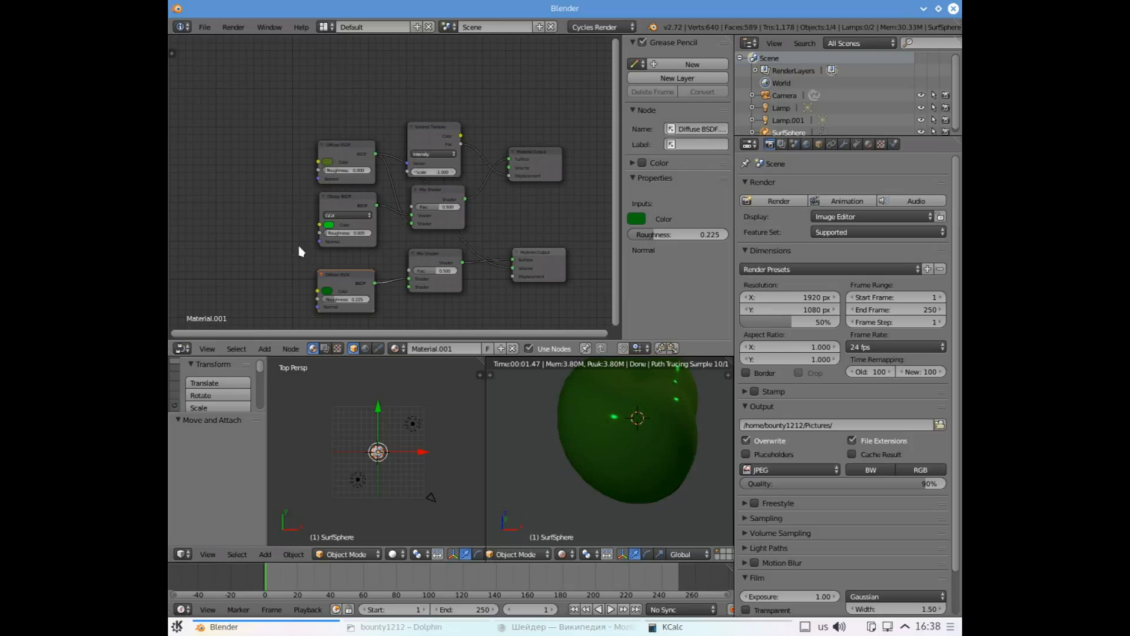
pyautogui.click(323, 291)
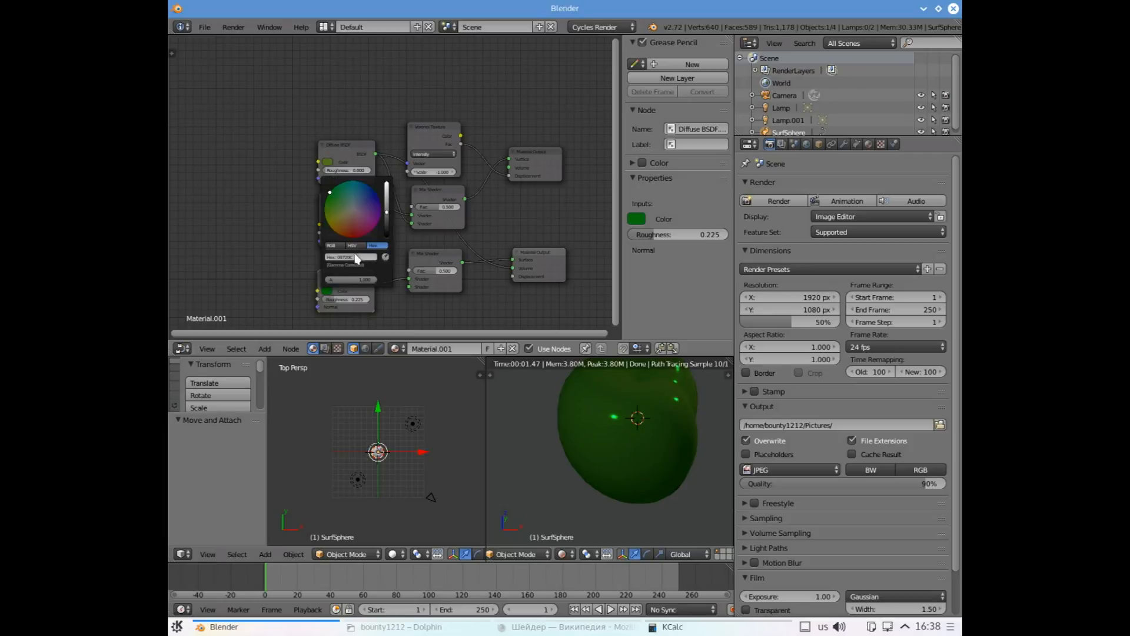
pyautogui.click(328, 166)
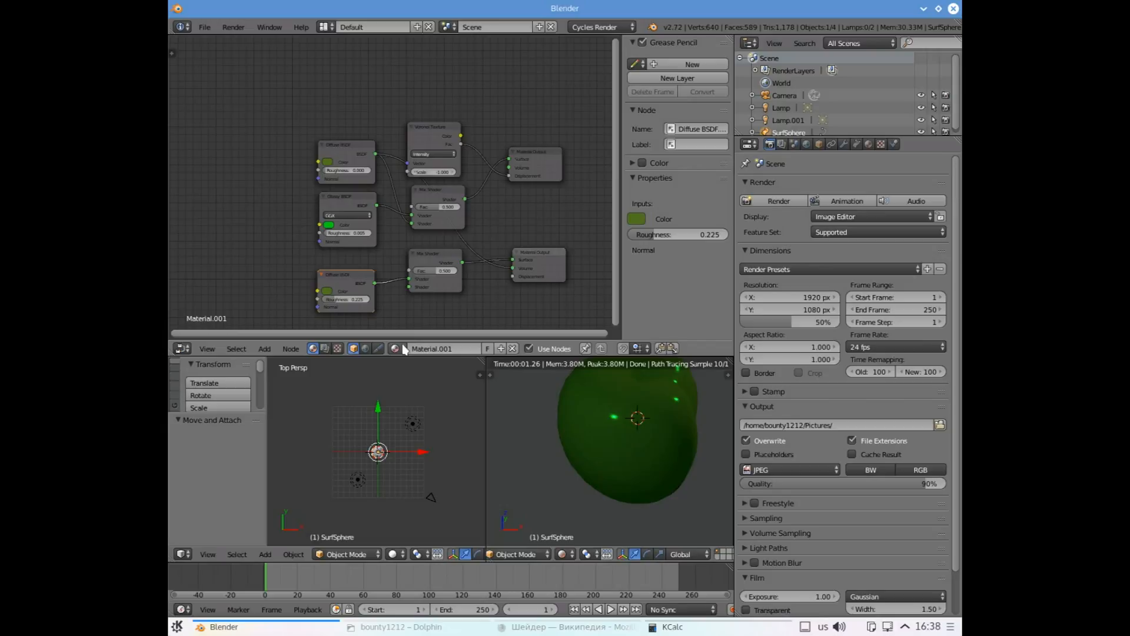
# Shift the Glossy BSDF's color to a yellower green and unlink the Voronoi Texture from the upper Material Output's Displacement input
pyautogui.click(328, 226)
pyautogui.click(327, 141)
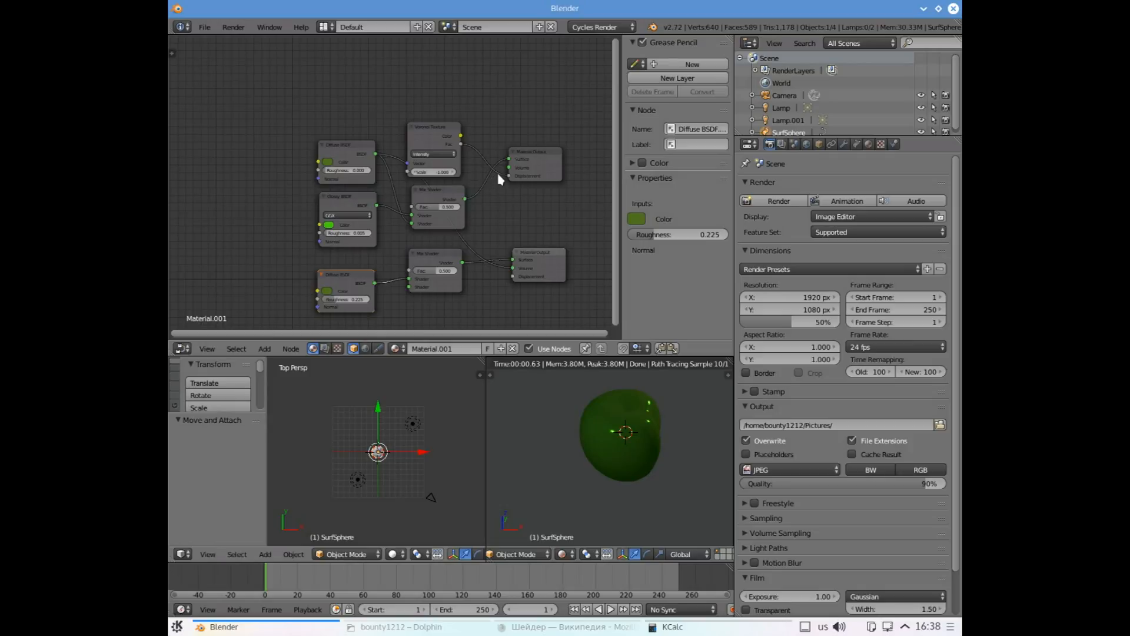
pyautogui.moveTo(510, 176); pyautogui.dragTo(473, 203)
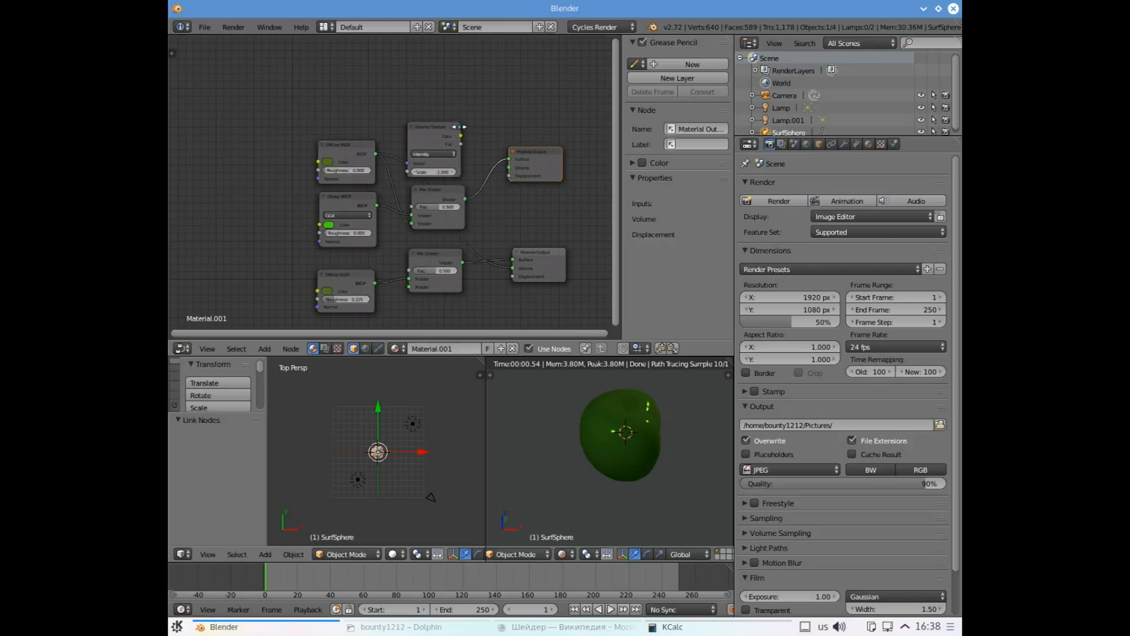
# Move the disconnected Voronoi Texture node clear of the other nodes and delete it from the material
pyautogui.moveTo(438, 133); pyautogui.dragTo(295, 96)
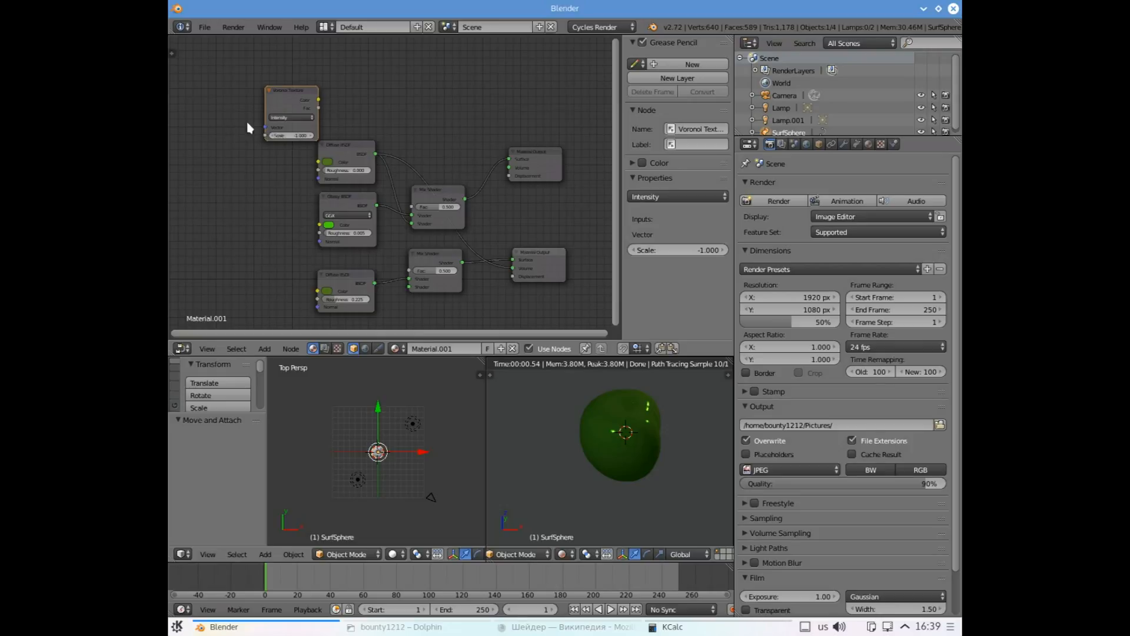
pyautogui.click(283, 94)
pyautogui.press('x')
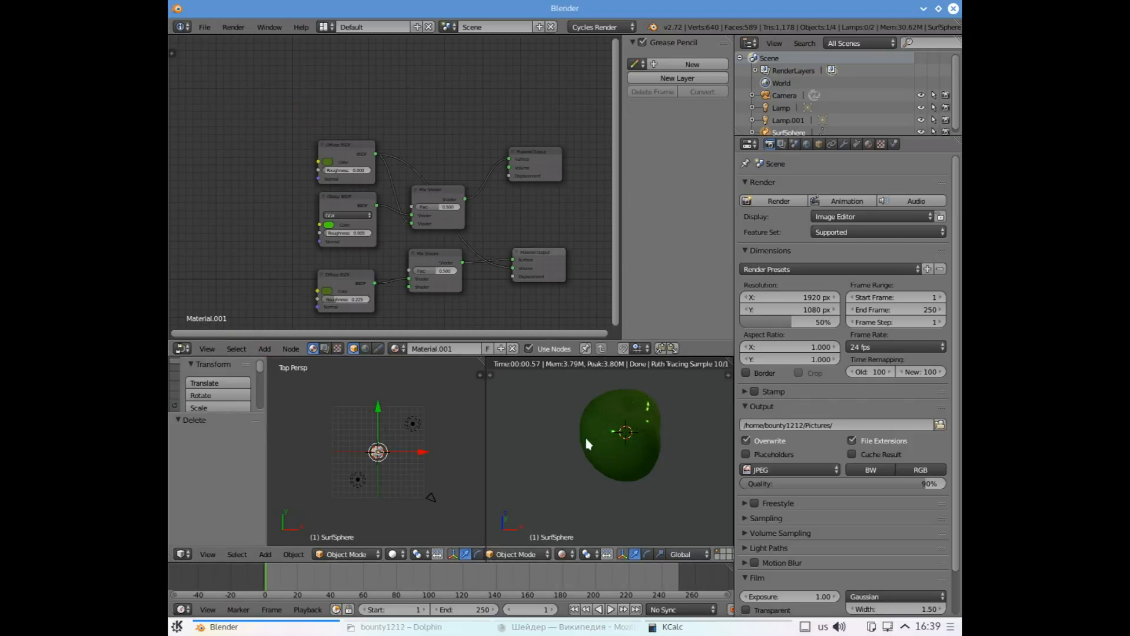
# Set the number of render samples to 1000 in the Cycles sampling settings
pyautogui.scroll(3, 630, 441)
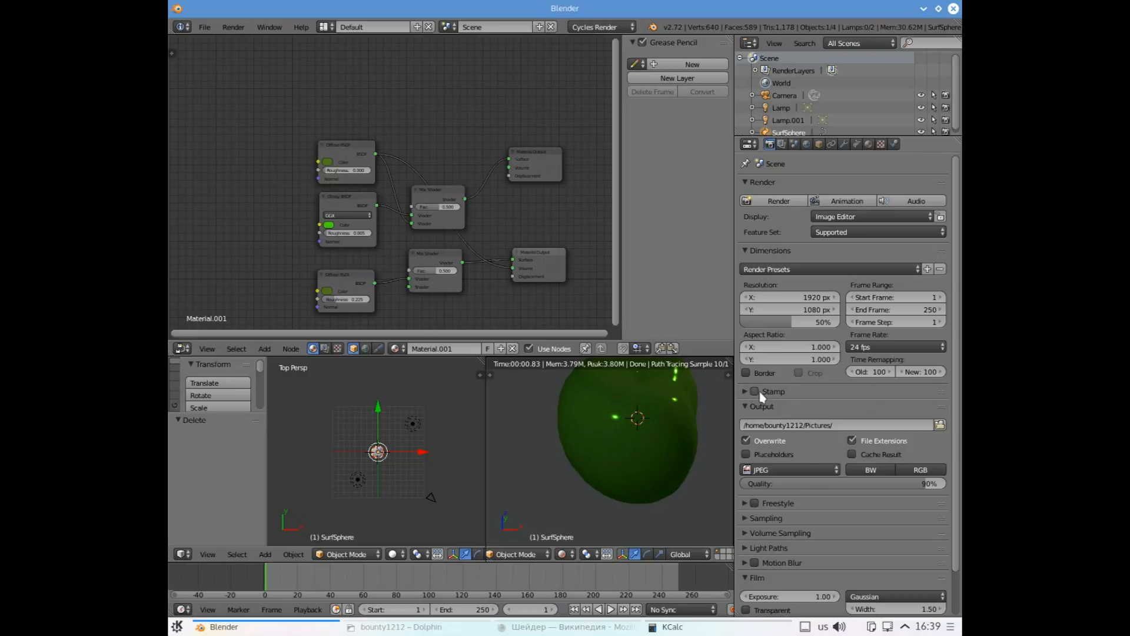
pyautogui.click(764, 518)
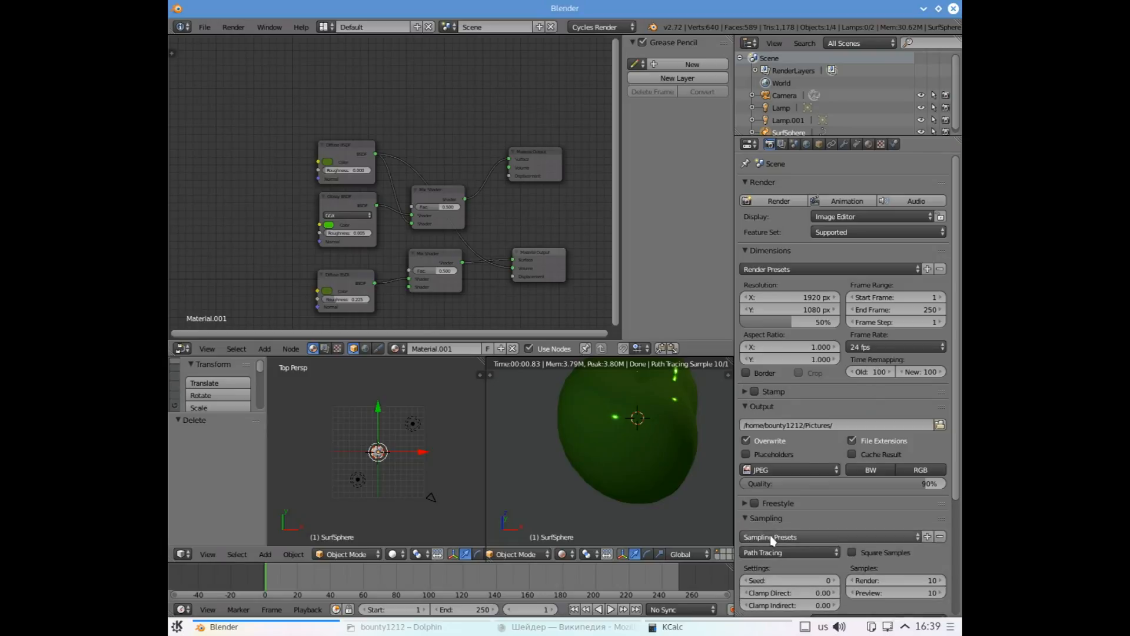
pyautogui.click(881, 581)
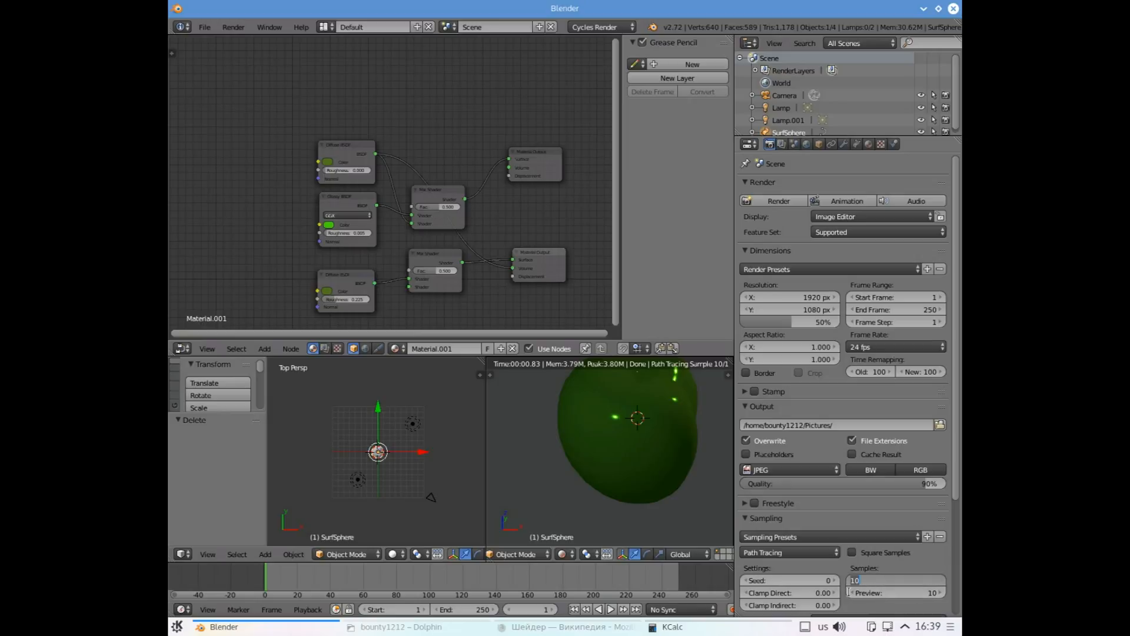
pyautogui.write('1000')
pyautogui.press('Return')
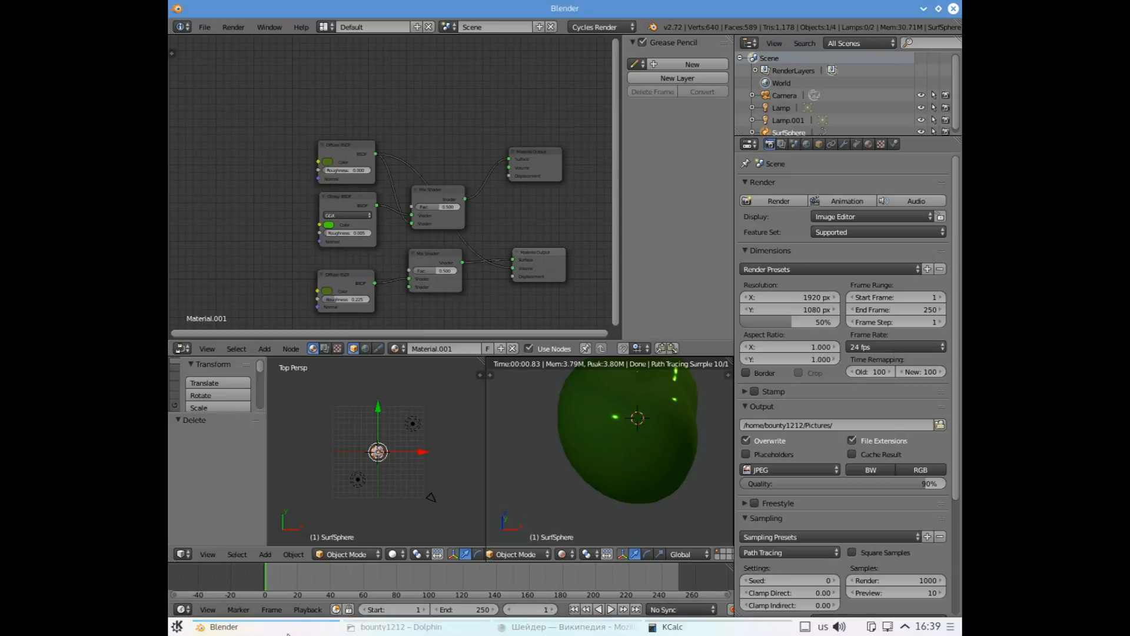
# Switch to Firefox and look up the word "sample" in the rechnik.info dictionary
pyautogui.click(546, 628)
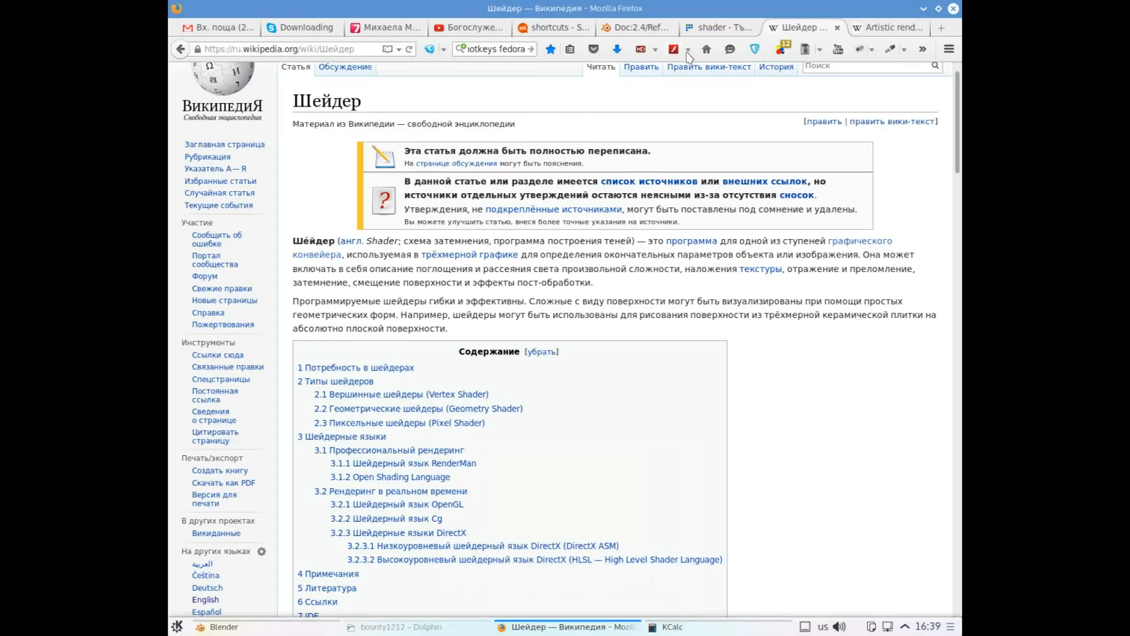
pyautogui.click(710, 27)
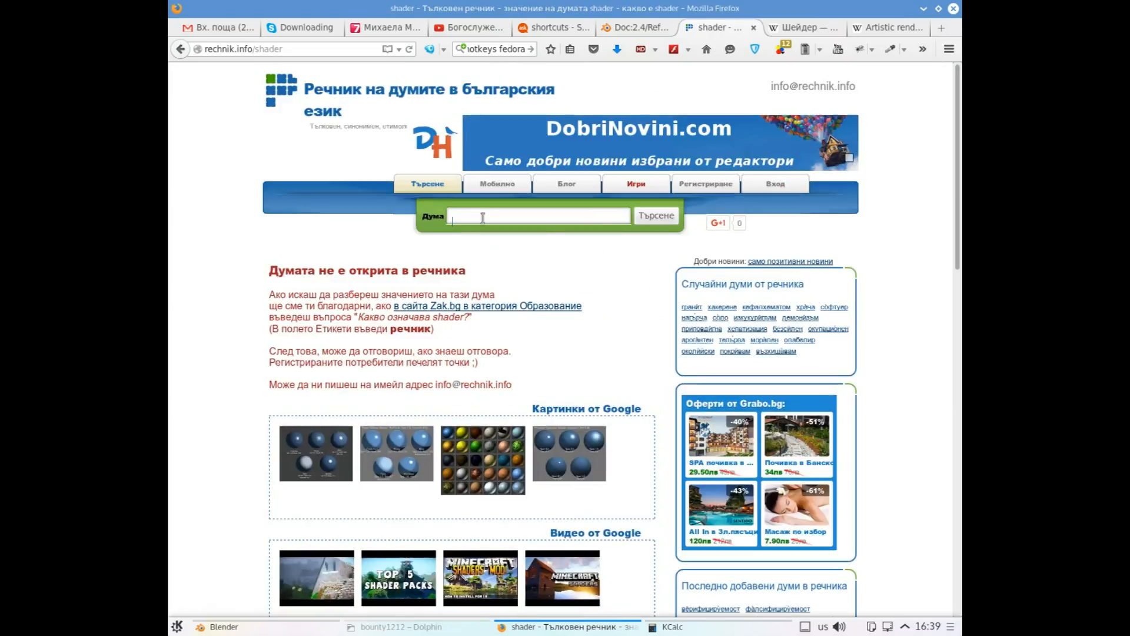
pyautogui.write('SAMPLE')
pyautogui.press('Return')
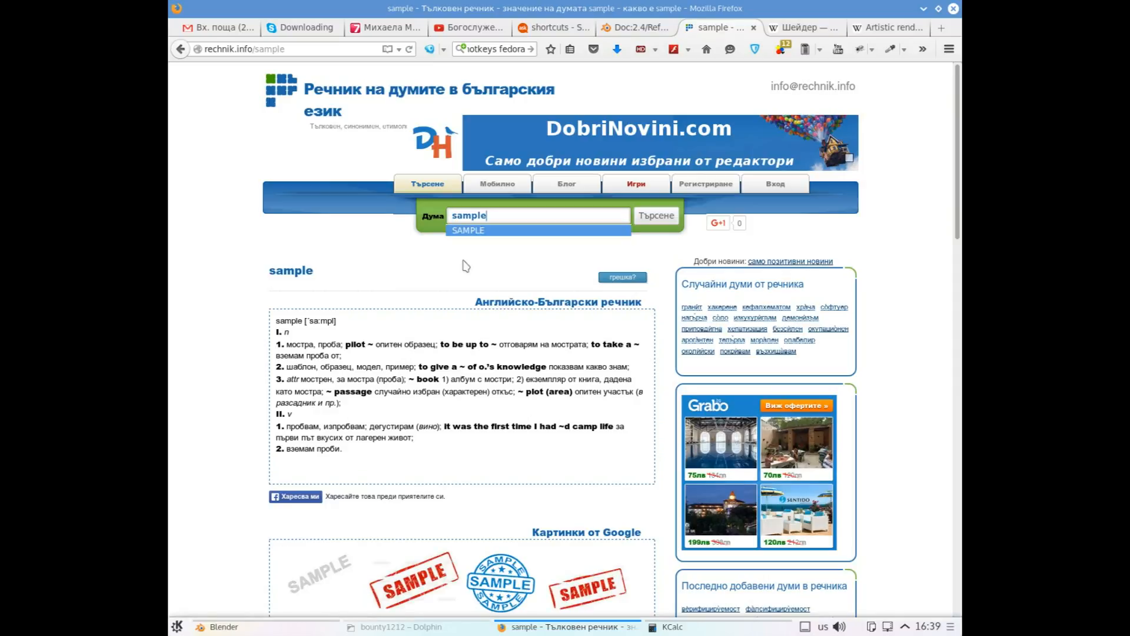
# Look up "sampling" in the same dictionary and read its translations and the related Wikipedia entries
pyautogui.press('BackSpace')
pyautogui.write('ING')
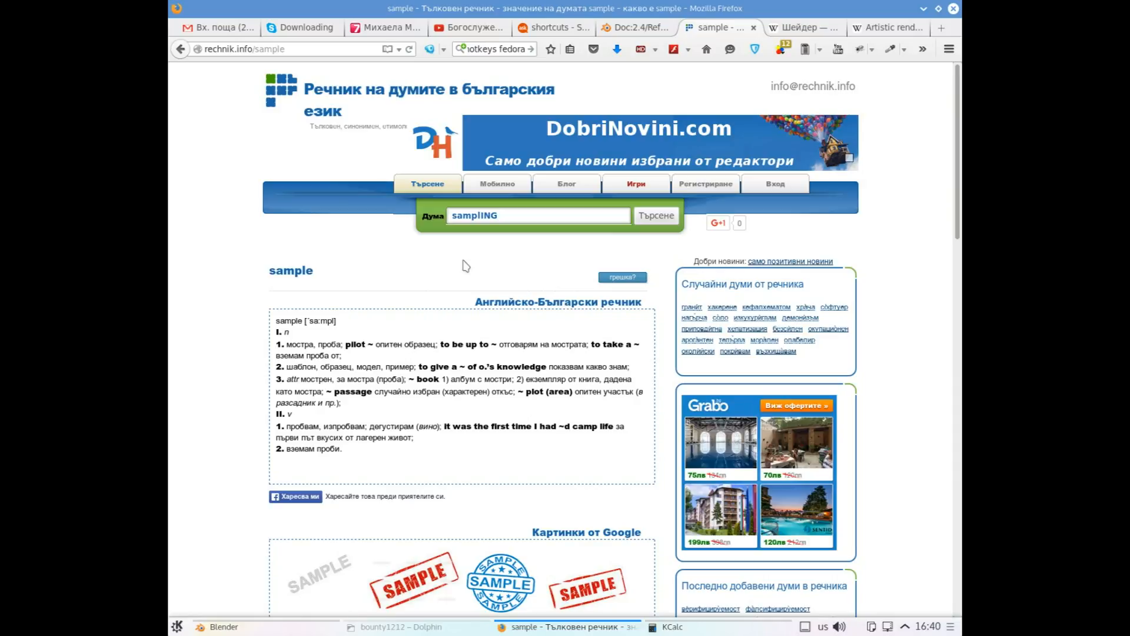
pyautogui.press('Return')
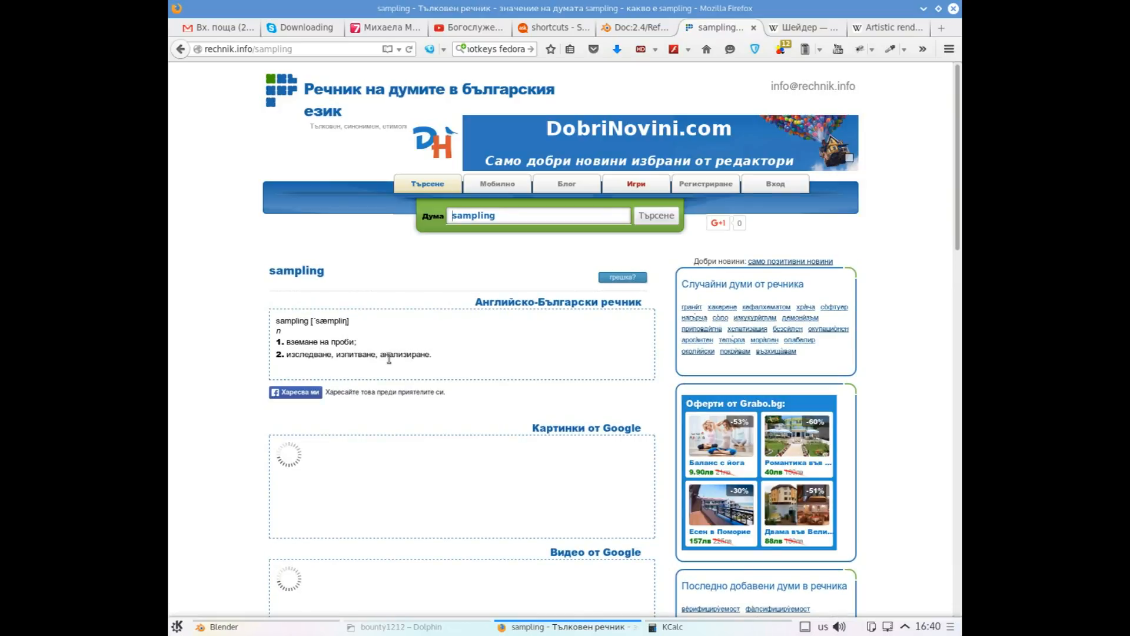
pyautogui.scroll(-3, 389, 358)
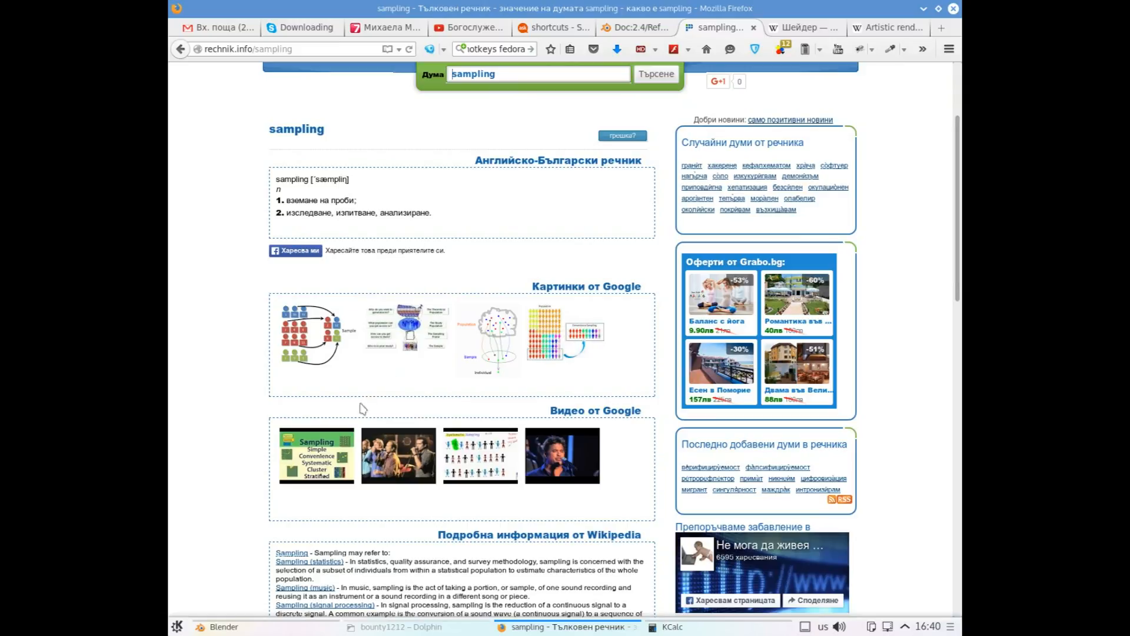
pyautogui.scroll(-3, 366, 416)
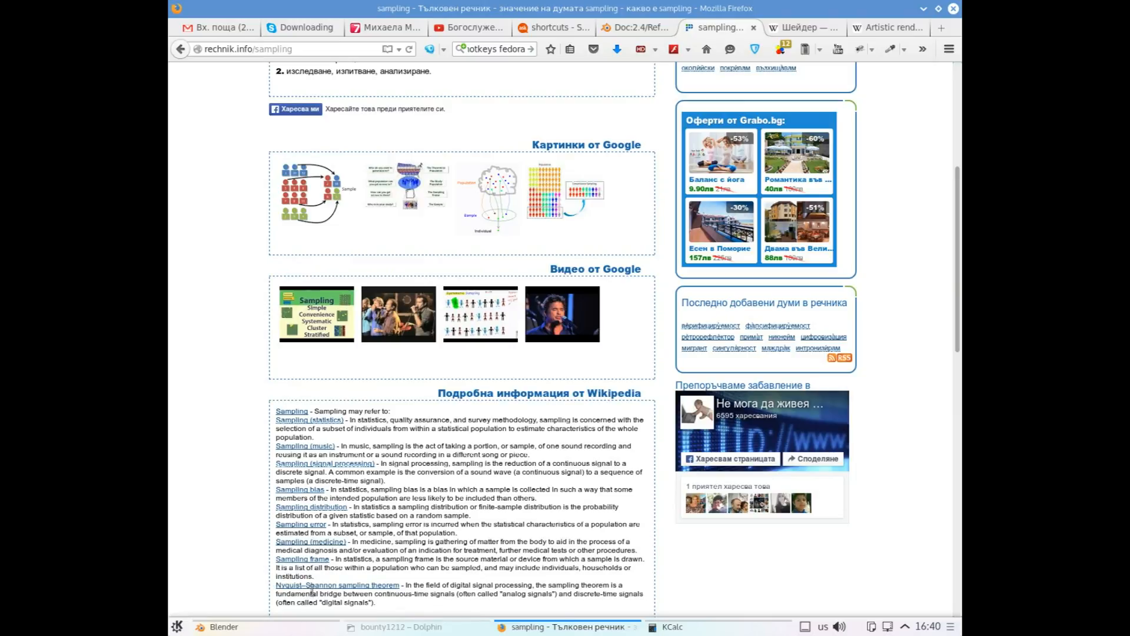
# Open the Wikipedia page on Sampling from the dictionary entry and skim its list of meanings
pyautogui.click(288, 411)
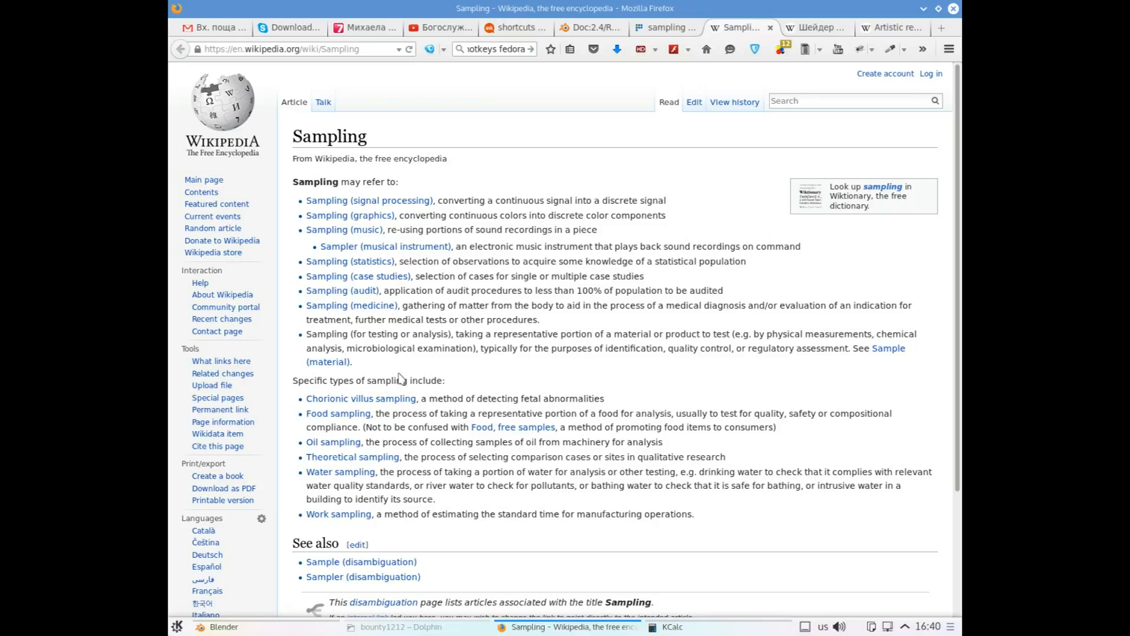
pyautogui.scroll(-5, 380, 448)
pyautogui.scroll(5, 377, 461)
# Switch back to Blender and change the upper Diffuse BSDF's color to an orange-brown, hex 723C00
pyautogui.click(223, 627)
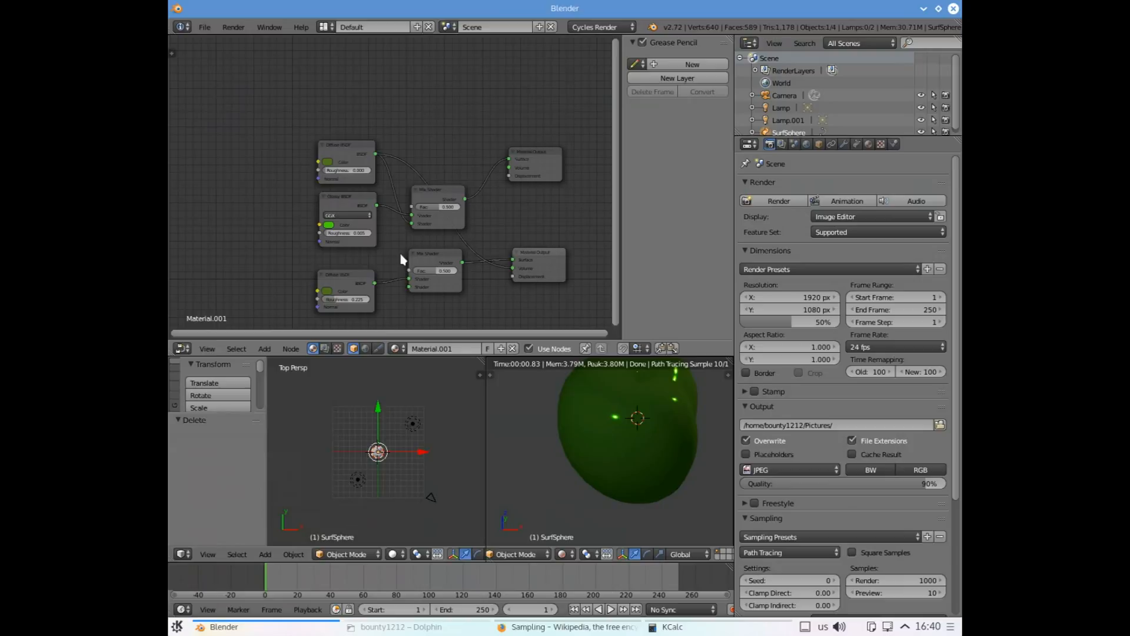
pyautogui.scroll(-5, 405, 254)
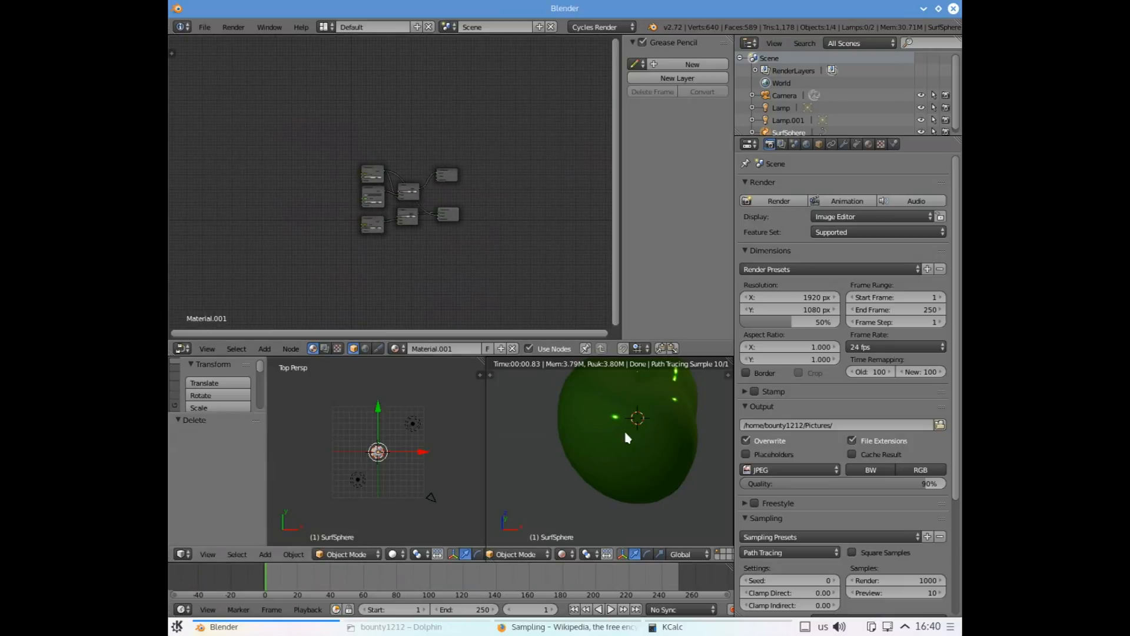
pyautogui.scroll(-2, 663, 425)
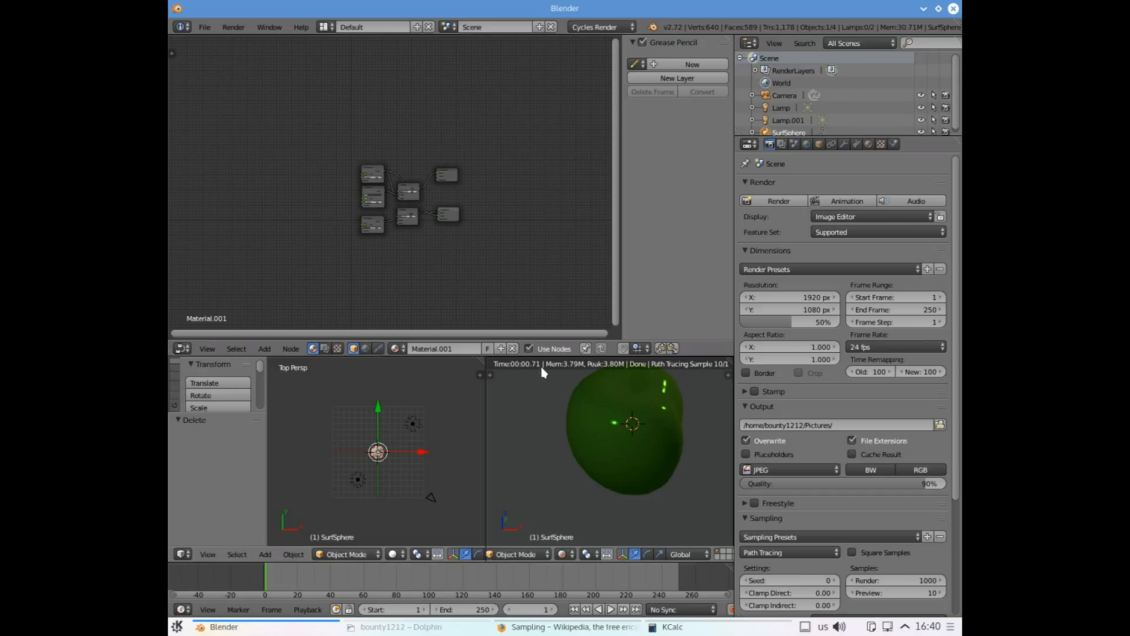
pyautogui.scroll(6, 275, 147)
pyautogui.click(289, 151)
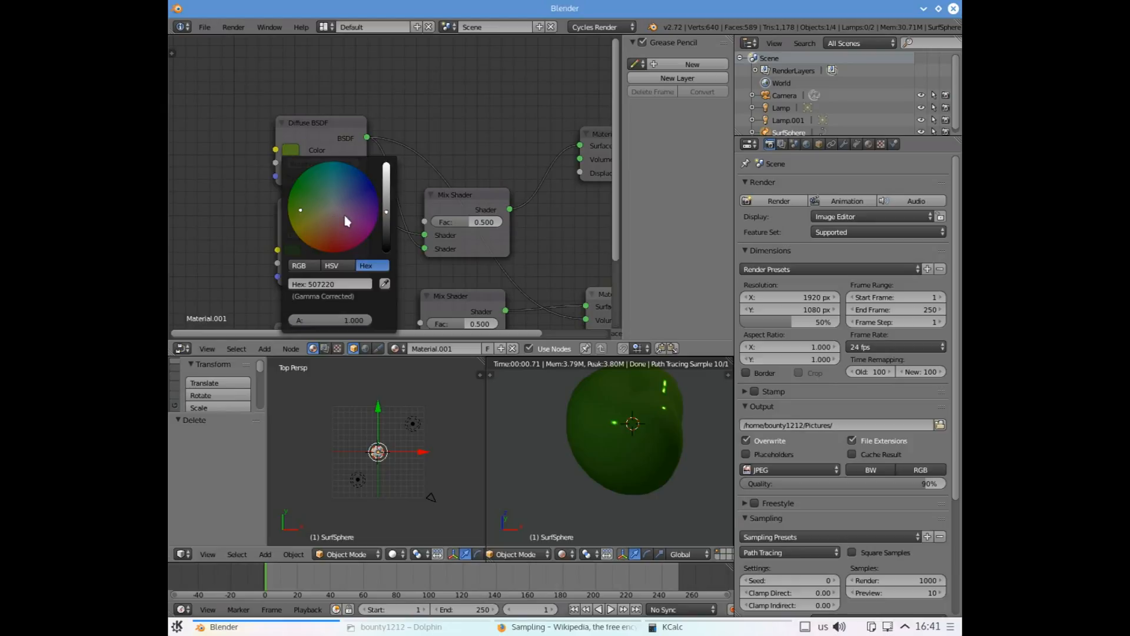
pyautogui.moveTo(330, 217)
pyautogui.mouseDown()
pyautogui.moveTo(303, 231)
pyautogui.moveTo(309, 245)
pyautogui.mouseUp()
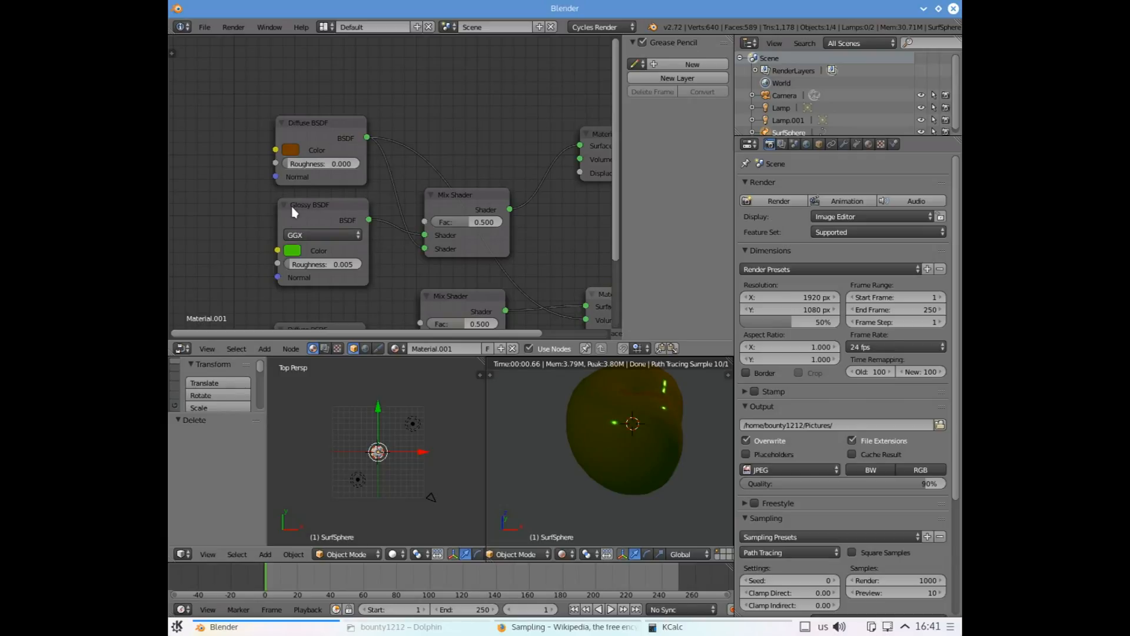
# Sample the upper Diffuse BSDF's brown into the Glossy BSDF's color, then brighten and shift it to golden yellow
pyautogui.click(292, 250)
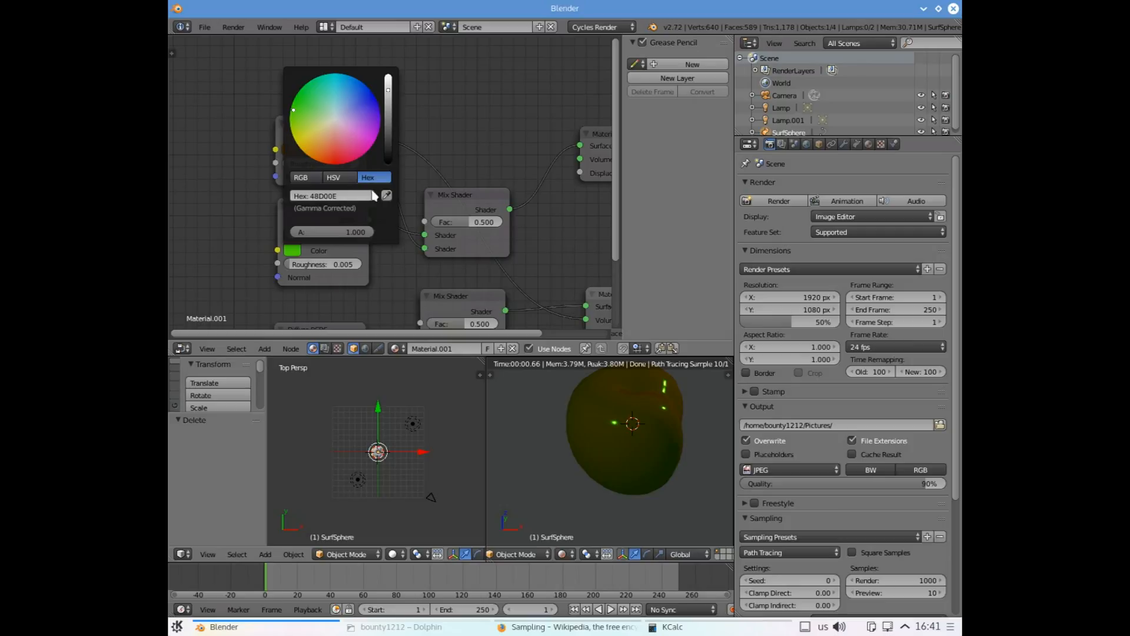
pyautogui.click(386, 195)
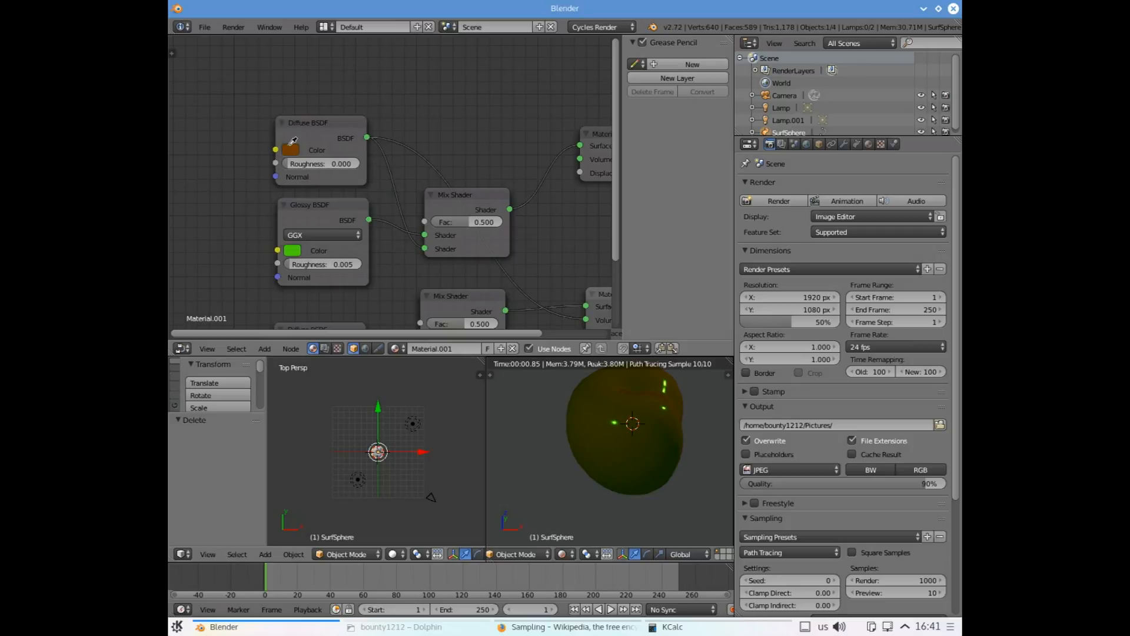
pyautogui.click(291, 145)
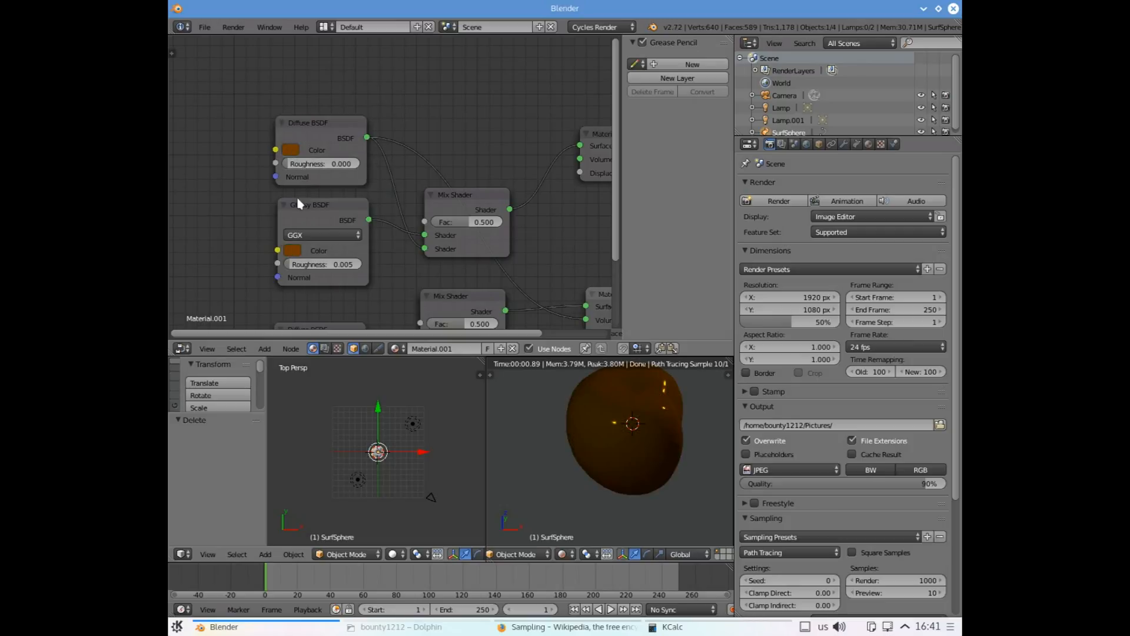
pyautogui.click(292, 250)
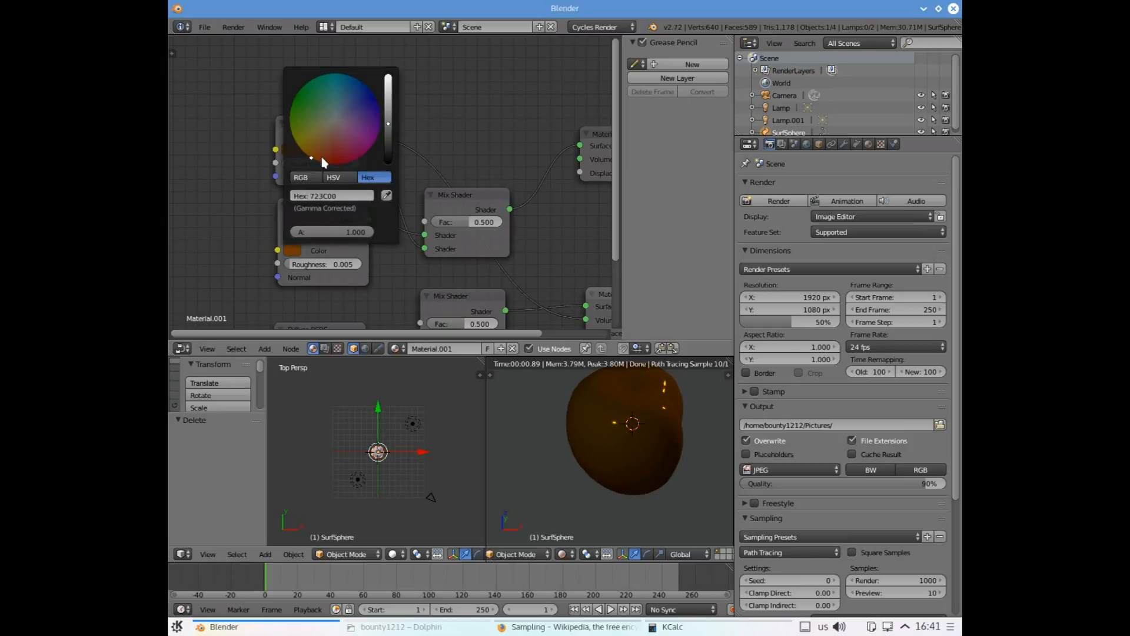
pyautogui.moveTo(388, 128); pyautogui.dragTo(388, 81)
pyautogui.moveTo(311, 158); pyautogui.dragTo(304, 148)
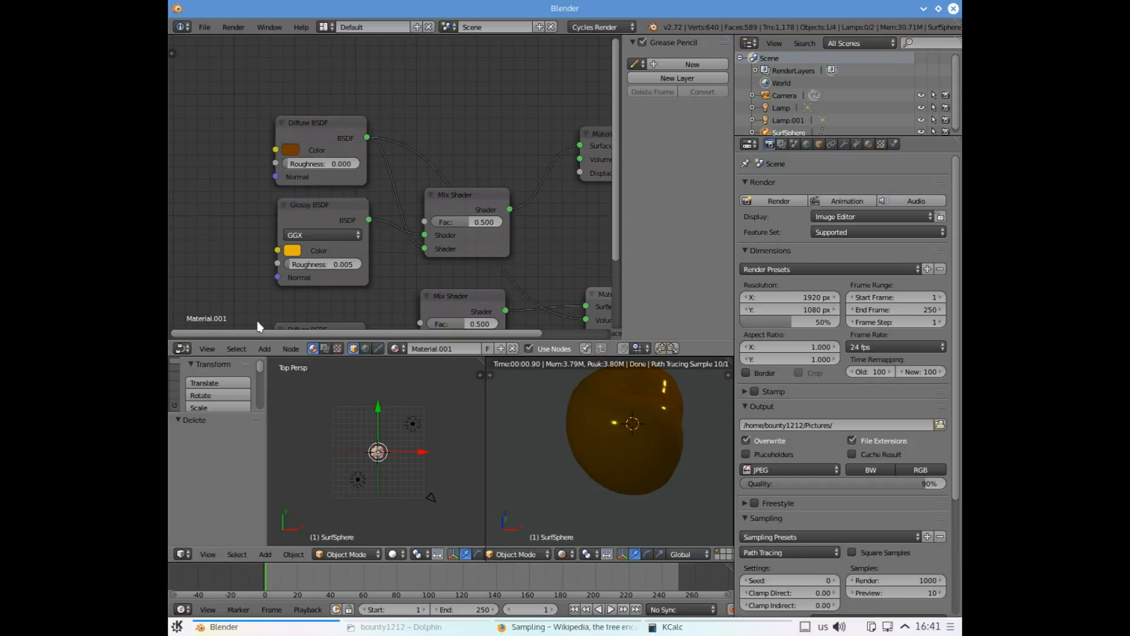
# Sample the upper Diffuse BSDF's brown into the lower Diffuse BSDF's color and set the lower node's Roughness to 0.550
pyautogui.scroll(-2, 318, 288)
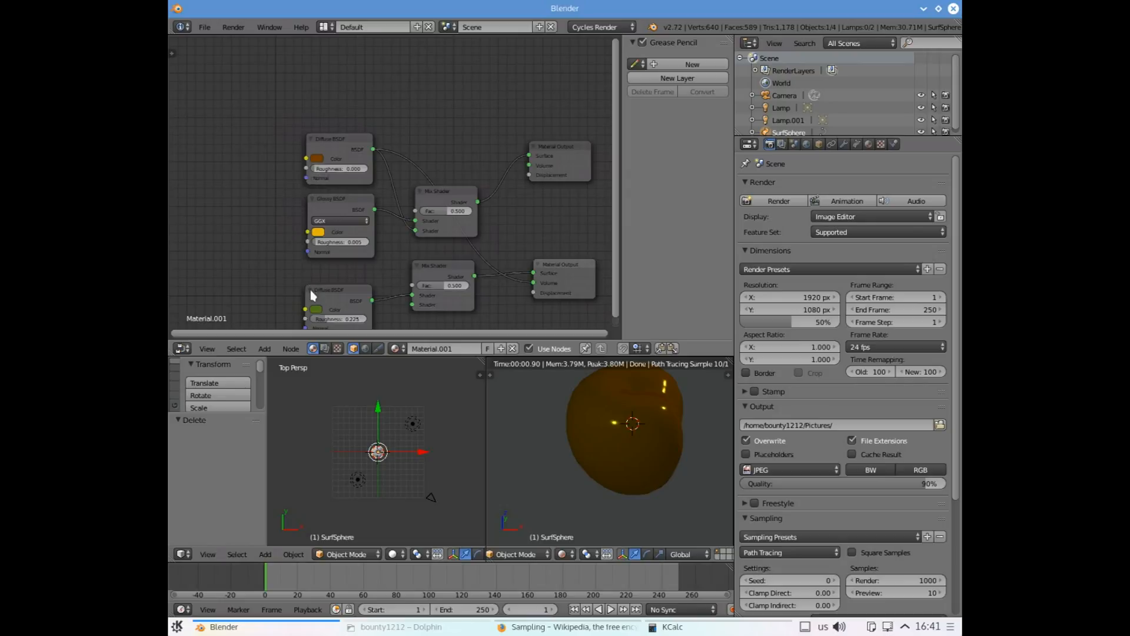
pyautogui.click(316, 309)
pyautogui.press('e')
pyautogui.click(316, 158)
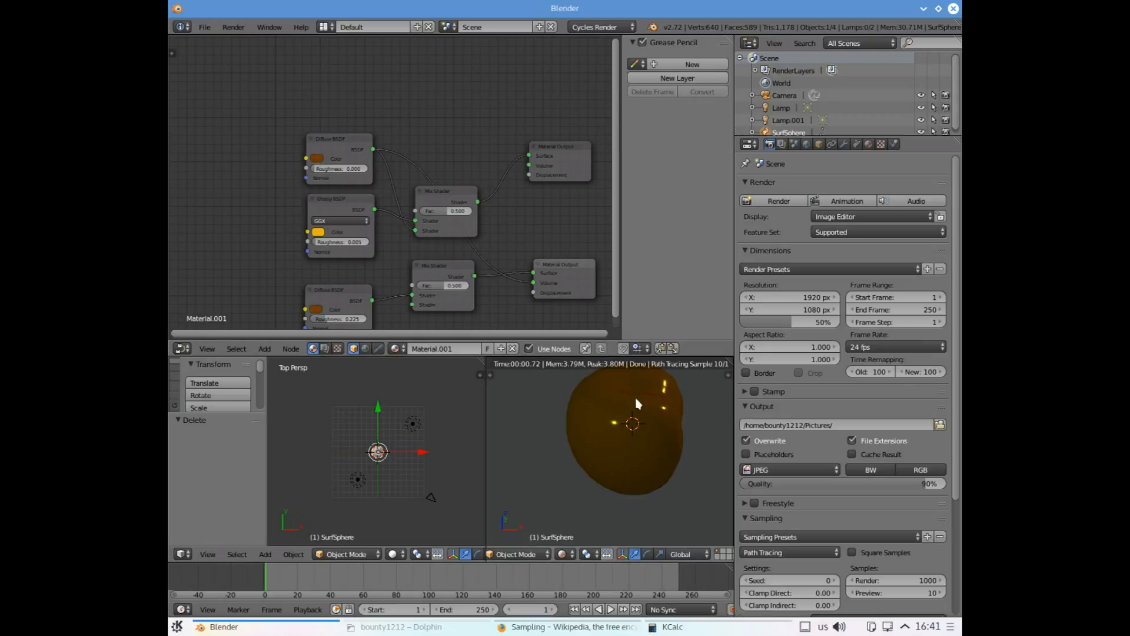
pyautogui.scroll(5, 638, 398)
pyautogui.moveTo(327, 320); pyautogui.dragTo(349, 319)
pyautogui.scroll(-5, 502, 396)
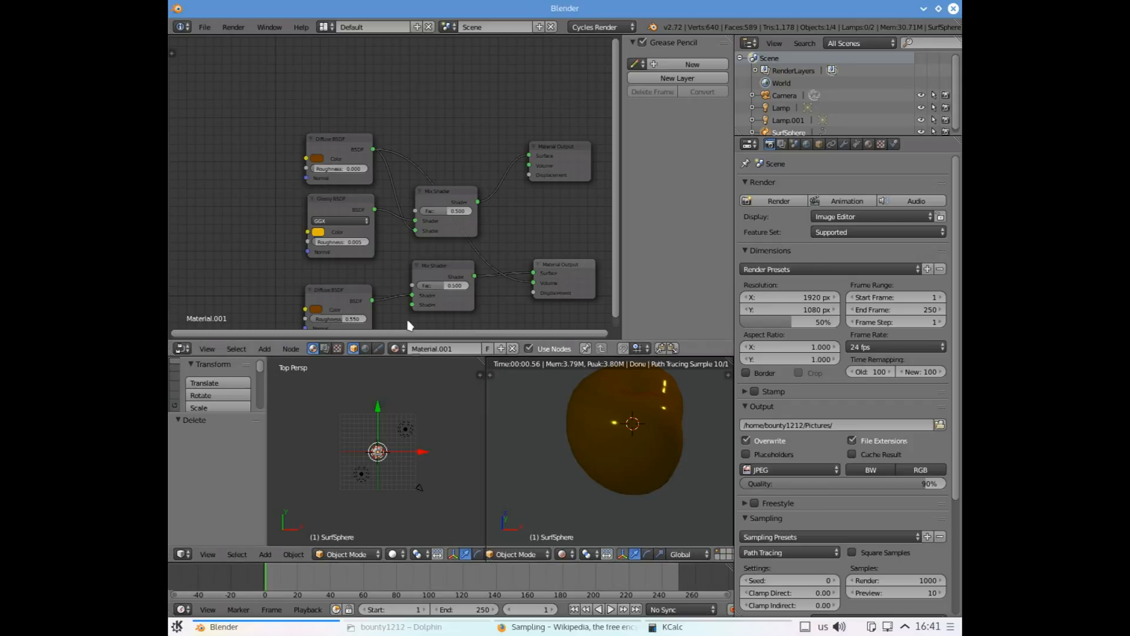
# Duplicate the SurfSphere object in place, without offsetting the copy
pyautogui.scroll(-1, 405, 280)
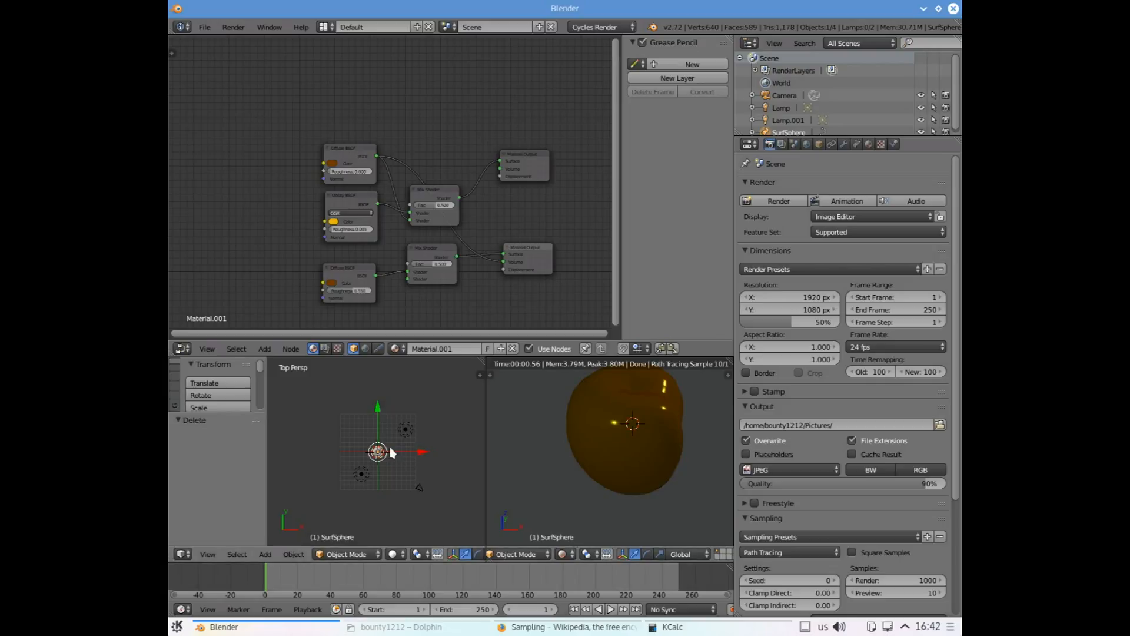
pyautogui.scroll(10, 368, 443)
pyautogui.scroll(-5, 371, 449)
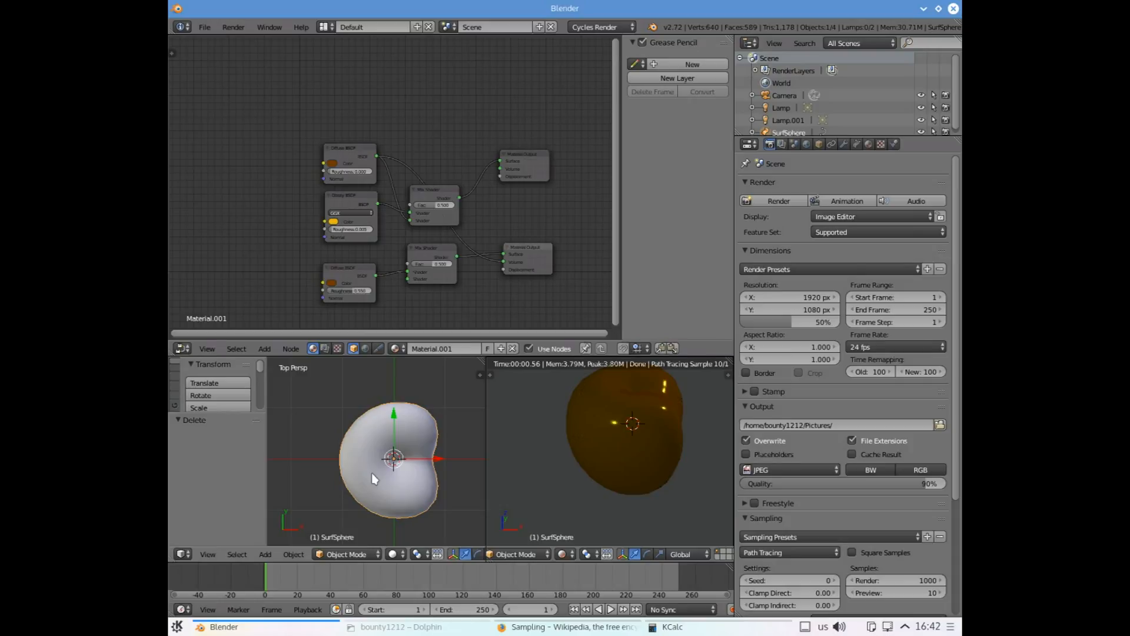
pyautogui.hotkey('shift', 'd')
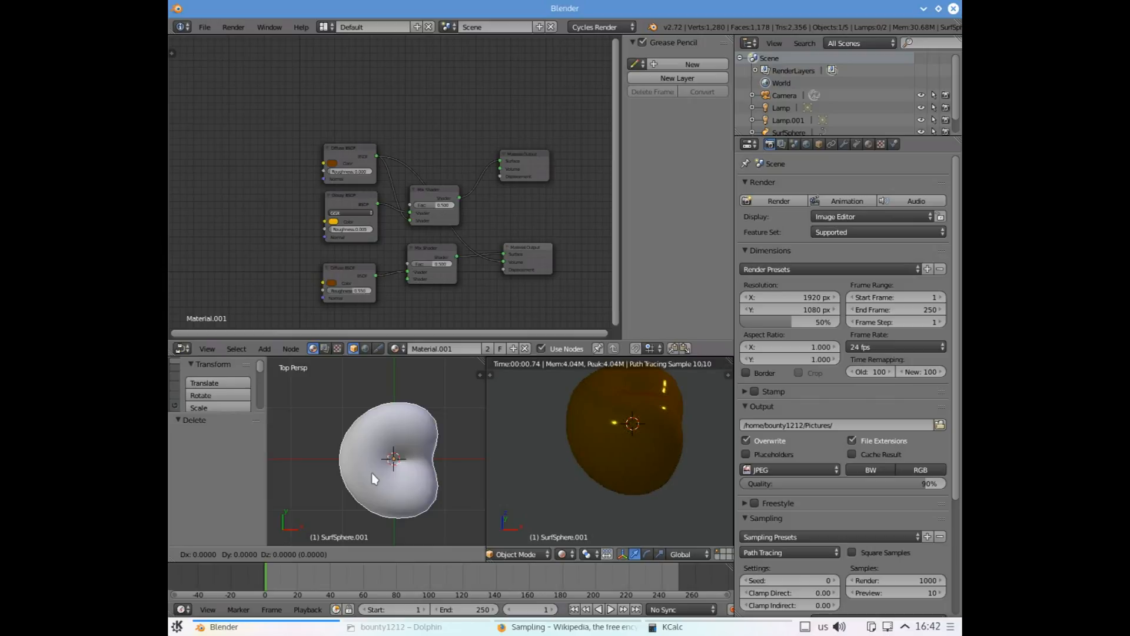
pyautogui.press('Escape')
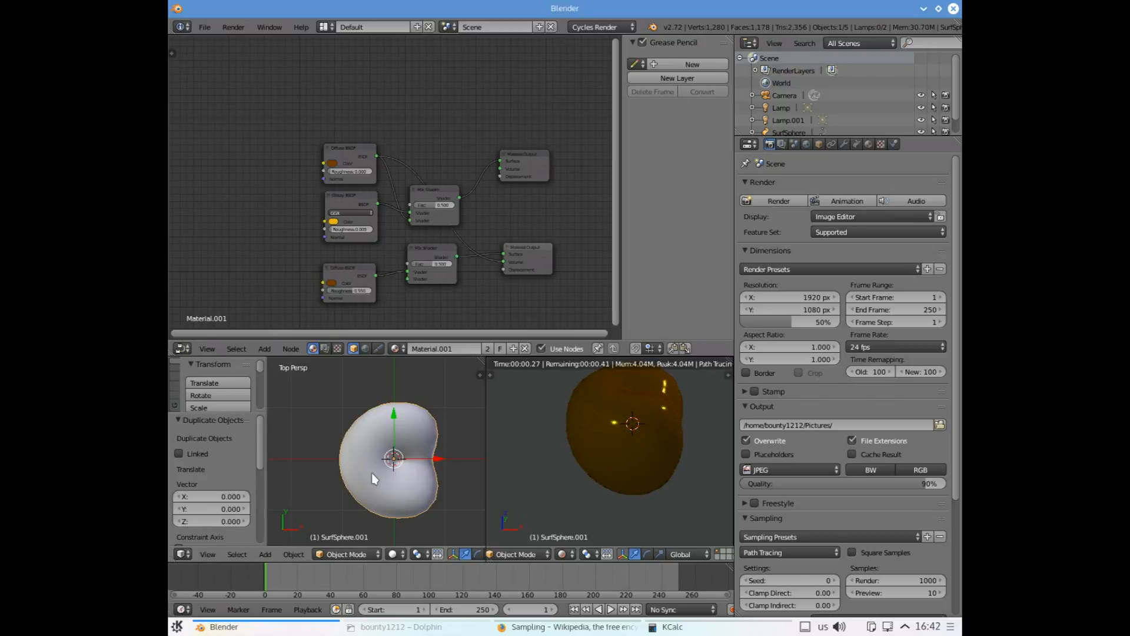
# Move the duplicated sphere along Y clear of the original and shift it 0.724 along X
pyautogui.scroll(-1, 420, 389)
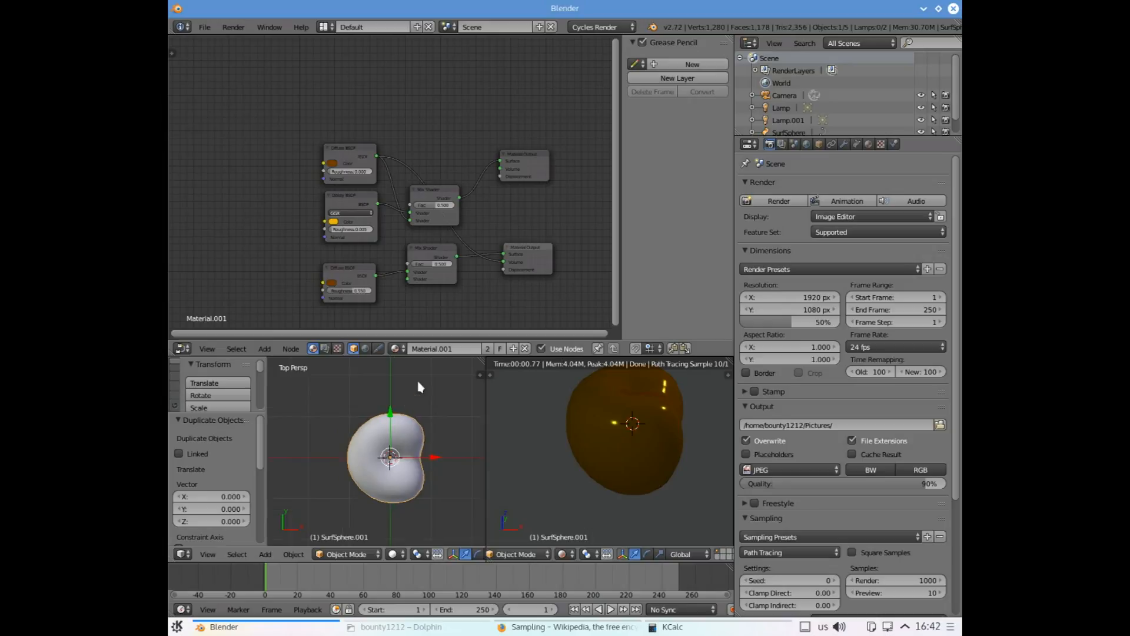
pyautogui.scroll(-4, 420, 388)
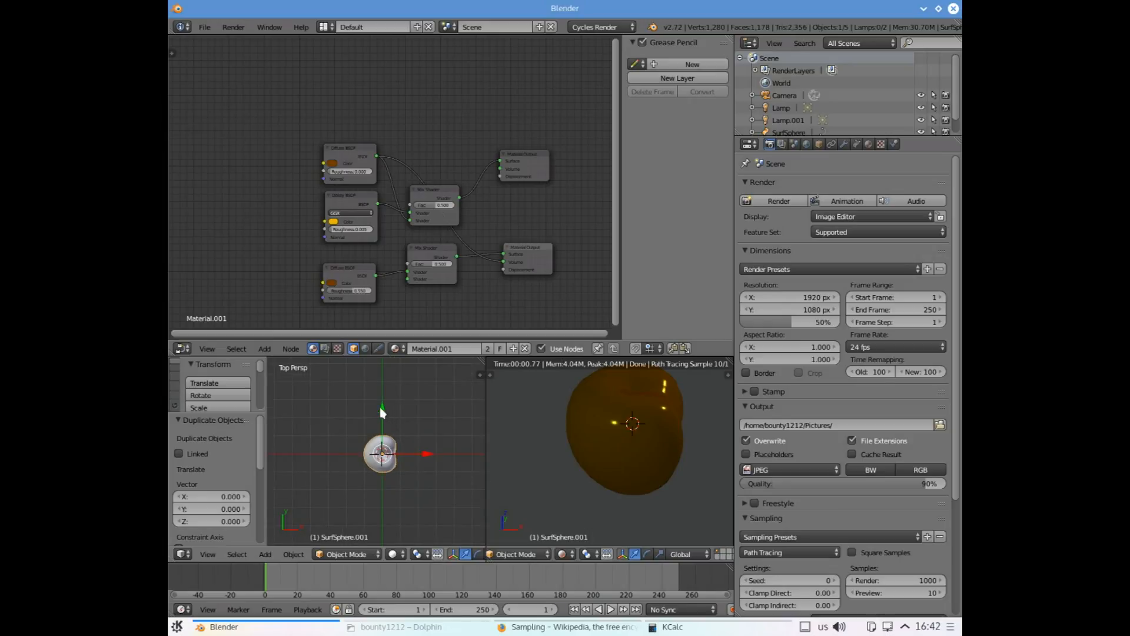
pyautogui.moveTo(382, 412); pyautogui.dragTo(429, 416)
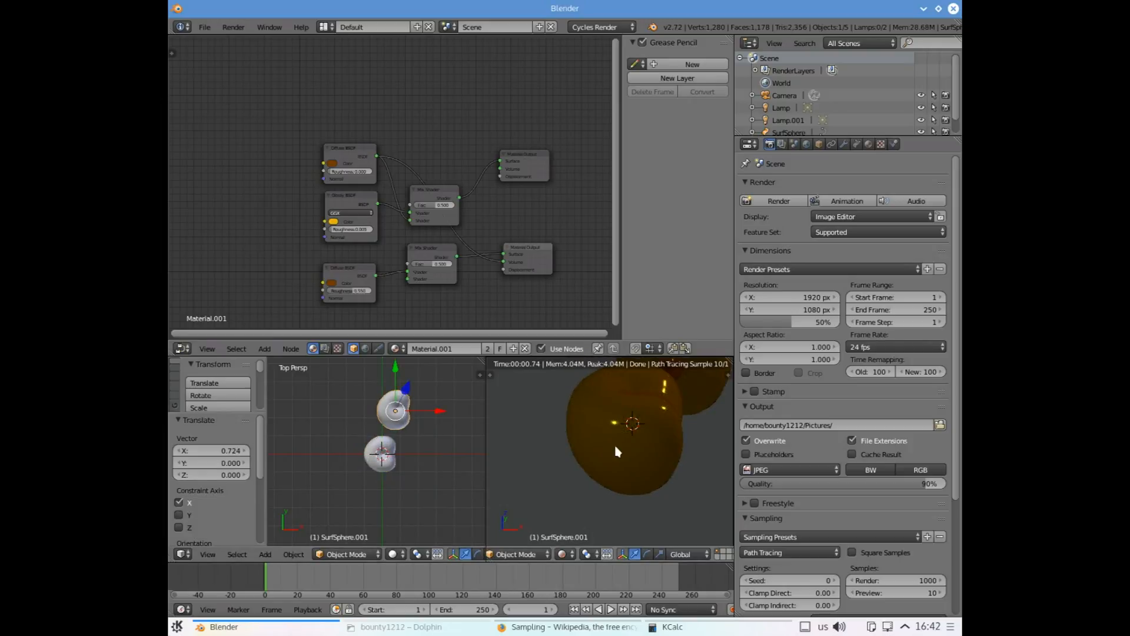
pyautogui.scroll(-3, 619, 452)
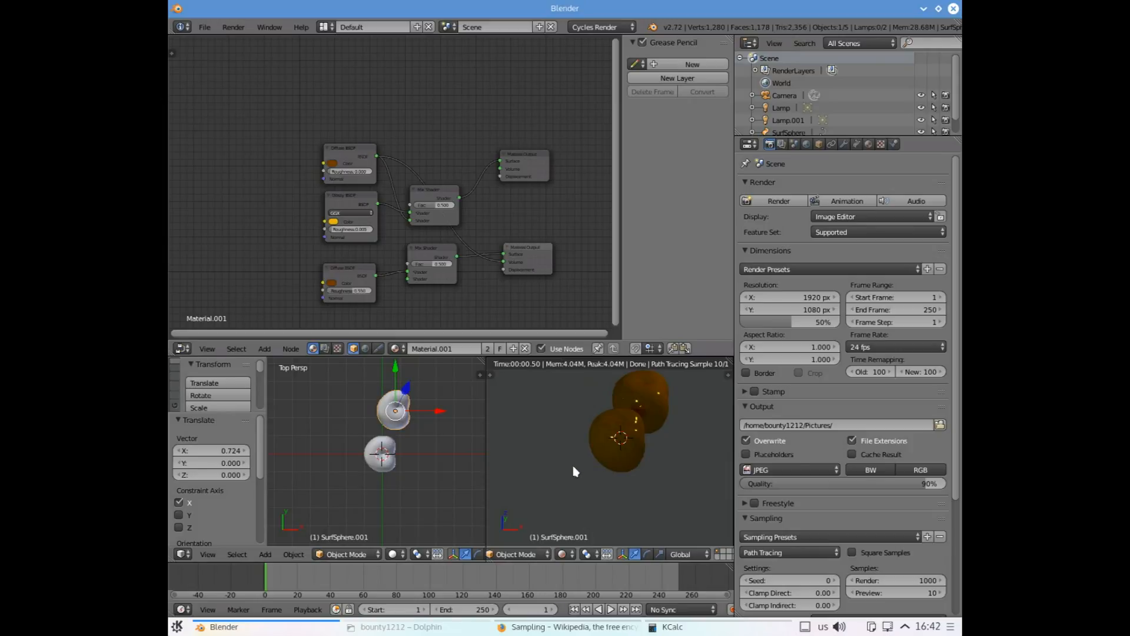
# Set the Glossy BSDF's Roughness to 0.200 and check the highlights on the rendered spheres
pyautogui.scroll(3, 564, 457)
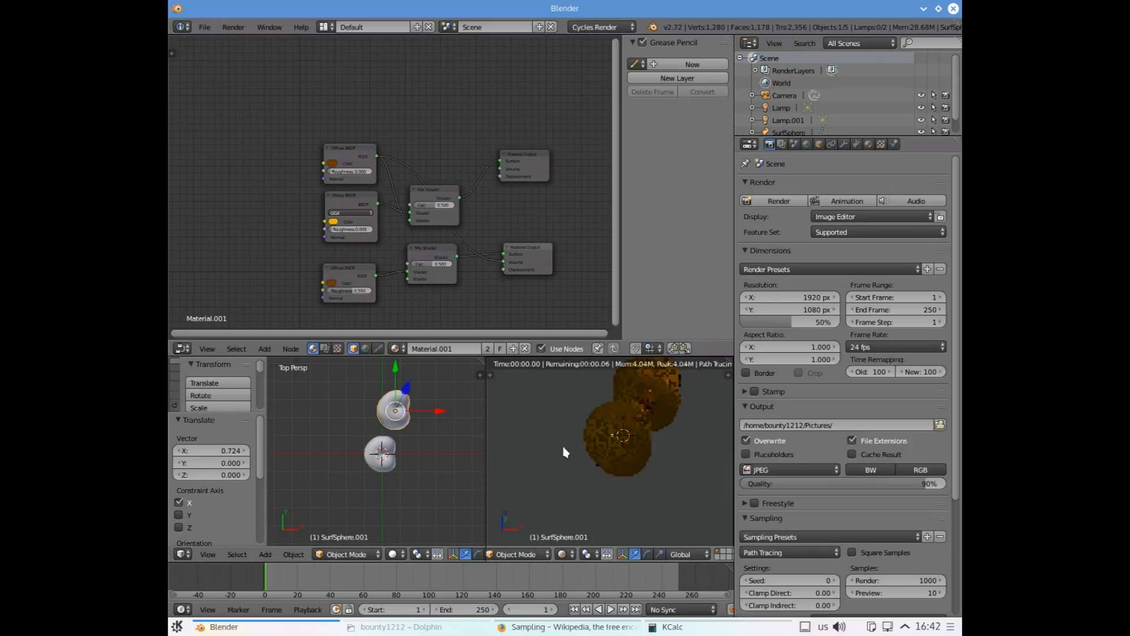
pyautogui.scroll(3, 343, 219)
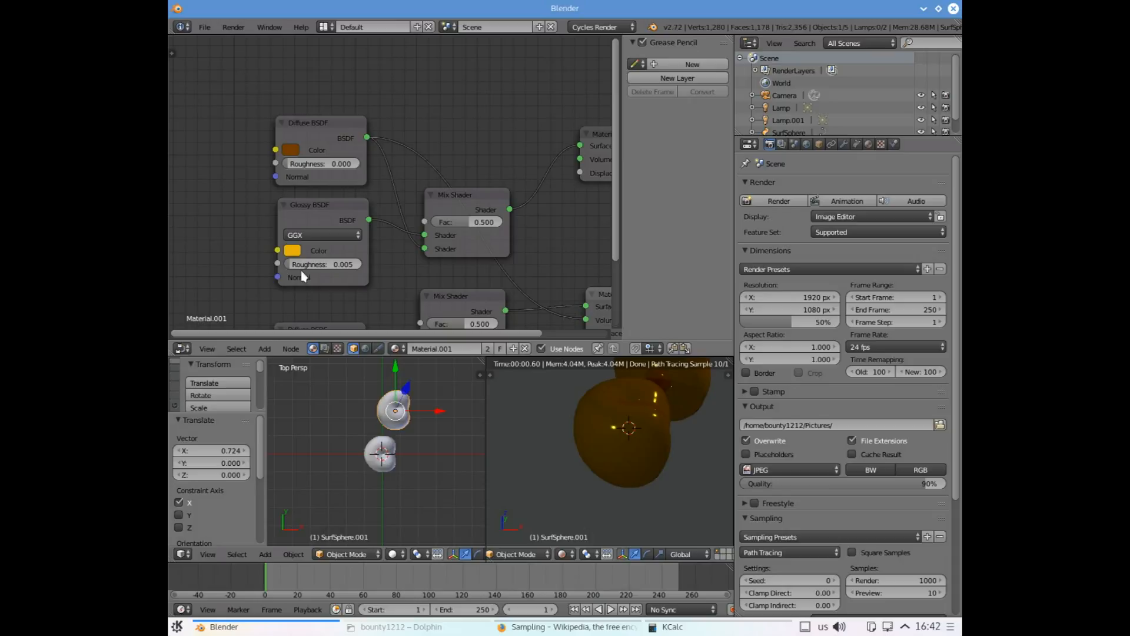
pyautogui.click(304, 268)
pyautogui.write('0.200')
pyautogui.press('Return')
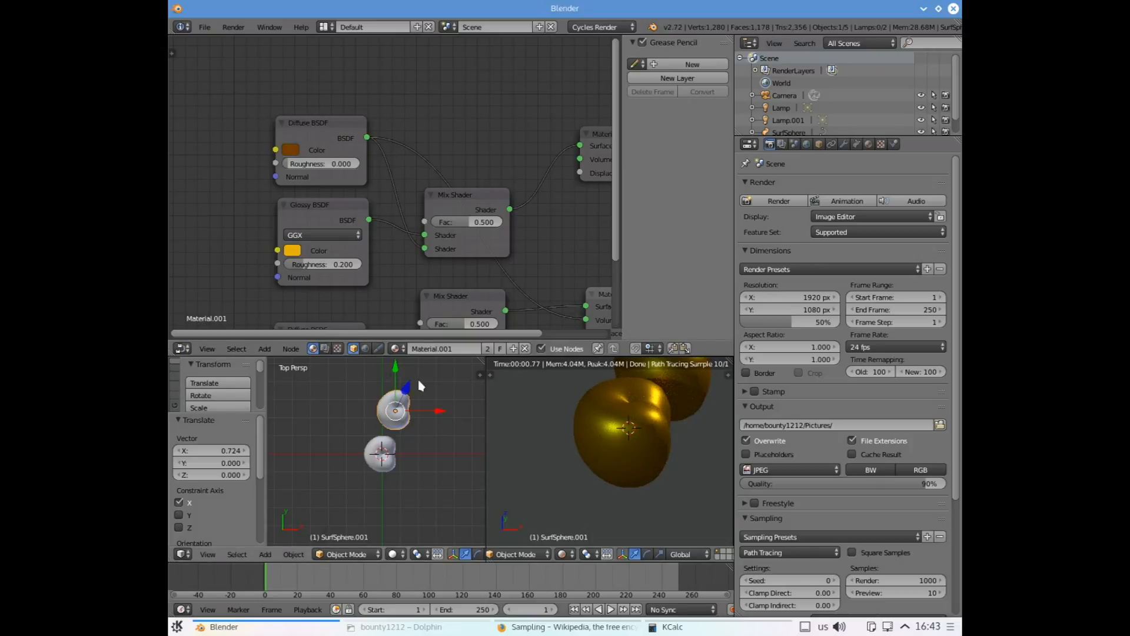
pyautogui.scroll(-3, 651, 442)
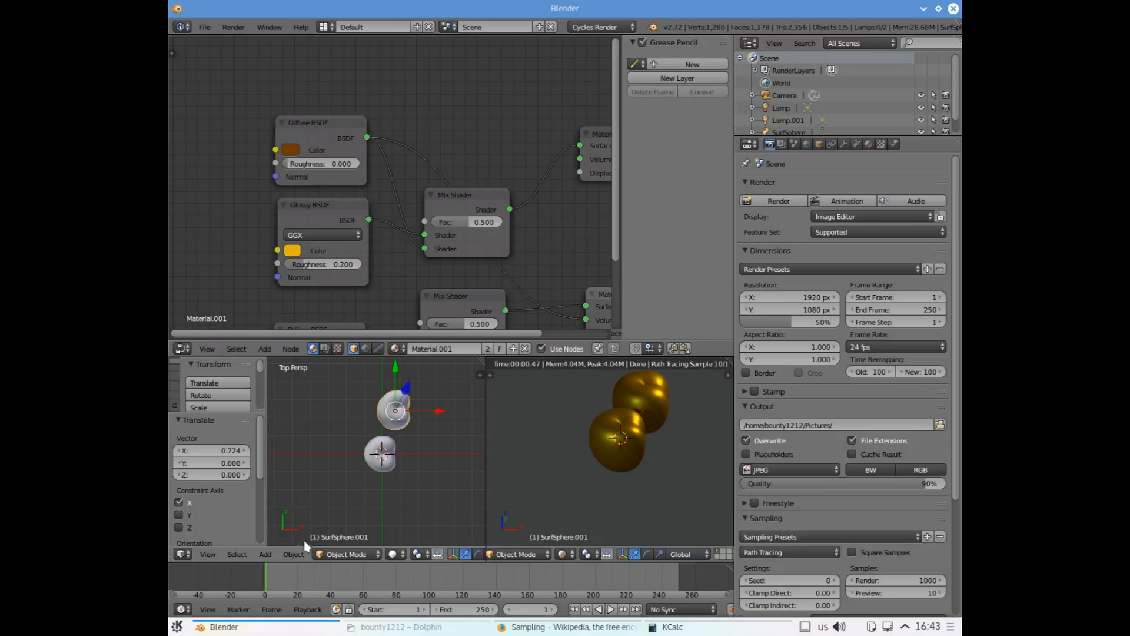
# Make the duplicated sphere single-user for Object & Data & Materials+Tex, applied to selected objects only
pyautogui.click(292, 555)
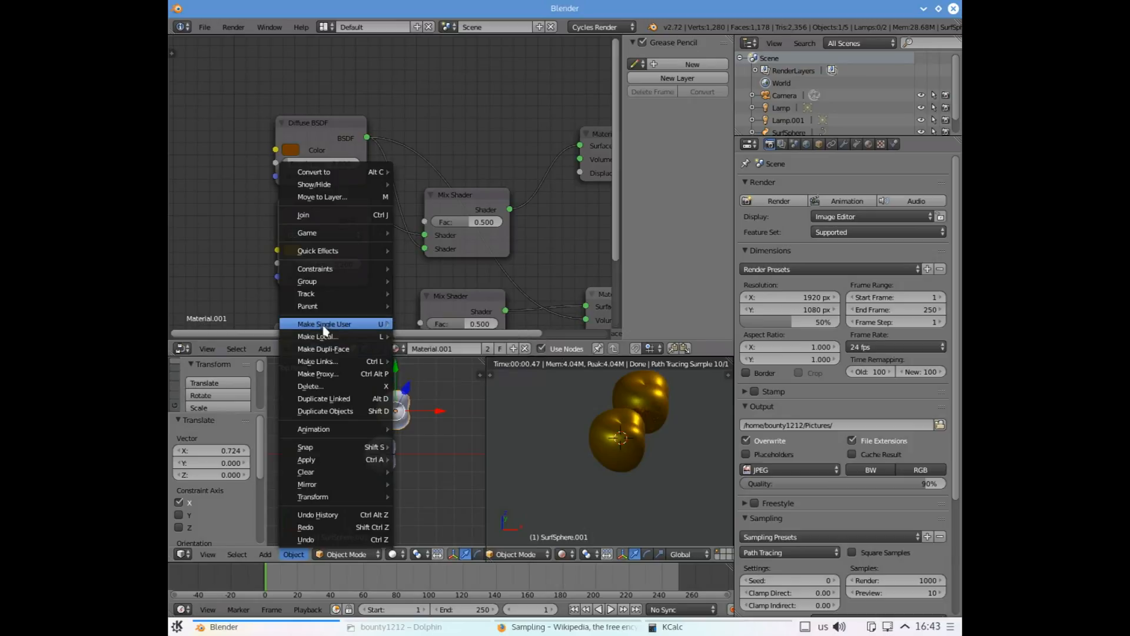
pyautogui.moveTo(331, 328)
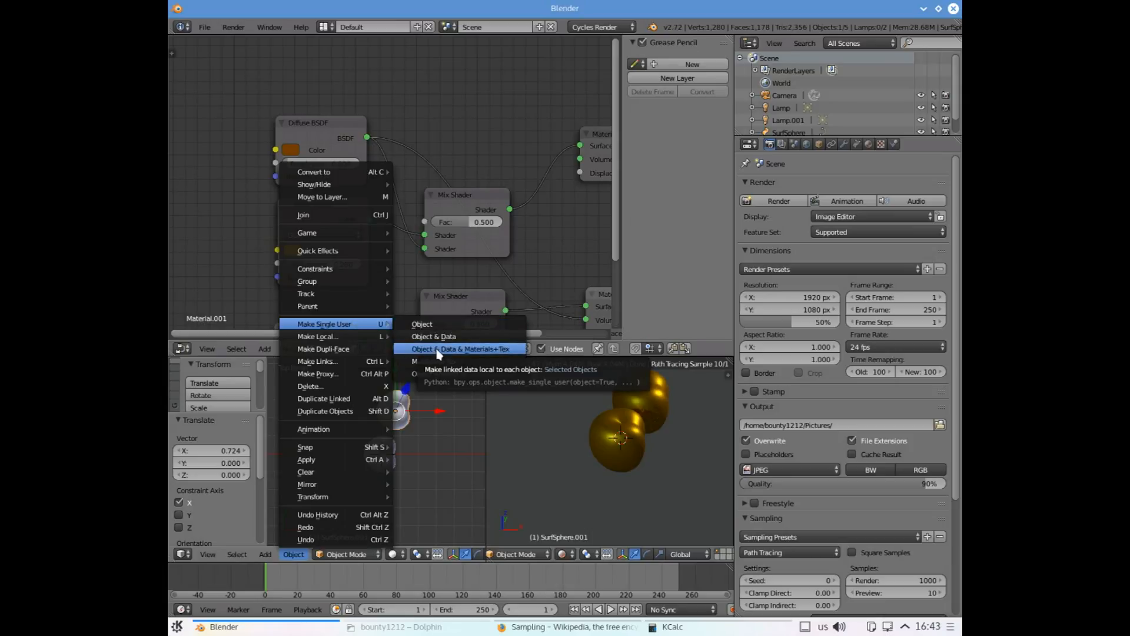
pyautogui.click(463, 355)
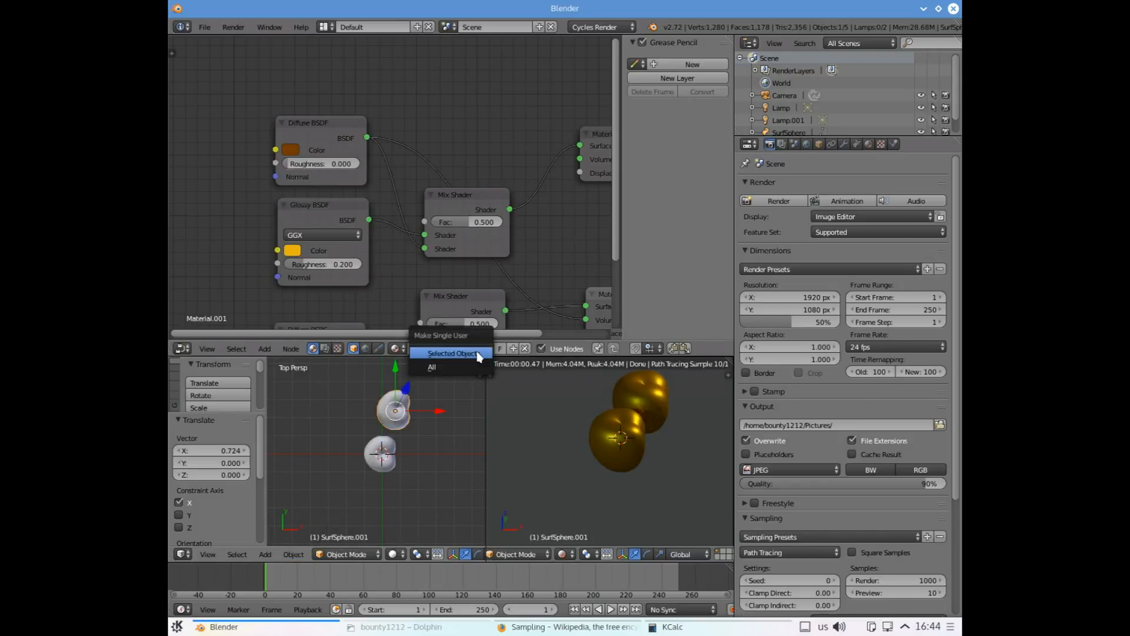
pyautogui.click(479, 355)
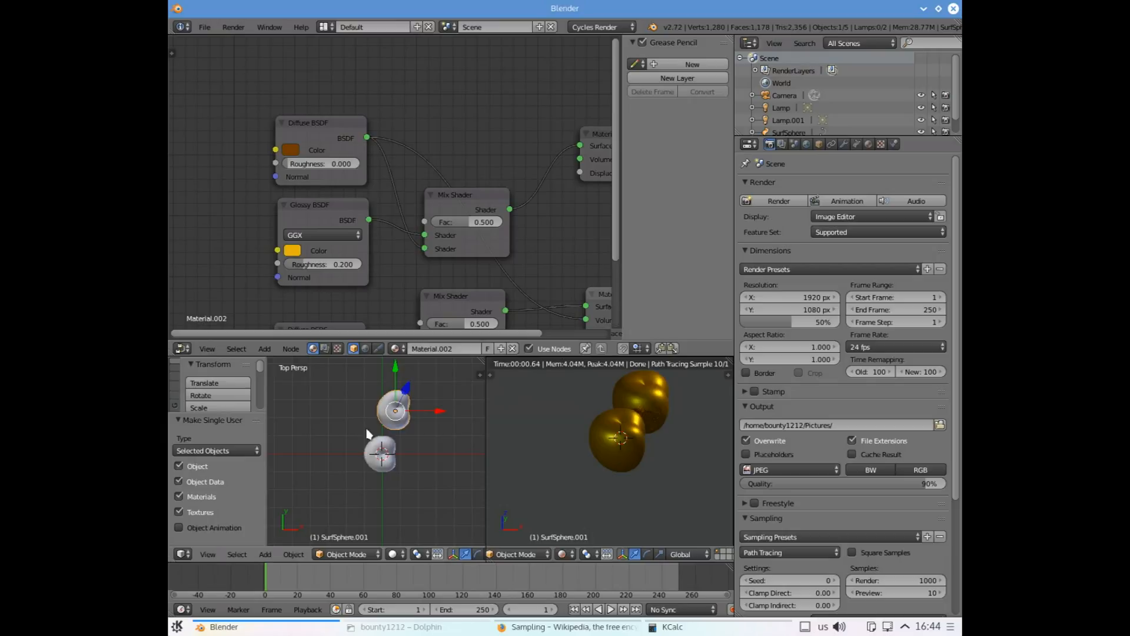
# Recolor the copy's material, making the Glossy BSDF yellow-green and the upper Diffuse BSDF dark green
pyautogui.click(292, 251)
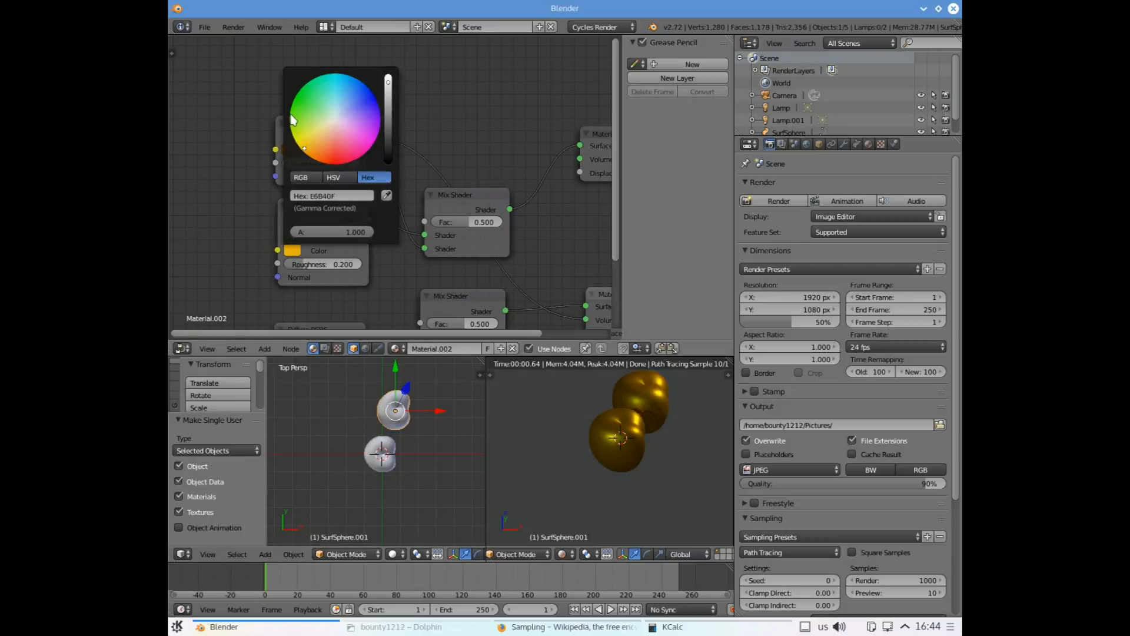
pyautogui.click(297, 135)
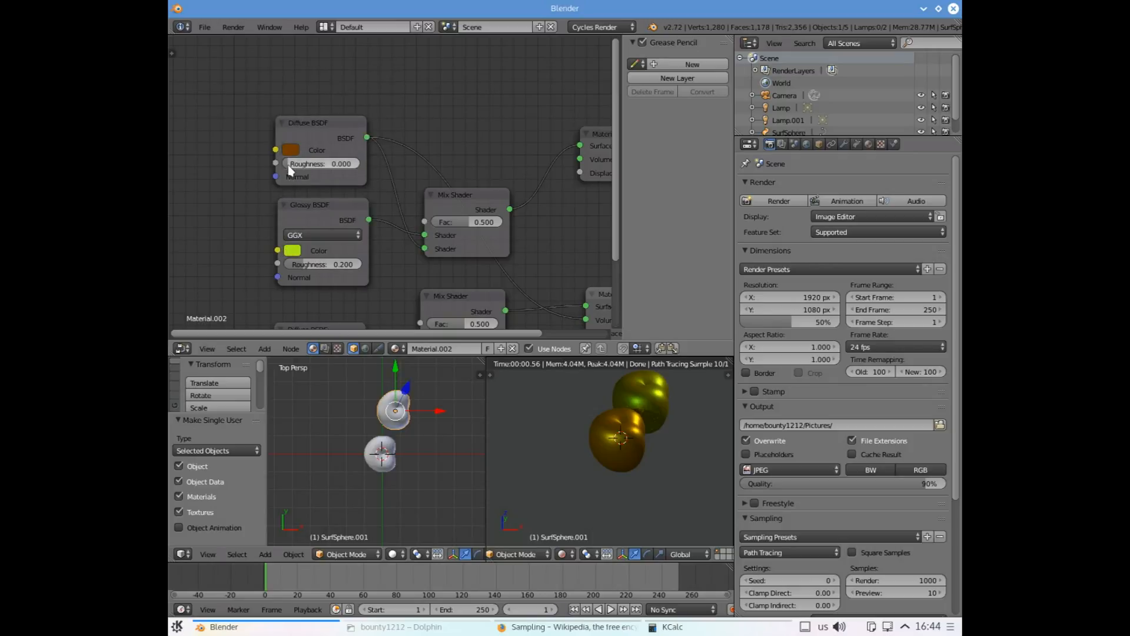
pyautogui.click(290, 150)
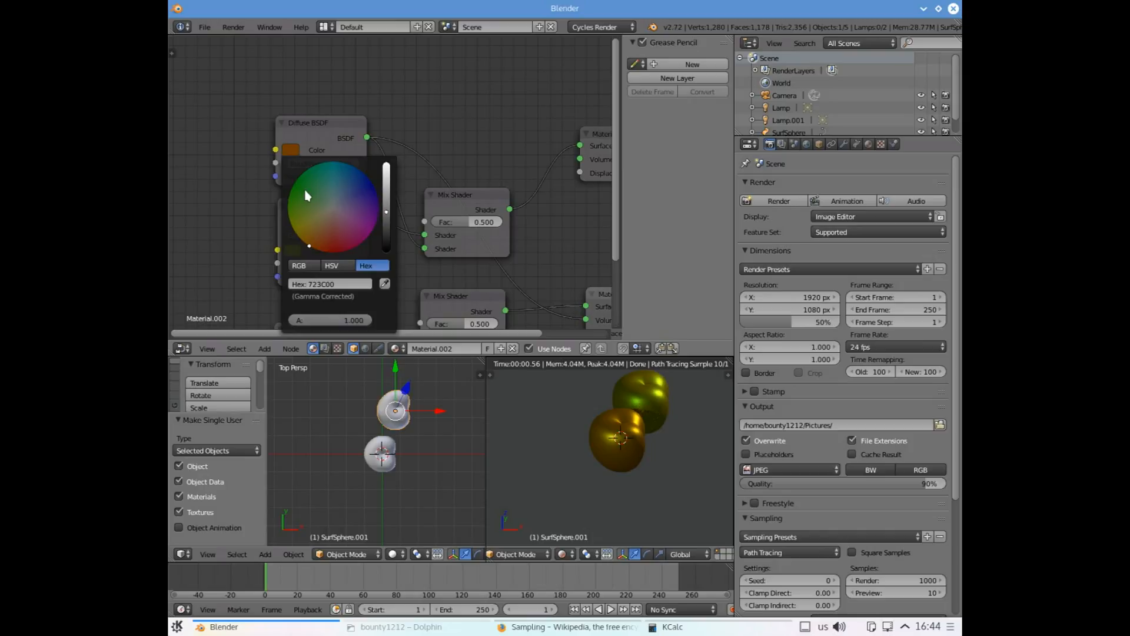
pyautogui.click(298, 203)
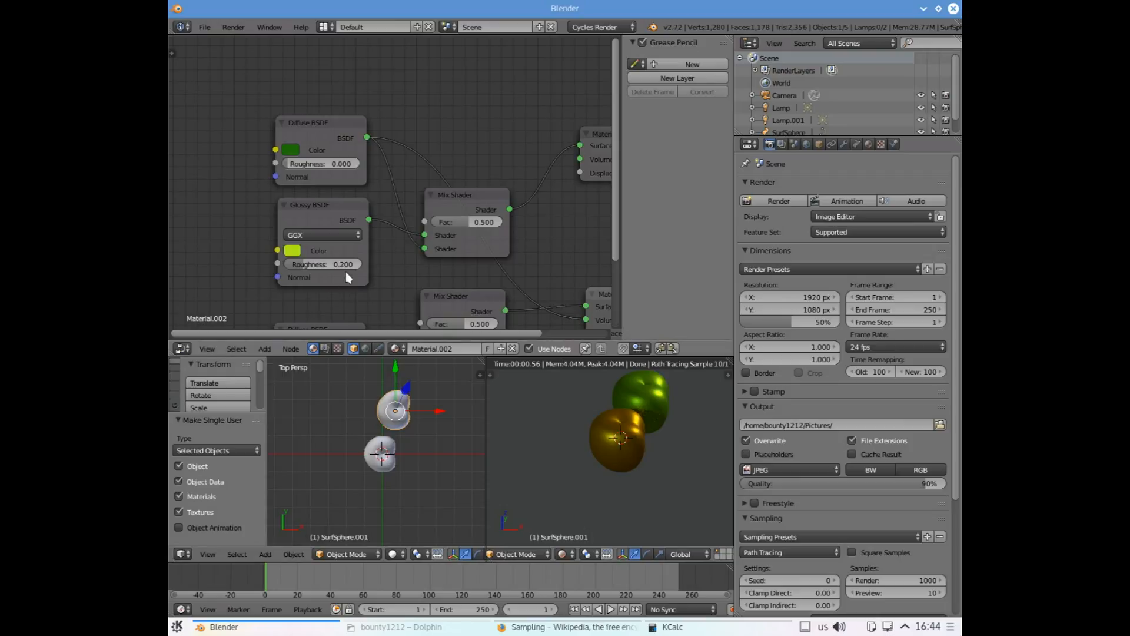
# Sample the upper Diffuse BSDF's green into the lower Diffuse BSDF's color
pyautogui.scroll(-1, 368, 260)
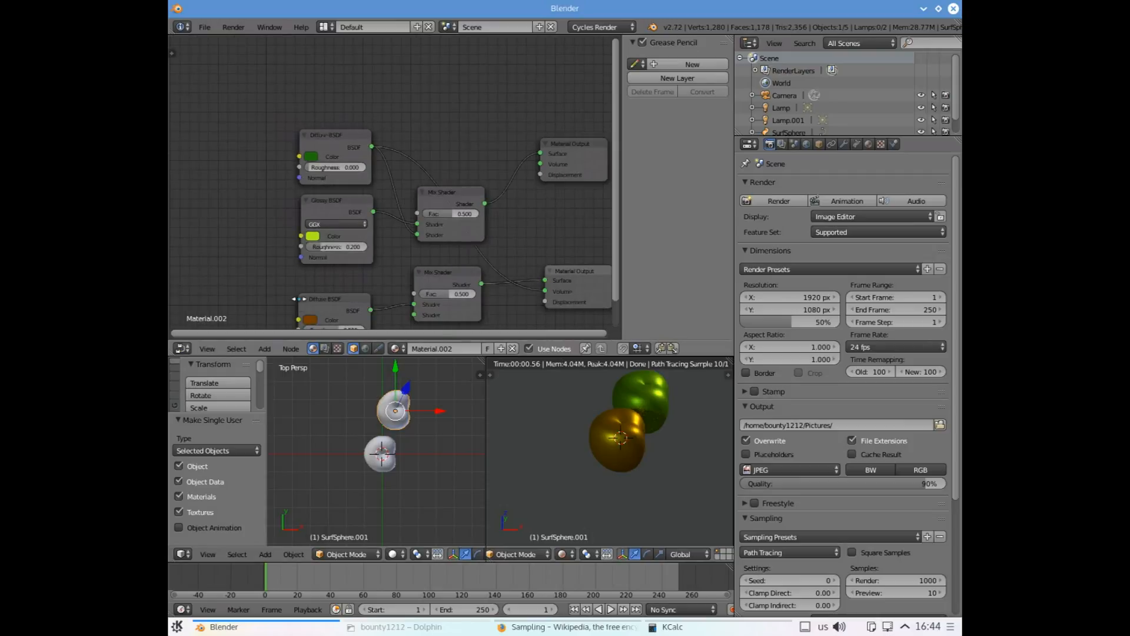
pyautogui.click(310, 324)
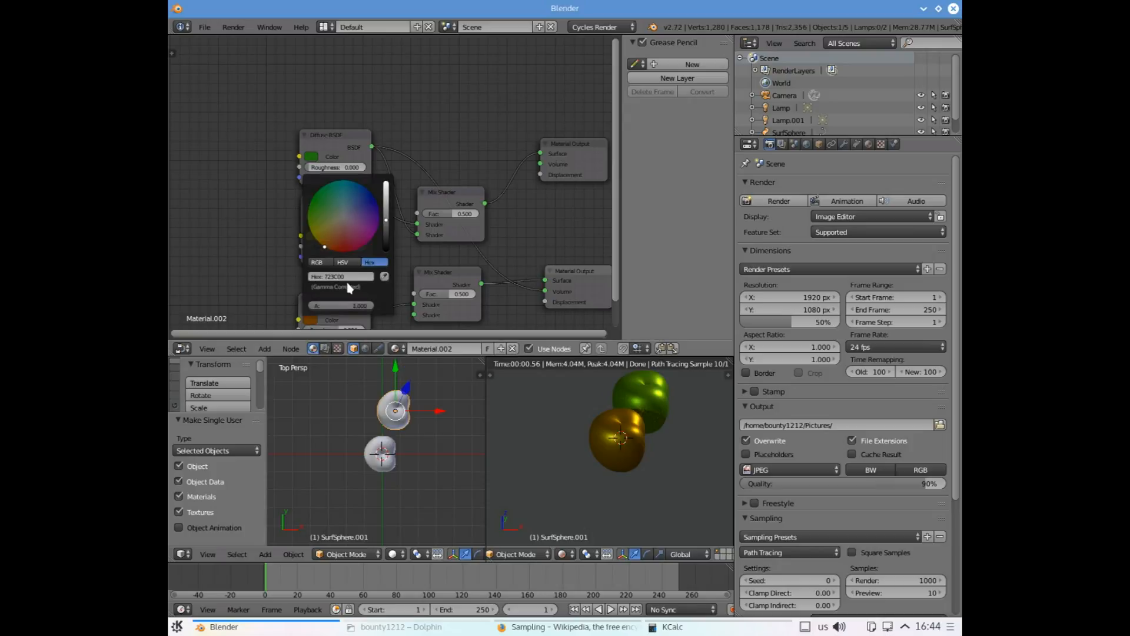
pyautogui.click(385, 276)
pyautogui.click(311, 156)
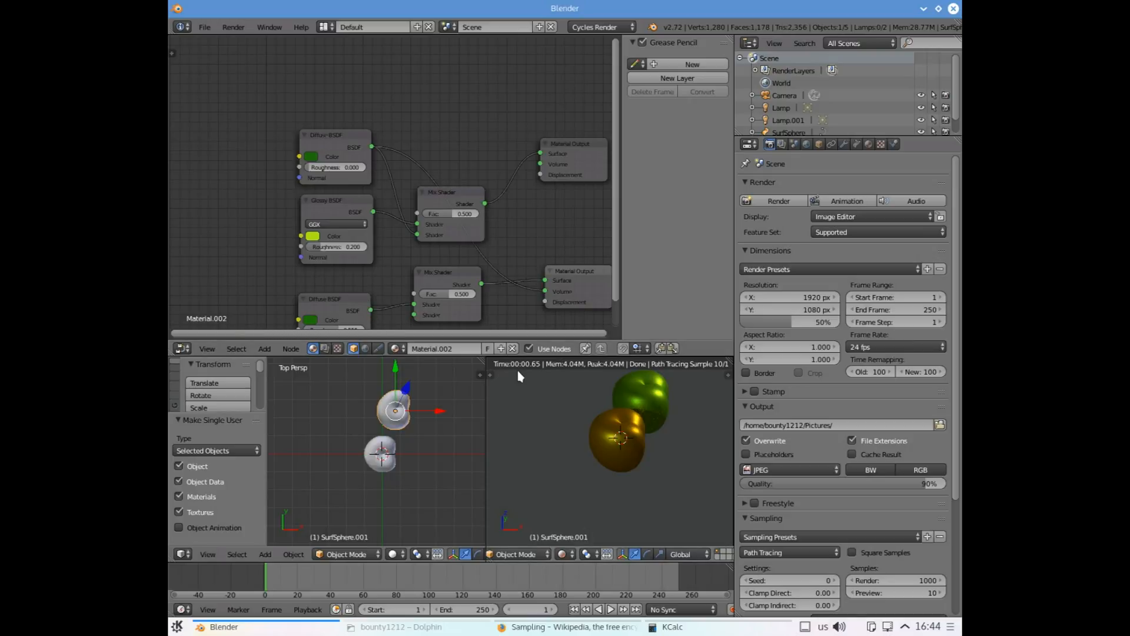
# Duplicate the green sphere in place and move the new copy 2.598 along X
pyautogui.scroll(1, 612, 429)
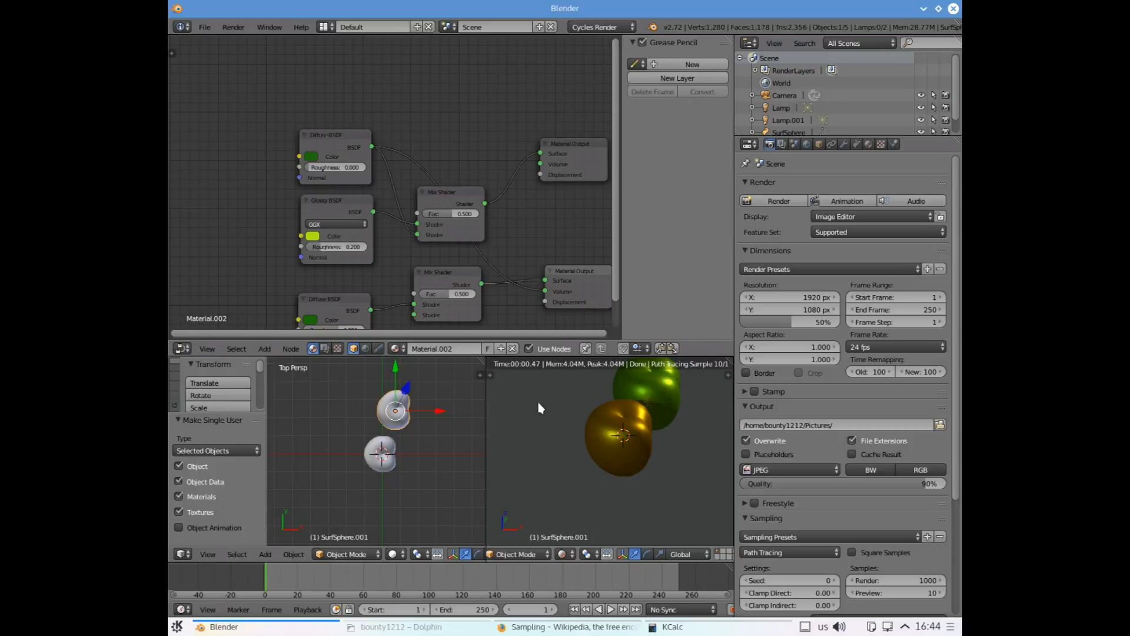
pyautogui.hotkey('shift', 'd')
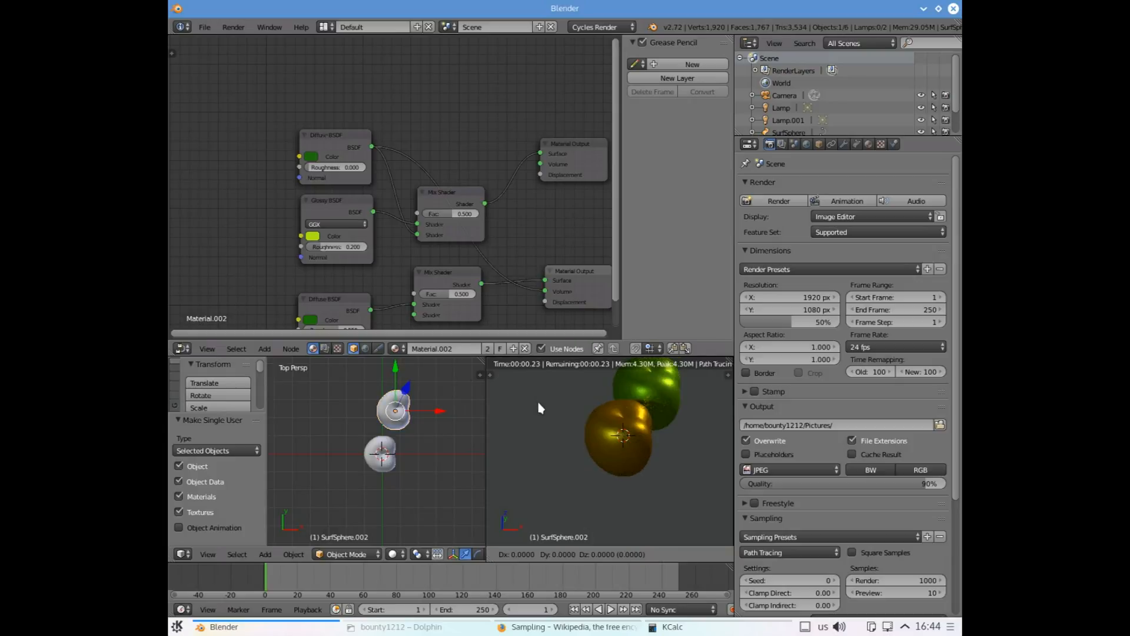
pyautogui.press('Escape')
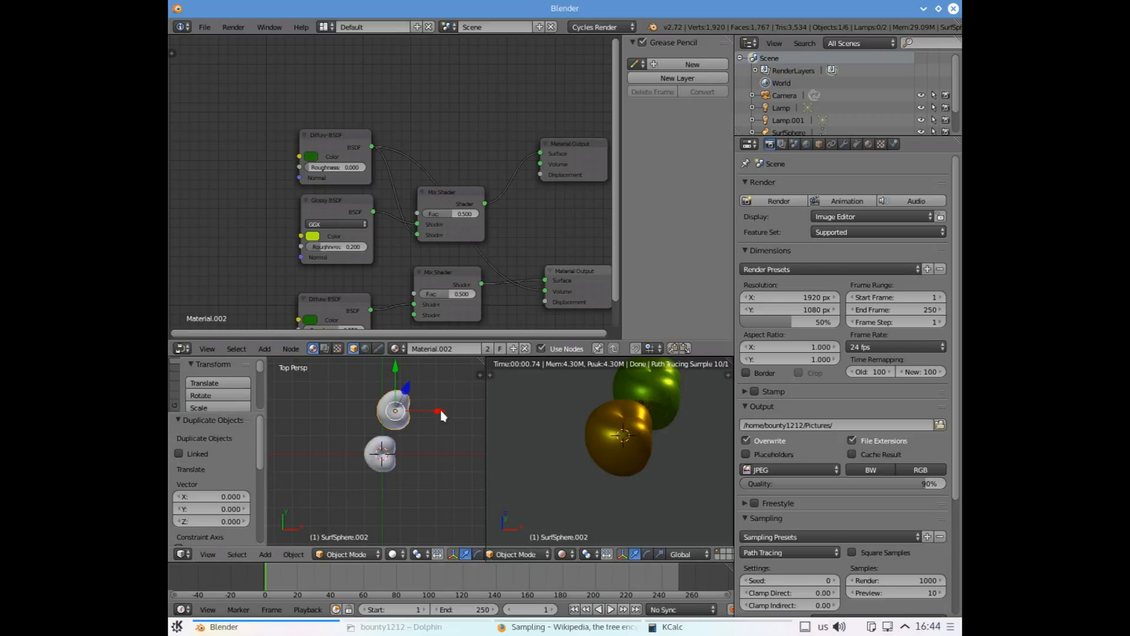
pyautogui.moveTo(442, 415); pyautogui.dragTo(489, 417)
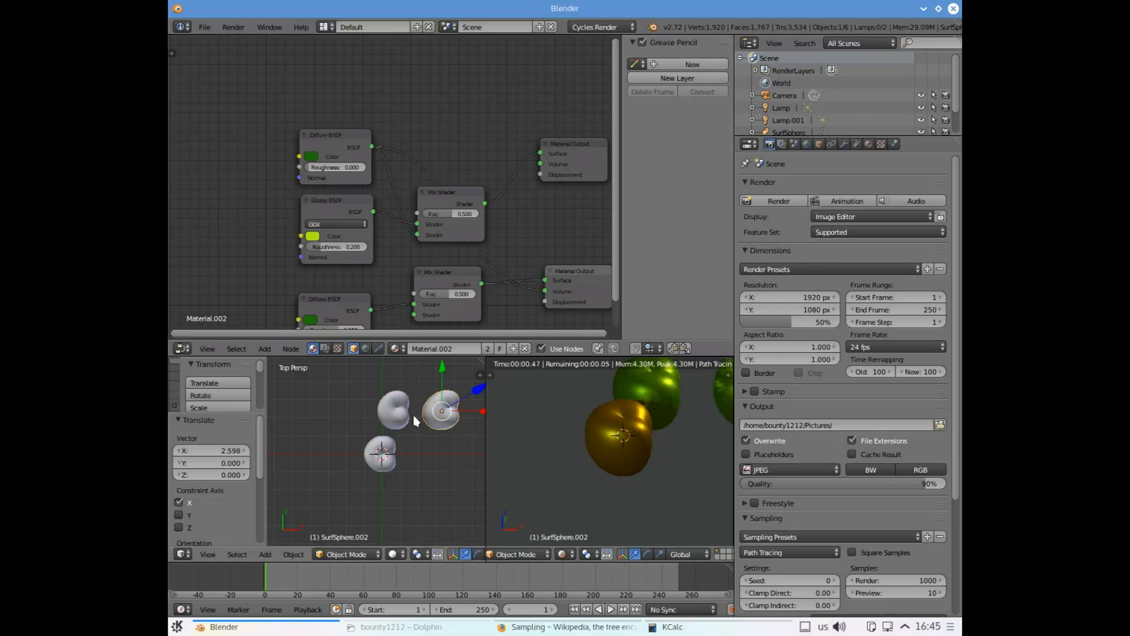
# Give the third sphere its own object, data, materials and textures with Make Single User on the selected object
pyautogui.click(294, 557)
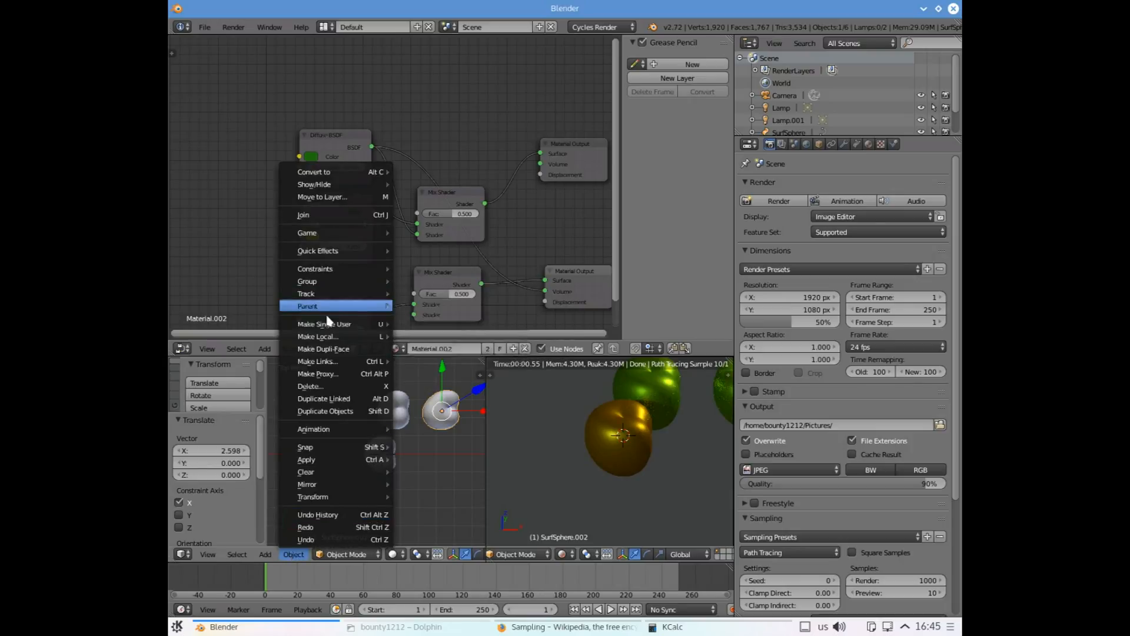
pyautogui.moveTo(330, 323)
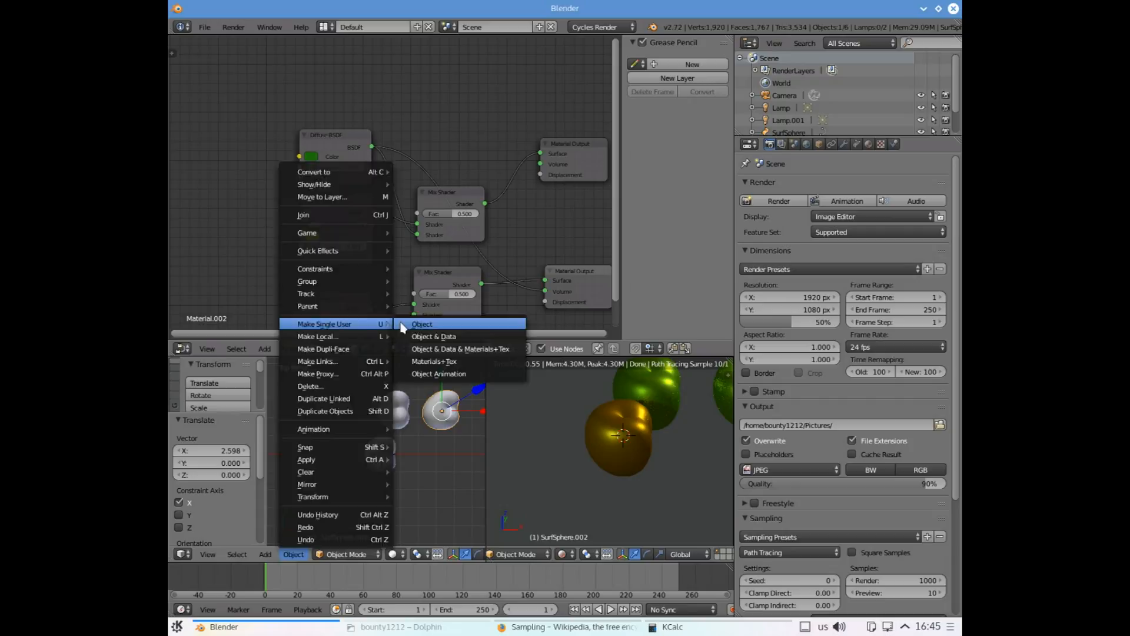
pyautogui.click(424, 325)
pyautogui.click(437, 349)
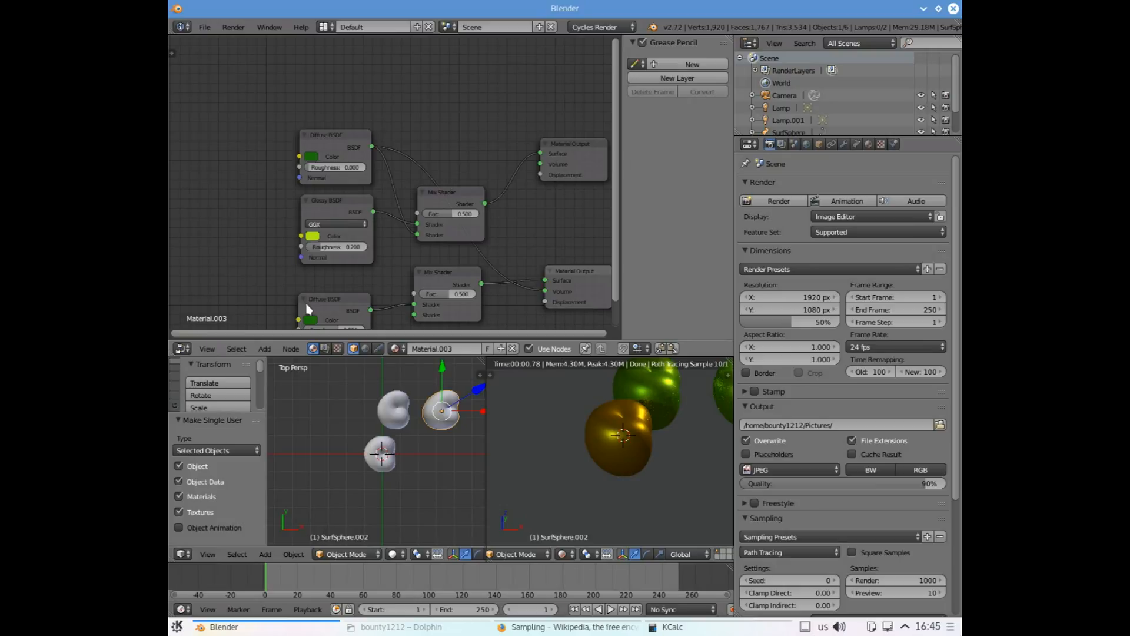
# Recolor the third sphere's upper Diffuse BSDF dark purple and its Glossy BSDF pinkish red
pyautogui.click(311, 157)
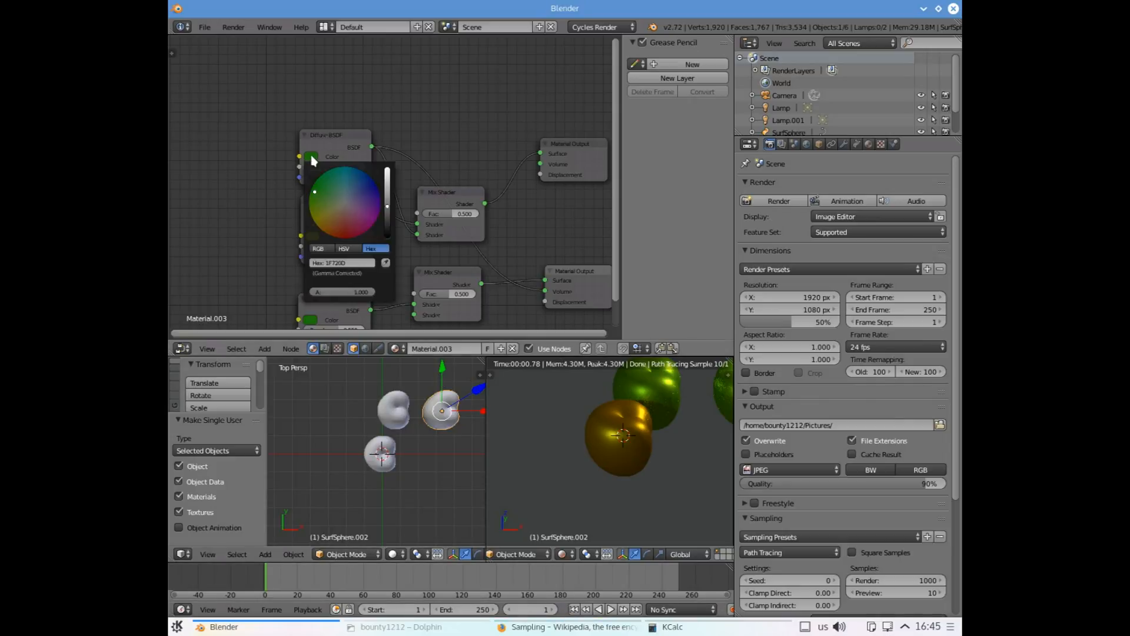
pyautogui.click(371, 209)
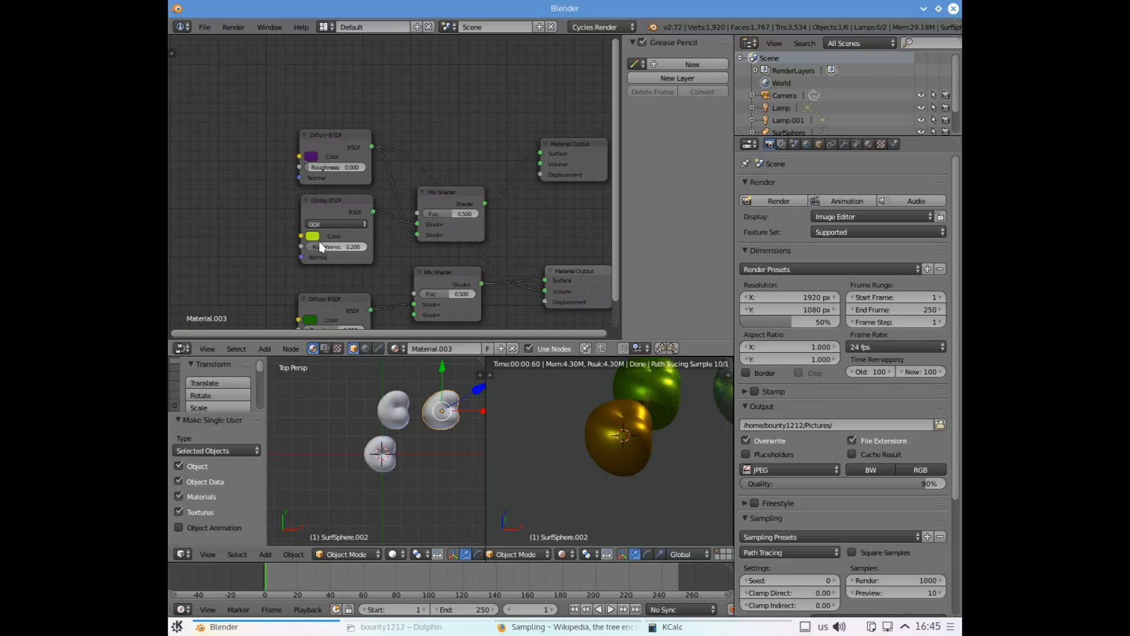
pyautogui.click(313, 236)
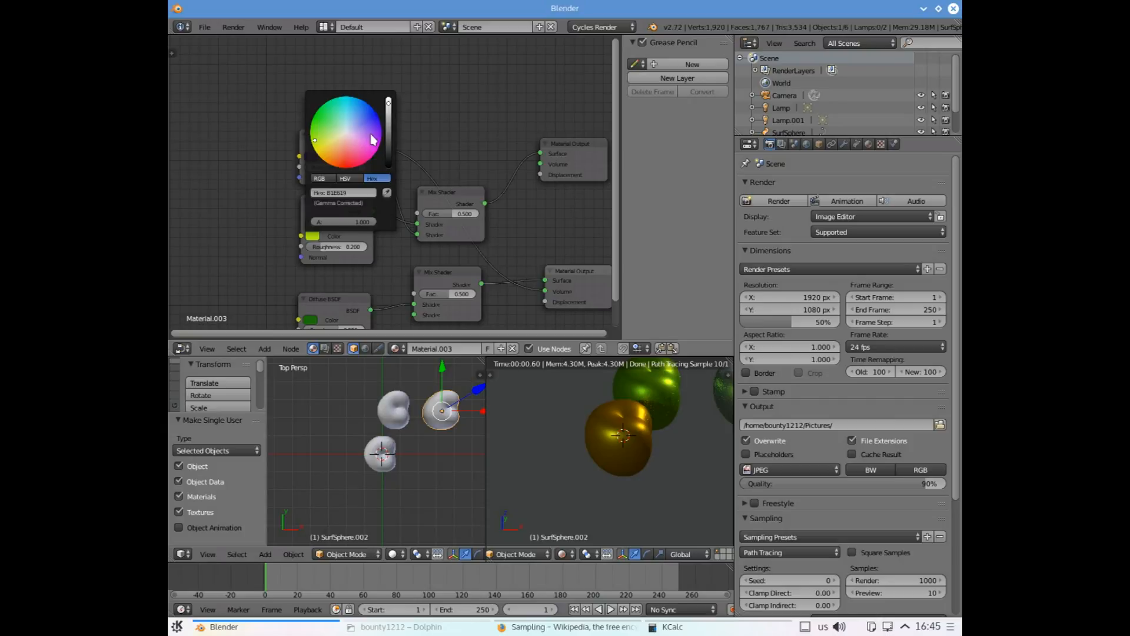
pyautogui.moveTo(374, 139); pyautogui.dragTo(365, 152)
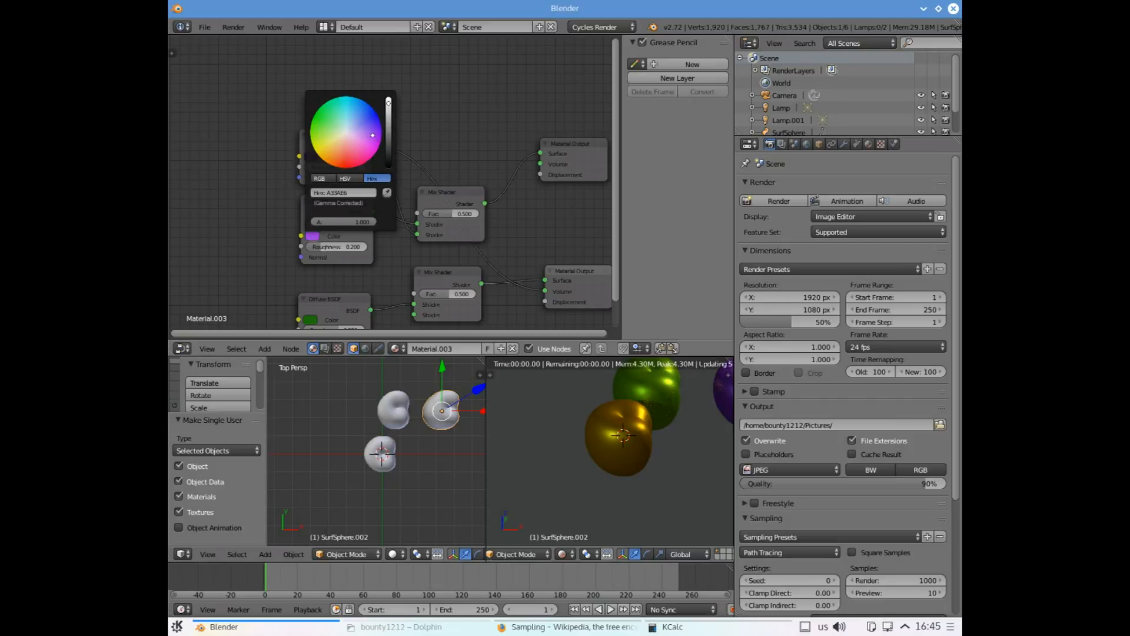
pyautogui.moveTo(365, 152); pyautogui.dragTo(354, 165)
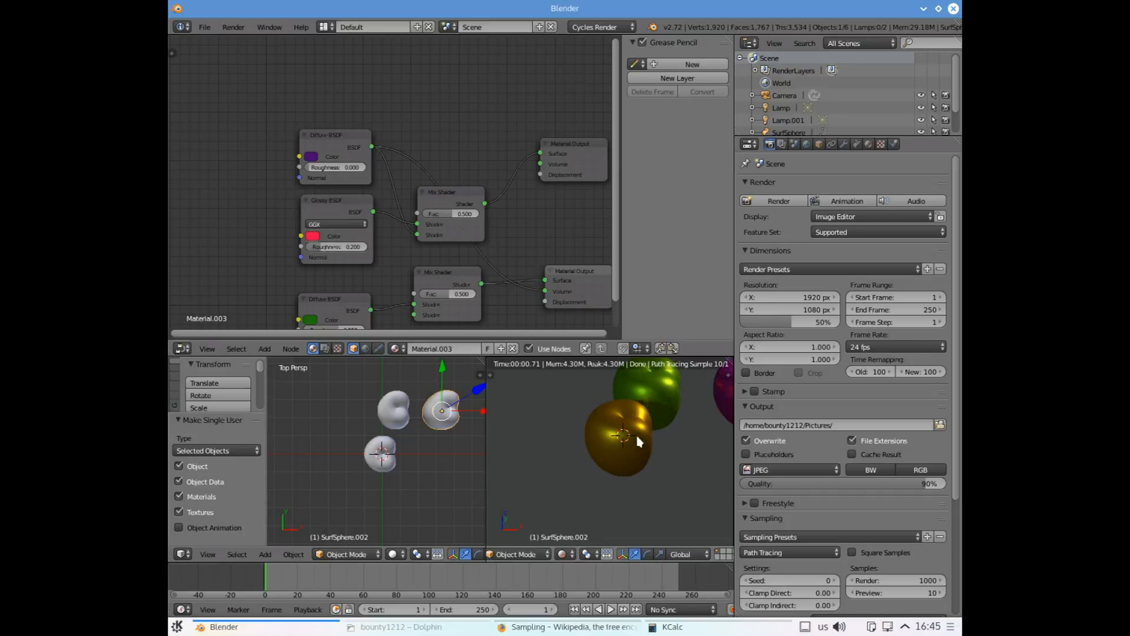
pyautogui.scroll(-3, 653, 435)
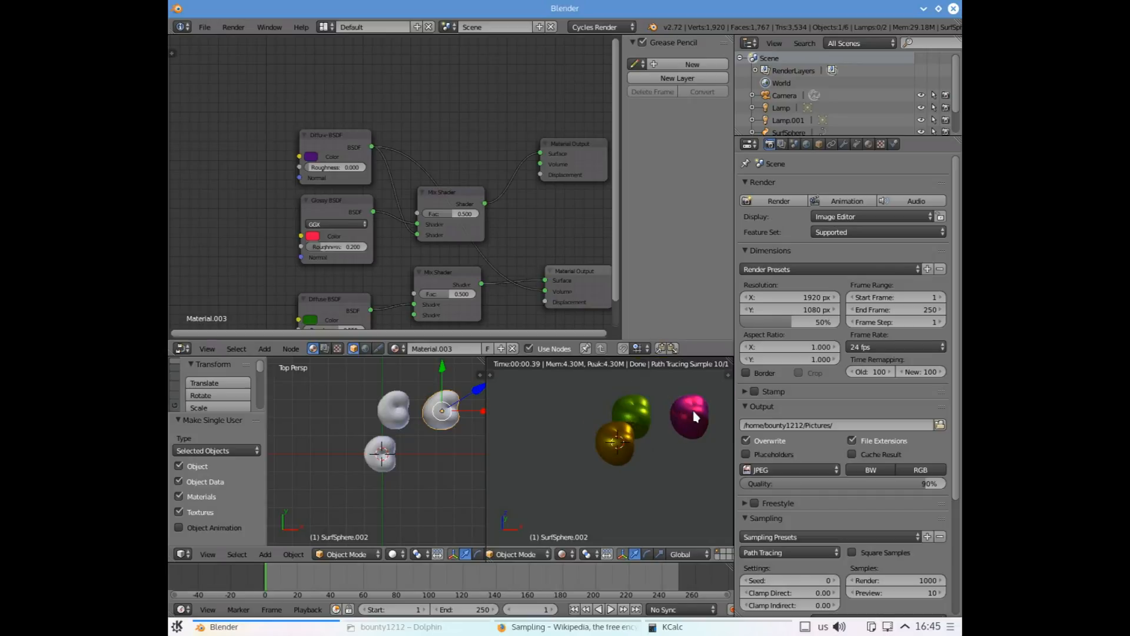
# Change the lower Diffuse BSDF's color in the third sphere's material to dark magenta-purple
pyautogui.scroll(-1, 317, 314)
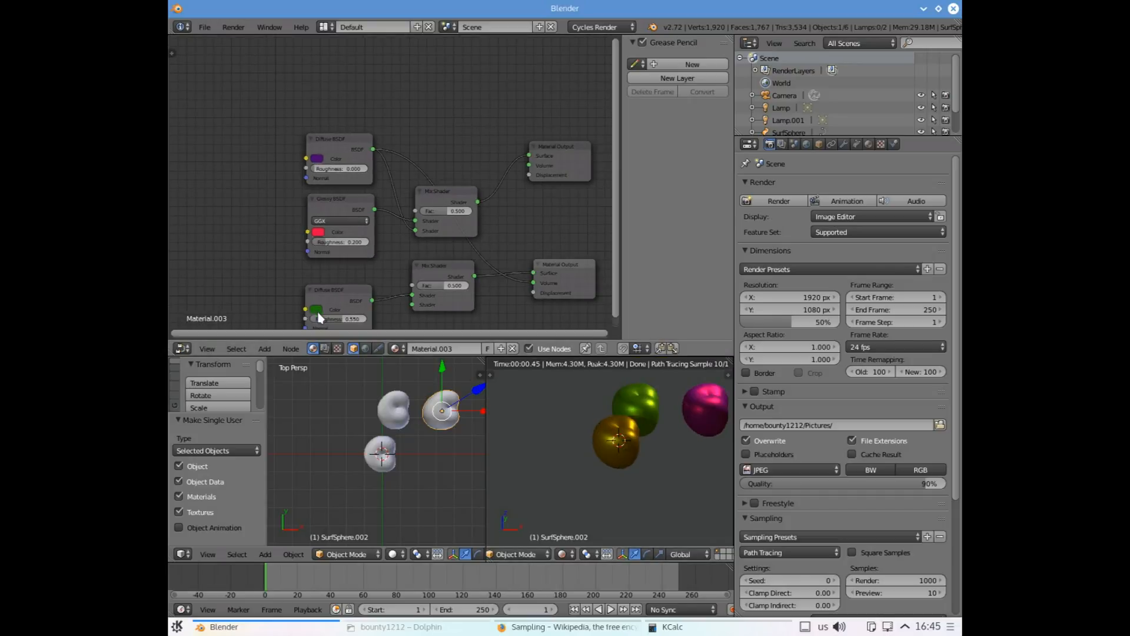
pyautogui.click(317, 312)
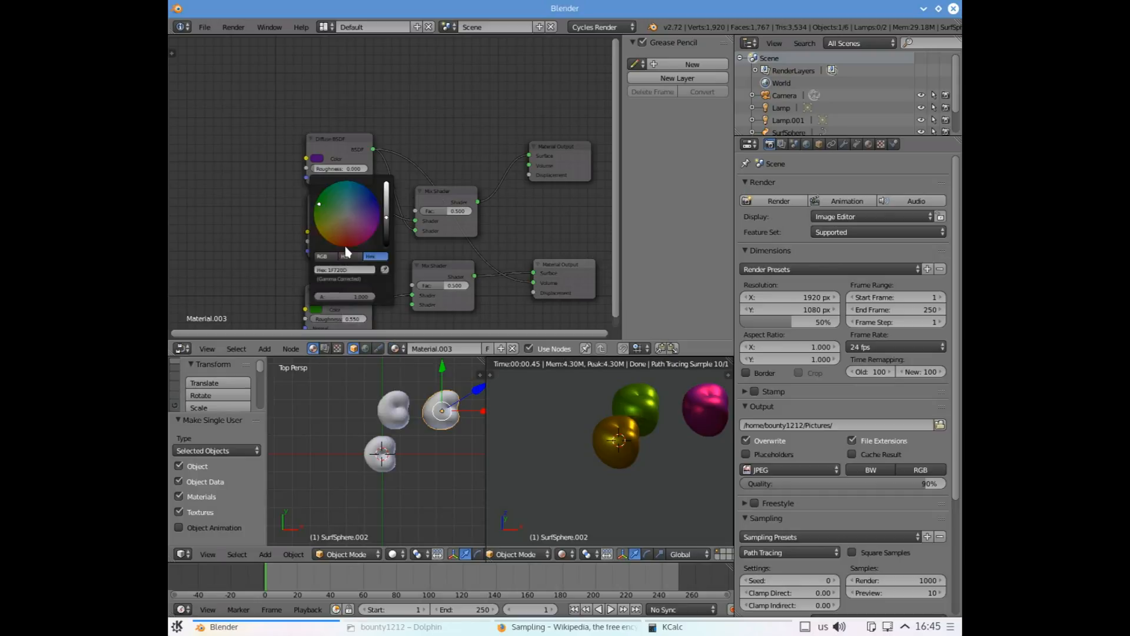
pyautogui.click(376, 223)
pyautogui.moveTo(377, 223); pyautogui.dragTo(371, 231)
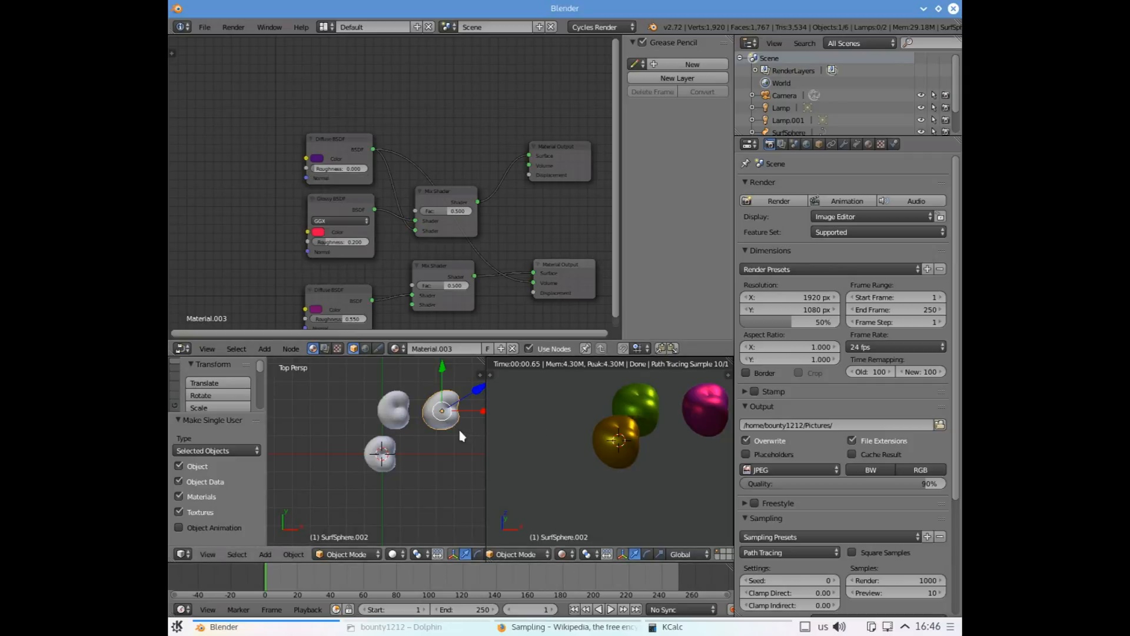
# Move the third sphere -1.252 along Y
pyautogui.scroll(-1, 462, 436)
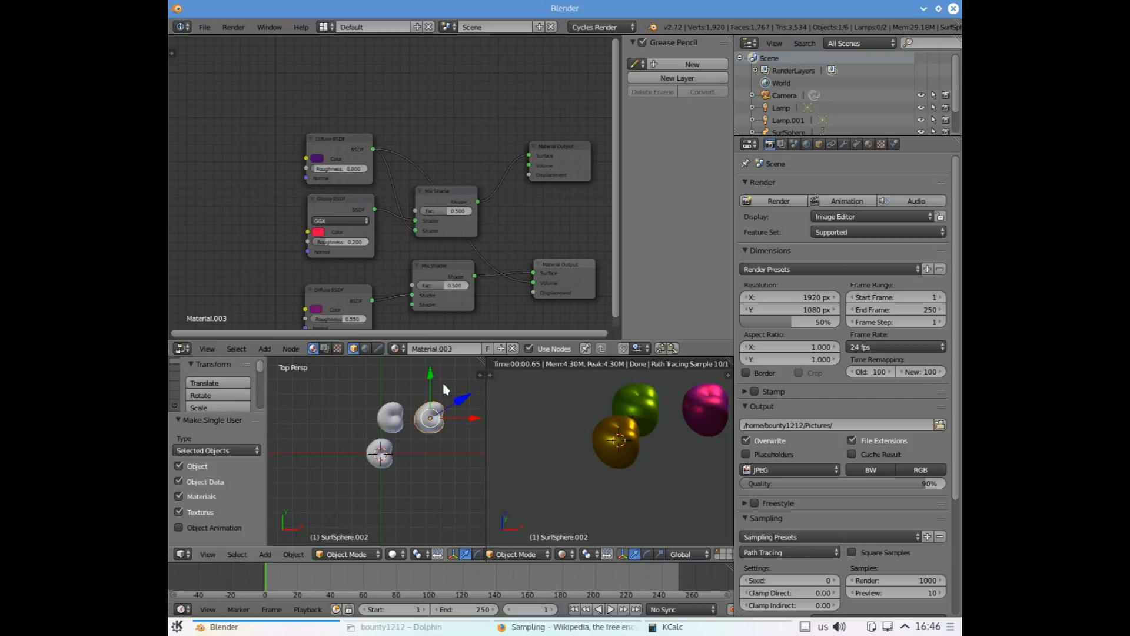
pyautogui.moveTo(440, 380); pyautogui.dragTo(436, 394)
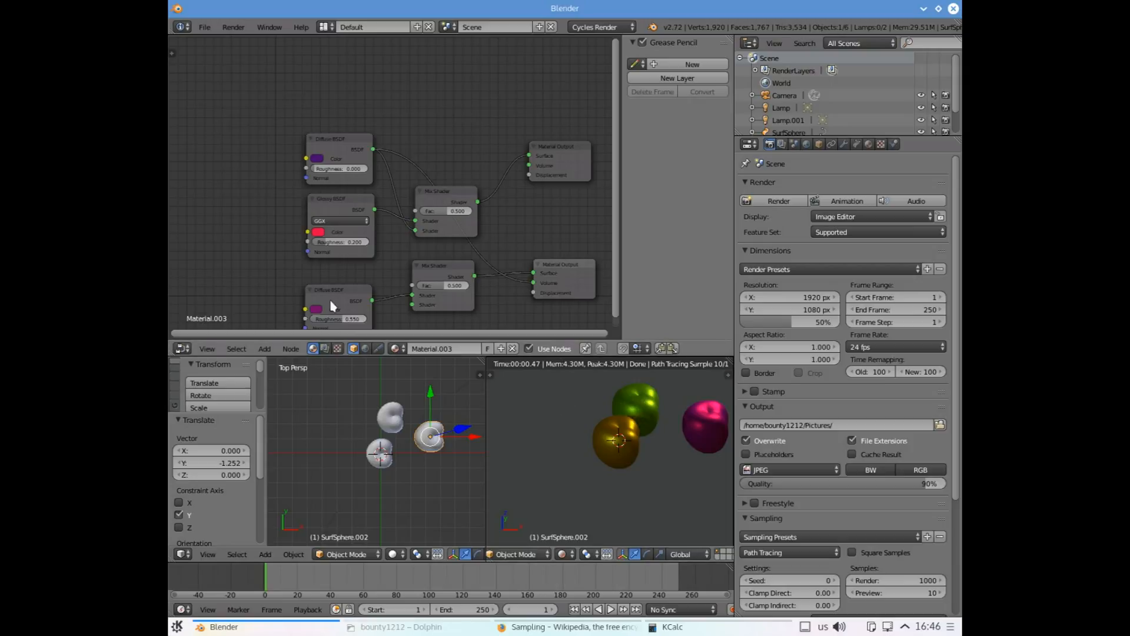
# Change the Glossy BSDF's color in the third sphere's material to saturated blue
pyautogui.click(322, 236)
pyautogui.click(319, 234)
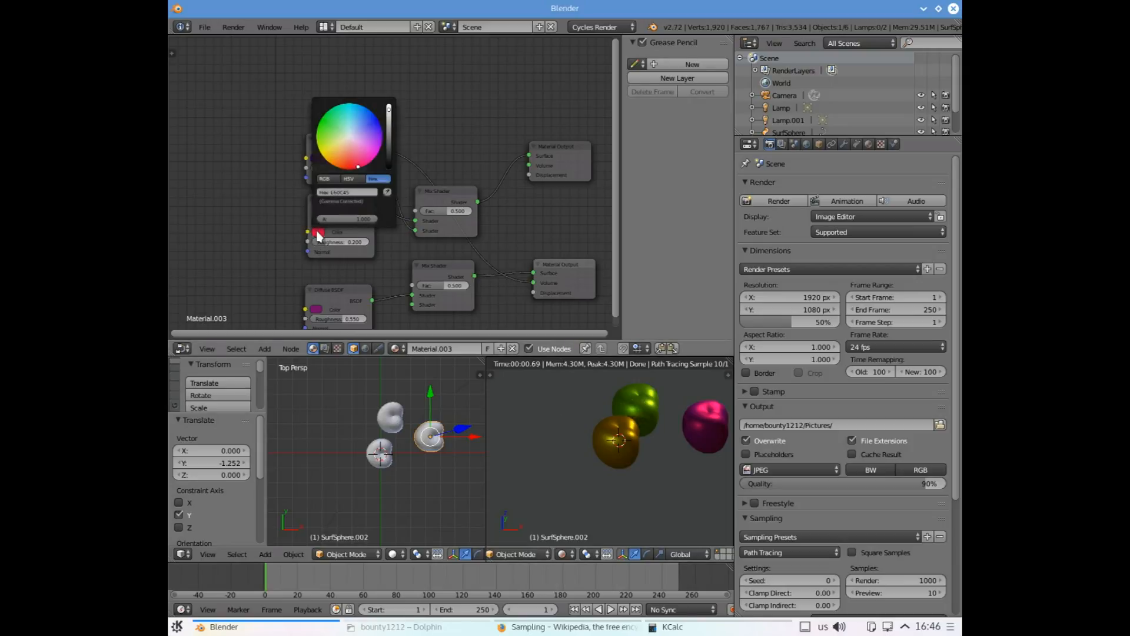
pyautogui.click(374, 125)
pyautogui.click(369, 117)
pyautogui.click(378, 120)
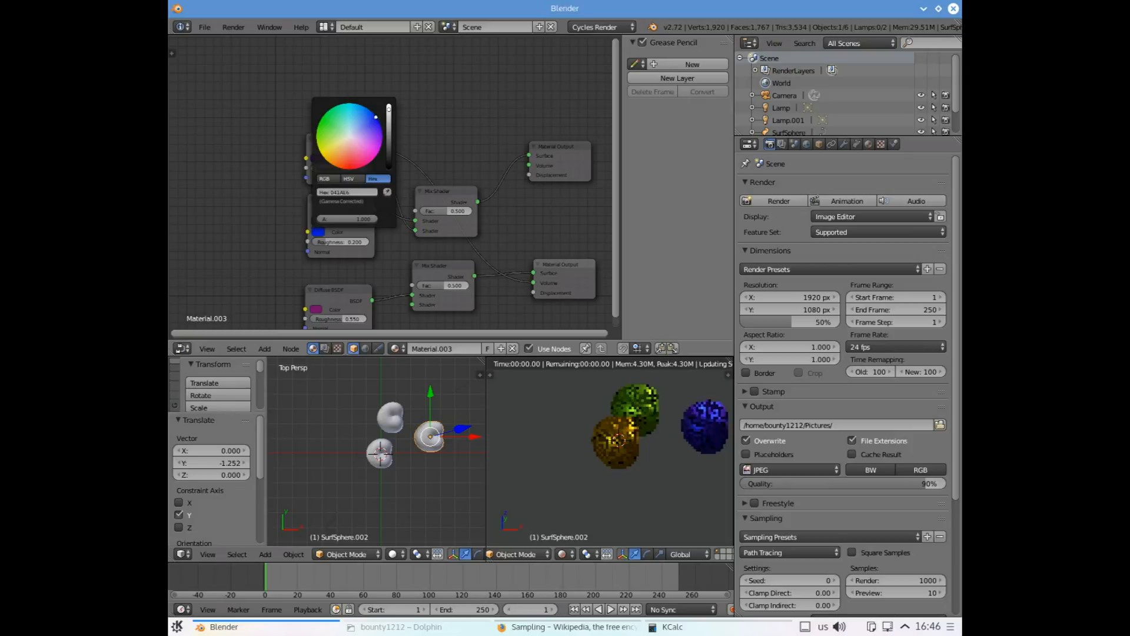
# Change the Glossy BSDF's color in the third sphere's material to saturated red
pyautogui.click(378, 137)
pyautogui.click(380, 142)
pyautogui.click(369, 163)
pyautogui.click(356, 169)
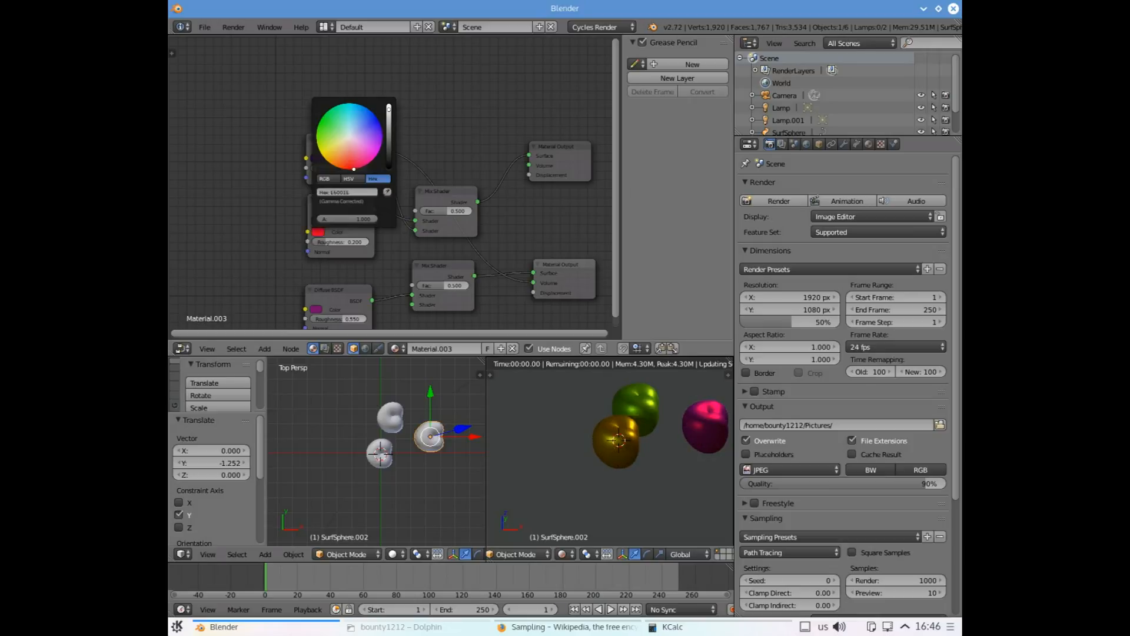
pyautogui.click(352, 169)
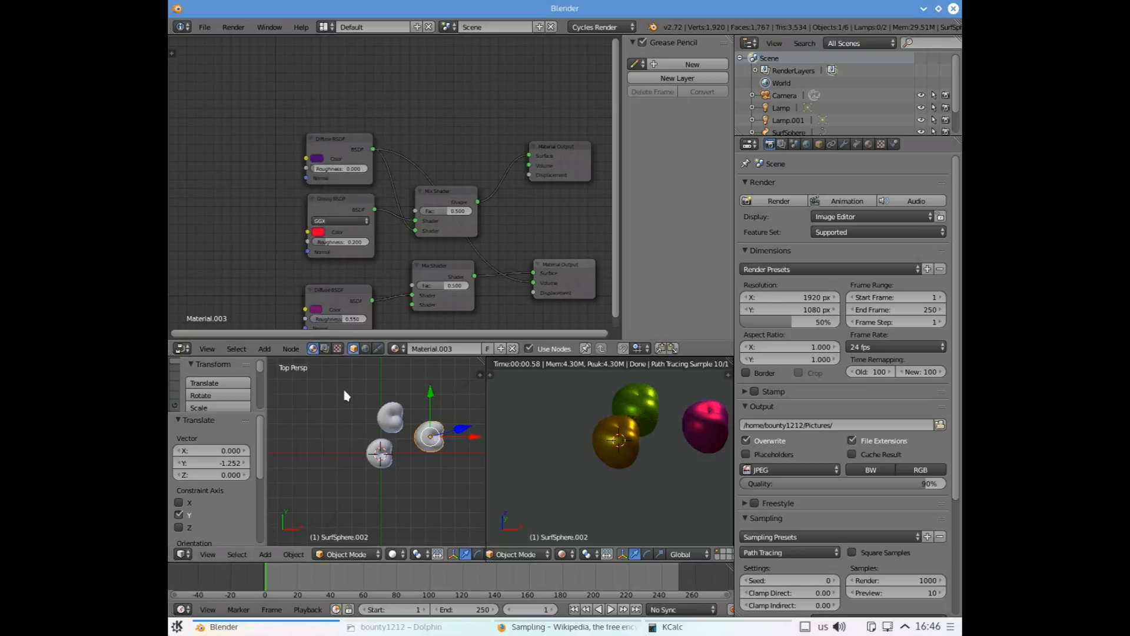
# Open the Agave color scheme application and pick blue #3333ff from its Web-safe colors palette
pyautogui.click(177, 628)
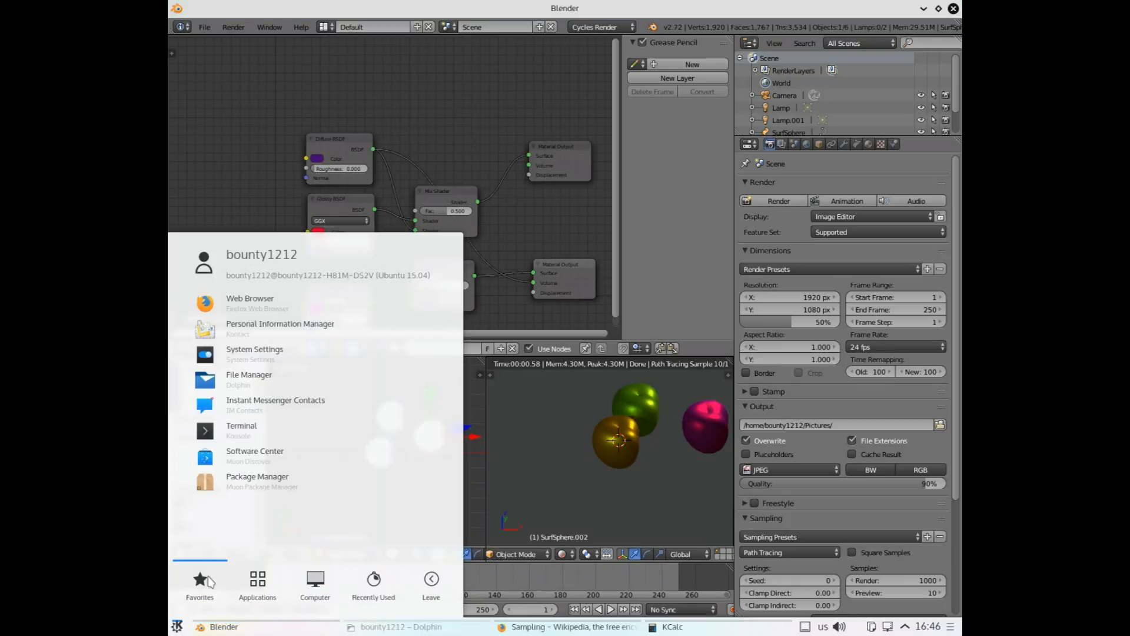
pyautogui.click(257, 589)
pyautogui.click(256, 374)
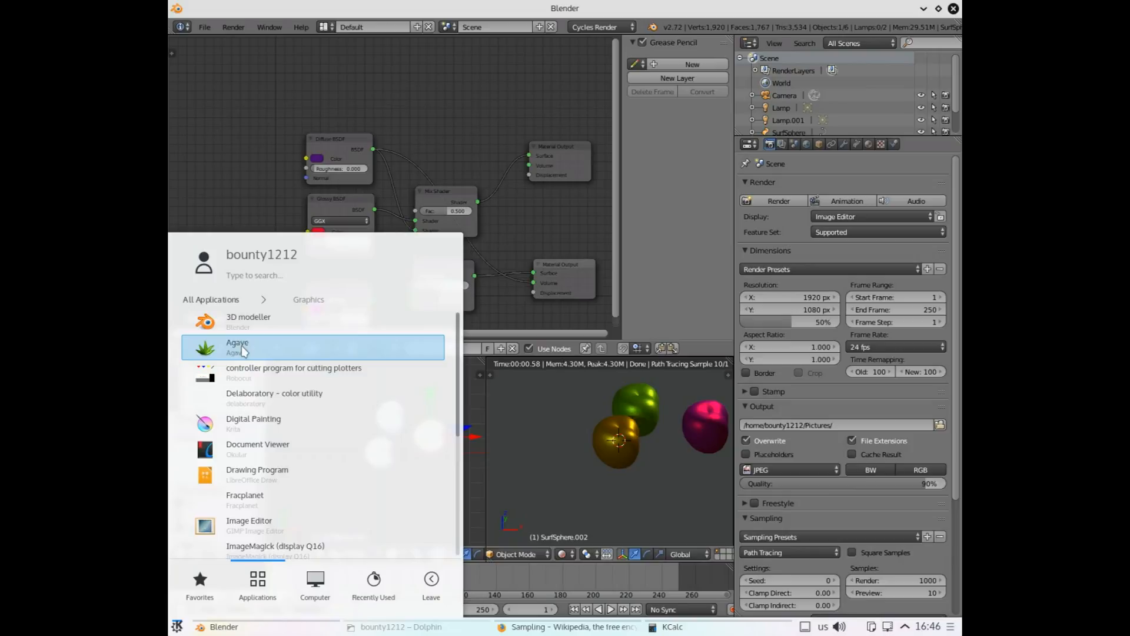
pyautogui.click(243, 351)
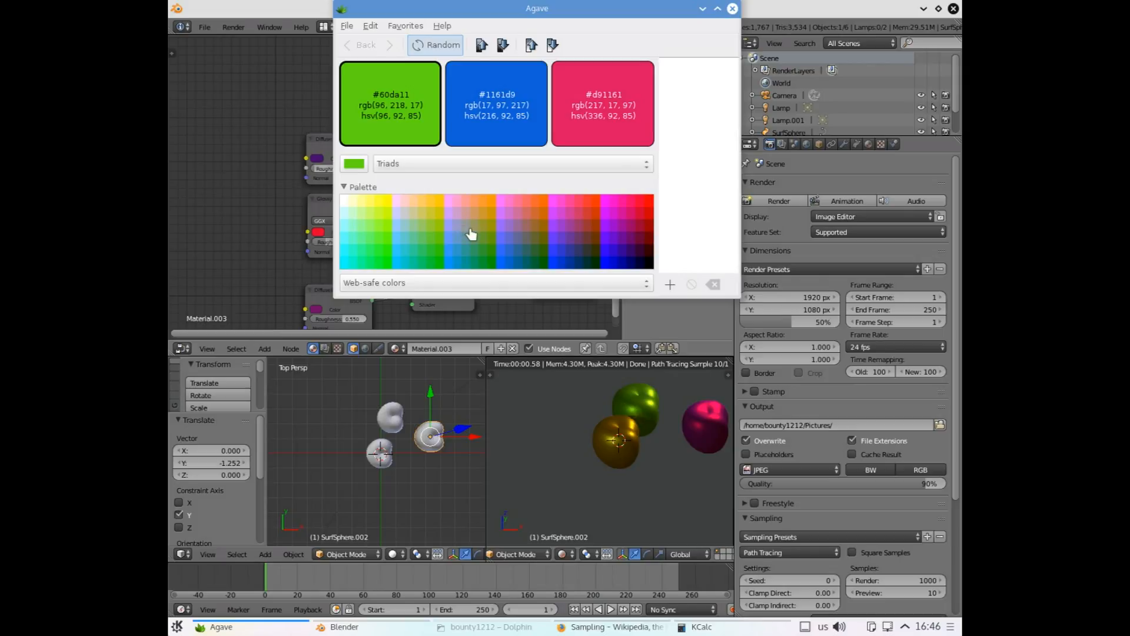
pyautogui.click(504, 231)
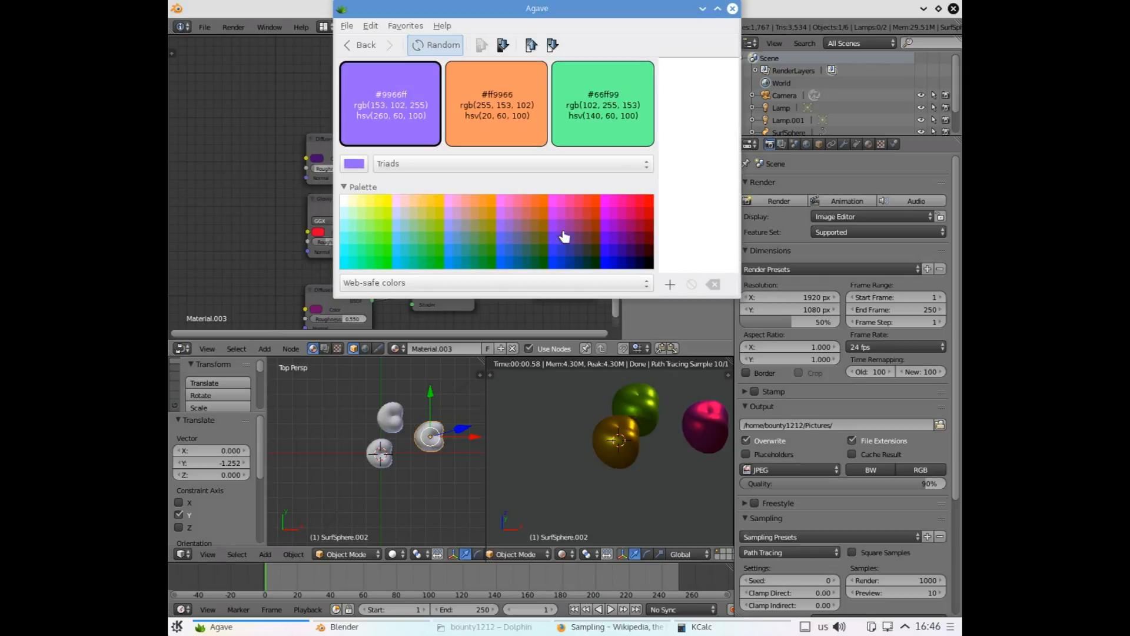
pyautogui.click(554, 254)
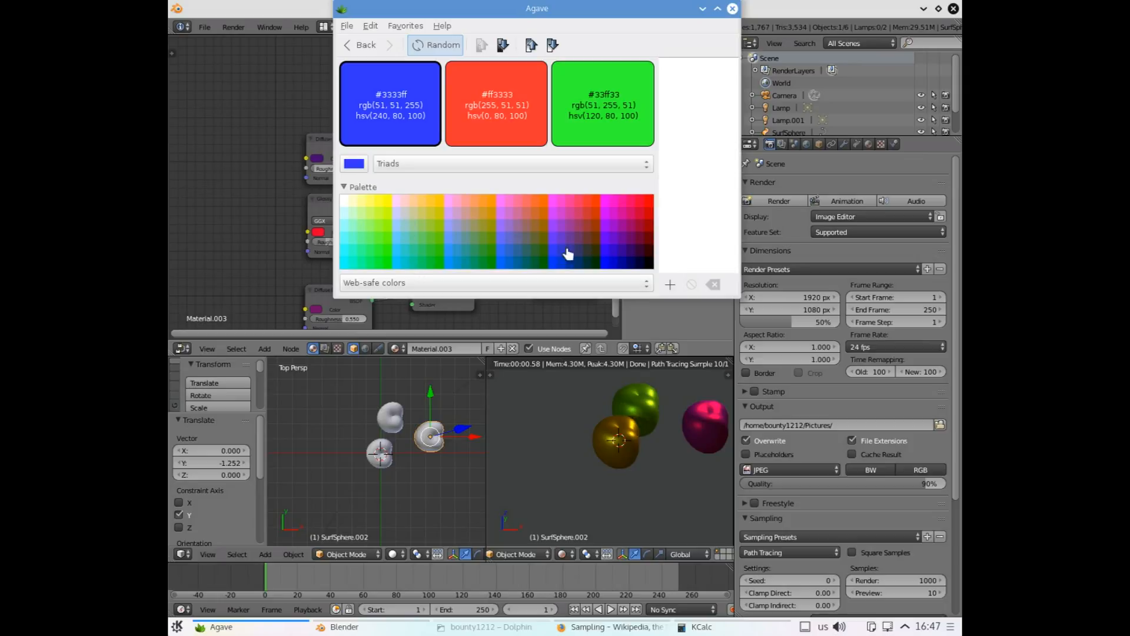
# Copy the selected blue's hex code #3333FF from Agave's color picker and close the picker
pyautogui.click(354, 164)
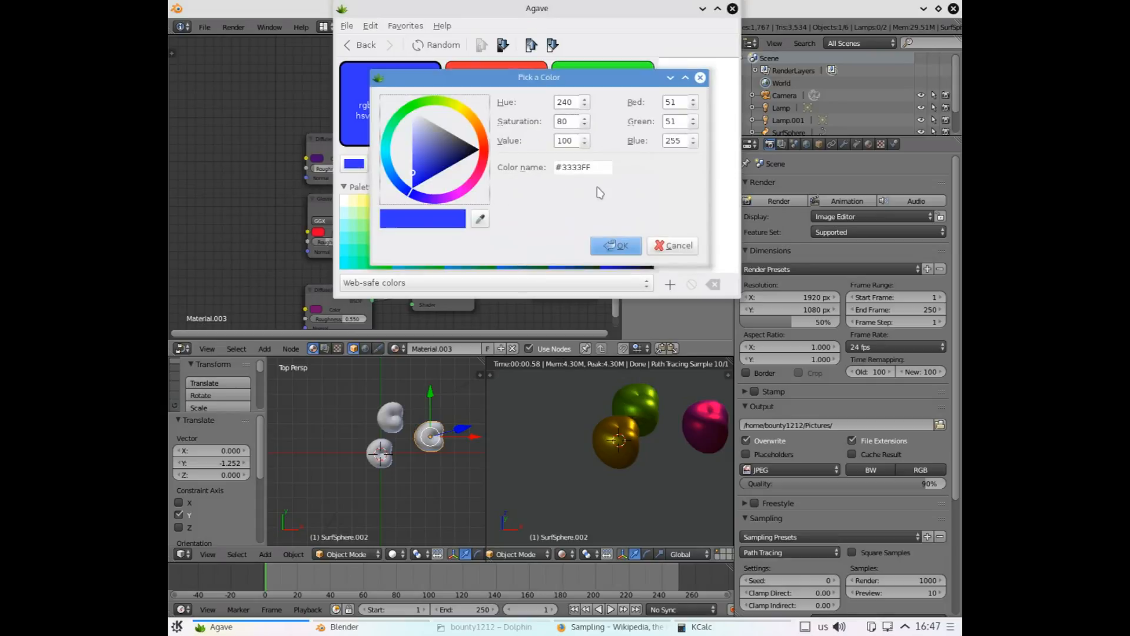
pyautogui.moveTo(597, 170); pyautogui.dragTo(555, 168)
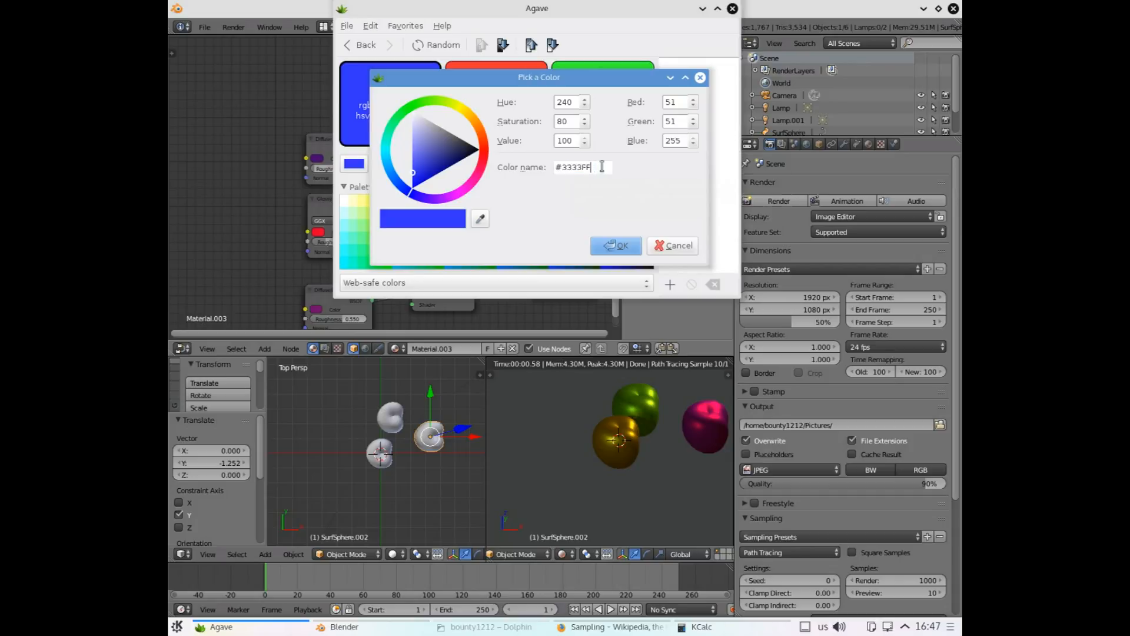
pyautogui.rightClick(570, 168)
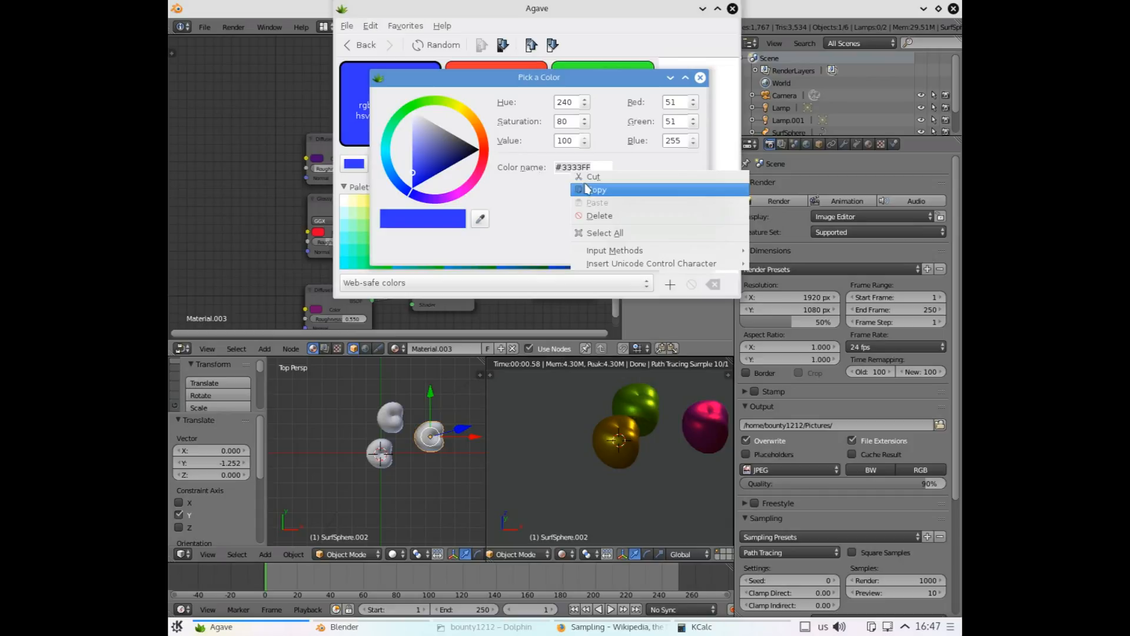
pyautogui.click(588, 190)
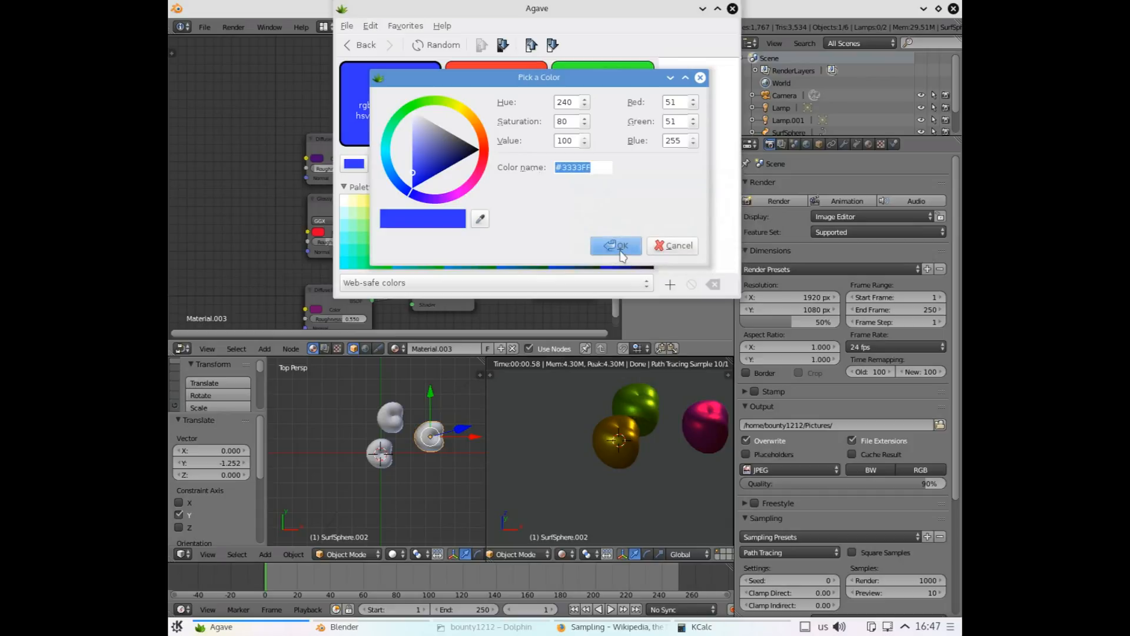
pyautogui.click(618, 247)
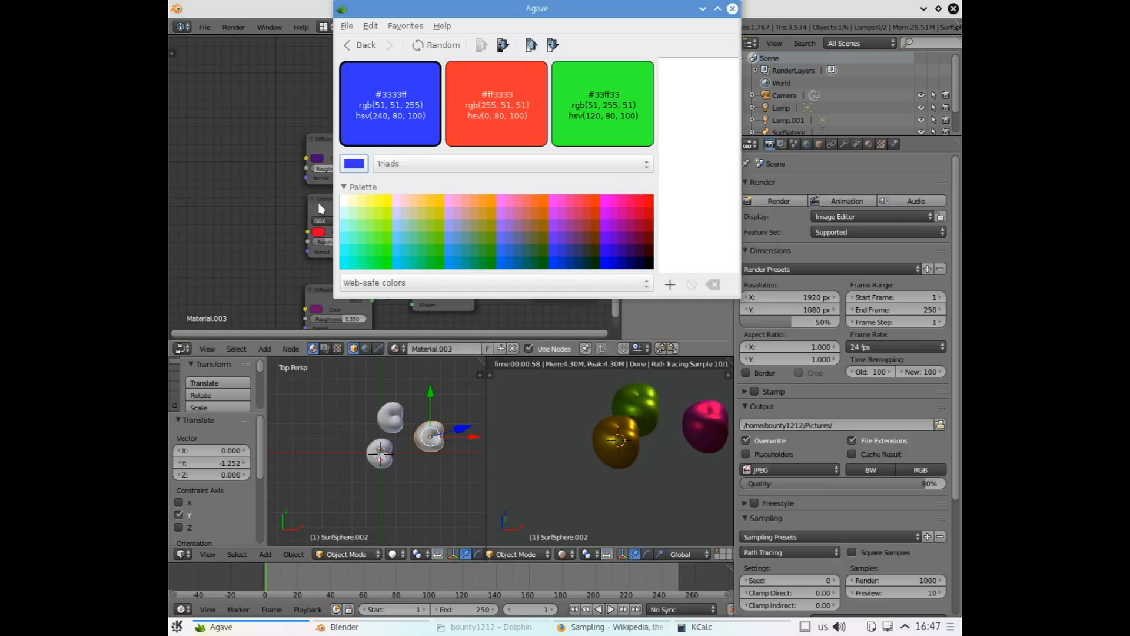
# Switch to Blender and paste the copied hex code 3333FF as the Glossy BSDF's color in the third sphere's material
pyautogui.click(319, 239)
pyautogui.click(348, 191)
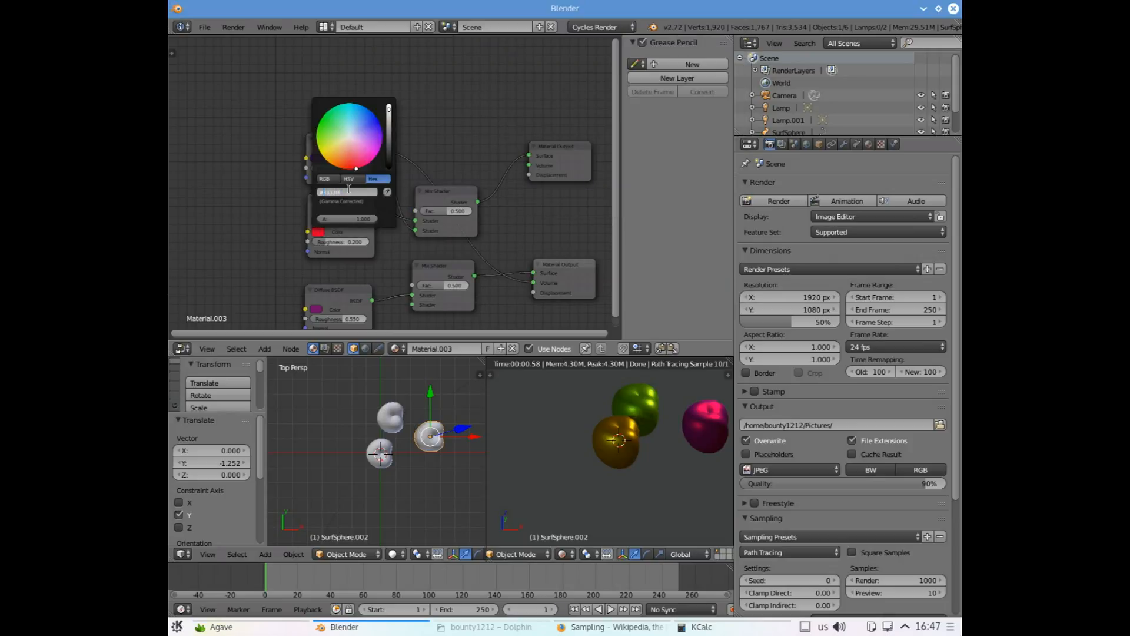
pyautogui.hotkey('ctrl', 'v')
pyautogui.press('Return')
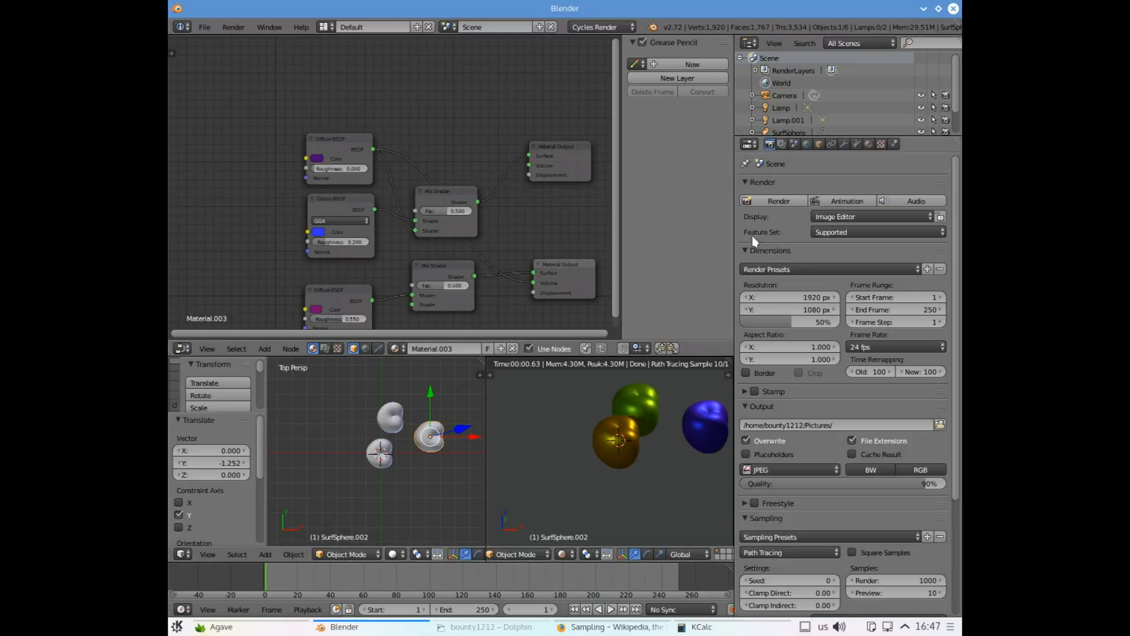
# Recolor the Glossy BSDF in the third sphere's material to red and darken it to a deep red
pyautogui.click(318, 237)
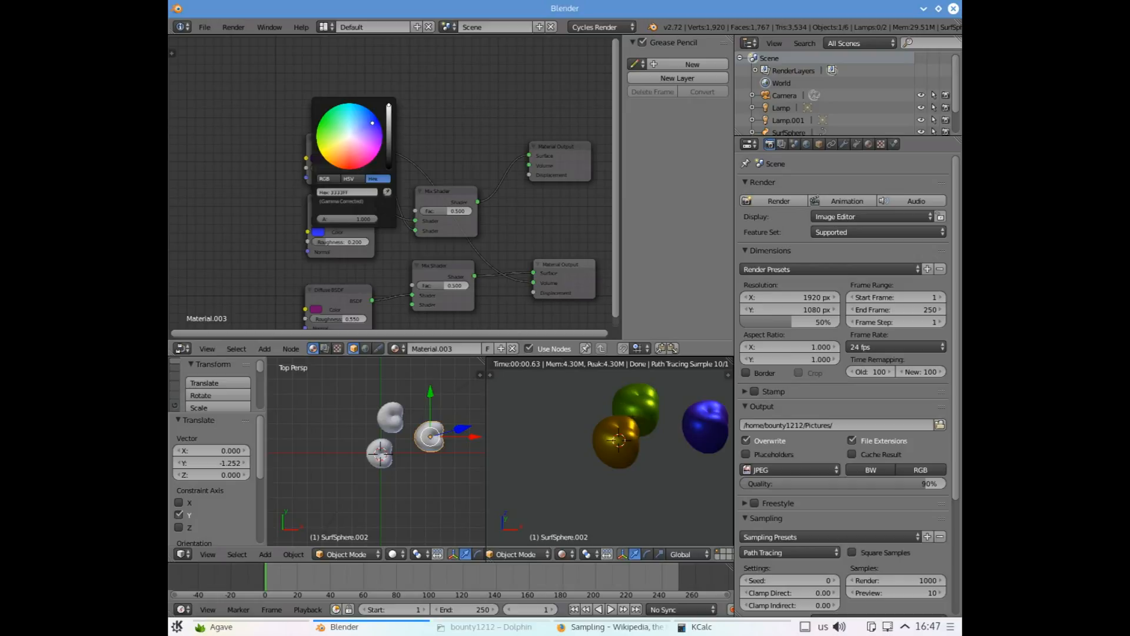
pyautogui.click(352, 163)
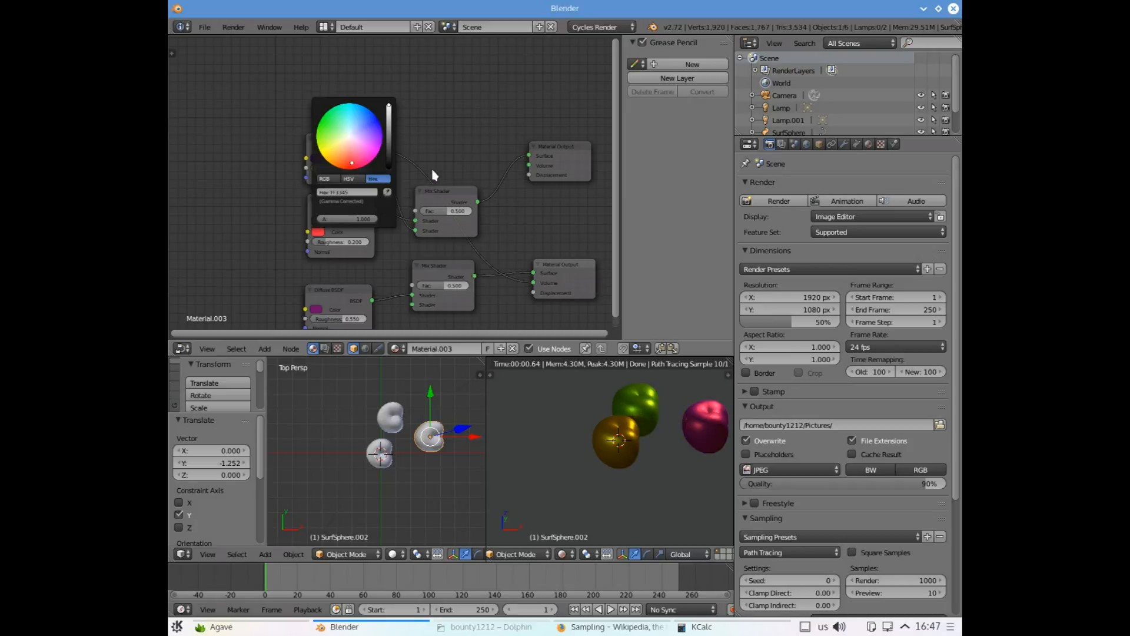
pyautogui.moveTo(389, 107); pyautogui.dragTo(388, 139)
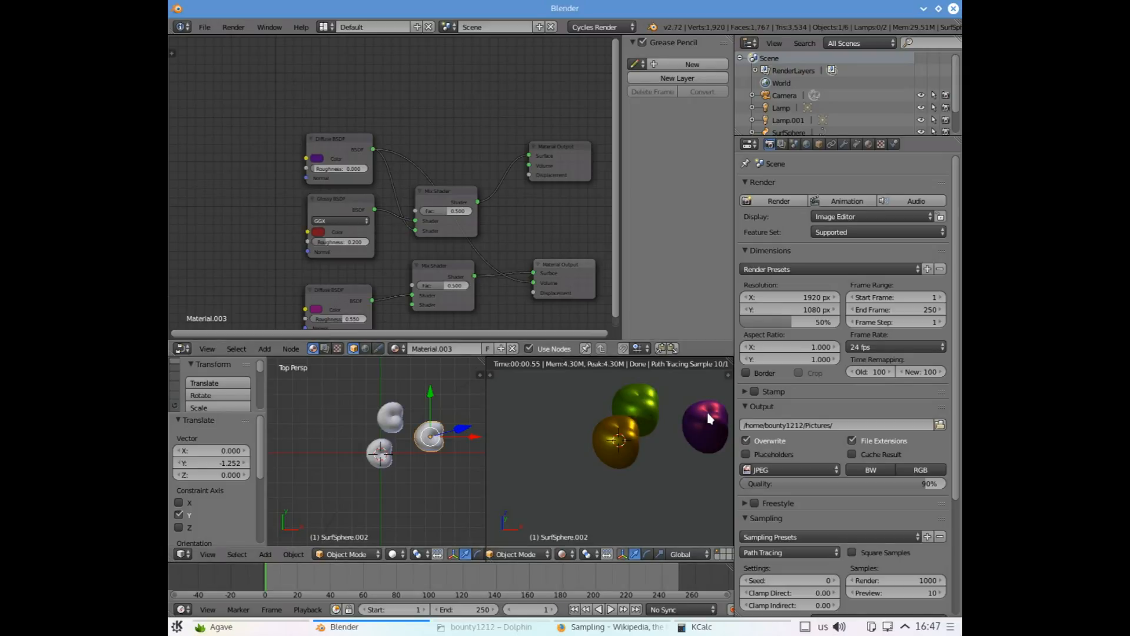
pyautogui.scroll(-1, 717, 419)
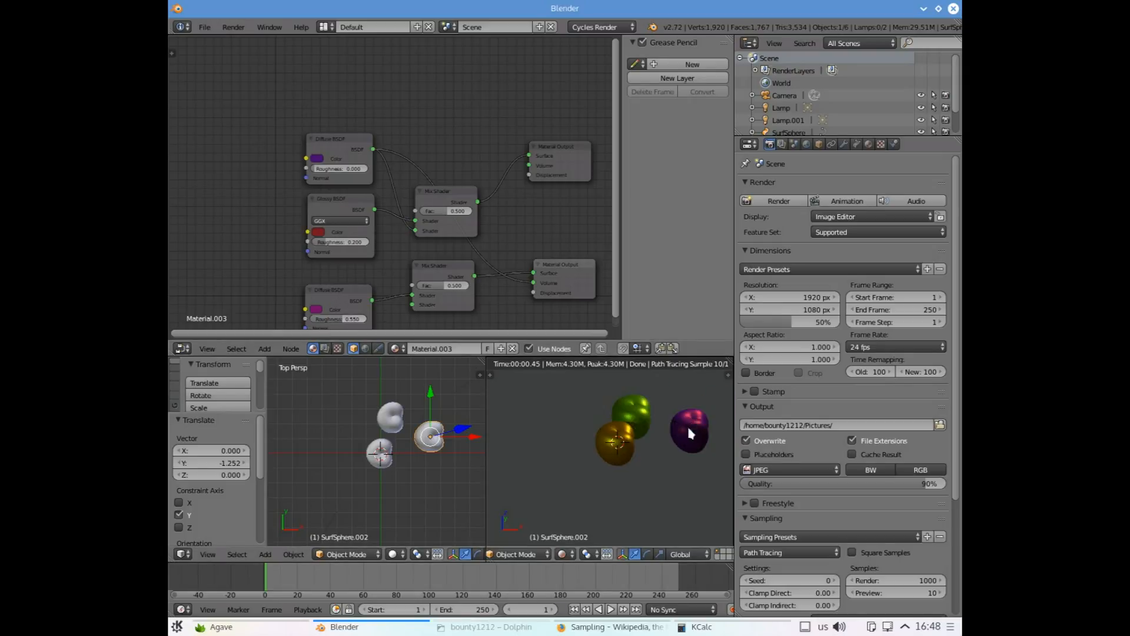
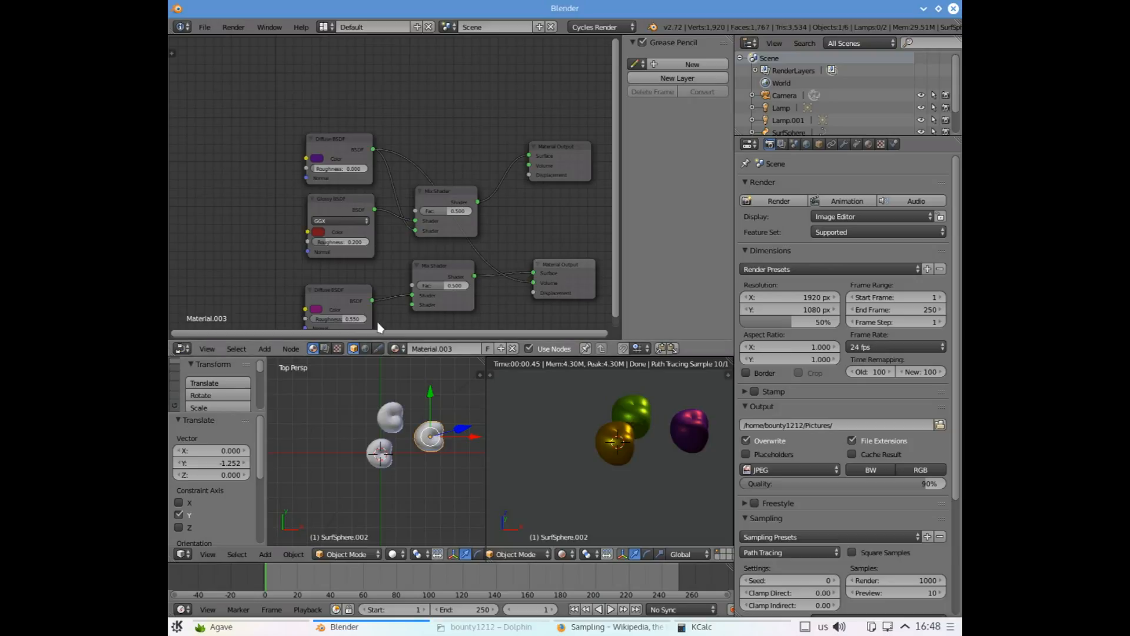
# Switch the node editor area back to a 3D View showing all the spheres and lamps
pyautogui.click(182, 348)
pyautogui.click(184, 337)
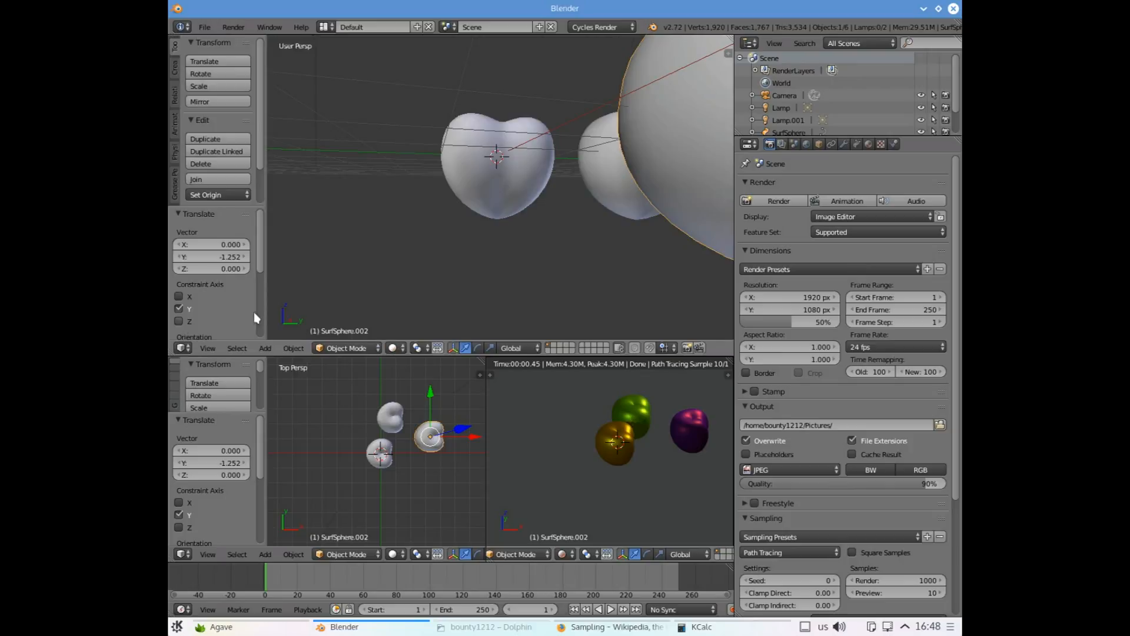
pyautogui.scroll(-6, 442, 235)
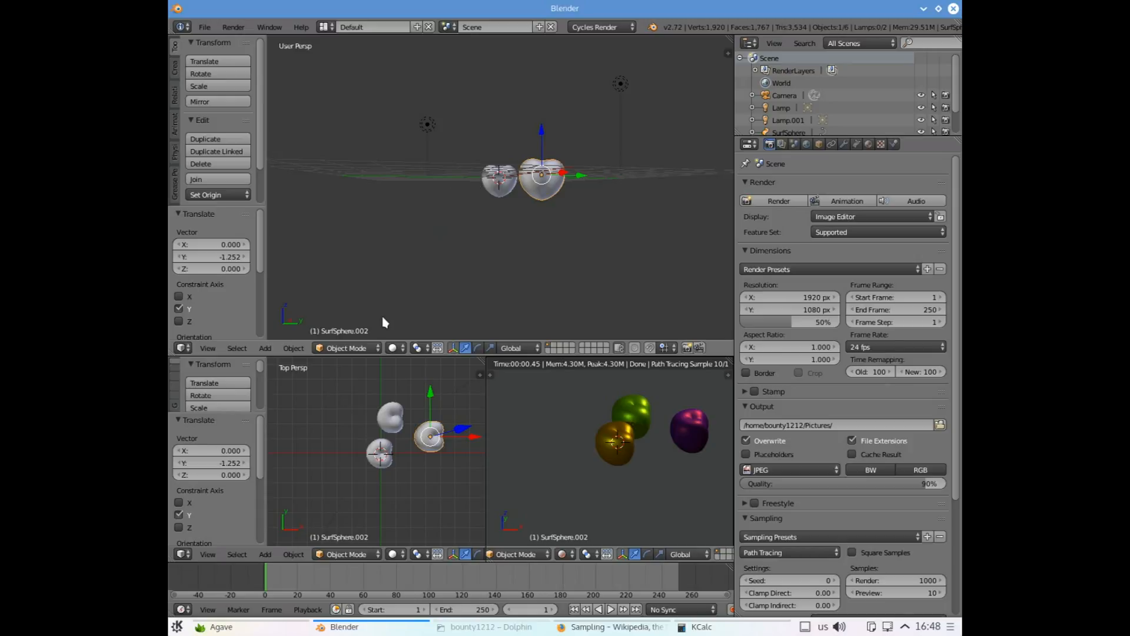
# Add a mesh plane at the scene origin and scale it by 5
pyautogui.click(265, 348)
pyautogui.moveTo(297, 333)
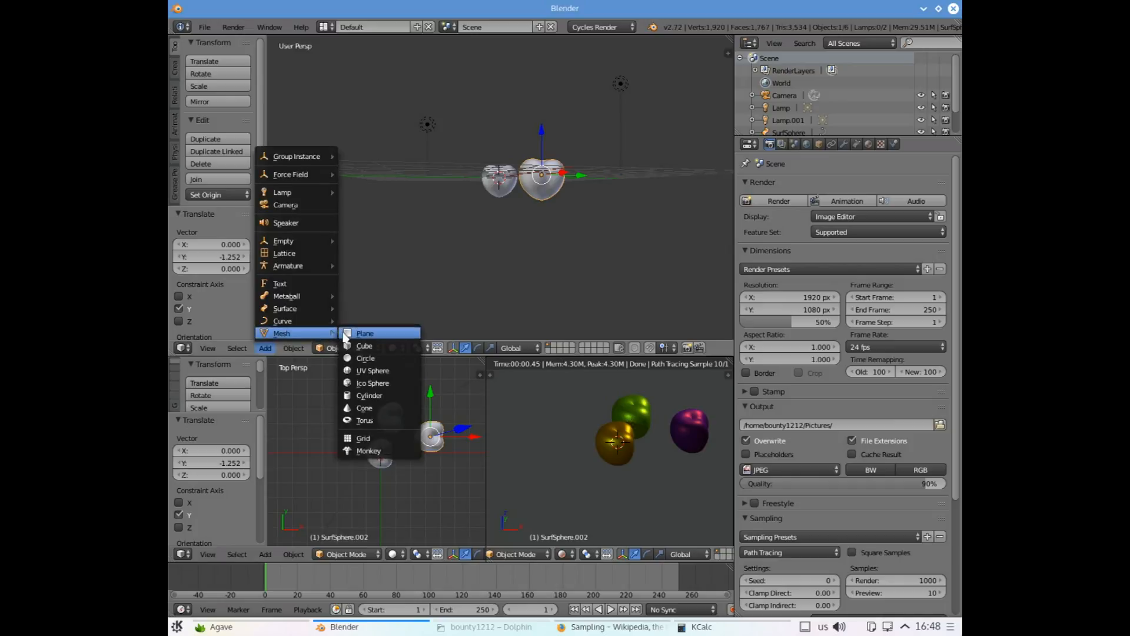
pyautogui.click(347, 334)
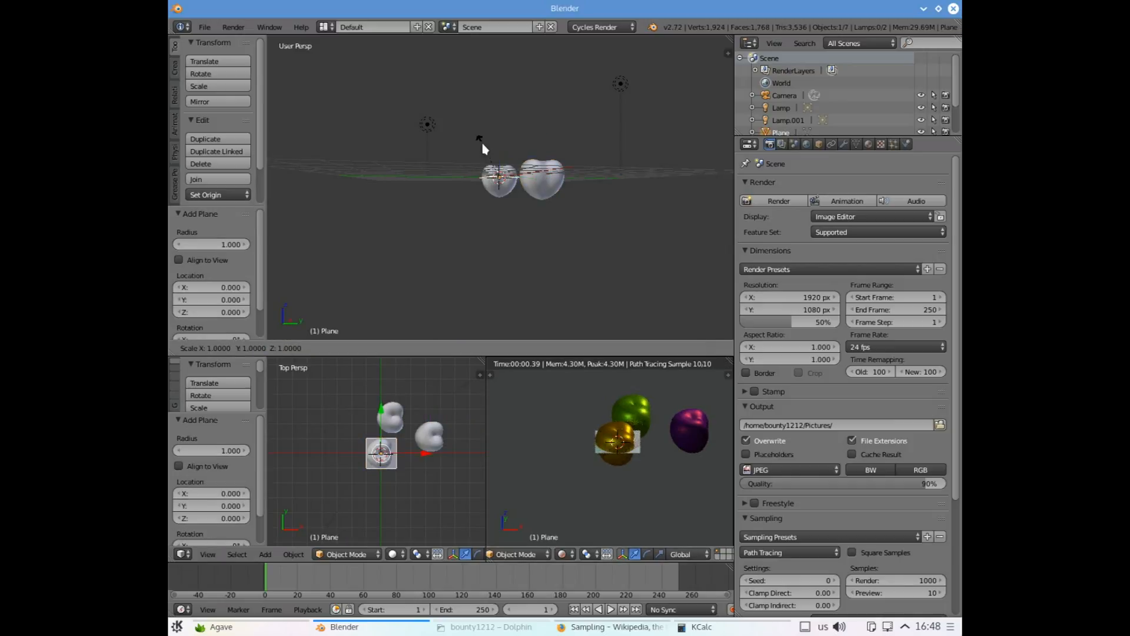
pyautogui.write('5')
pyautogui.press('Return')
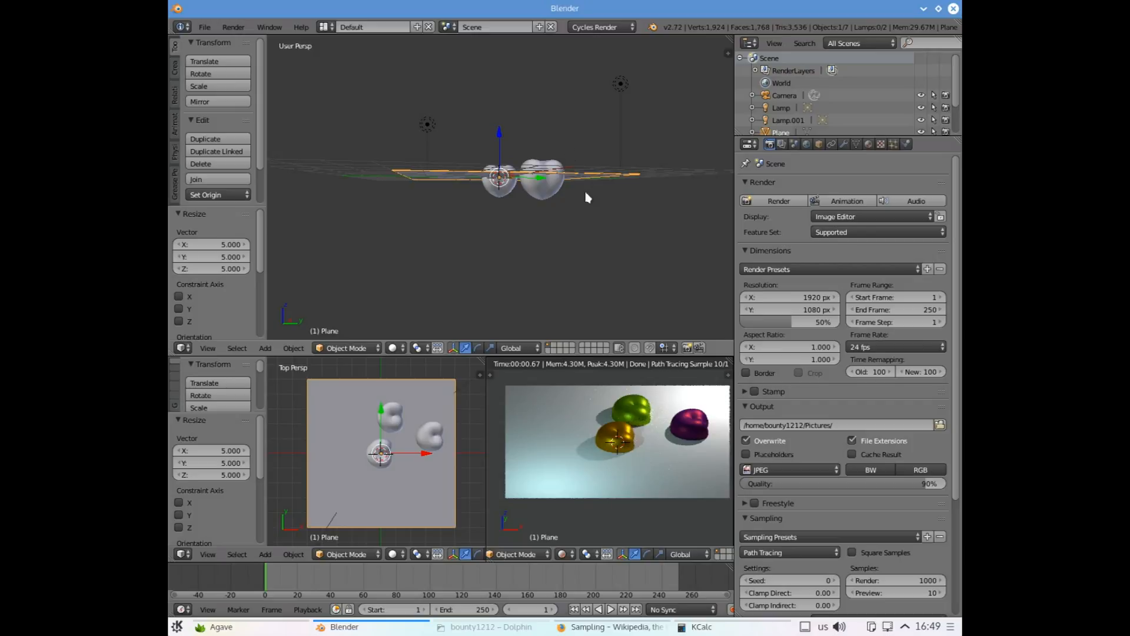
# Select all three spheres together and raise them about 1.152 along Z above the plane
pyautogui.rightClick(499, 198)
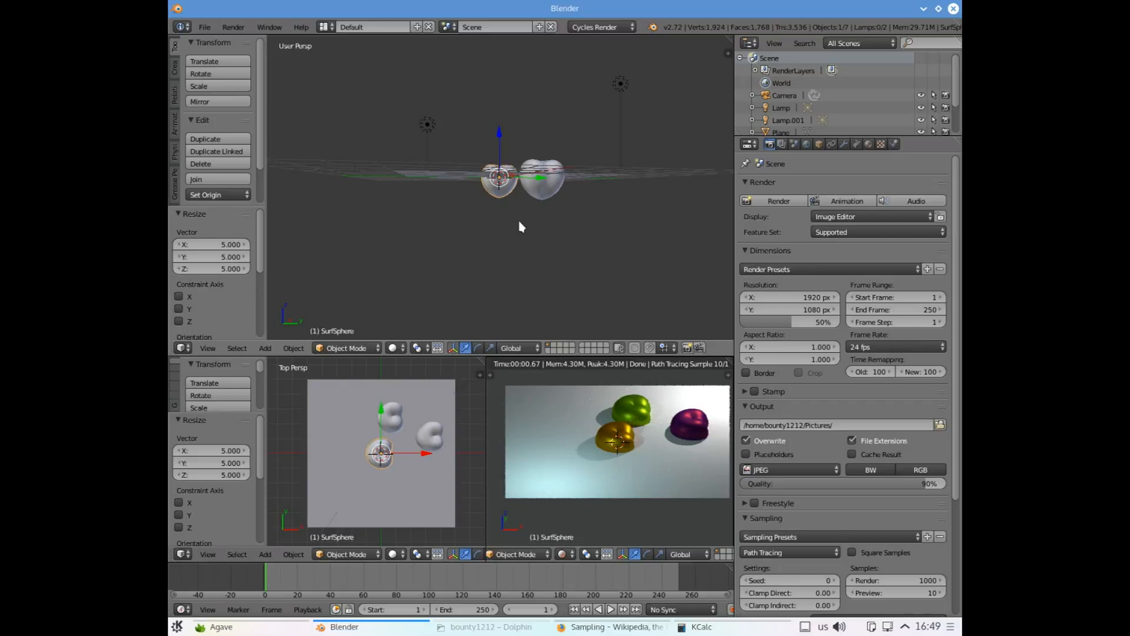
pyautogui.keyDown('shift'); pyautogui.rightClick(538, 194); pyautogui.keyUp('shift')
pyautogui.keyDown('shift'); pyautogui.rightClick(501, 183); pyautogui.keyUp('shift')
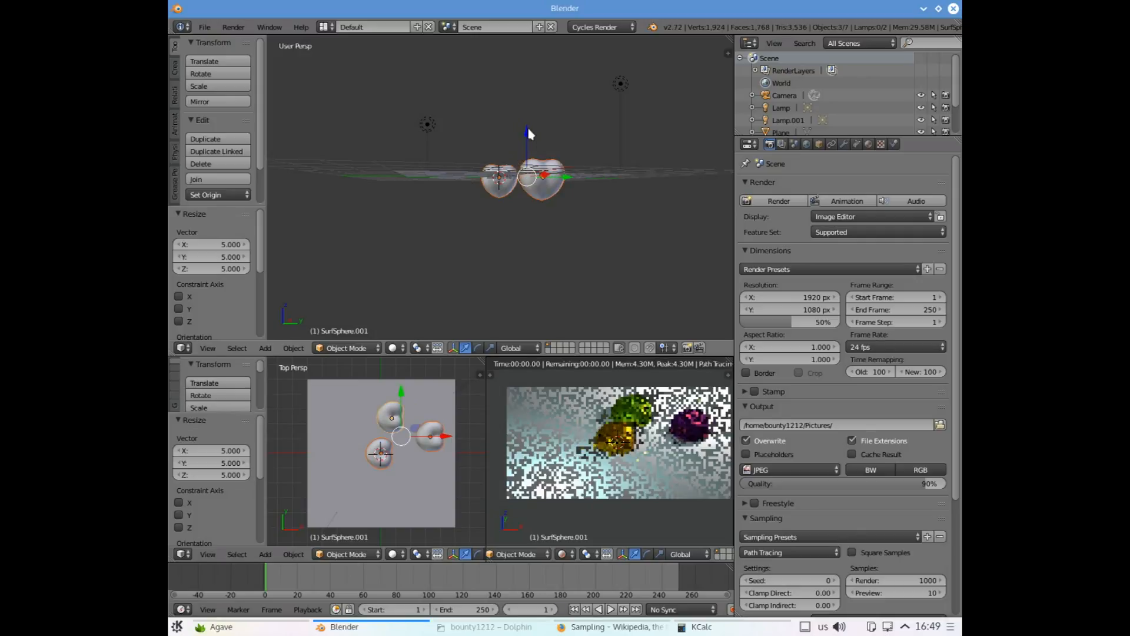
pyautogui.press('g')
pyautogui.press('z')
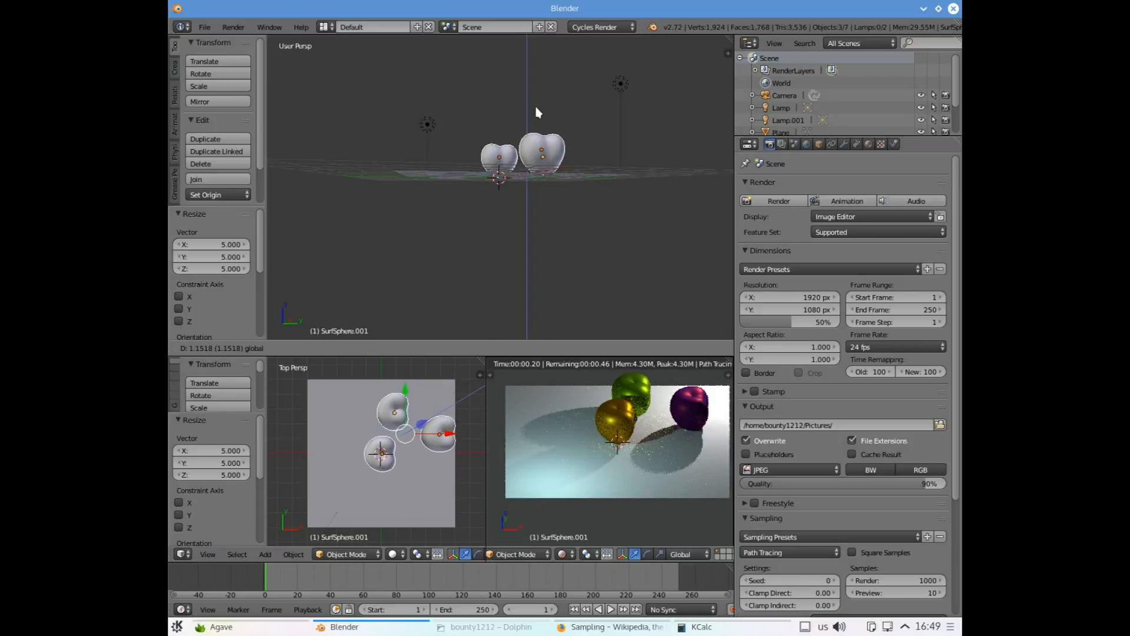
pyautogui.click(536, 112)
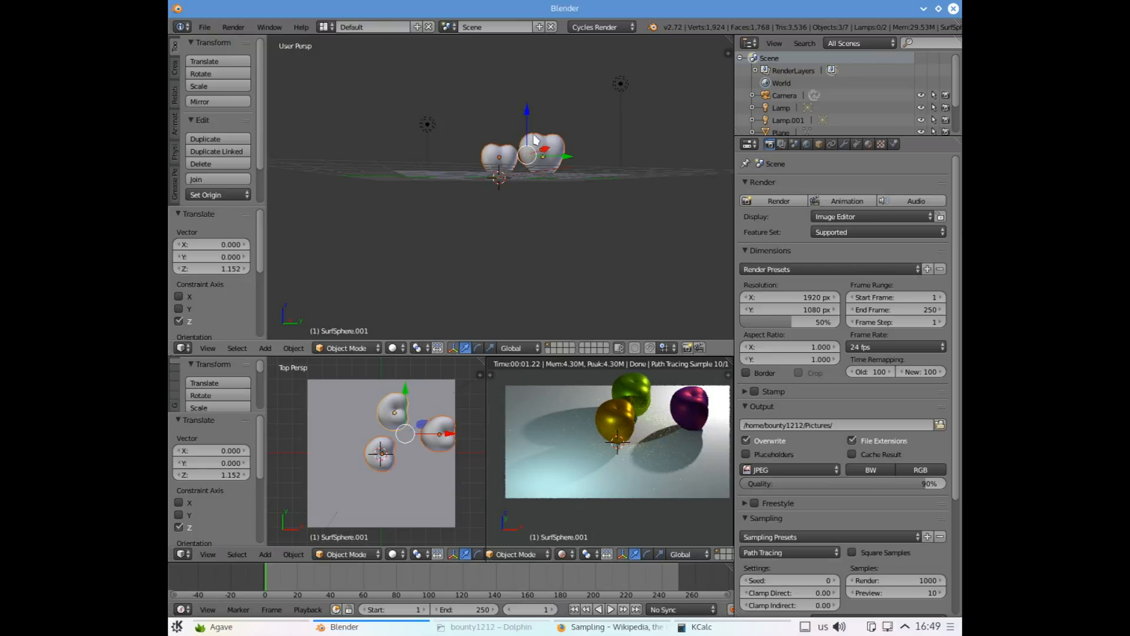
# Select only the third sphere, the dark purple one, and rotate it about -54.65°
pyautogui.scroll(2, 542, 136)
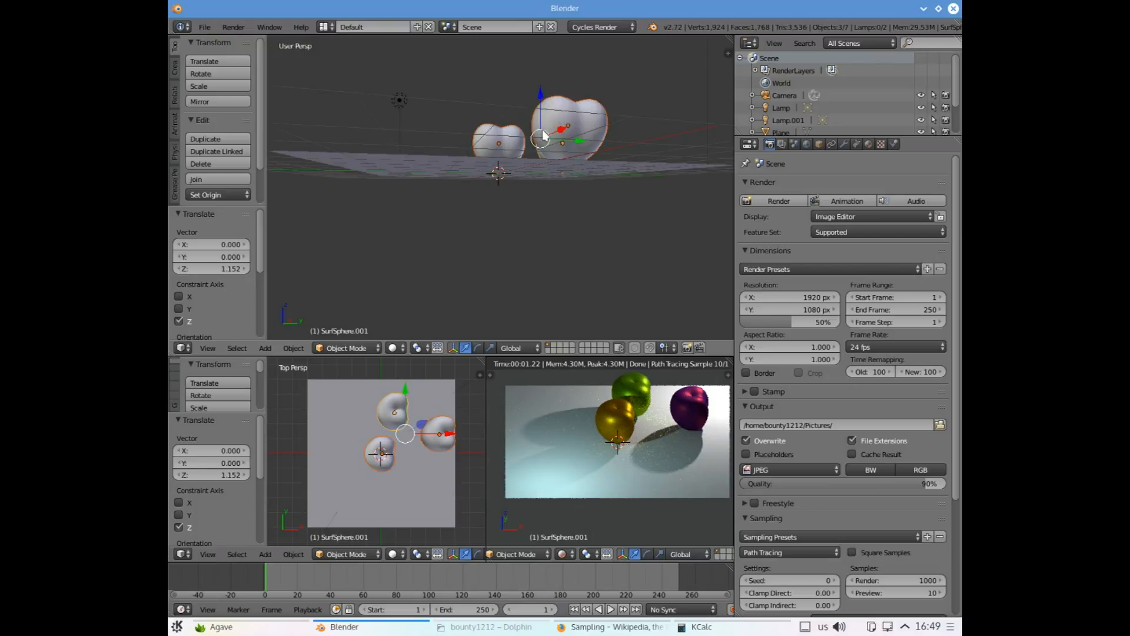
pyautogui.scroll(1, 542, 136)
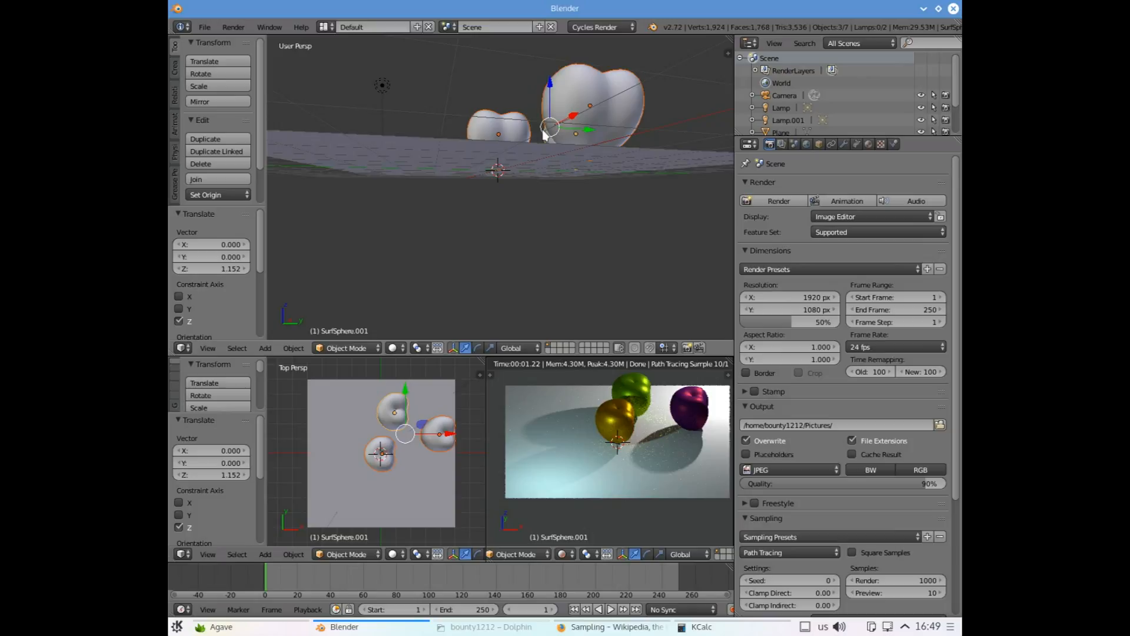
pyautogui.scroll(-3, 545, 134)
pyautogui.moveTo(544, 134); pyautogui.dragTo(531, 142, button='middle')
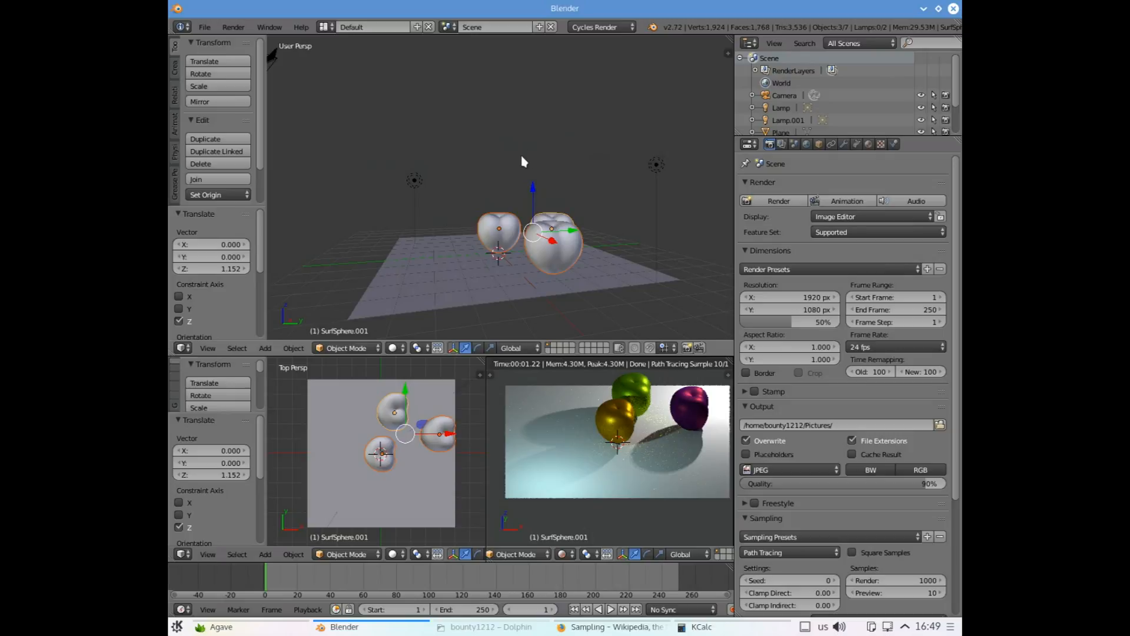
pyautogui.moveTo(533, 229); pyautogui.dragTo(535, 235, button='middle')
pyautogui.rightClick(548, 321)
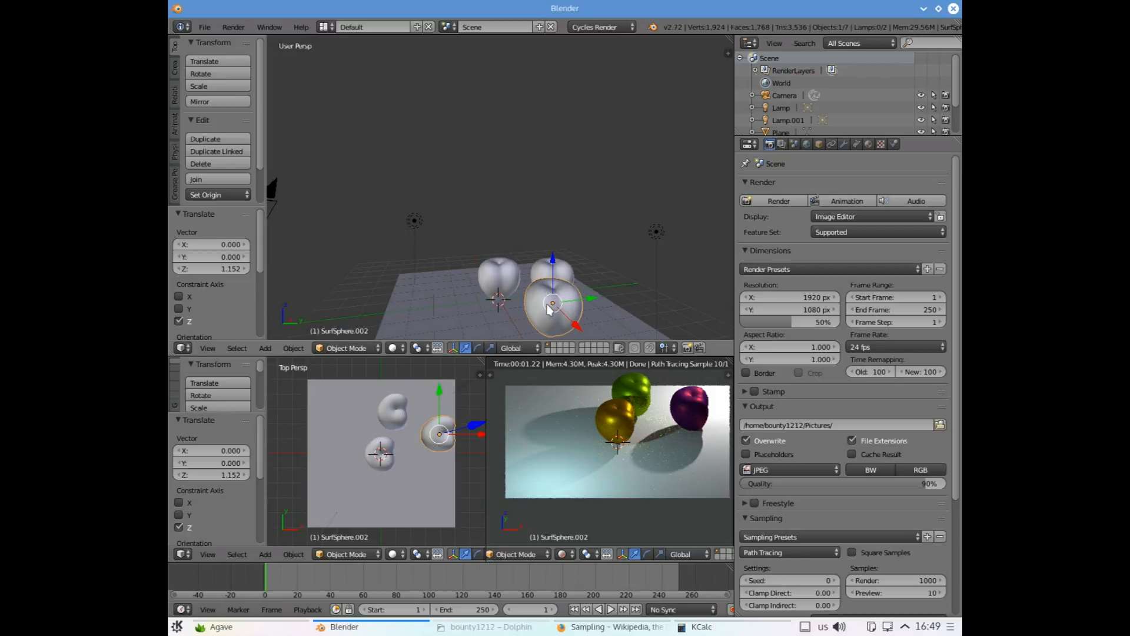
pyautogui.press('g')
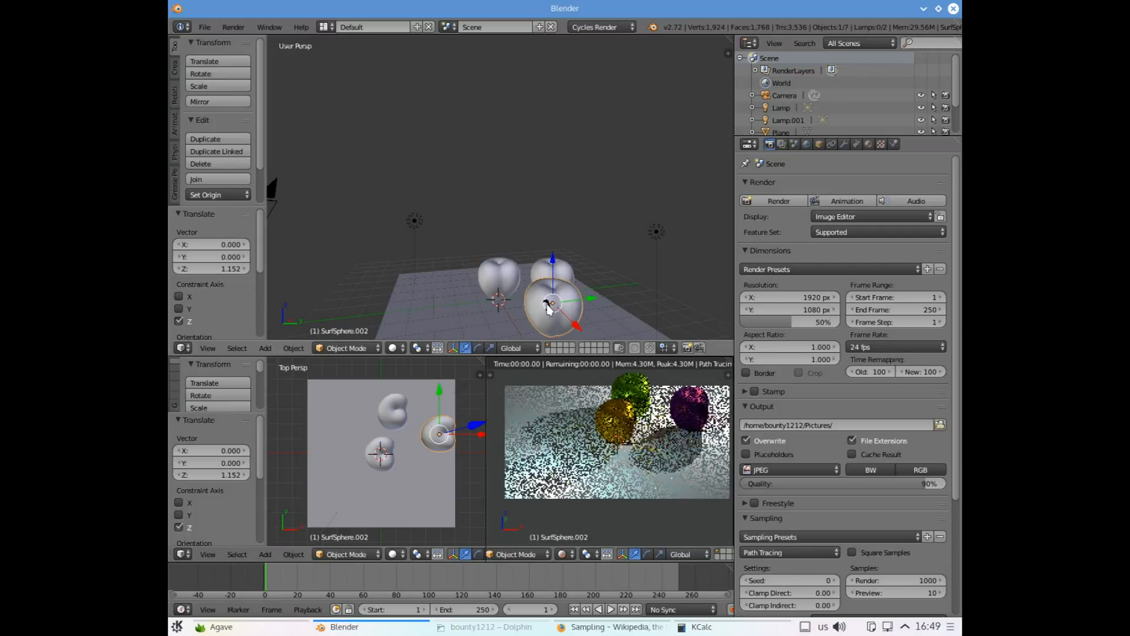
pyautogui.press('r')
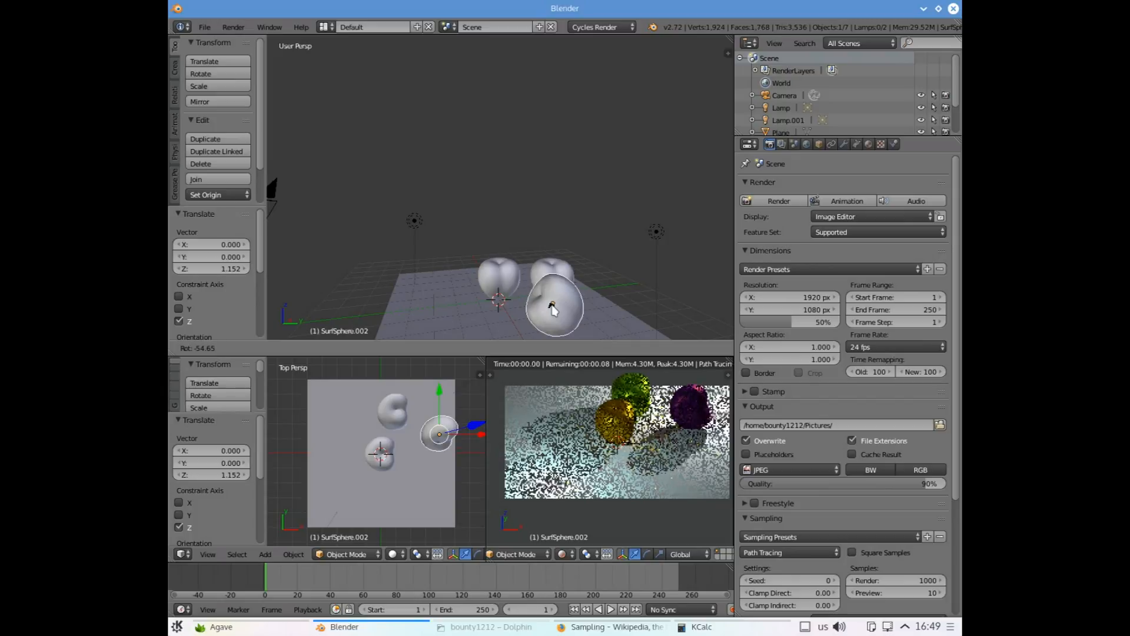
pyautogui.click(552, 304)
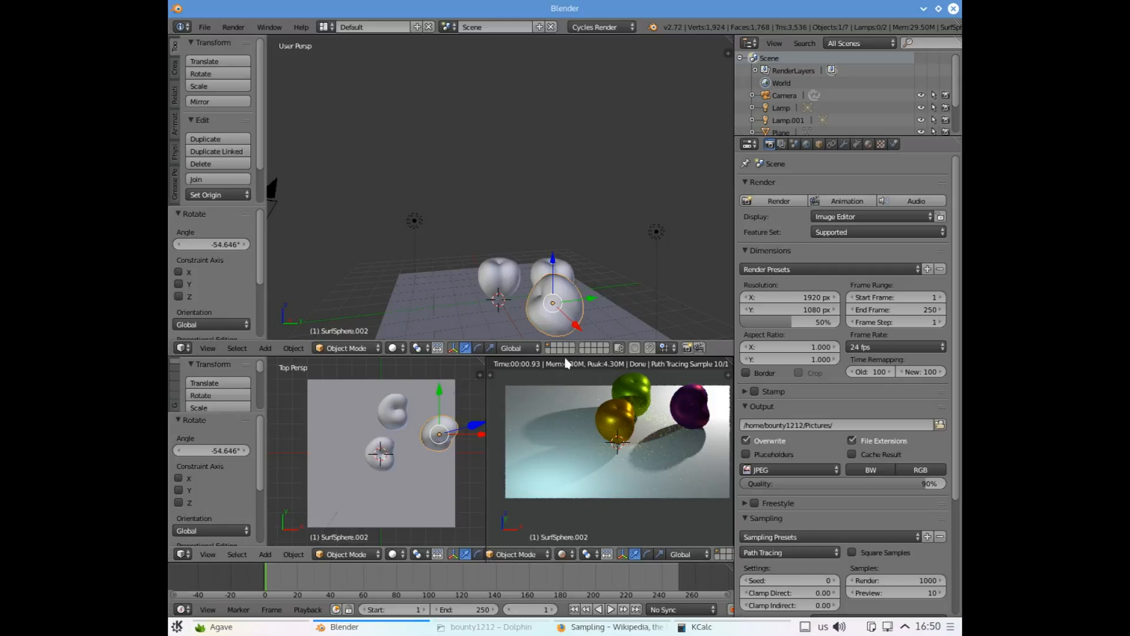
# Rotate the dark purple sphere about 19.3° around X, about 58.8° around Z, and about 29.1° around X again
pyautogui.press('r')
pyautogui.press('x')
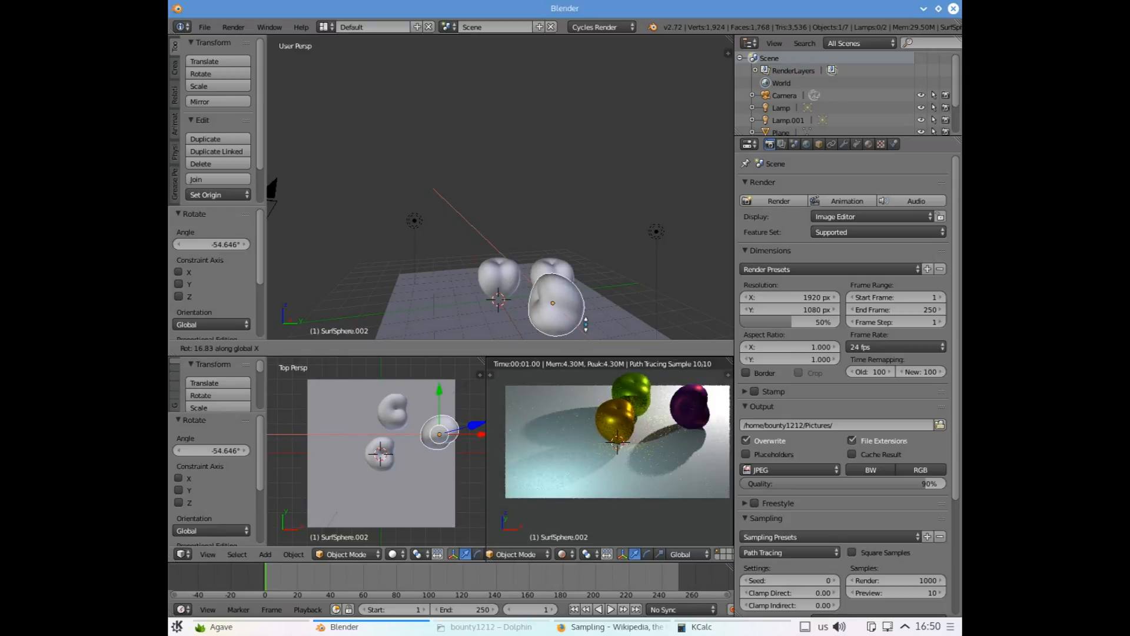
pyautogui.click(588, 329)
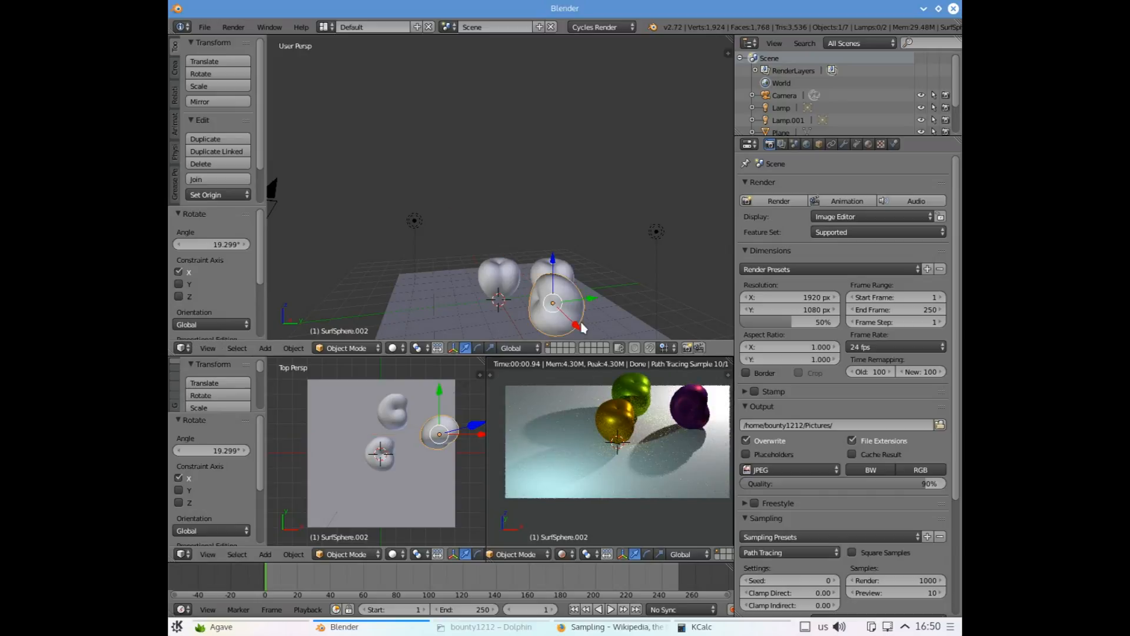
pyautogui.press('r')
pyautogui.press('z')
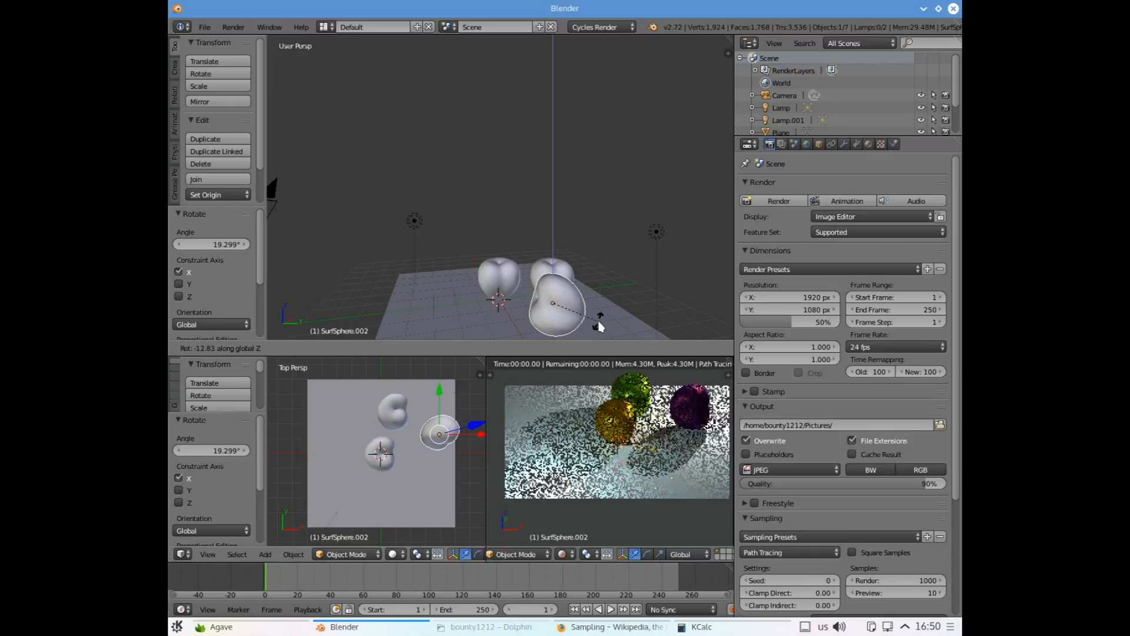
pyautogui.click(554, 310)
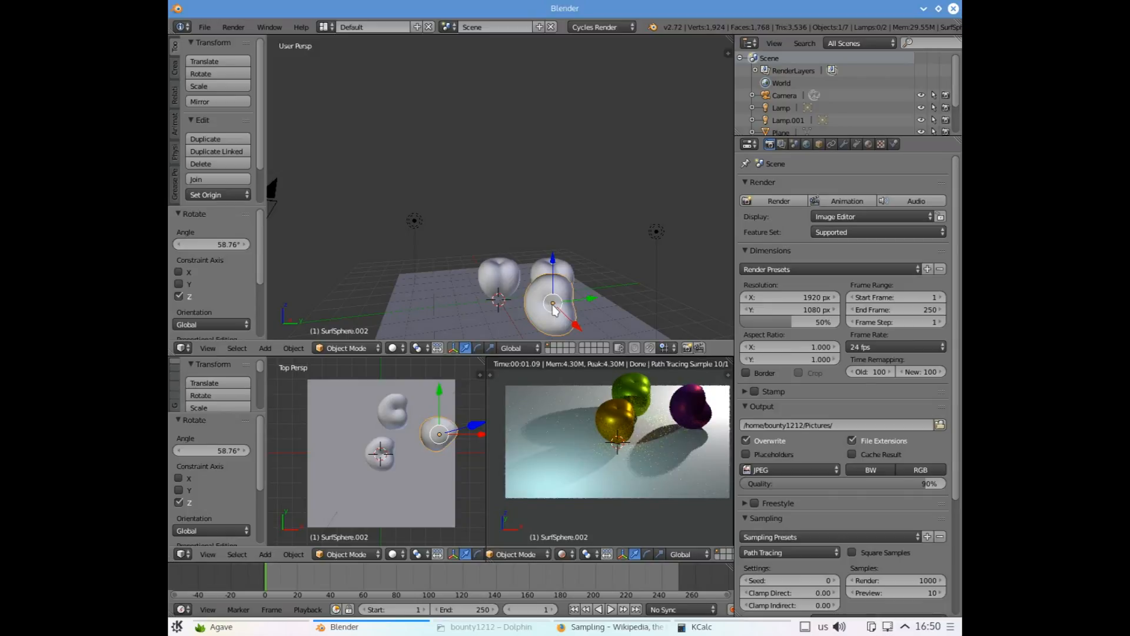
pyautogui.press('r')
pyautogui.press('x')
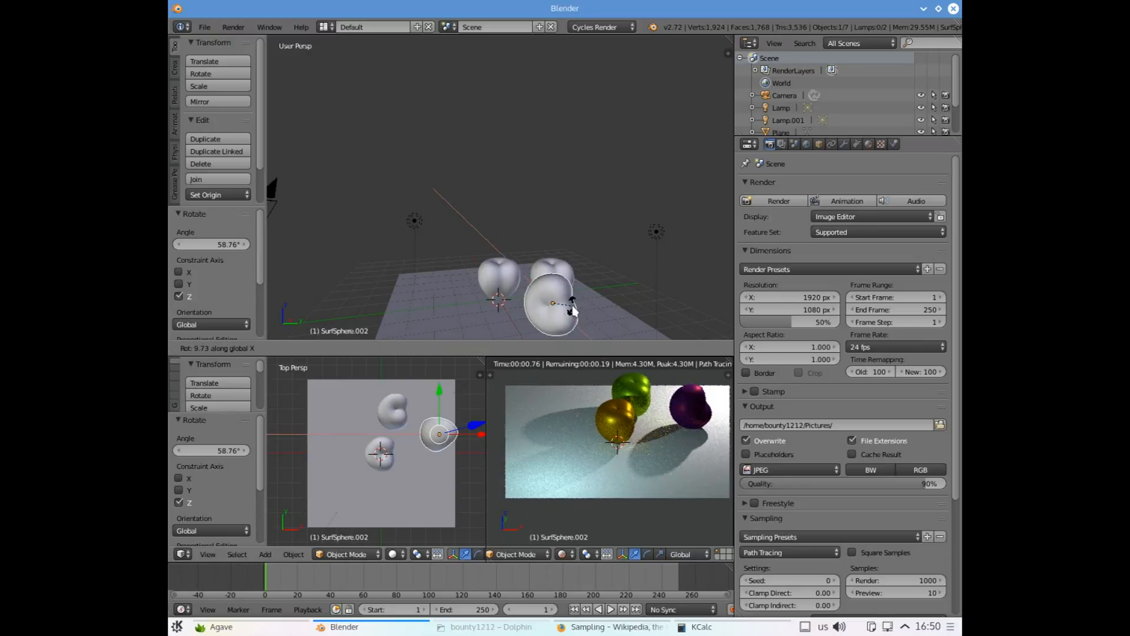
pyautogui.click(575, 304)
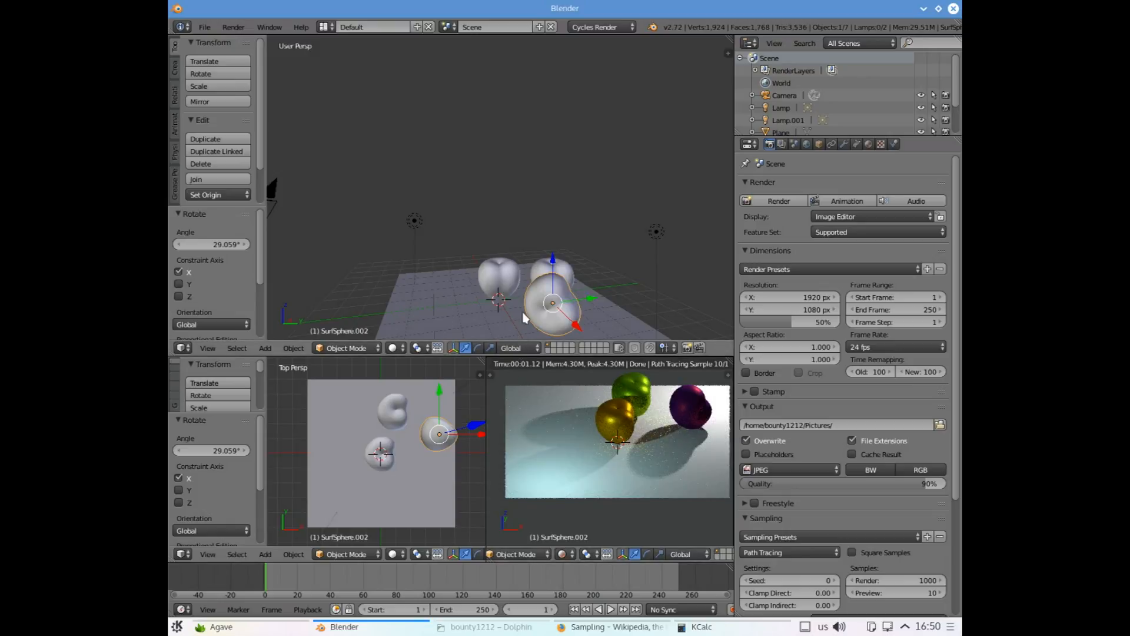
# Rotate the yellow sphere about 82.2° in the view and -53.8° around Y, and move it along X and about -0.818 along Y
pyautogui.rightClick(500, 287)
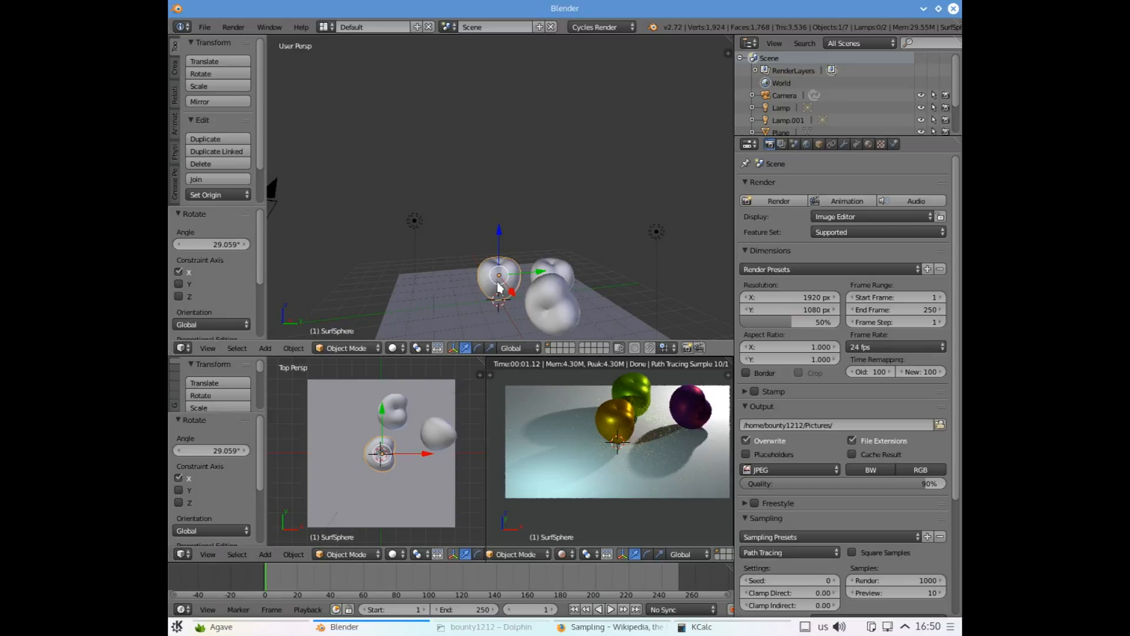
pyautogui.press('r')
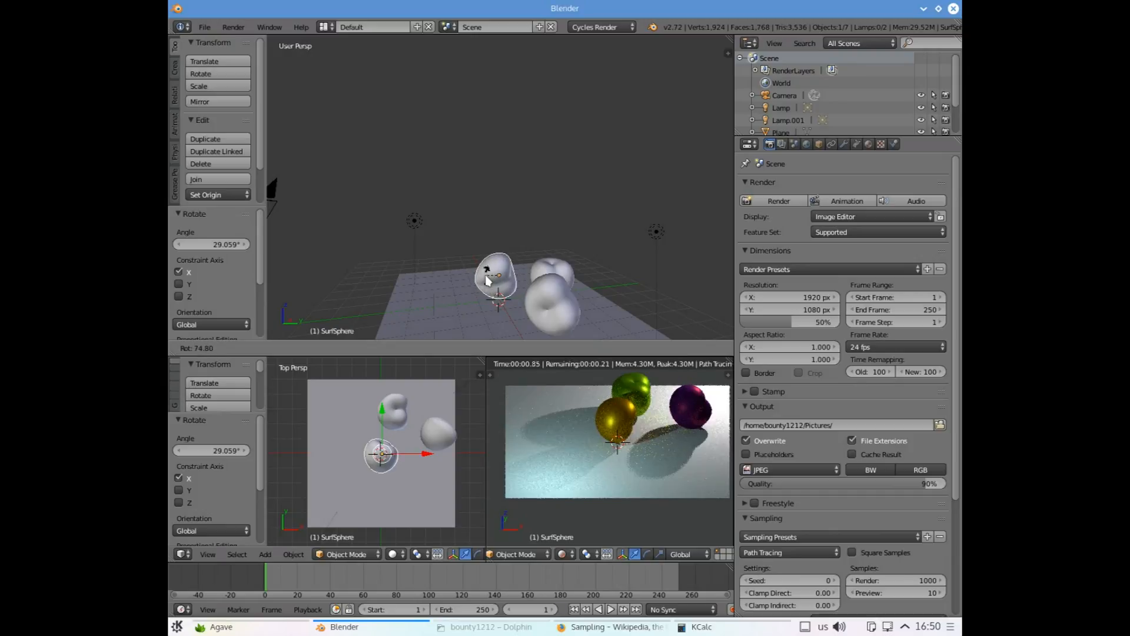
pyautogui.click(486, 277)
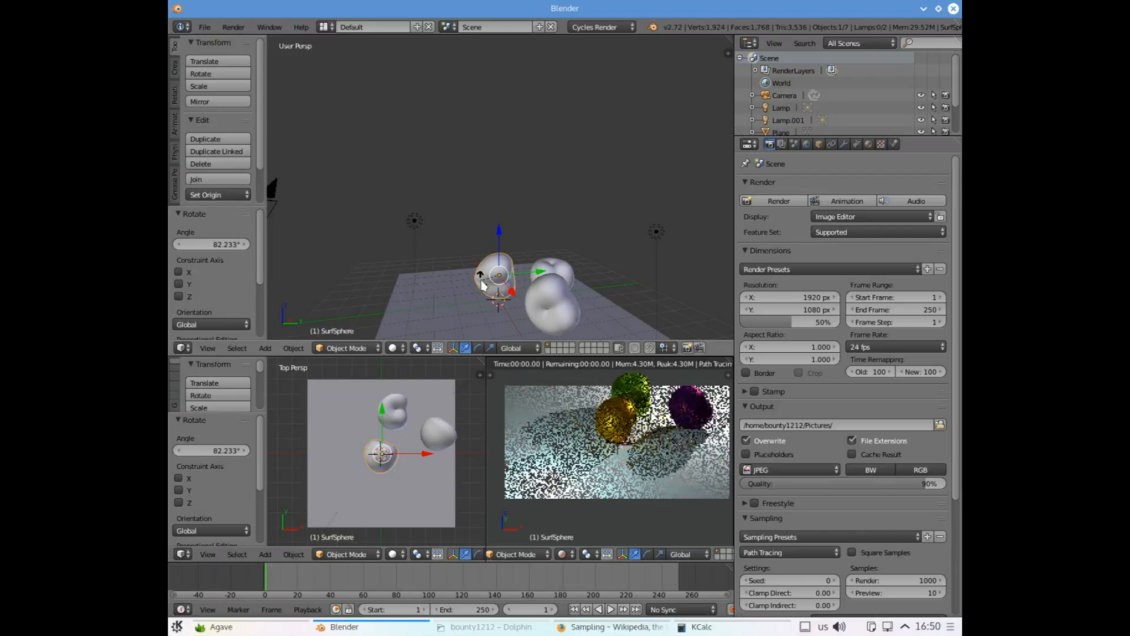
pyautogui.press('r')
pyautogui.press('y')
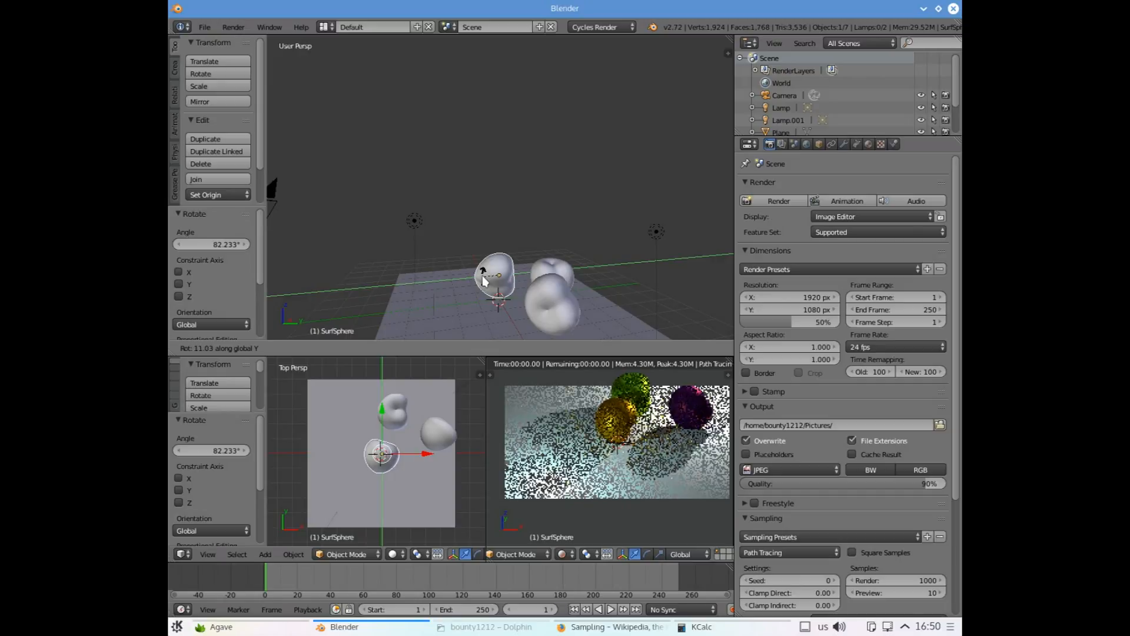
pyautogui.click(485, 316)
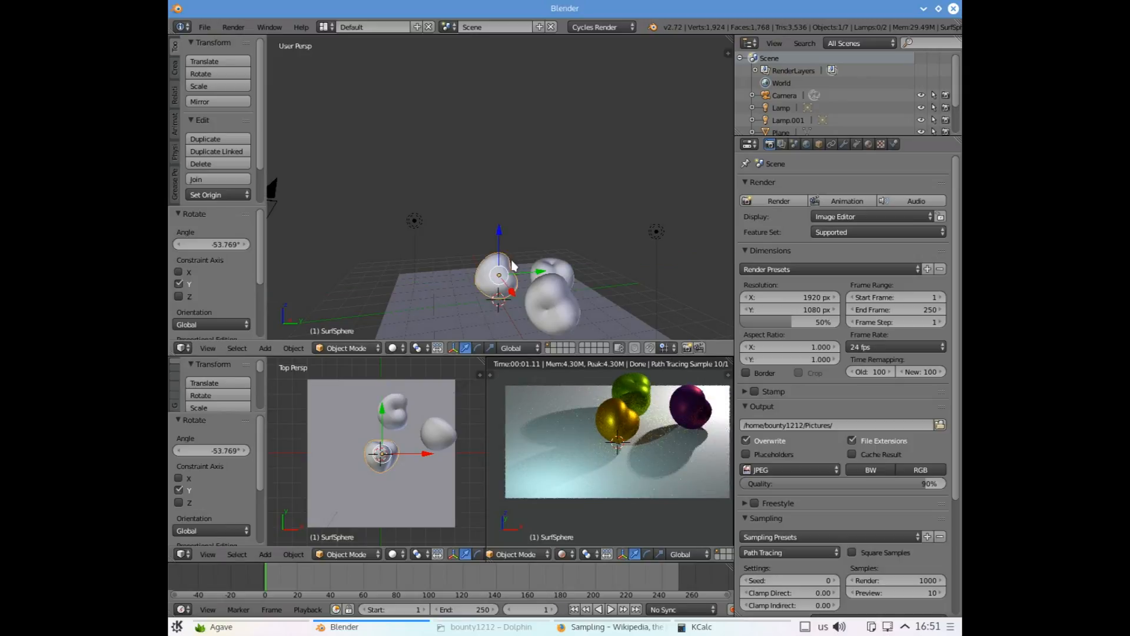
pyautogui.moveTo(506, 286)
pyautogui.mouseDown()
pyautogui.moveTo(514, 307)
pyautogui.moveTo(527, 286)
pyautogui.mouseUp()
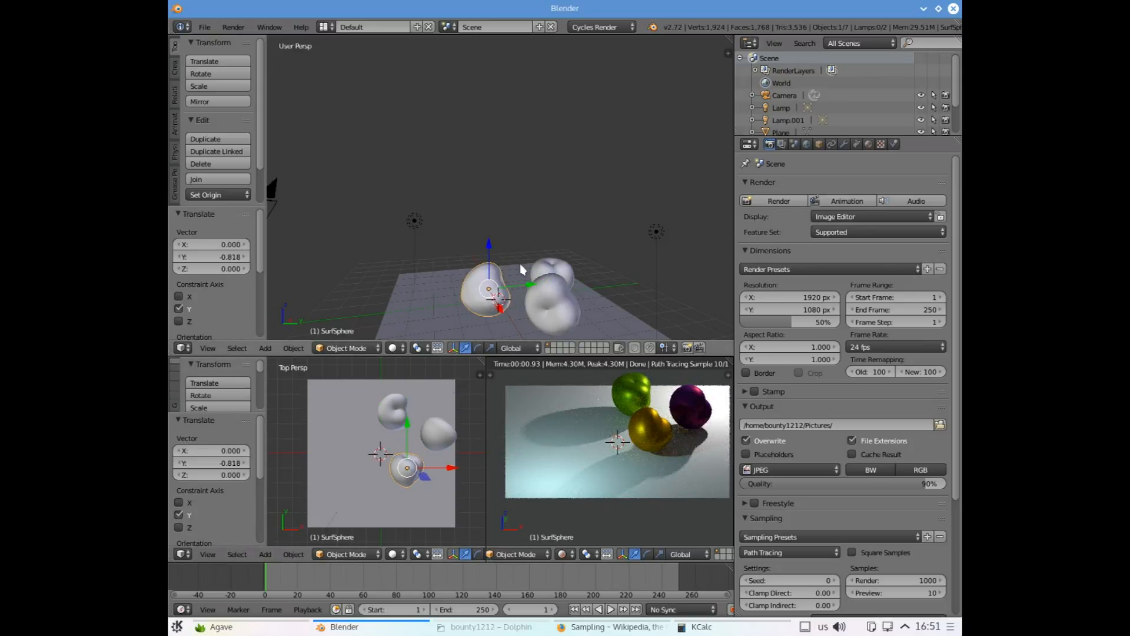
# Rotate the green sphere about -35.5° around Y and move it about -0.912 along Y
pyautogui.rightClick(560, 271)
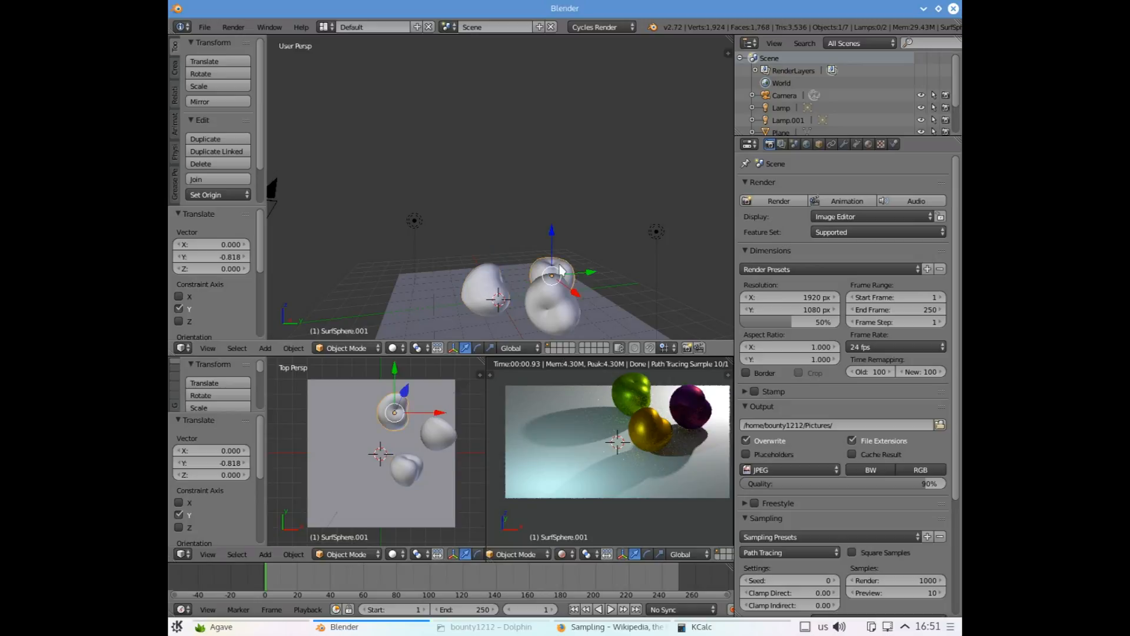
pyautogui.press('r')
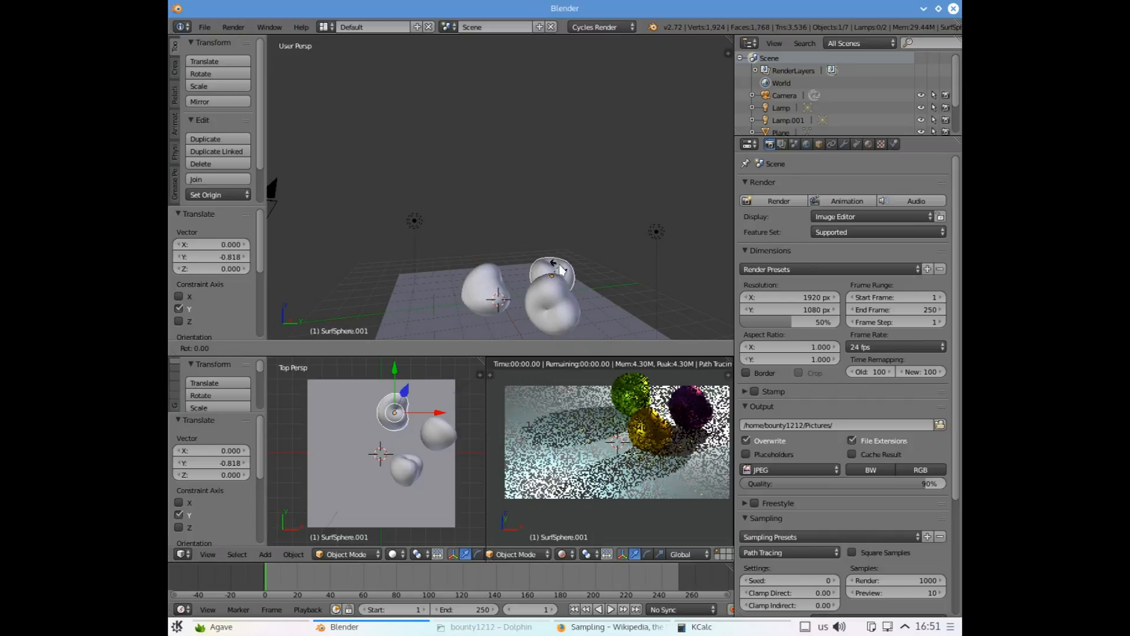
pyautogui.press('y')
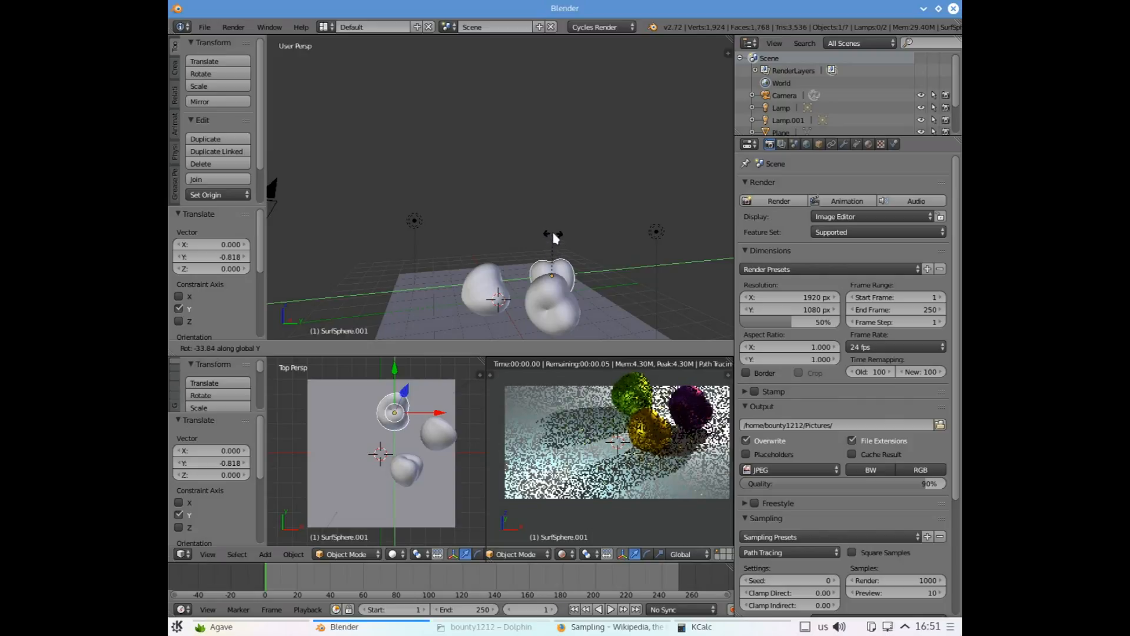
pyautogui.click(553, 236)
pyautogui.press('g')
pyautogui.press('y')
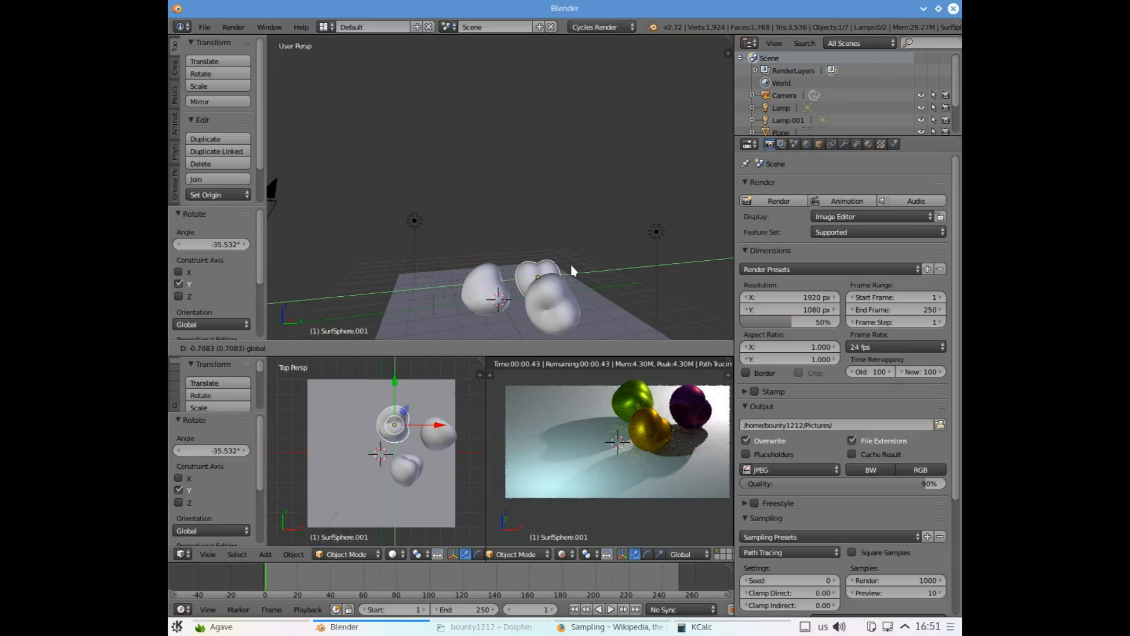
pyautogui.click(570, 268)
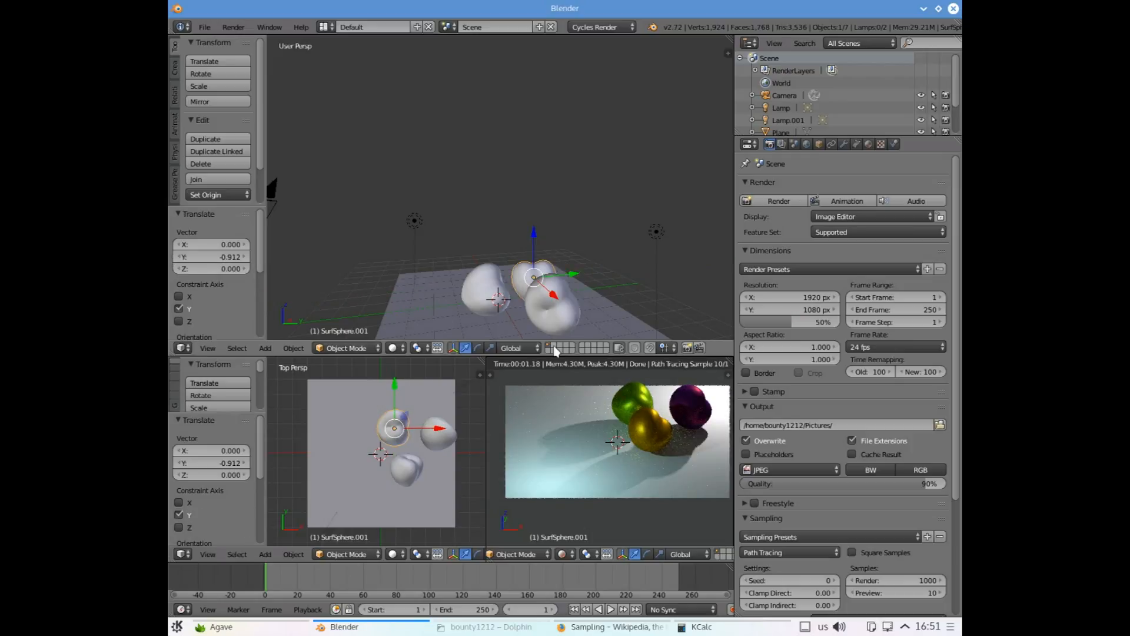
# Add a Solidify modifier to the ground plane and set its thickness to 0.2
pyautogui.scroll(-2, 499, 306)
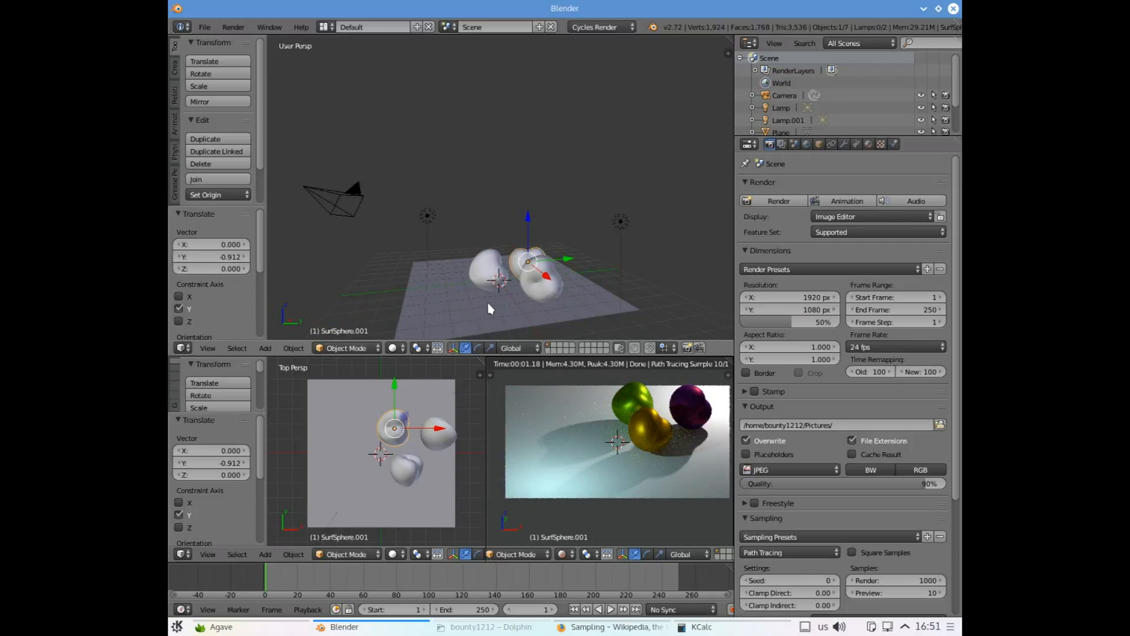
pyautogui.rightClick(464, 311)
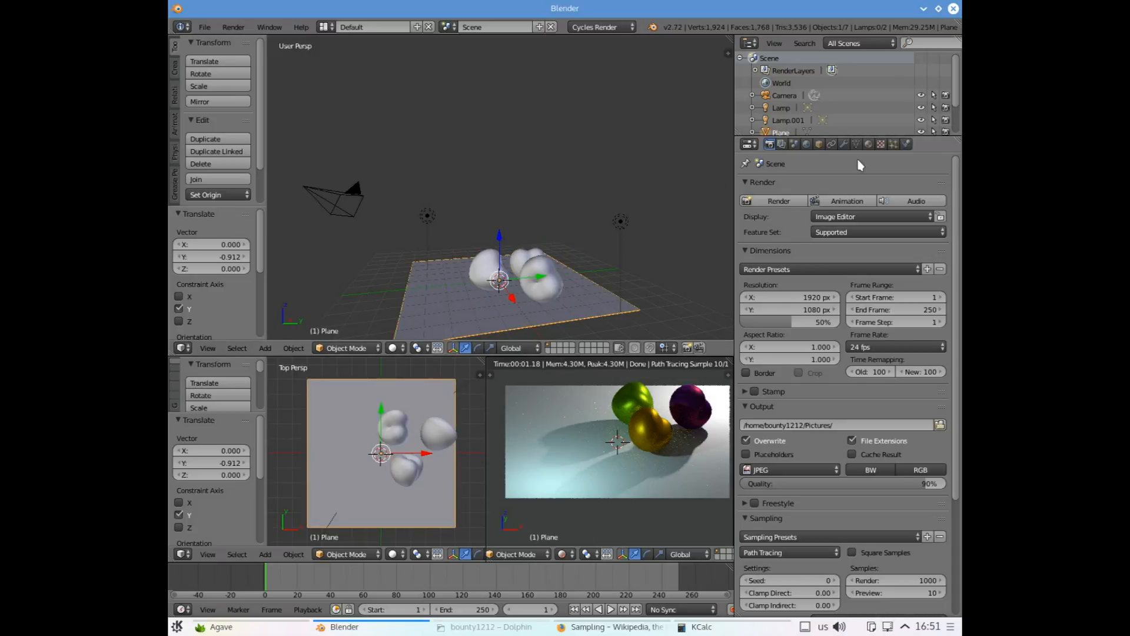
pyautogui.click(844, 144)
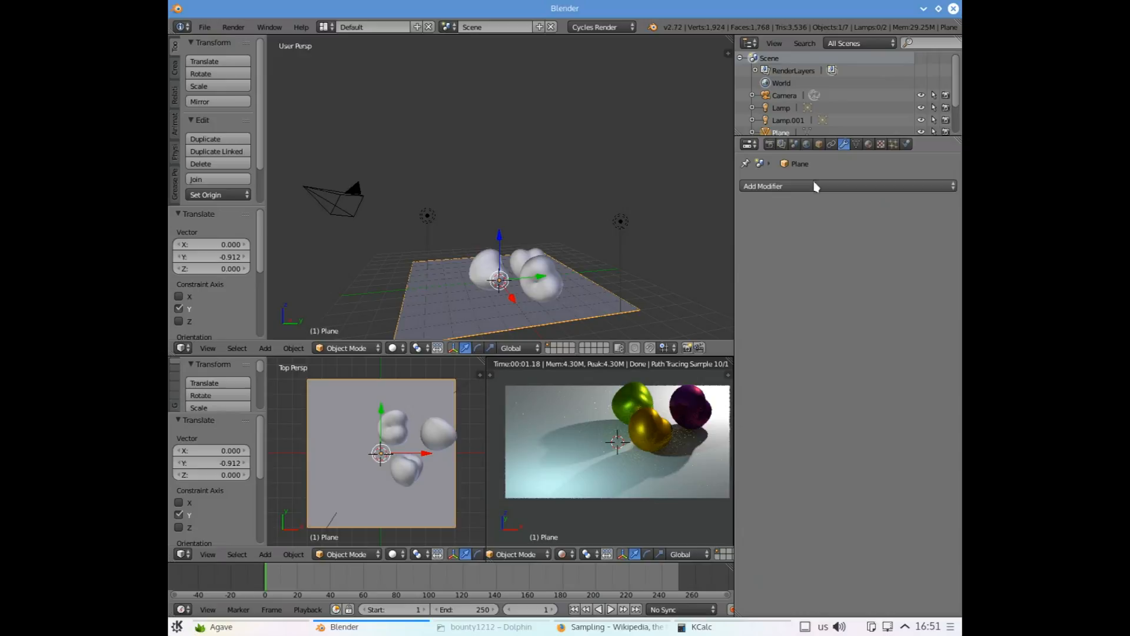
pyautogui.click(815, 187)
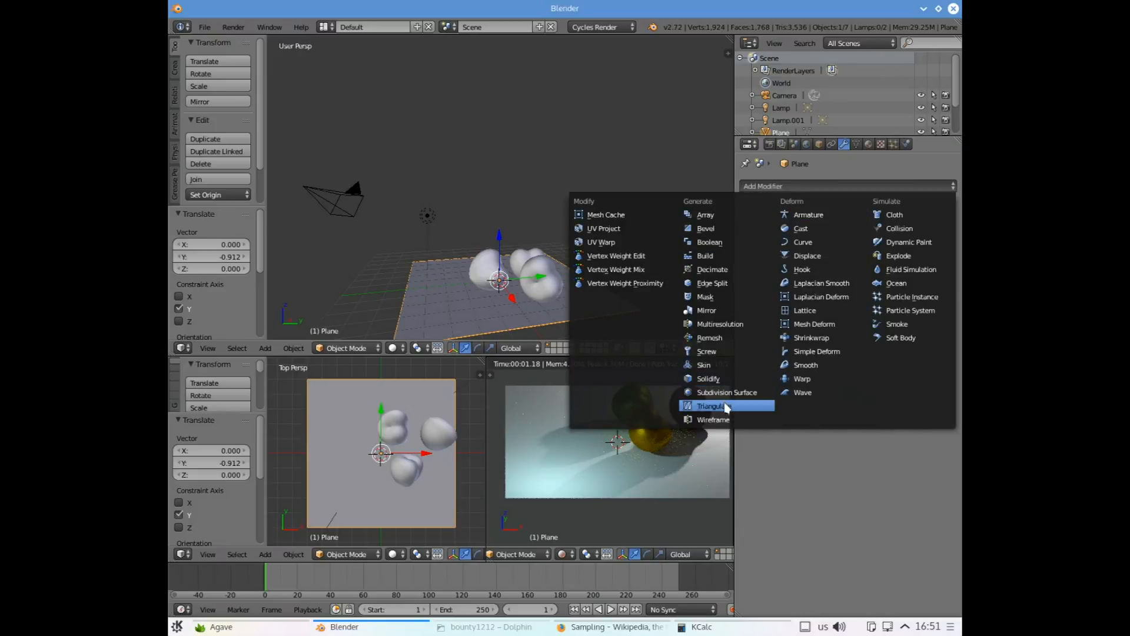
pyautogui.click(710, 379)
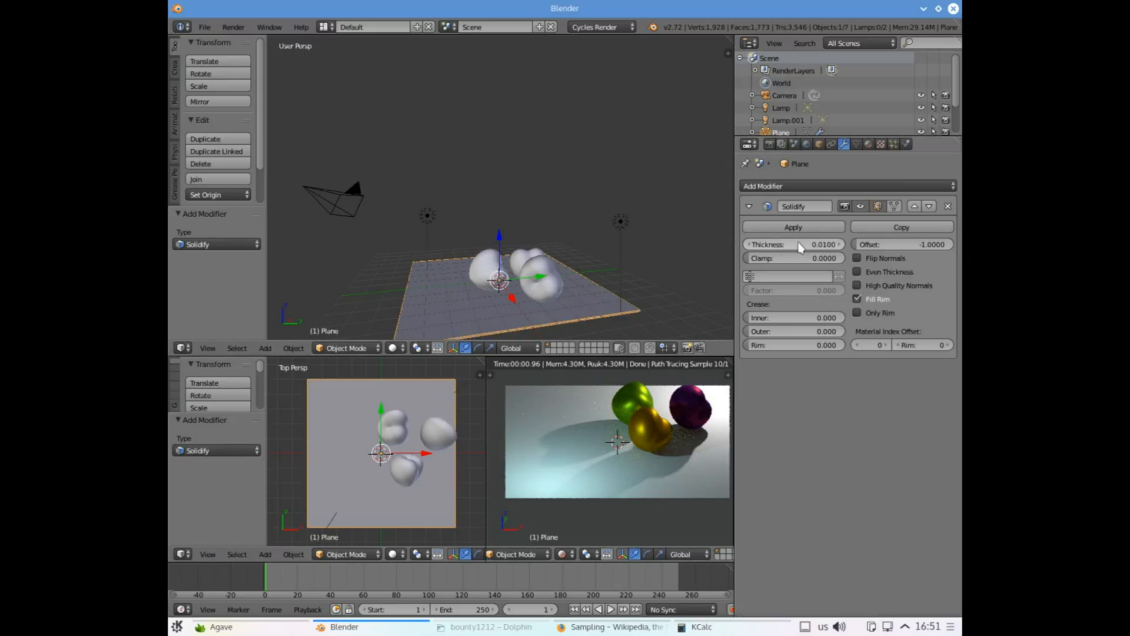
pyautogui.click(827, 242)
pyautogui.write('0.2')
pyautogui.press('Return')
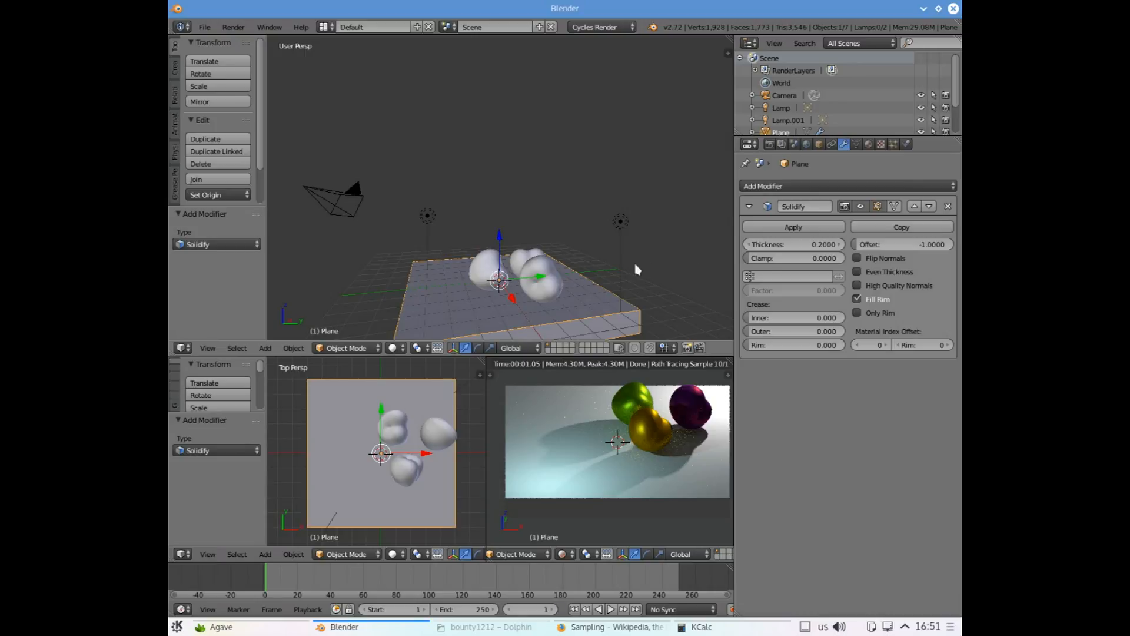
# Enter Edit Mode on the ground plane and remove its Solidify modifier
pyautogui.press('Tab')
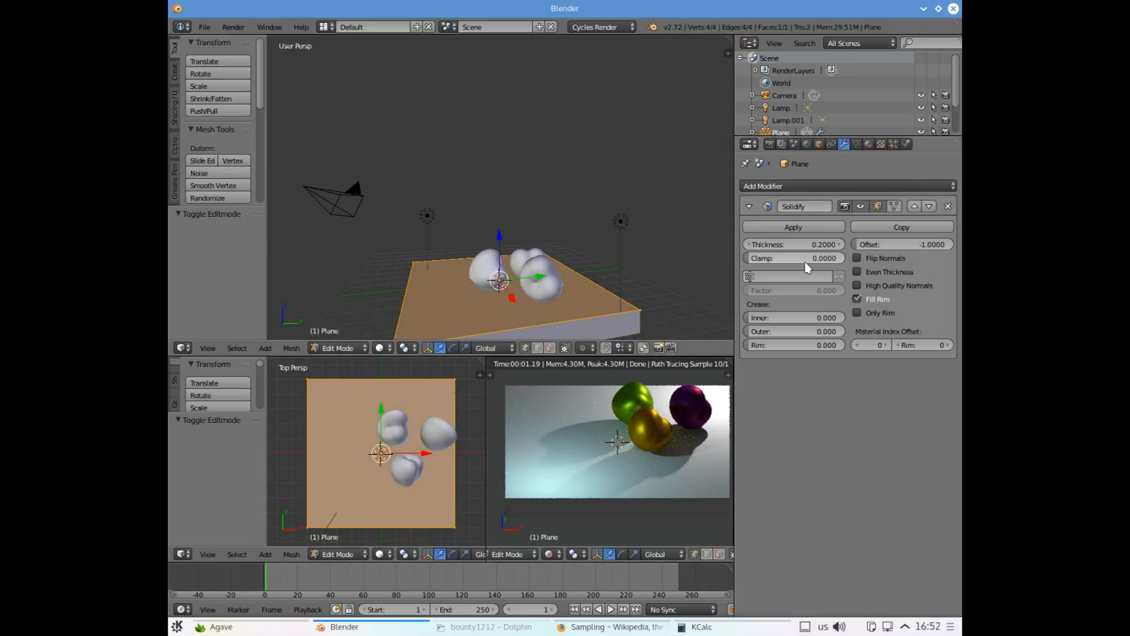
pyautogui.click(948, 206)
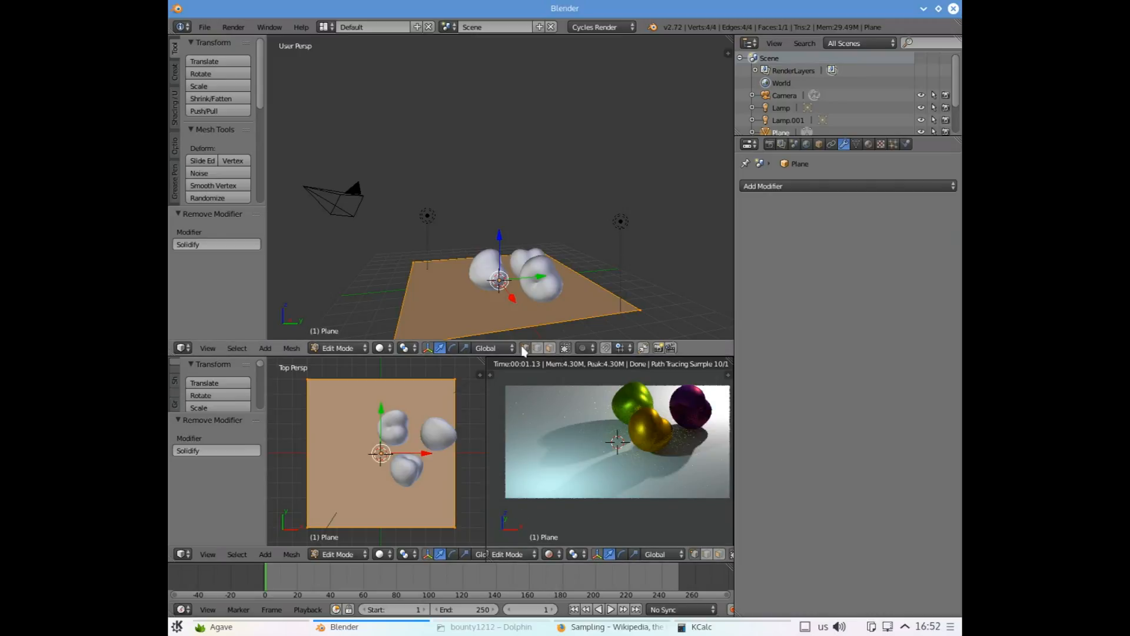
# Extrude the ground plane's far edge, behind the spheres, upward along Z and shift the new edge about -2.059 along X
pyautogui.rightClick(411, 258)
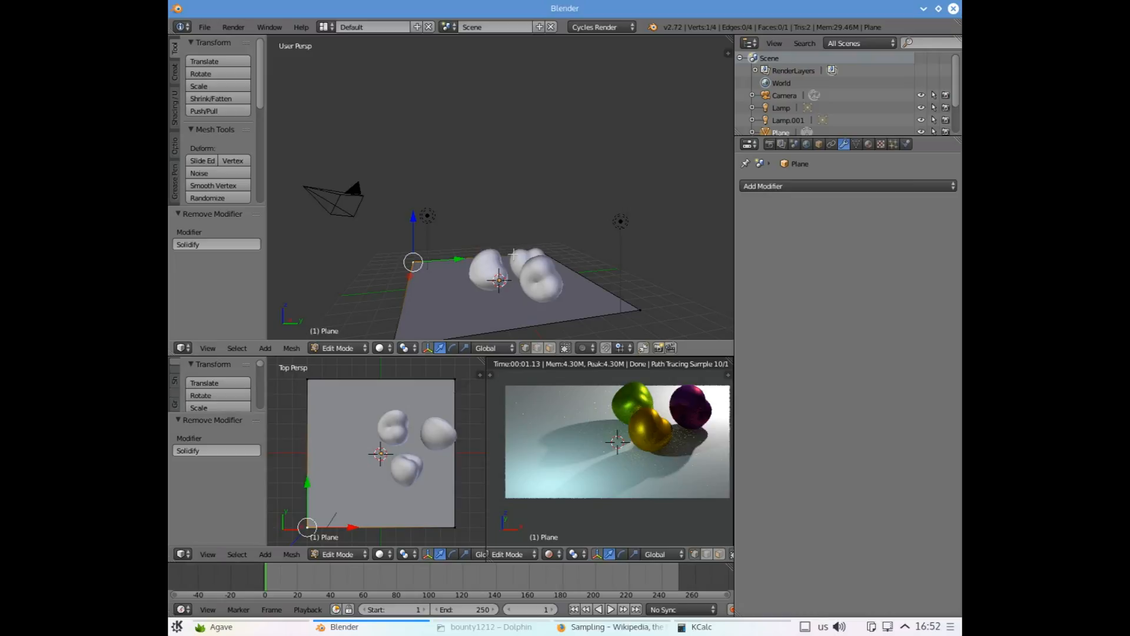
pyautogui.keyDown('shift'); pyautogui.rightClick(521, 247); pyautogui.keyUp('shift')
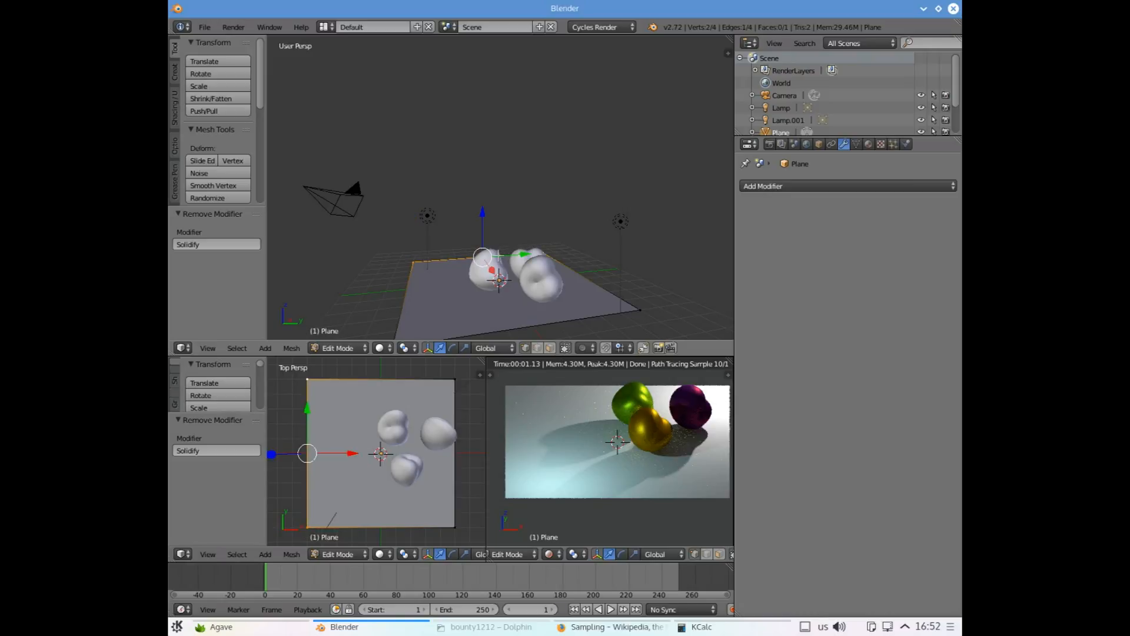
pyautogui.press('e')
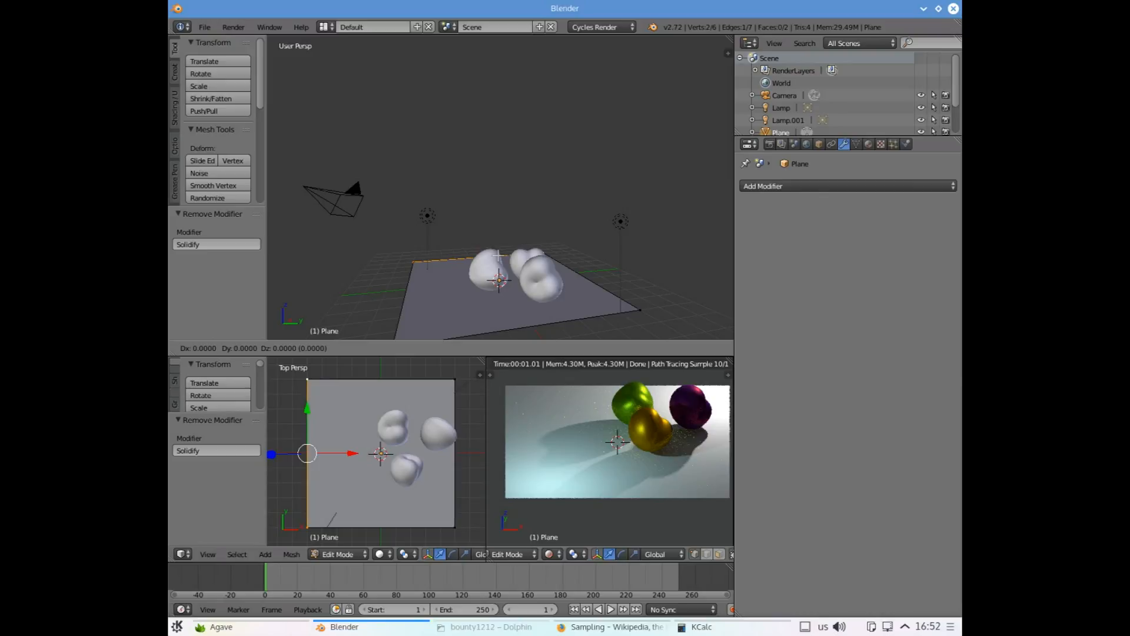
pyautogui.press('e')
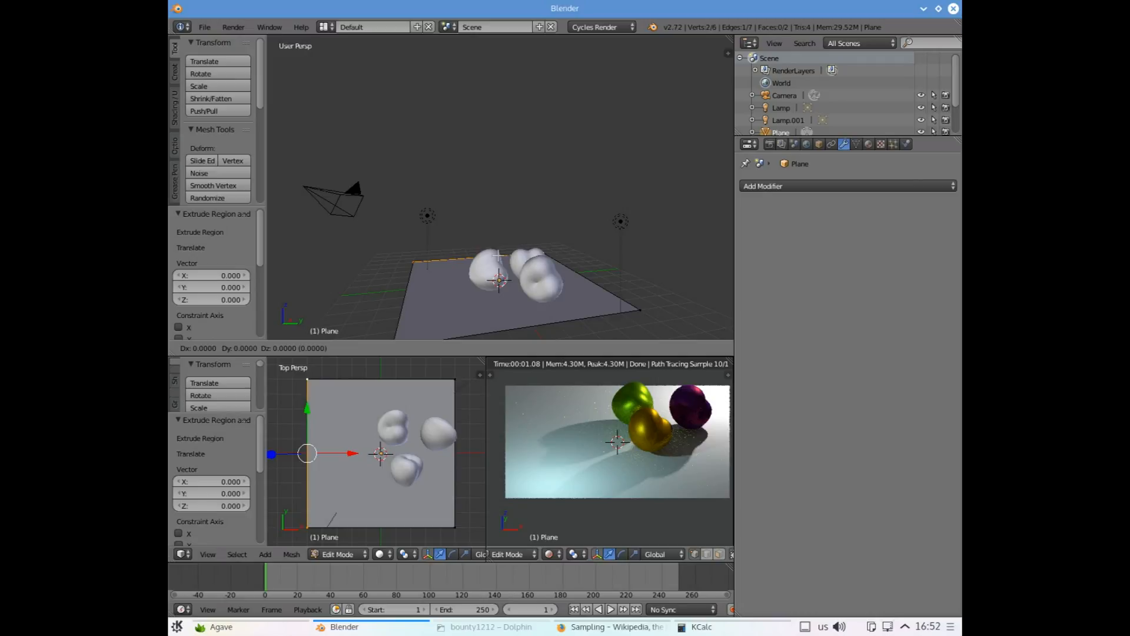
pyautogui.press('z')
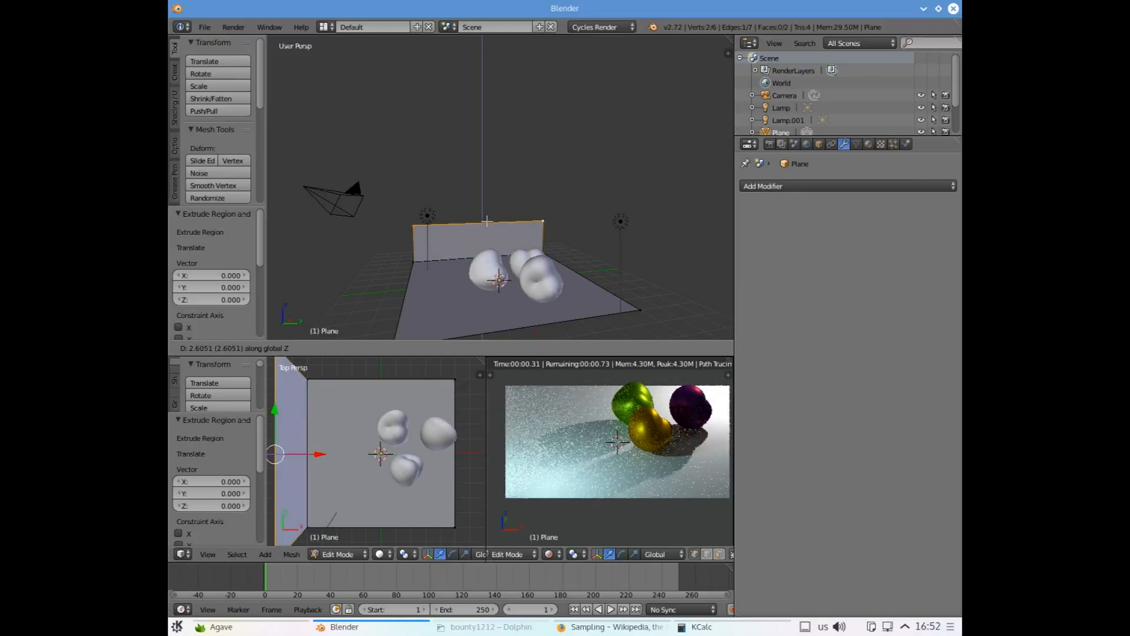
pyautogui.click(489, 234)
pyautogui.moveTo(491, 242); pyautogui.dragTo(490, 237)
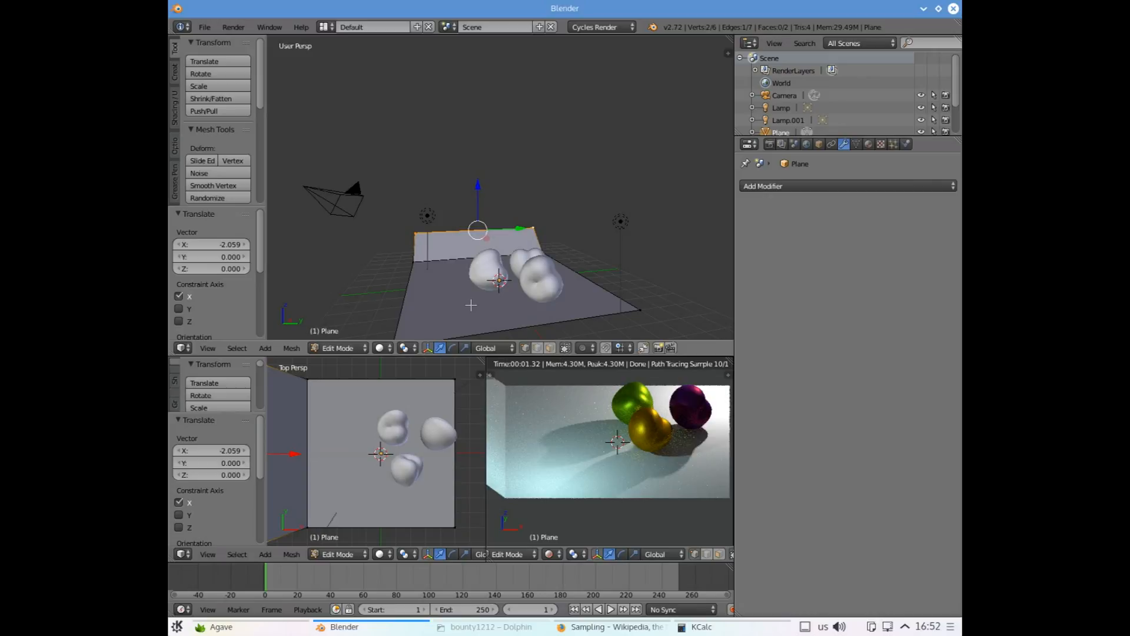
# Extrude the backdrop's upper edge again, raising it about 2.967 along Z and moving it about -4.358 along X
pyautogui.press('e')
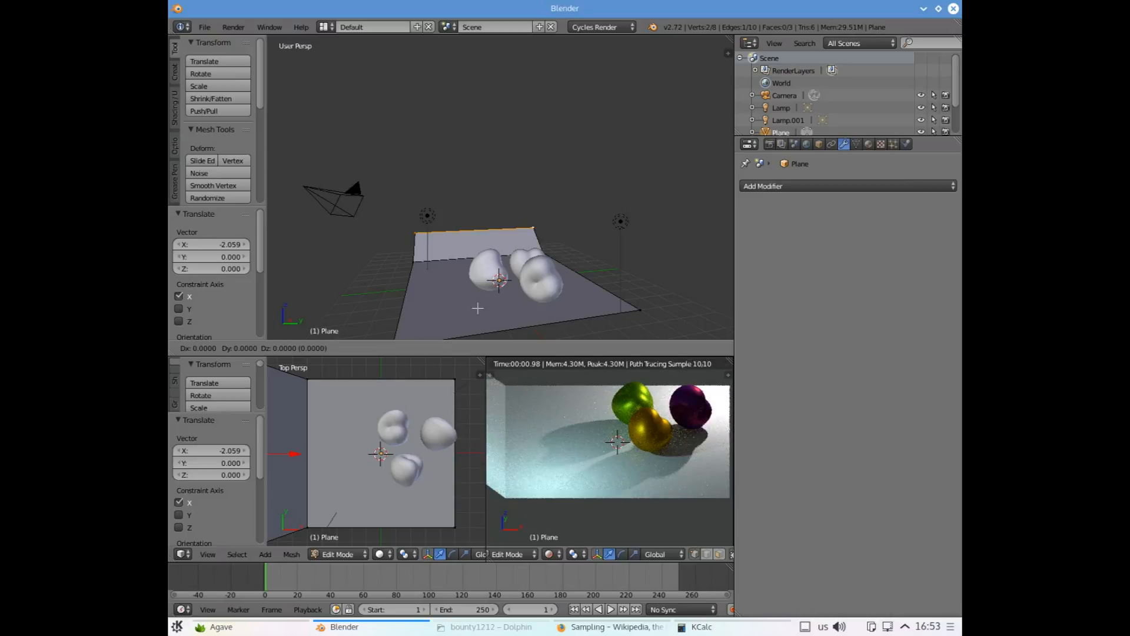
pyautogui.rightClick(477, 308)
pyautogui.moveTo(477, 185); pyautogui.dragTo(474, 155)
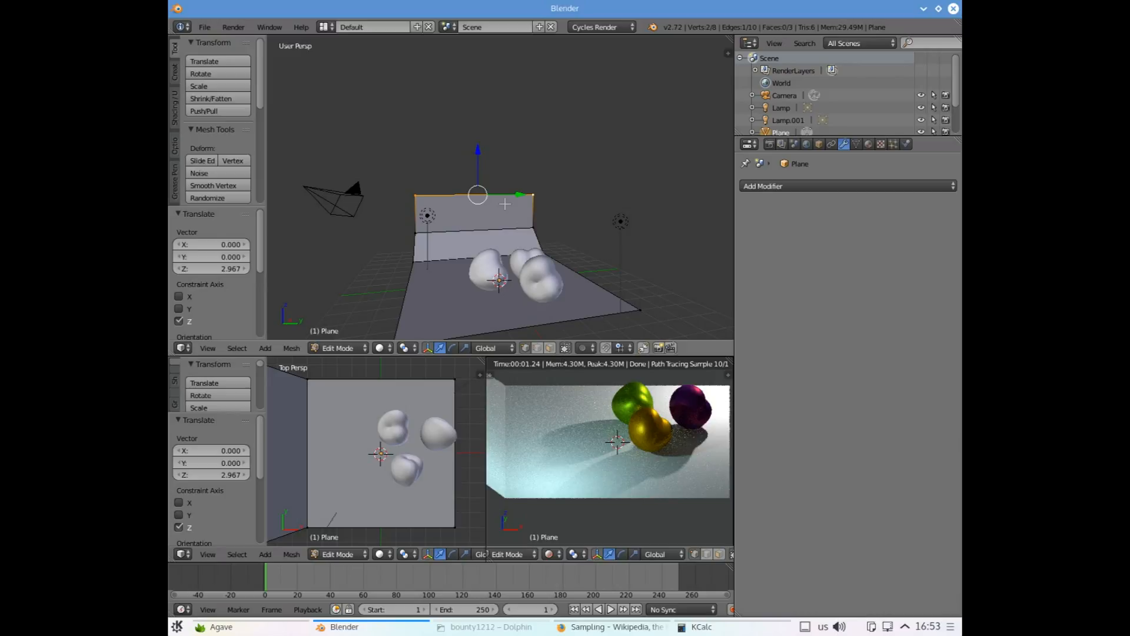
pyautogui.press('g')
pyautogui.press('x')
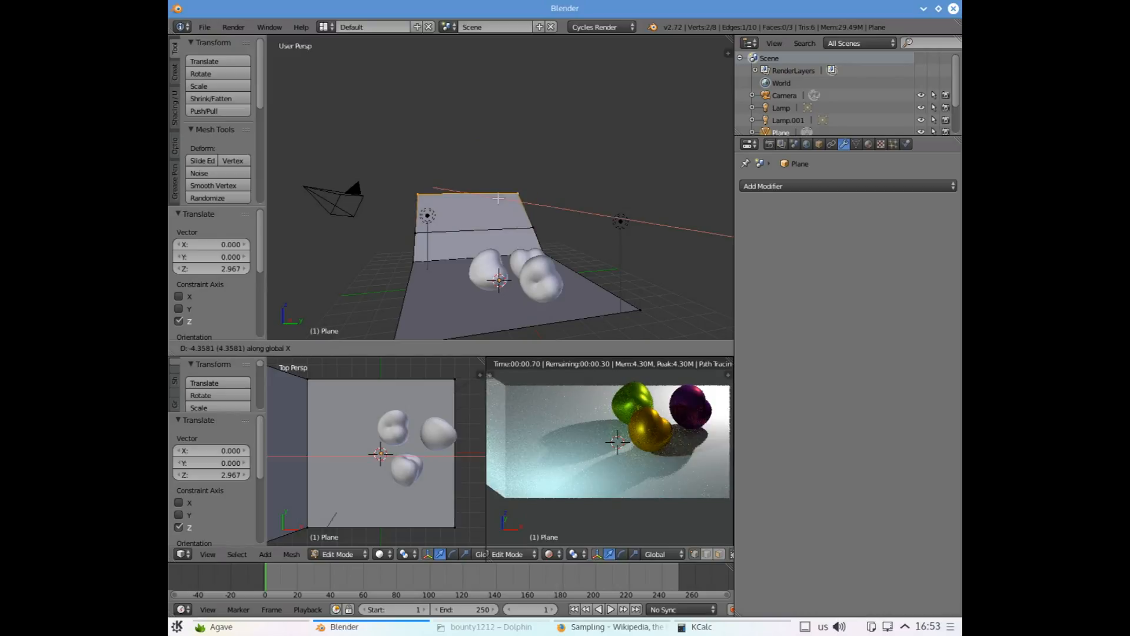
pyautogui.click(498, 198)
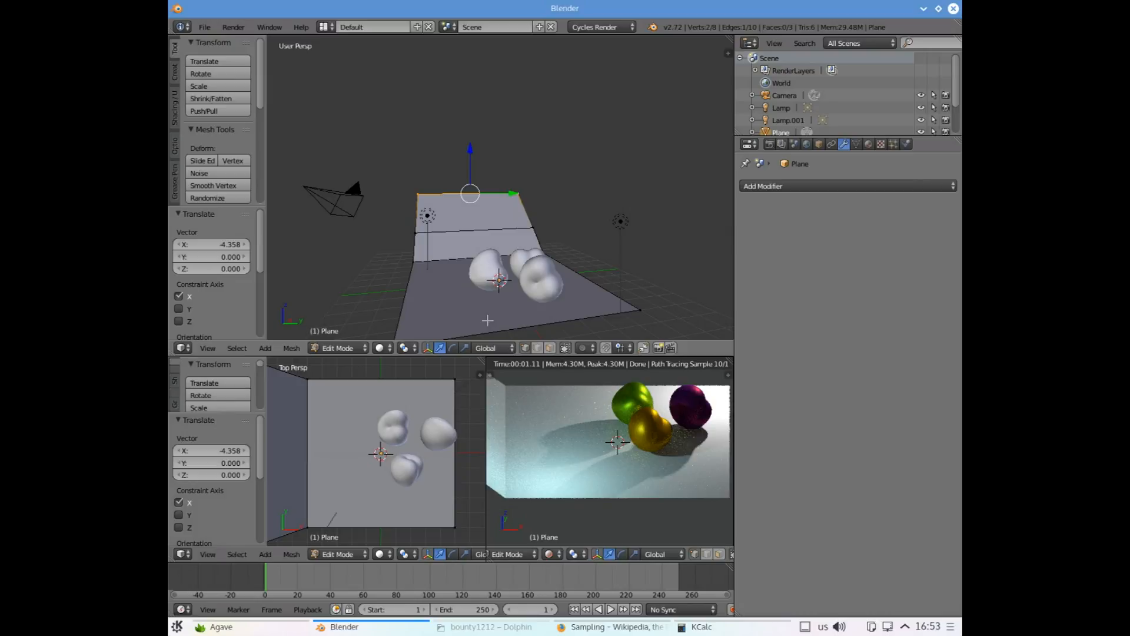
# Leave Edit Mode and scale the ground plane with its backdrop by about 1.607 along Y
pyautogui.press('Tab')
pyautogui.press('s')
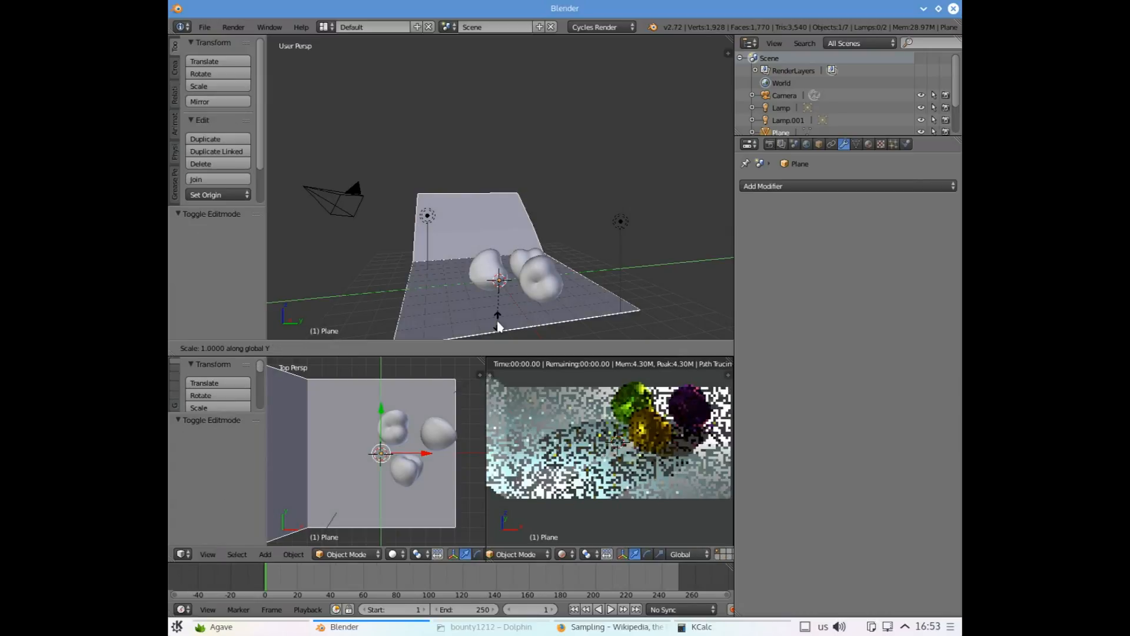
pyautogui.press('y')
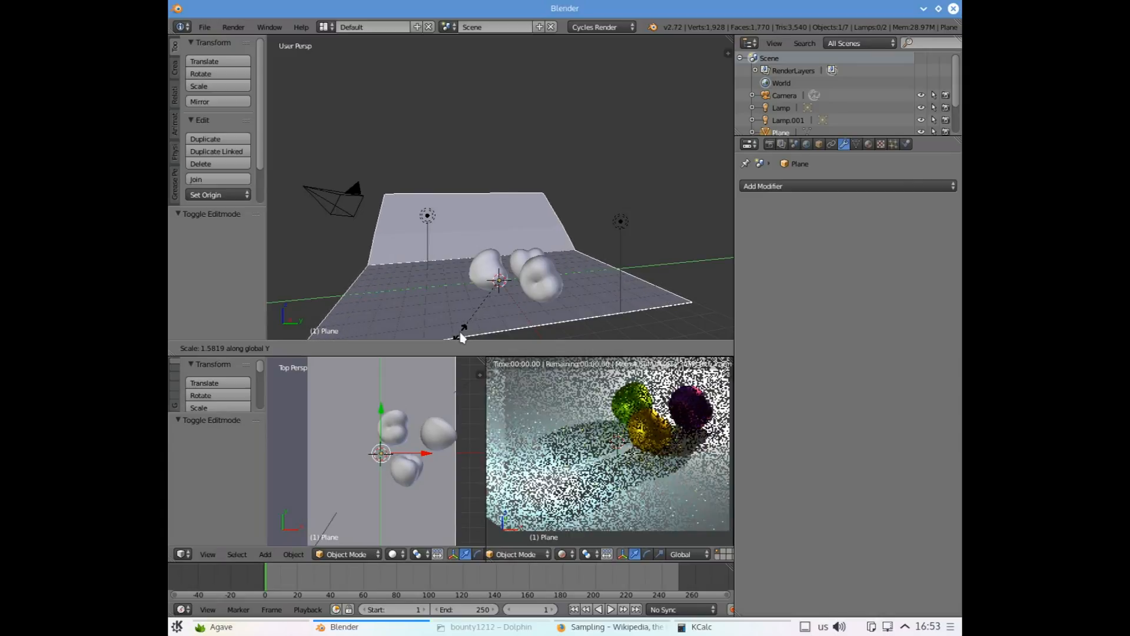
pyautogui.click(460, 335)
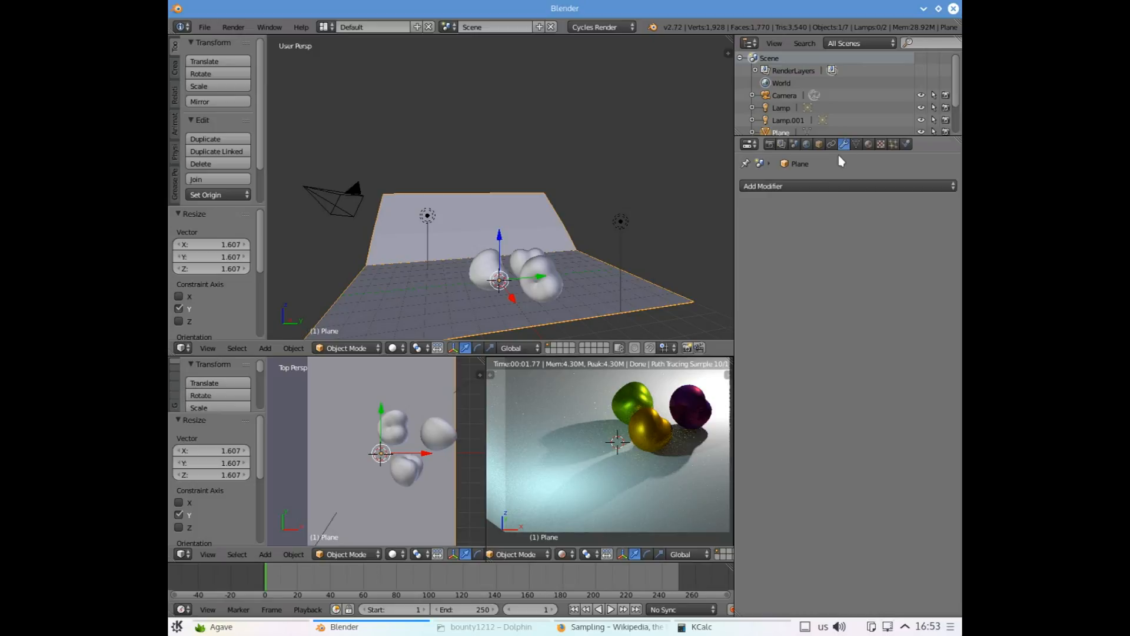
# Add a Subdivision Surface modifier to the ground plane and set both its View and Render subdivisions to 4
pyautogui.click(829, 186)
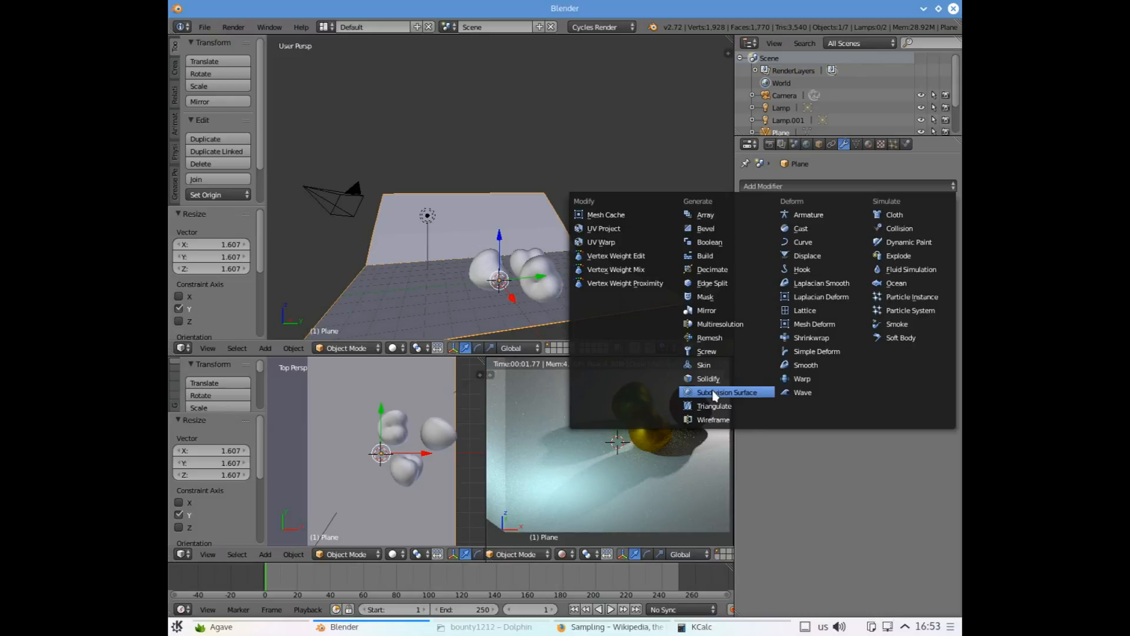
pyautogui.click(744, 396)
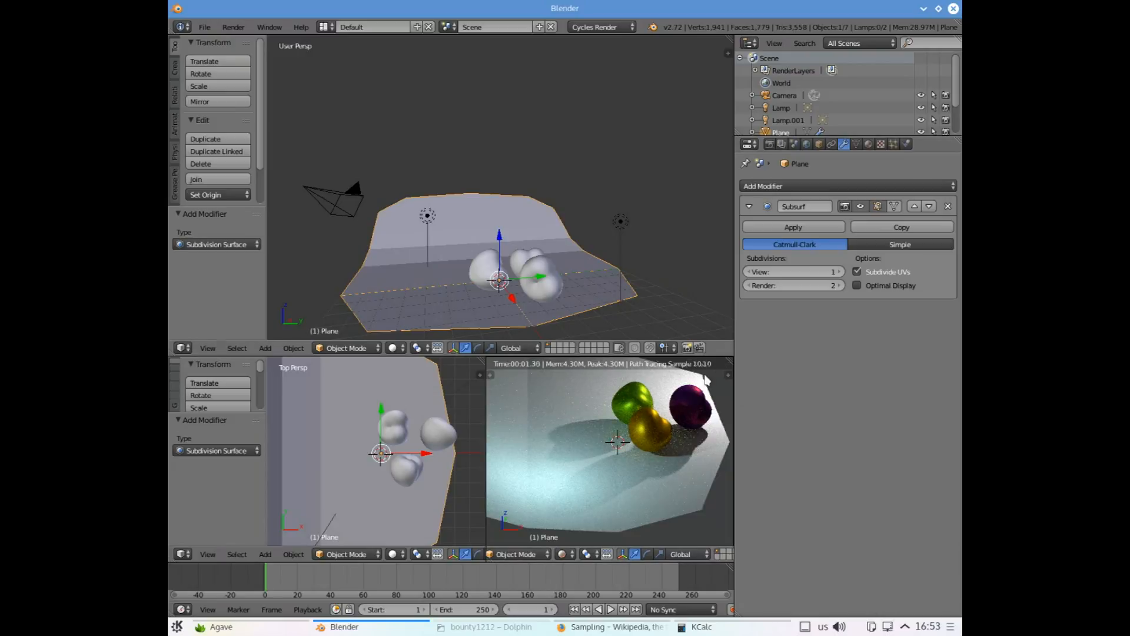
pyautogui.click(842, 273)
pyautogui.click(842, 273)
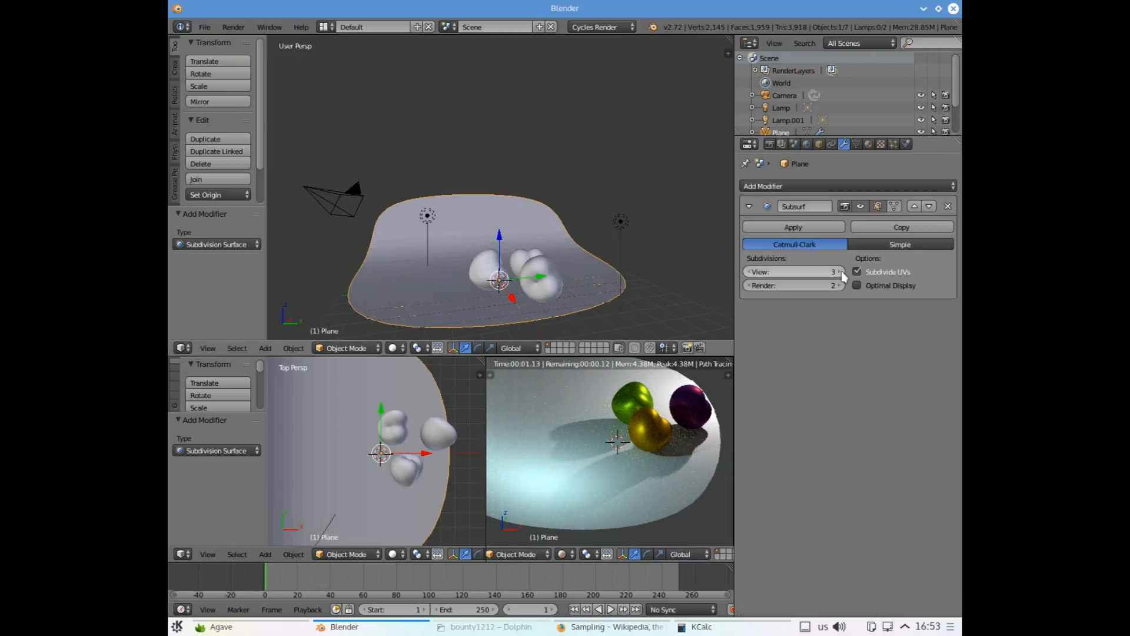
pyautogui.click(840, 286)
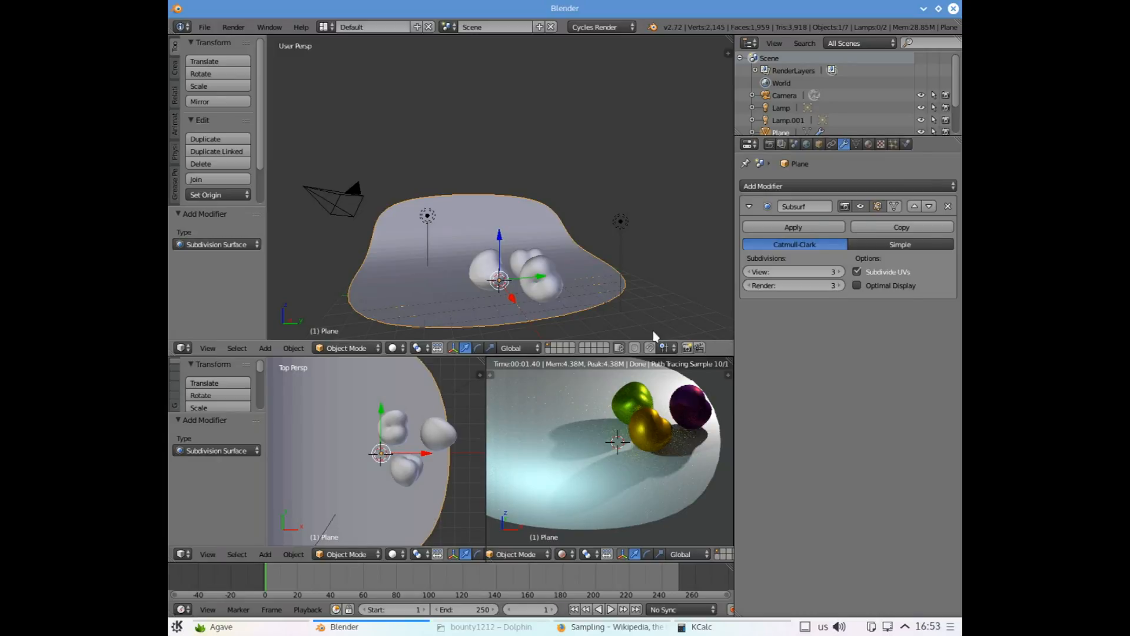
pyautogui.click(839, 272)
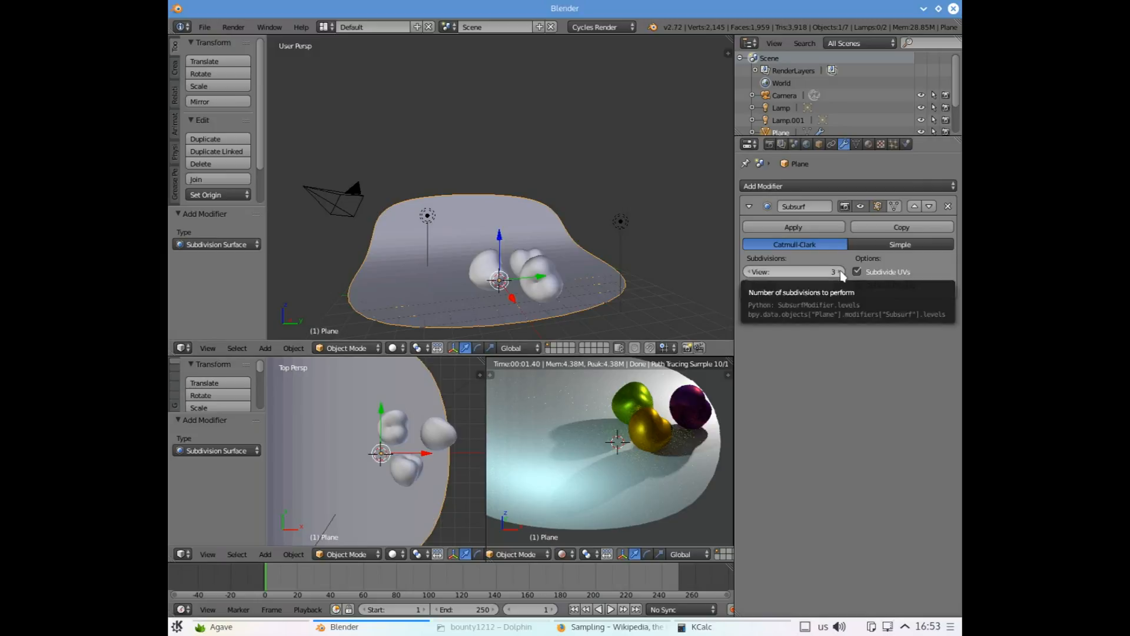
pyautogui.click(840, 286)
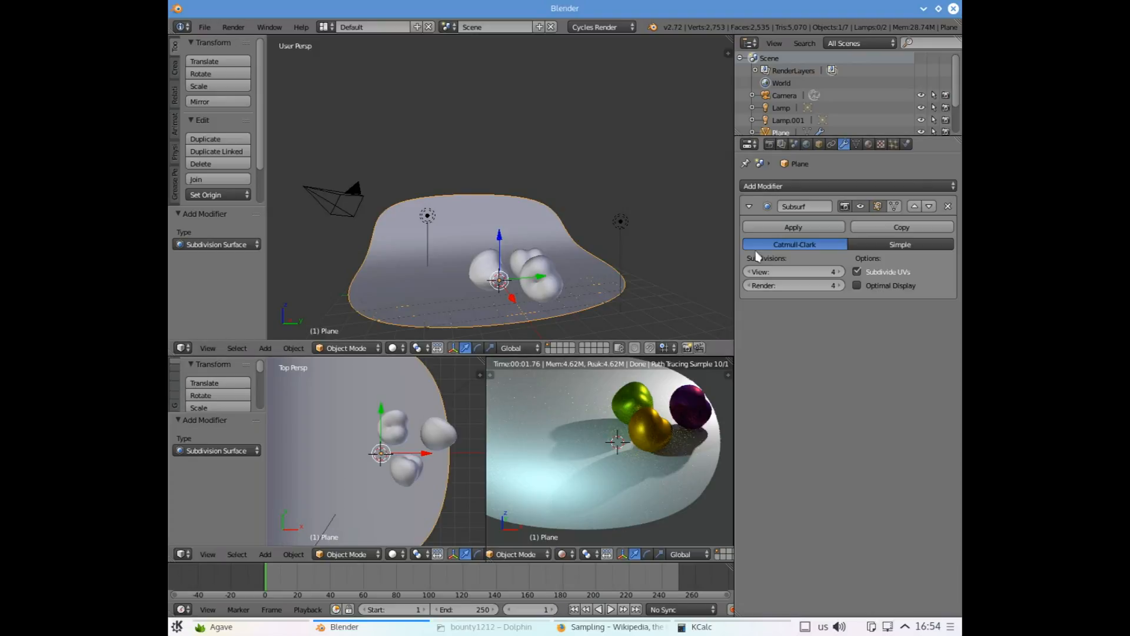
# Create a new Diffuse BSDF material for the ground plane
pyautogui.click(856, 145)
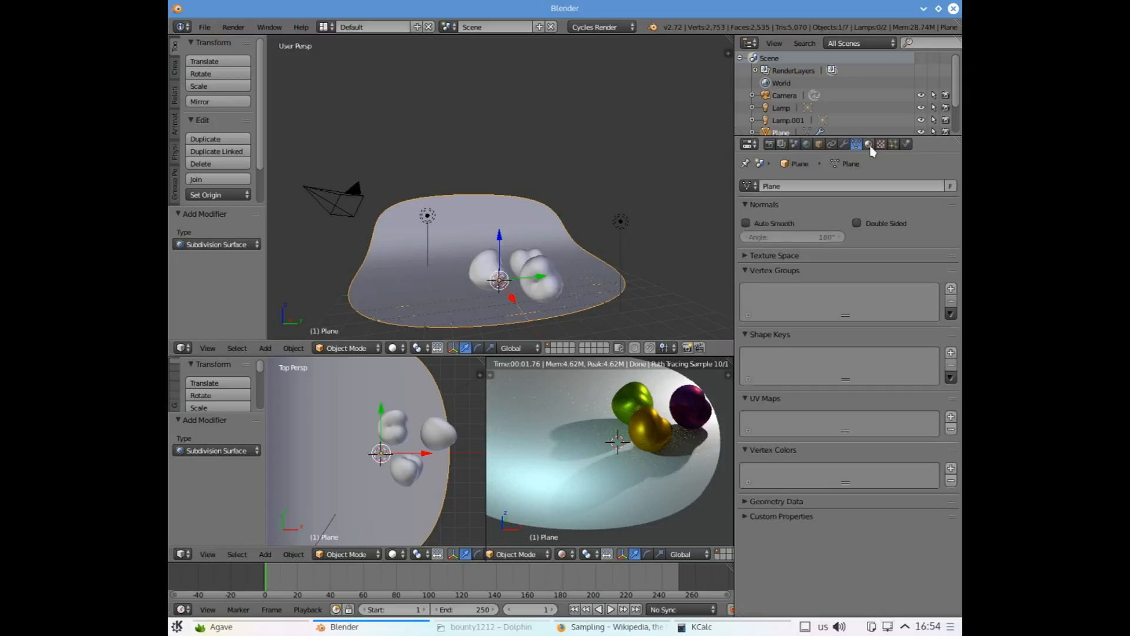
pyautogui.click(869, 144)
pyautogui.click(849, 227)
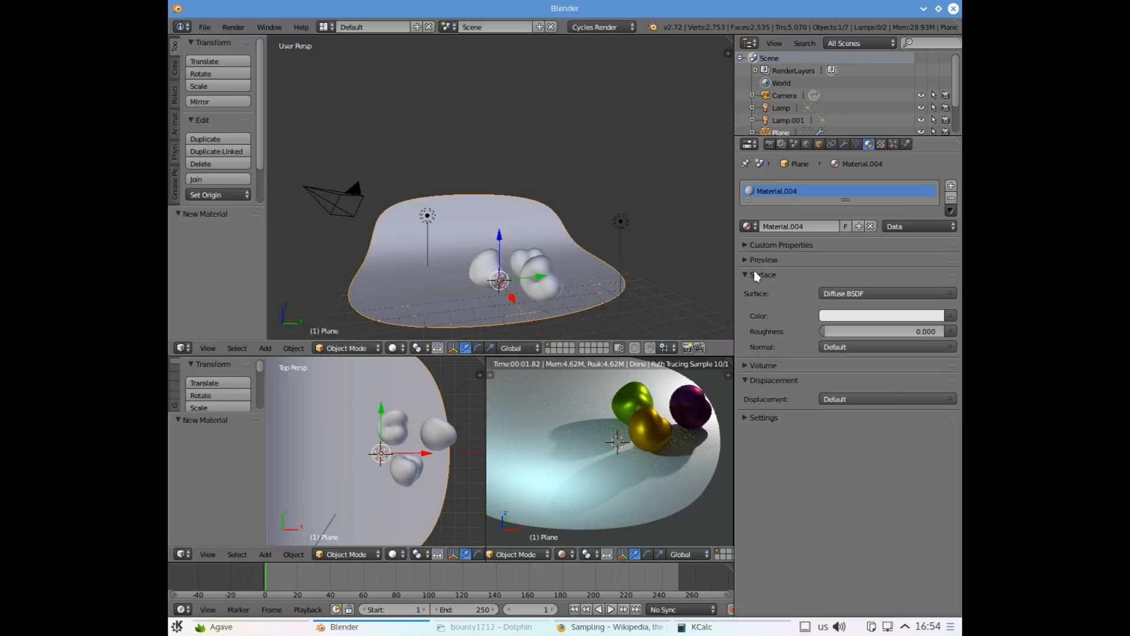
# Select all three spheres and move them together about -2.390 along X and -1.135 along Y
pyautogui.rightClick(548, 282)
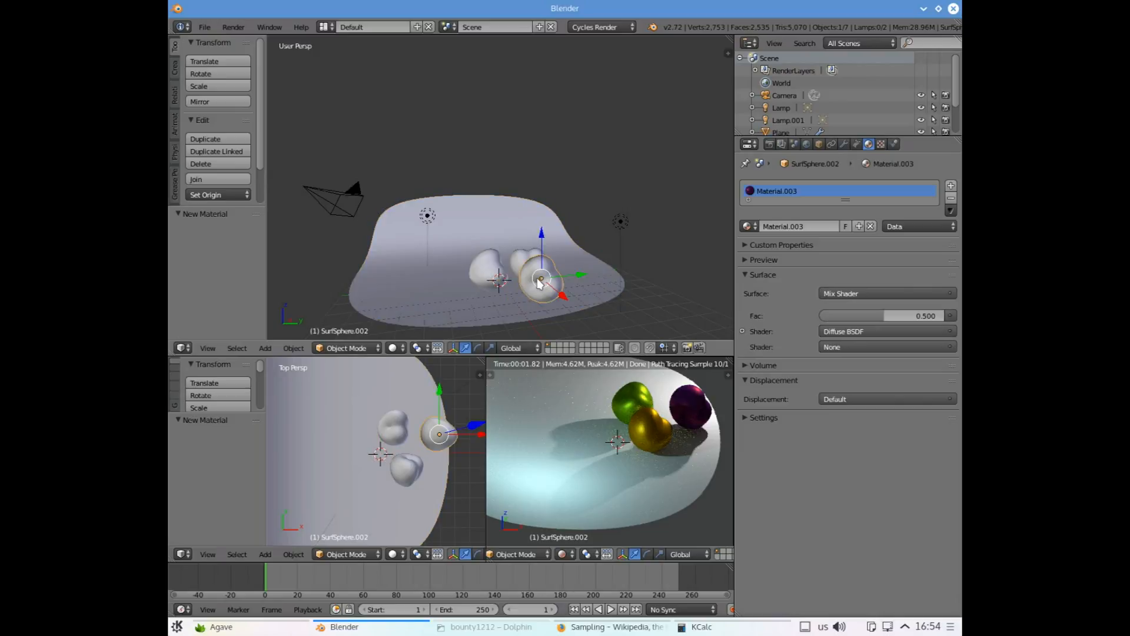
pyautogui.rightClick(523, 257)
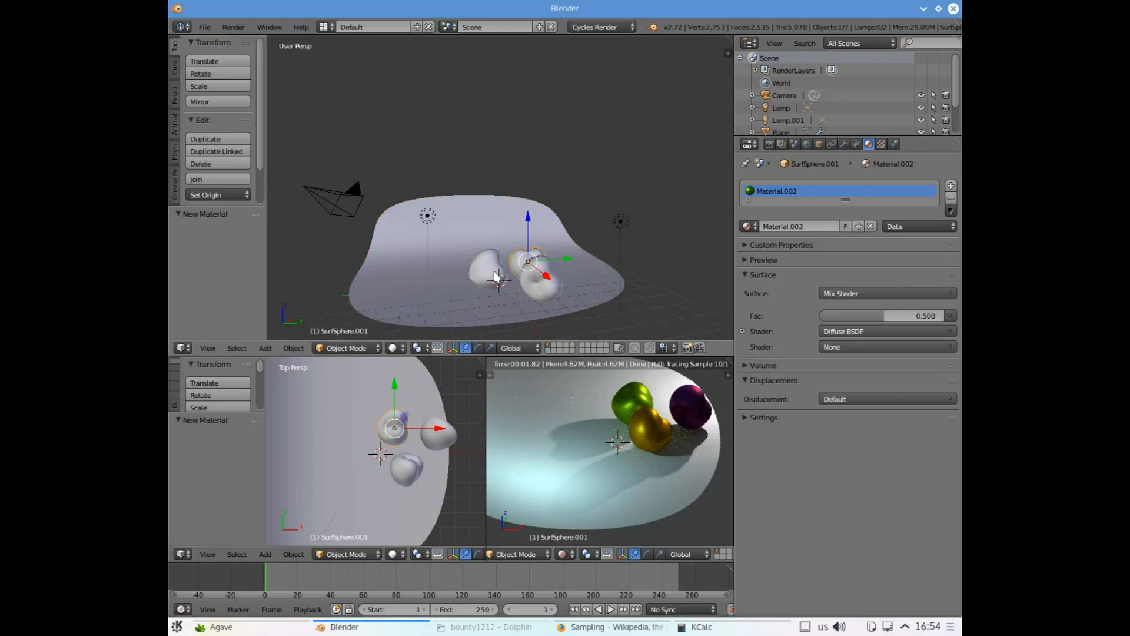
pyautogui.rightClick(498, 277)
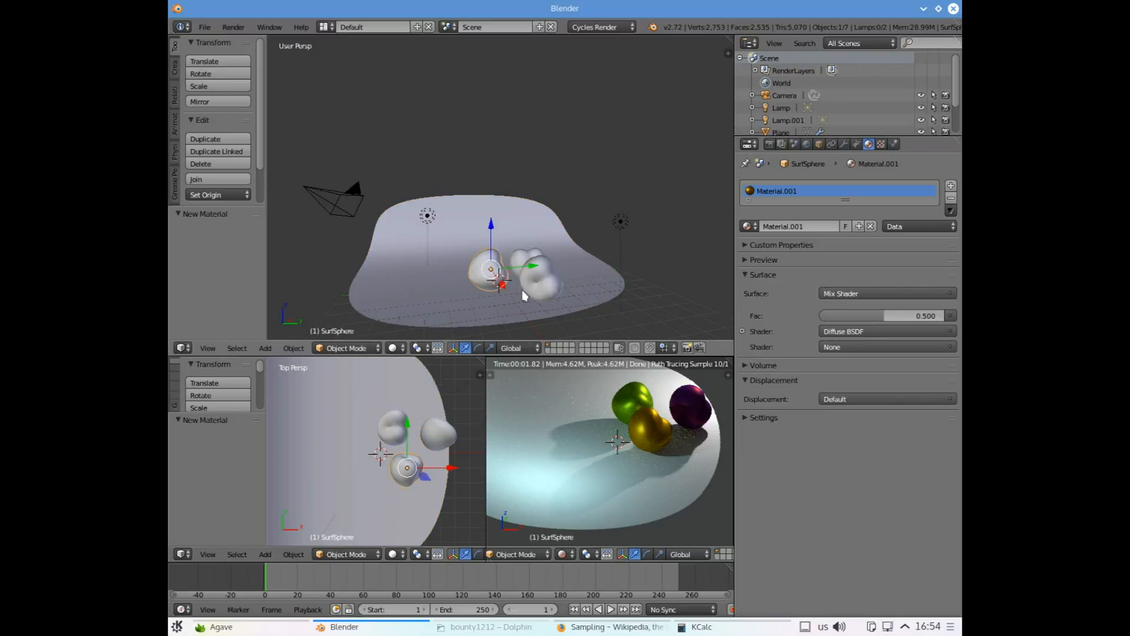
pyautogui.keyDown('shift'); pyautogui.rightClick(529, 252); pyautogui.keyUp('shift')
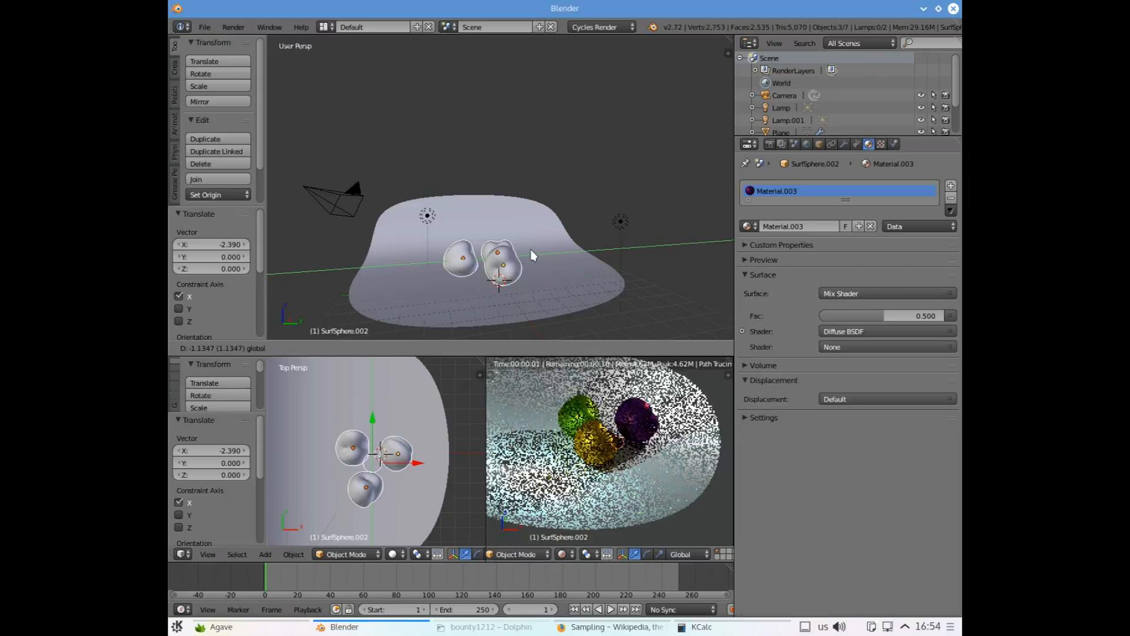
pyautogui.moveTo(533, 252); pyautogui.dragTo(531, 251)
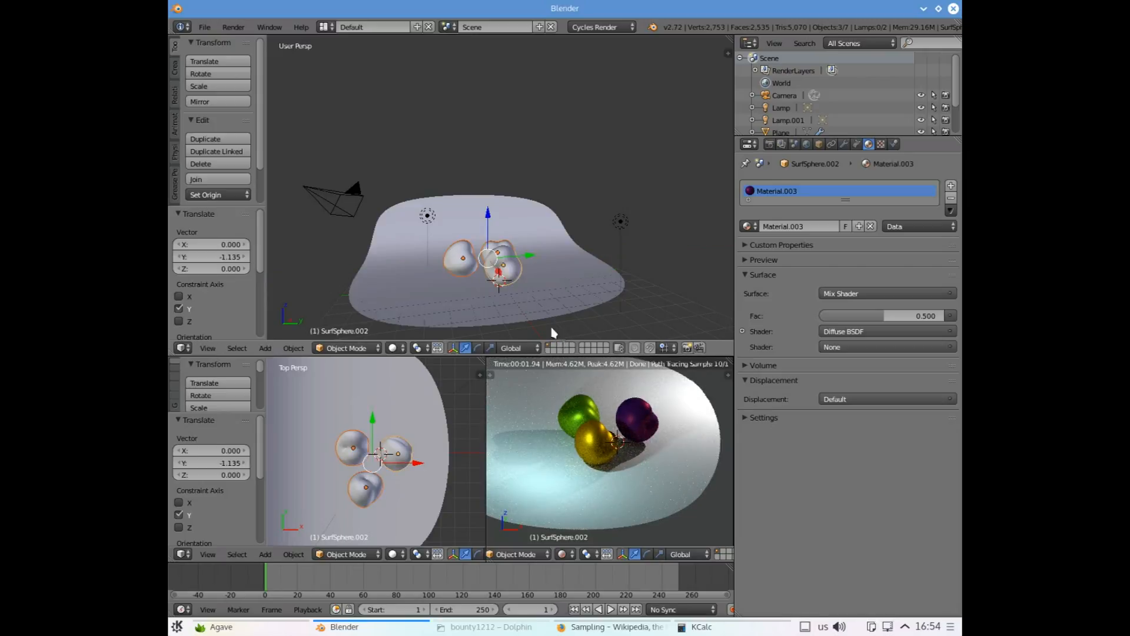
# Enter Edit Mode on the ground plane with all its geometry selected and bring the Loop Cut and Slide tool into view
pyautogui.rightClick(575, 297)
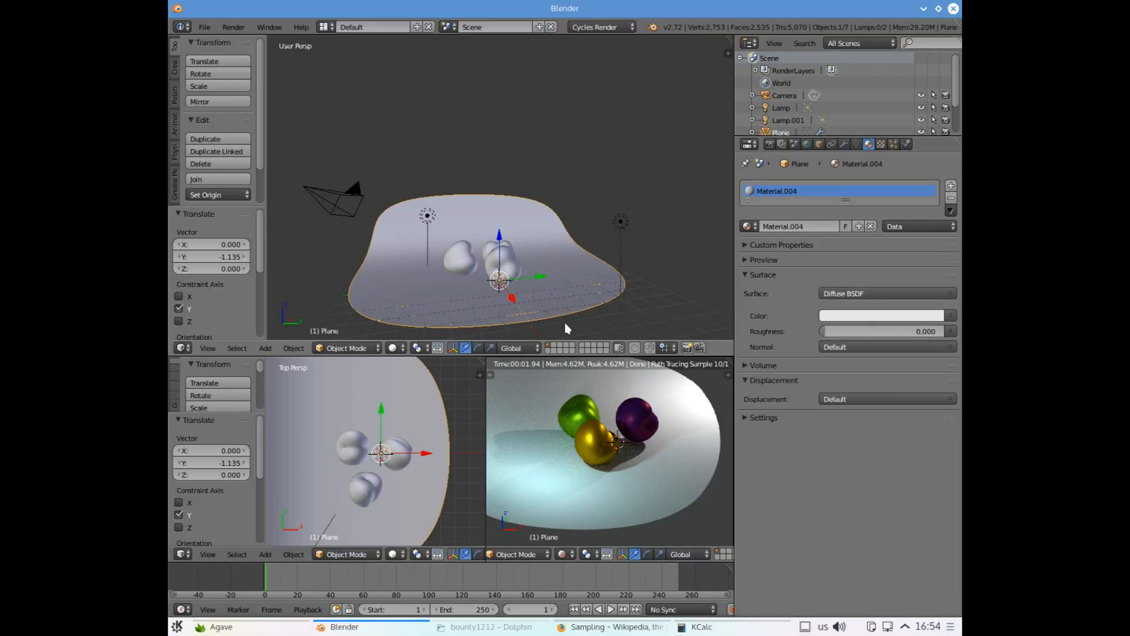
pyautogui.press('Tab')
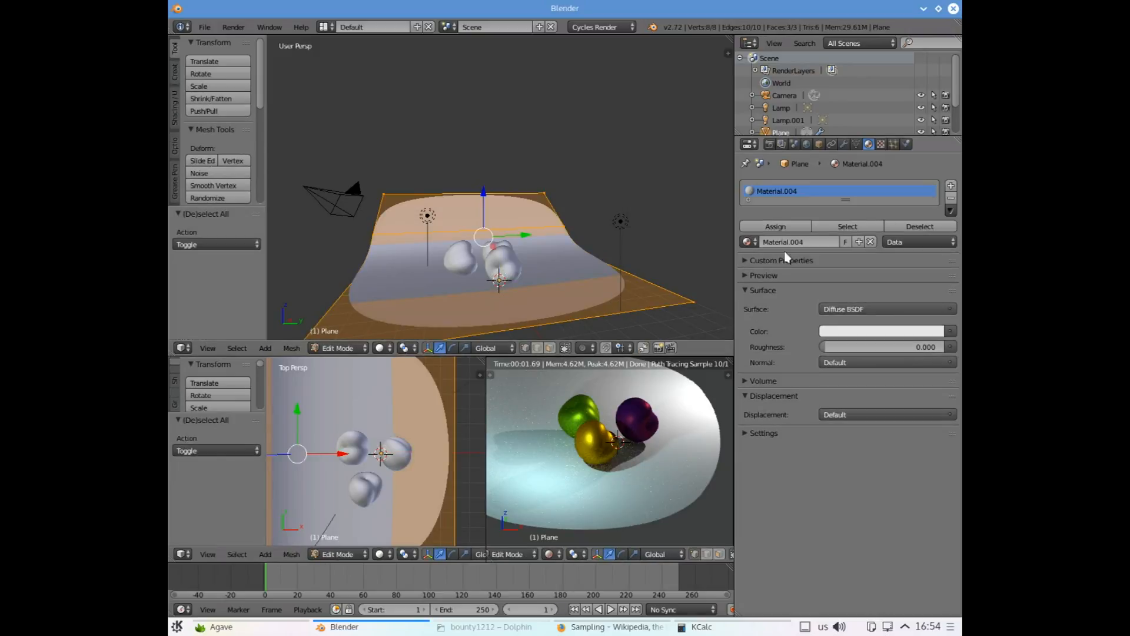
pyautogui.scroll(-4, 213, 187)
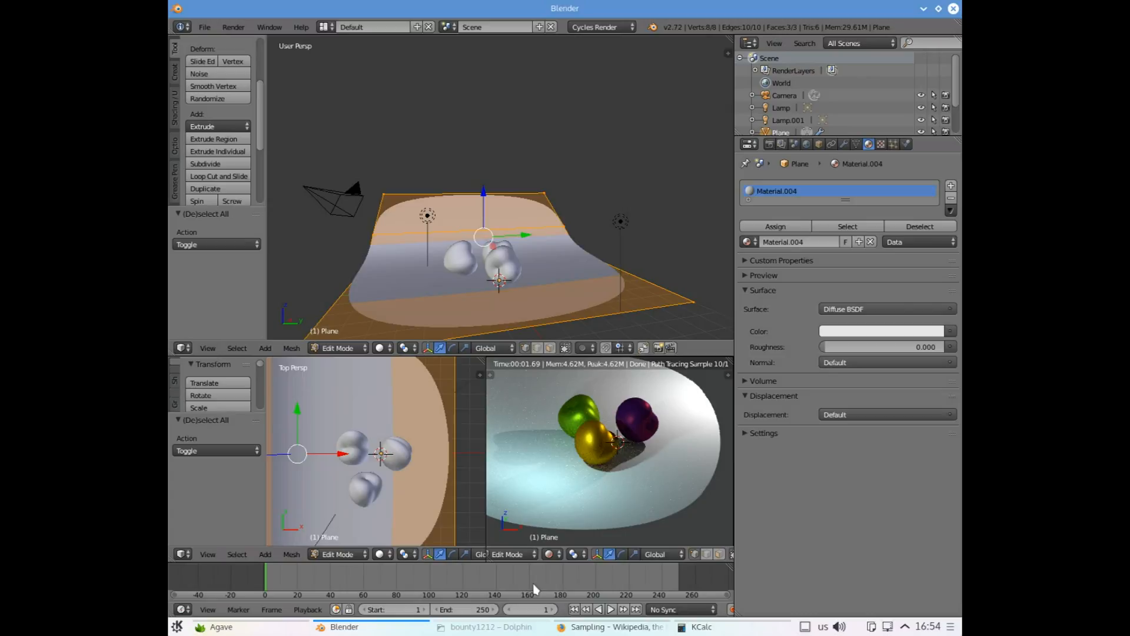
# Switch to Firefox, look up the word "loop" in the rechnik.info dictionary, and return to Blender
pyautogui.click(583, 627)
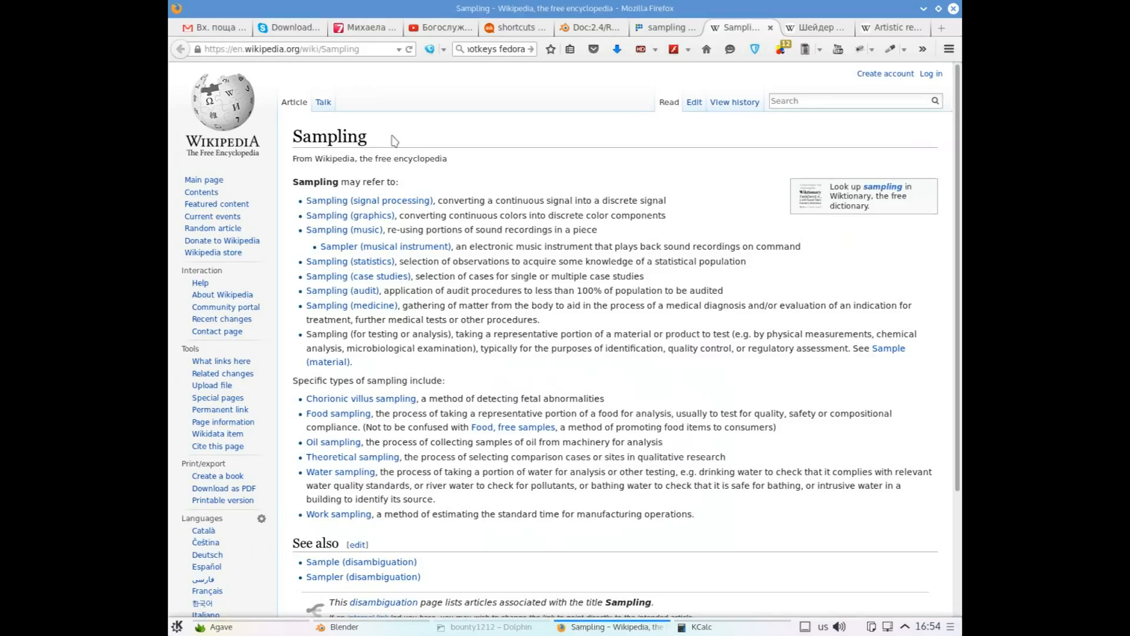
pyautogui.click(643, 30)
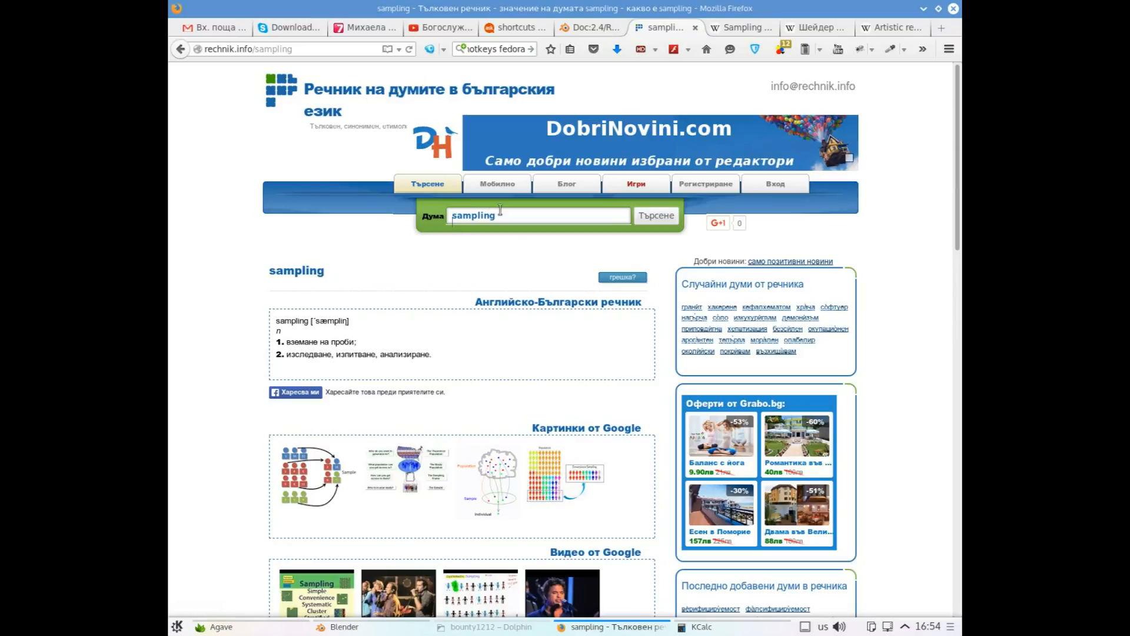
pyautogui.moveTo(451, 215); pyautogui.dragTo(498, 216)
pyautogui.press('BackSpace')
pyautogui.write('loop')
pyautogui.press('Return')
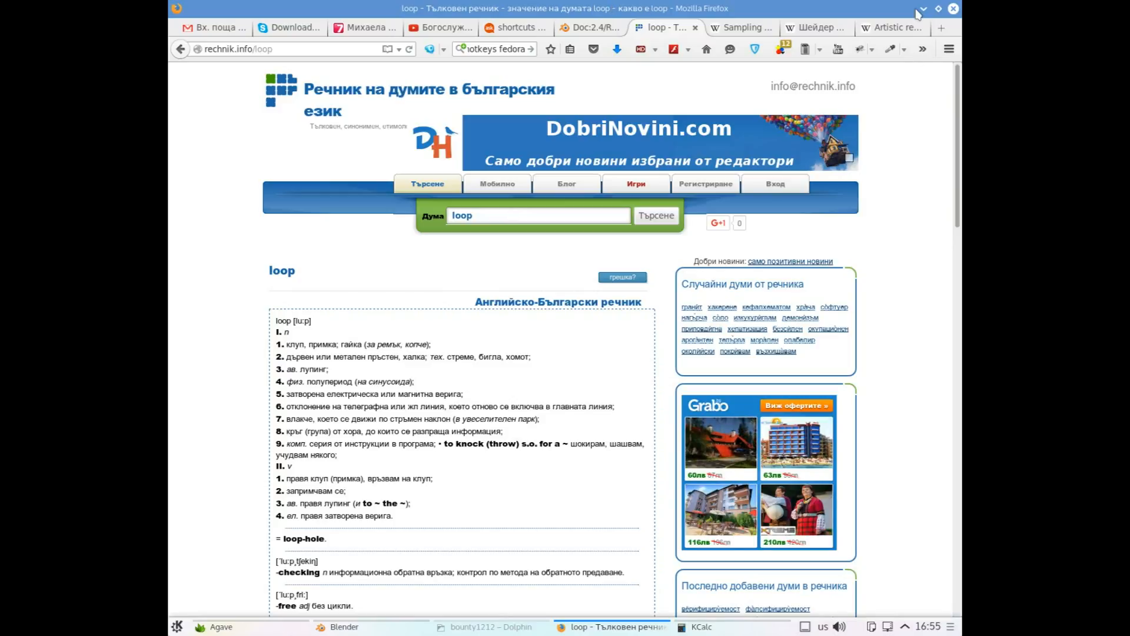
pyautogui.scroll(-4, 639, 457)
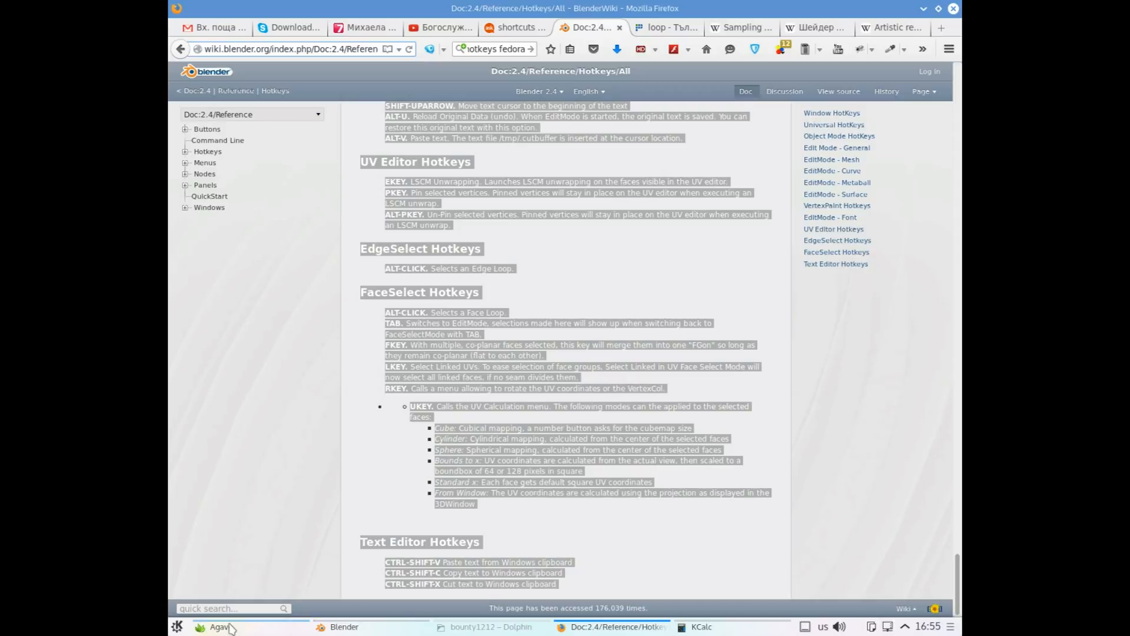
pyautogui.click(345, 626)
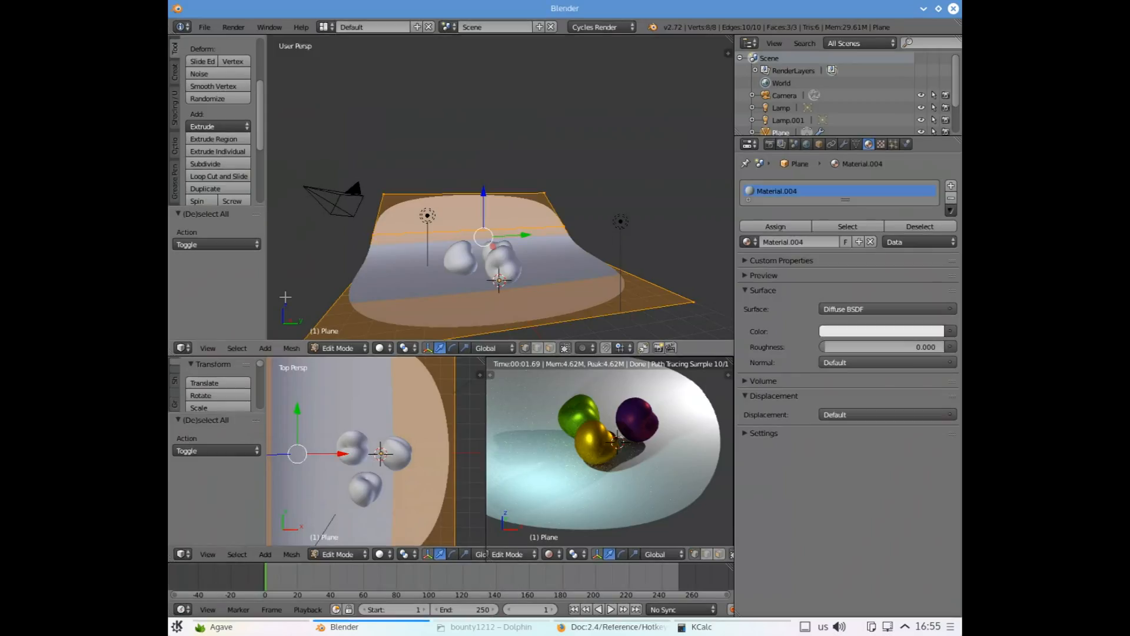
# Add a single loop cut across the width of the floor section and slide it close to the plane's front edge
pyautogui.click(219, 177)
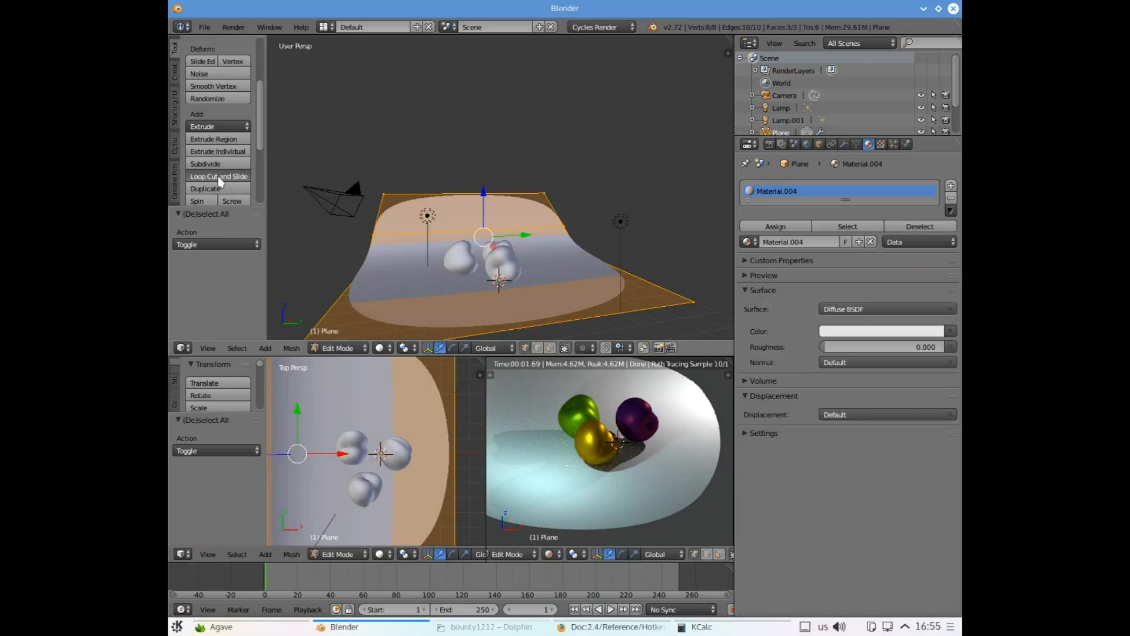
pyautogui.click(355, 276)
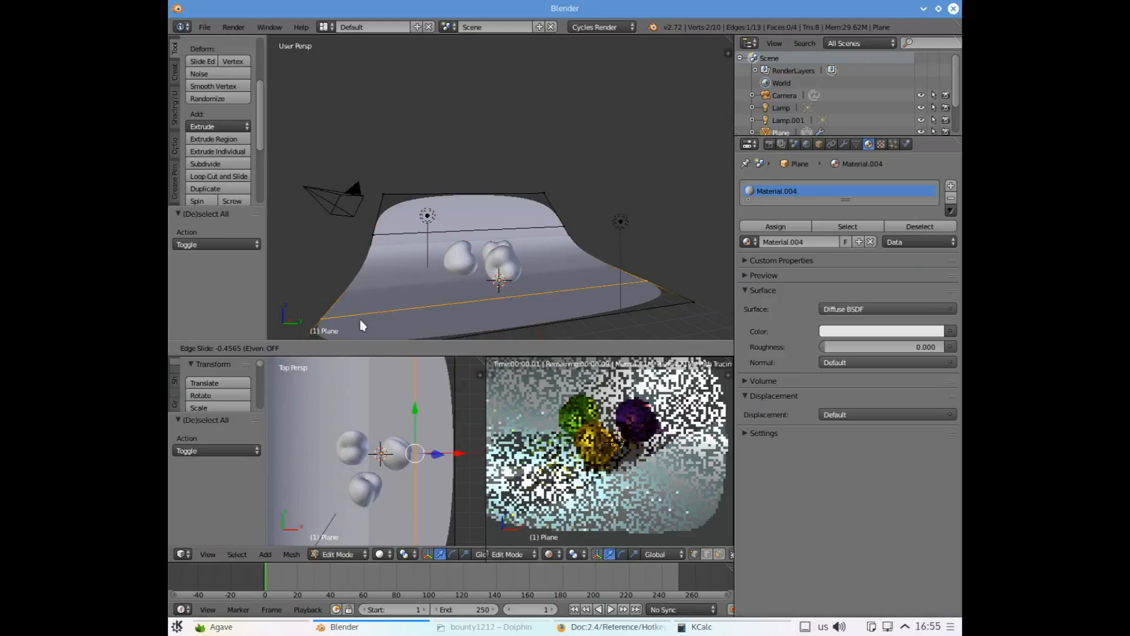
pyautogui.click(364, 65)
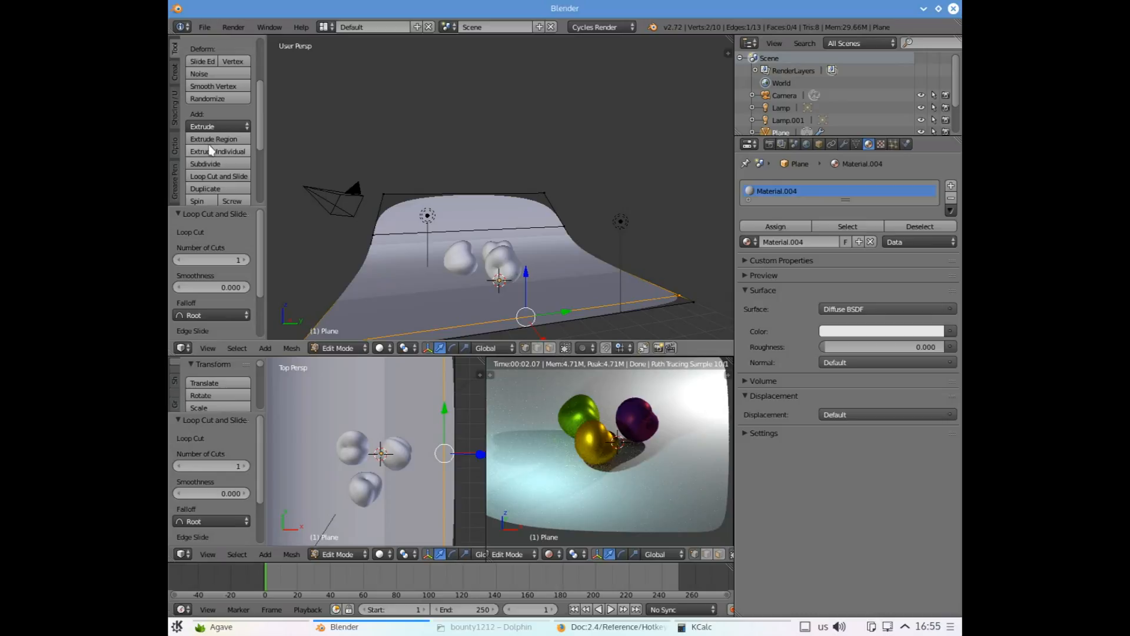
# Add a lengthwise loop cut through the floor and backdrop and slide it close to the side edge nearest the camera
pyautogui.click(212, 178)
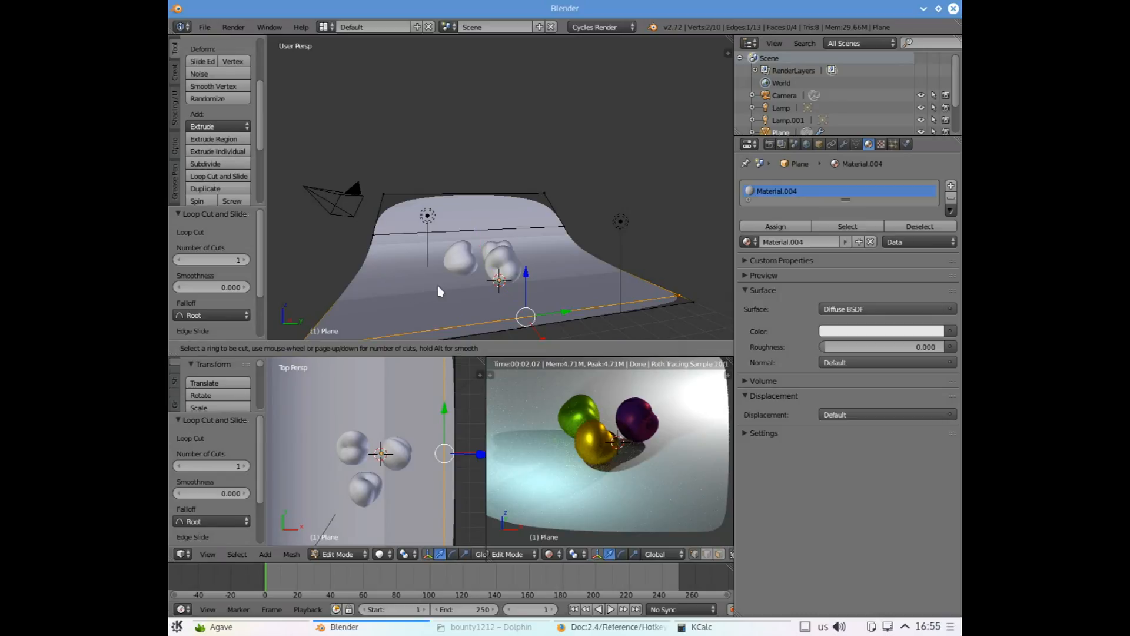
pyautogui.click(472, 272)
pyautogui.click(377, 245)
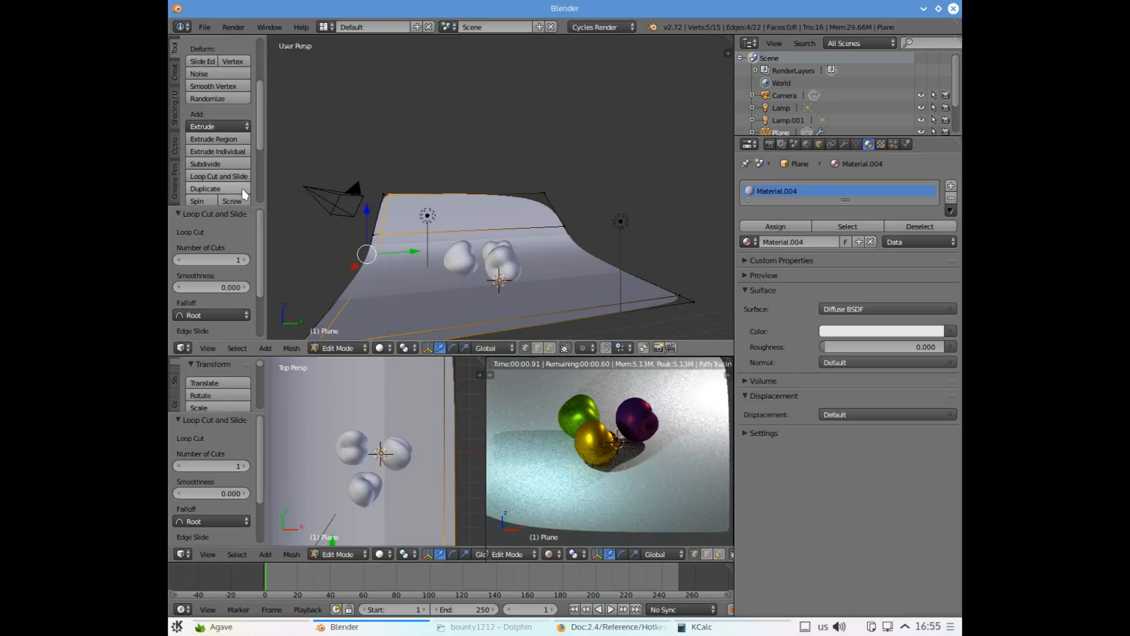
# Add a second lengthwise loop cut and slide it by about -0.886, close to the side edge farthest from the camera
pyautogui.click(224, 177)
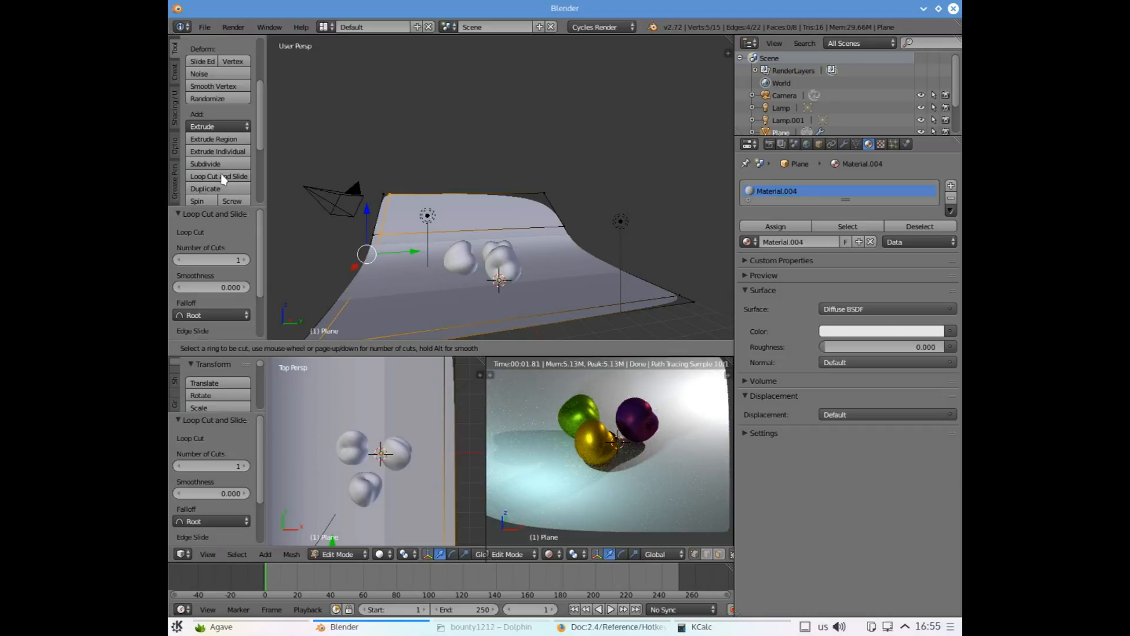
pyautogui.click(429, 219)
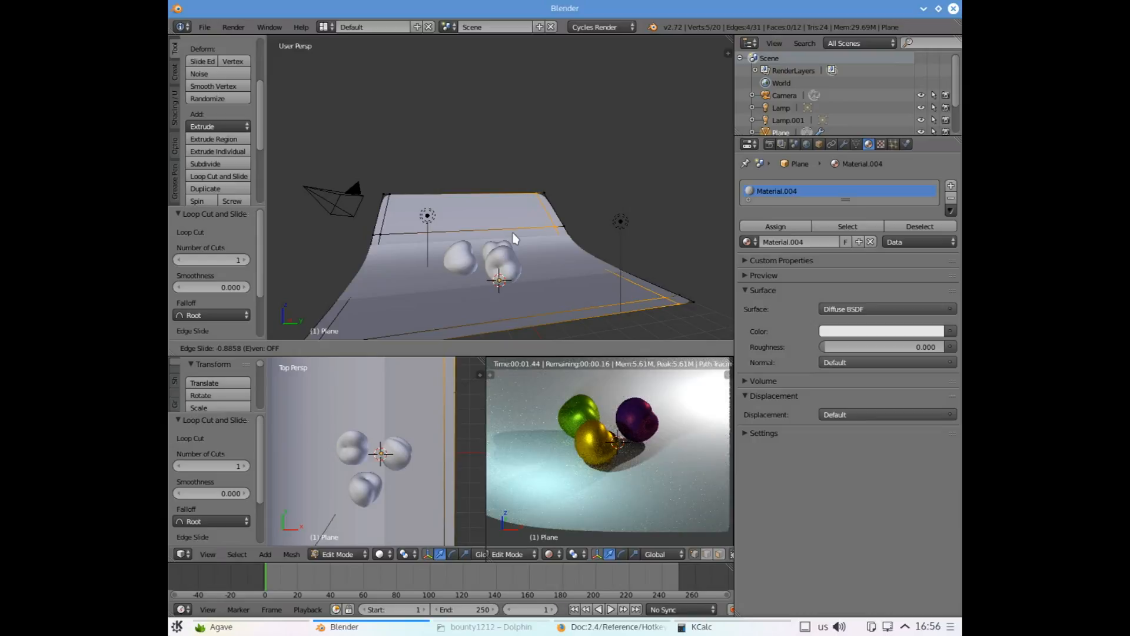
pyautogui.click(514, 238)
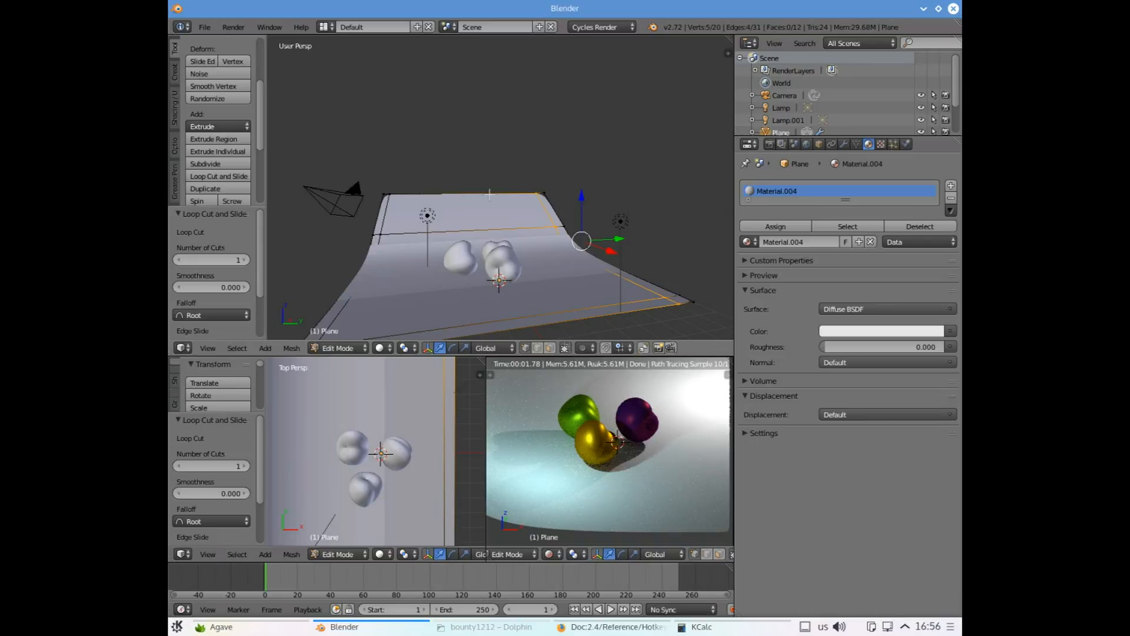
# Select the whole top edge of the backdrop and move it 0.623 along the X axis
pyautogui.rightClick(527, 191)
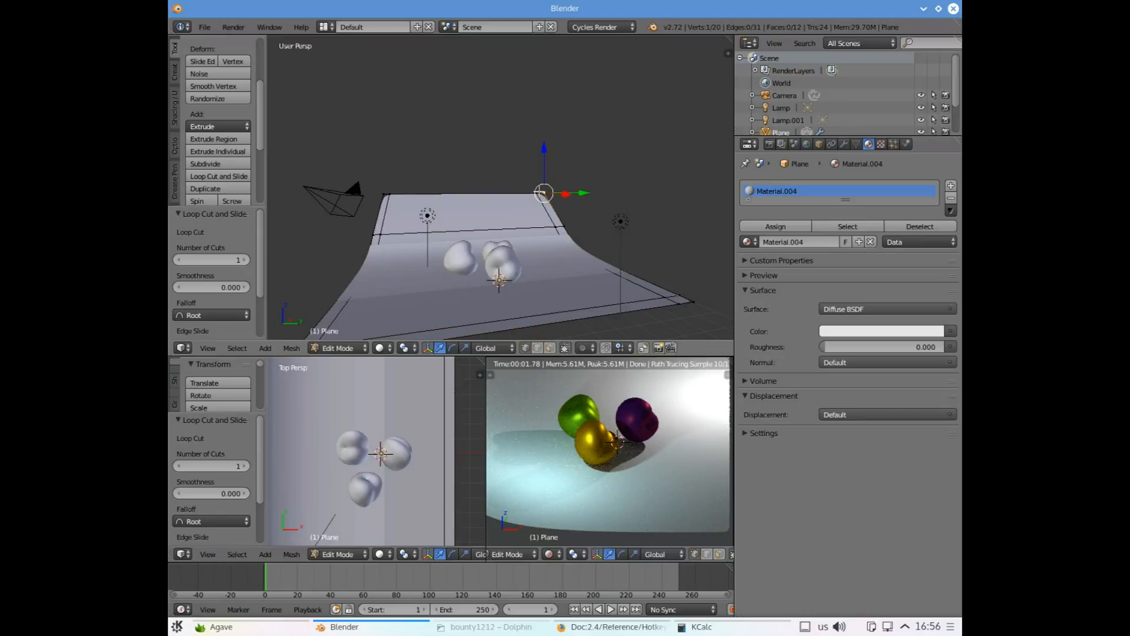
pyautogui.keyDown('ctrl'); pyautogui.rightClick(381, 195); pyautogui.keyUp('ctrl')
pyautogui.keyDown('shift'); pyautogui.rightClick(383, 196); pyautogui.keyUp('shift')
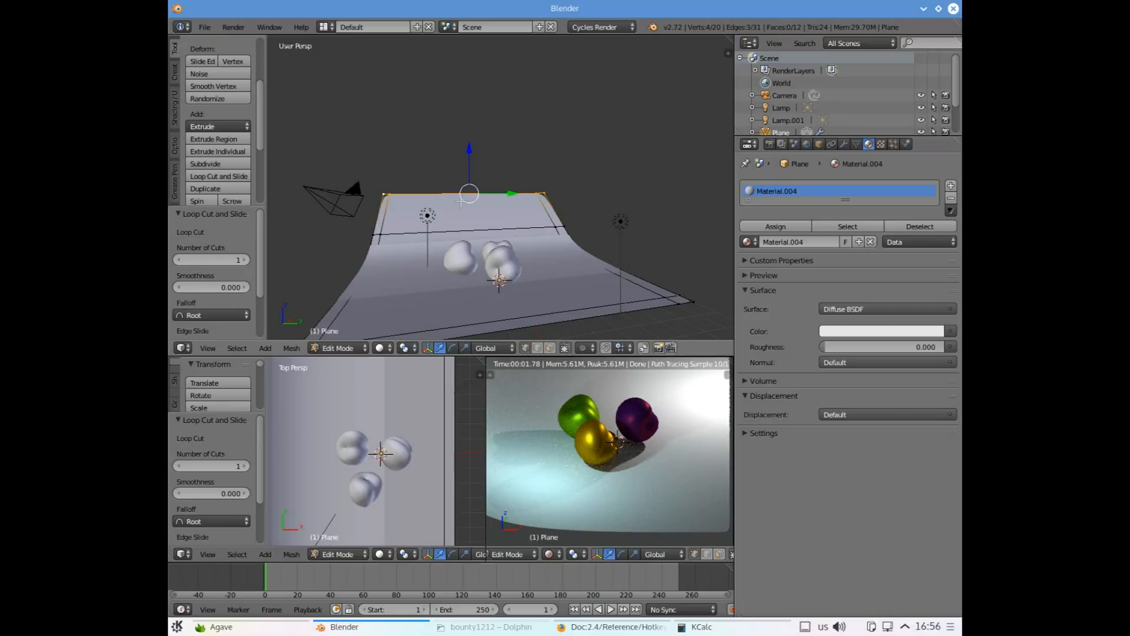
pyautogui.moveTo(461, 201); pyautogui.dragTo(452, 200, button='middle')
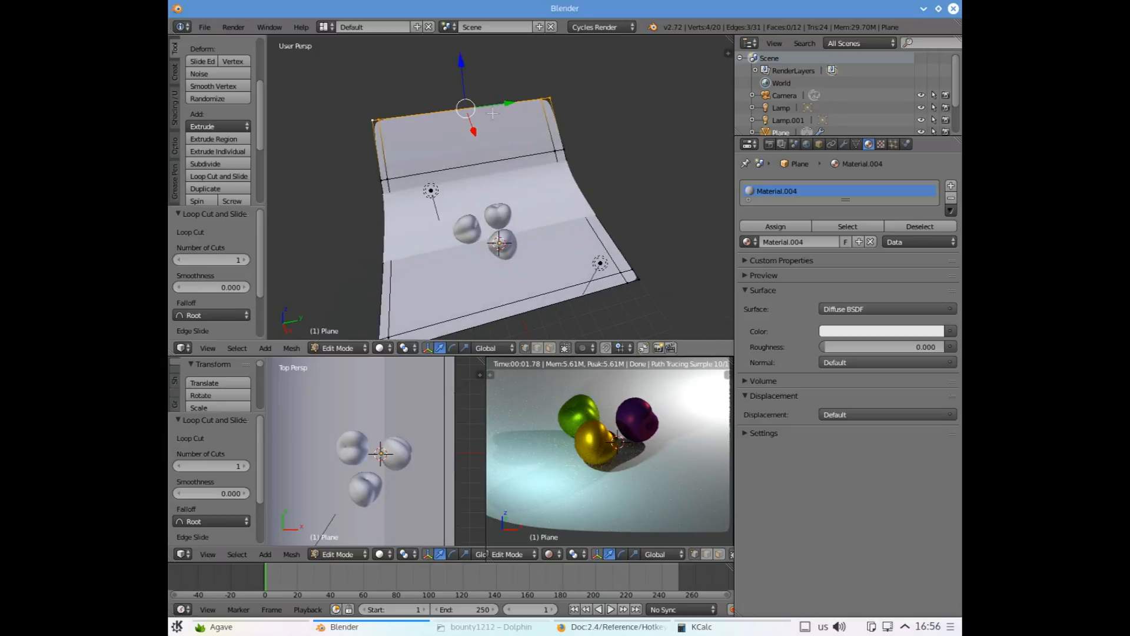
pyautogui.moveTo(474, 131); pyautogui.dragTo(476, 134)
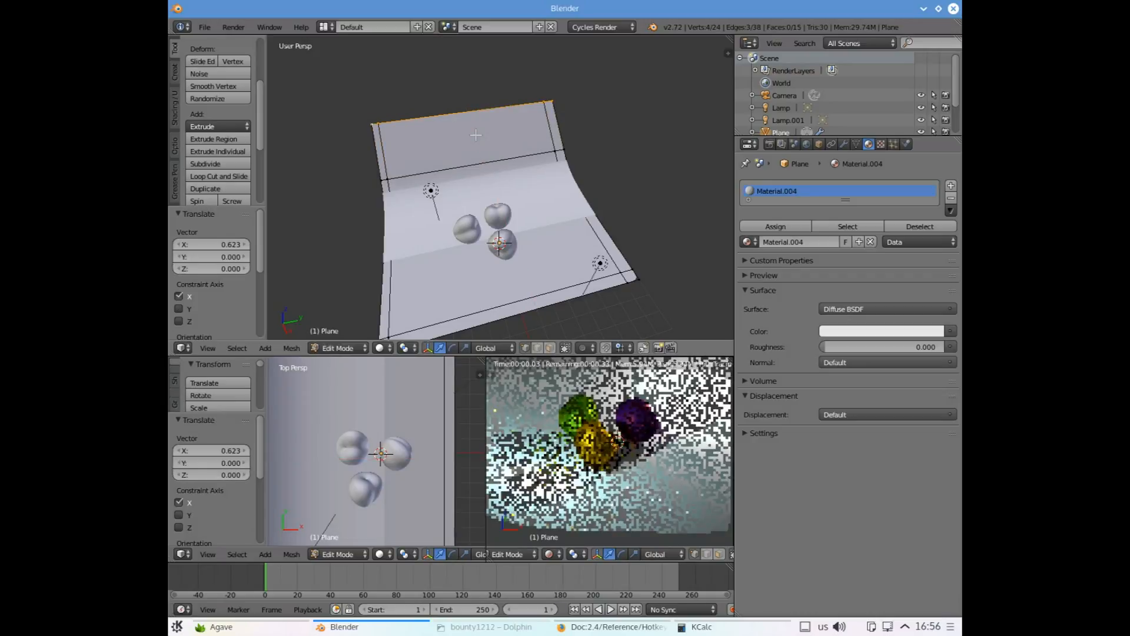
# Extrude the backdrop's top edge, raise the new edge 5.9 along the Z axis, and return to Object Mode
pyautogui.press('g')
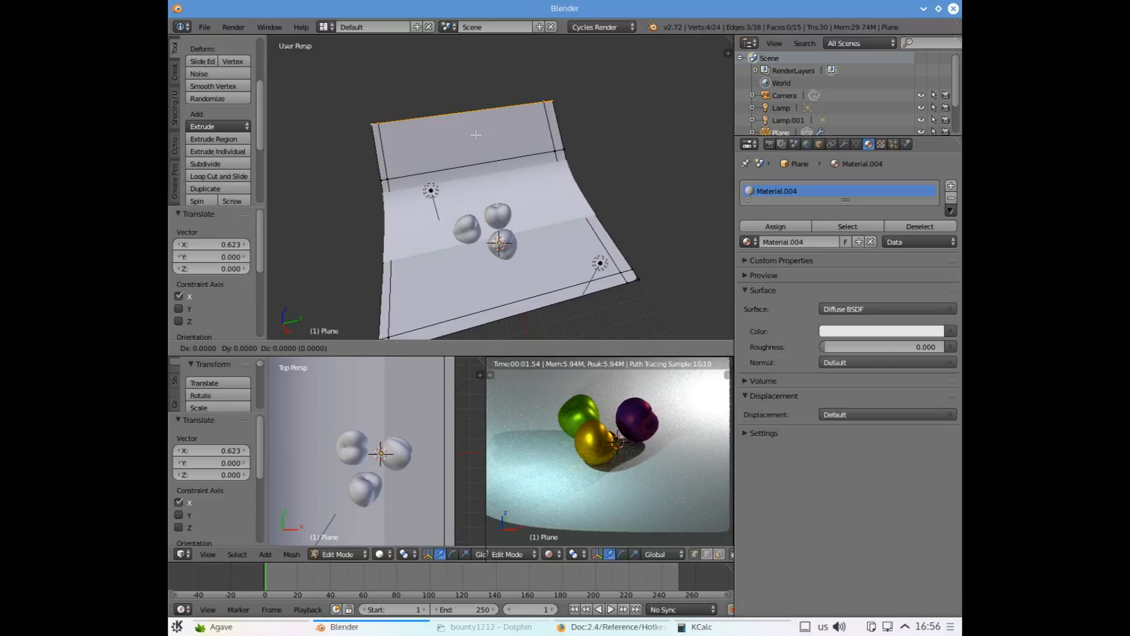
pyautogui.rightClick(475, 135)
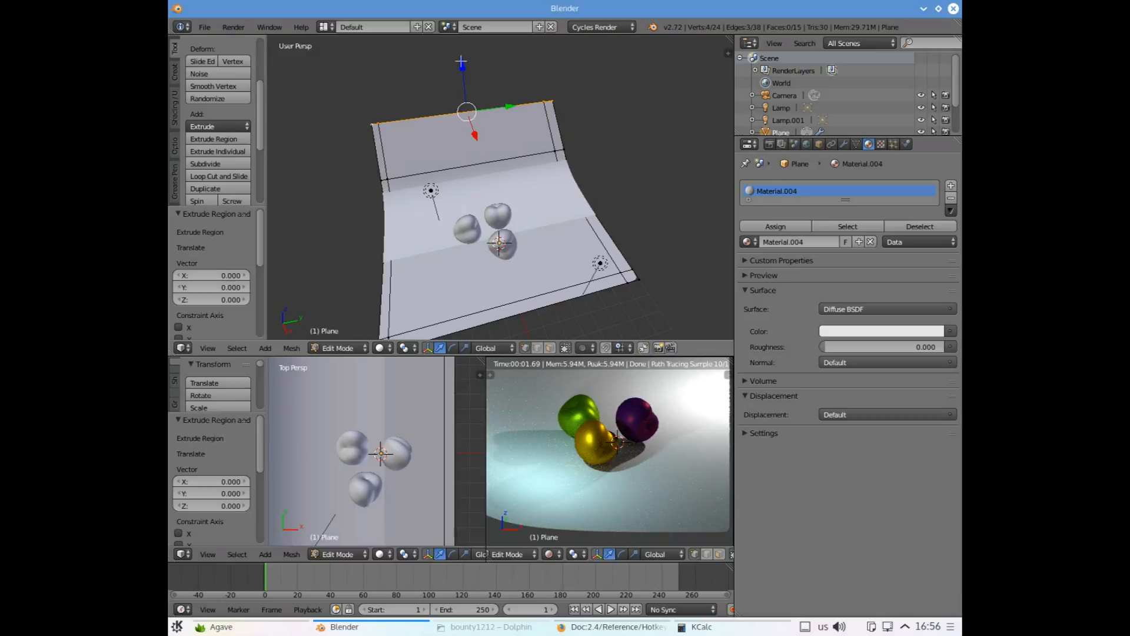
pyautogui.moveTo(461, 61); pyautogui.dragTo(465, 34)
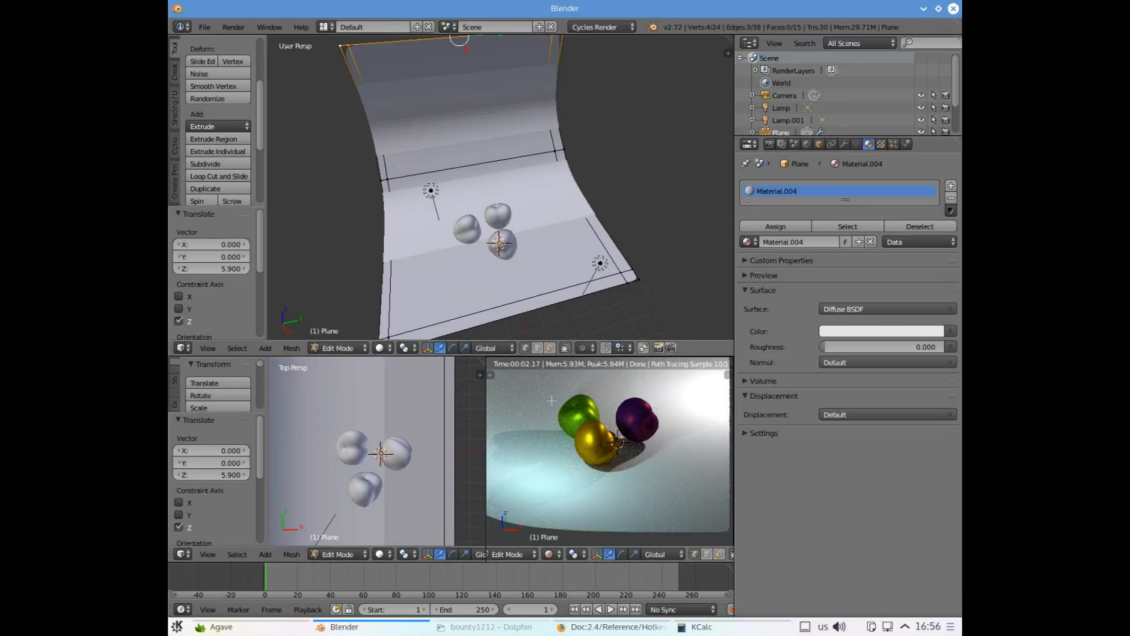
pyautogui.press('Tab')
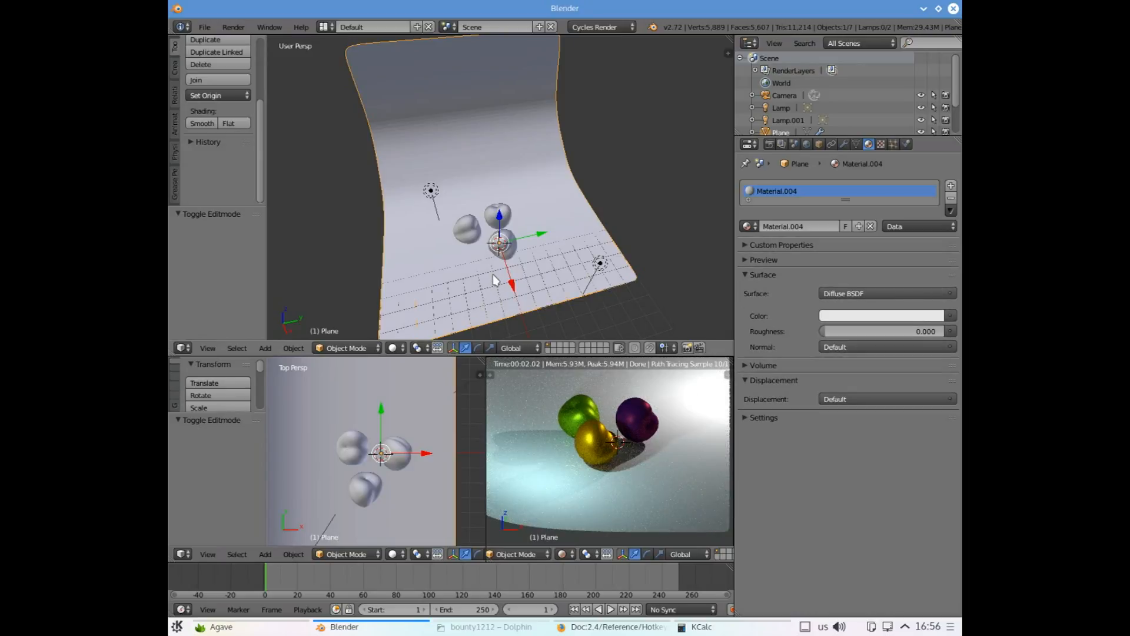
# Select all three spheres together and start moving them along the X axis
pyautogui.rightClick(505, 233)
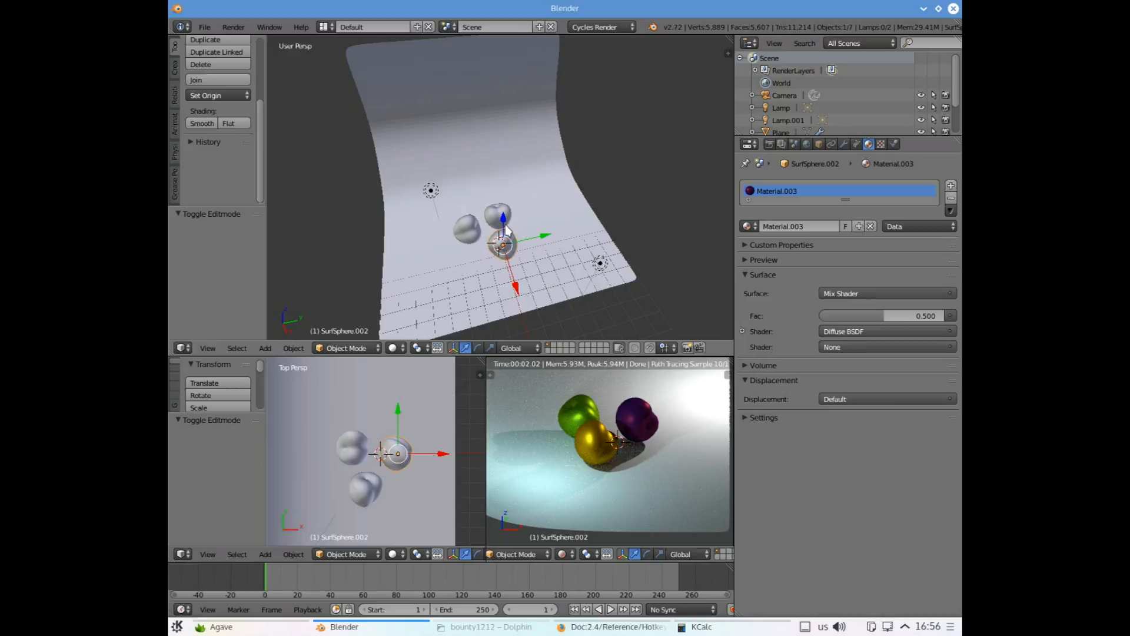
pyautogui.keyDown('shift'); pyautogui.rightClick(501, 213); pyautogui.keyUp('shift')
pyautogui.keyDown('shift'); pyautogui.rightClick(465, 229); pyautogui.keyUp('shift')
pyautogui.press('g')
pyautogui.press('x')
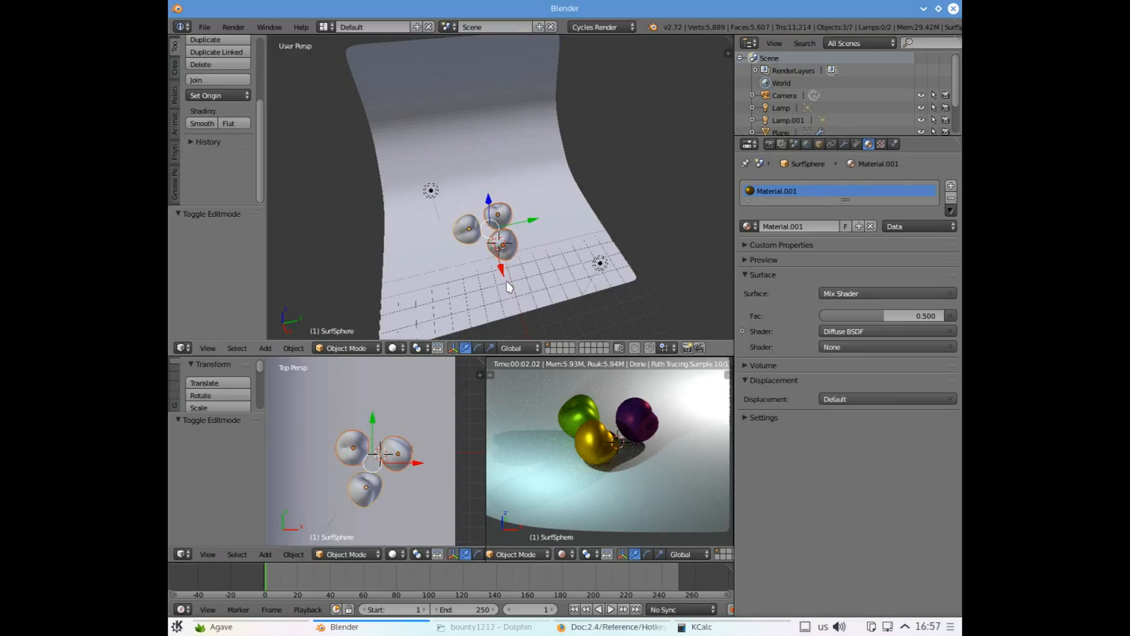
# Move the three spheres about -1.325 along X, then reposition the camera by about -2.003, -1.605, 0.745 to frame them
pyautogui.click(502, 260)
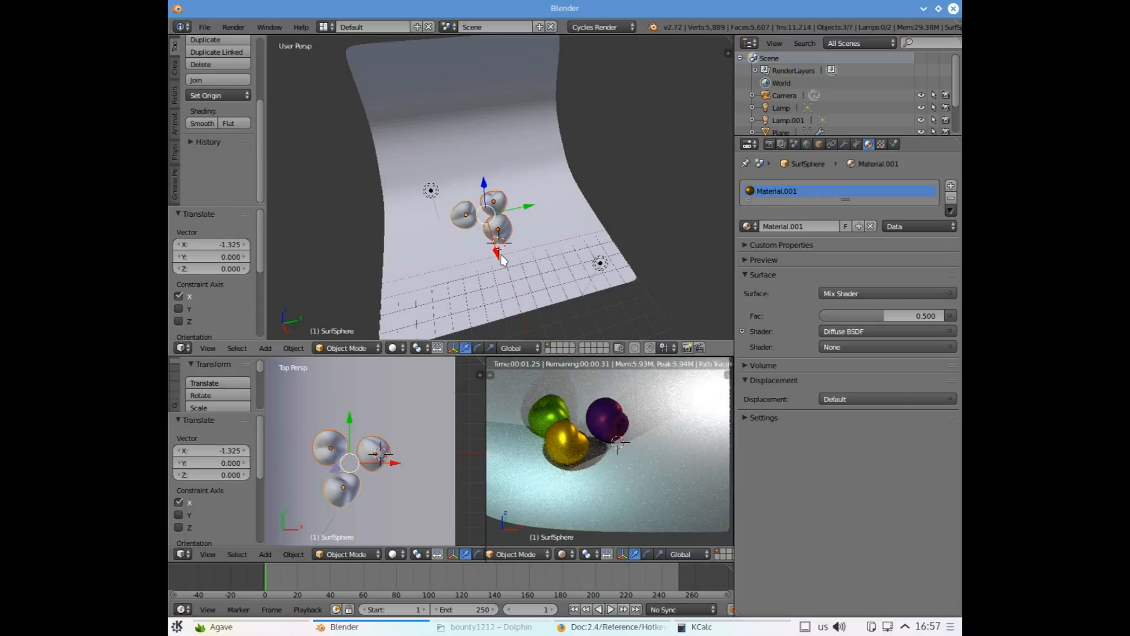
pyautogui.press('KP_0')
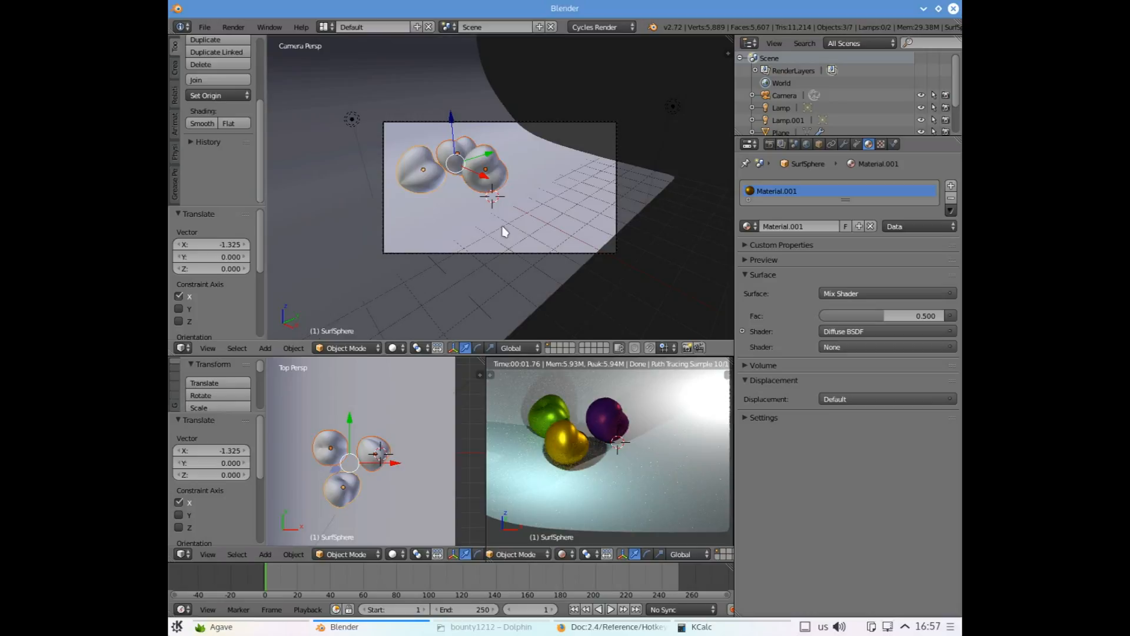
pyautogui.rightClick(545, 255)
pyautogui.press('g')
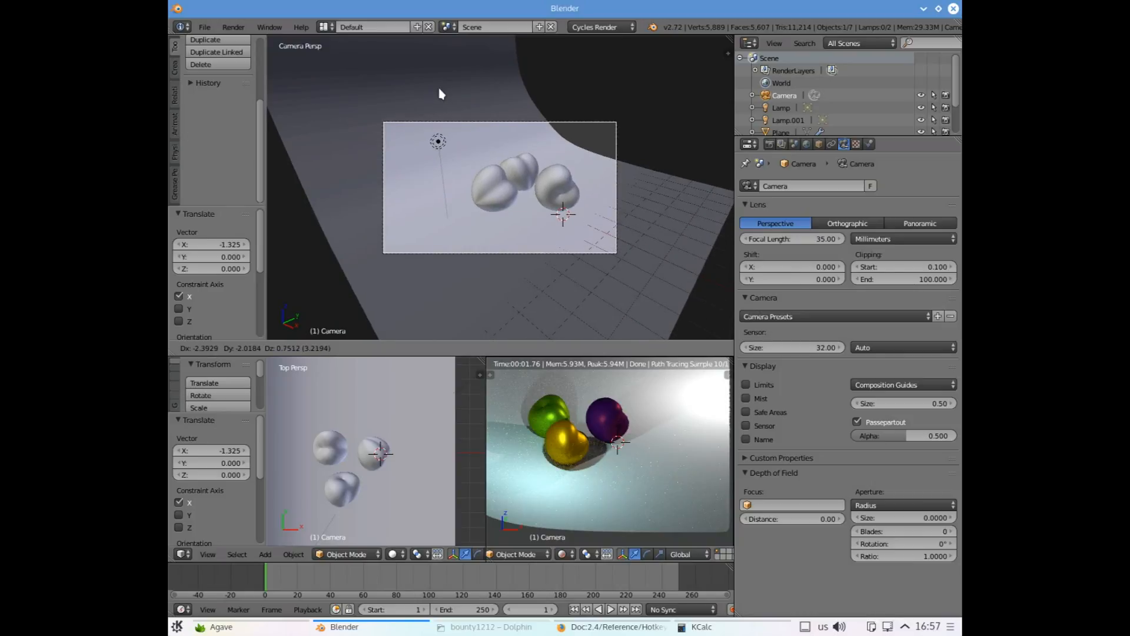
pyautogui.click(465, 93)
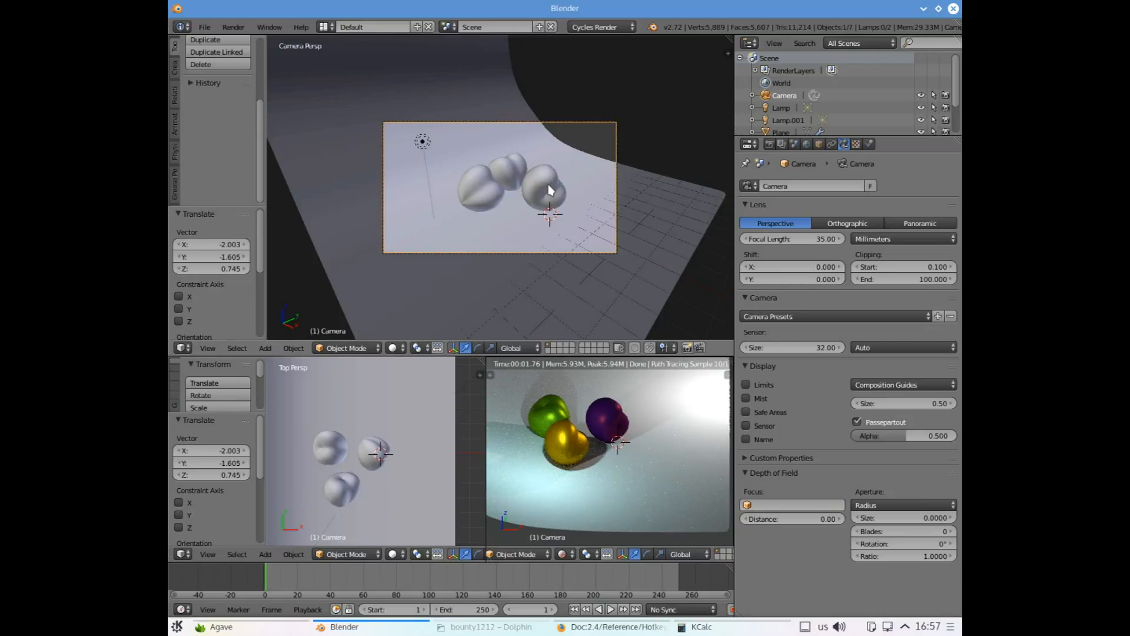
# Scale the curved backdrop plane up uniformly by a factor of about 1.144
pyautogui.rightClick(650, 267)
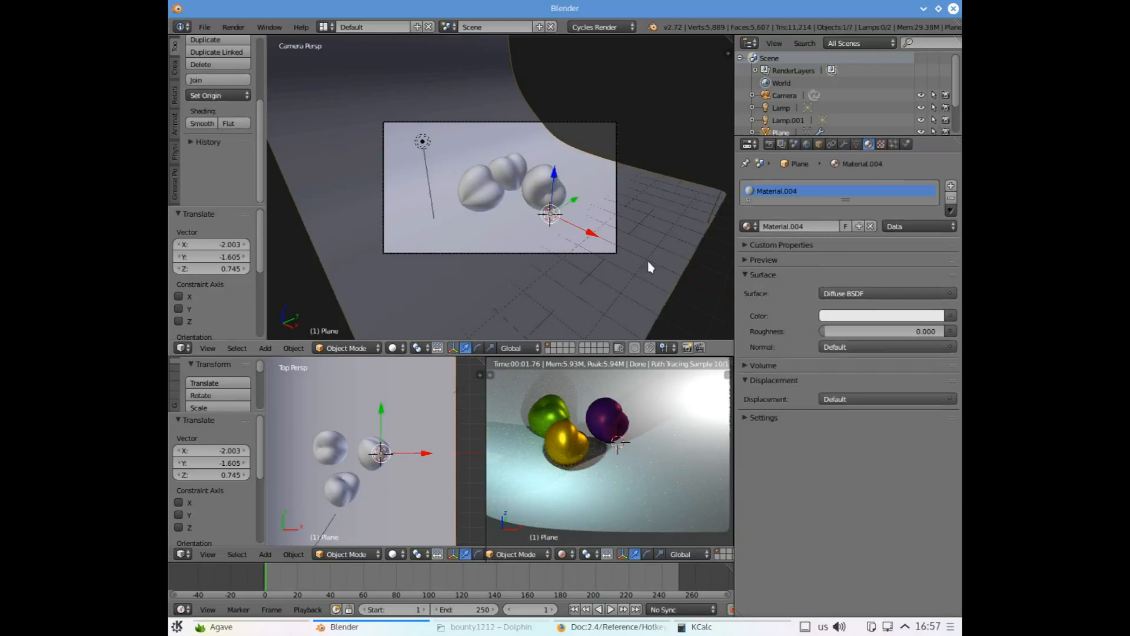
pyautogui.press('s')
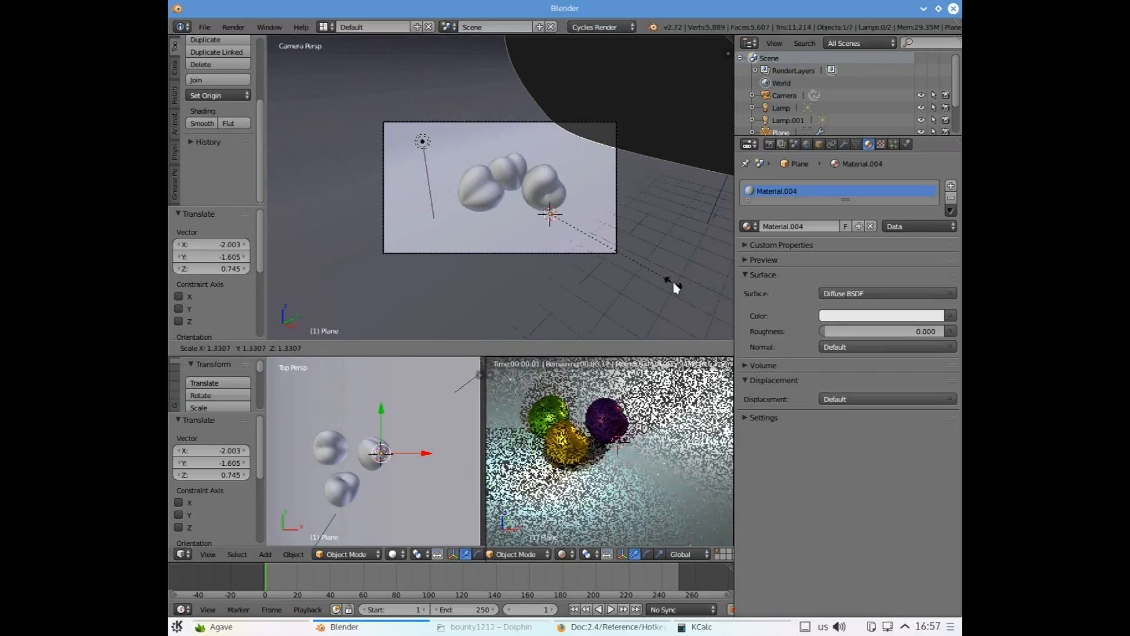
pyautogui.click(675, 294)
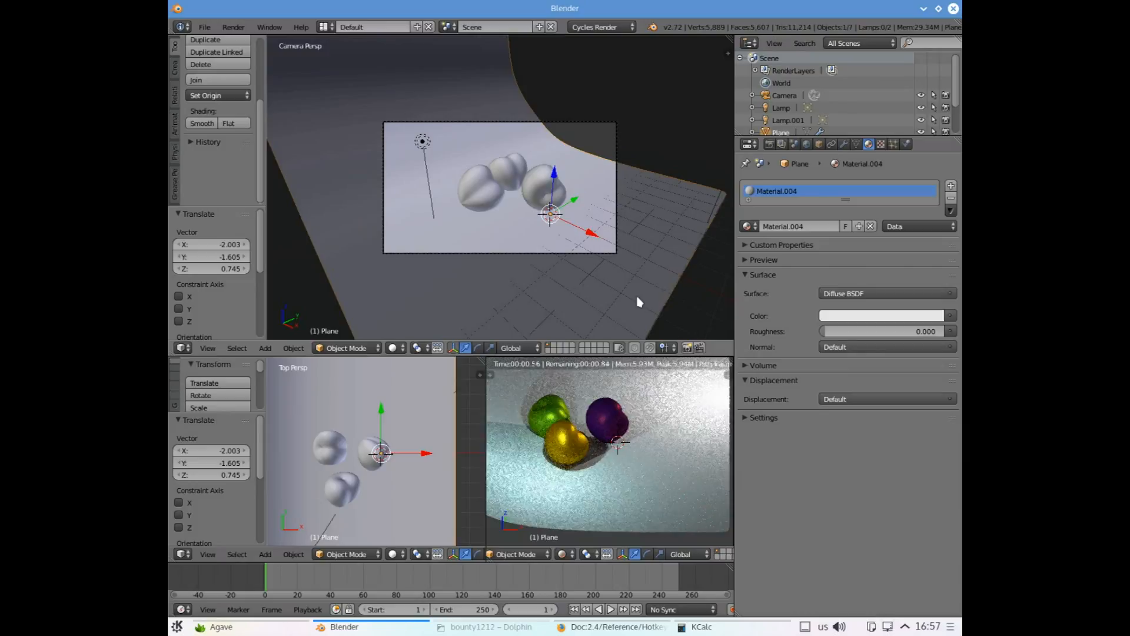
pyautogui.press('s')
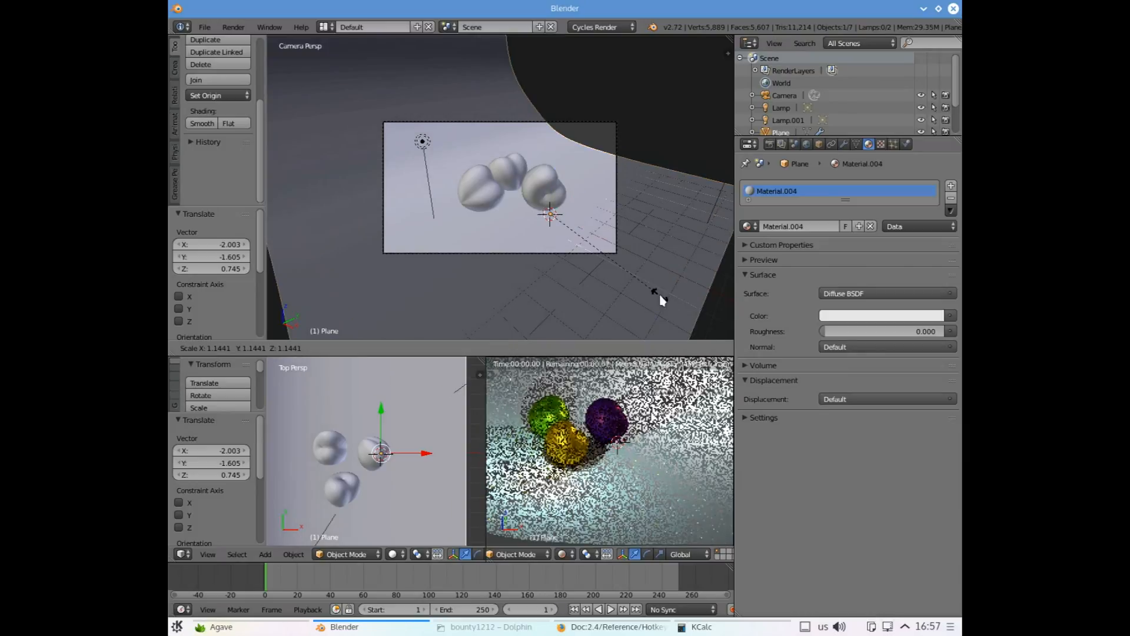
pyautogui.click(660, 296)
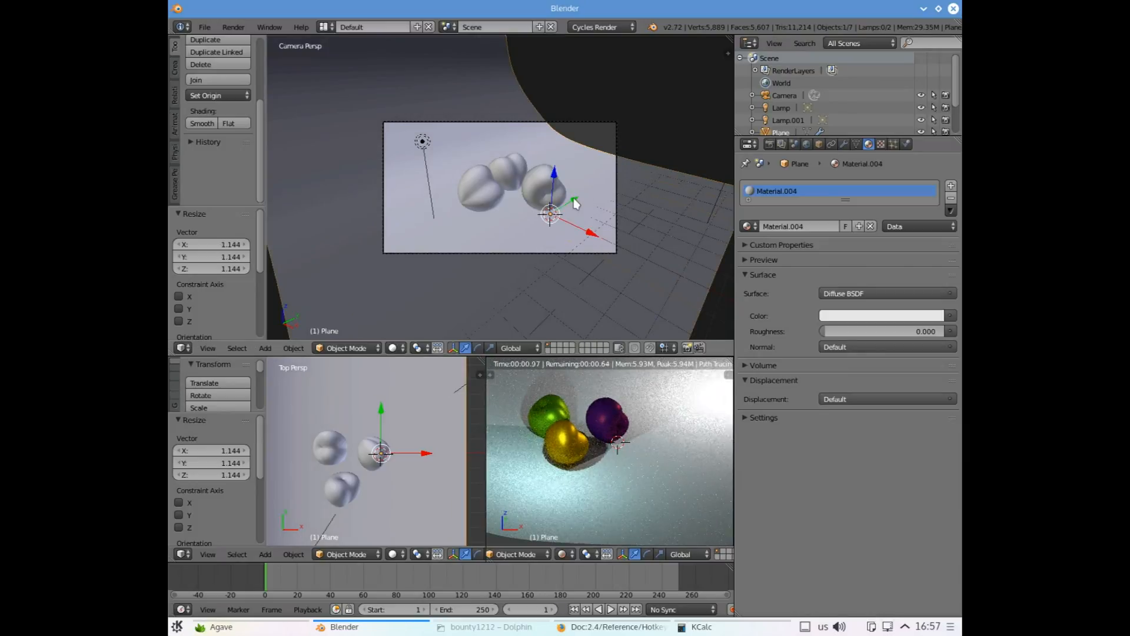
# Move the backdrop plane about 2.729 along the Y axis
pyautogui.press('g')
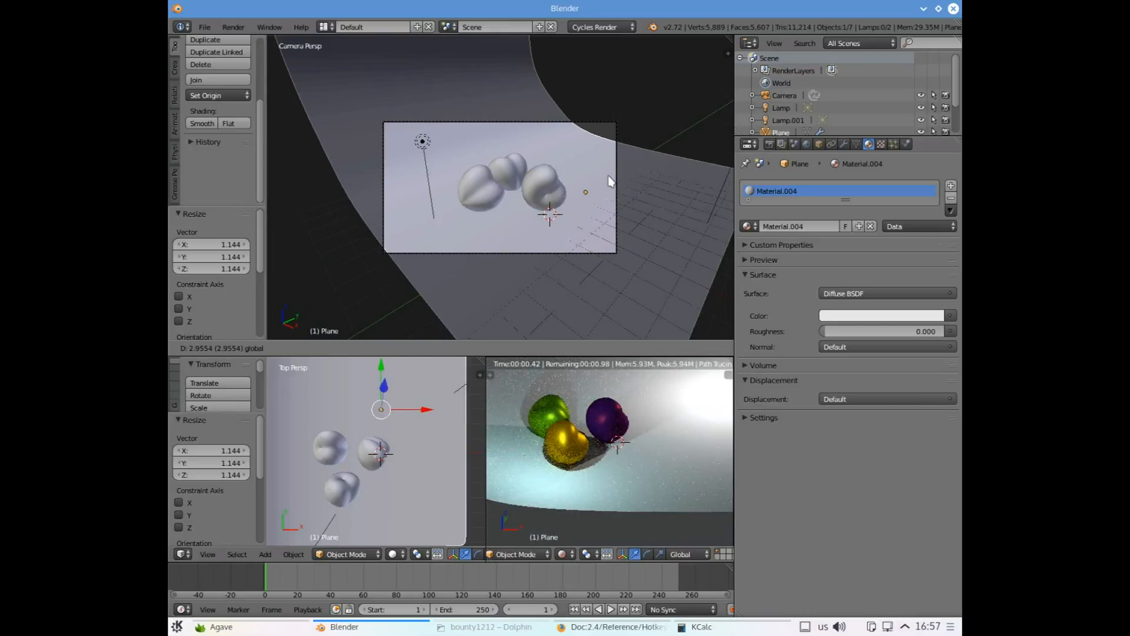
pyautogui.press('y')
pyautogui.click(615, 200)
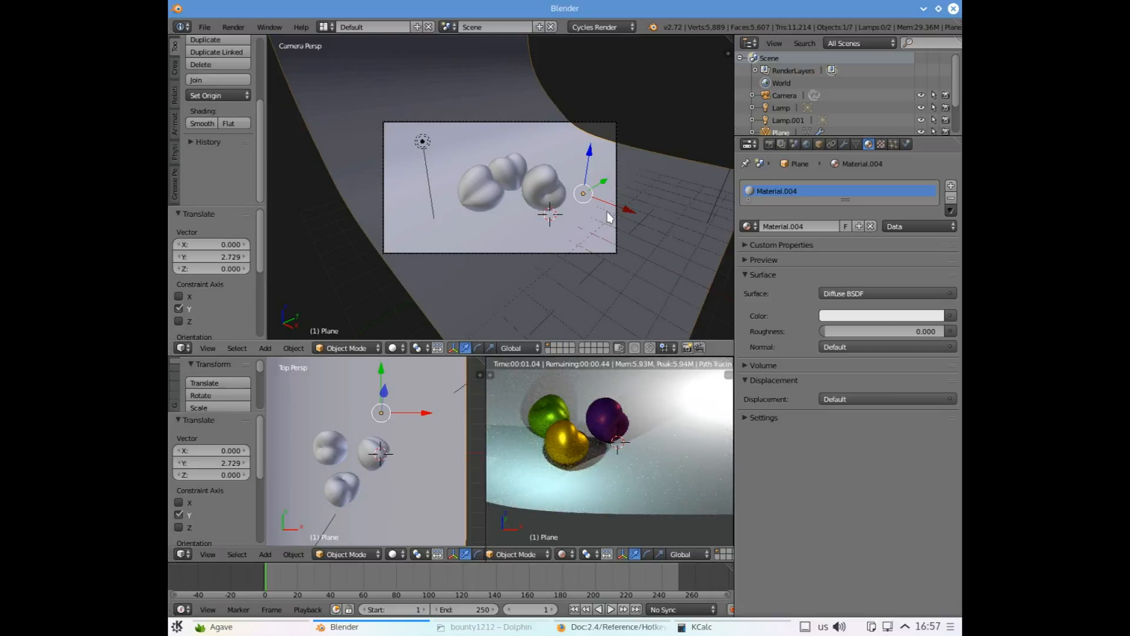
pyautogui.press('g')
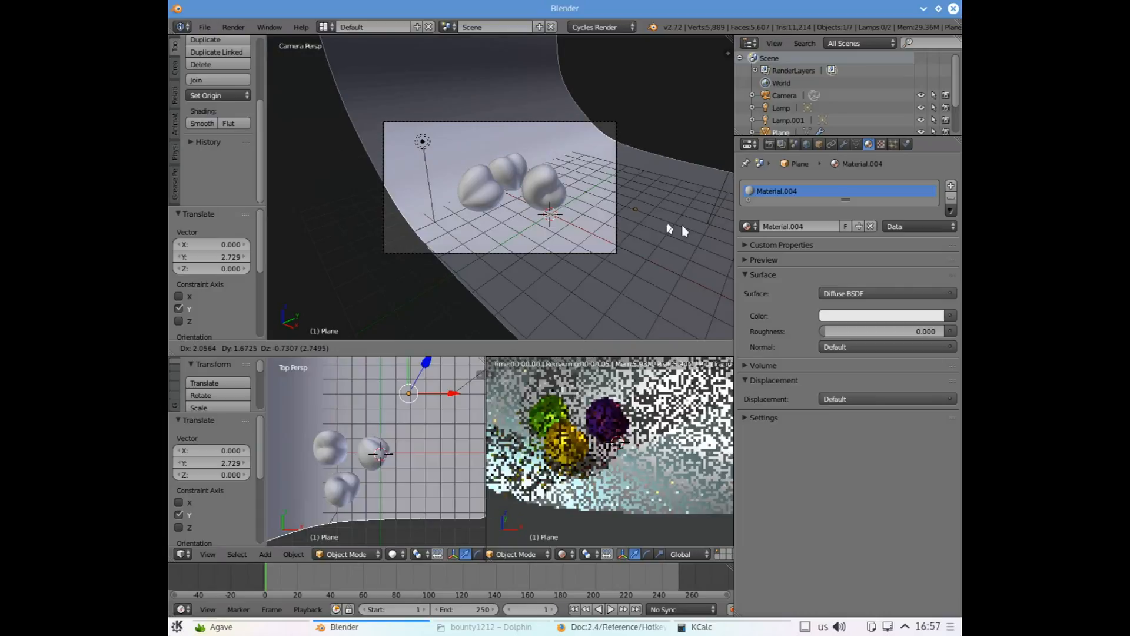
pyautogui.click(637, 220)
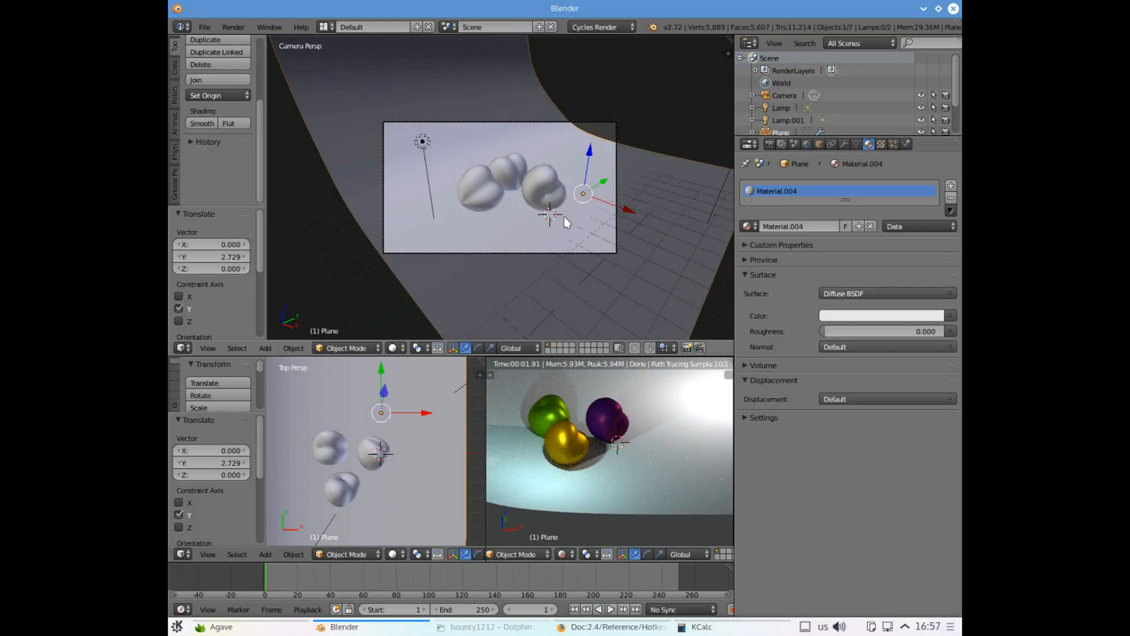
pyautogui.press('s')
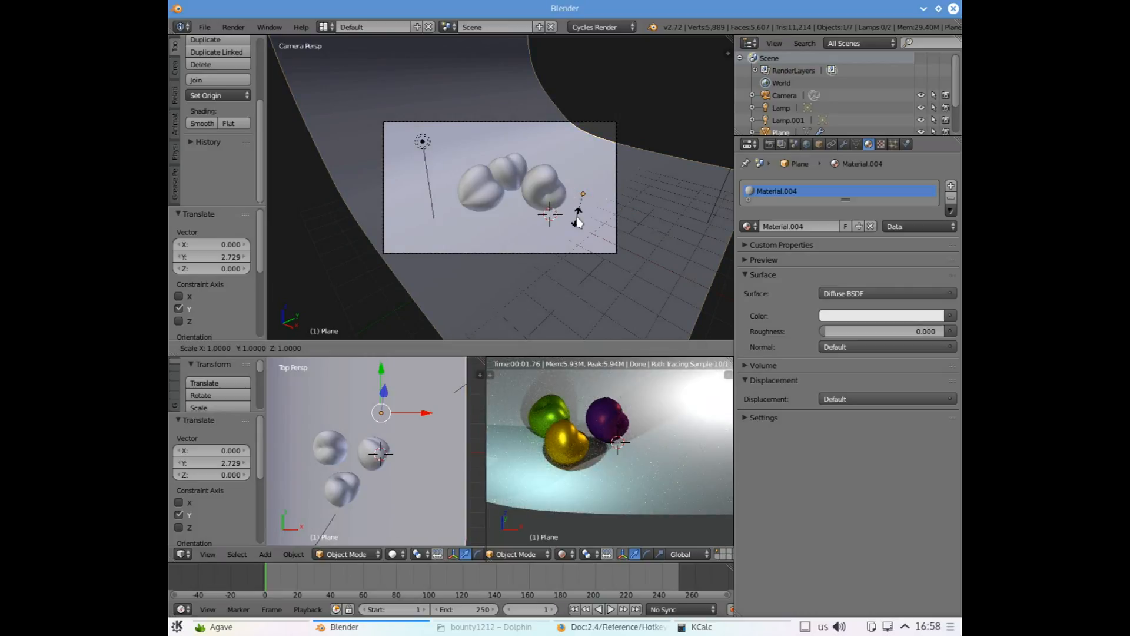
pyautogui.press('y')
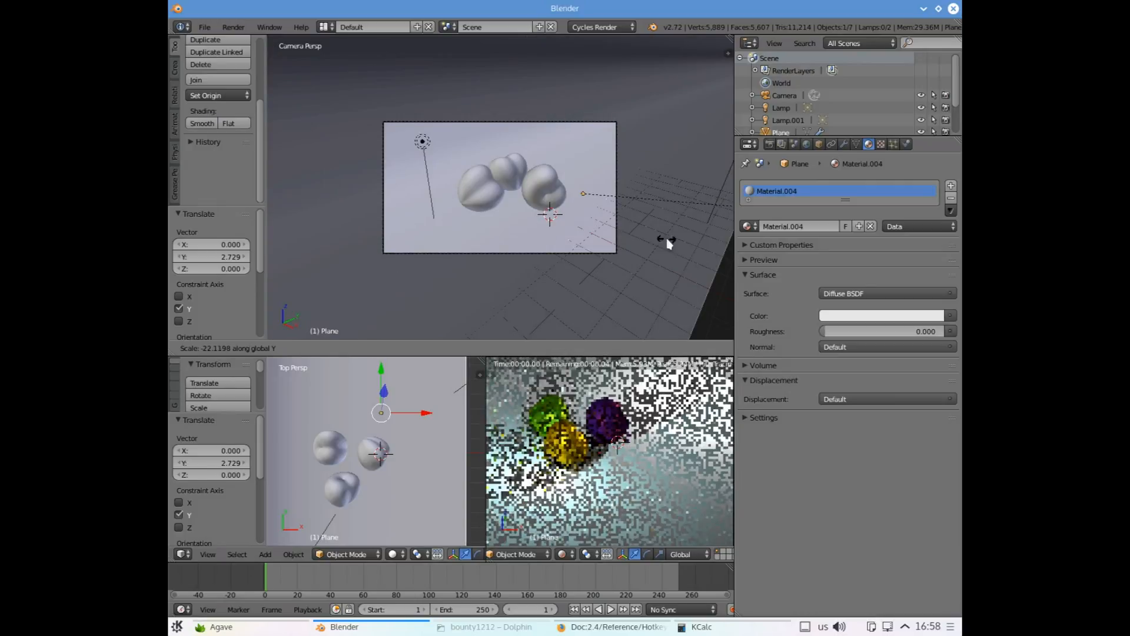
pyautogui.rightClick(549, 218)
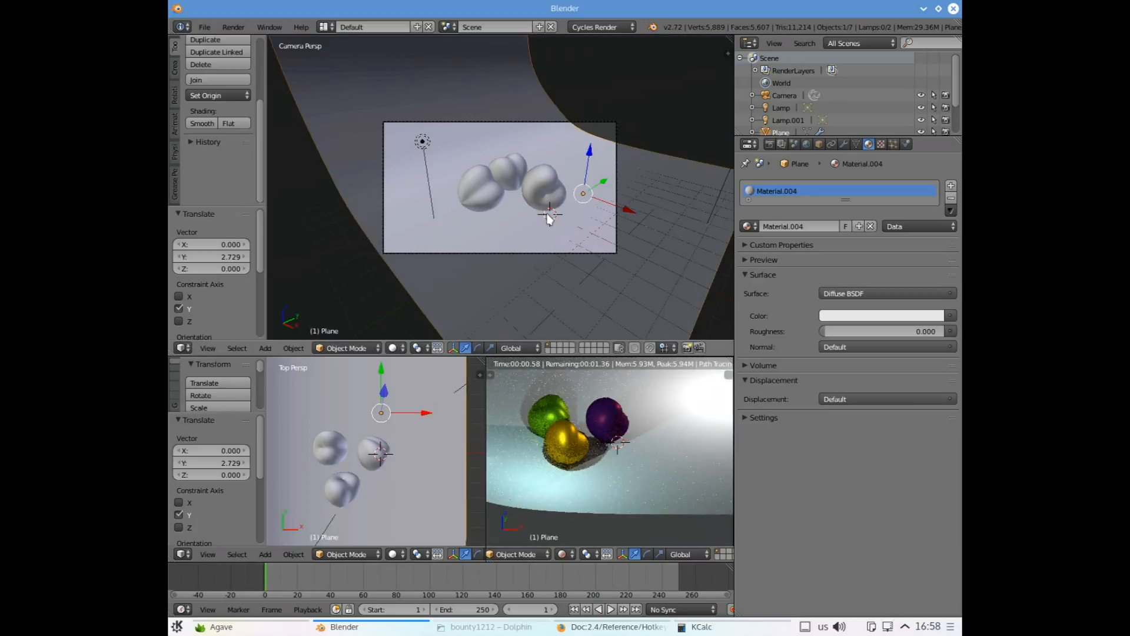
# Stretch the backdrop plane along the Y axis by a factor of about 1.684
pyautogui.press('s')
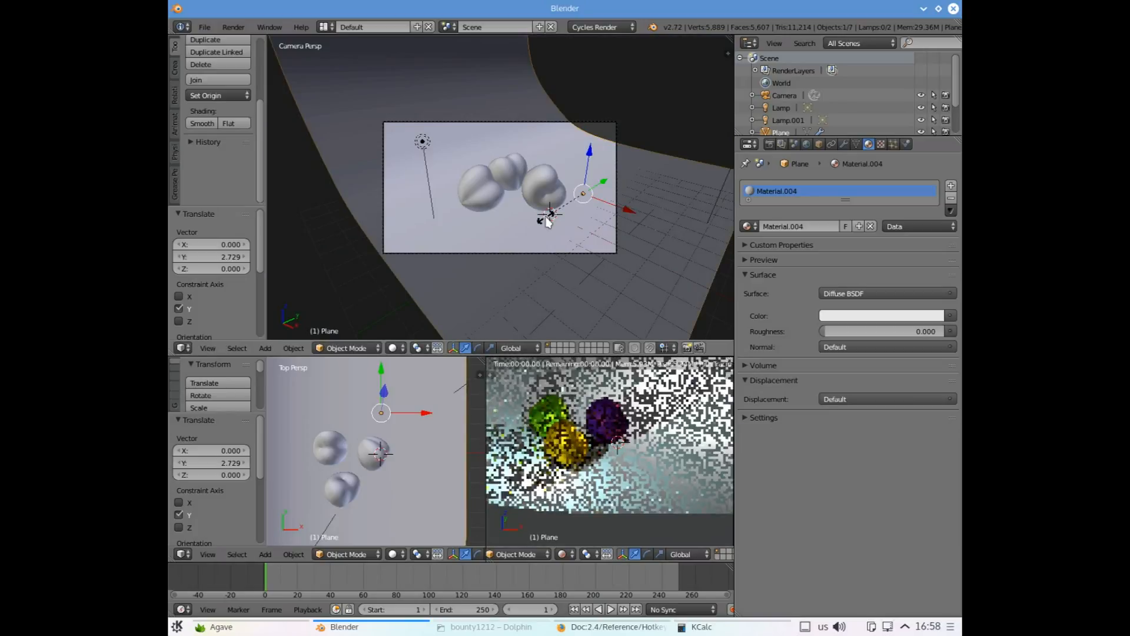
pyautogui.press('y')
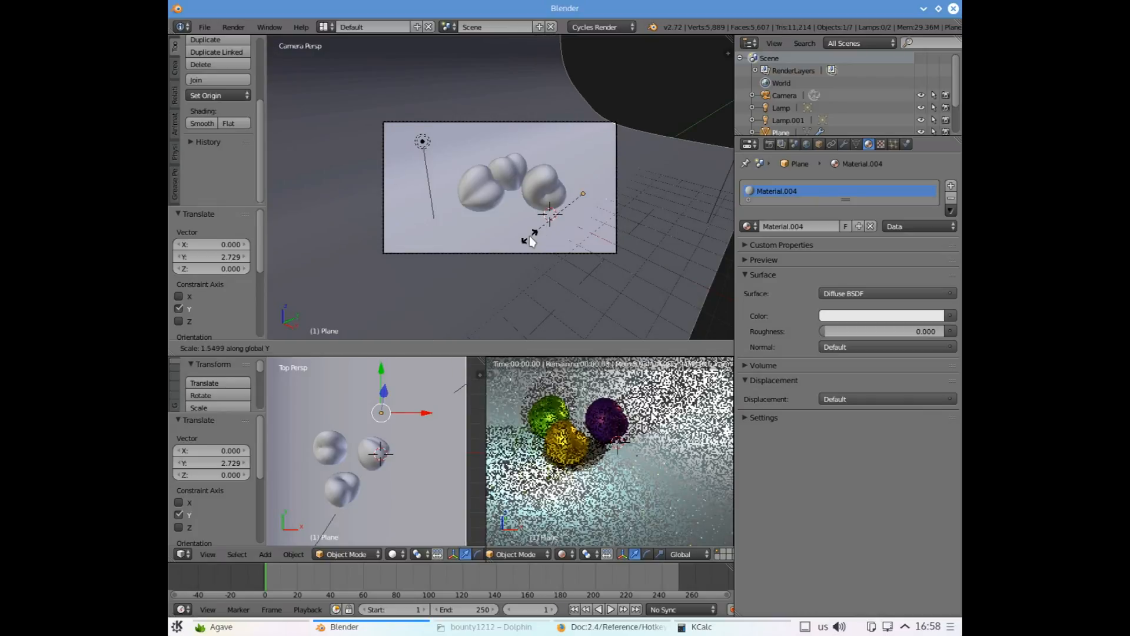
pyautogui.click(528, 241)
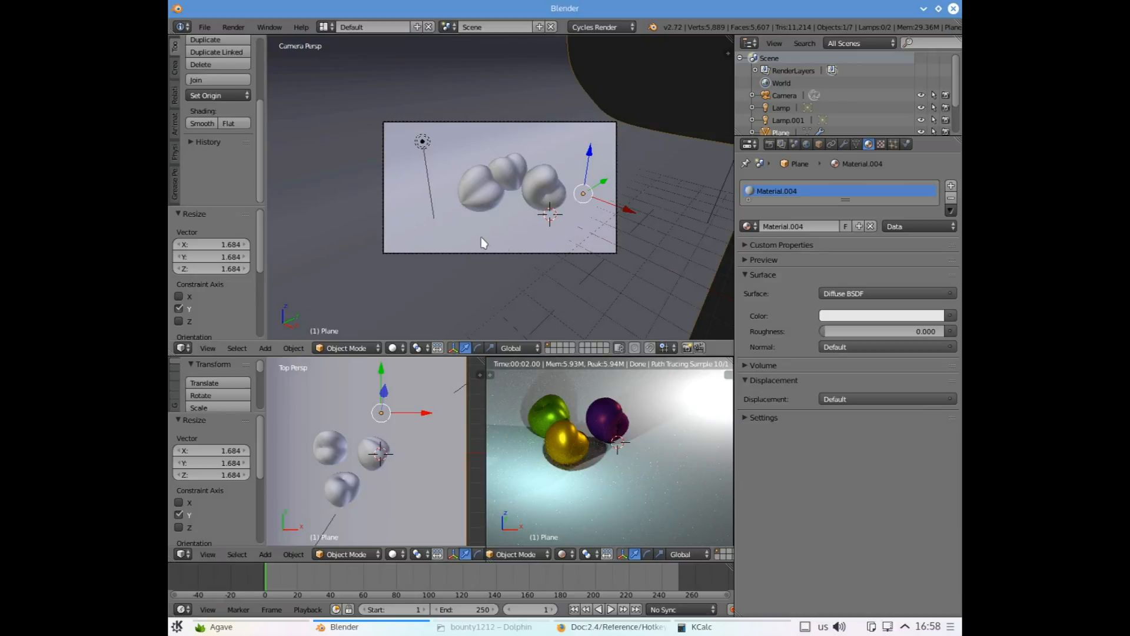
# Leave the camera view and raise the white lamp about 3.07 and the pale blue lamp about 4.58 along Z
pyautogui.scroll(-2, 483, 243)
pyautogui.press('KP_0')
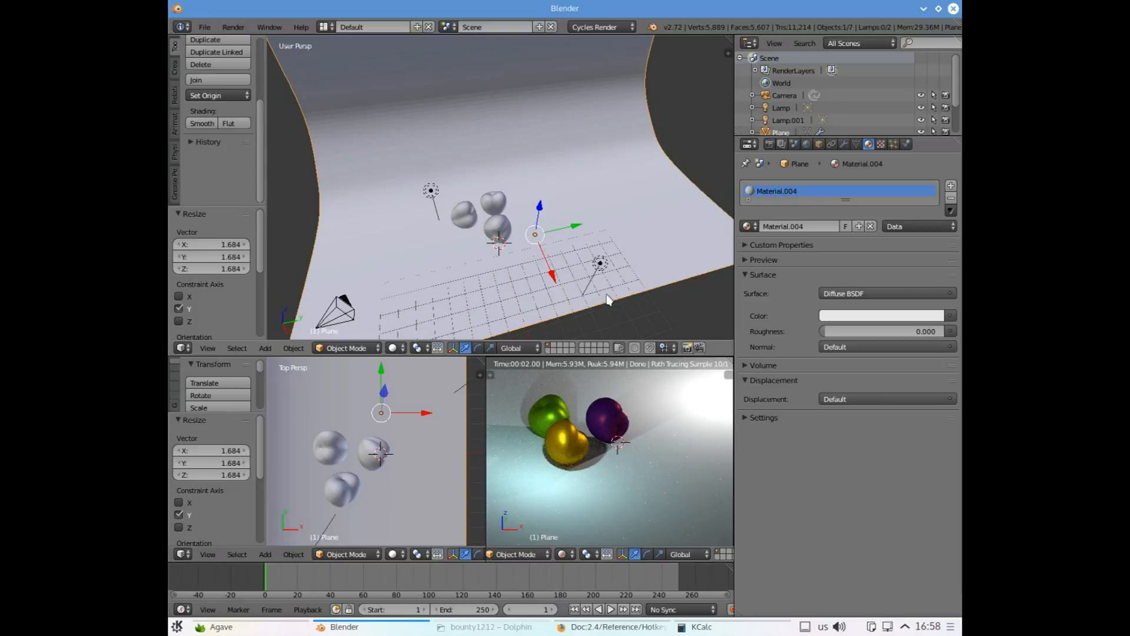
pyautogui.rightClick(600, 265)
pyautogui.moveTo(612, 242); pyautogui.dragTo(633, 206)
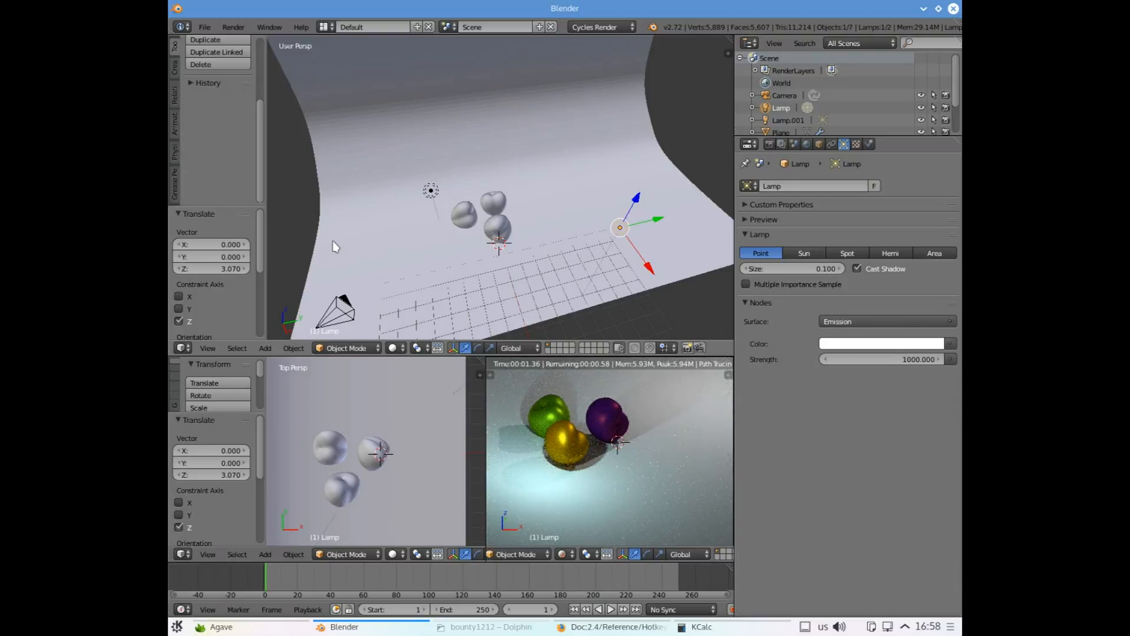
pyautogui.rightClick(431, 192)
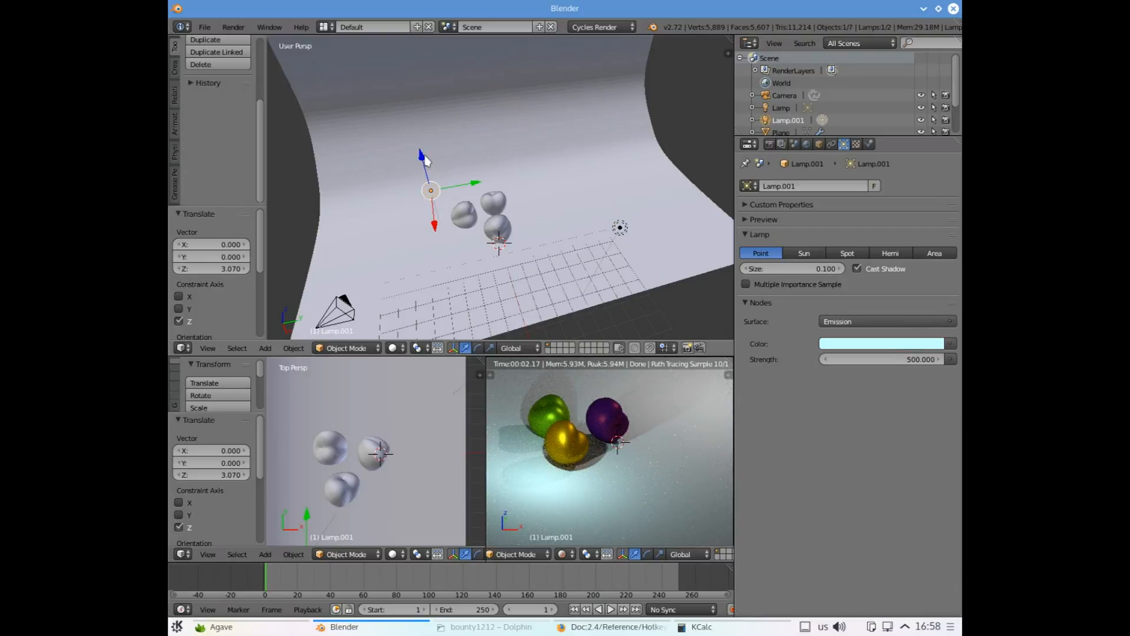
pyautogui.moveTo(424, 158); pyautogui.dragTo(408, 99)
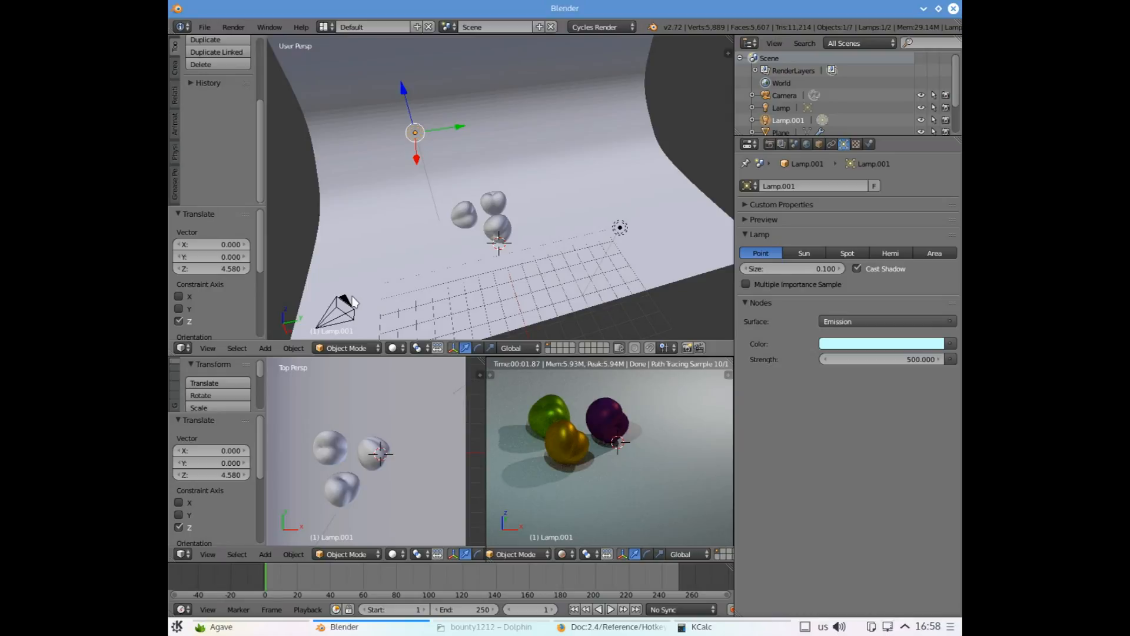
# Add a mesh plane to the scene and raise it about 6.612 along Z above the spheres
pyautogui.hotkey('shift', 'a')
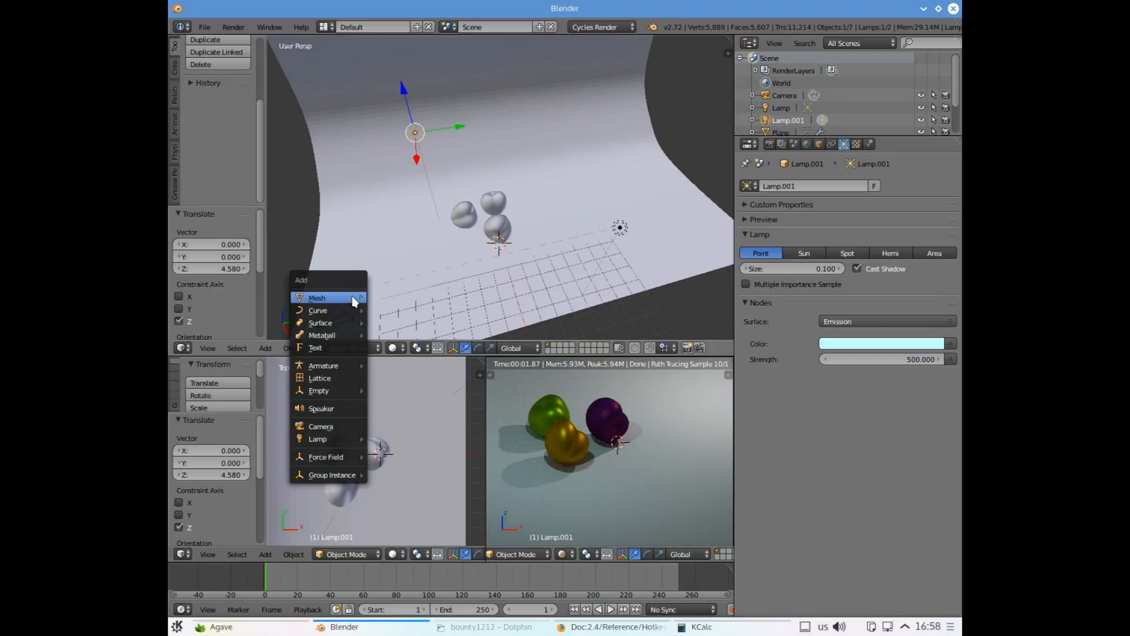
pyautogui.moveTo(361, 296)
pyautogui.click(431, 296)
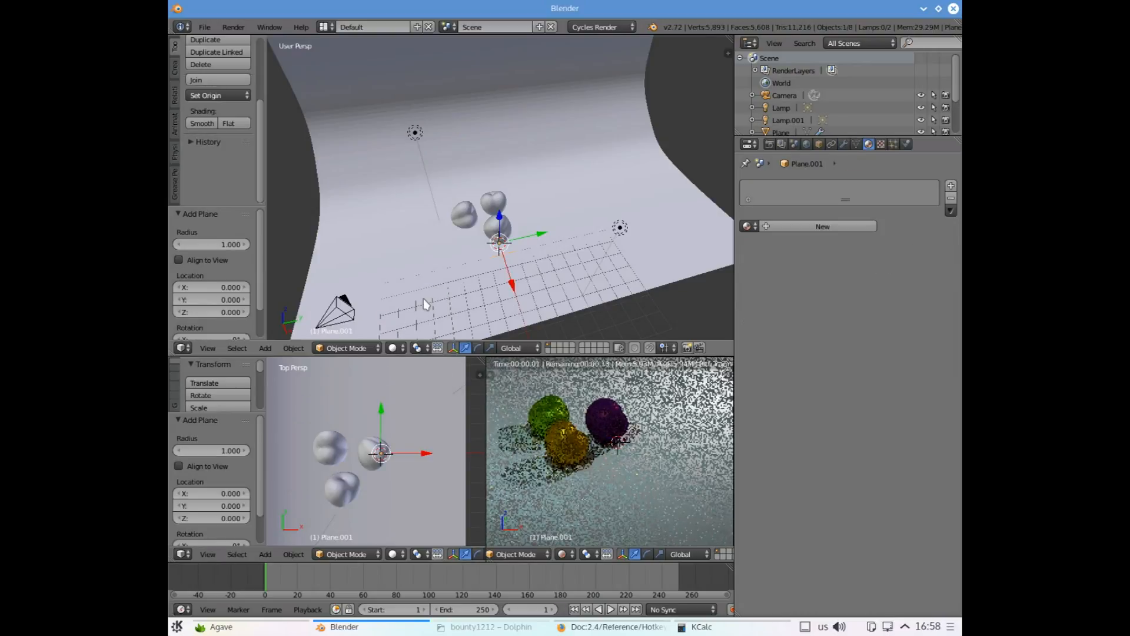
pyautogui.moveTo(499, 224); pyautogui.dragTo(488, 152)
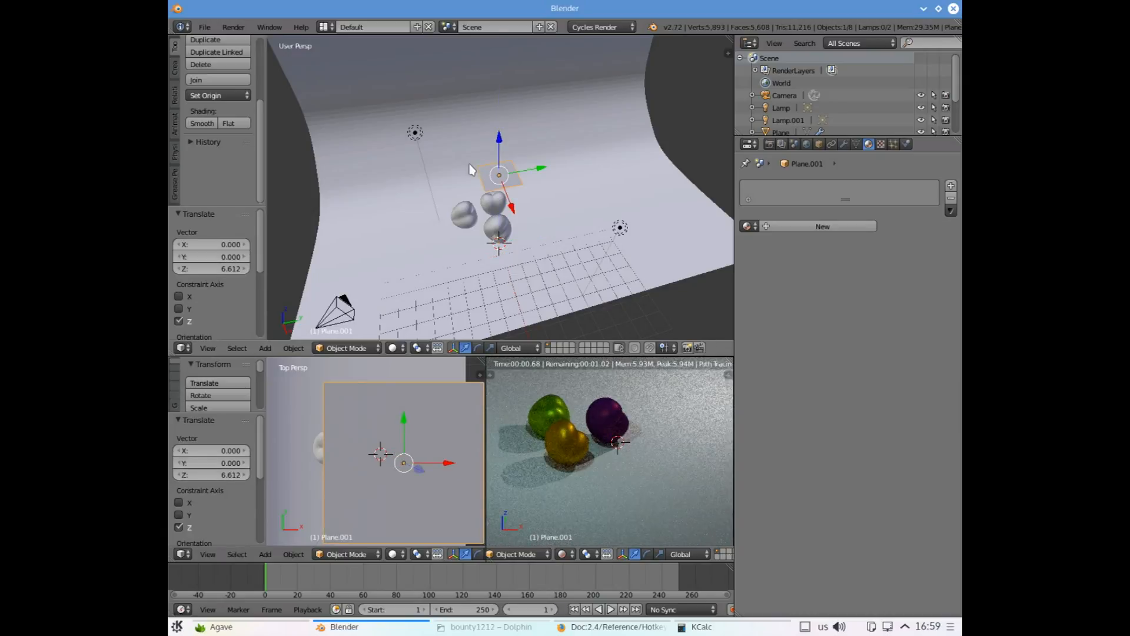
# Scale the new overhead plane by about 4.794 and raise it about 2.727 further along Z
pyautogui.press('s')
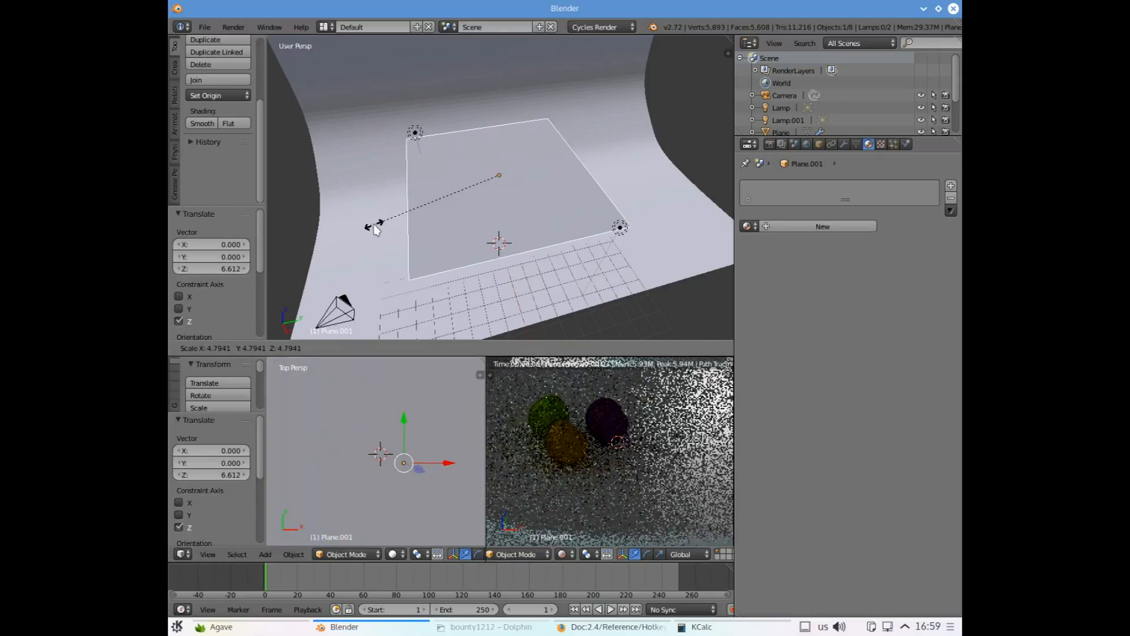
pyautogui.click(377, 230)
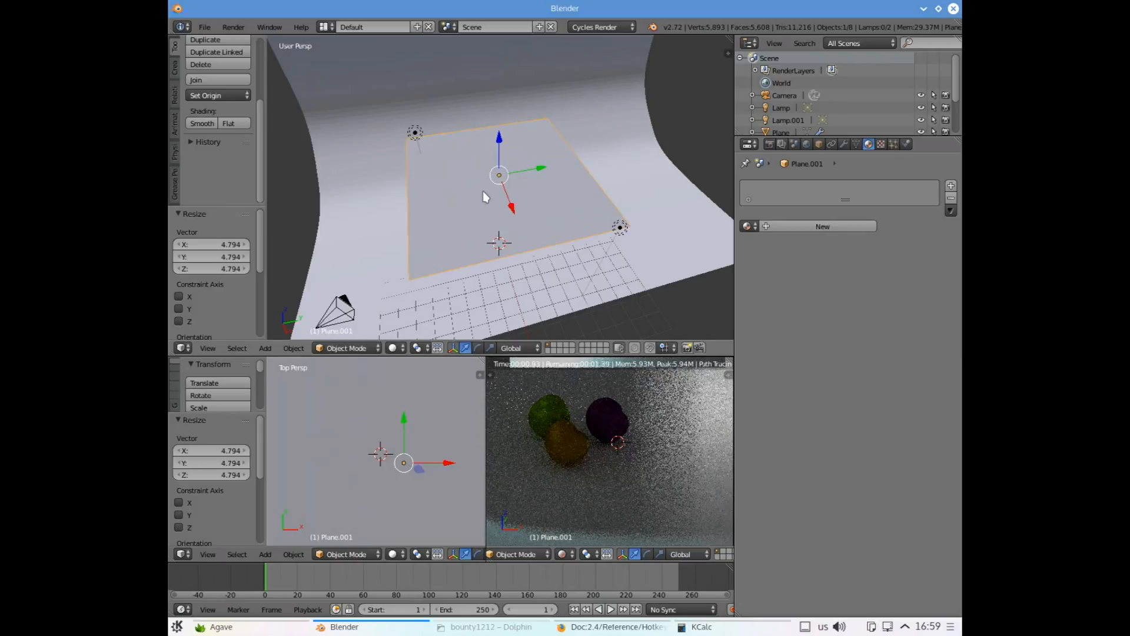
pyautogui.moveTo(500, 140); pyautogui.dragTo(499, 93)
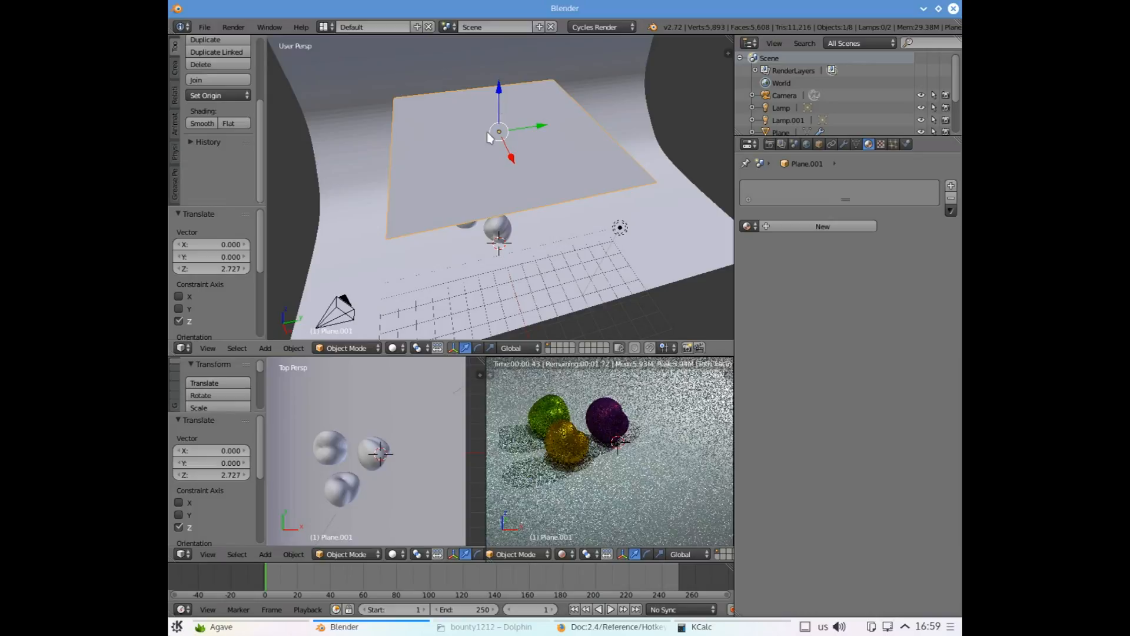
# Give the overhead plane a new Emission material with strength 5 and raise the plane about 0.231 along Z
pyautogui.click(809, 227)
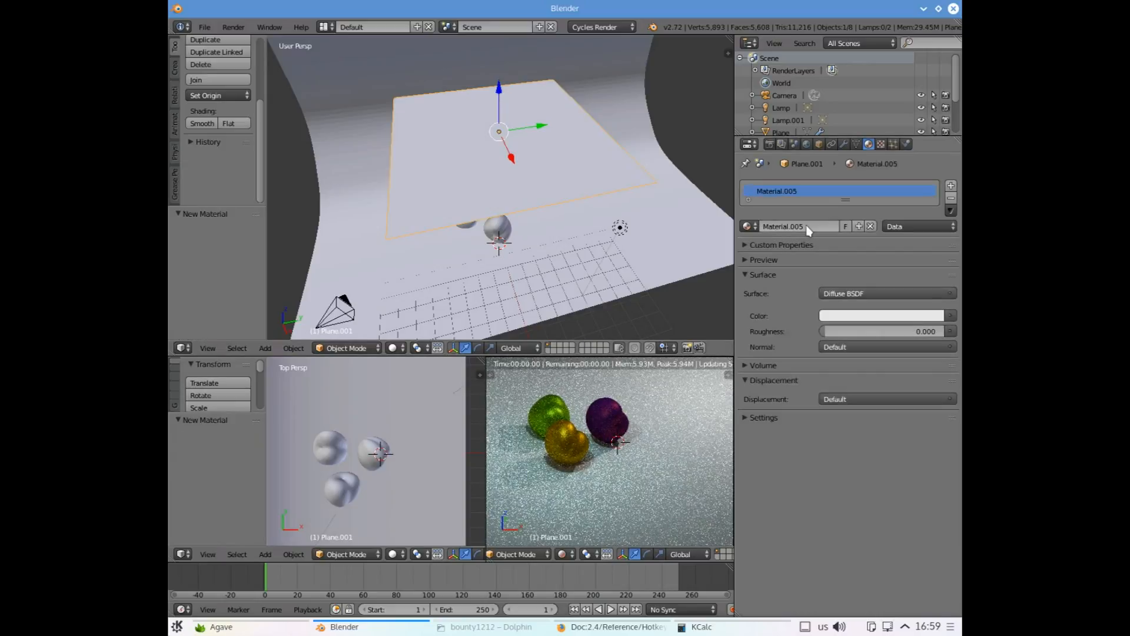
pyautogui.click(846, 294)
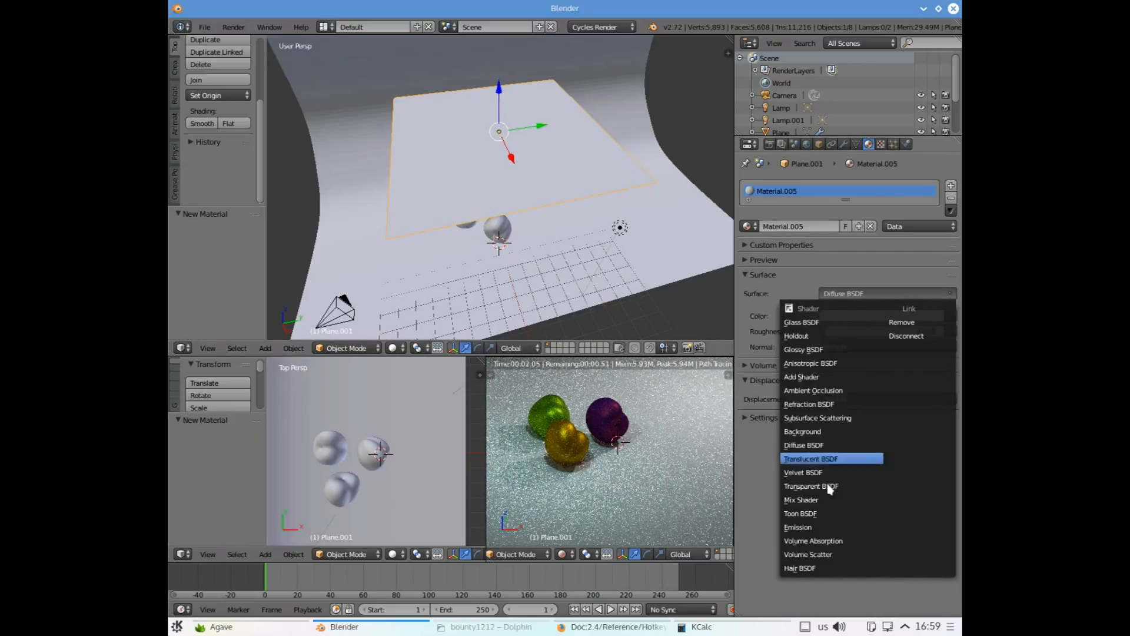
pyautogui.click(806, 526)
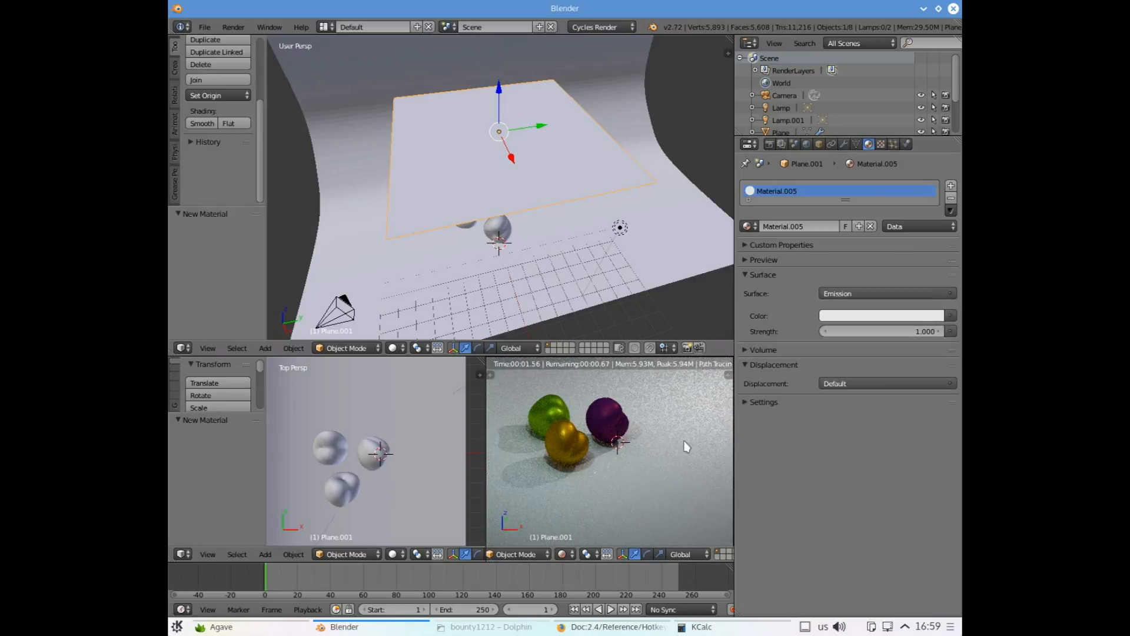
pyautogui.click(924, 333)
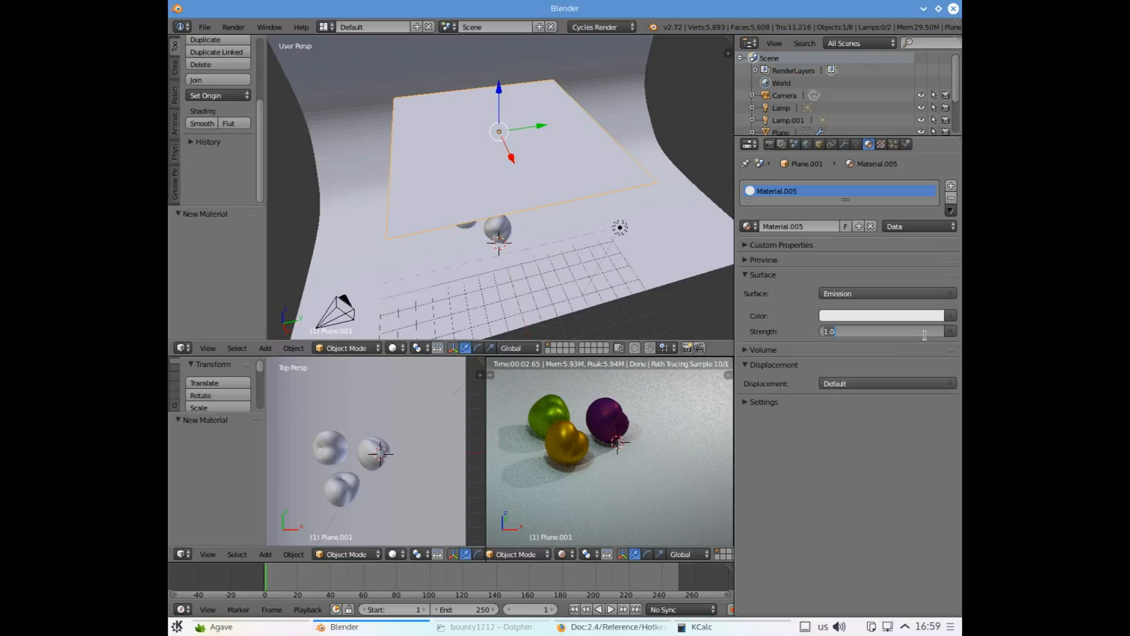
pyautogui.write('5')
pyautogui.press('Return')
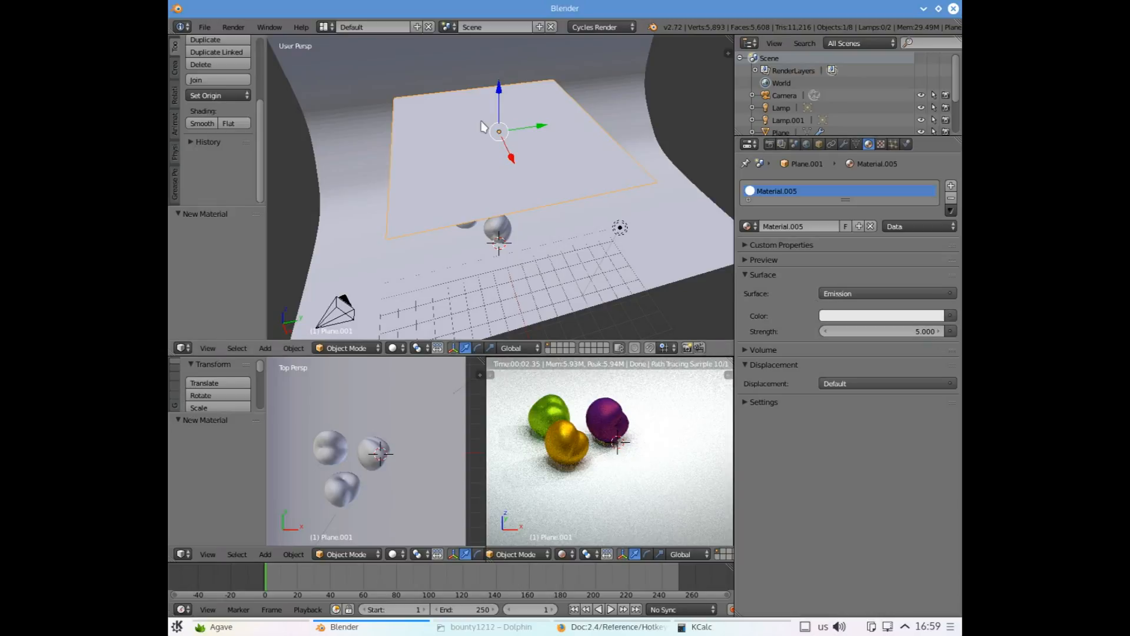
pyautogui.moveTo(497, 112); pyautogui.dragTo(505, 91)
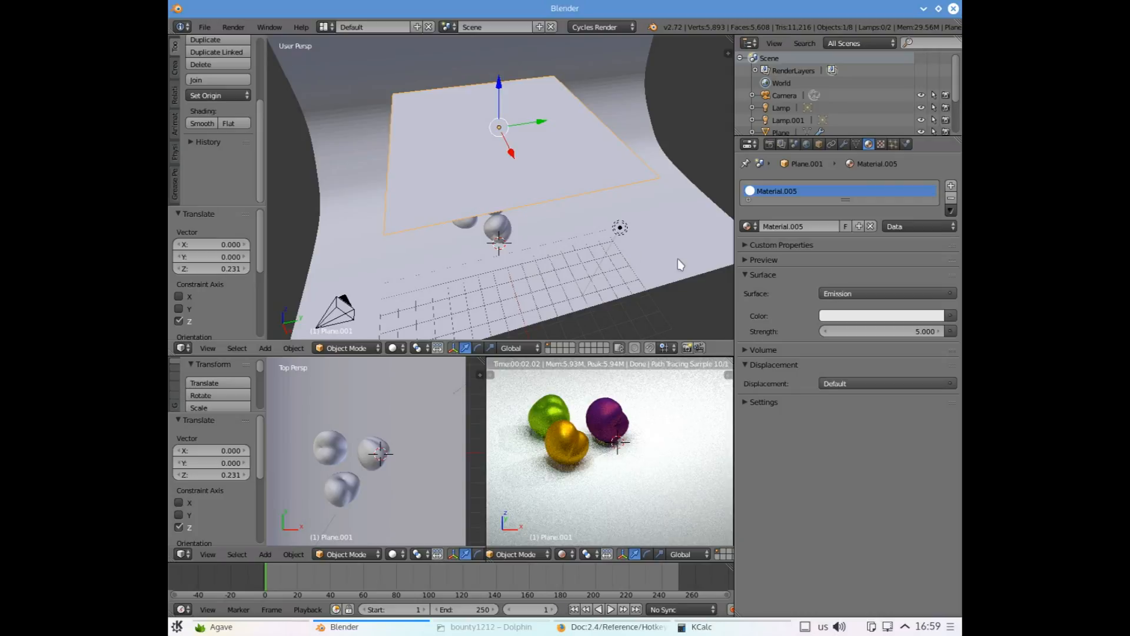
# Tint the overhead plane's emission colour pale turquoise-green and render the frame
pyautogui.click(883, 316)
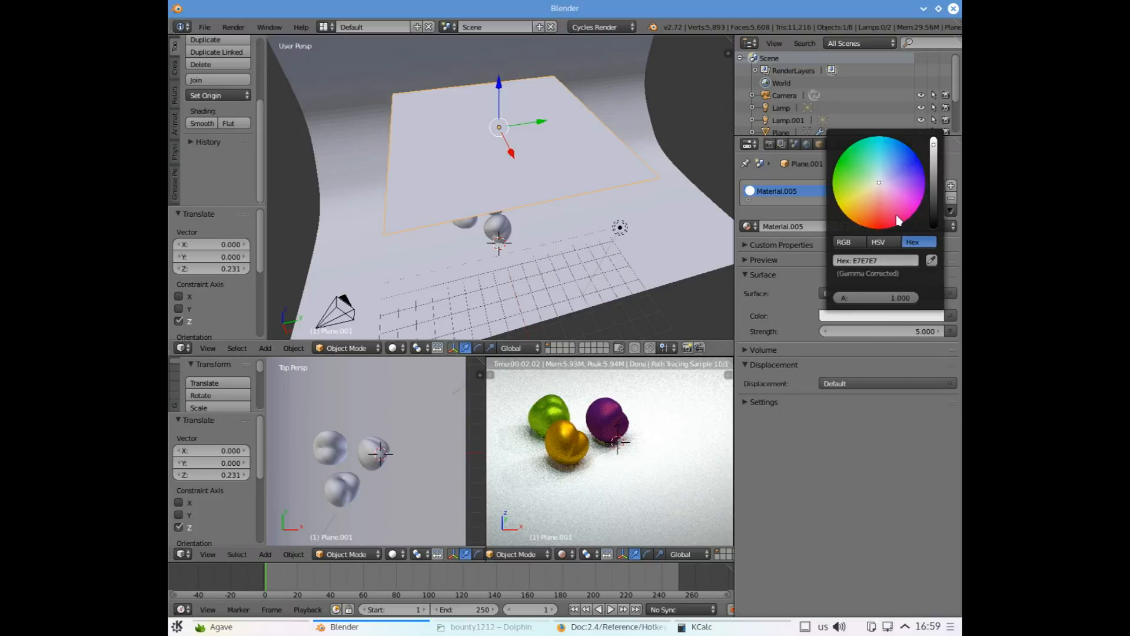
pyautogui.click(878, 174)
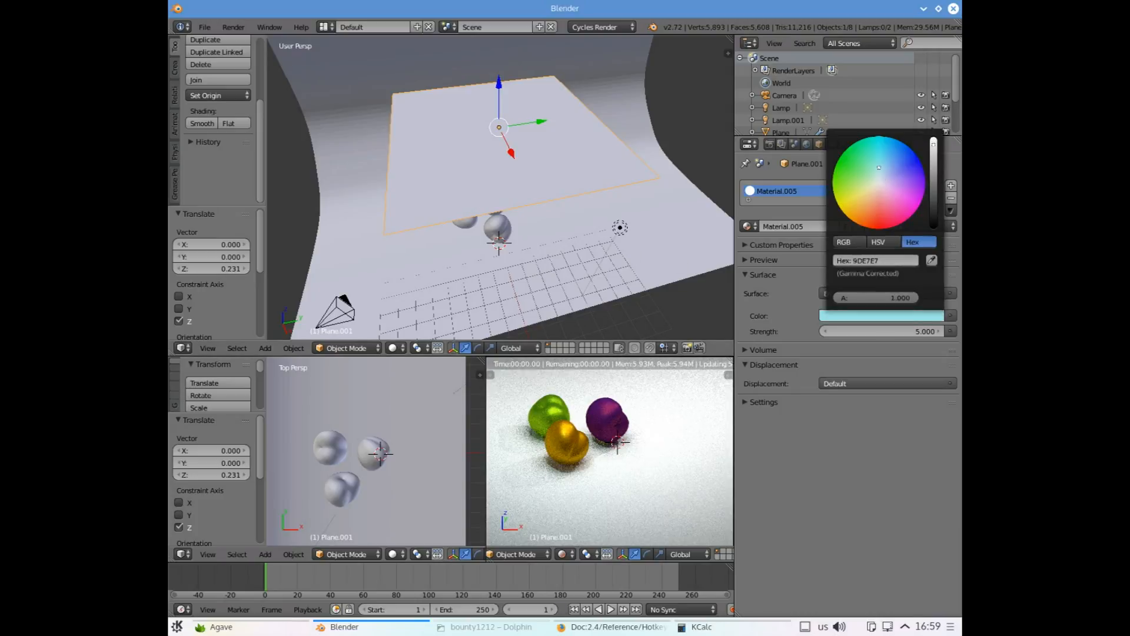
pyautogui.click(896, 317)
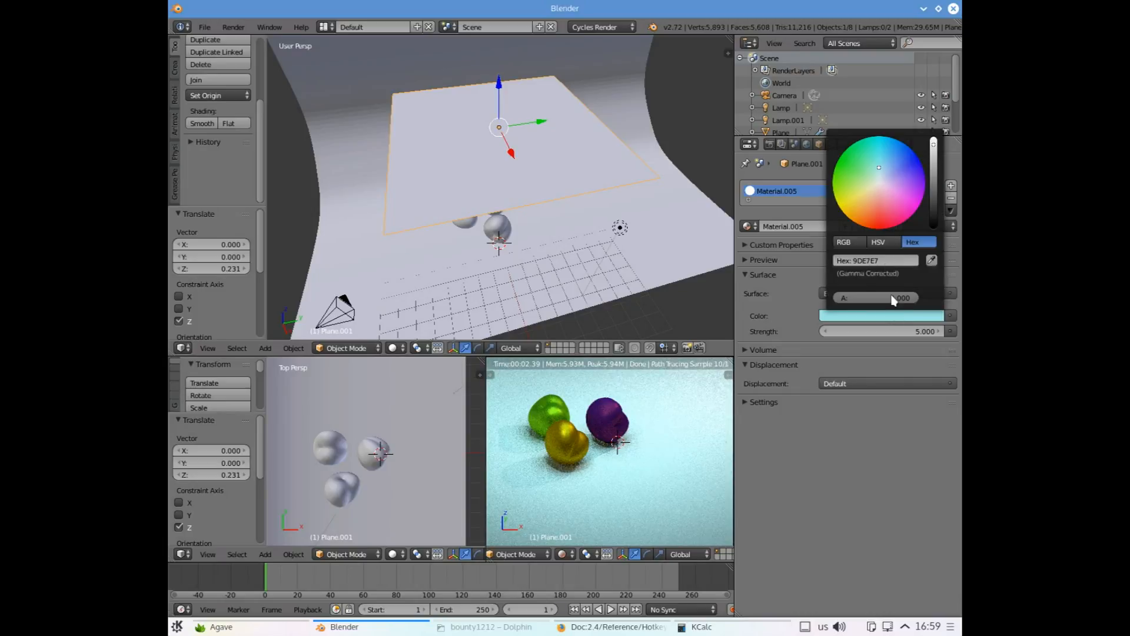
pyautogui.click(872, 170)
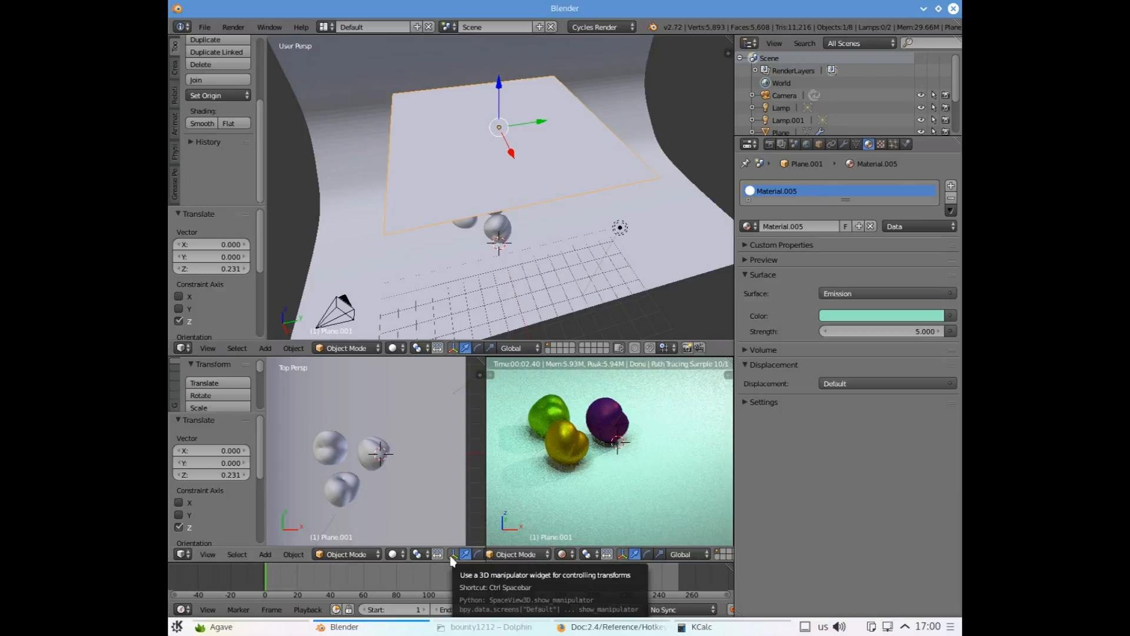
pyautogui.press('F12')
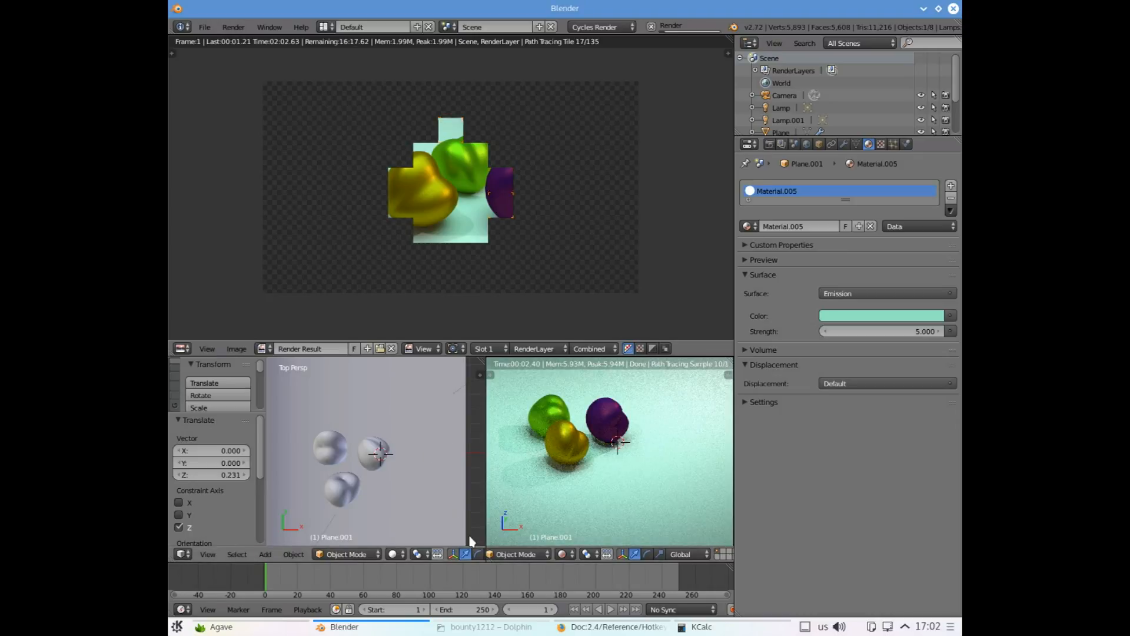
# Change the rendered preview viewport to a Node Editor and select the green sphere to load its material nodes
pyautogui.scroll(3, 500, 542)
pyautogui.scroll(3, 504, 556)
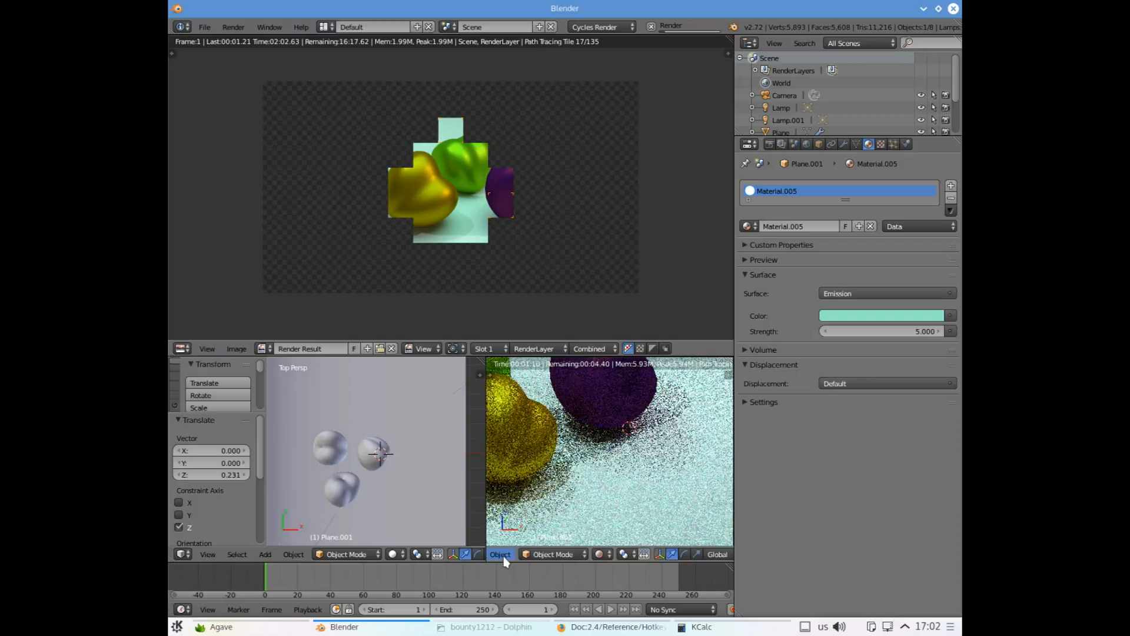
pyautogui.scroll(-2, 504, 559)
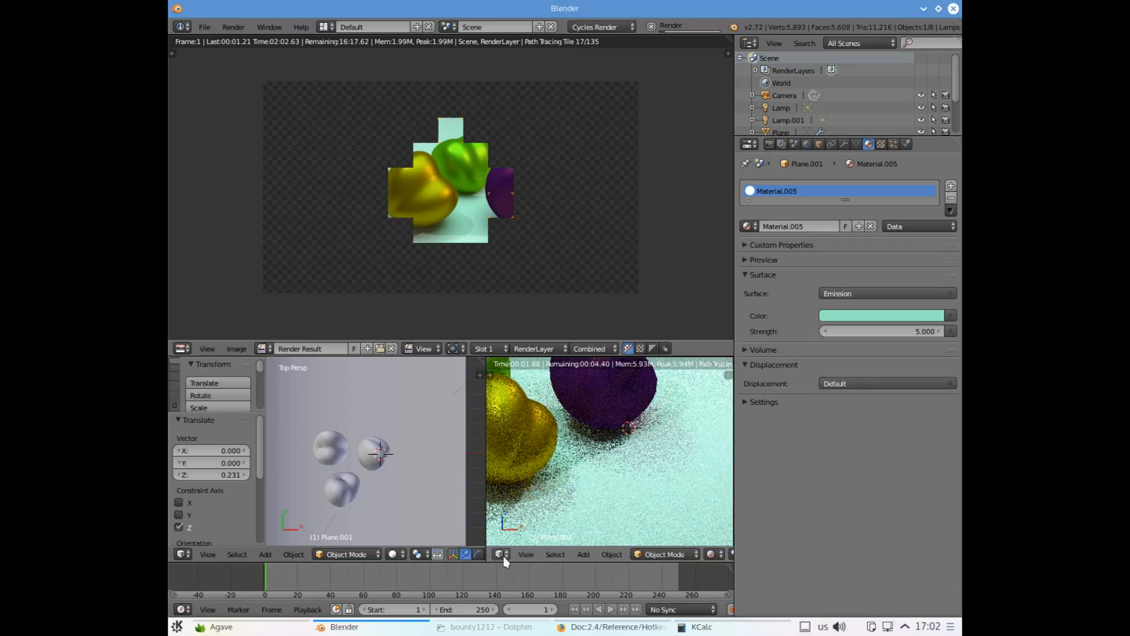
pyautogui.click(500, 554)
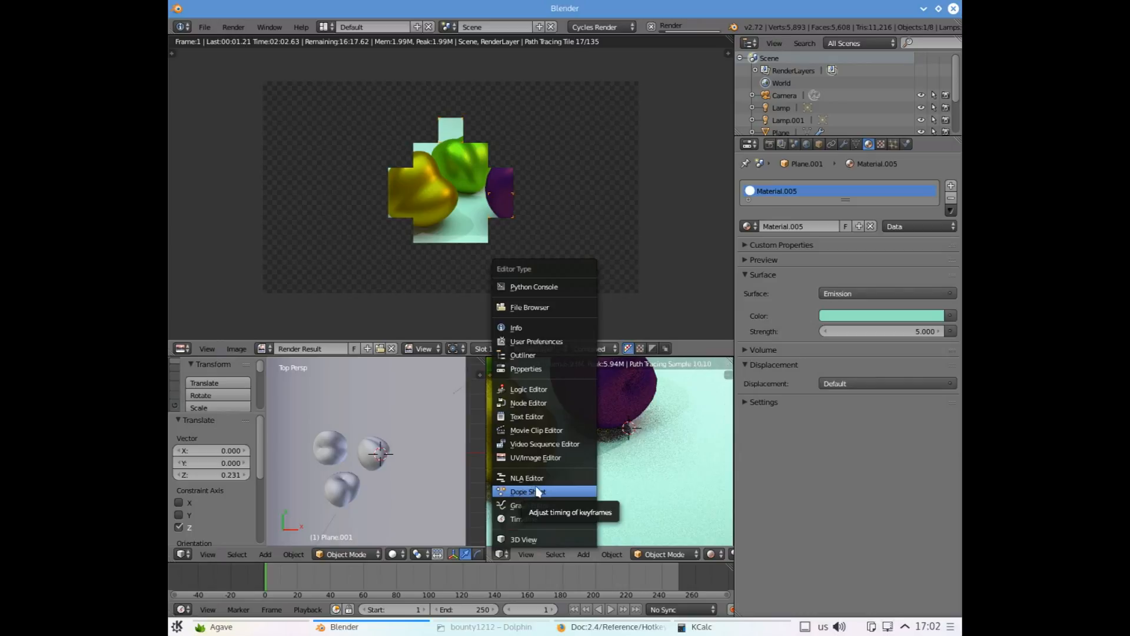
pyautogui.click(538, 405)
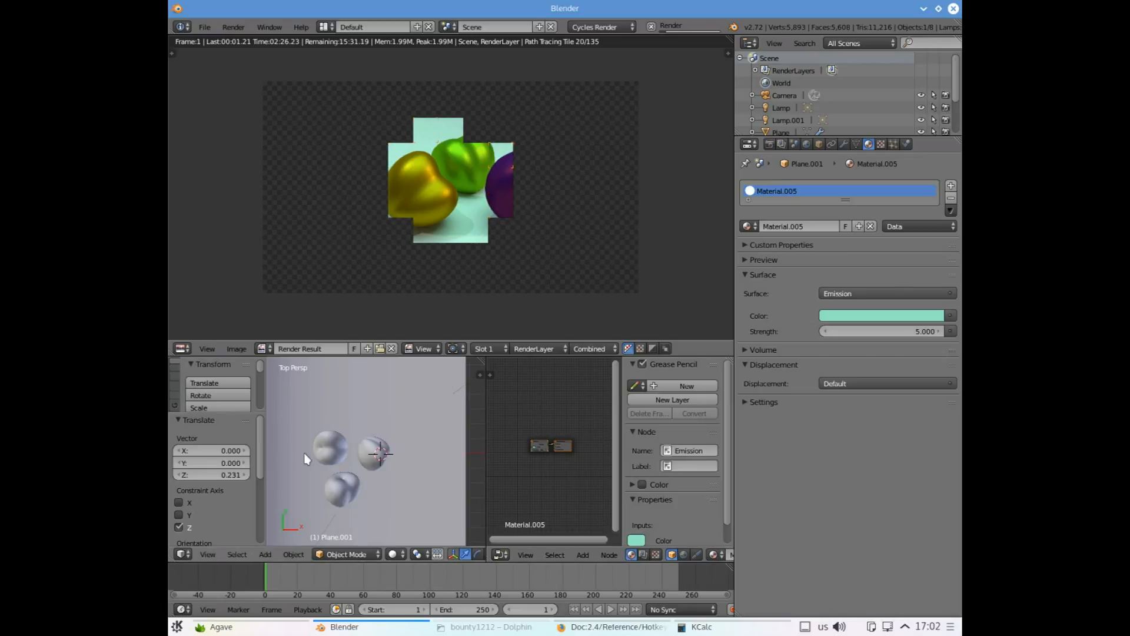
pyautogui.rightClick(324, 460)
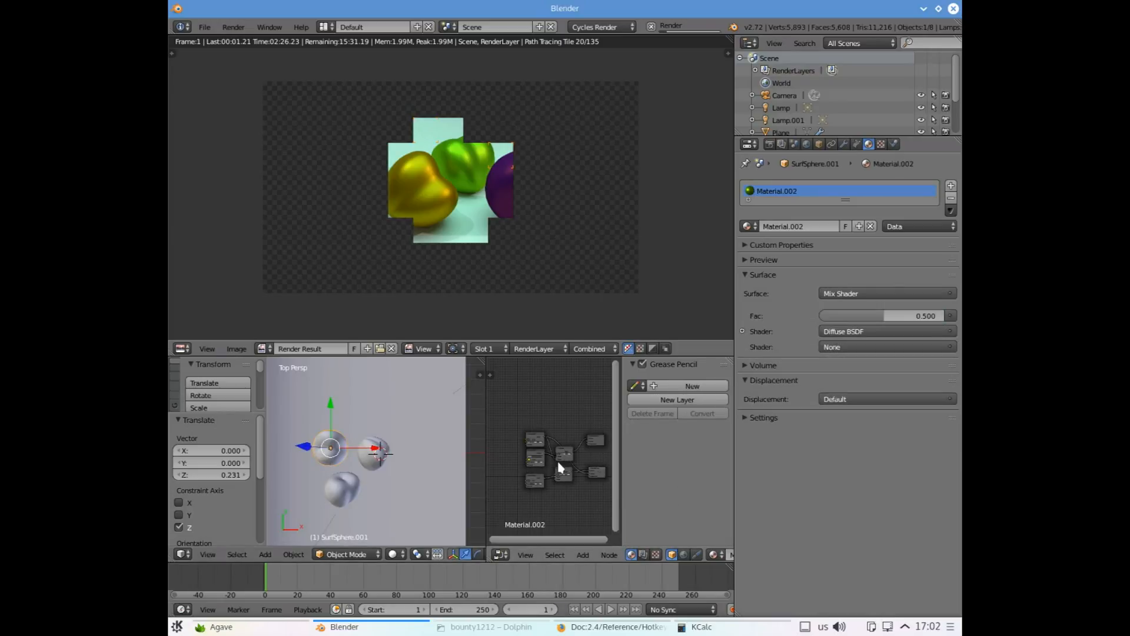
# Add a Math converter node to the green sphere's material, placed above the upper Material Output node
pyautogui.scroll(3, 559, 465)
pyautogui.scroll(-2, 559, 465)
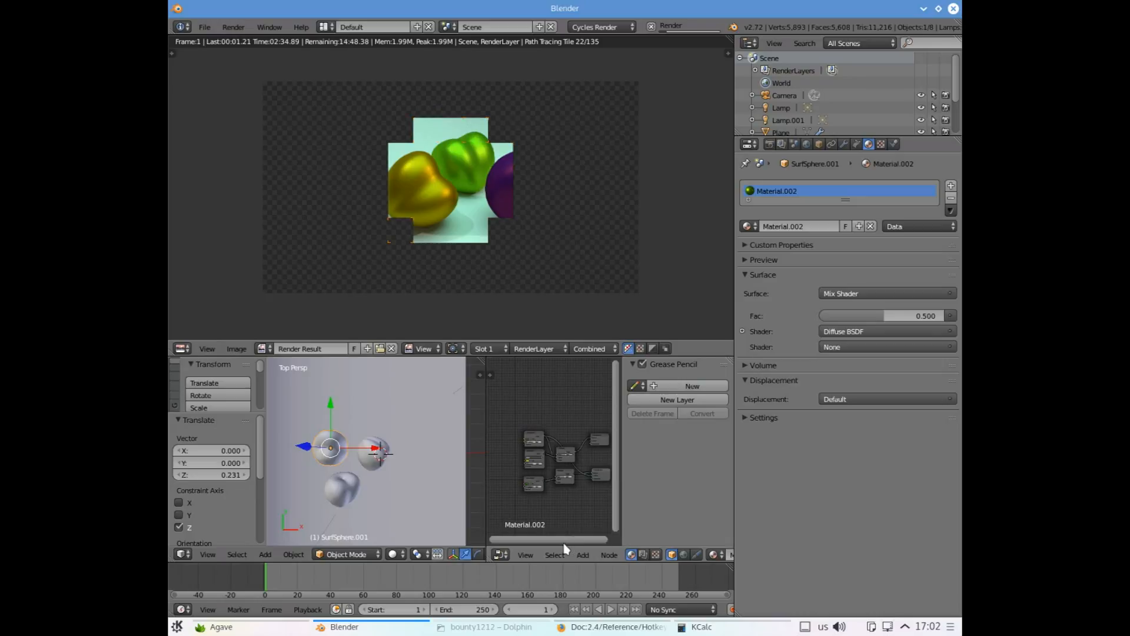
pyautogui.keyDown('ctrl'); pyautogui.hscroll(2, 566, 549); pyautogui.keyUp('ctrl')
pyautogui.scroll(4, 559, 479)
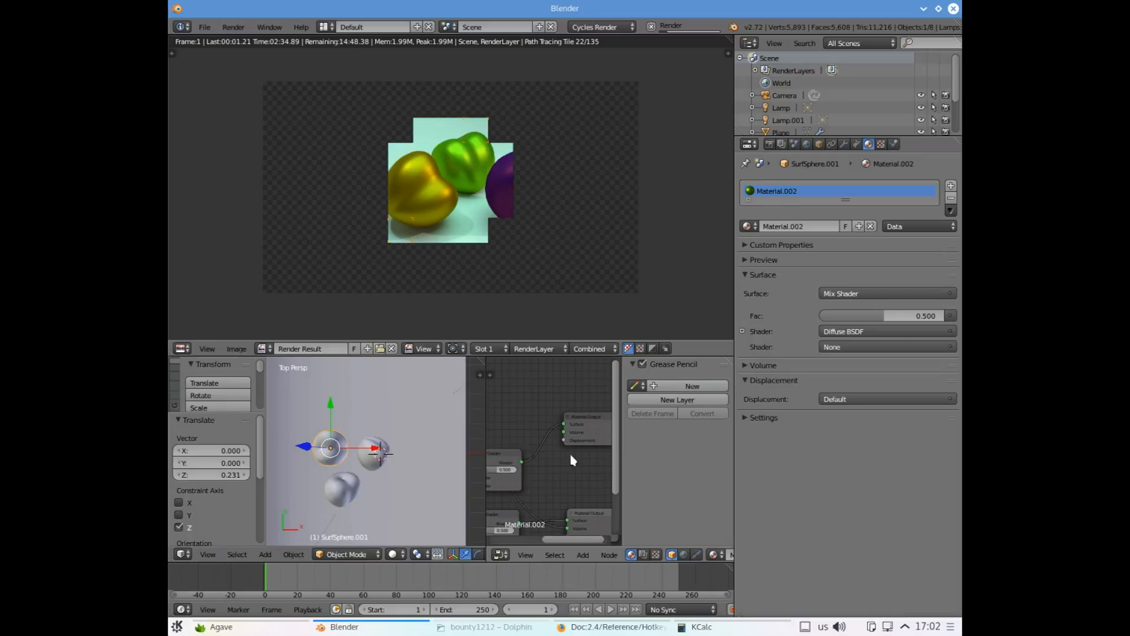
pyautogui.scroll(-4, 593, 449)
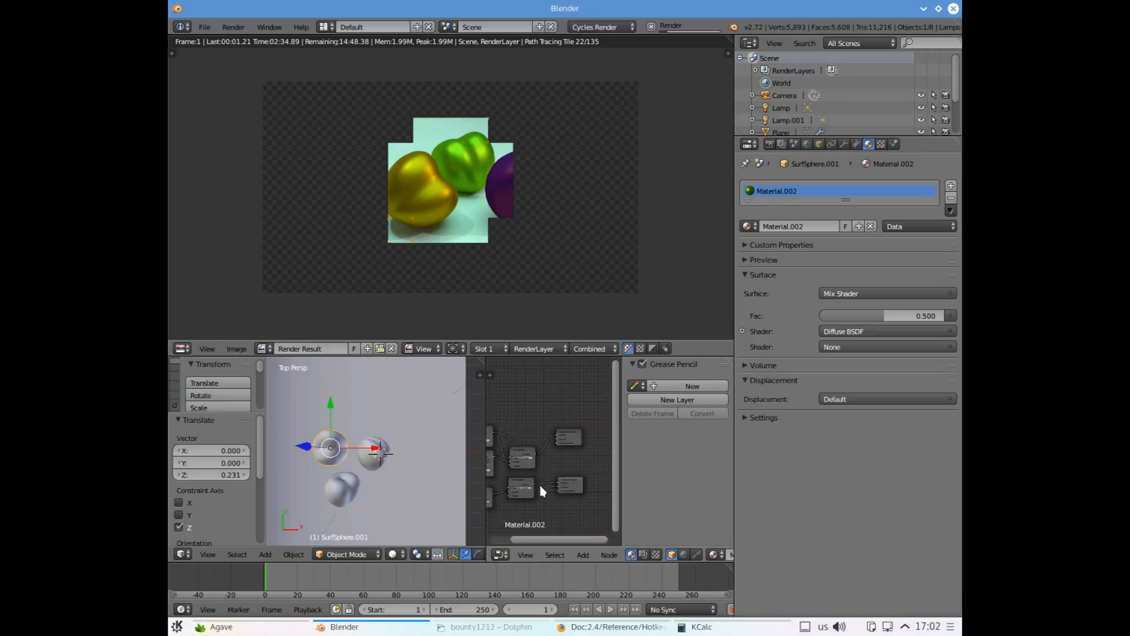
pyautogui.click(584, 557)
pyautogui.moveTo(596, 453)
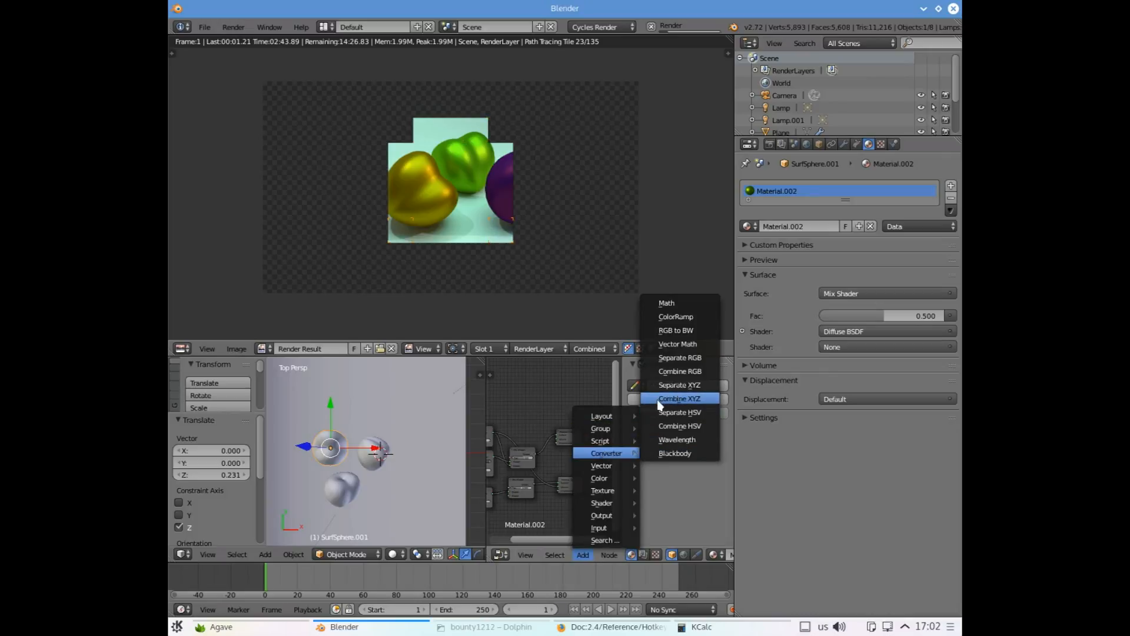
pyautogui.click(680, 310)
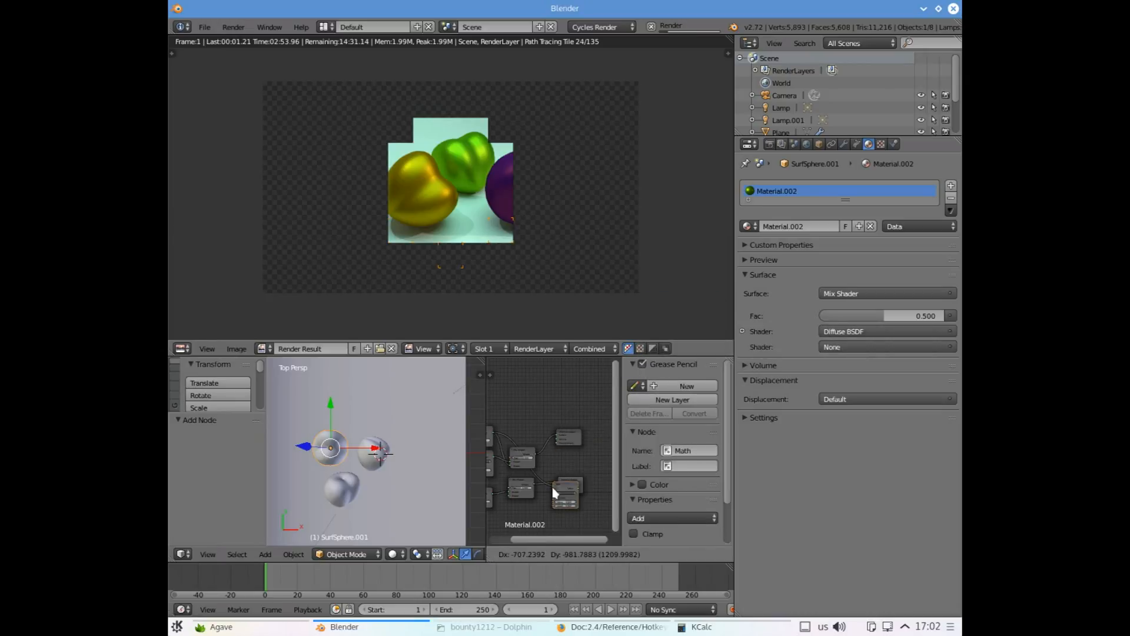
pyautogui.click(563, 398)
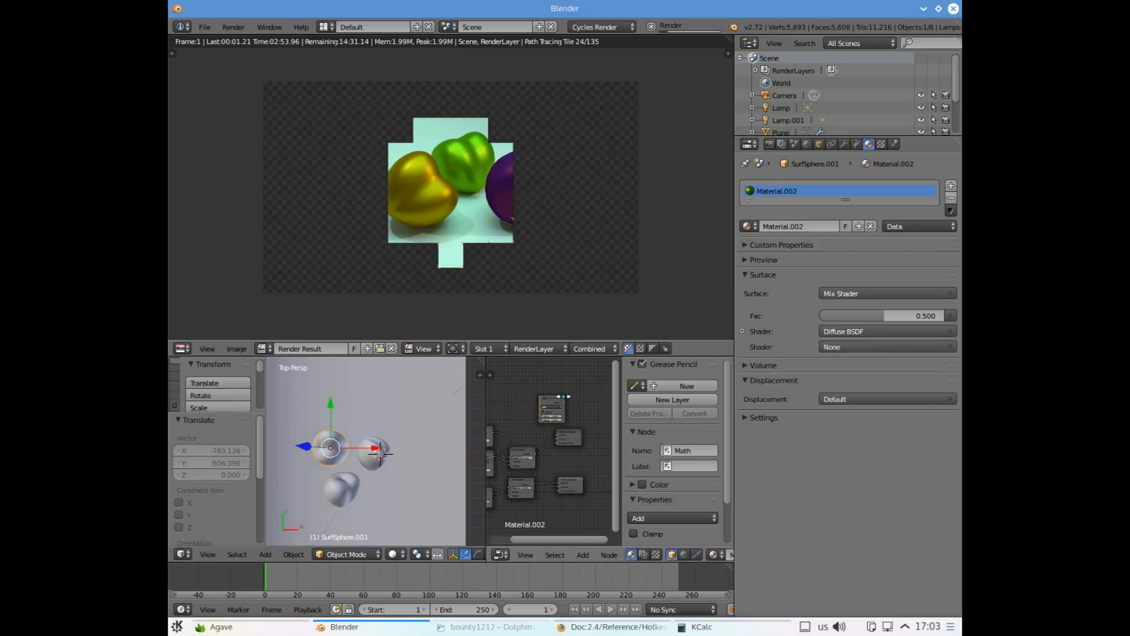
# Shift the Math node slightly down and left, and link its Value output to the upper Material Output's Displacement input
pyautogui.scroll(4, 554, 415)
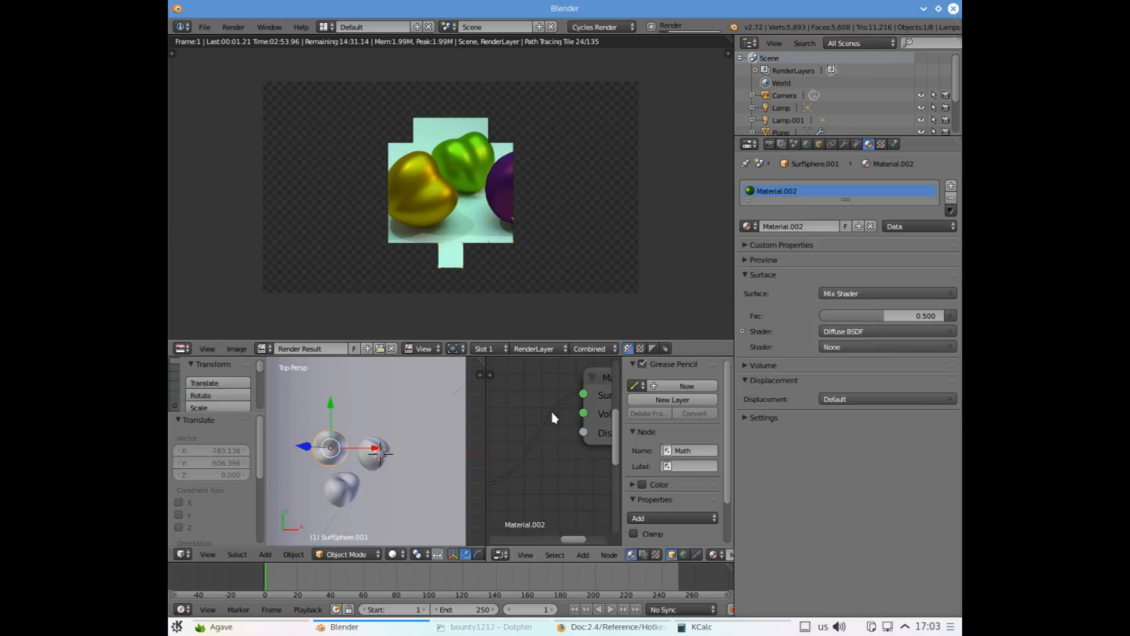
pyautogui.scroll(-2, 550, 419)
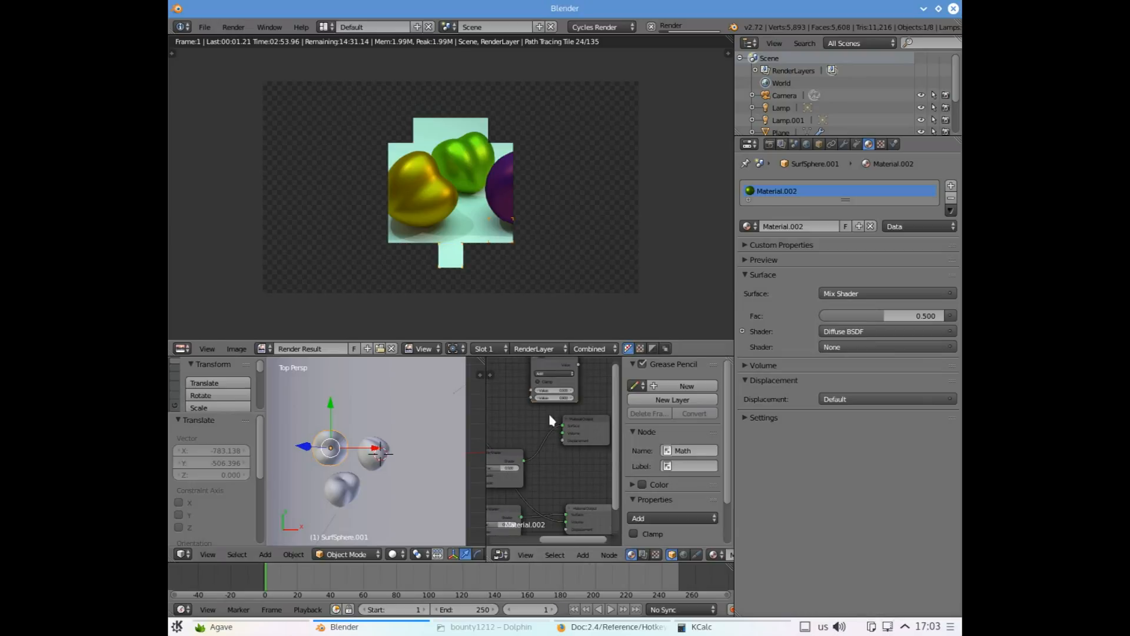
pyautogui.click(539, 369)
pyautogui.moveTo(539, 368); pyautogui.dragTo(513, 386)
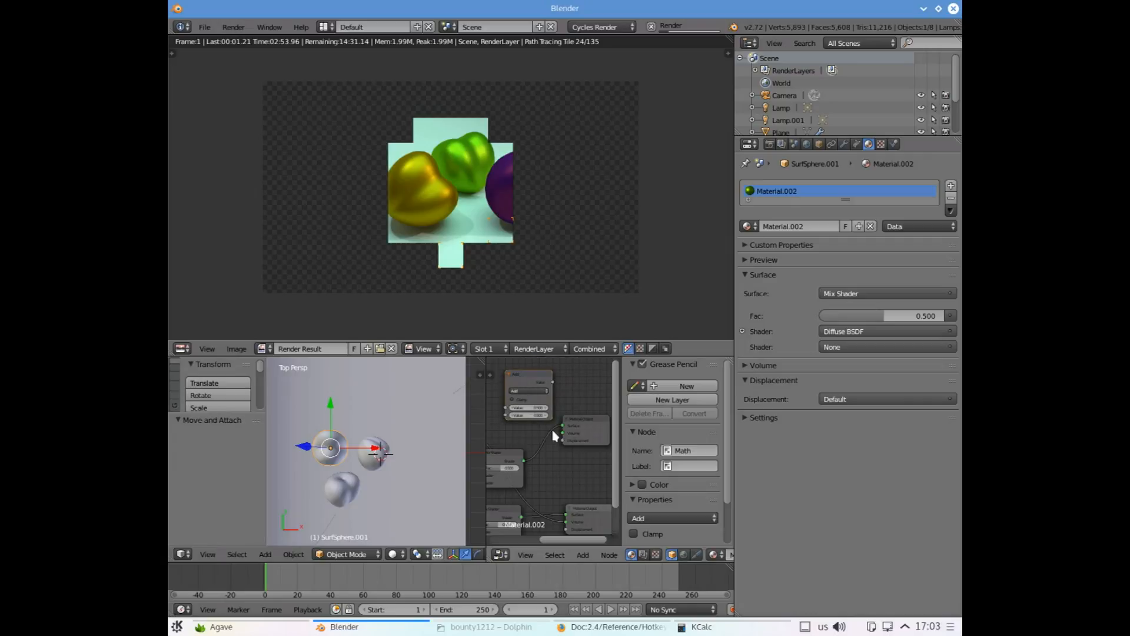
pyautogui.moveTo(553, 382); pyautogui.dragTo(564, 446)
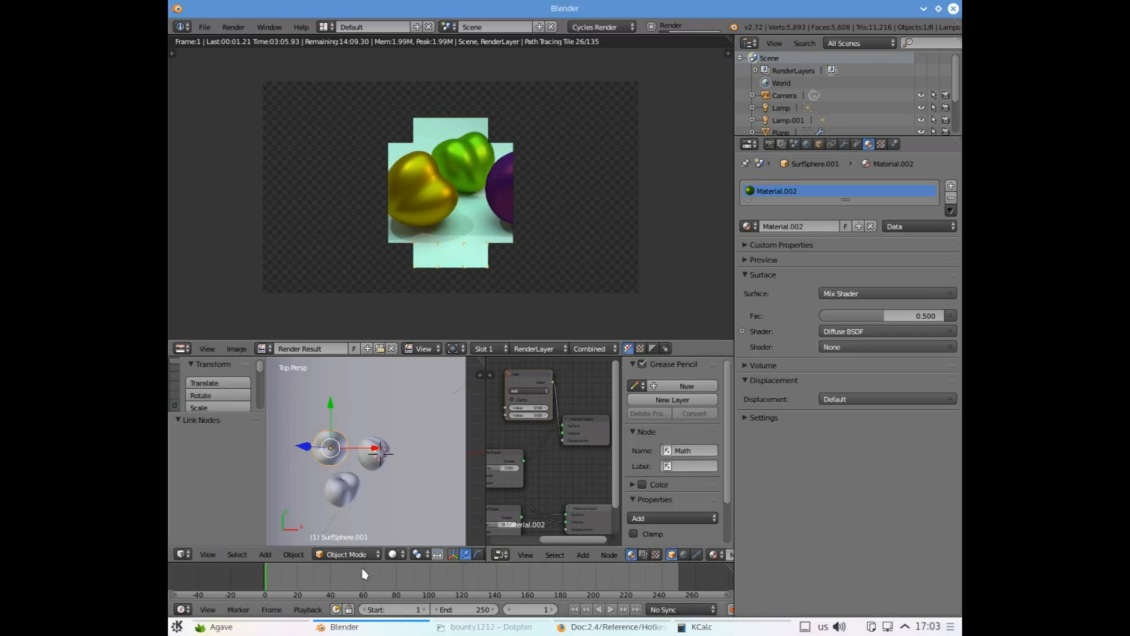
# Switch the top-view viewport to Rendered shading and frame the purple sphere closely
pyautogui.click(395, 554)
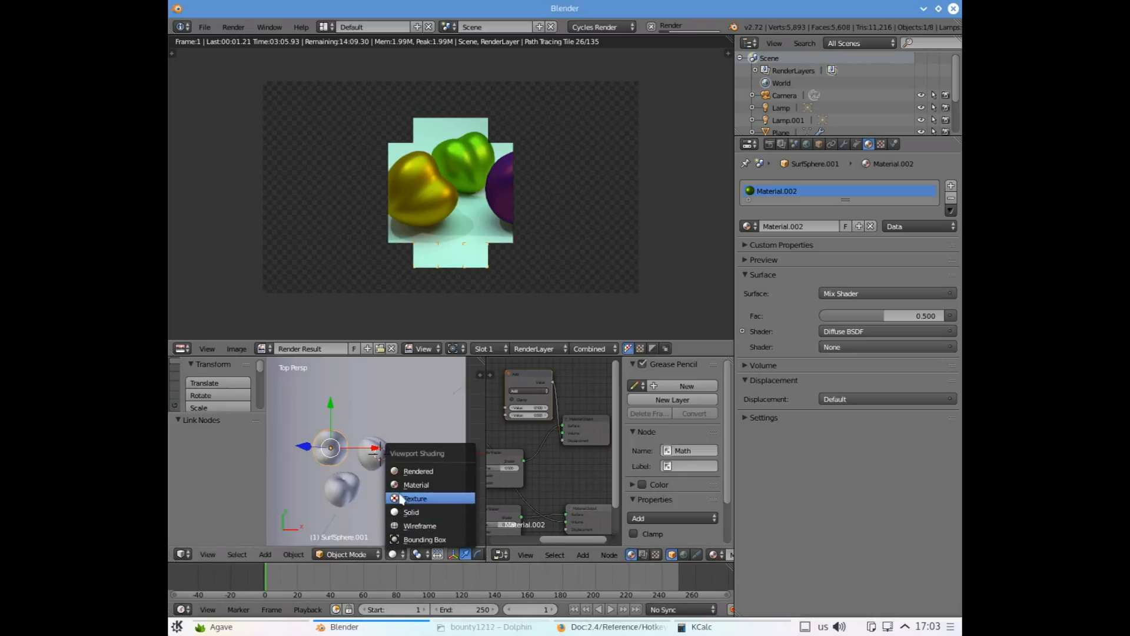
pyautogui.click(411, 472)
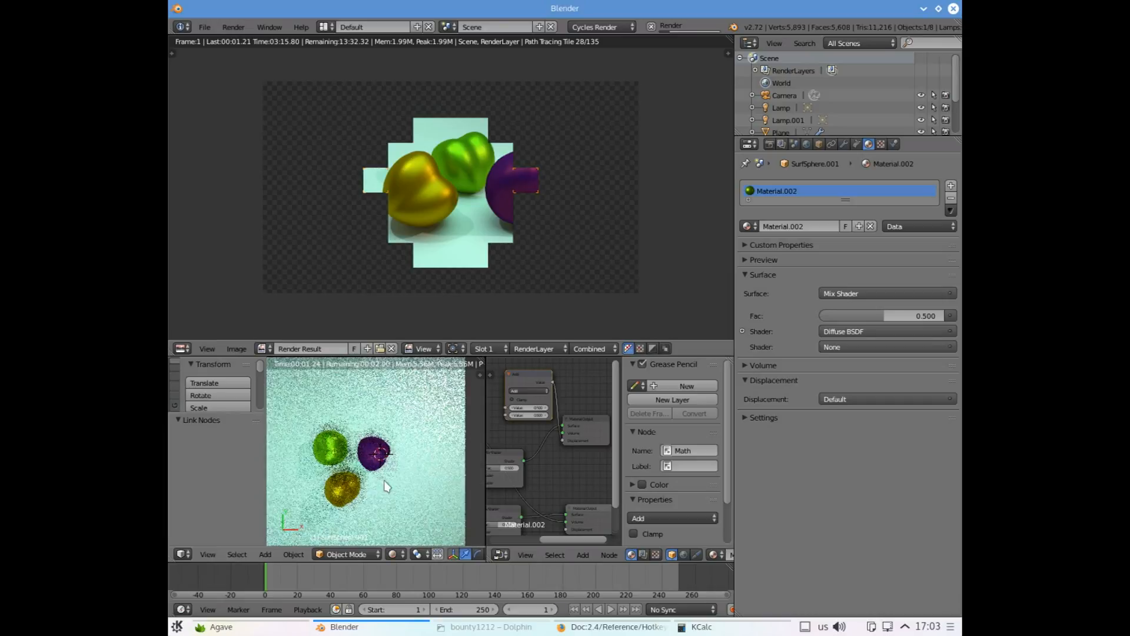
pyautogui.scroll(4, 328, 425)
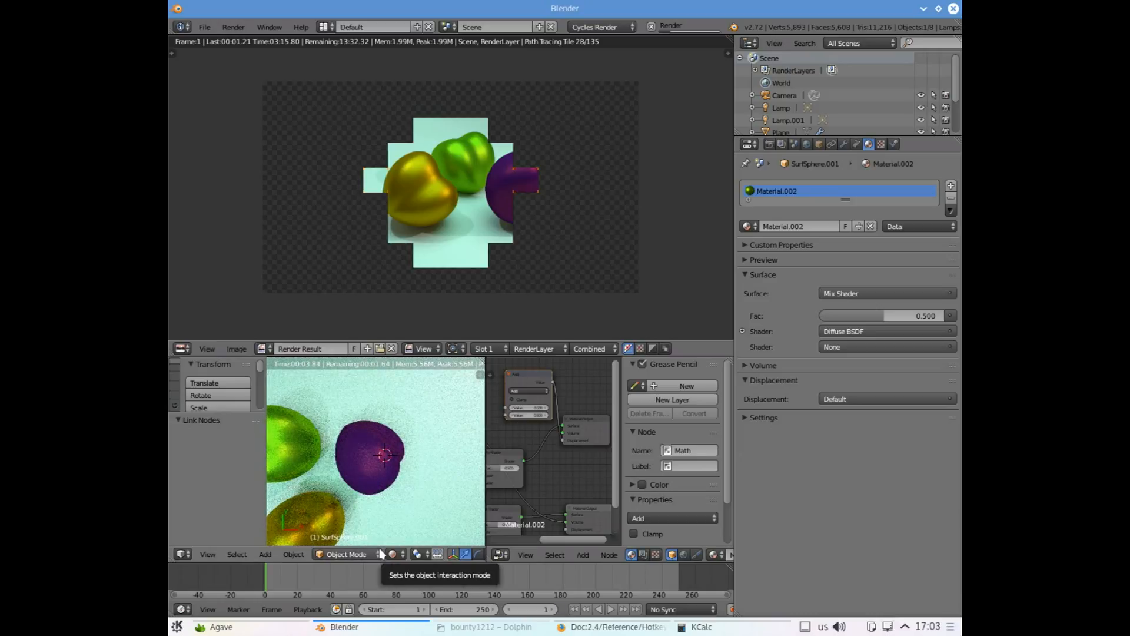
# Try the Round operation on the Math node
pyautogui.click(524, 393)
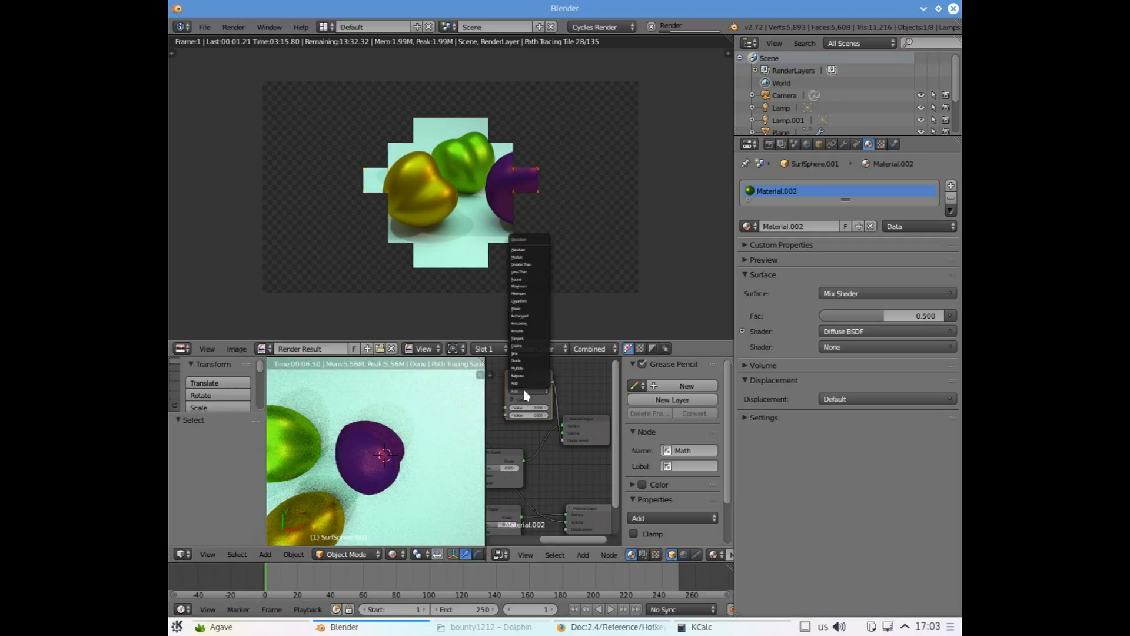
pyautogui.click(518, 279)
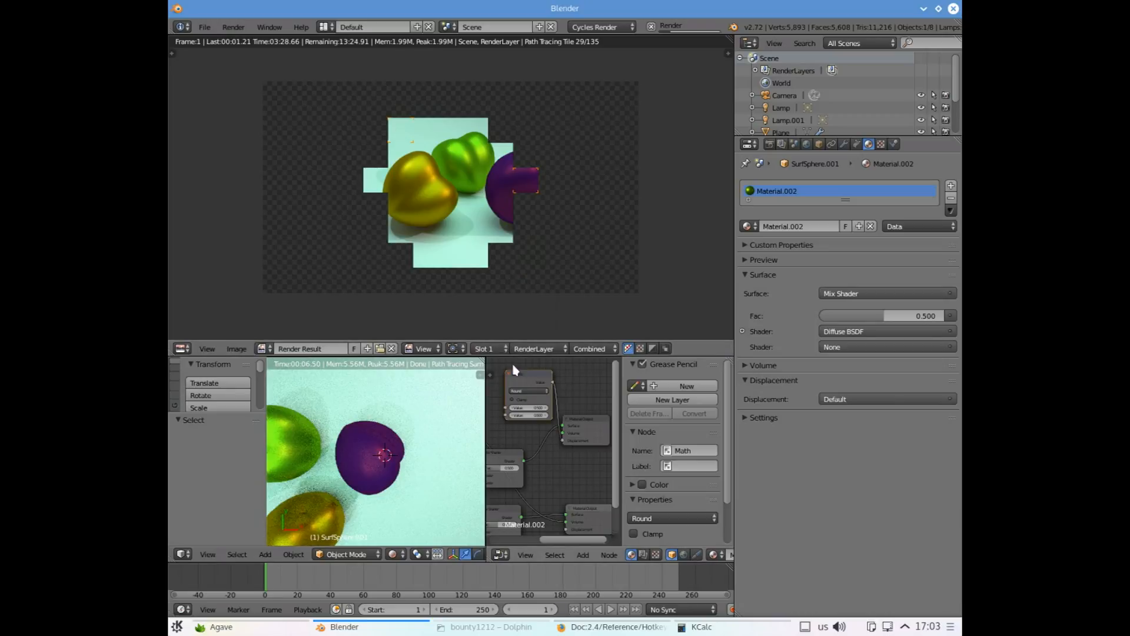
pyautogui.scroll(2, 514, 369)
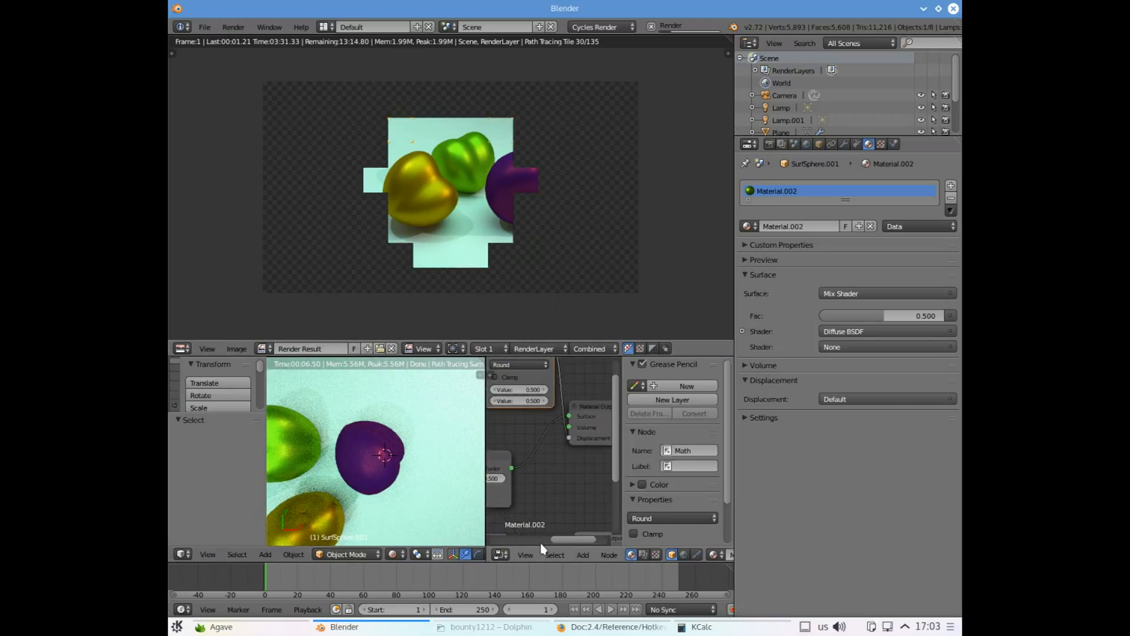
pyautogui.moveTo(561, 539); pyautogui.dragTo(541, 540)
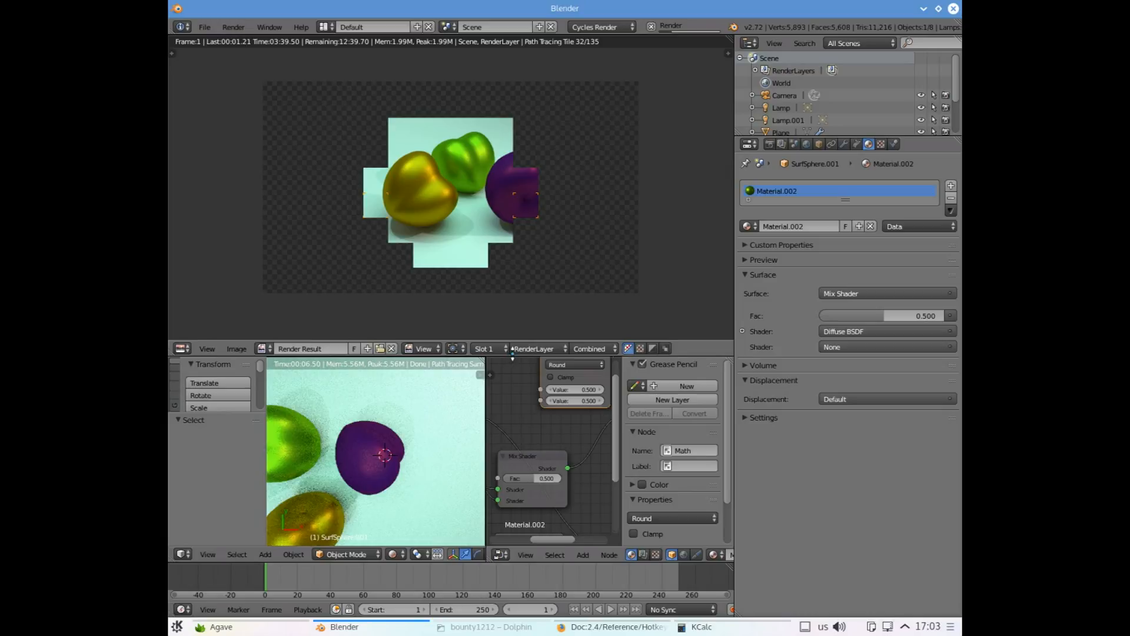
# Enlarge the viewport and Node Editor areas vertically and set the Math node's operation to Divide
pyautogui.moveTo(512, 352); pyautogui.dragTo(514, 176)
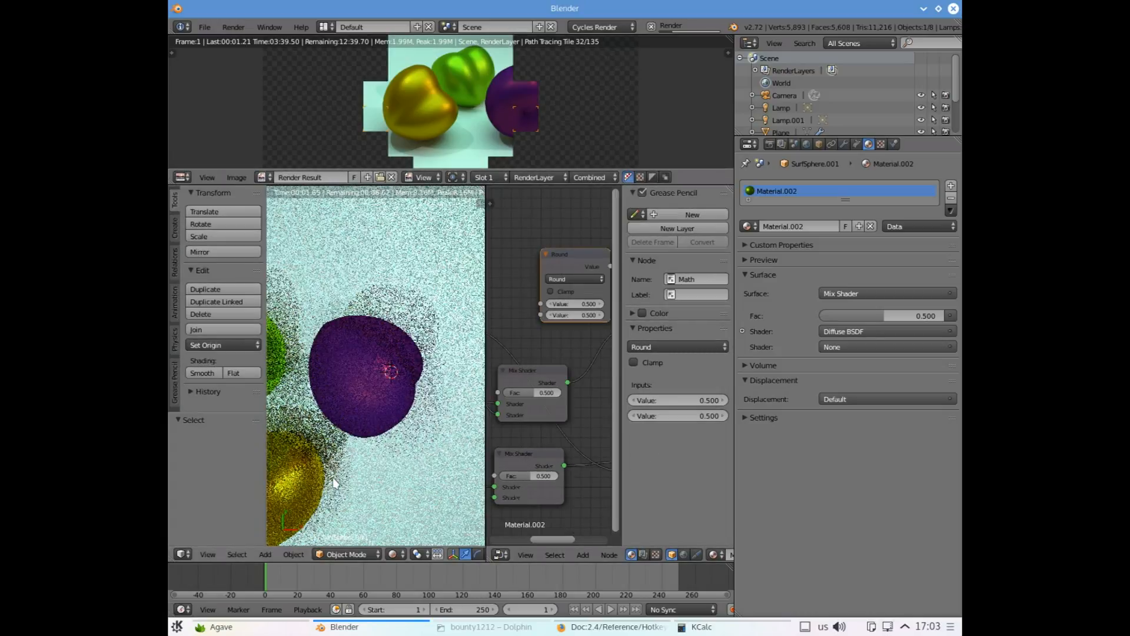
pyautogui.click(574, 279)
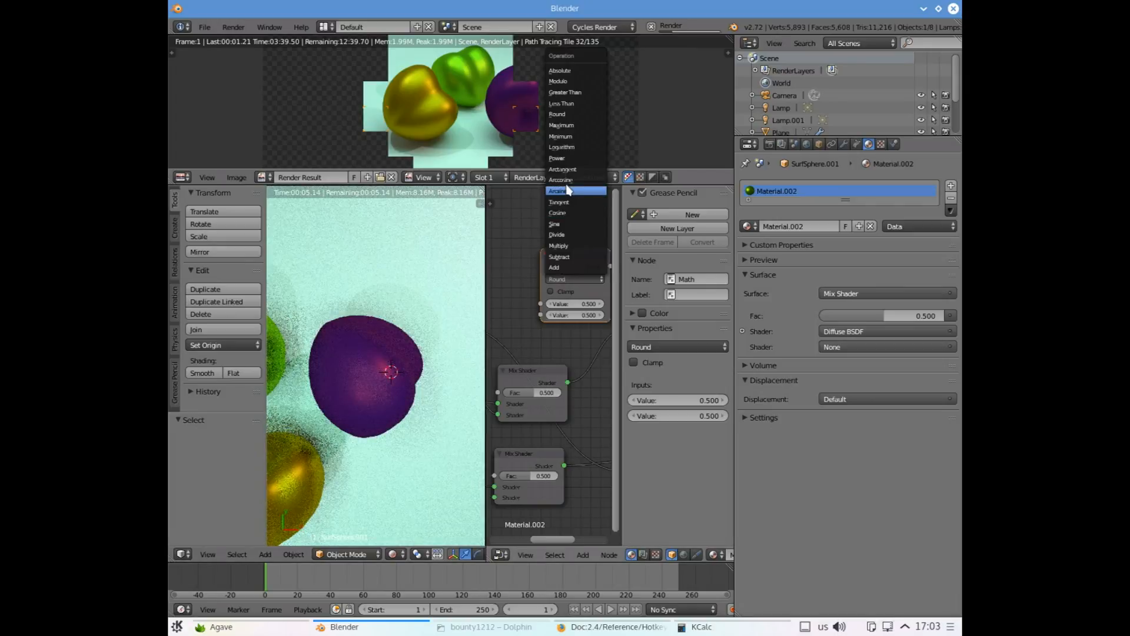
pyautogui.click(559, 235)
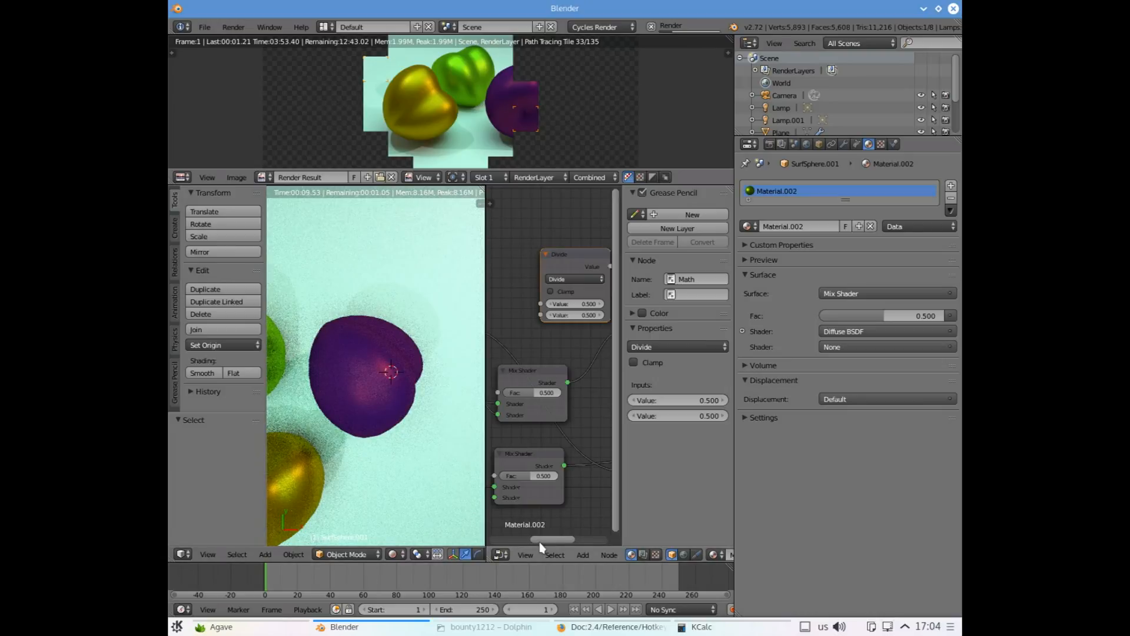
# Move the Divide node below the shader nodes in the green sphere's material
pyautogui.keyDown('ctrl'); pyautogui.hscroll(2, 559, 549); pyautogui.keyUp('ctrl')
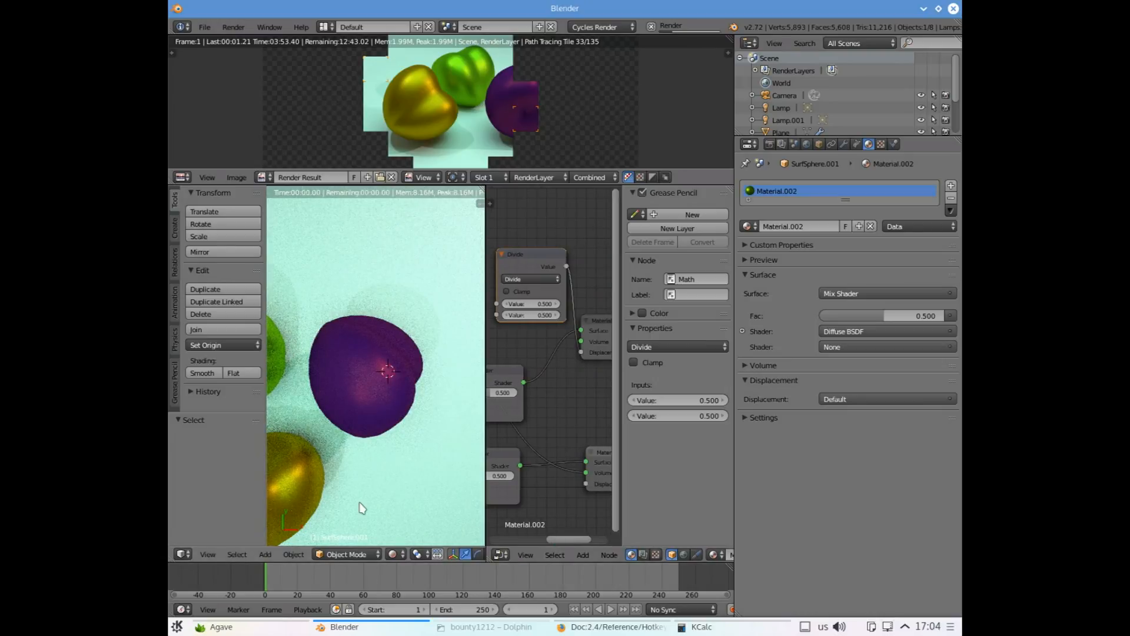
pyautogui.scroll(-2, 363, 504)
pyautogui.scroll(-4, 528, 387)
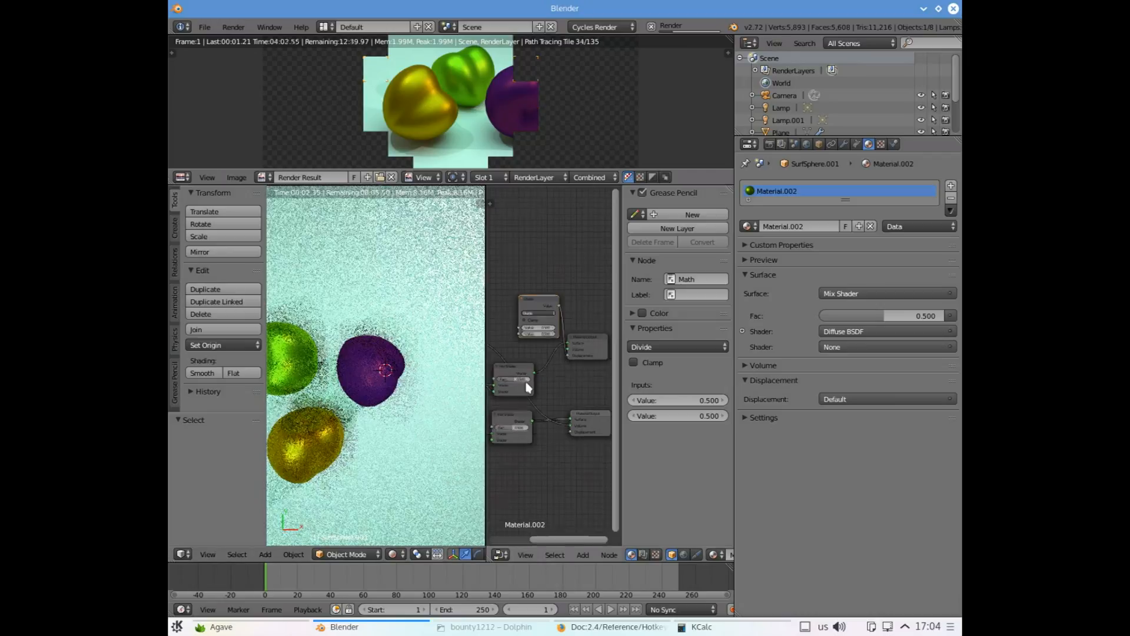
pyautogui.scroll(-2, 528, 388)
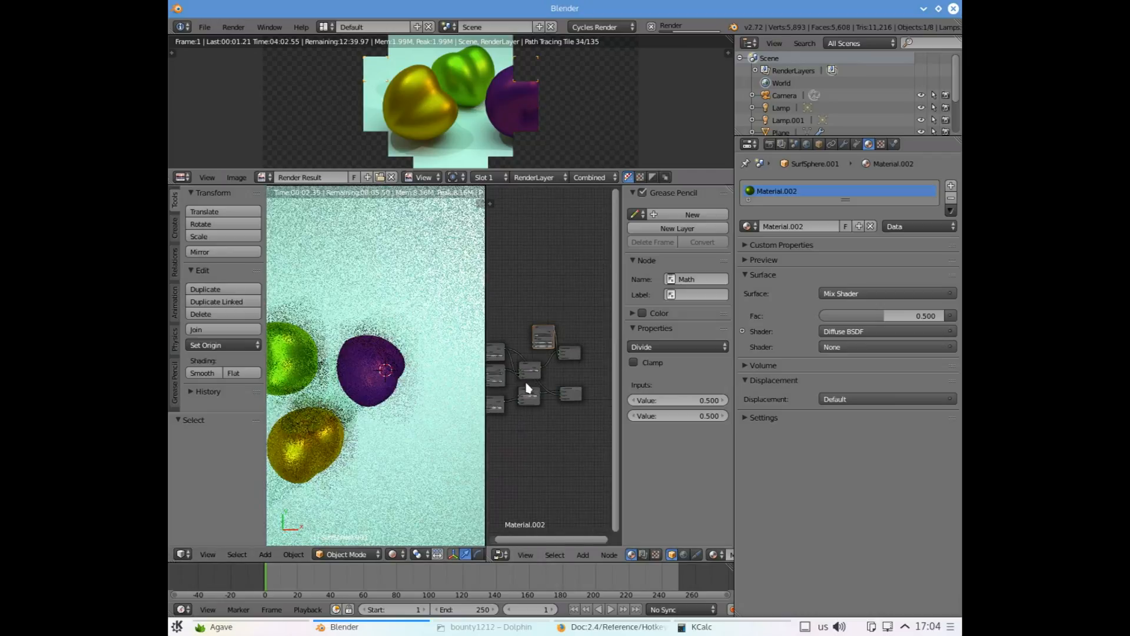
pyautogui.scroll(1, 550, 341)
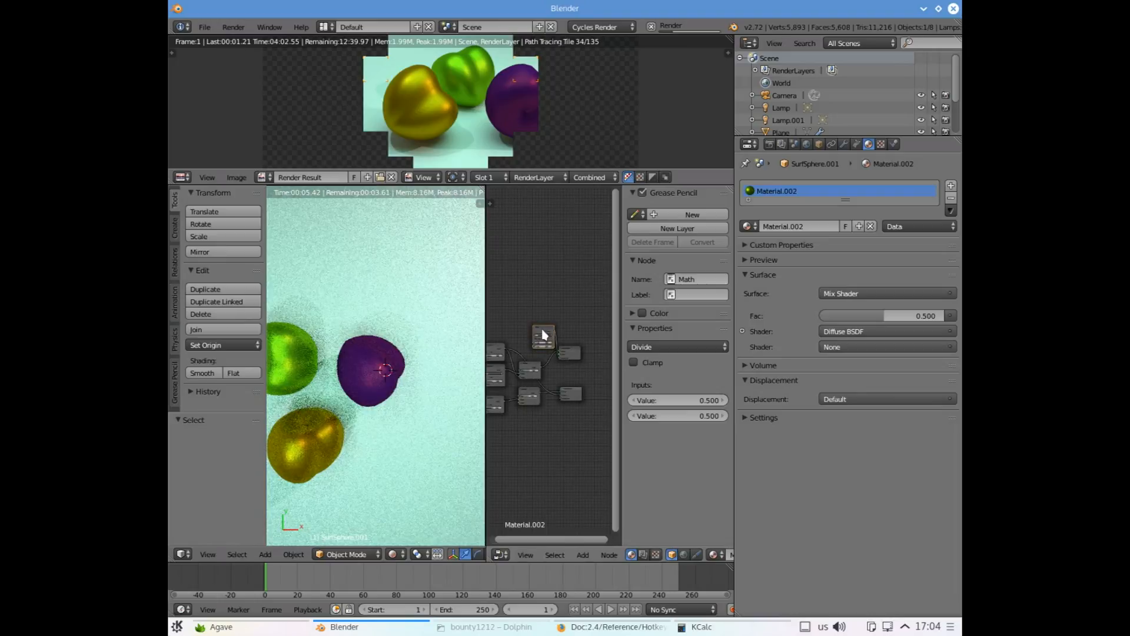
pyautogui.moveTo(543, 332); pyautogui.dragTo(503, 439)
pyautogui.keyDown('ctrl'); pyautogui.hscroll(-4, 539, 546); pyautogui.keyUp('ctrl')
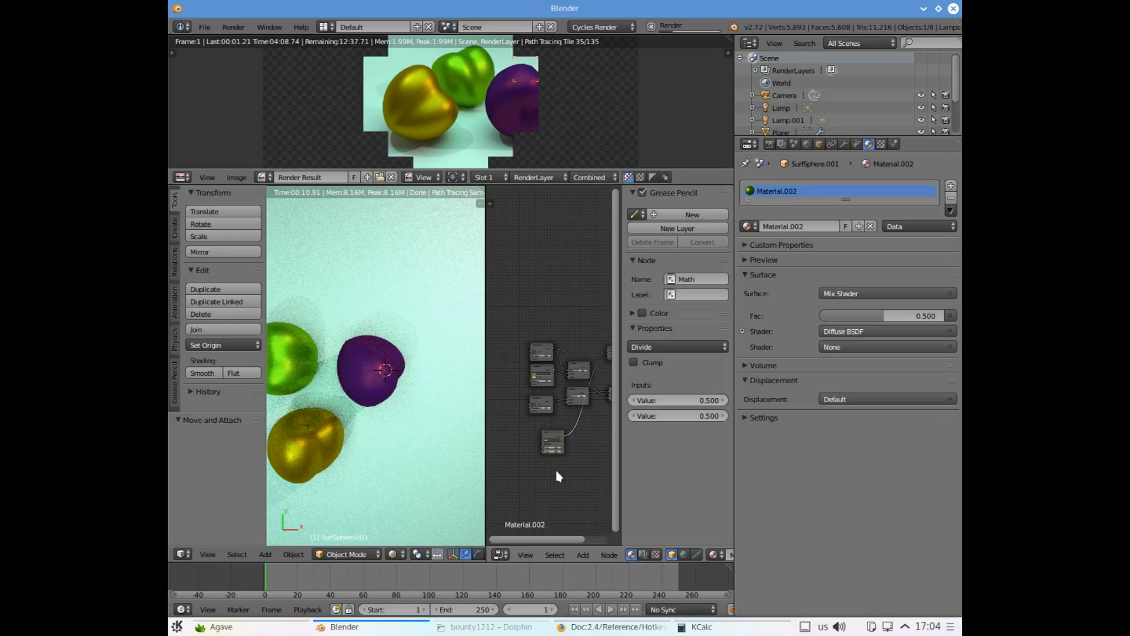
# Detach the Divide node from the Material Output and connect it to the upper Diffuse BSDF's Color, placing it before the shader nodes
pyautogui.click(558, 446)
pyautogui.moveTo(552, 440); pyautogui.dragTo(519, 327)
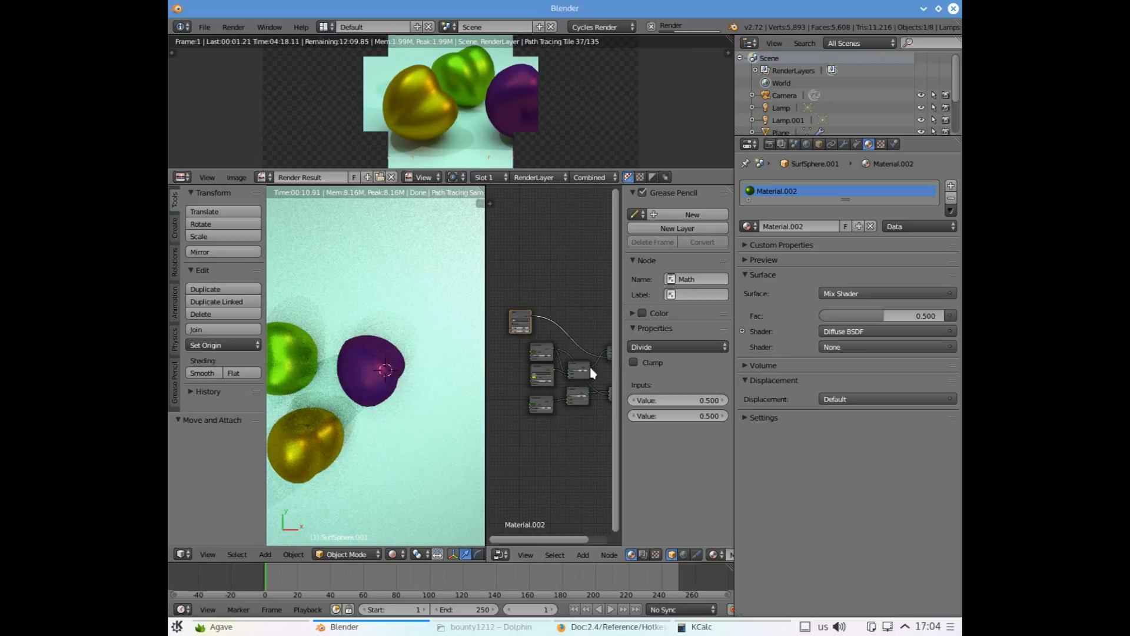
pyautogui.scroll(-1, 601, 364)
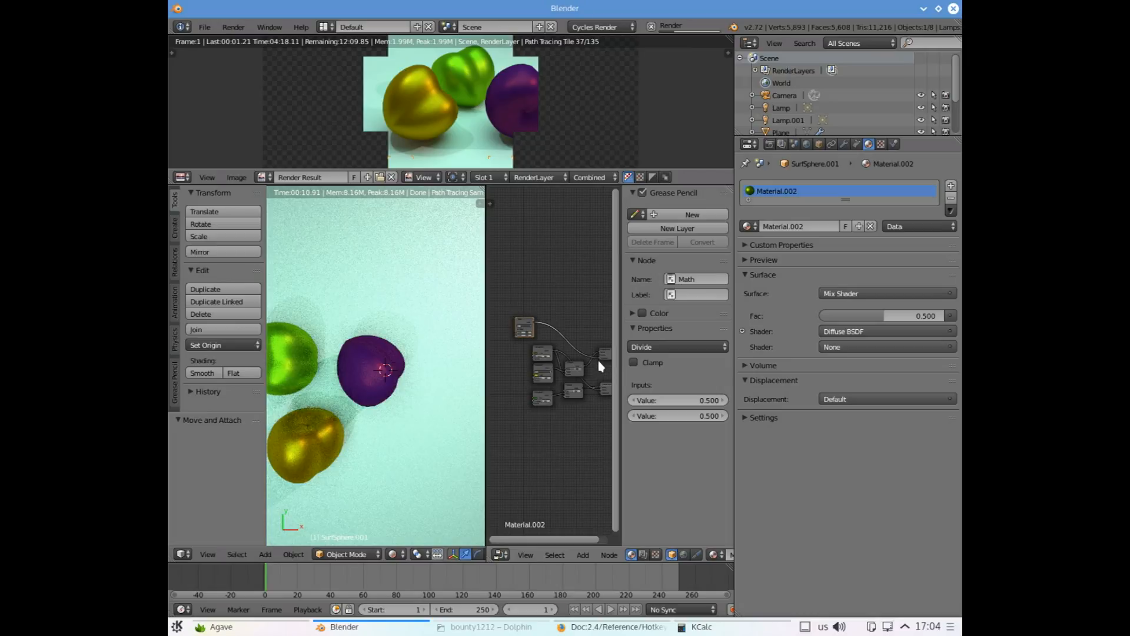
pyautogui.moveTo(597, 358); pyautogui.dragTo(535, 357)
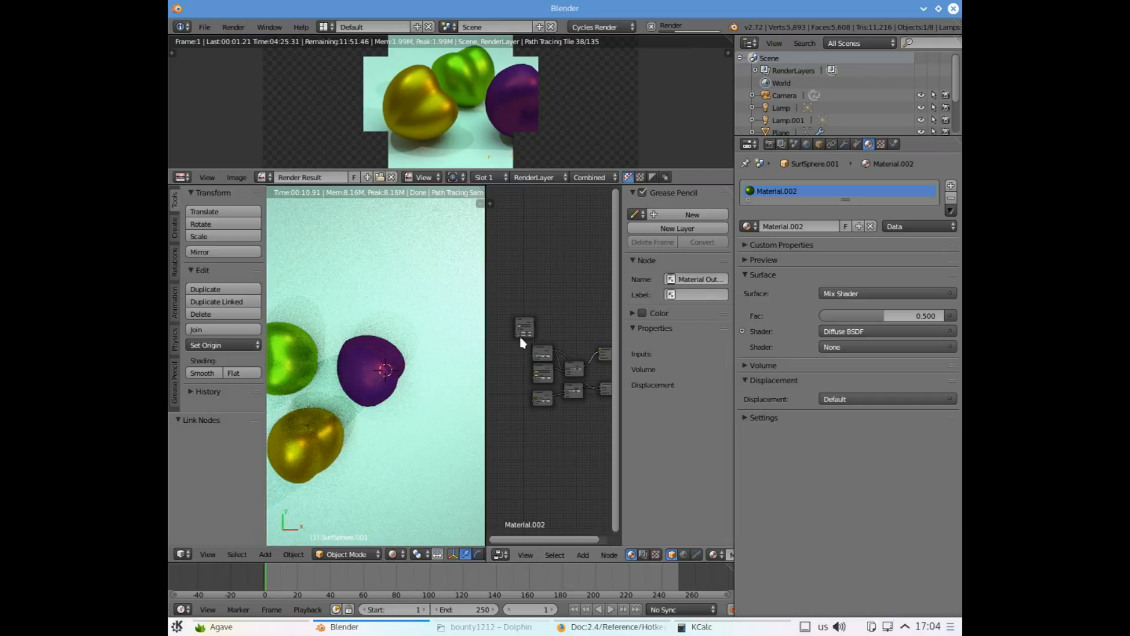
pyautogui.moveTo(522, 325); pyautogui.dragTo(553, 537)
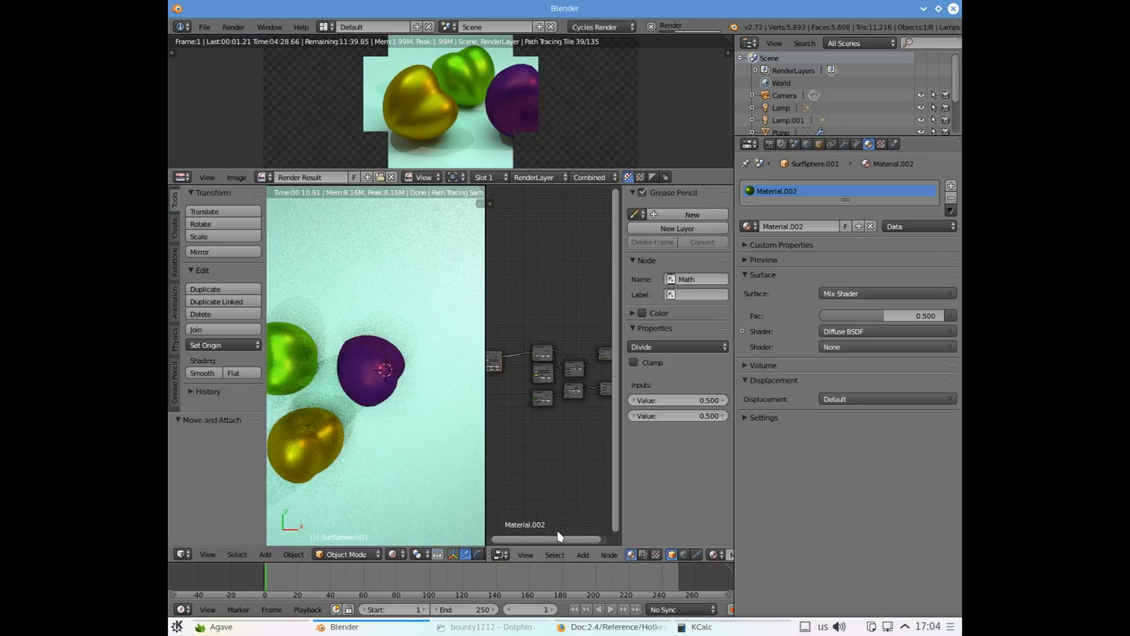
# Move the Divide node's link from the upper Diffuse BSDF's Color input to its Roughness input
pyautogui.scroll(2, 550, 536)
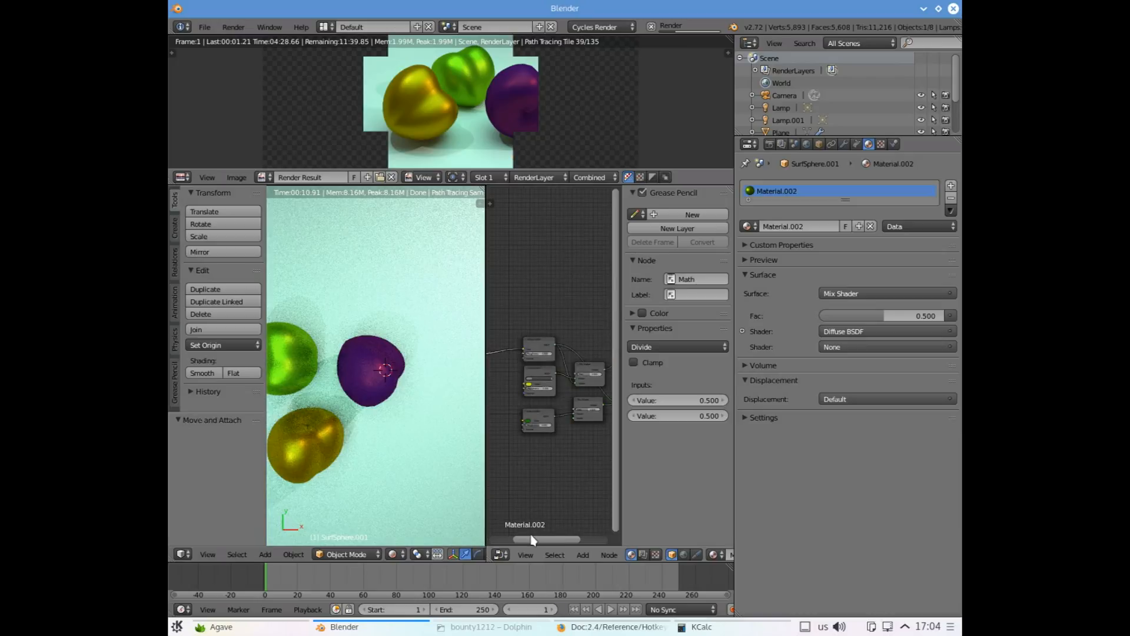
pyautogui.keyDown('ctrl'); pyautogui.hscroll(-2, 531, 540); pyautogui.keyUp('ctrl')
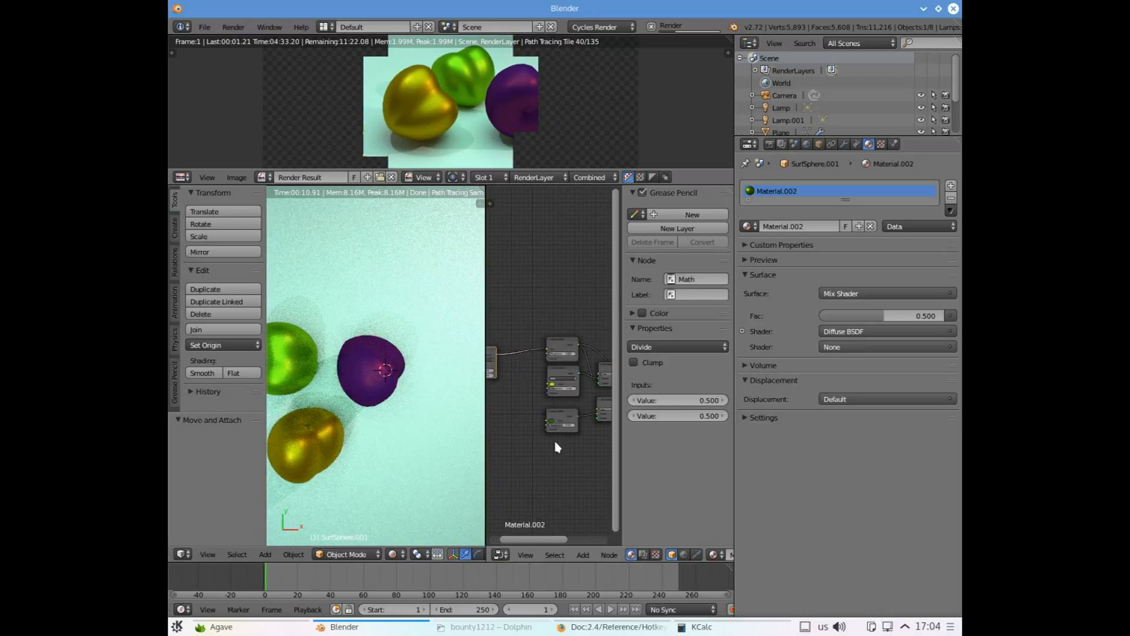
pyautogui.scroll(3, 550, 425)
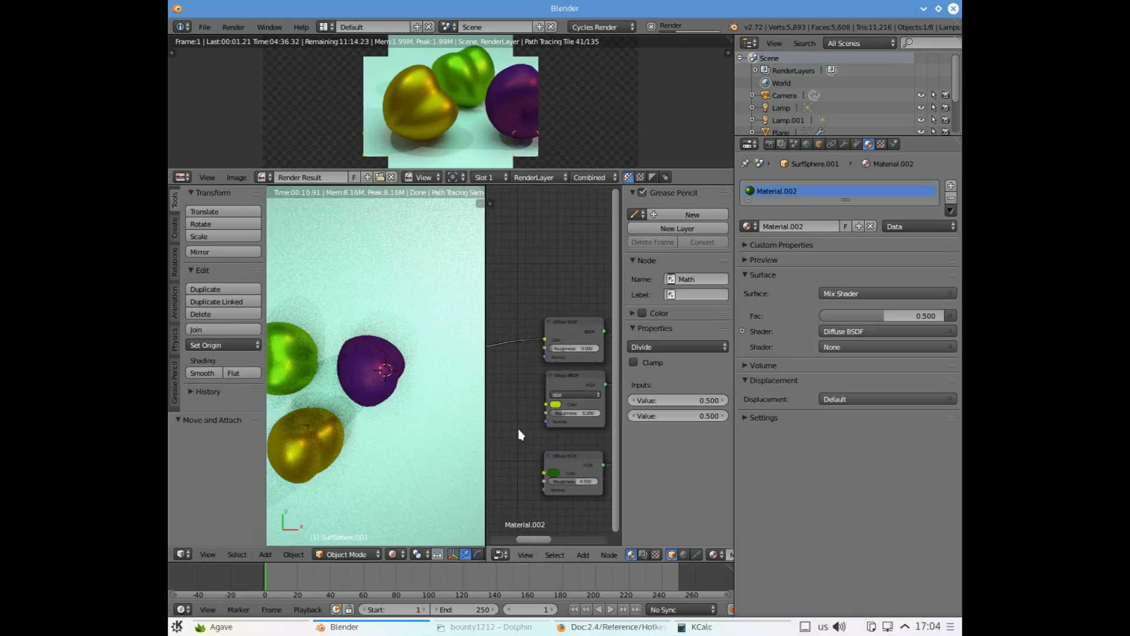
pyautogui.scroll(2, 521, 434)
pyautogui.scroll(1, 536, 391)
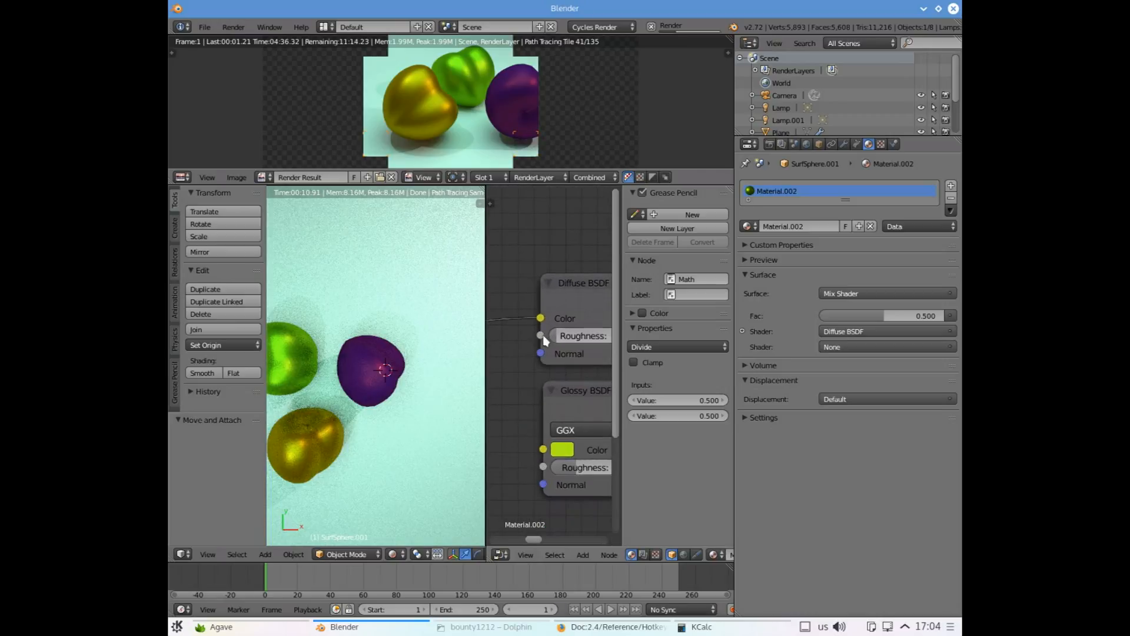
pyautogui.moveTo(541, 318); pyautogui.dragTo(540, 335)
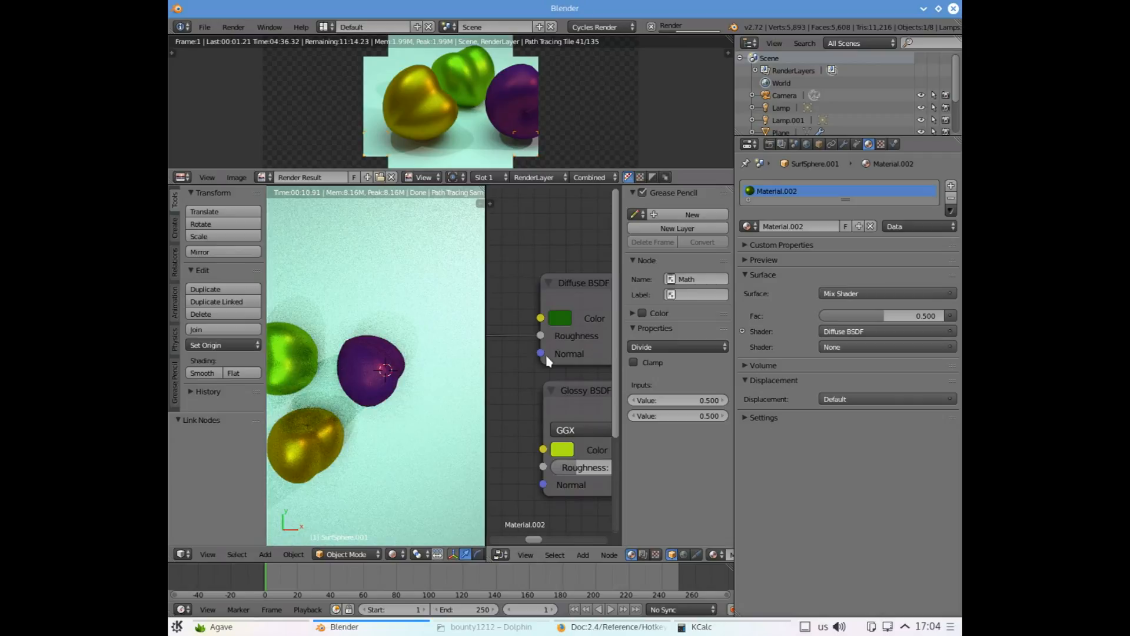
# Move the Divide node's link from the upper Diffuse BSDF's Roughness input to its Normal input
pyautogui.scroll(-2, 544, 358)
pyautogui.scroll(-3, 547, 359)
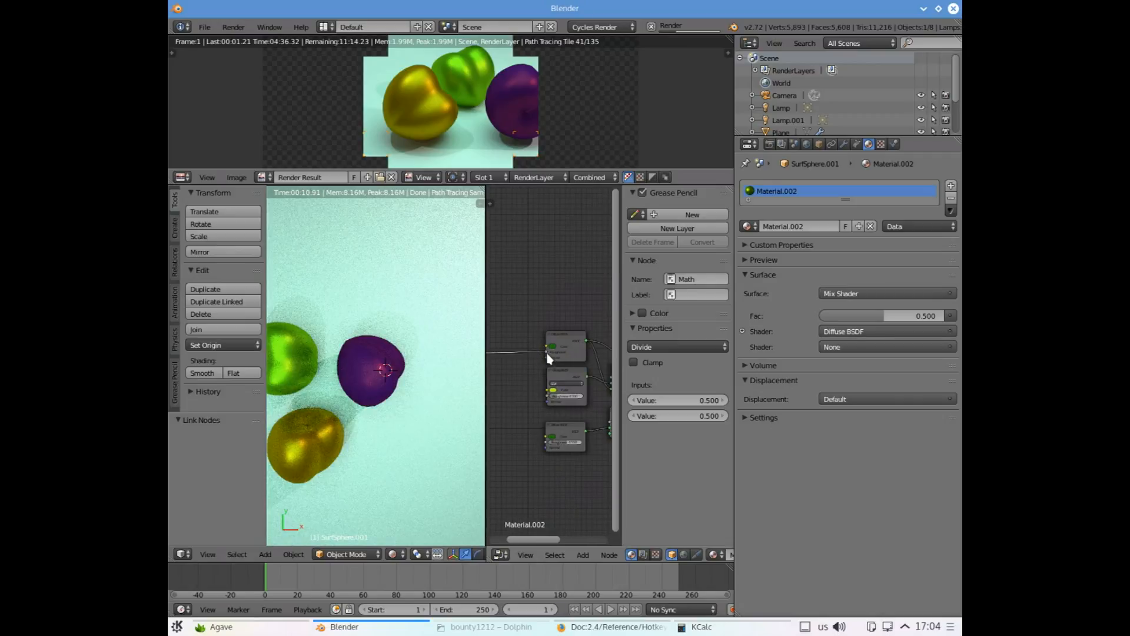
pyautogui.moveTo(545, 352); pyautogui.dragTo(545, 357)
# Try the Sine operation on the Math node
pyautogui.press('KP_Decimal')
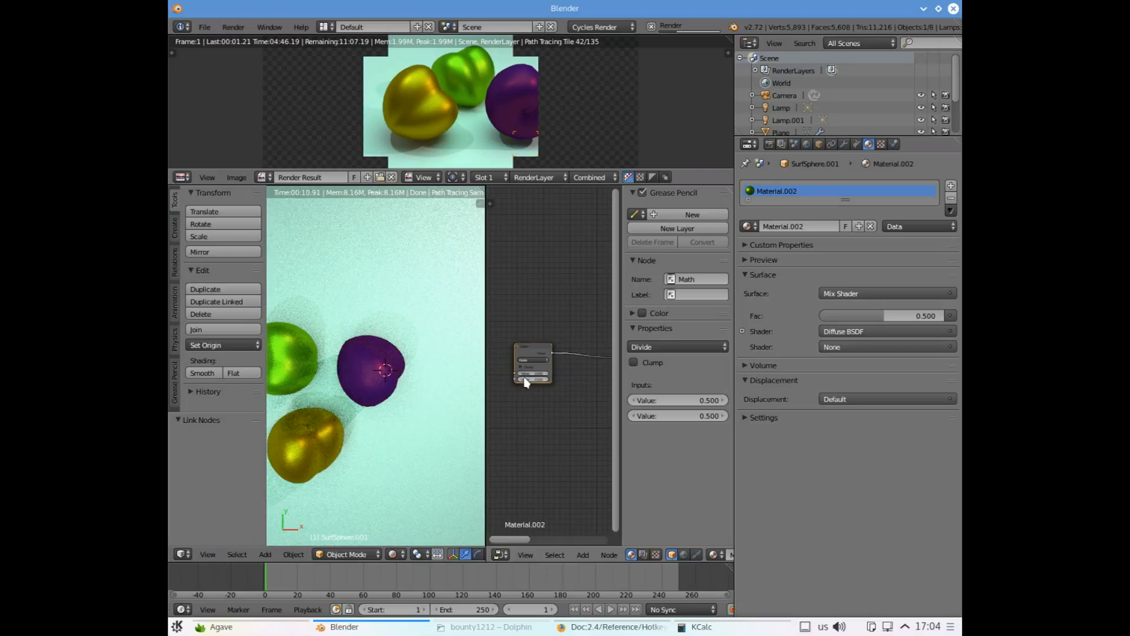
pyautogui.scroll(3, 512, 362)
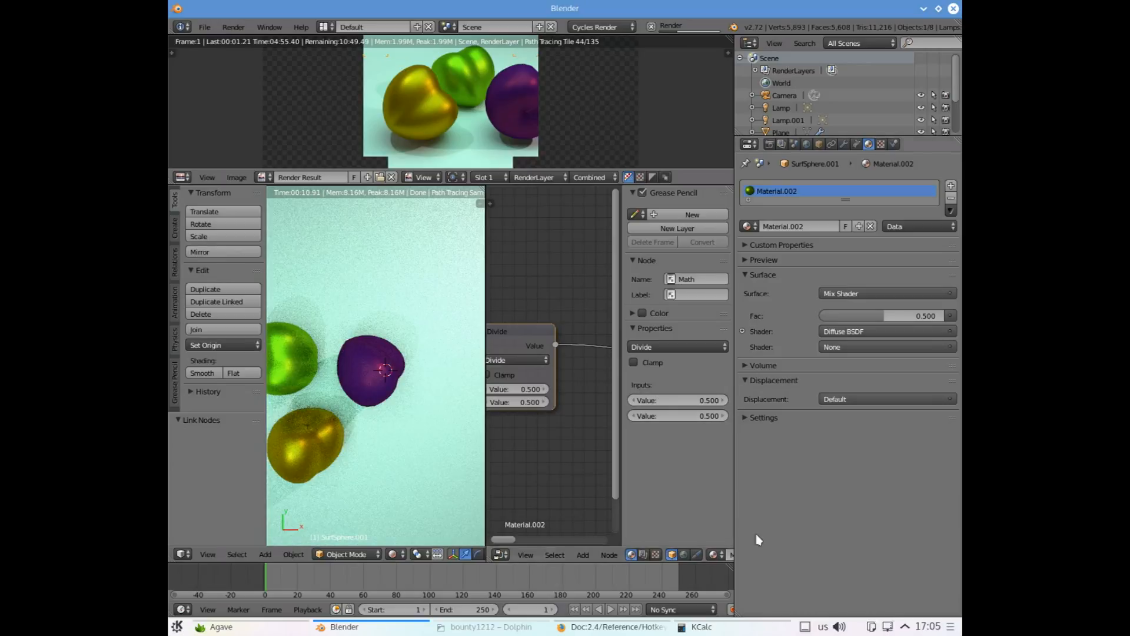
pyautogui.scroll(-3, 518, 382)
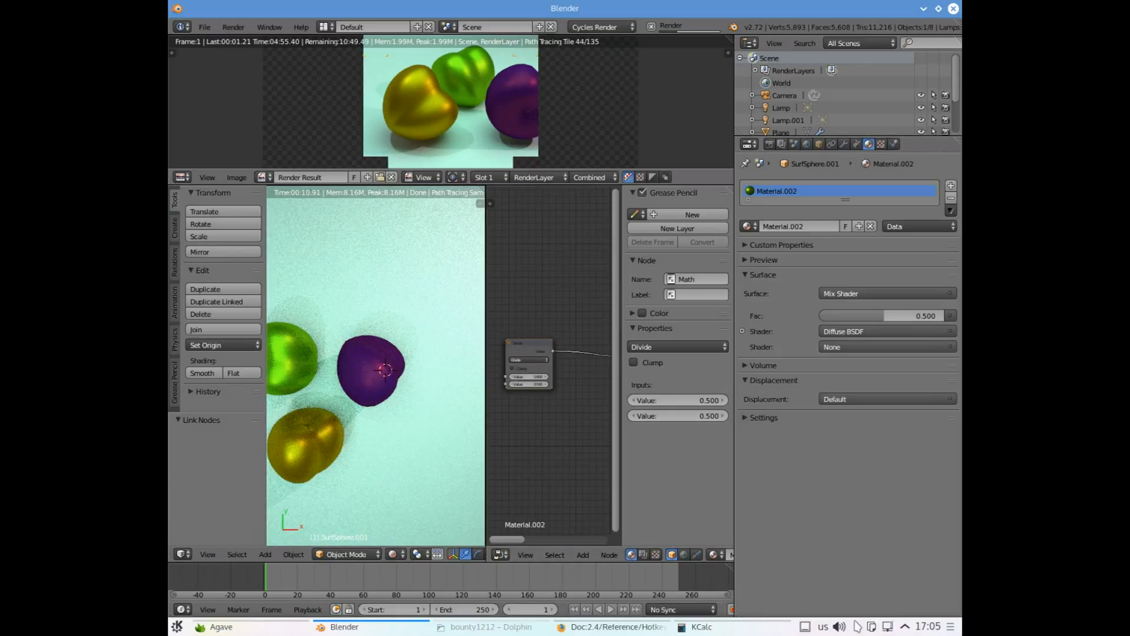
pyautogui.click(524, 360)
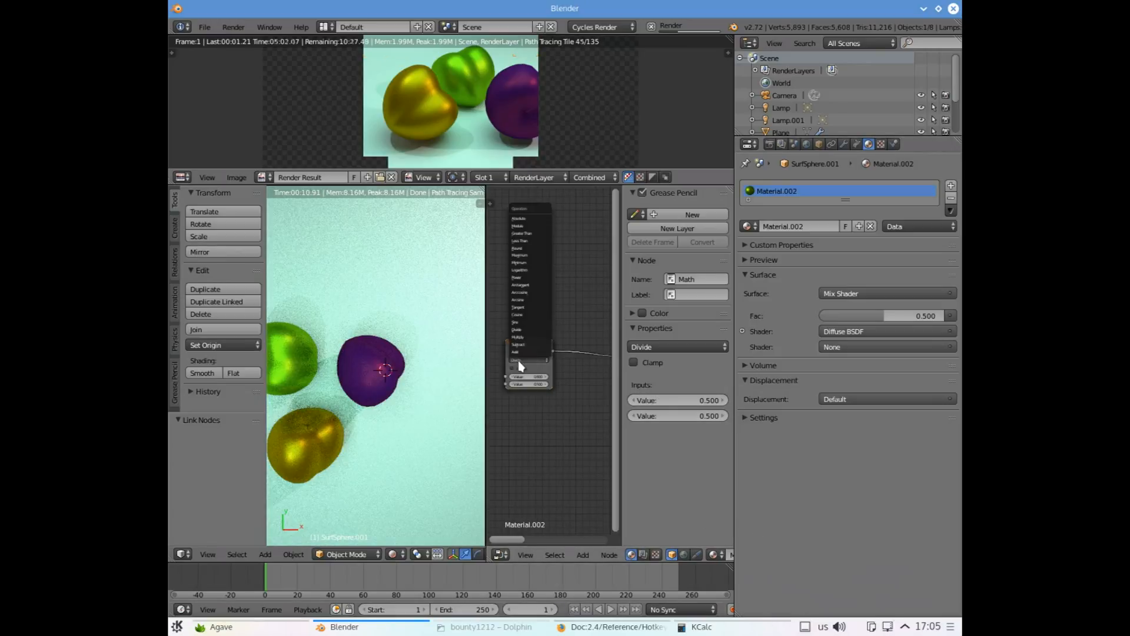
pyautogui.click(519, 324)
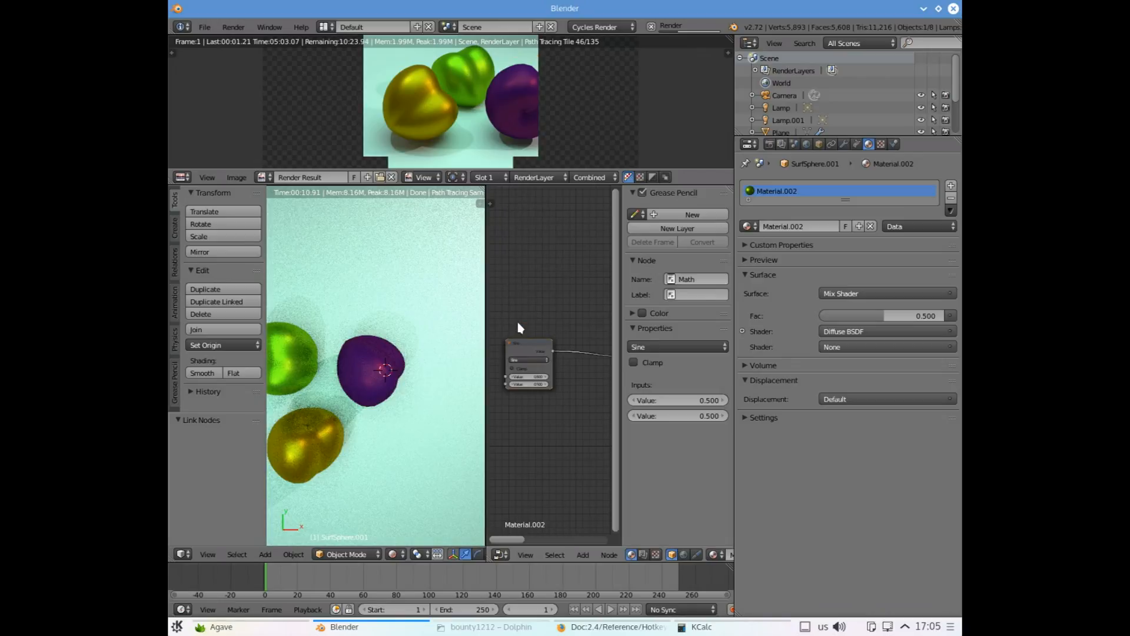
# Enable Clamp on the Math node and set its operation to Power
pyautogui.scroll(2, 517, 381)
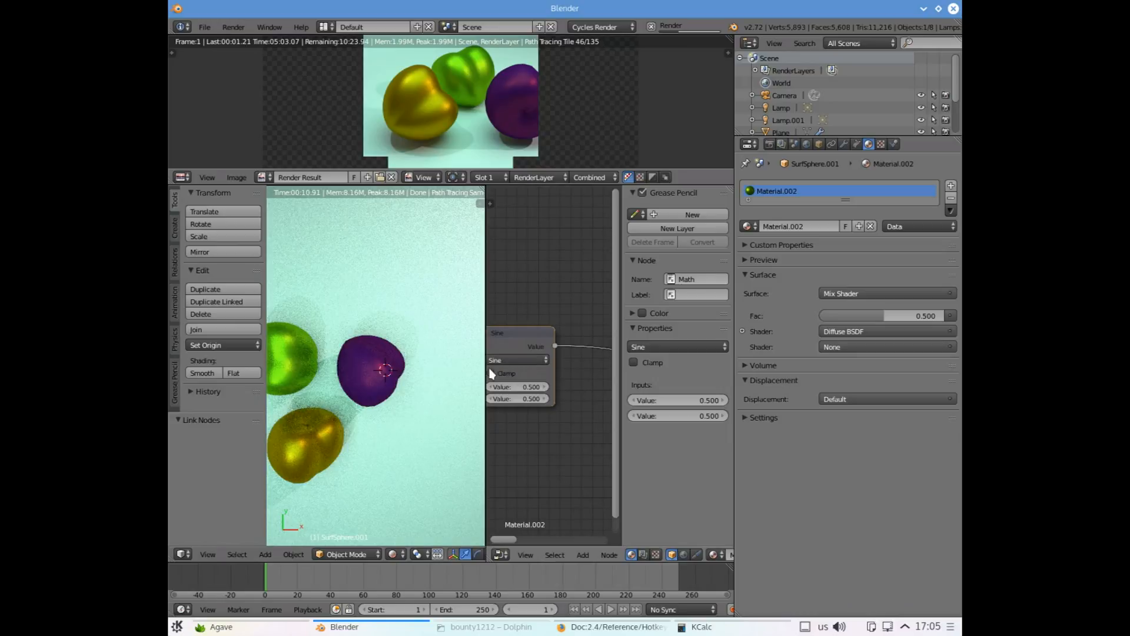
pyautogui.click(491, 373)
pyautogui.click(517, 360)
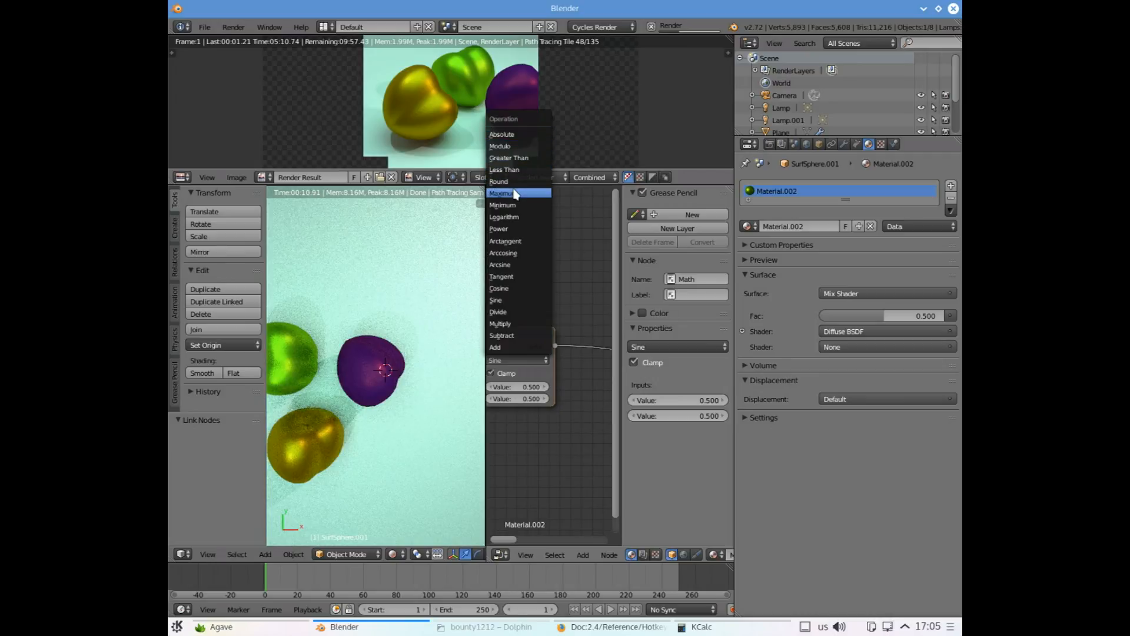
pyautogui.click(502, 229)
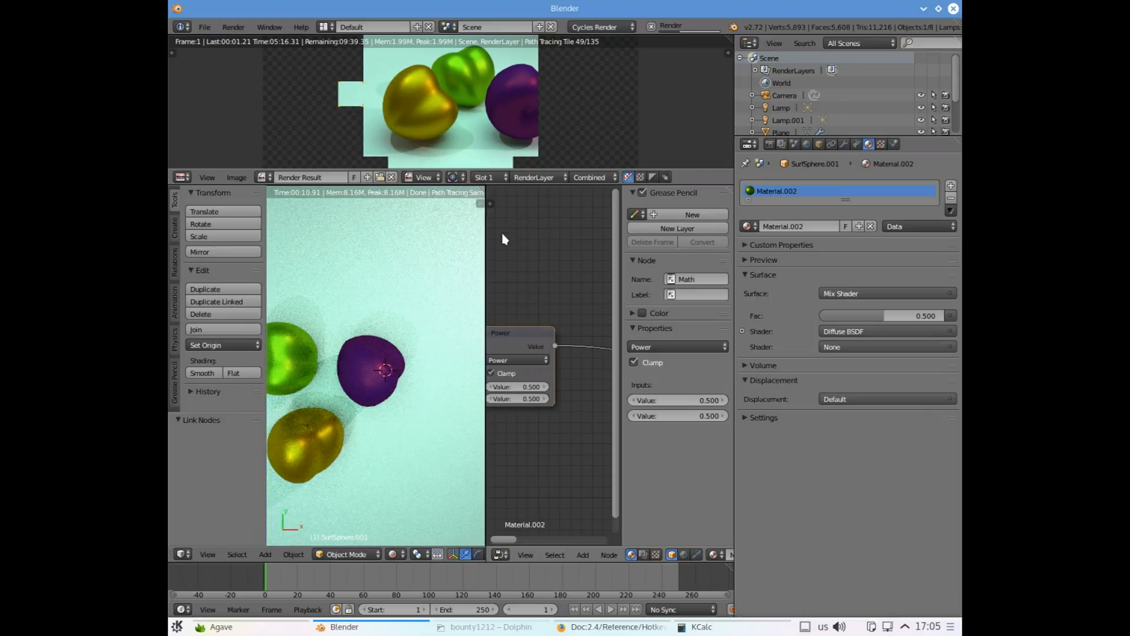
pyautogui.scroll(-5, 513, 355)
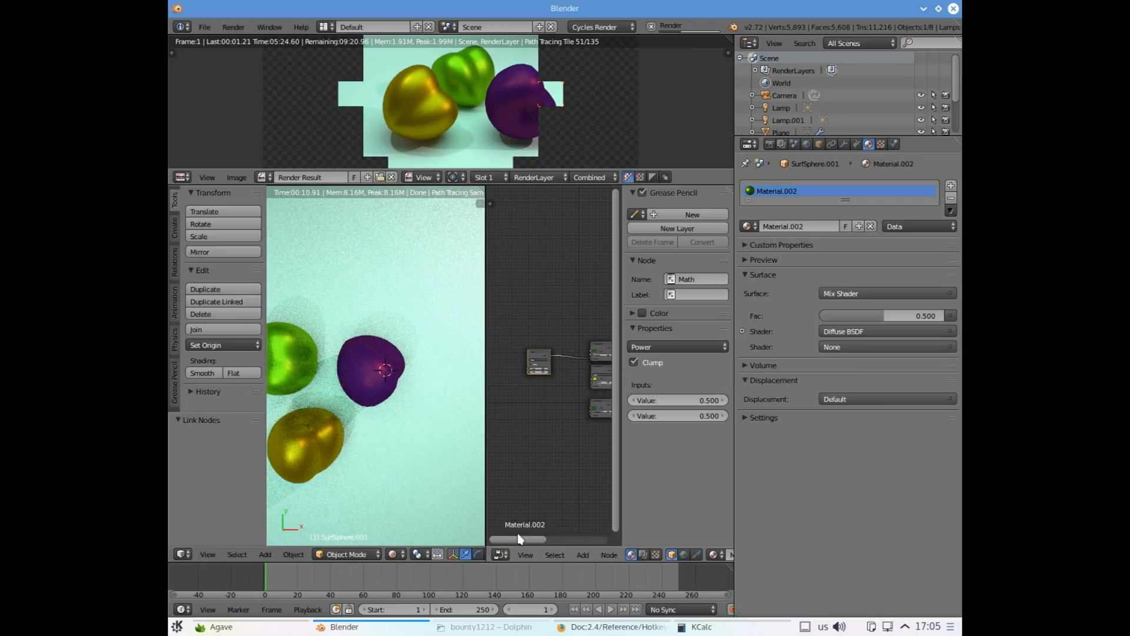
pyautogui.hscroll(2, 520, 539)
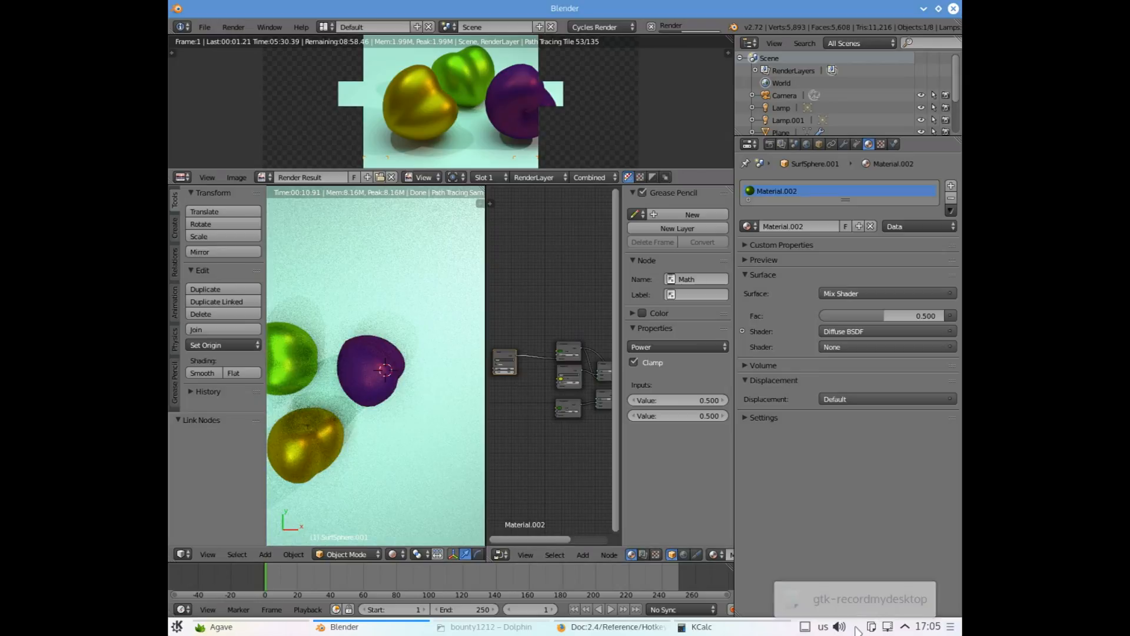
pyautogui.rightClick(858, 629)
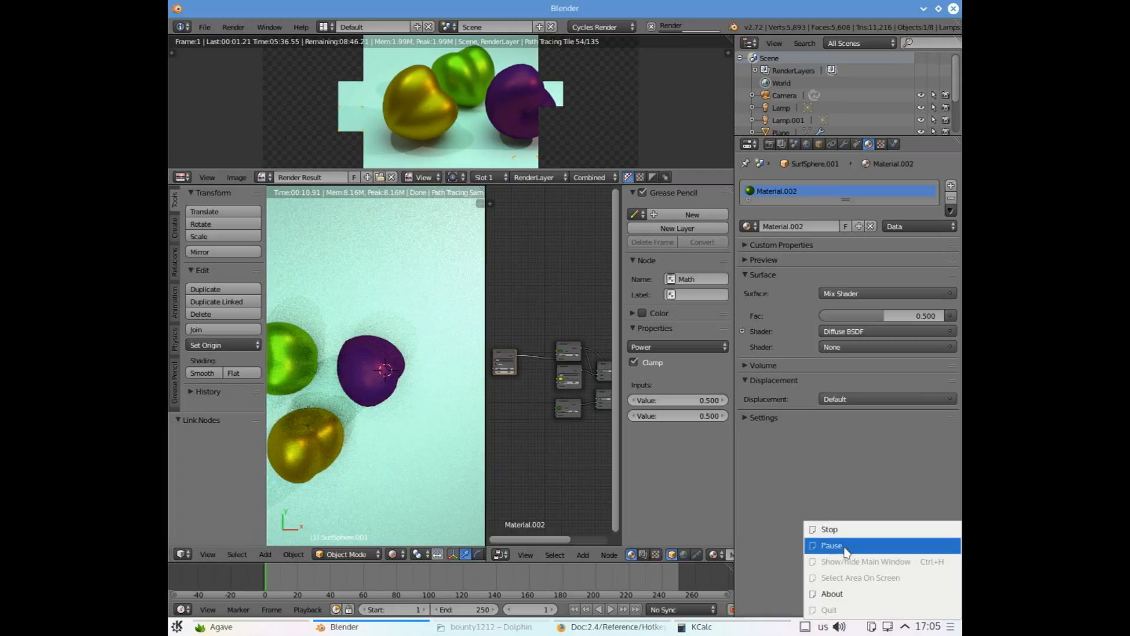
pyautogui.click(845, 547)
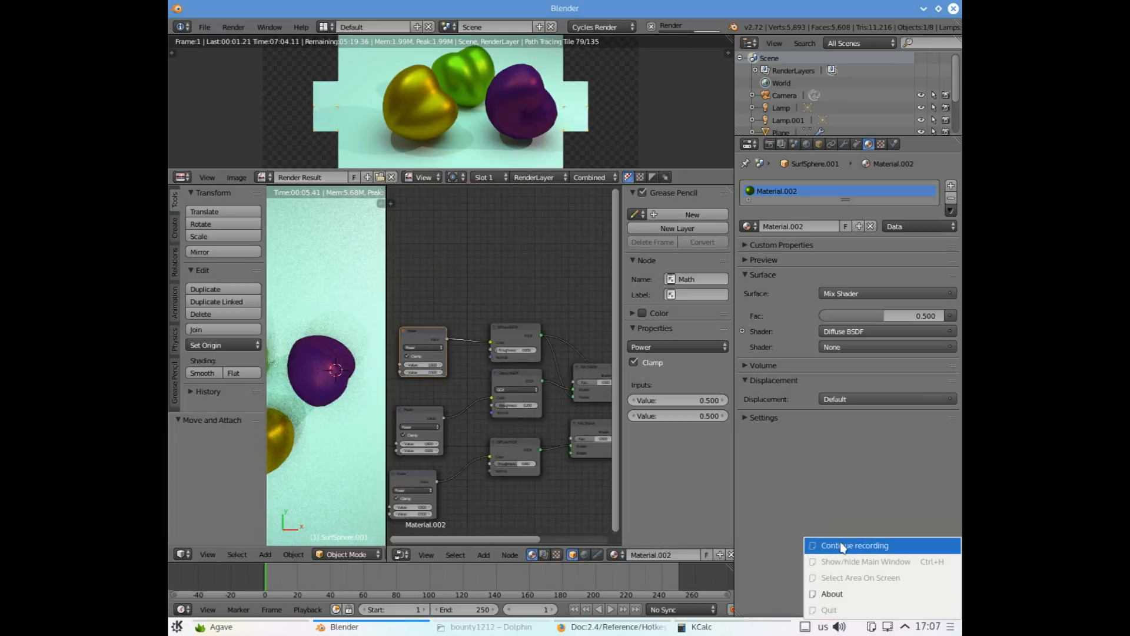
pyautogui.click(843, 546)
pyautogui.scroll(-2, 436, 376)
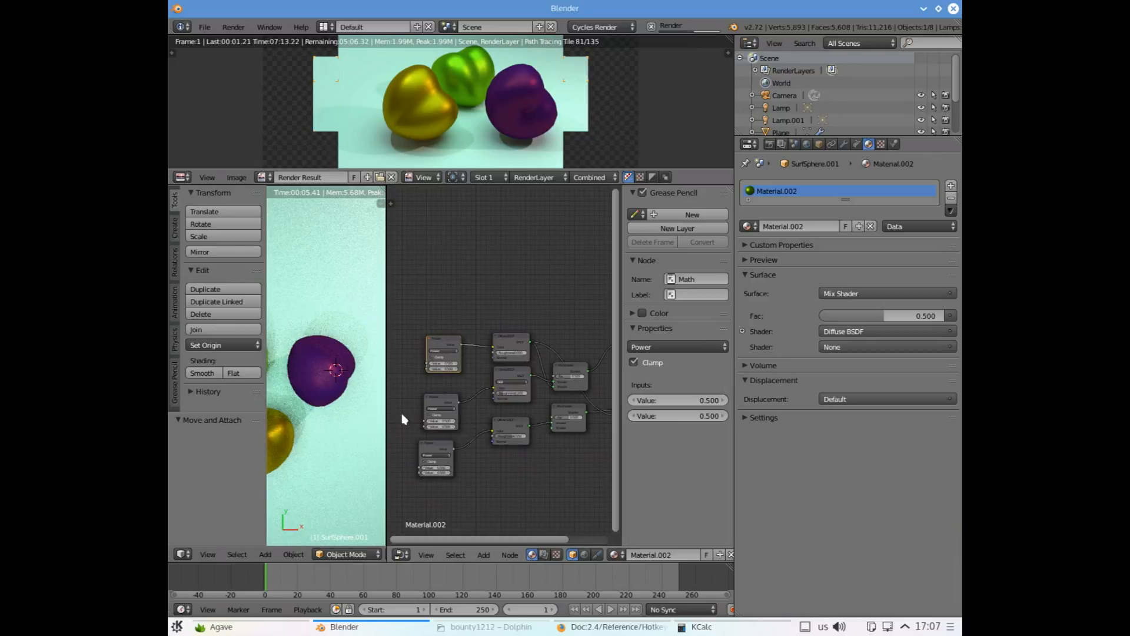
# In the green sphere's material, set the uppermost Math node's operation to Arcsine and the lowest one's to Arctangent
pyautogui.rightClick(321, 390)
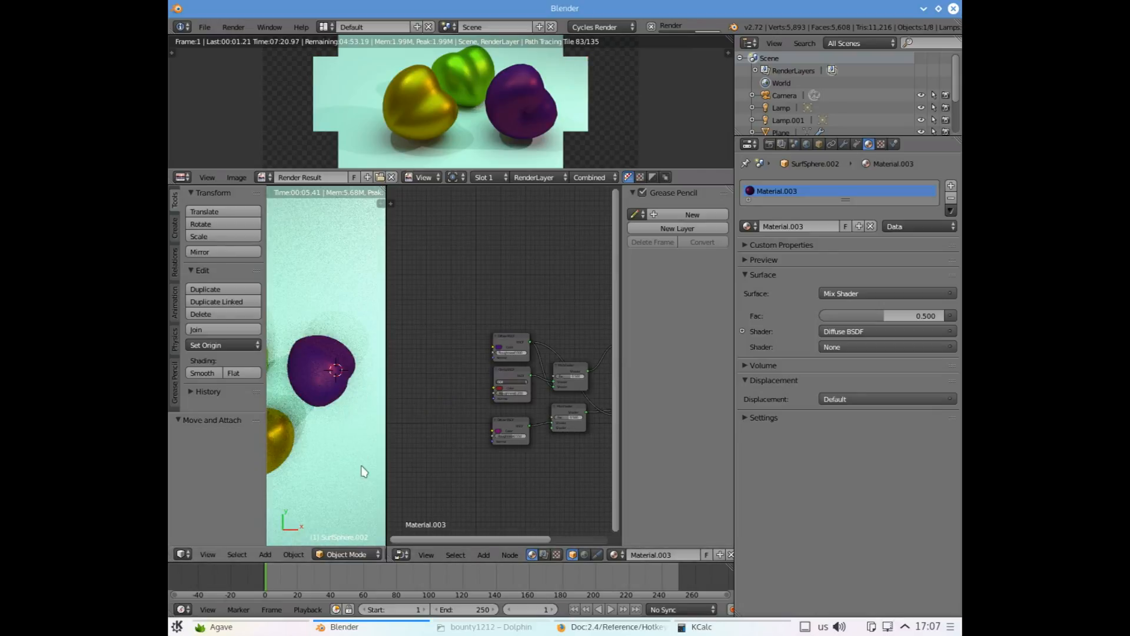
pyautogui.keyDown('ctrl'); pyautogui.scroll(-6, 363, 472); pyautogui.keyUp('ctrl')
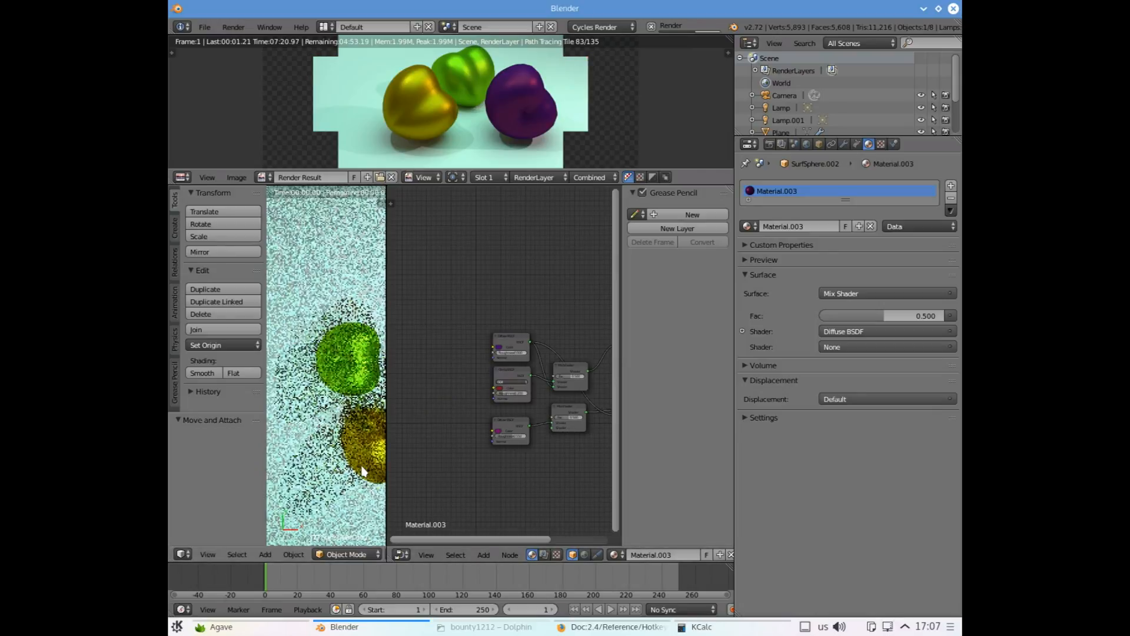
pyautogui.rightClick(350, 380)
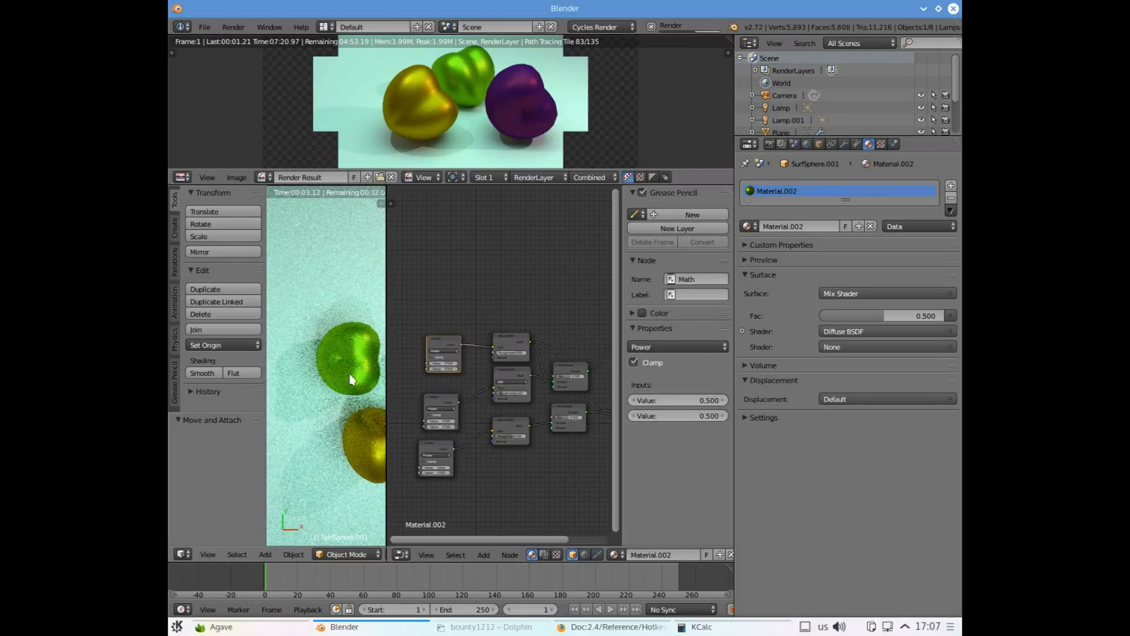
pyautogui.click(434, 354)
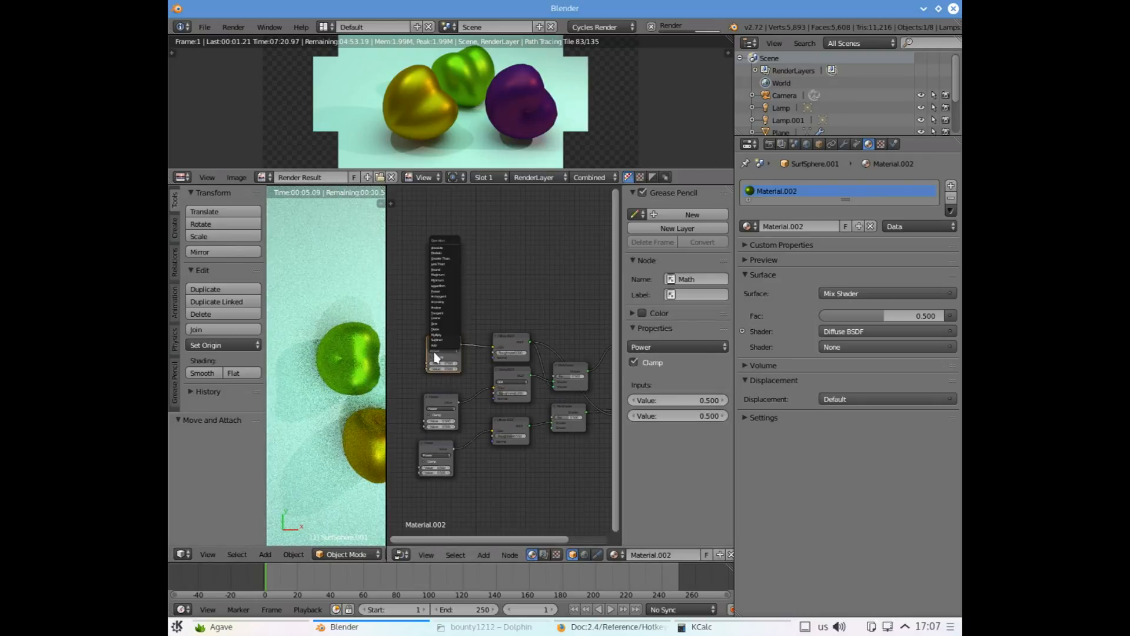
pyautogui.click(436, 313)
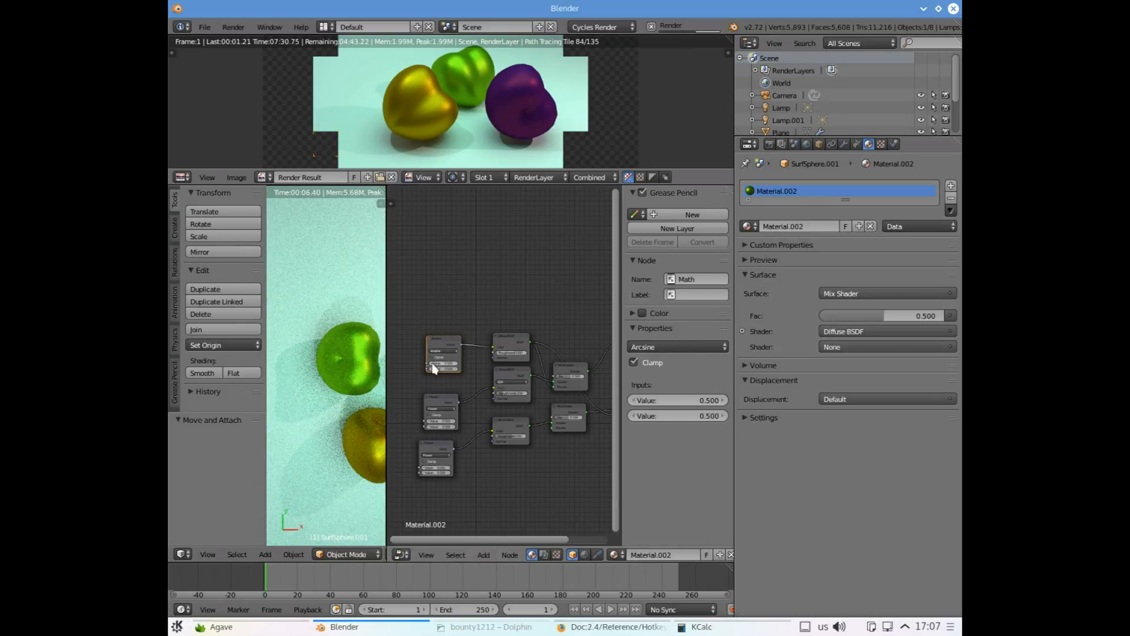
pyautogui.click(437, 460)
pyautogui.click(431, 405)
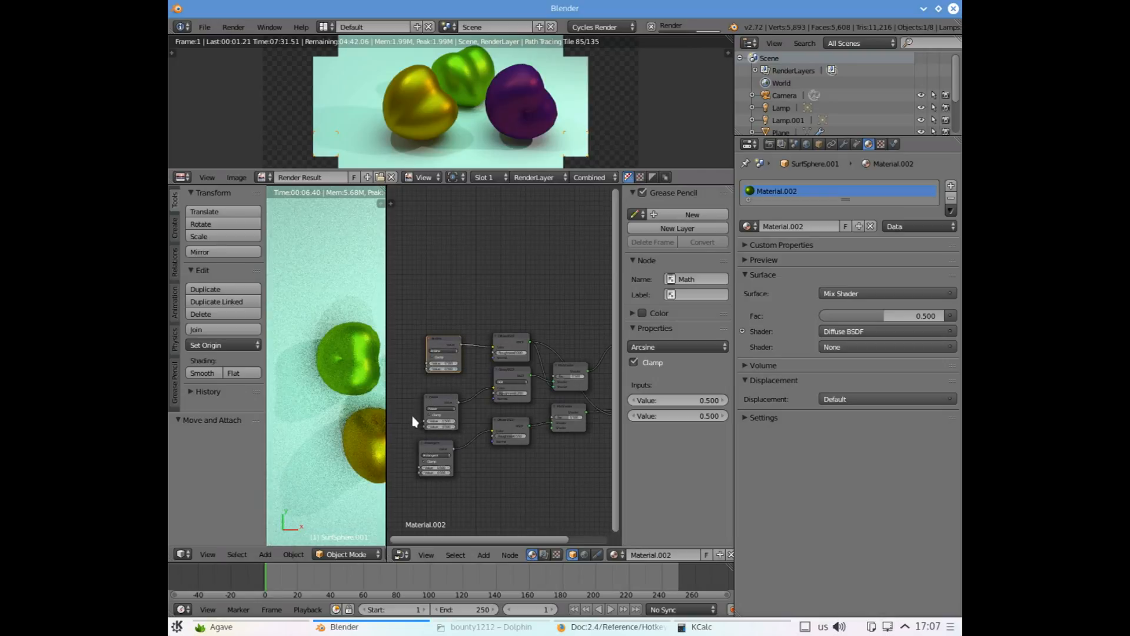
pyautogui.moveTo(430, 379); pyautogui.dragTo(479, 377, button='middle')
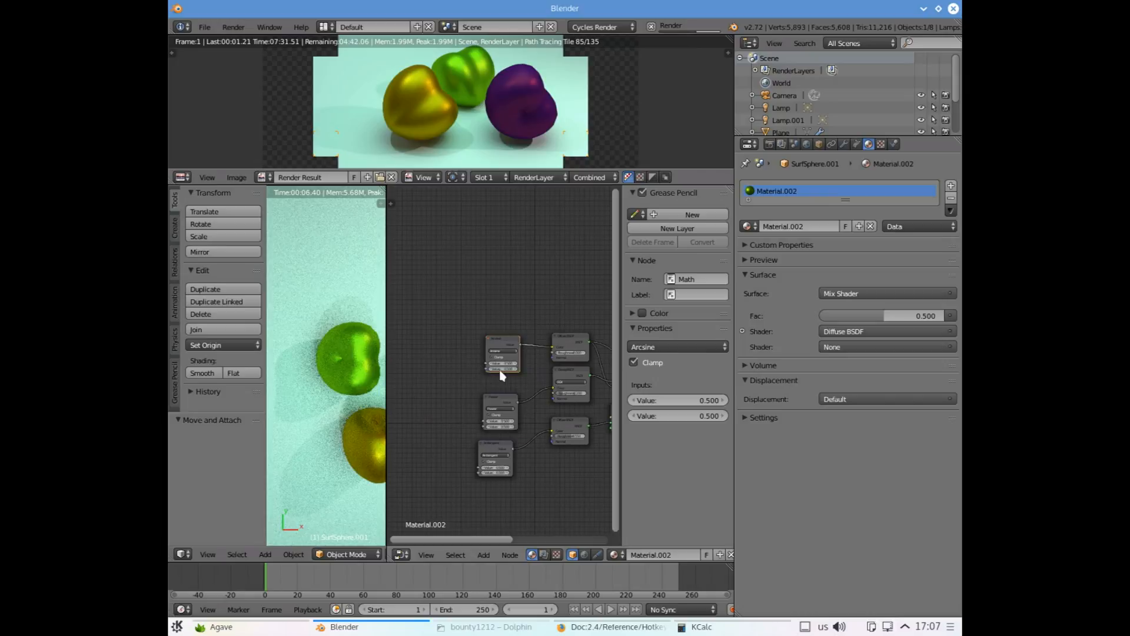
pyautogui.scroll(1, 505, 374)
pyautogui.scroll(6, 505, 374)
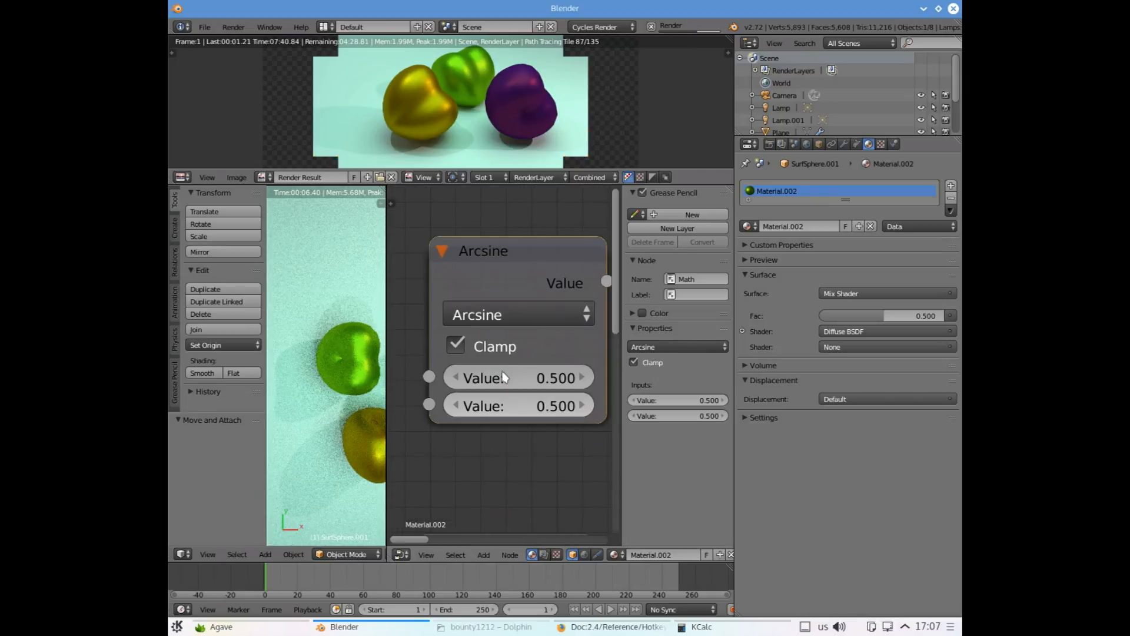
pyautogui.scroll(-6, 495, 395)
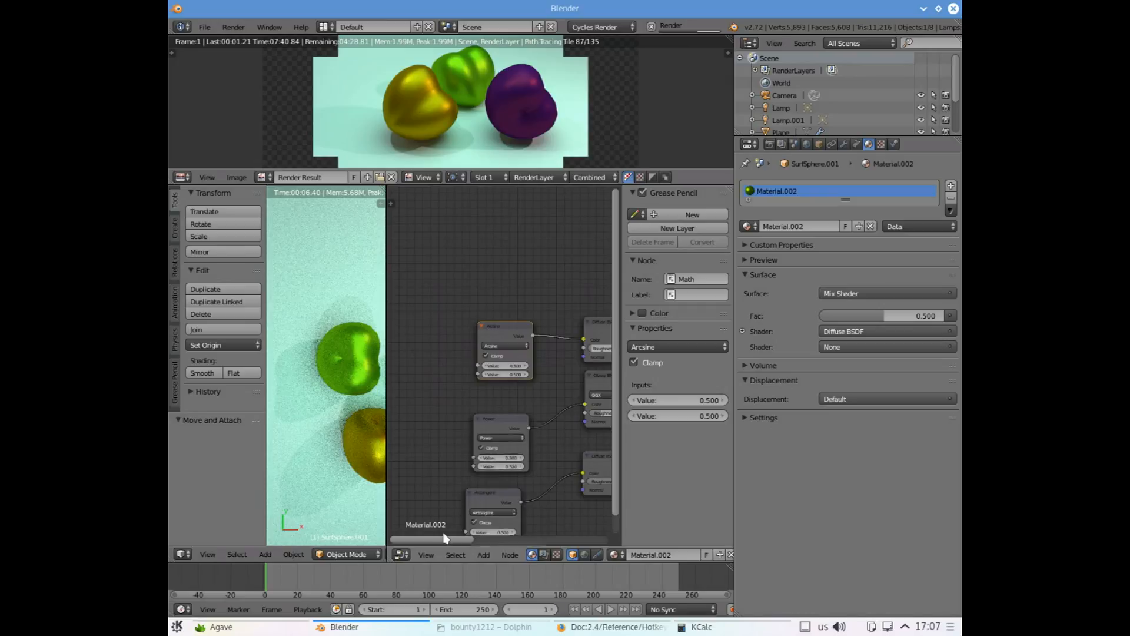
pyautogui.click(483, 555)
pyautogui.moveTo(507, 442)
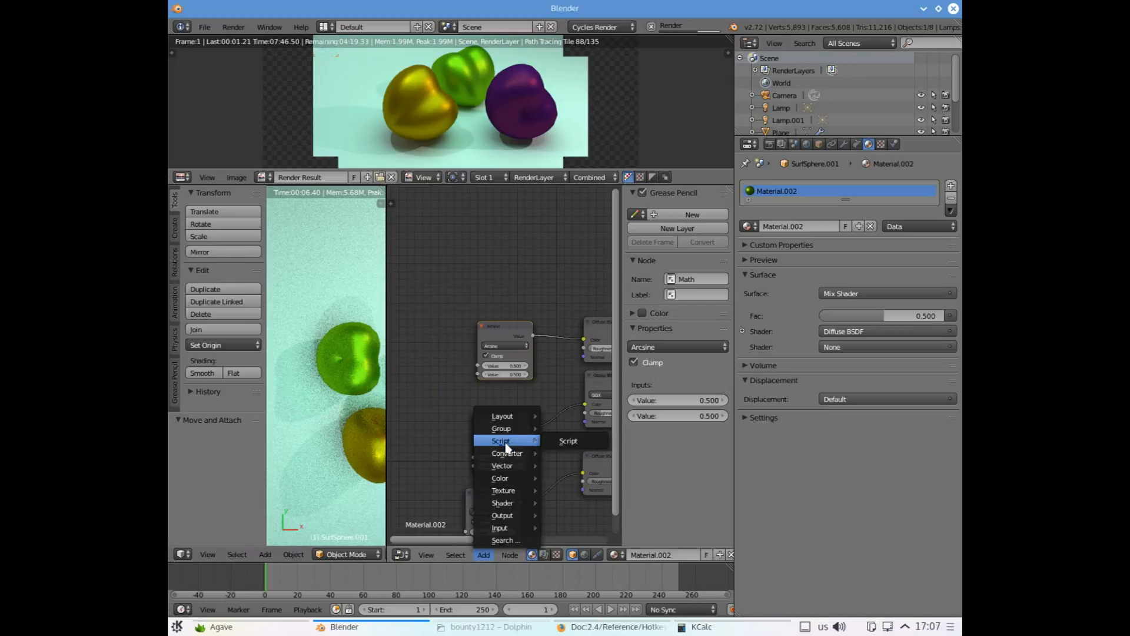
pyautogui.moveTo(506, 466)
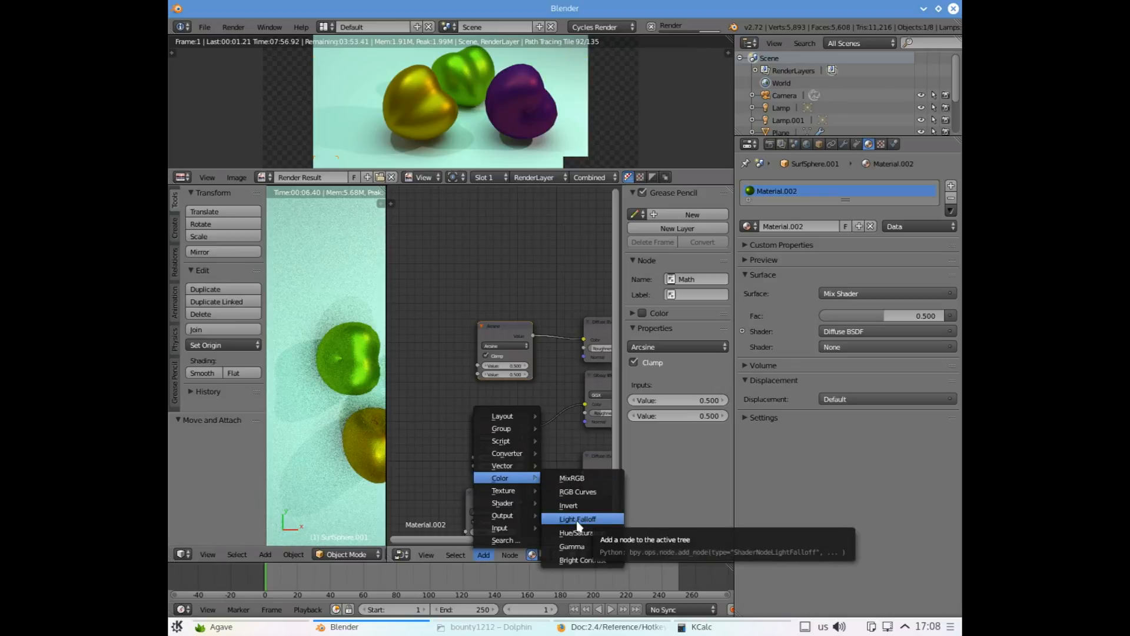
pyautogui.press('Escape')
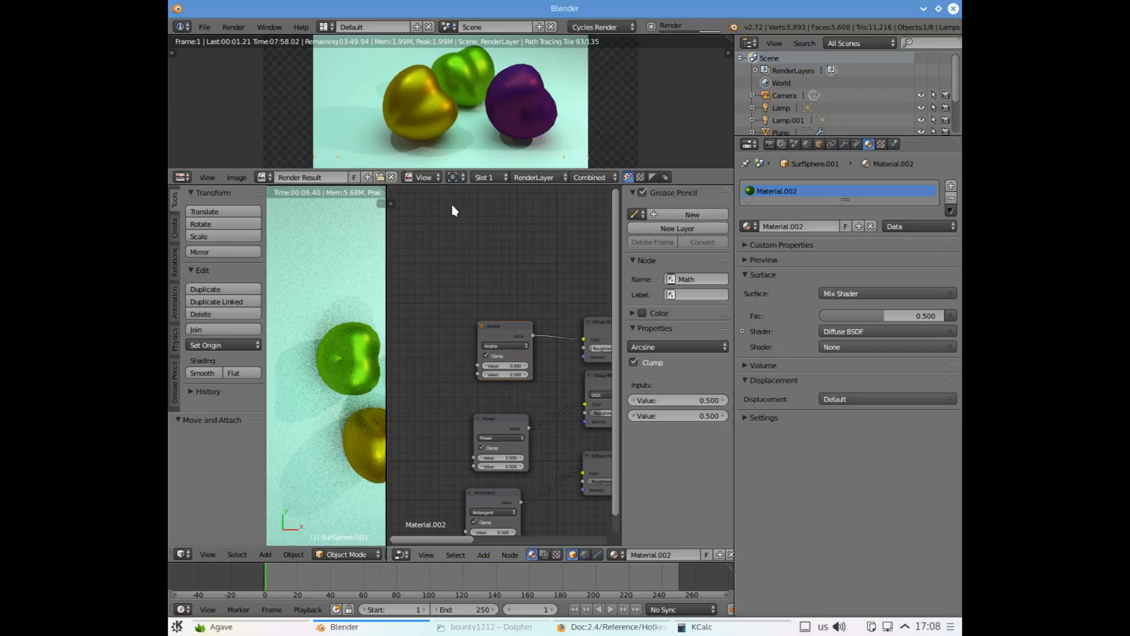
# Close the finished render of the three spheres and render the scene again
pyautogui.scroll(-1, 493, 124)
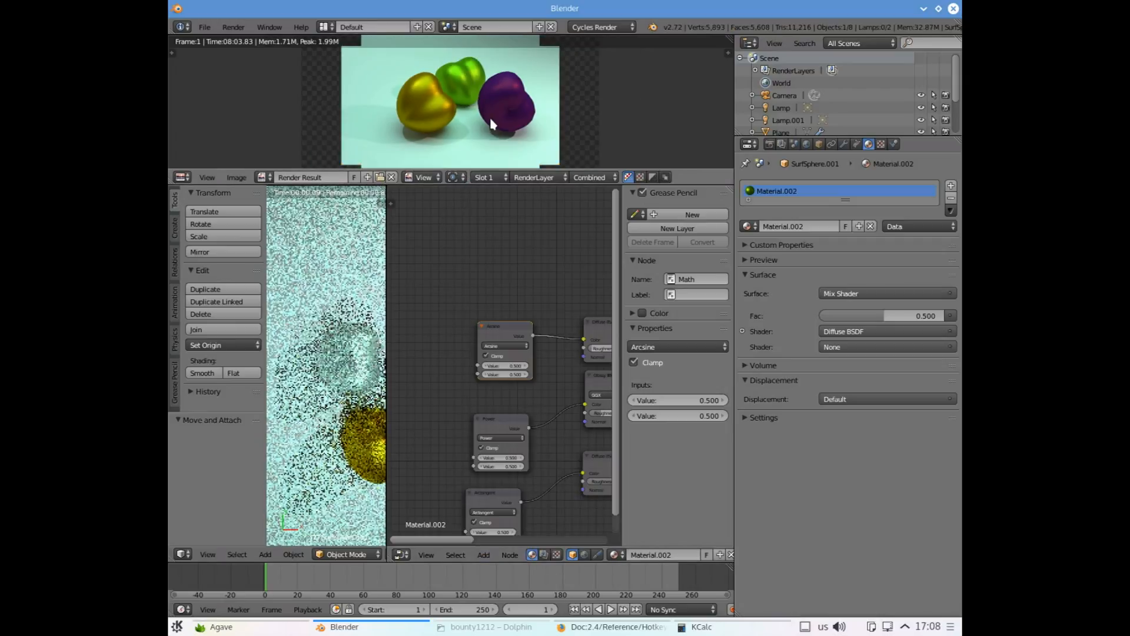
pyautogui.press('Escape')
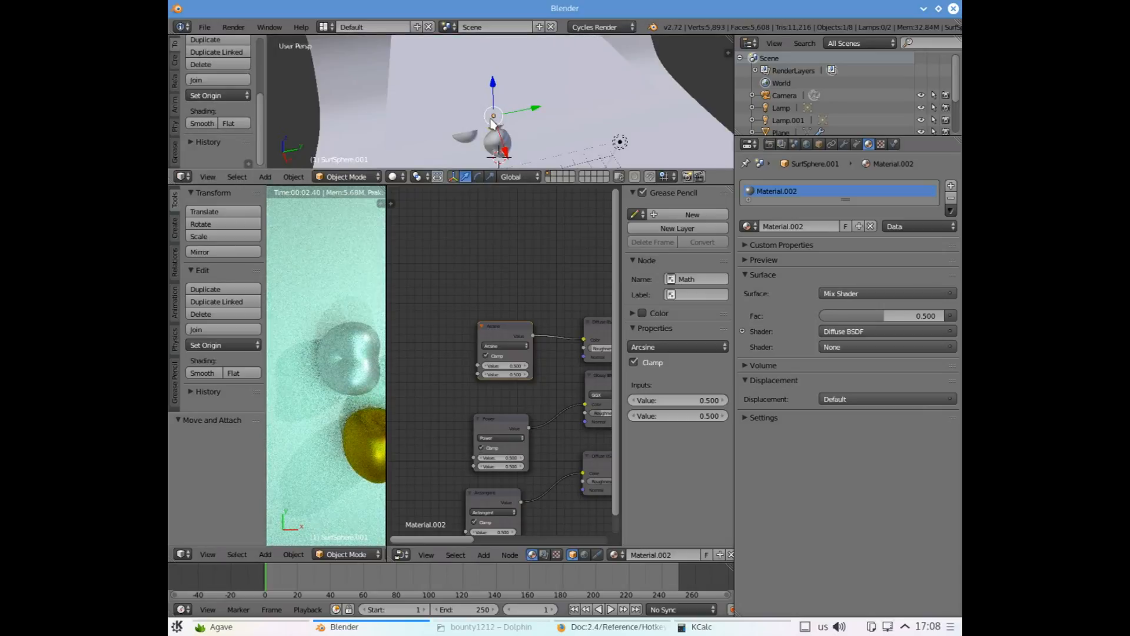
pyautogui.press('F12')
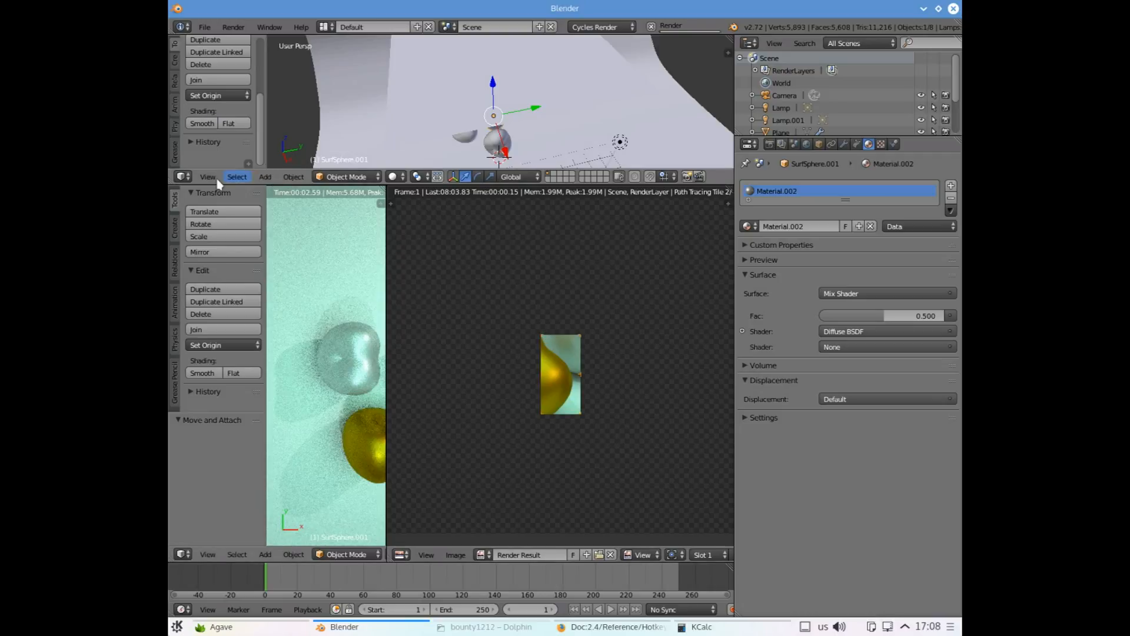
# Change the upper 3D viewport to a Node Editor and frame all of Material.002's nodes, keeping the ongoing render in view
pyautogui.click(182, 177)
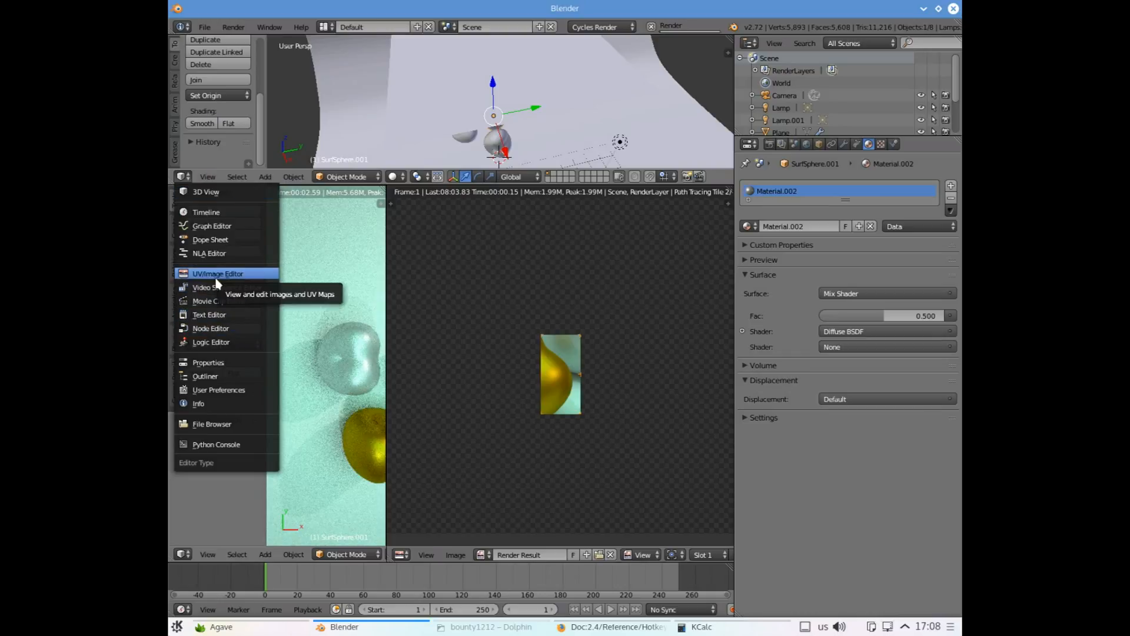
pyautogui.click(212, 328)
pyautogui.press('Home')
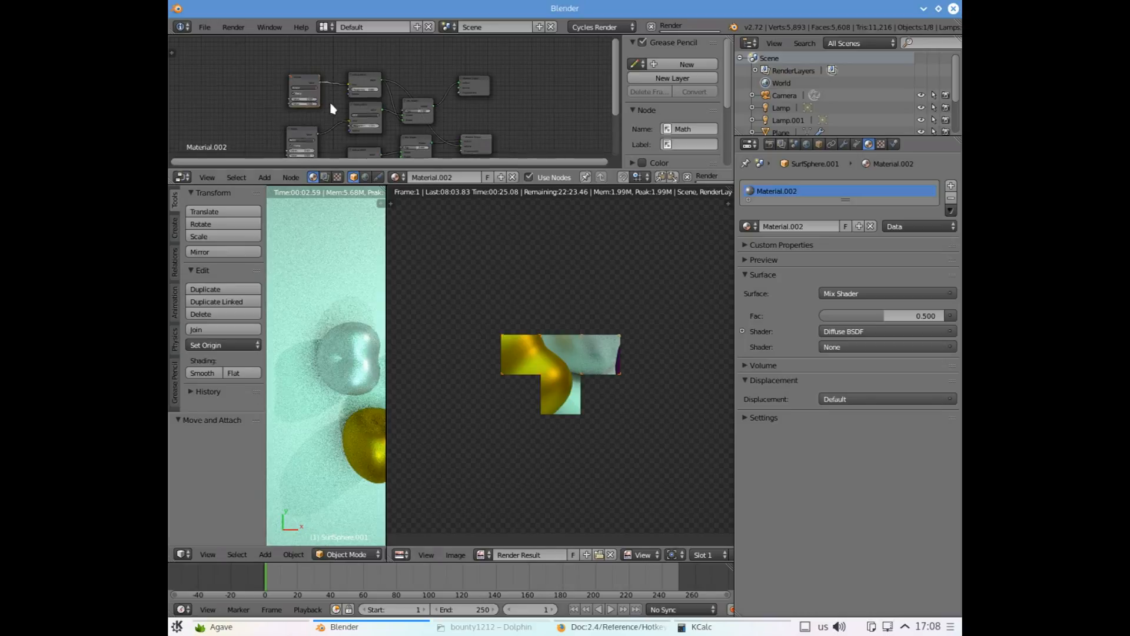
pyautogui.scroll(1, 328, 111)
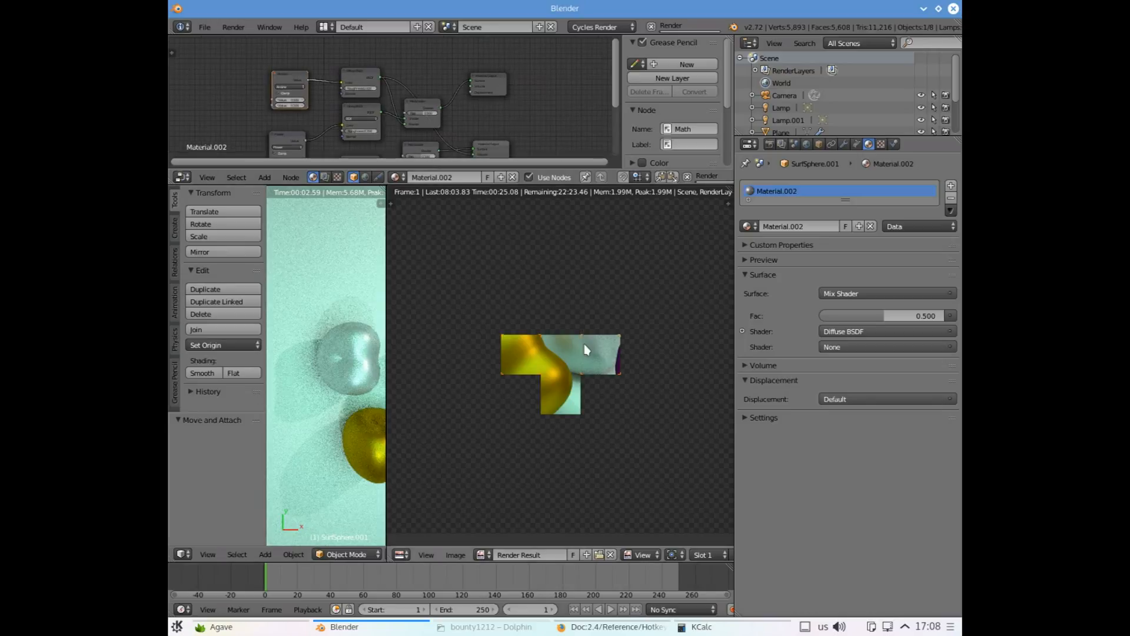
pyautogui.scroll(-3, 571, 380)
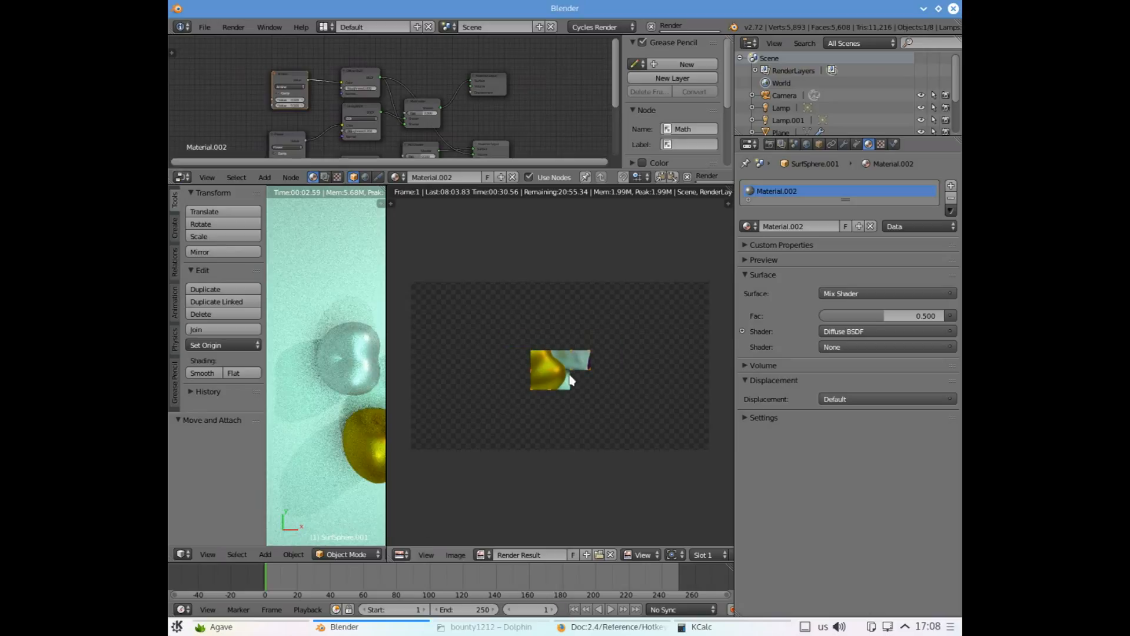
pyautogui.scroll(3, 571, 380)
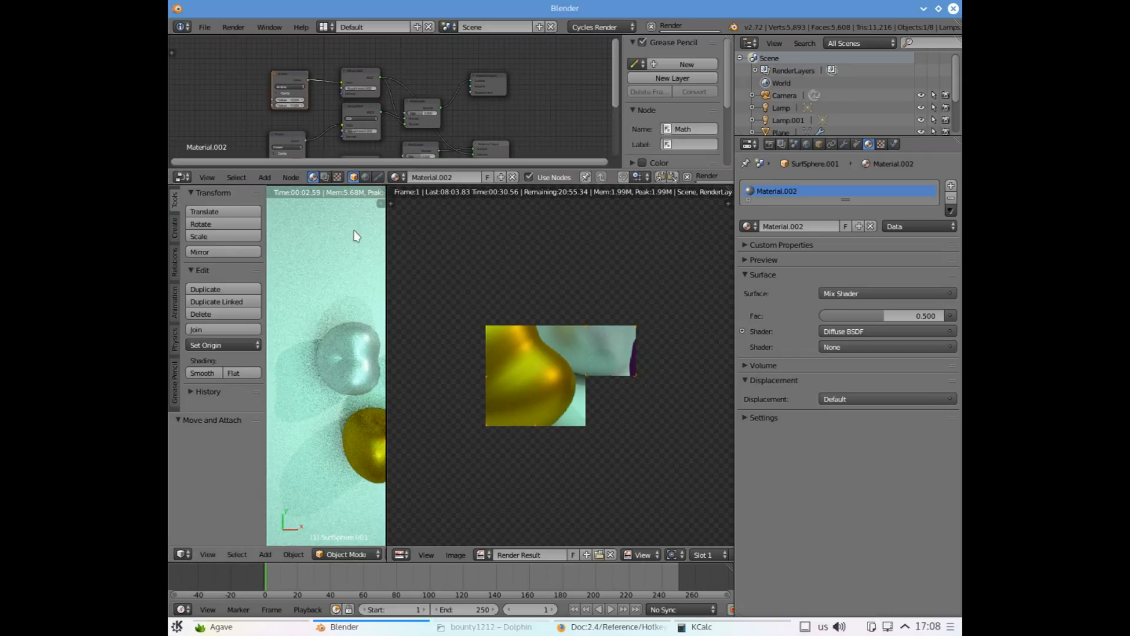
# Try the Power operation on the uppermost Math node and move its link from the upper Diffuse BSDF's Color input to Normal
pyautogui.scroll(1, 268, 94)
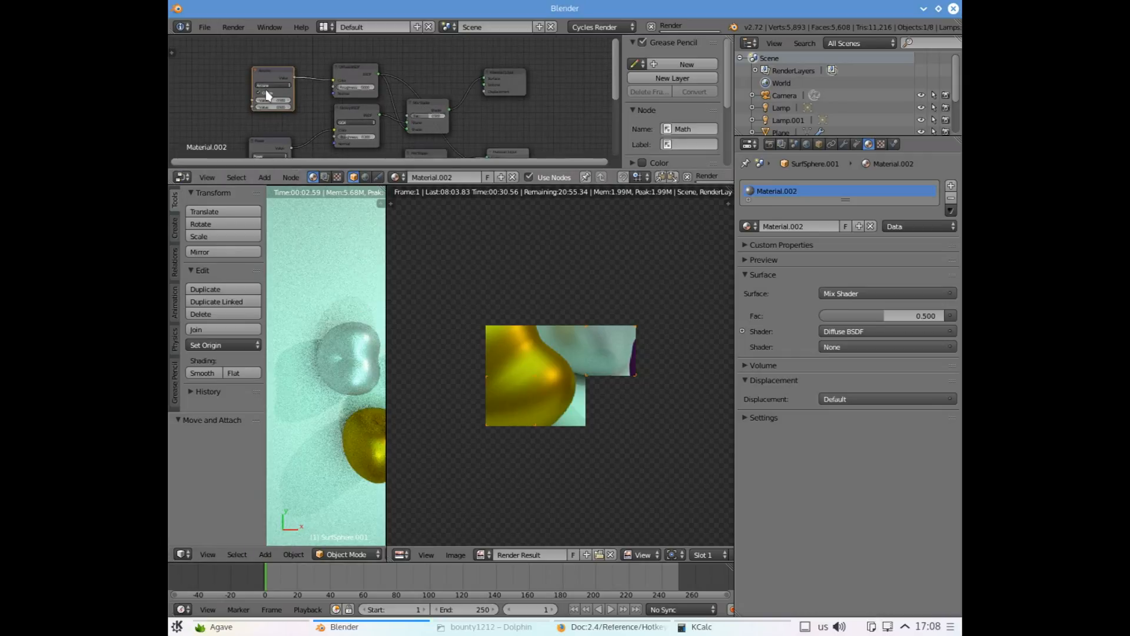
pyautogui.scroll(1, 268, 94)
pyautogui.click(255, 83)
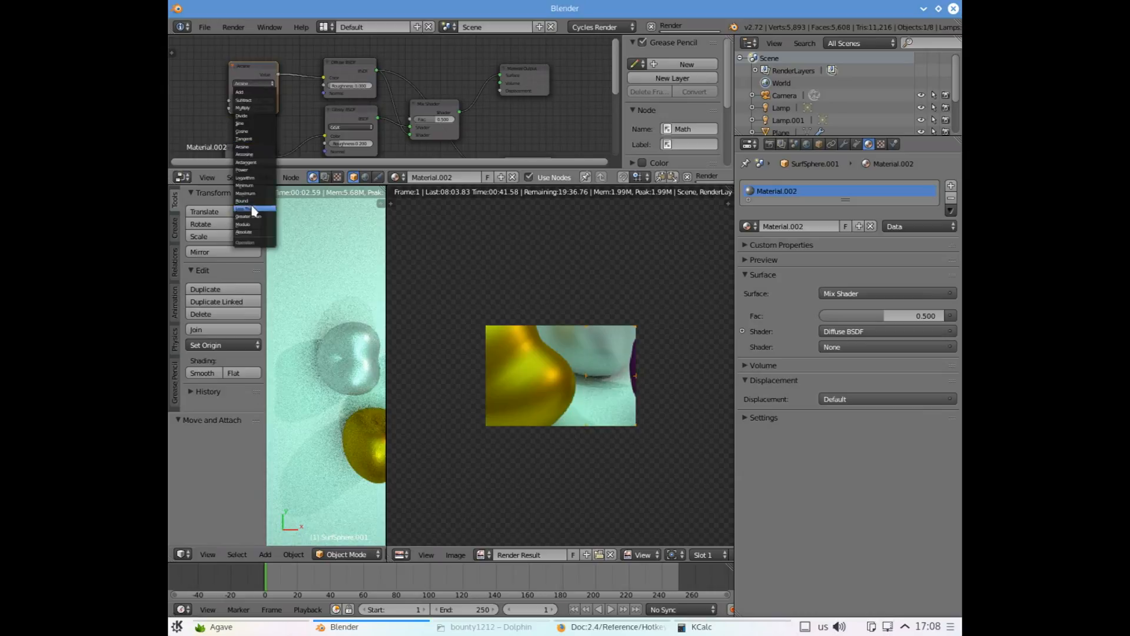
pyautogui.click(254, 169)
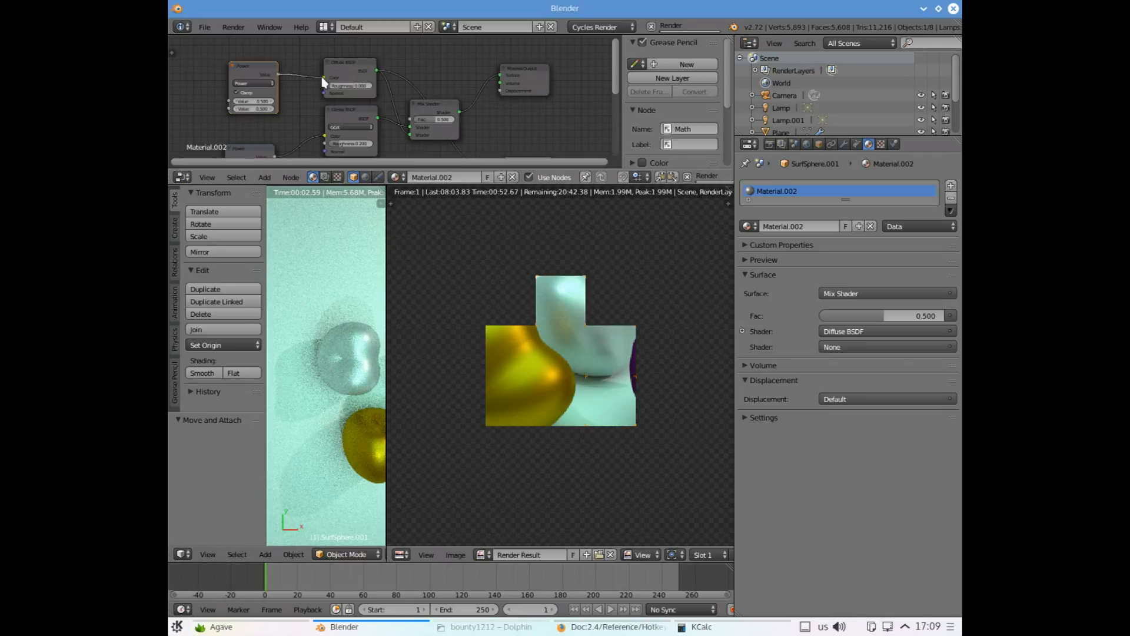
pyautogui.moveTo(323, 82); pyautogui.dragTo(323, 96)
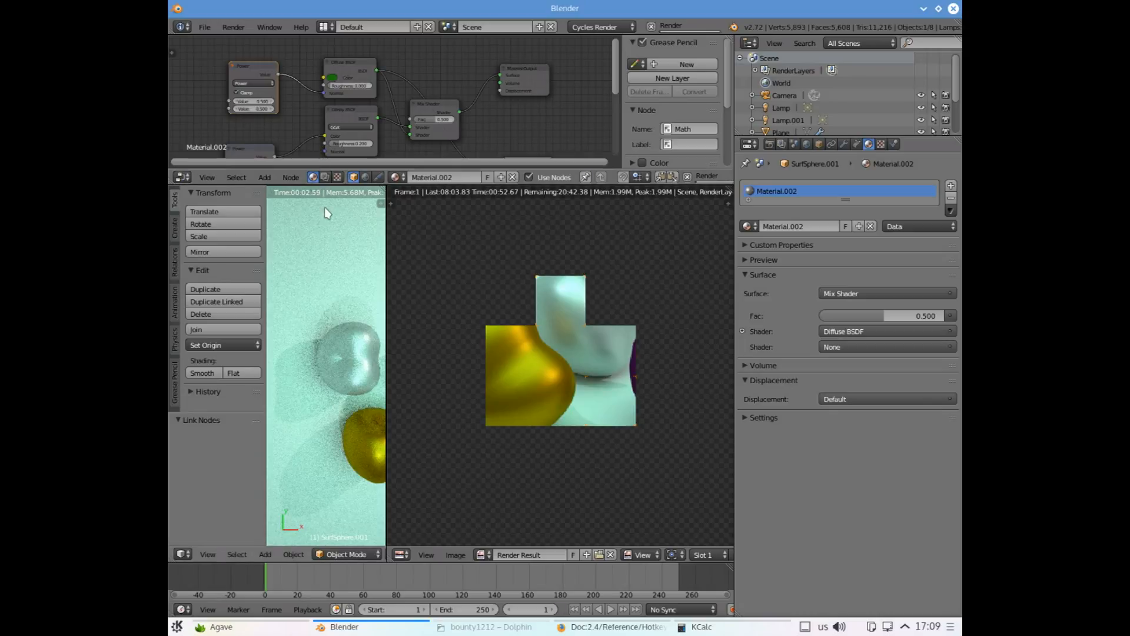
# Set the lowest Math node's operation to Power and move its link from the lower Diffuse BSDF's Color input to Normal
pyautogui.scroll(-3, 493, 371)
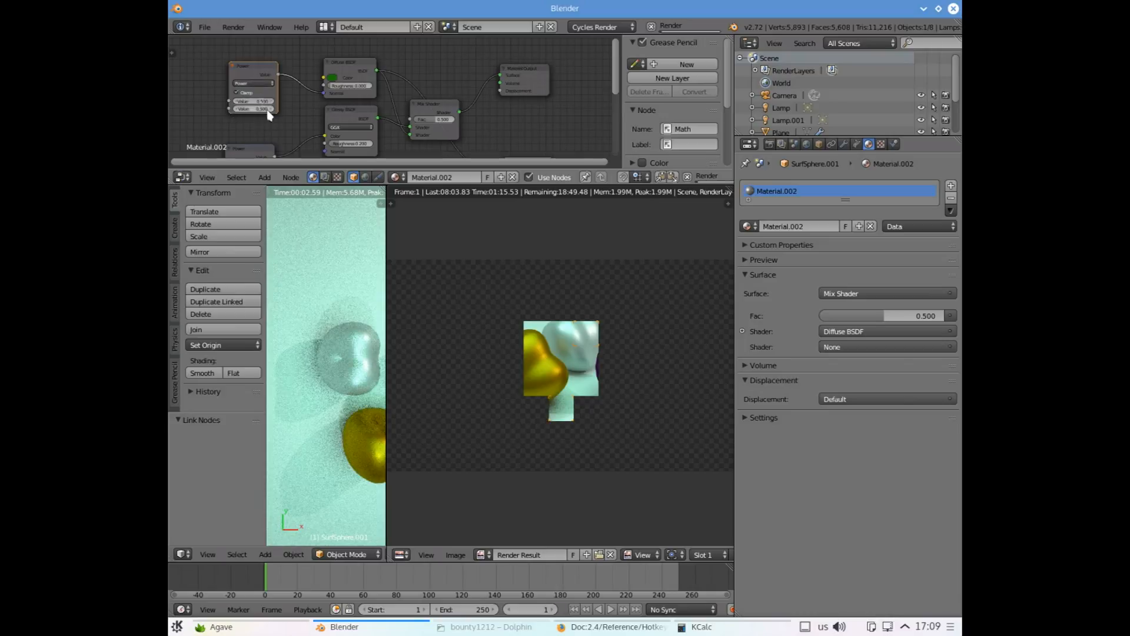
pyautogui.scroll(-4, 291, 140)
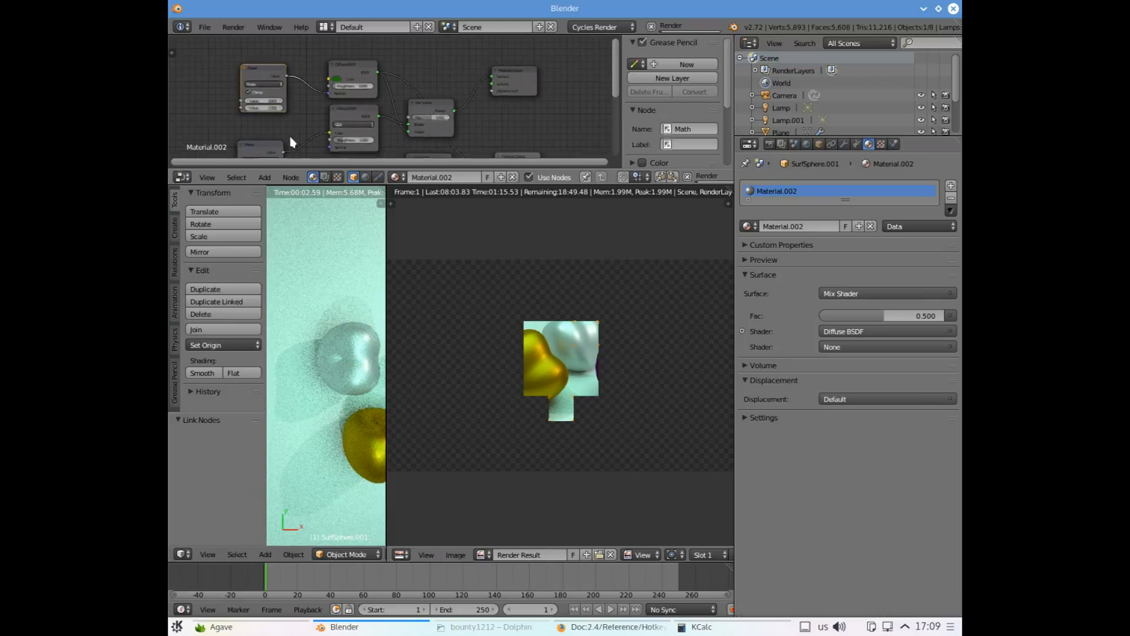
pyautogui.keyDown('ctrl'); pyautogui.hscroll(-2, 296, 128); pyautogui.keyUp('ctrl')
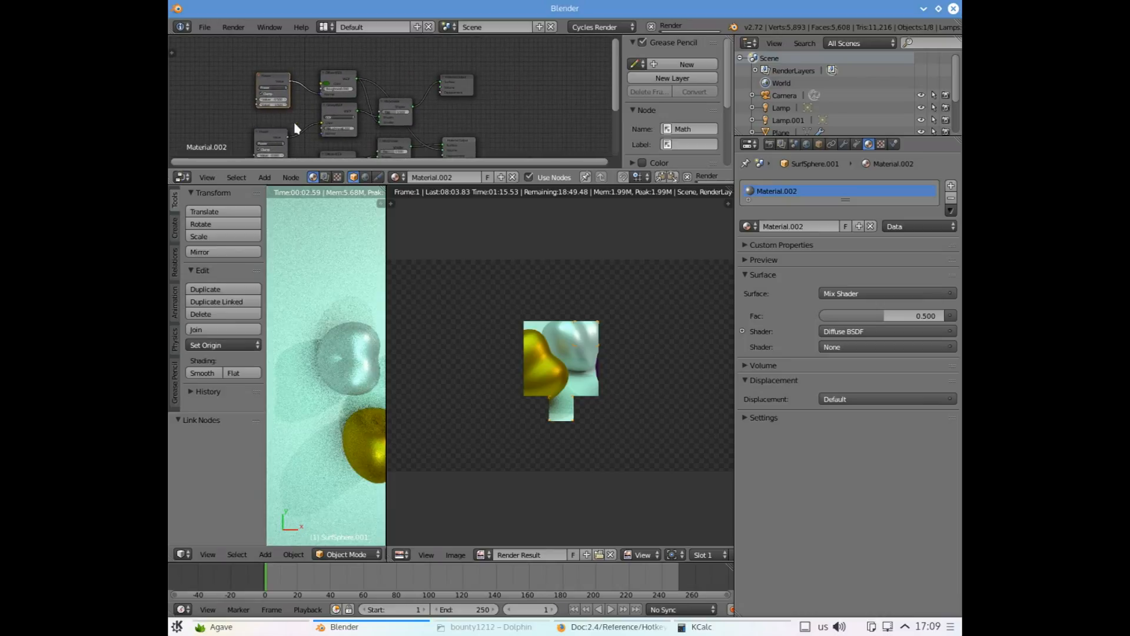
pyautogui.keyDown('shift'); pyautogui.scroll(-5, 296, 128); pyautogui.keyUp('shift')
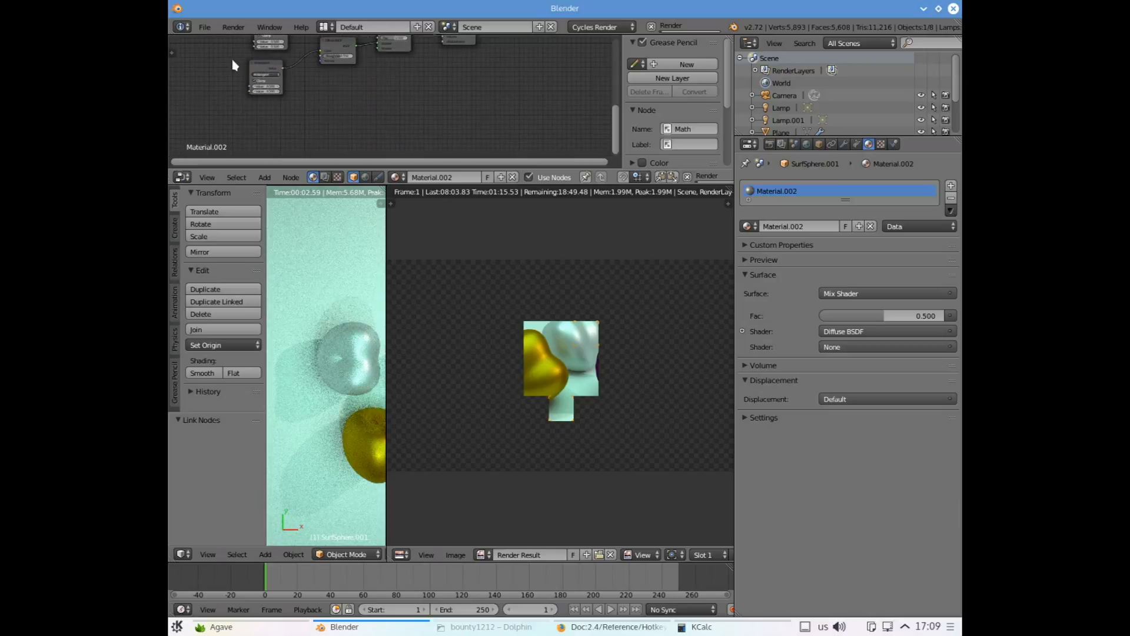
pyautogui.click(261, 74)
pyautogui.click(272, 133)
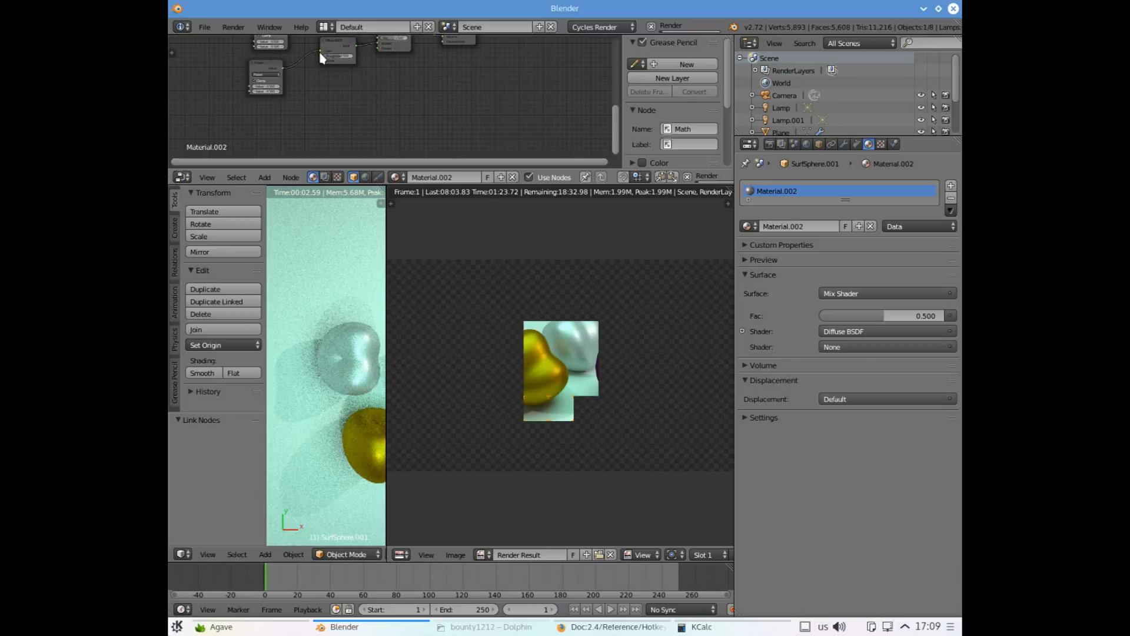
pyautogui.moveTo(322, 57); pyautogui.dragTo(319, 65)
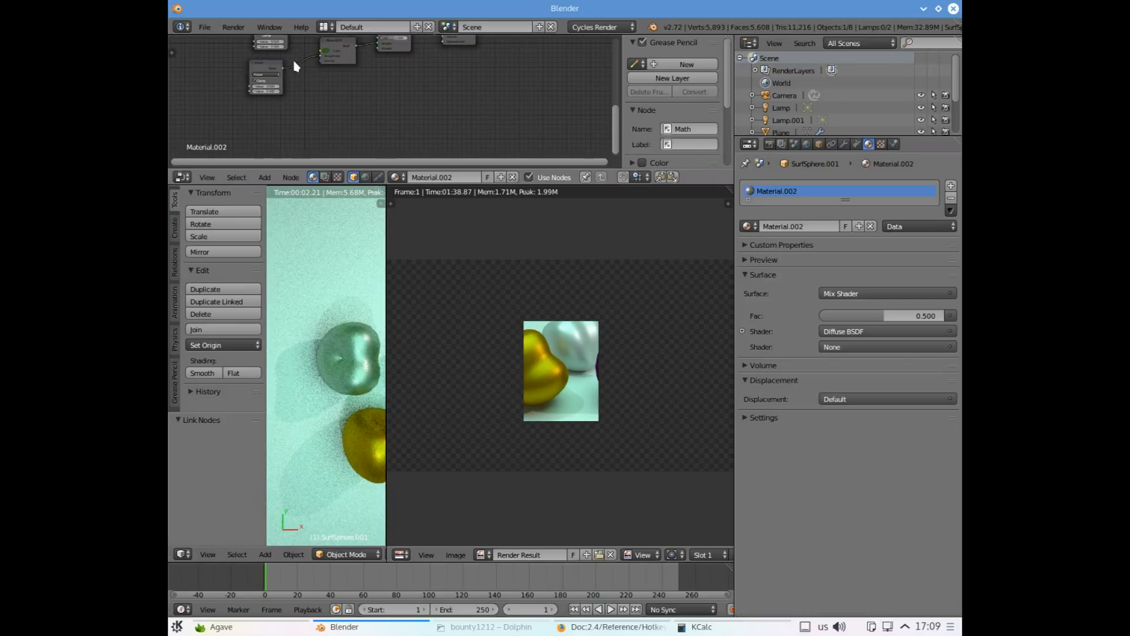
# Move the middle Power node's link from the Glossy BSDF's Color input to its Roughness input, after trying Normal
pyautogui.keyDown('ctrl'); pyautogui.scroll(3, 323, 83); pyautogui.keyUp('ctrl')
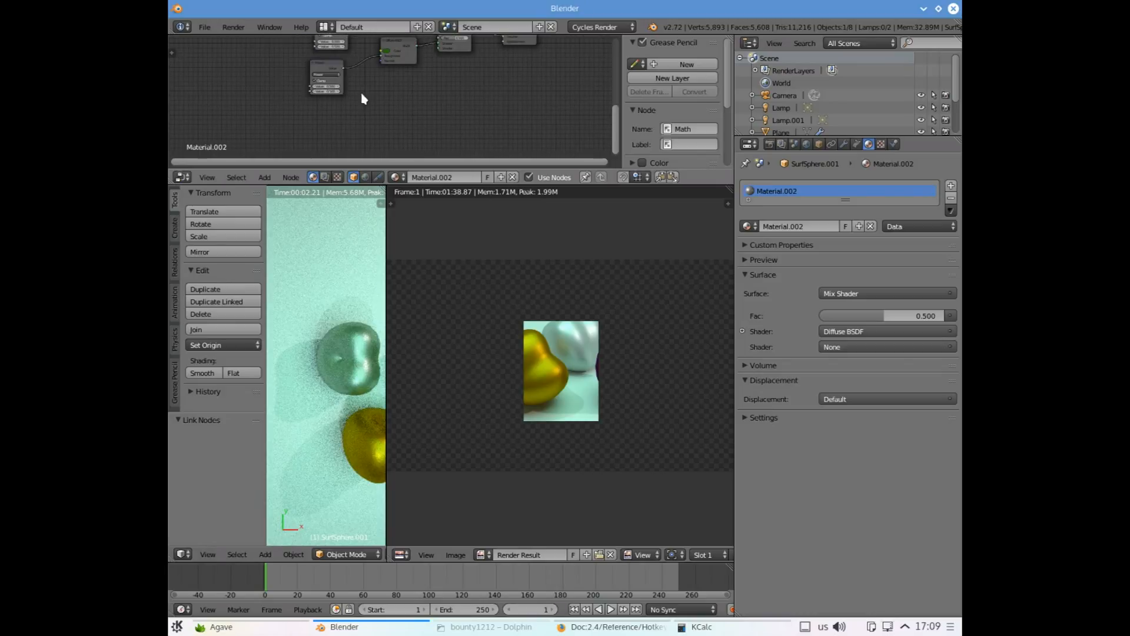
pyautogui.scroll(2, 366, 100)
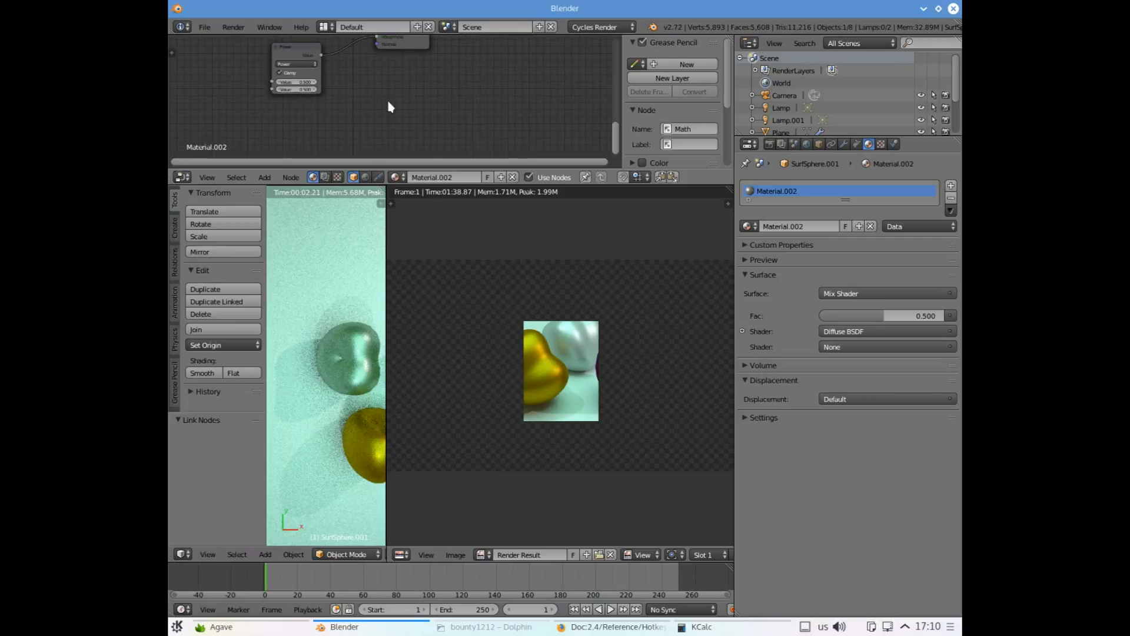
pyautogui.keyDown('shift'); pyautogui.scroll(4, 405, 120); pyautogui.keyUp('shift')
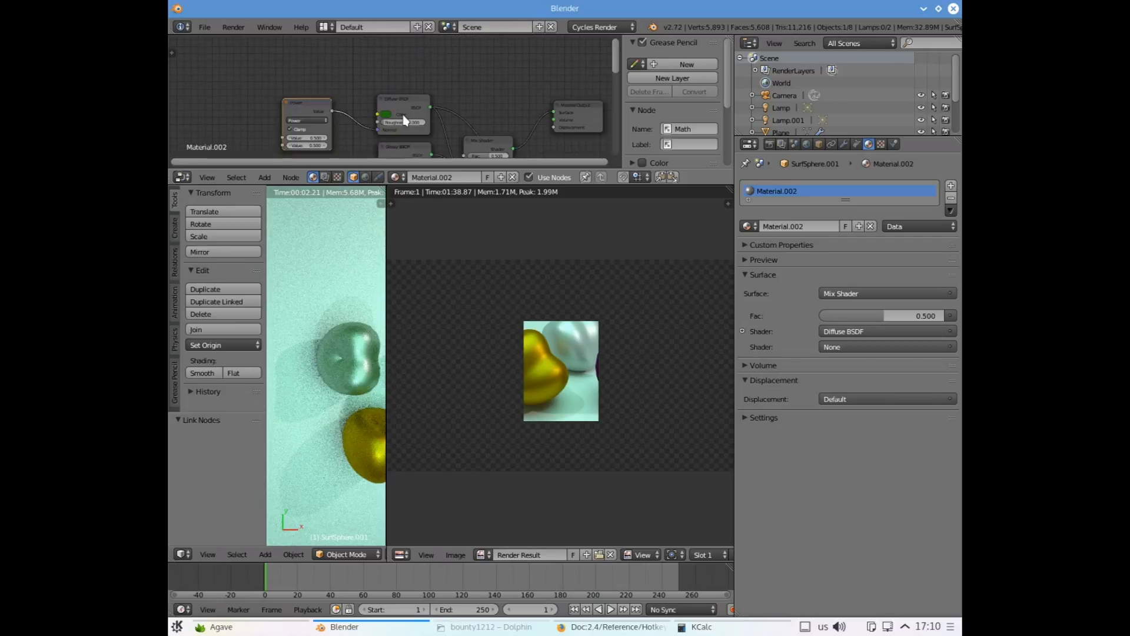
pyautogui.scroll(-1, 405, 120)
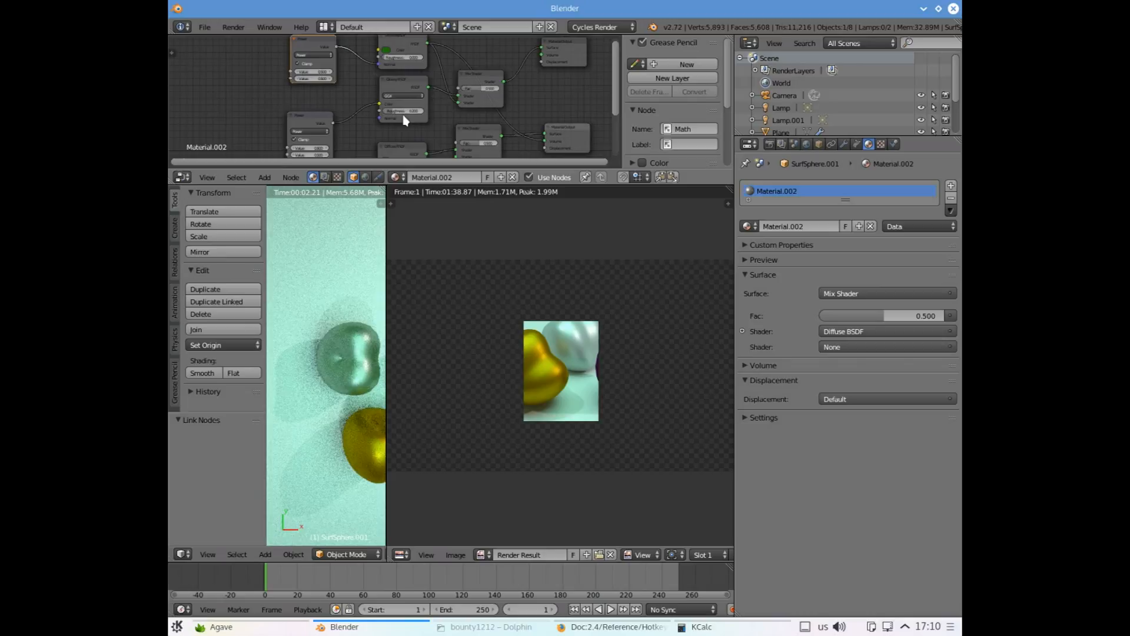
pyautogui.moveTo(379, 103); pyautogui.dragTo(378, 118)
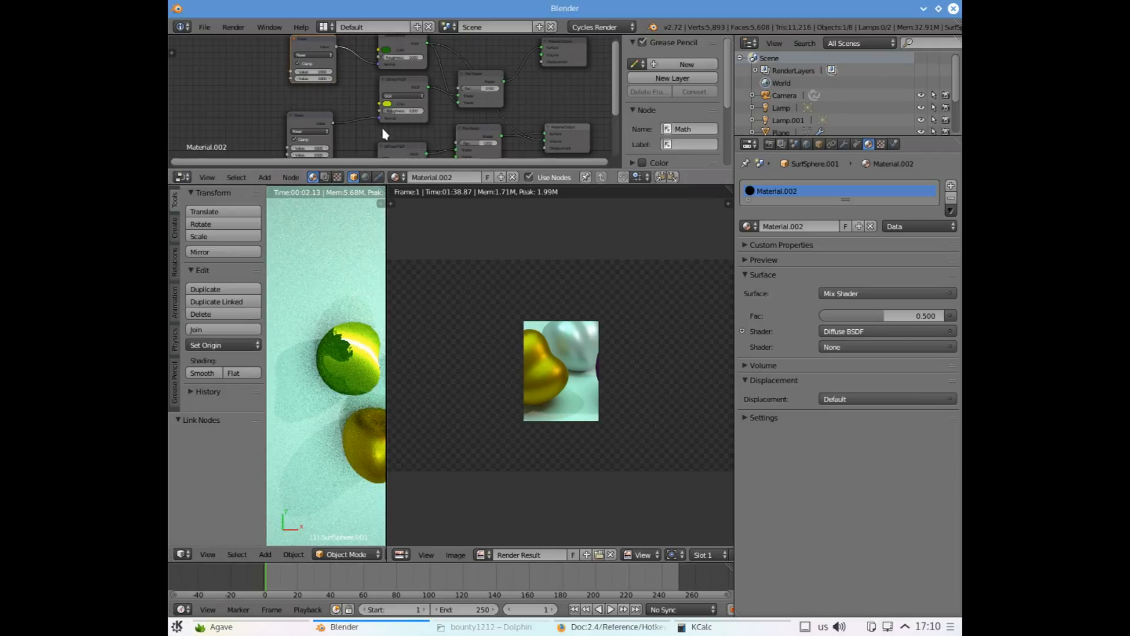
pyautogui.moveTo(379, 120); pyautogui.dragTo(379, 112)
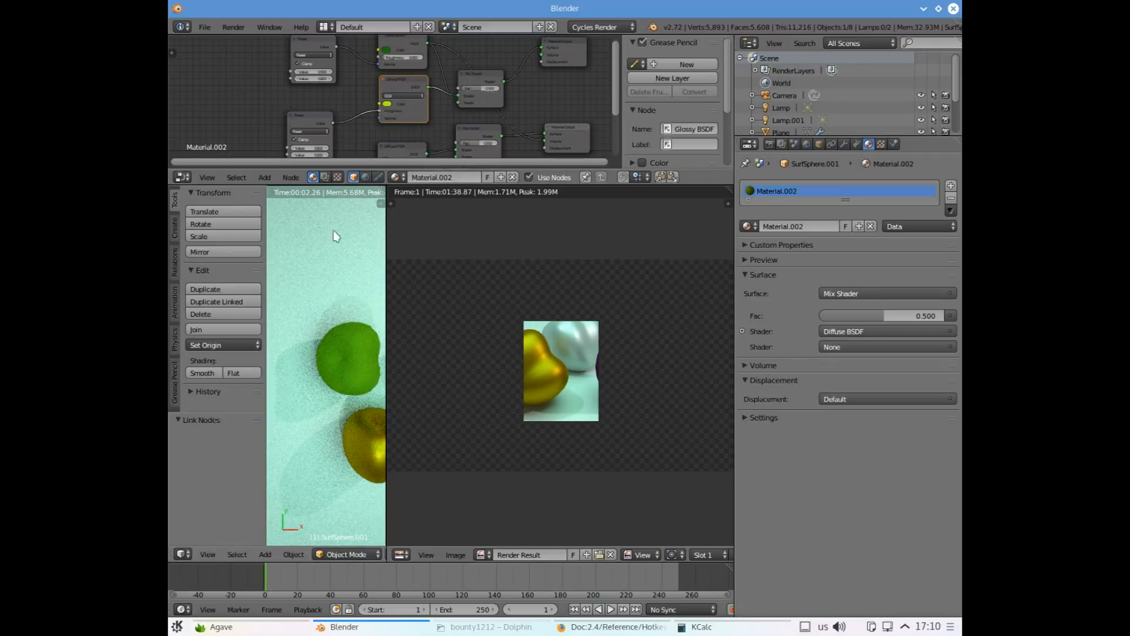
# Set the operation of both the middle and the uppermost Math nodes to Multiply
pyautogui.scroll(2, 373, 114)
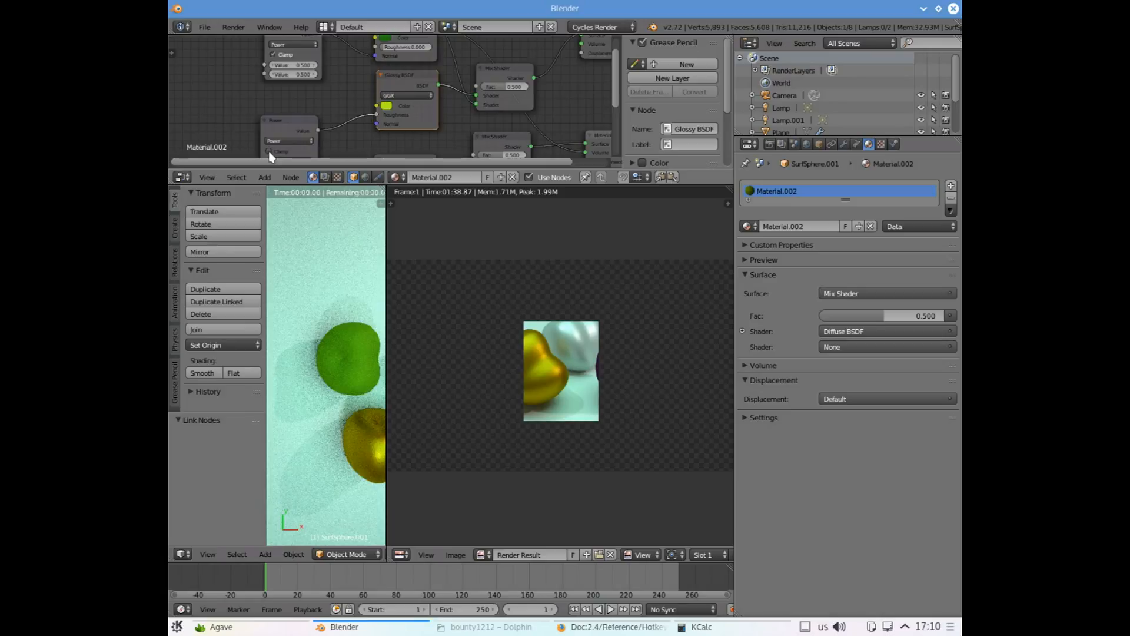
pyautogui.click(289, 141)
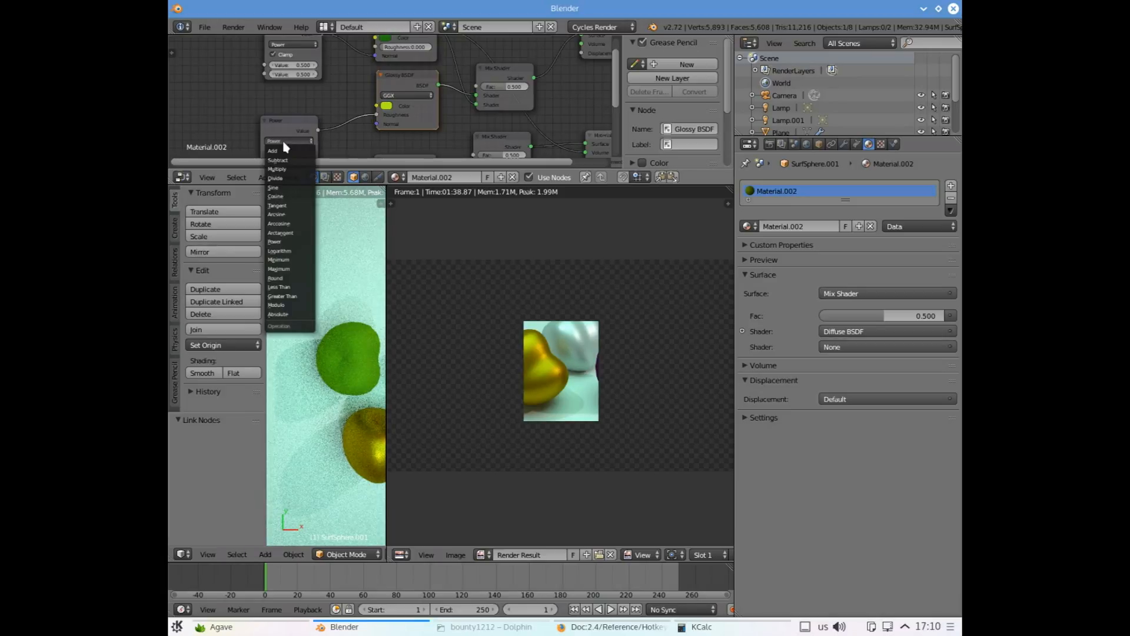
pyautogui.click(287, 170)
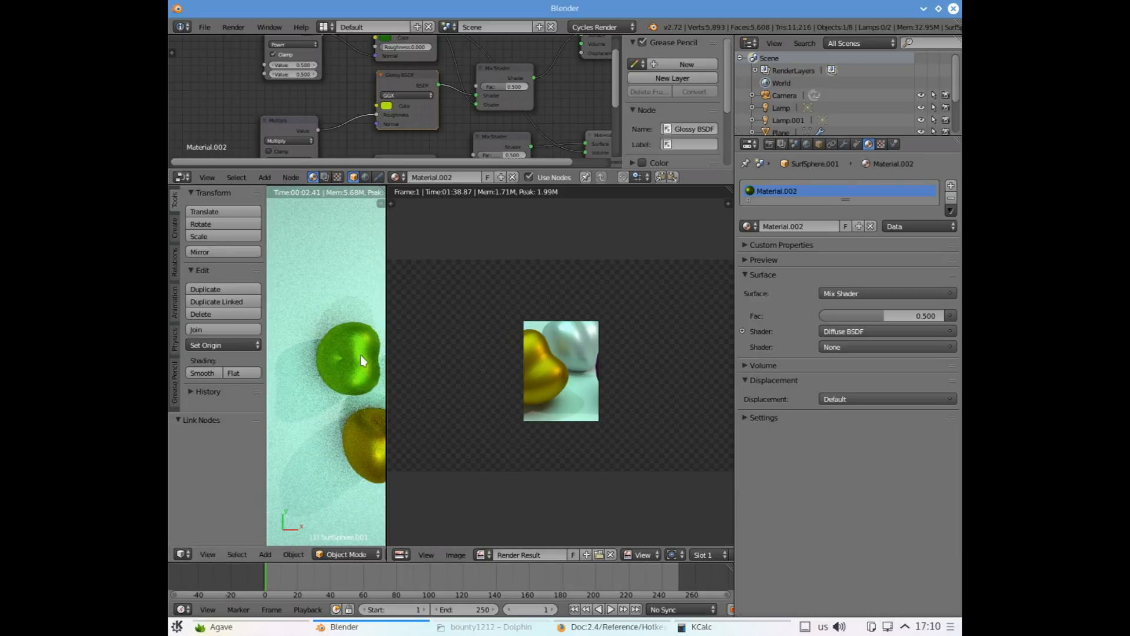
pyautogui.click(292, 44)
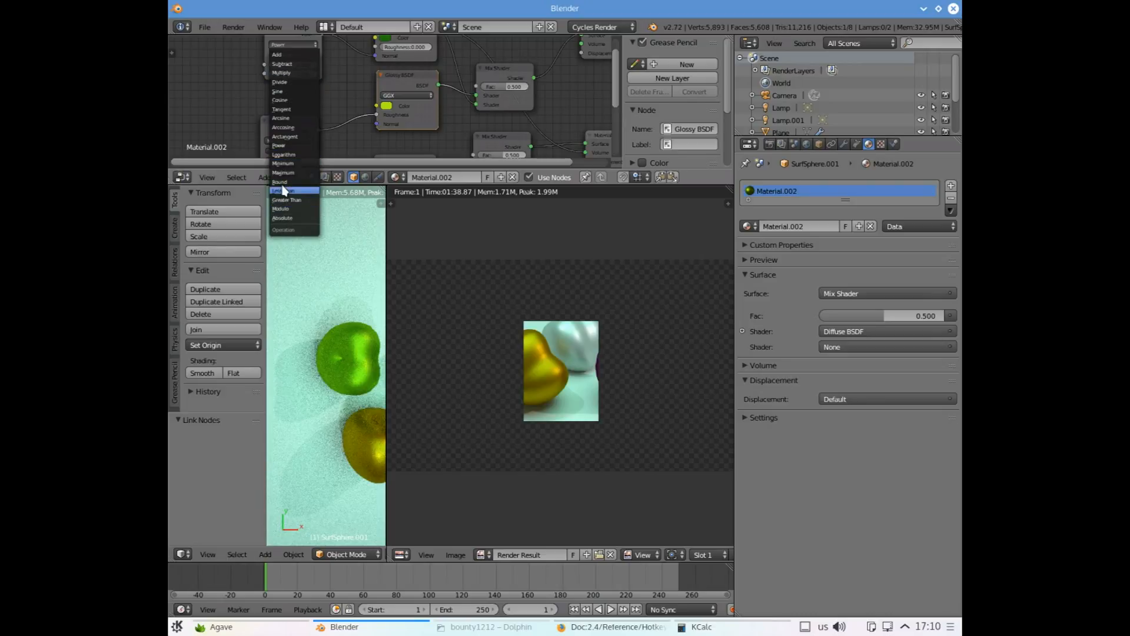
pyautogui.click(286, 73)
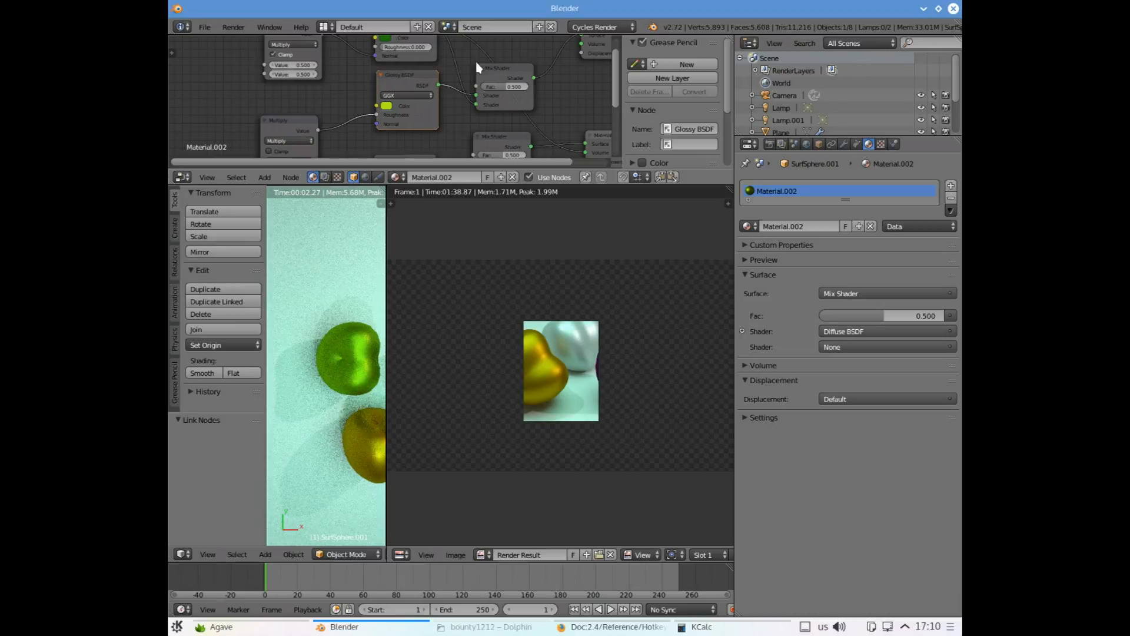
# Move the uppermost Multiply node's link from the upper Diffuse BSDF's Normal input to its Roughness input
pyautogui.scroll(2, 466, 108)
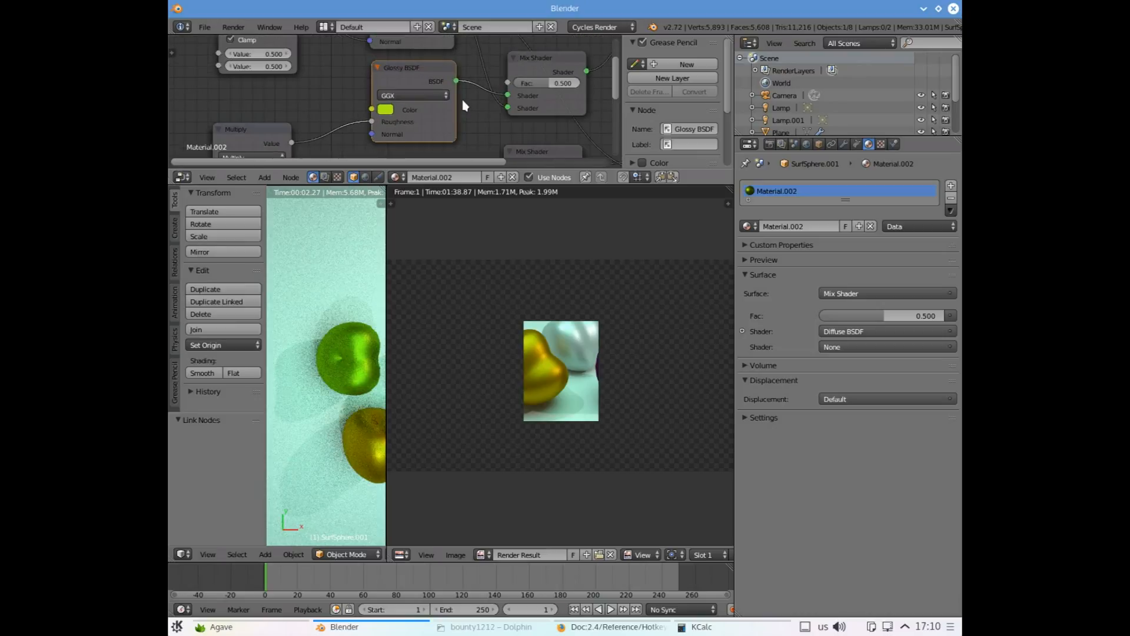
pyautogui.keyDown('ctrl'); pyautogui.hscroll(-2, 465, 106); pyautogui.keyUp('ctrl')
pyautogui.keyDown('shift'); pyautogui.scroll(-3, 458, 94); pyautogui.keyUp('shift')
pyautogui.keyDown('shift'); pyautogui.scroll(-1, 458, 94); pyautogui.keyUp('shift')
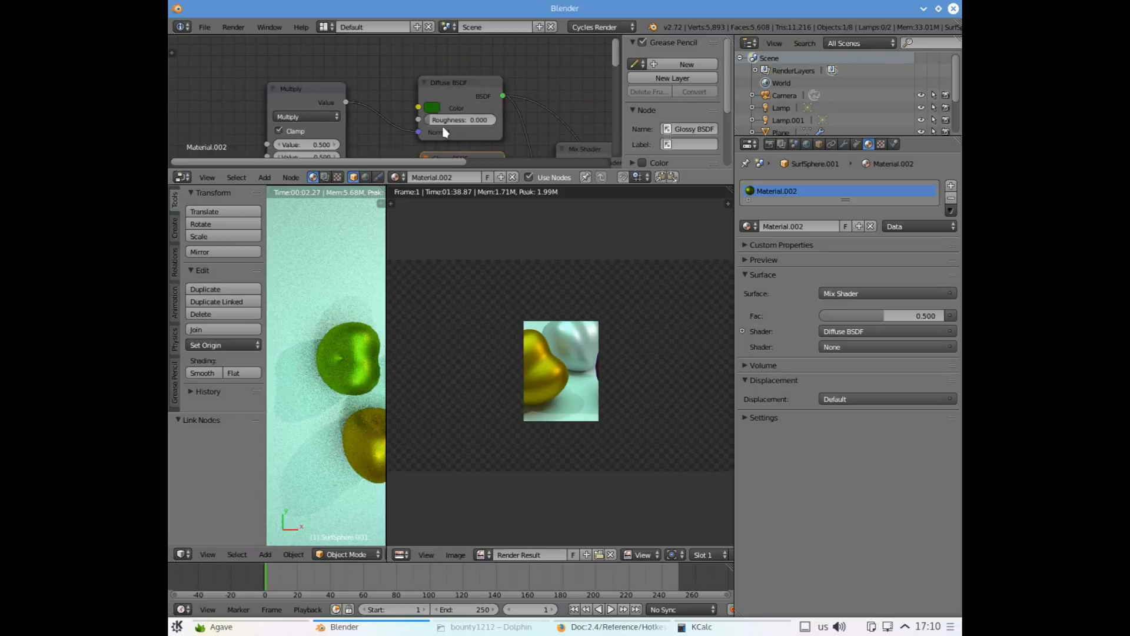
pyautogui.moveTo(432, 132); pyautogui.dragTo(419, 120)
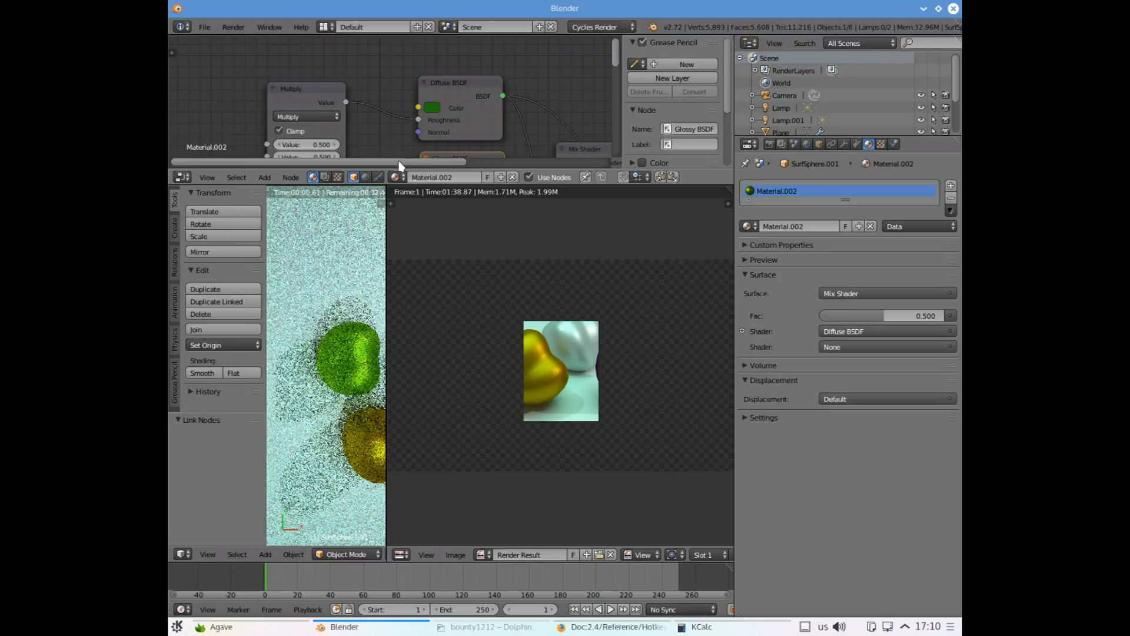
# Set the lowest Math node's operation to Multiply, after trying Arcsine and Modulo
pyautogui.scroll(-3, 429, 143)
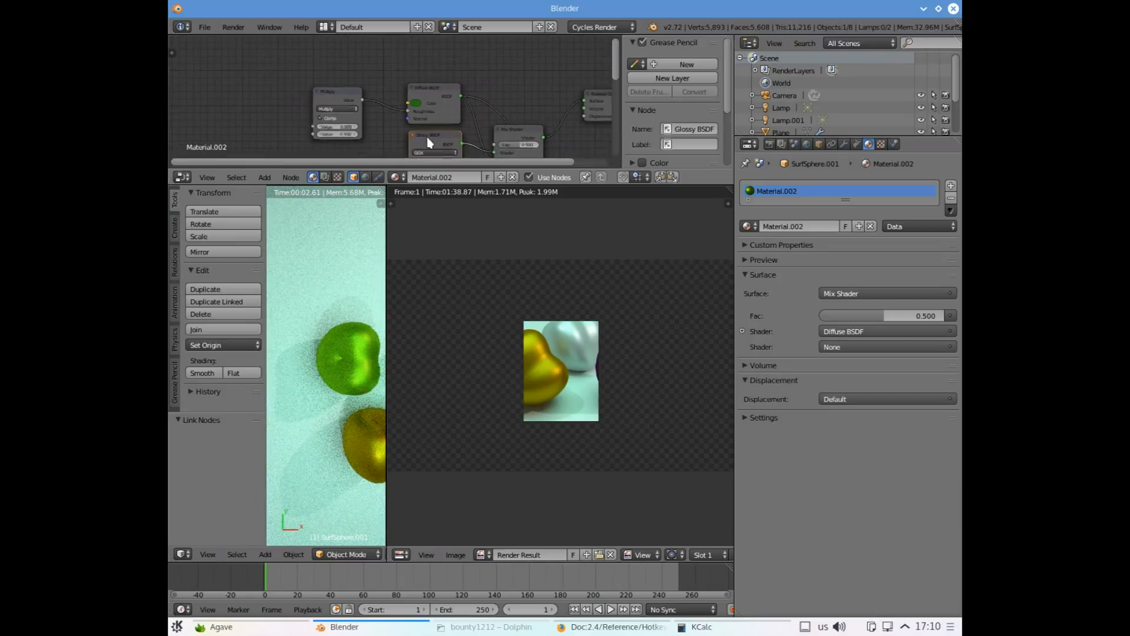
pyautogui.scroll(-2, 429, 143)
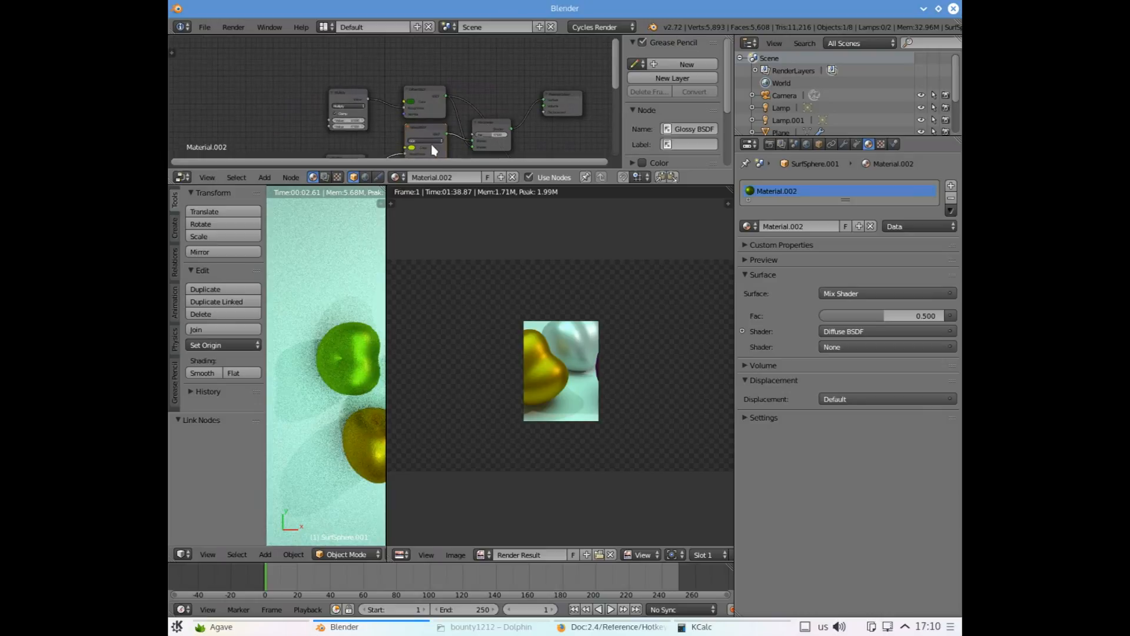
pyautogui.keyDown('ctrl'); pyautogui.scroll(-5, 424, 130); pyautogui.keyUp('ctrl')
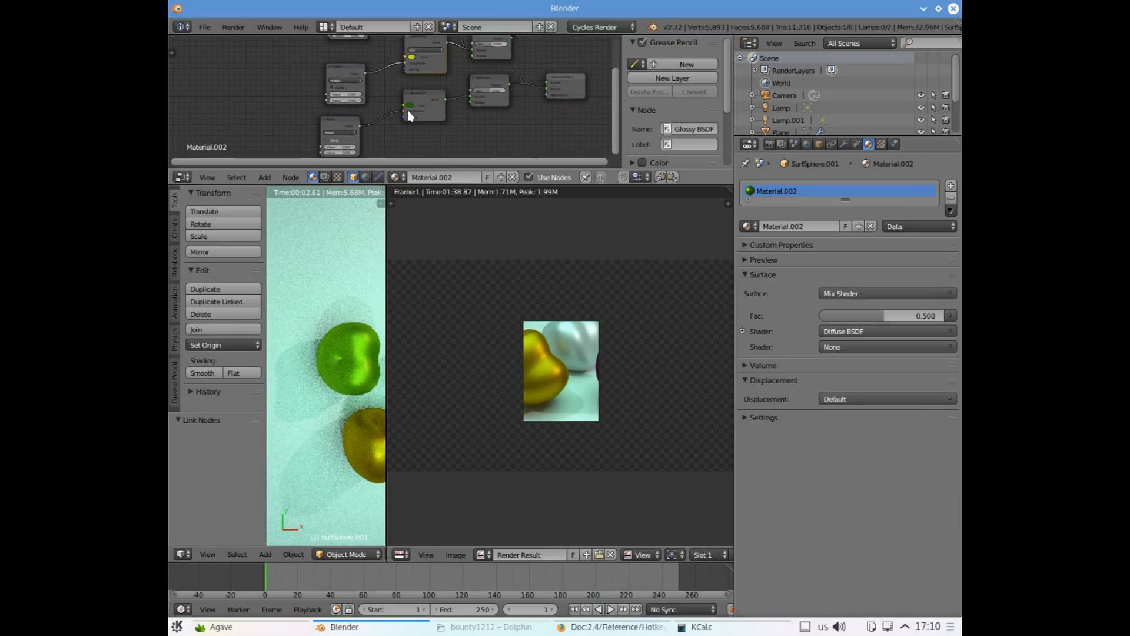
pyautogui.keyDown('shift'); pyautogui.scroll(-2, 410, 116); pyautogui.keyUp('shift')
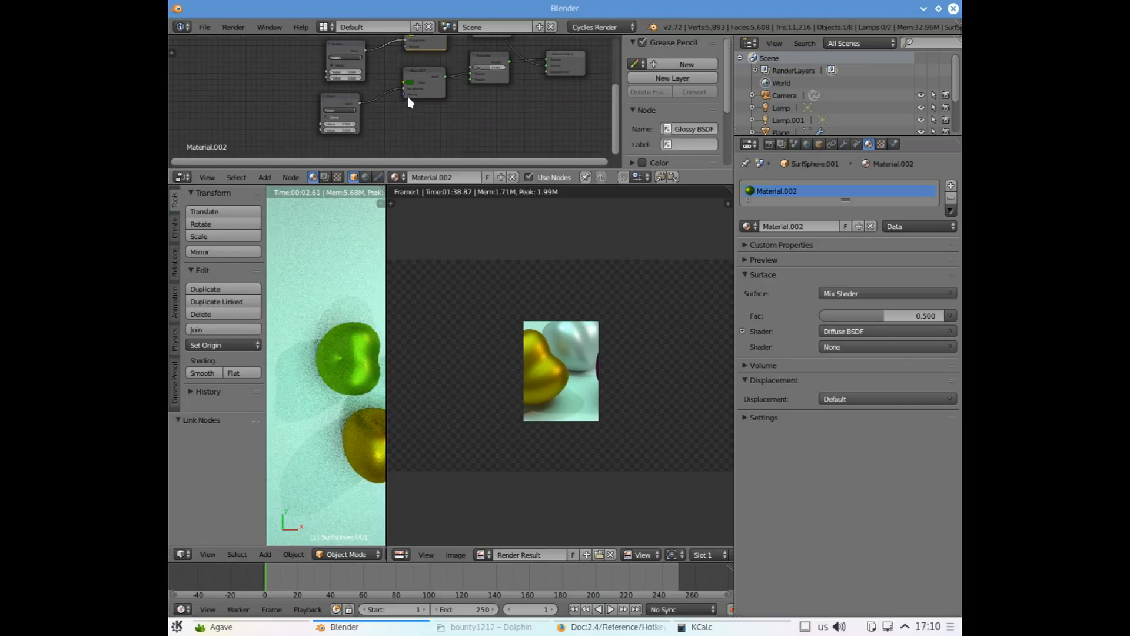
pyautogui.scroll(2, 410, 103)
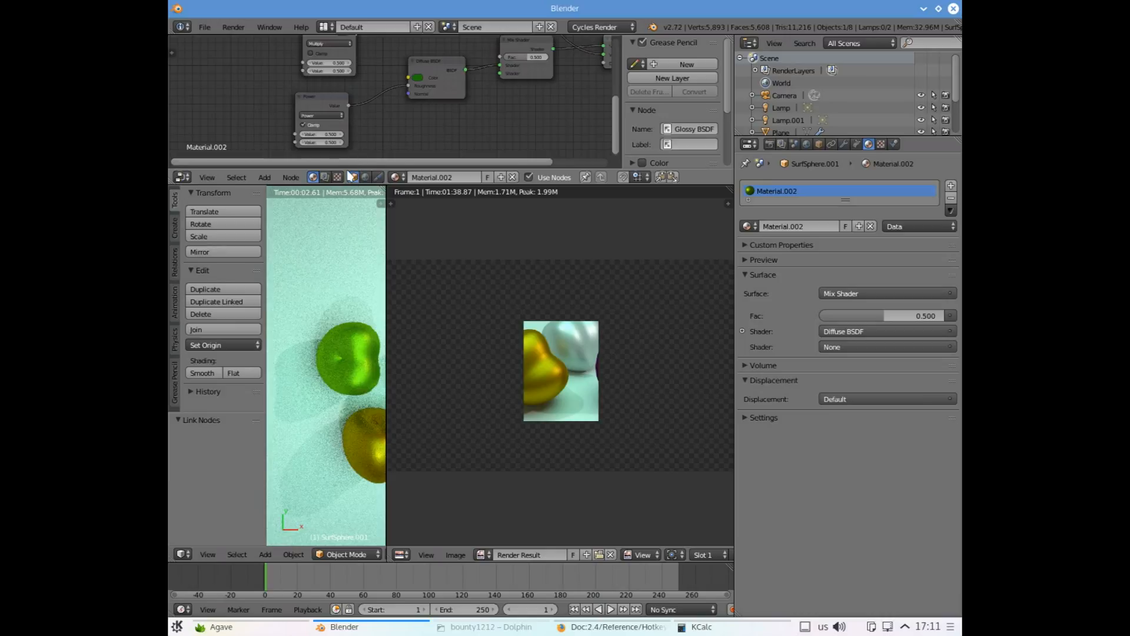
pyautogui.scroll(2, 303, 154)
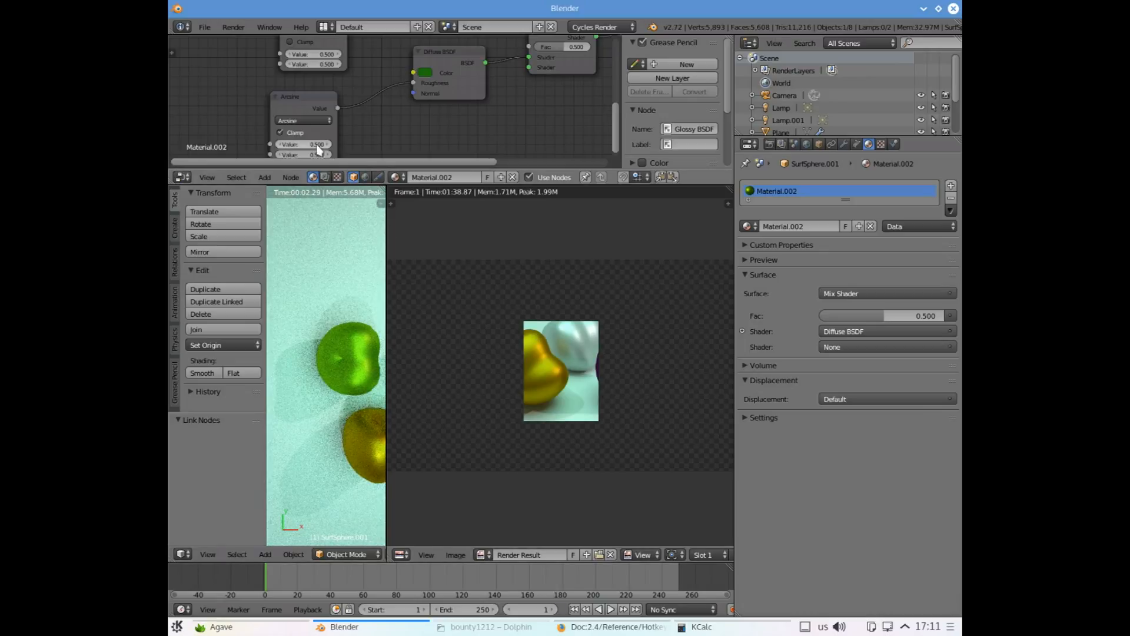
pyautogui.click(307, 126)
pyautogui.click(311, 180)
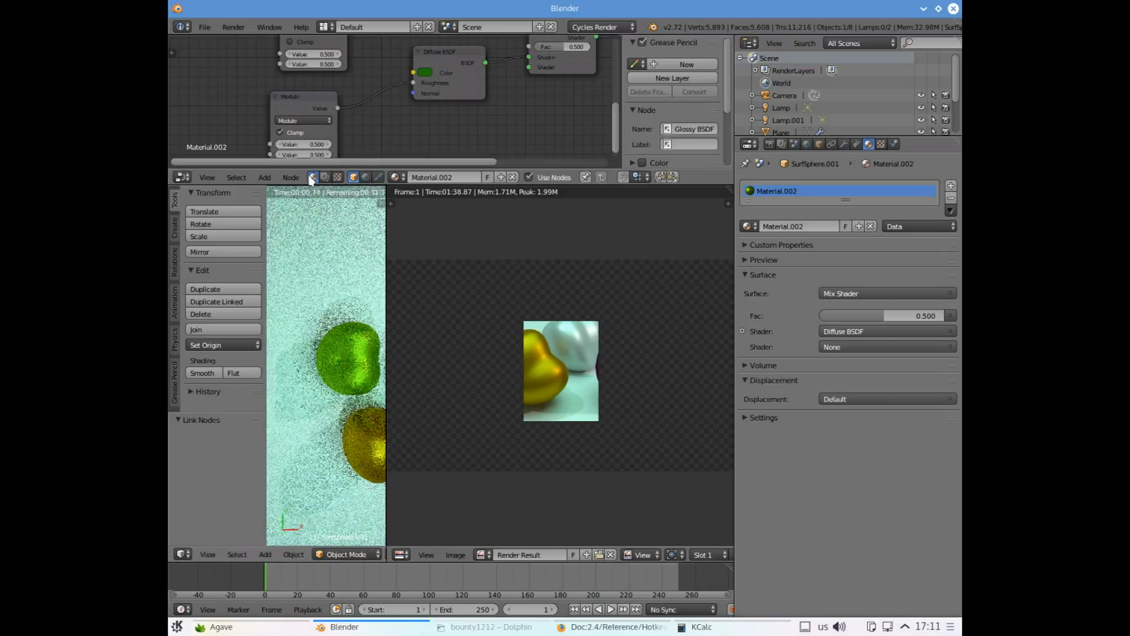
pyautogui.click(299, 121)
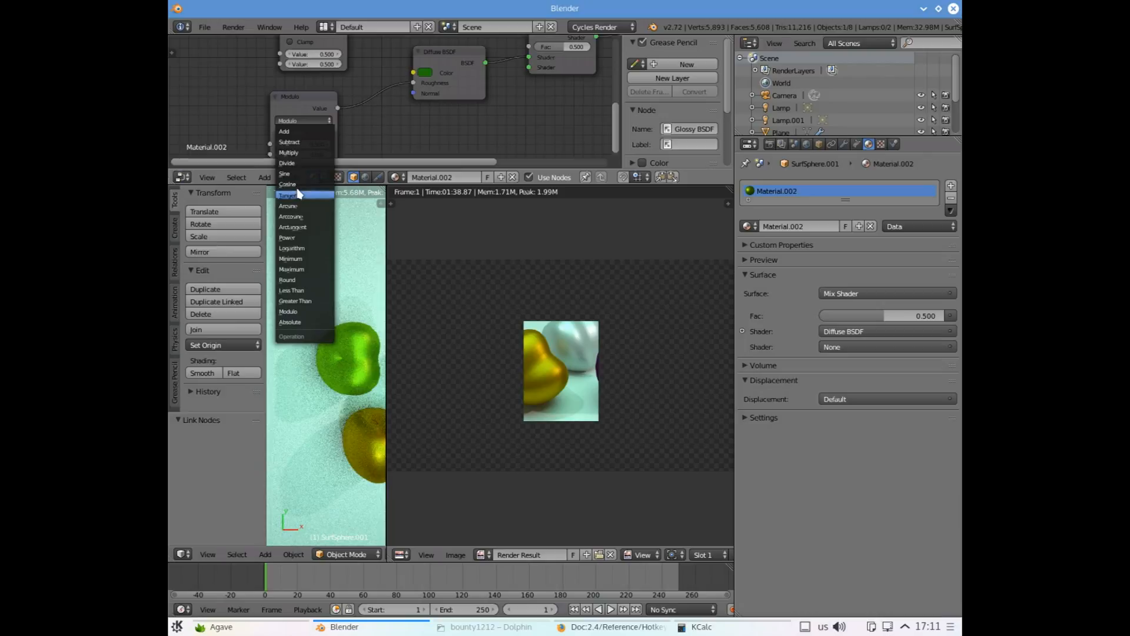
pyautogui.click(304, 155)
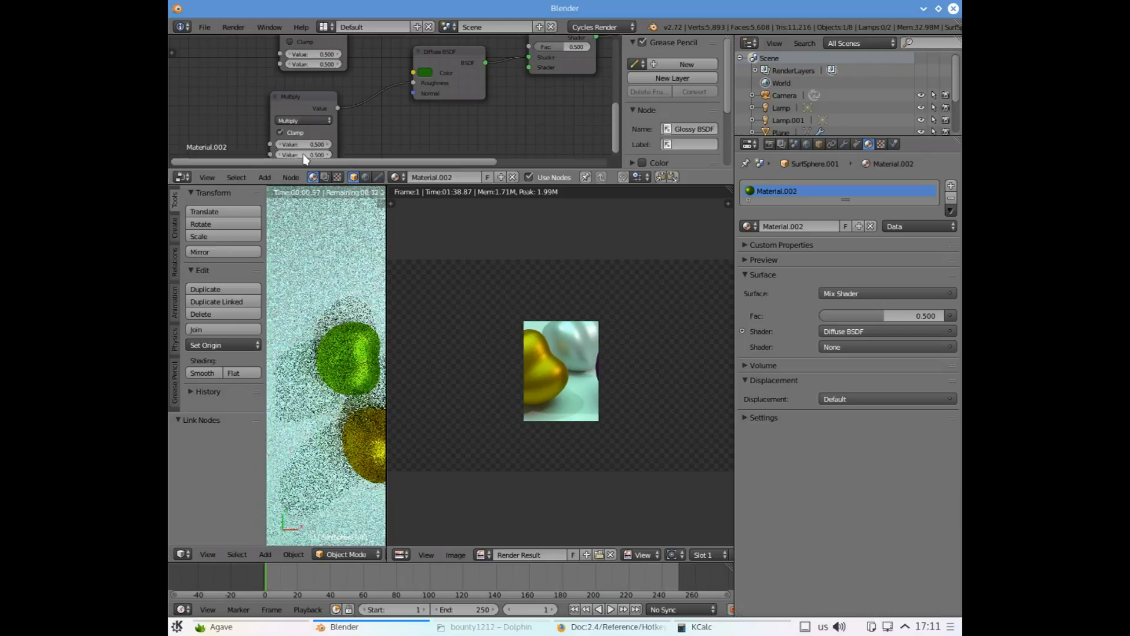
# Try the Arccosine operation on the middle Math node feeding the Glossy BSDF's Roughness
pyautogui.scroll(-2, 324, 88)
pyautogui.scroll(-2, 338, 84)
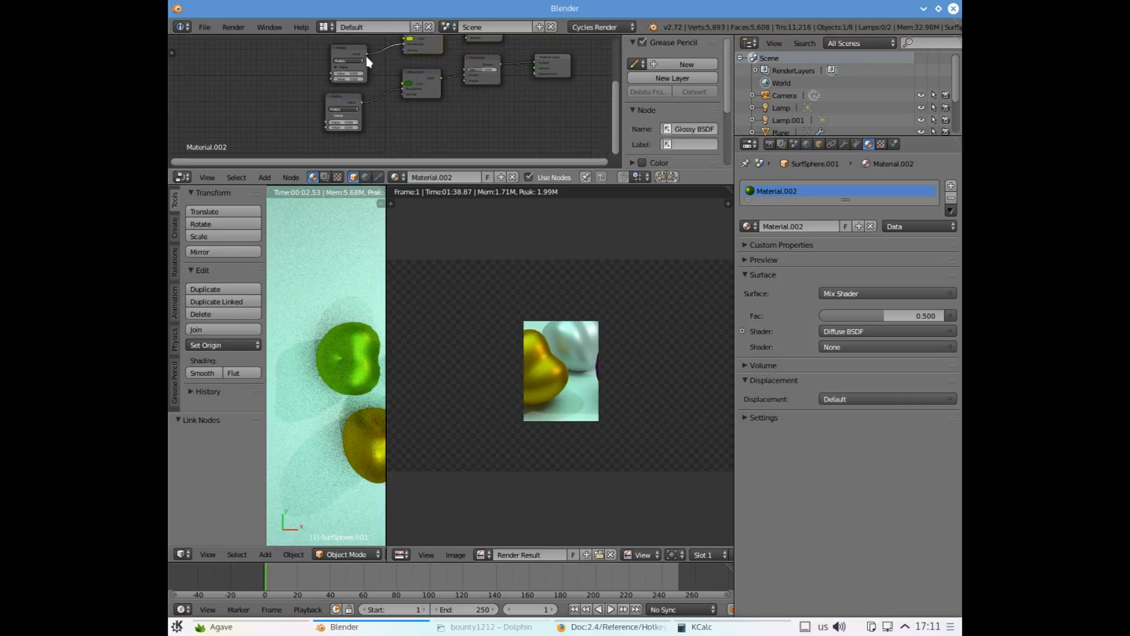
pyautogui.click(340, 66)
pyautogui.click(340, 66)
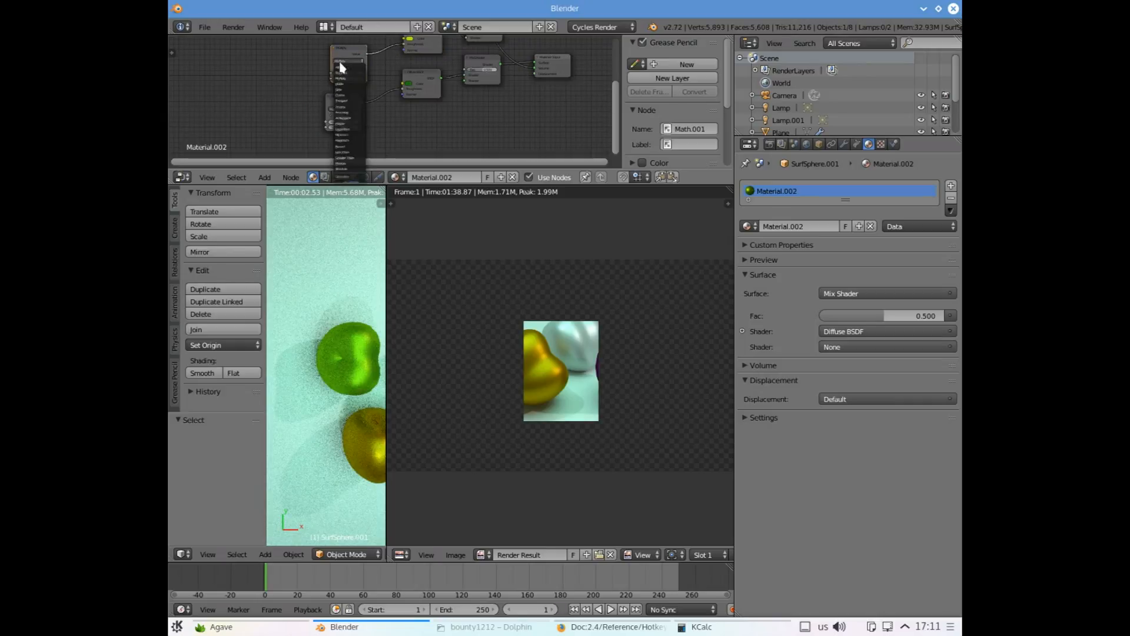
pyautogui.click(347, 116)
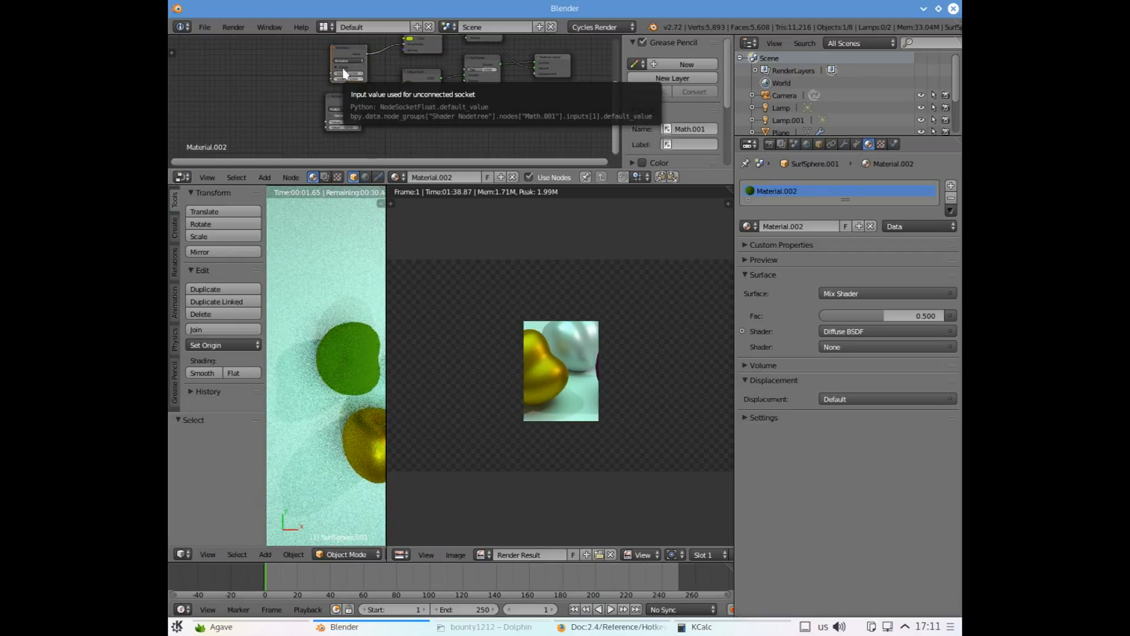
pyautogui.keyDown('shift'); pyautogui.scroll(3, 345, 61); pyautogui.keyUp('shift')
pyautogui.keyDown('shift'); pyautogui.scroll(-4, 341, 97); pyautogui.keyUp('shift')
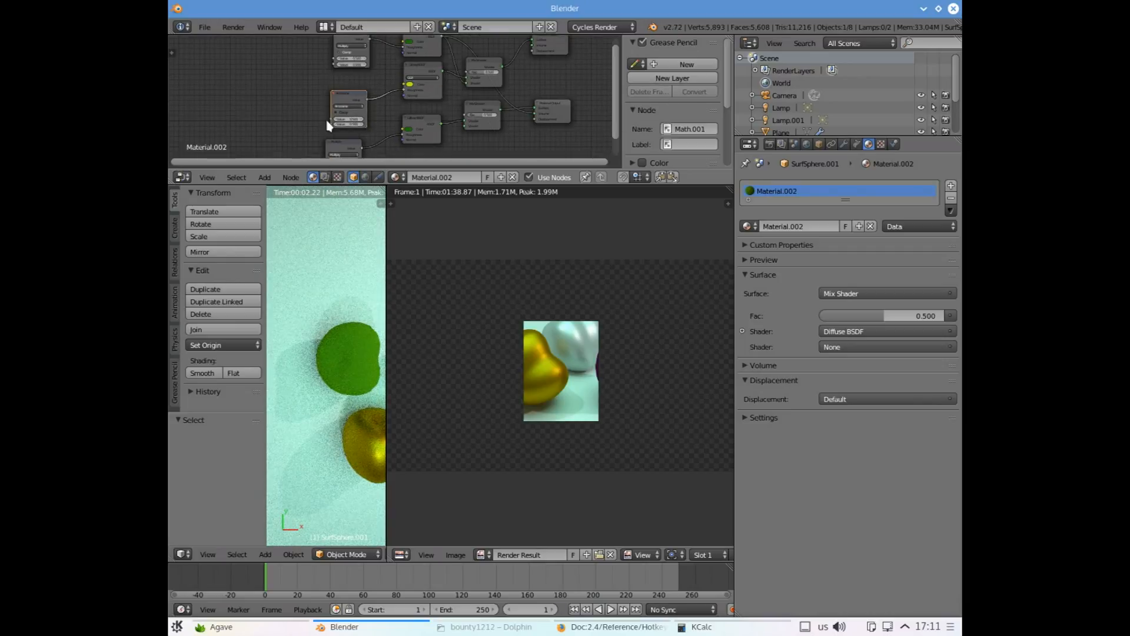
pyautogui.scroll(5, 330, 122)
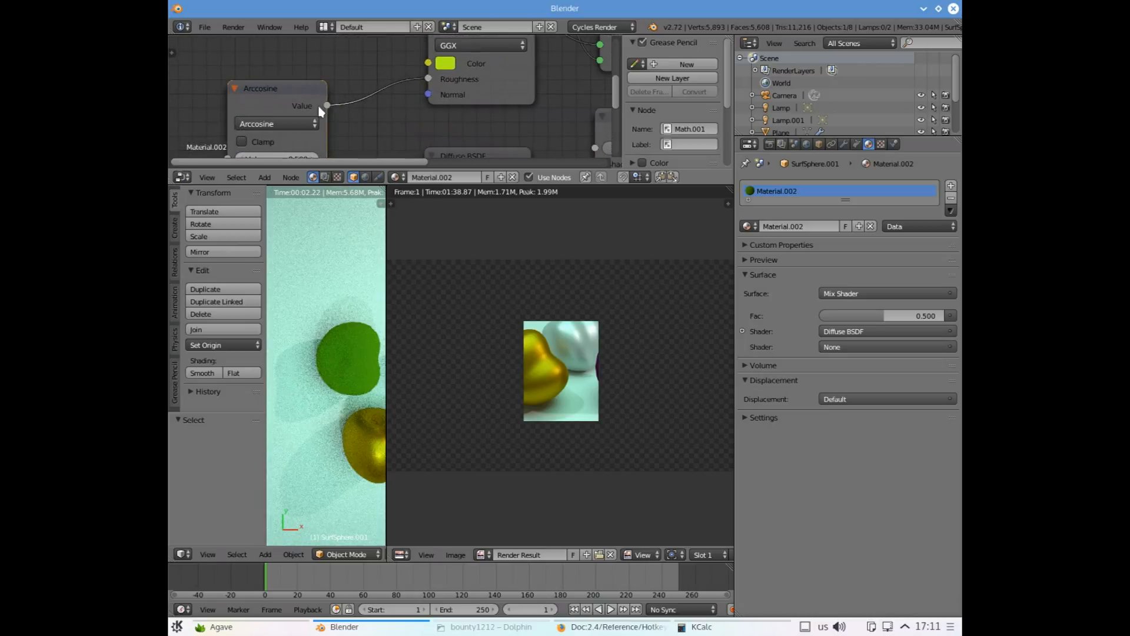
# Try the Divide, Round and Greater Than operations on the middle Math node
pyautogui.click(282, 134)
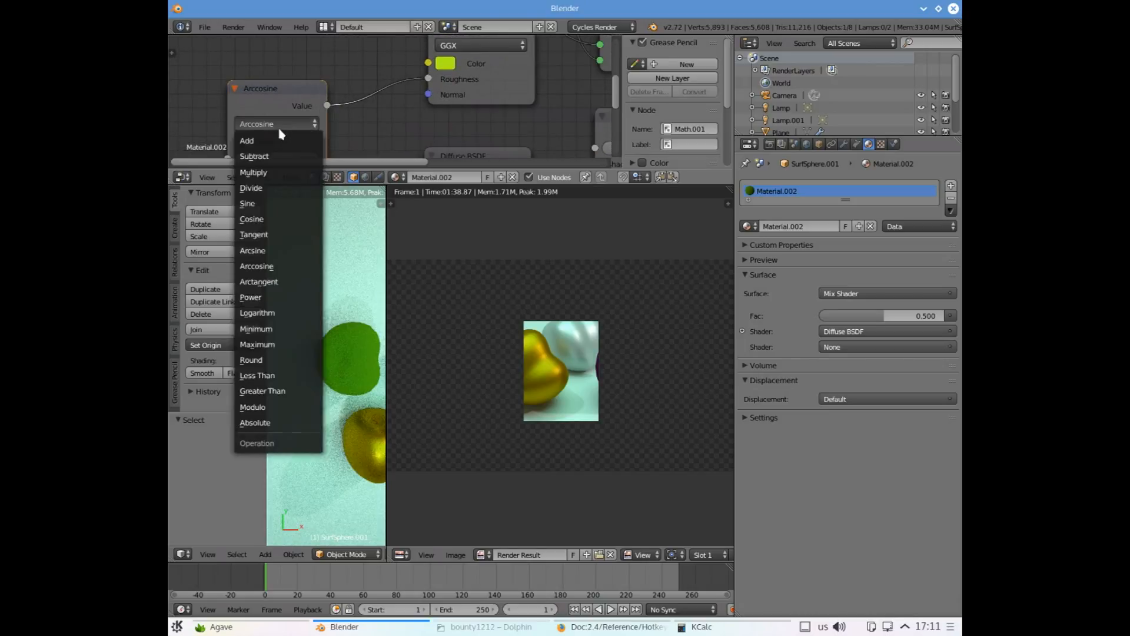
pyautogui.click(273, 181)
pyautogui.click(282, 130)
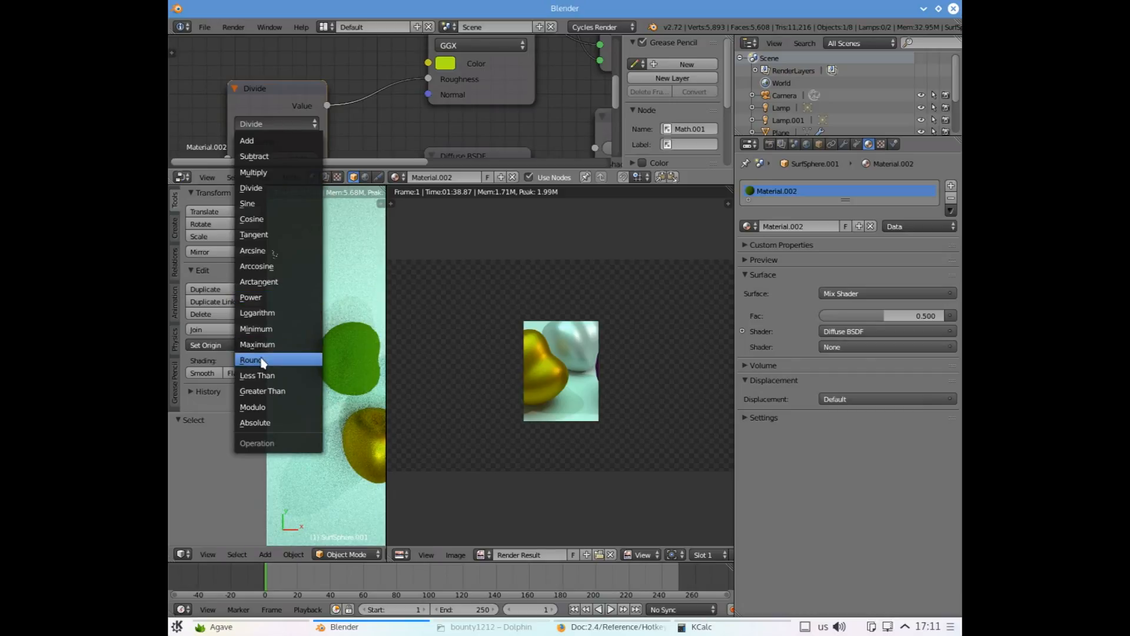
pyautogui.click(263, 360)
pyautogui.click(273, 127)
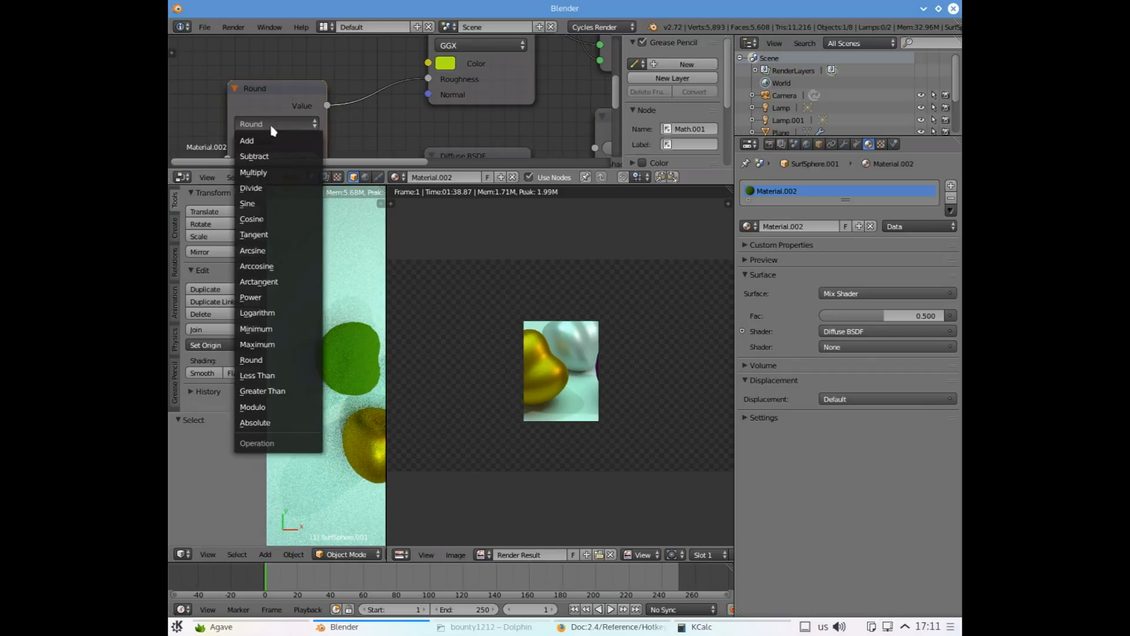
pyautogui.click(264, 391)
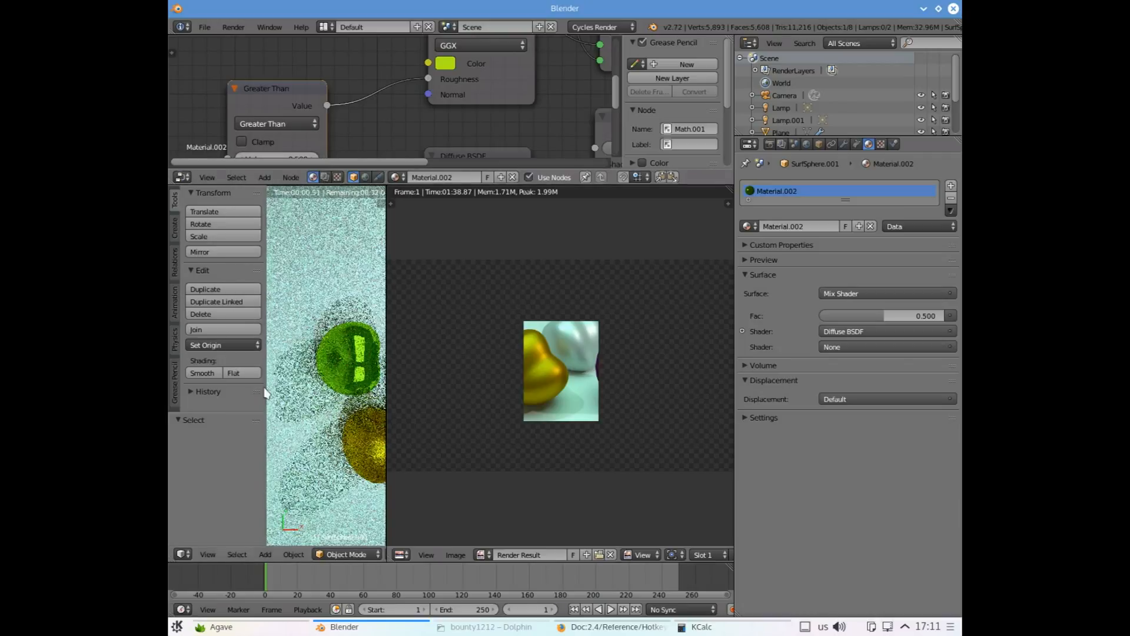
# Set the middle Math node's operation to Absolute, after trying Modulo, and check the green sphere in the rendered viewport
pyautogui.click(285, 123)
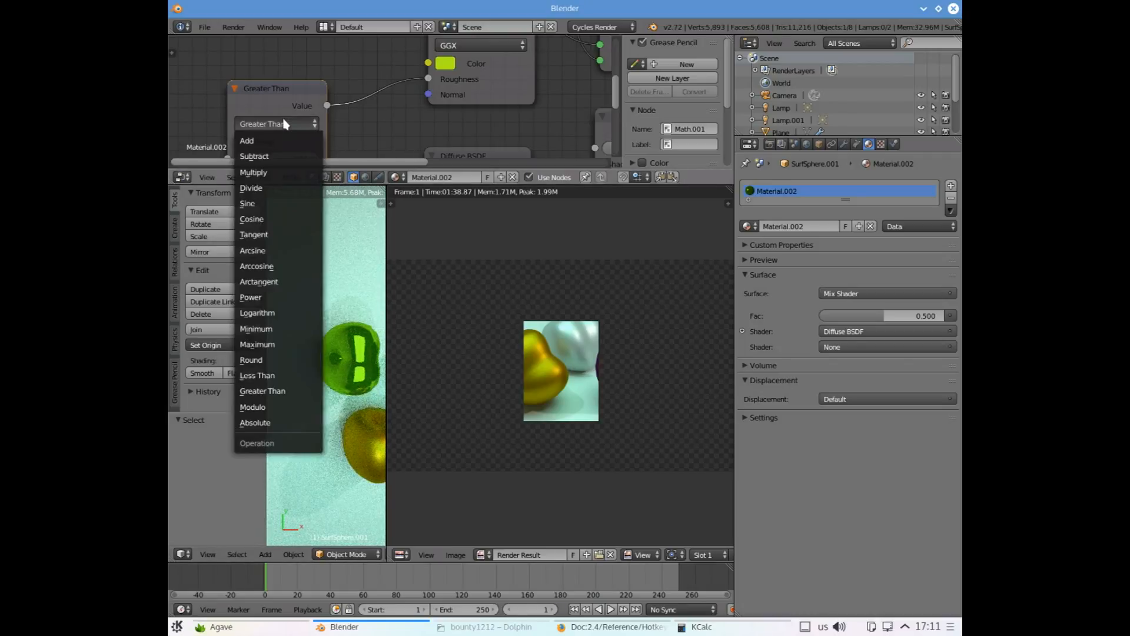
pyautogui.click(259, 407)
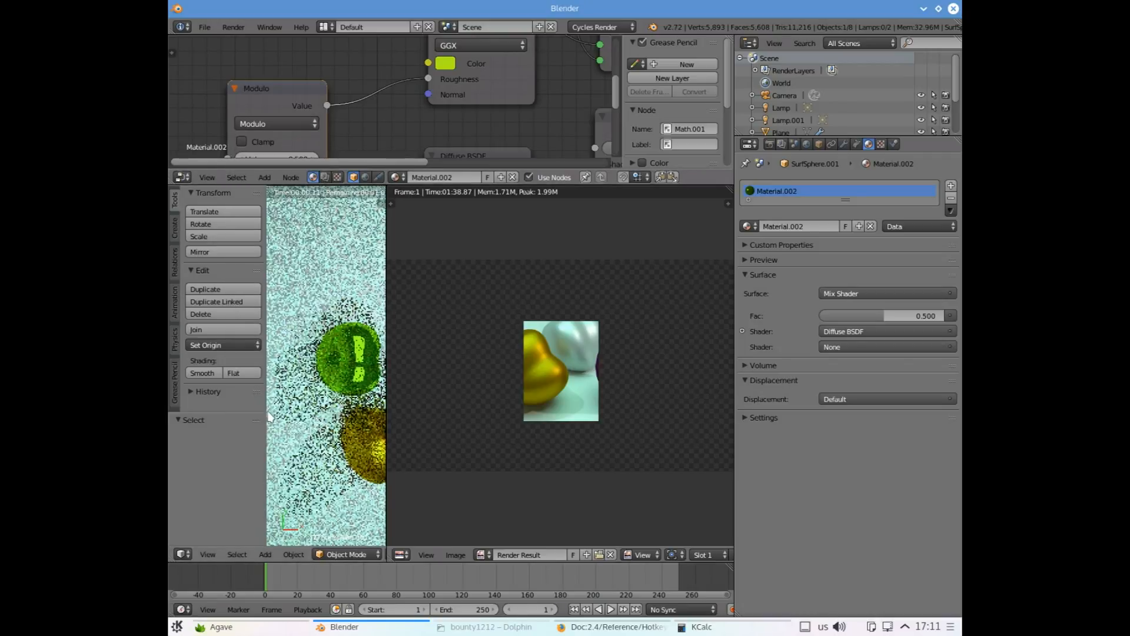
pyautogui.click(261, 125)
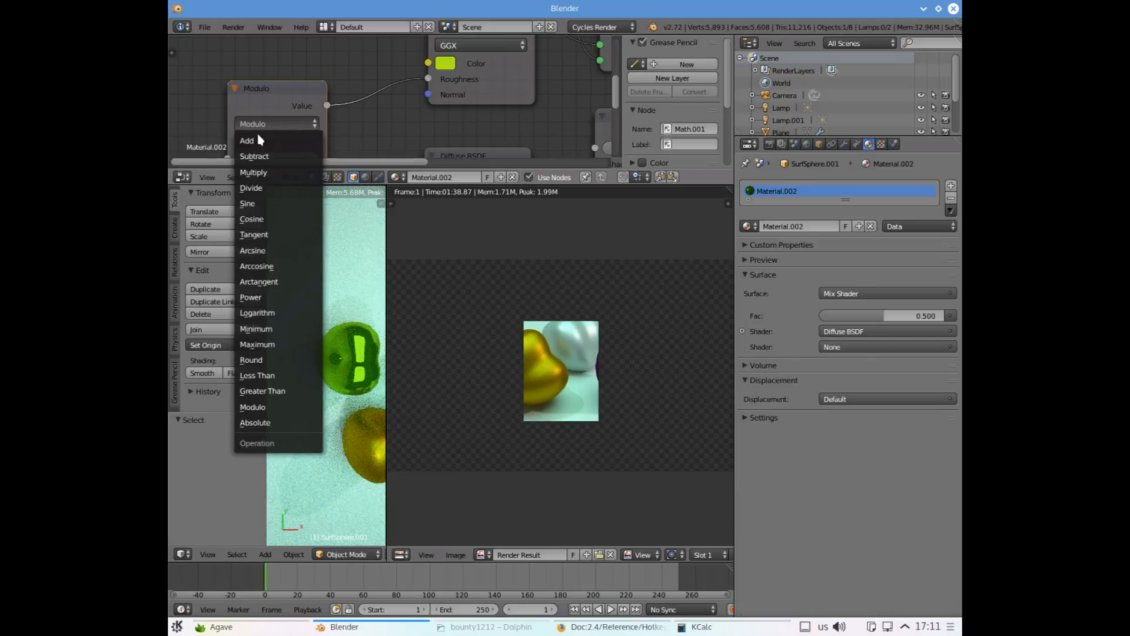
pyautogui.click(258, 426)
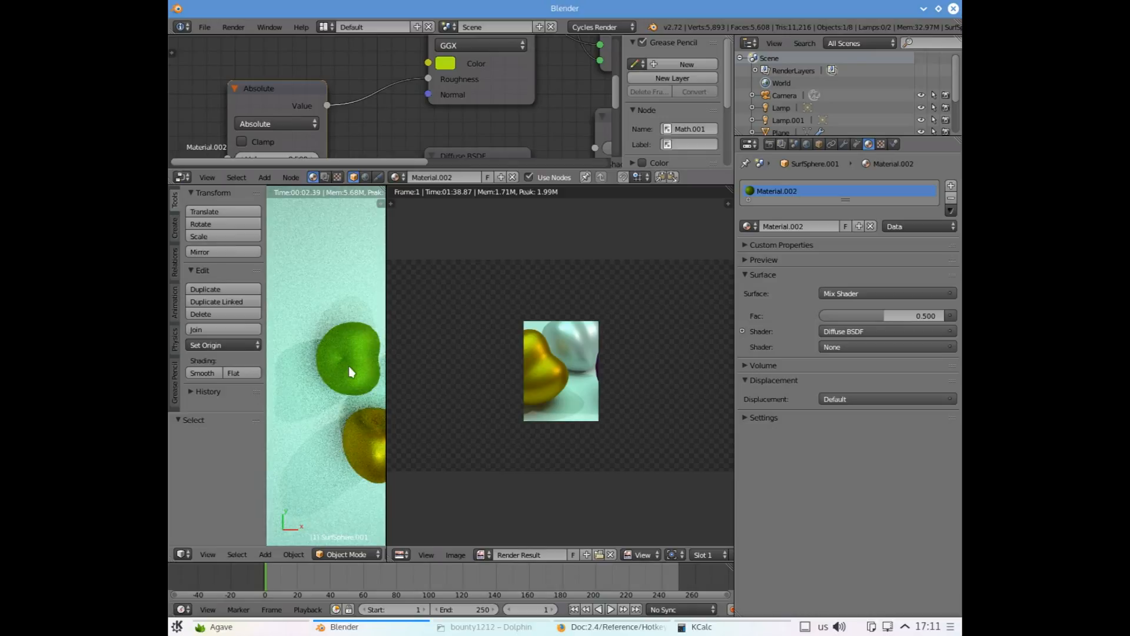
pyautogui.scroll(2, 351, 369)
pyautogui.scroll(-2, 351, 370)
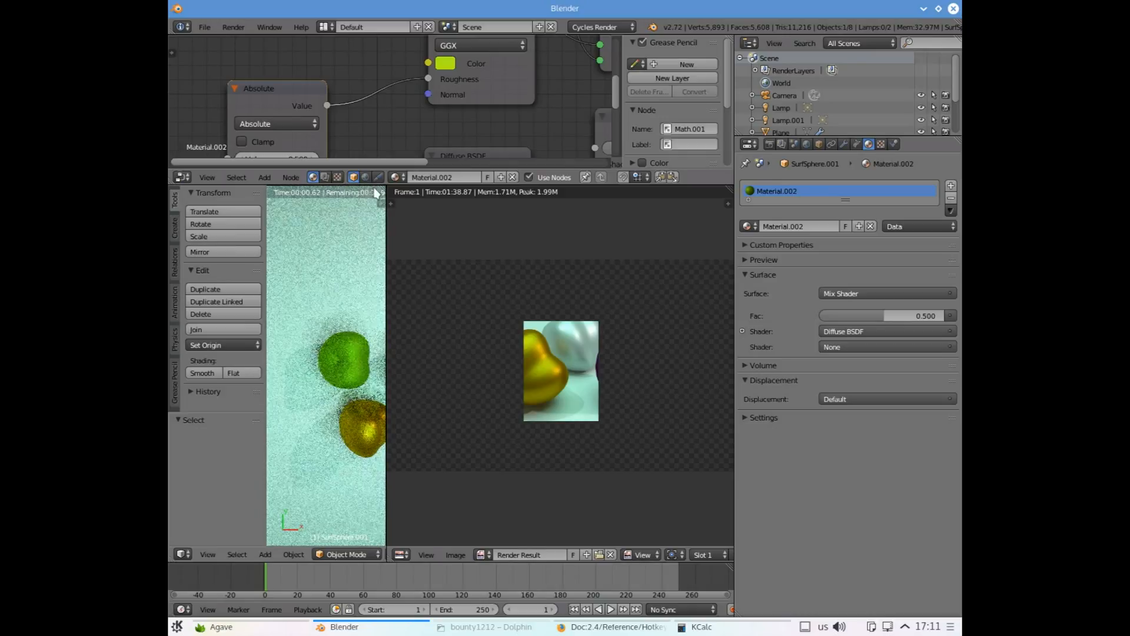
# Try the Absolute node's link on the Glossy BSDF's Color and Normal inputs, set Roughness to 0.458, and return the link to Roughness
pyautogui.moveTo(429, 79); pyautogui.dragTo(423, 65)
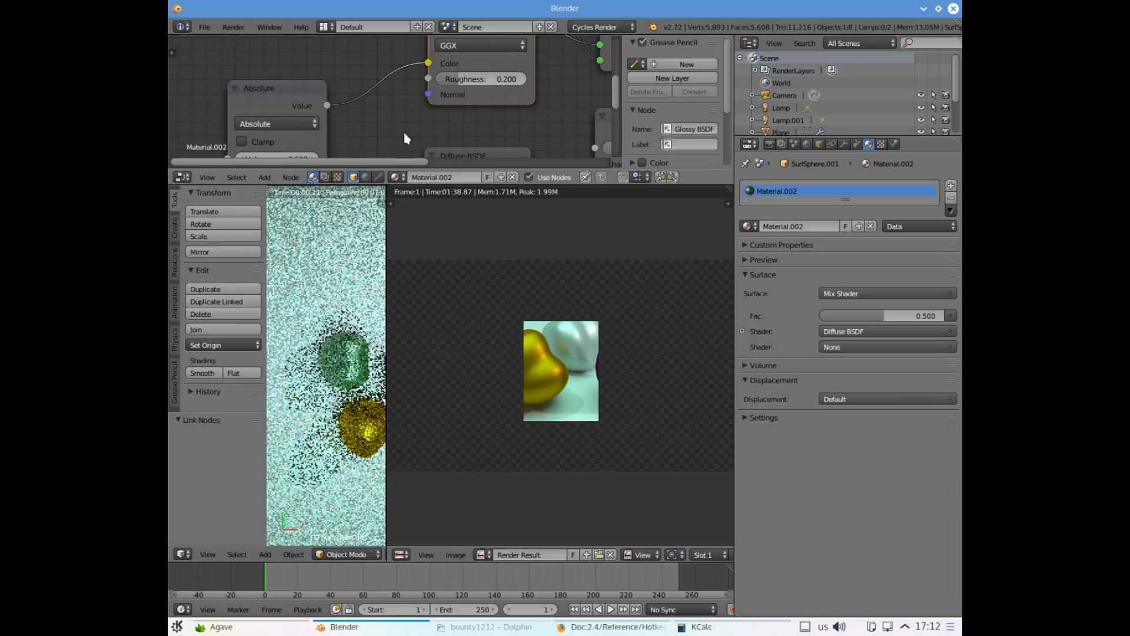
pyautogui.moveTo(428, 63); pyautogui.dragTo(429, 94)
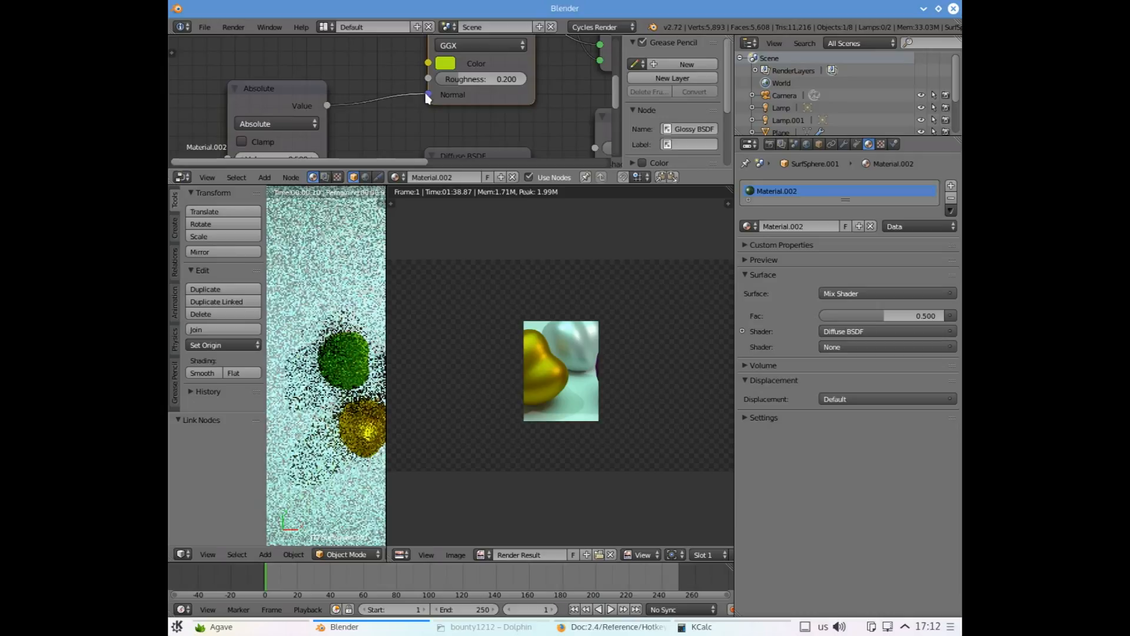
pyautogui.scroll(5, 355, 356)
pyautogui.scroll(-3, 356, 361)
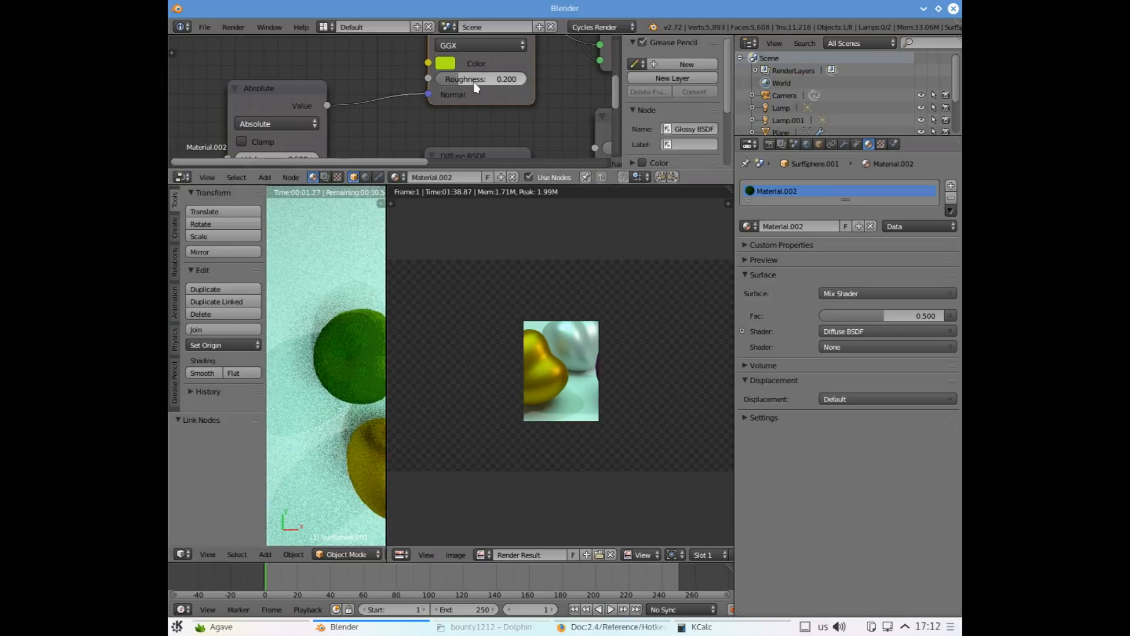
pyautogui.moveTo(462, 79); pyautogui.dragTo(491, 80)
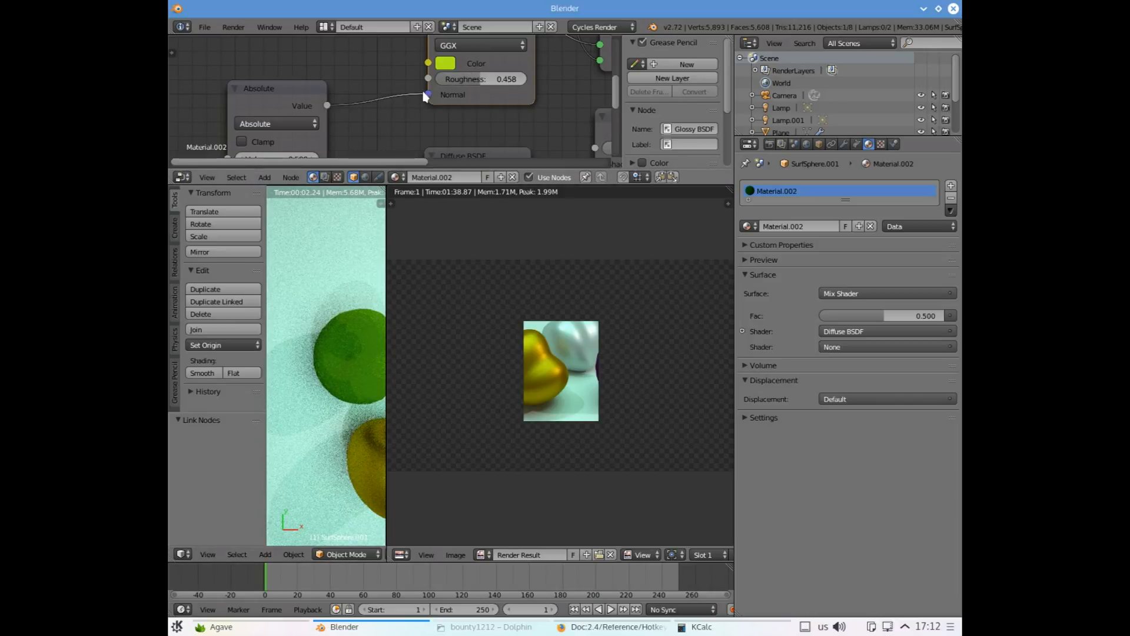
pyautogui.moveTo(429, 95); pyautogui.dragTo(428, 79)
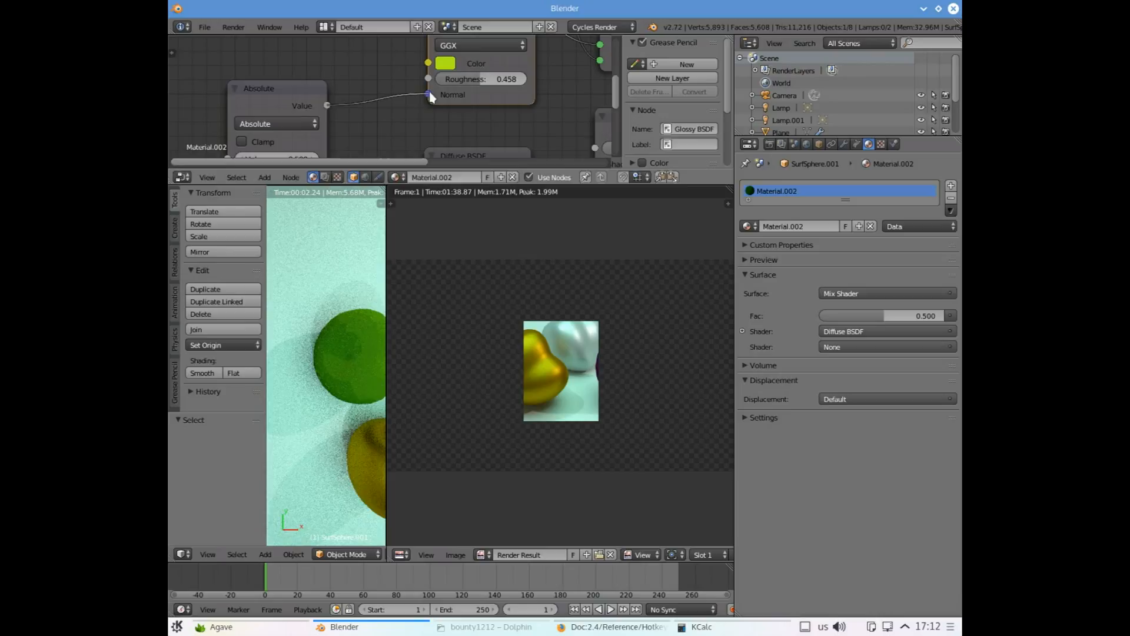
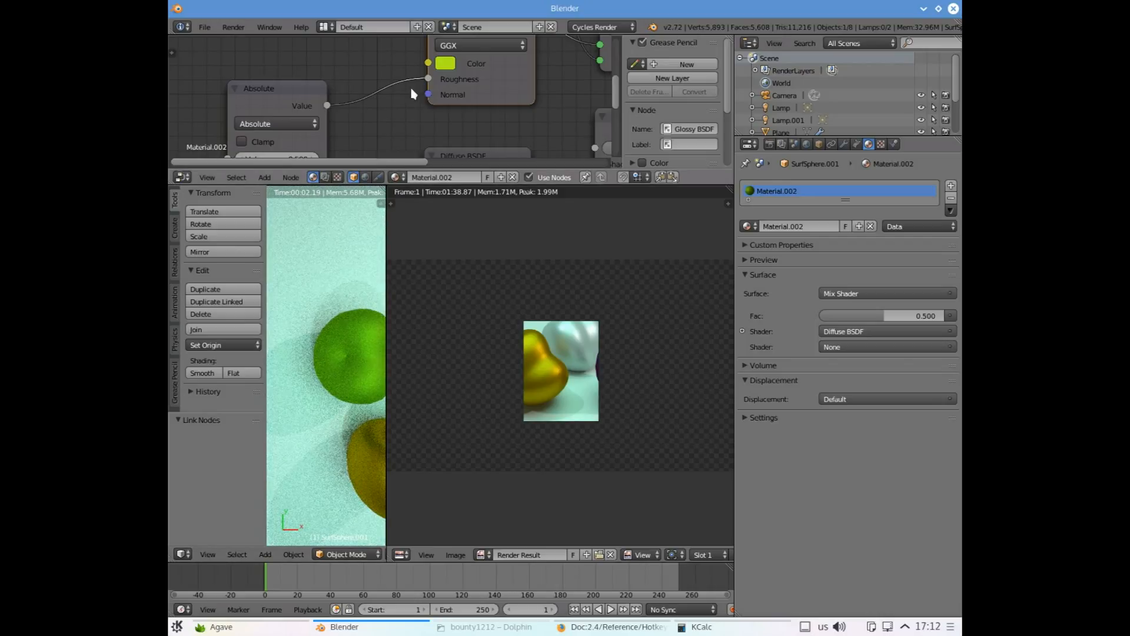
# Move the Absolute node's link to the Glossy BSDF's Color input, set Roughness to 1, and return the link to Roughness
pyautogui.moveTo(428, 78); pyautogui.dragTo(428, 63)
pyautogui.click(465, 79)
pyautogui.write('1')
pyautogui.press('Return')
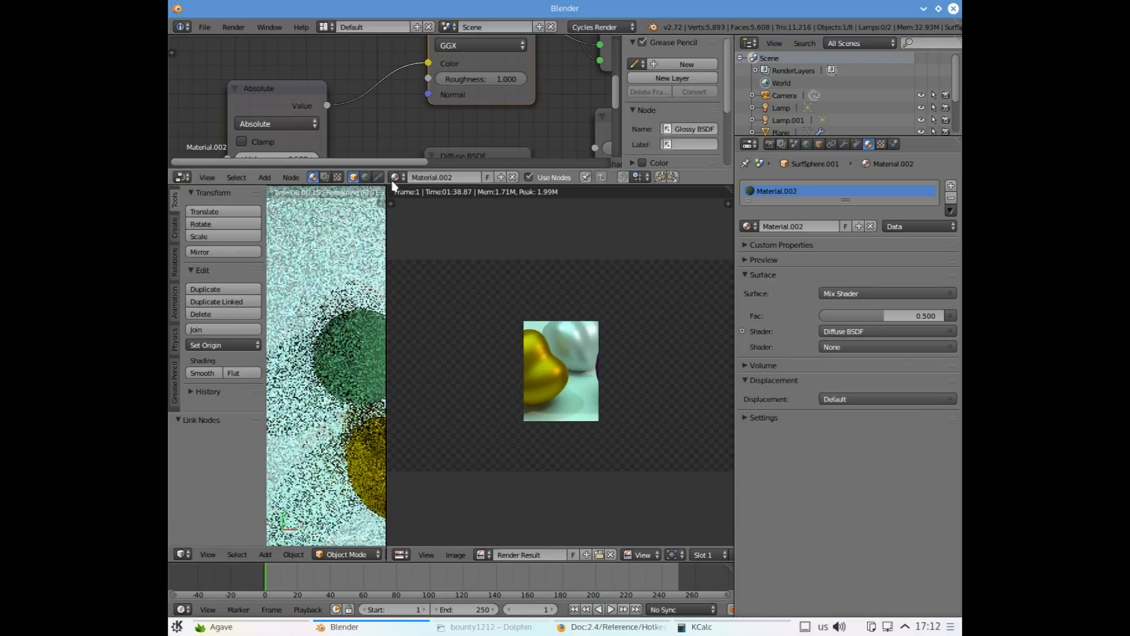
pyautogui.moveTo(428, 65); pyautogui.dragTo(429, 78)
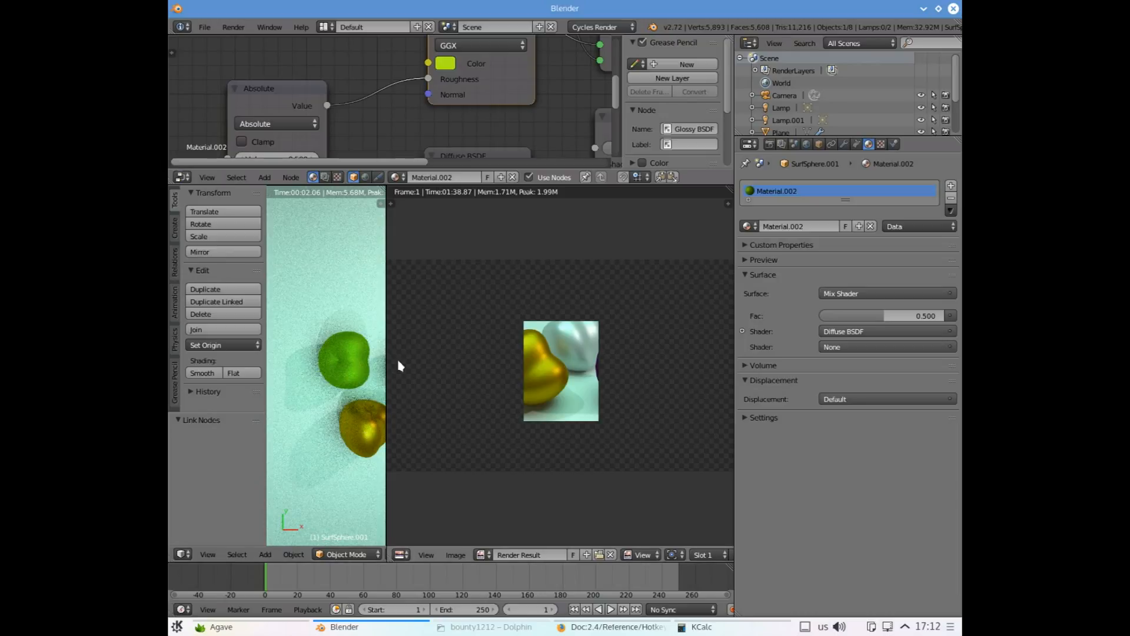
# Select the golden sphere in the viewport to show its Material.001 nodes
pyautogui.scroll(-1, 404, 187)
pyautogui.scroll(-1, 335, 27)
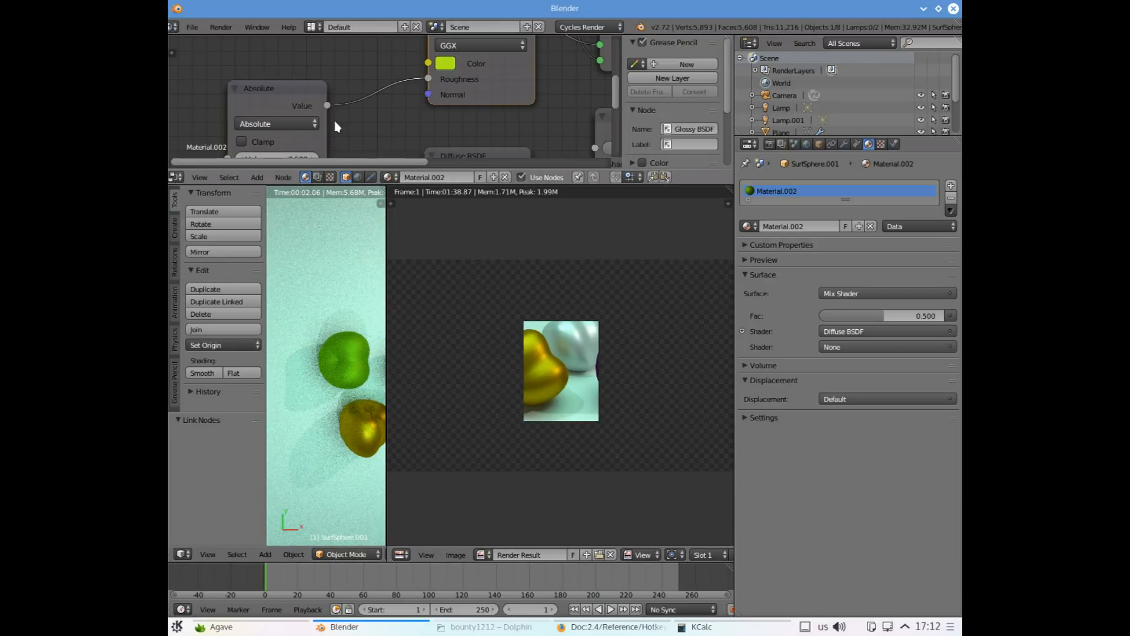
pyautogui.scroll(-1, 352, 121)
pyautogui.scroll(-3, 352, 120)
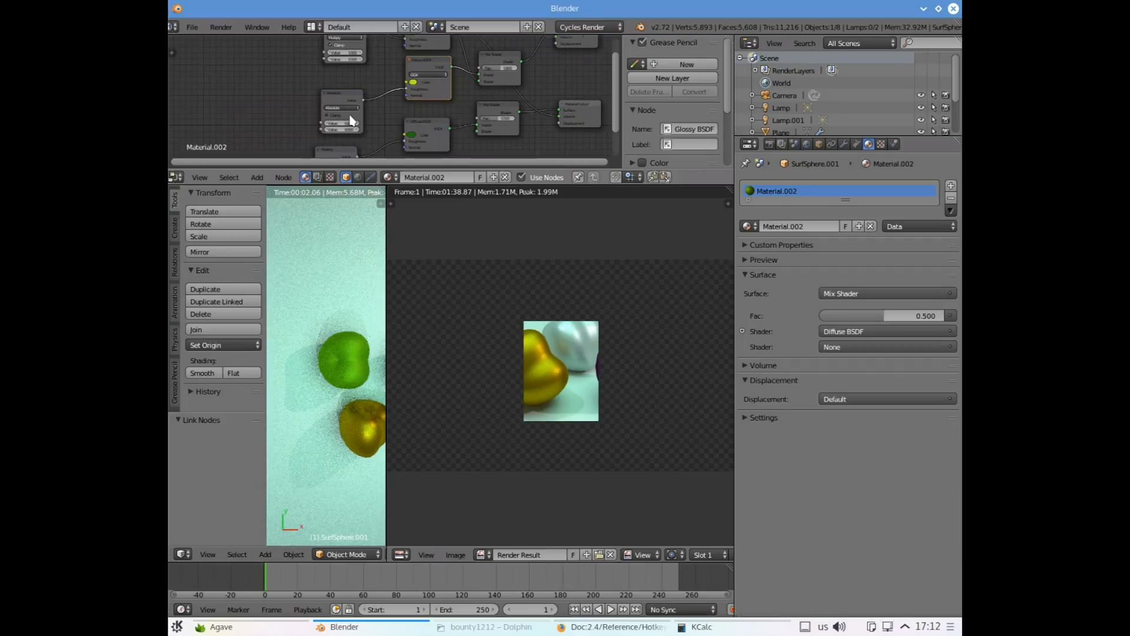
pyautogui.scroll(-2, 352, 121)
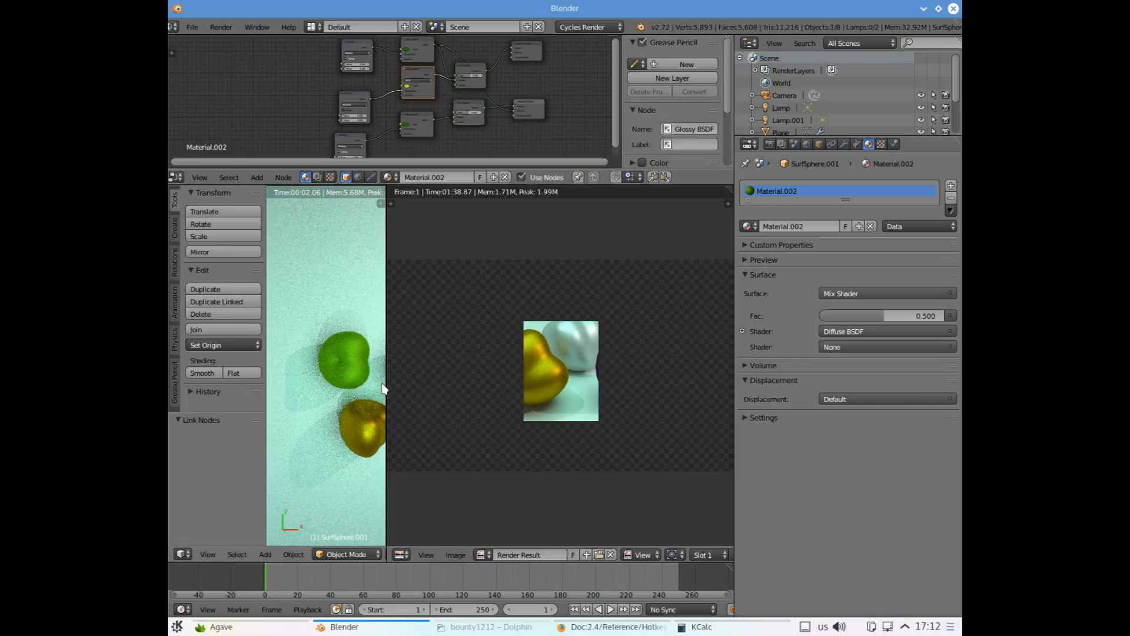
pyautogui.rightClick(364, 432)
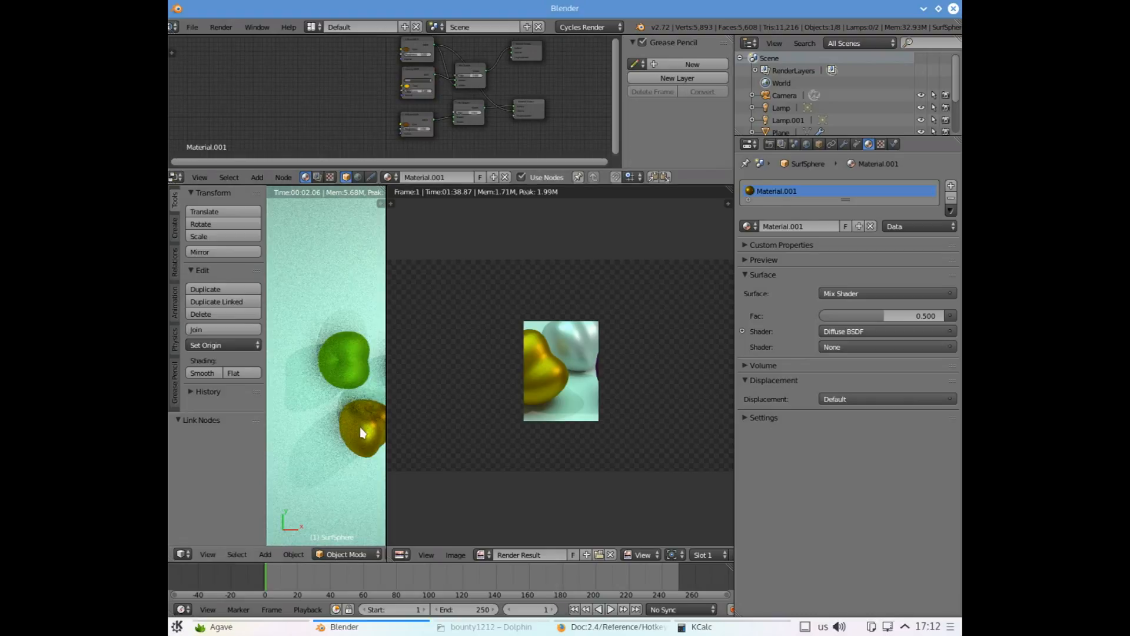
# Add a Math node to Material.001 and place it in front of the Glossy BSDF
pyautogui.scroll(4, 356, 81)
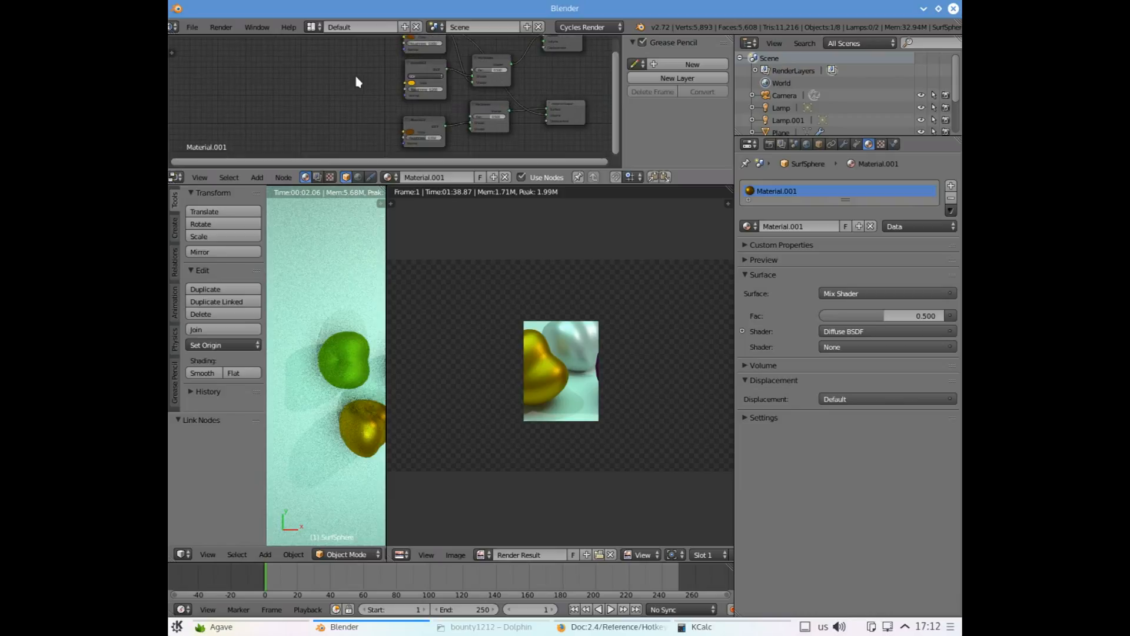
pyautogui.scroll(1, 333, 124)
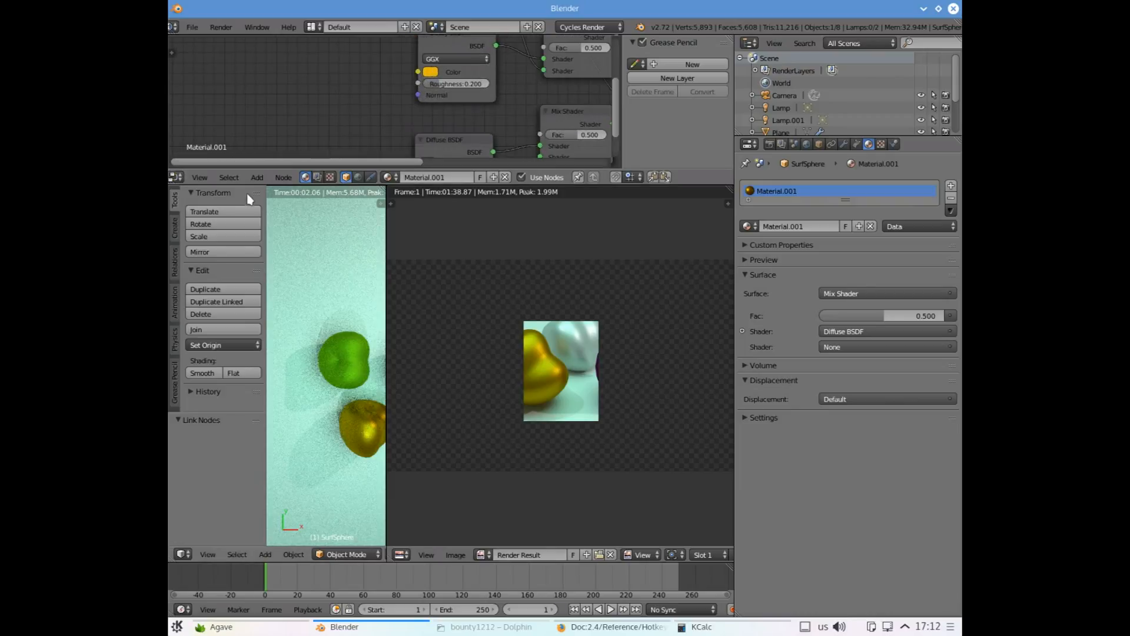
pyautogui.click(257, 178)
pyautogui.moveTo(267, 42)
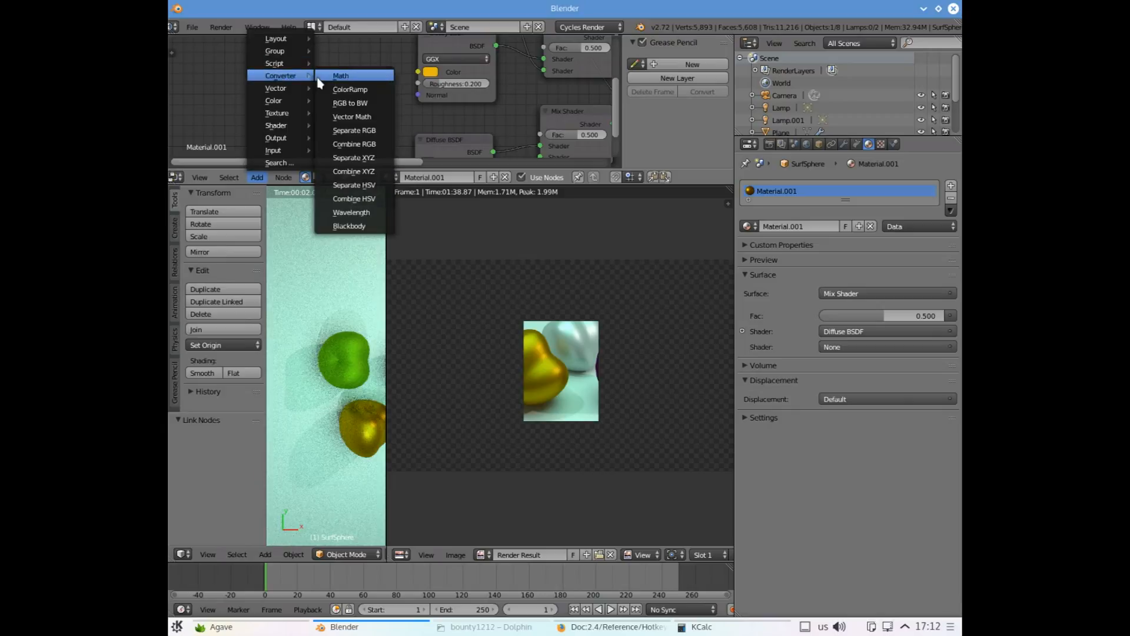
pyautogui.click(336, 76)
pyautogui.click(299, 85)
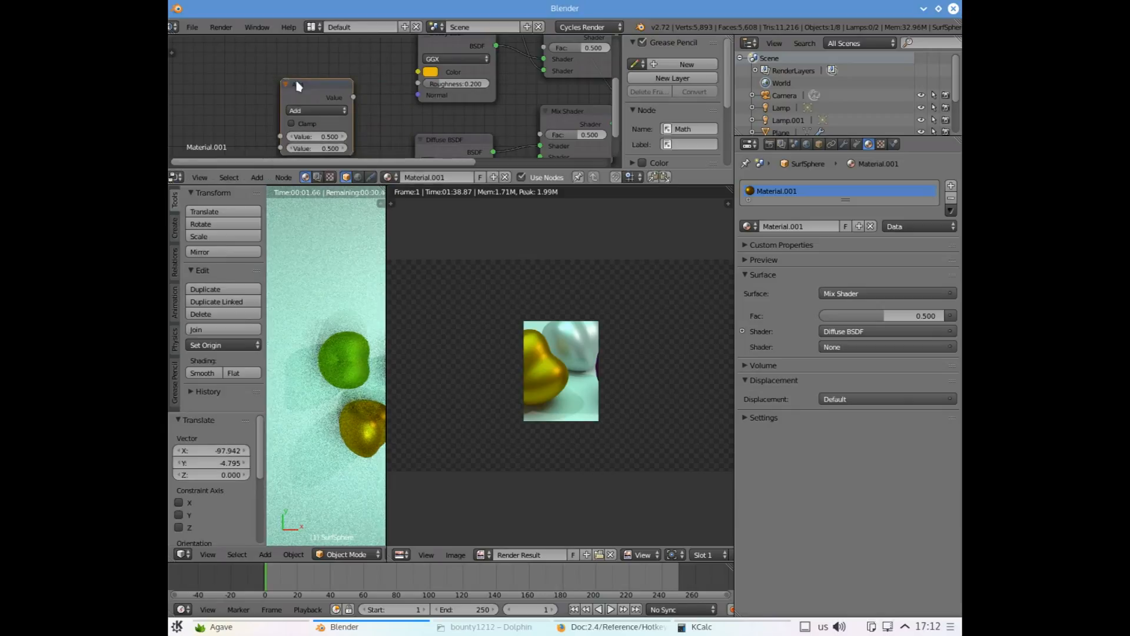
# Try the Math node's Value on the Glossy BSDF's Roughness, and link it to Color with Roughness at 0.308
pyautogui.scroll(-1, 353, 100)
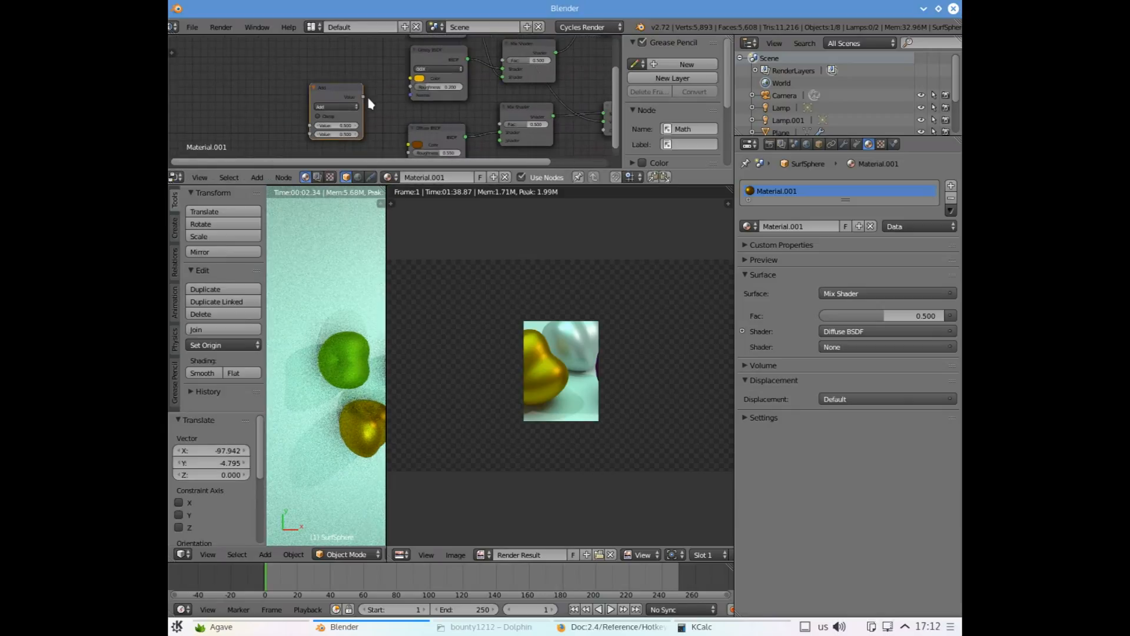
pyautogui.moveTo(364, 97); pyautogui.dragTo(424, 87)
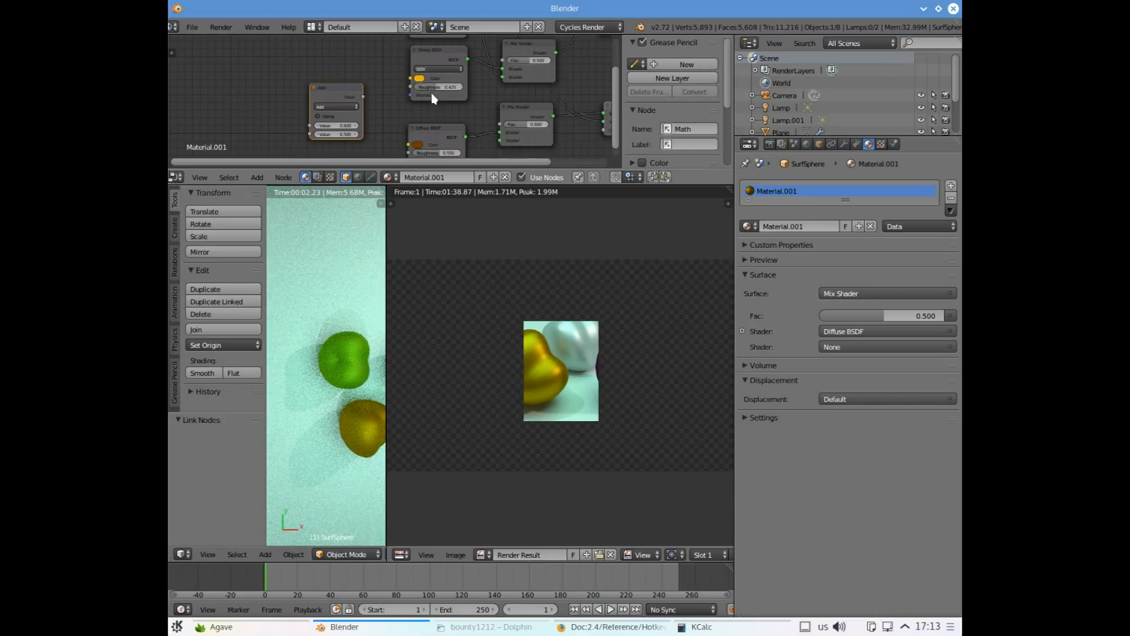
pyautogui.moveTo(438, 88)
pyautogui.mouseDown()
pyautogui.moveTo(471, 89)
pyautogui.moveTo(431, 88)
pyautogui.mouseUp()
pyautogui.moveTo(363, 100); pyautogui.dragTo(410, 78)
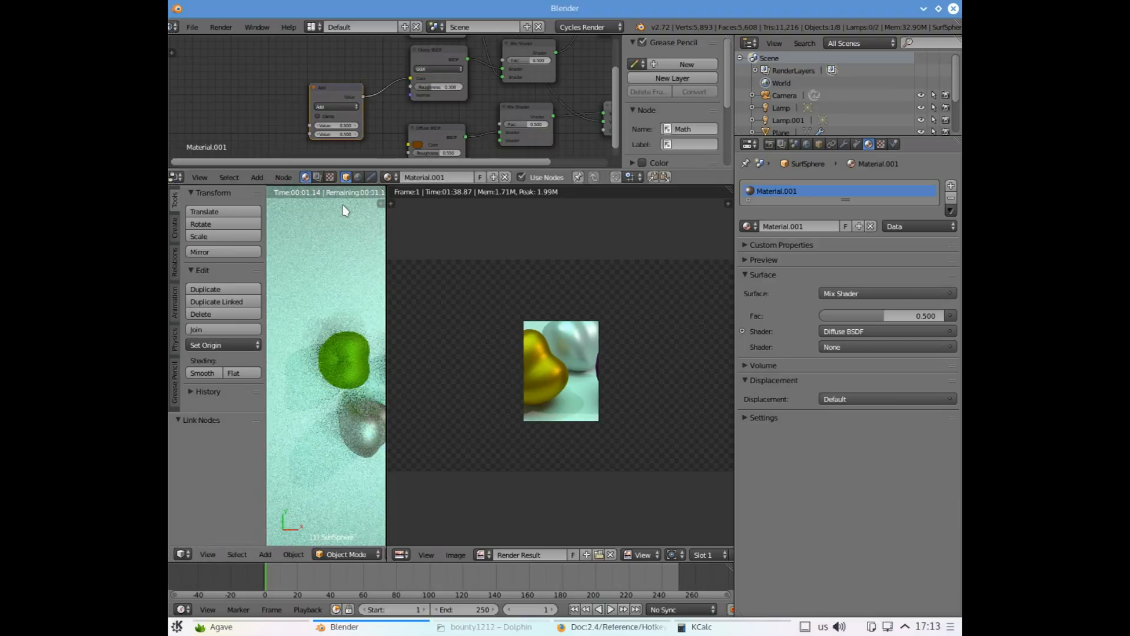
# Try the Absolute and Multiply operations on the Math node feeding the glossy color, and return to Absolute
pyautogui.click(333, 107)
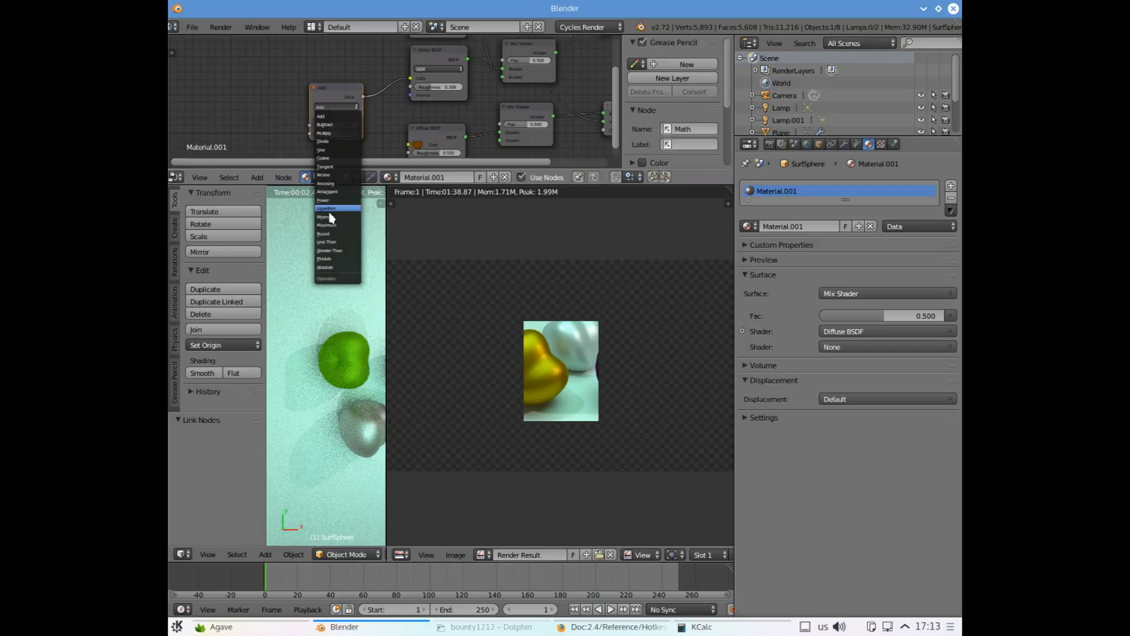
pyautogui.click(325, 267)
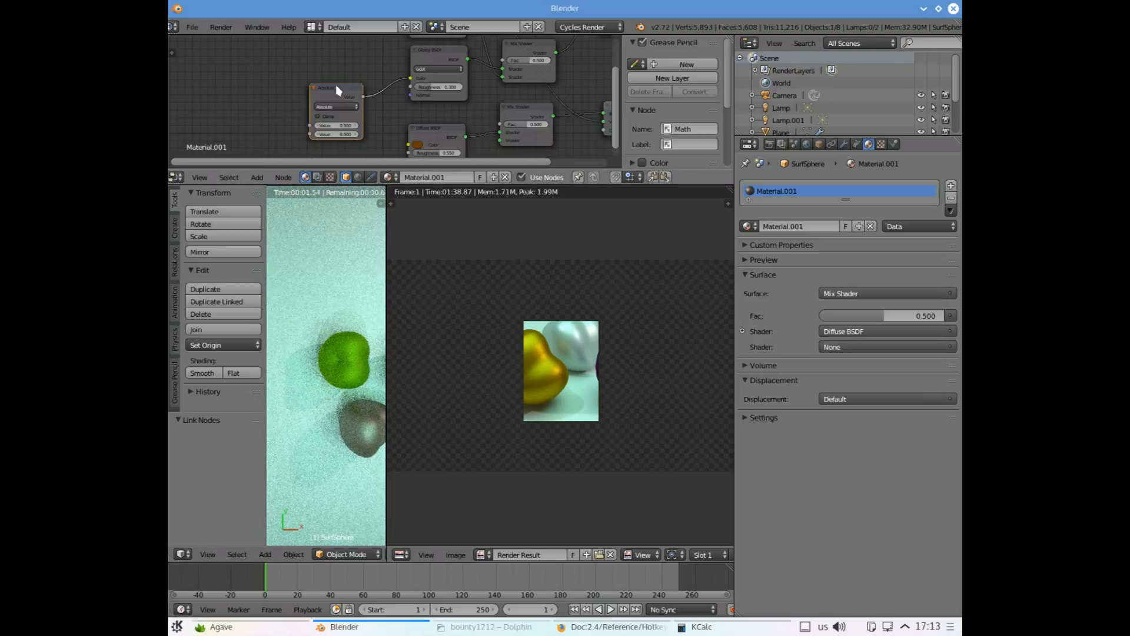
pyautogui.click(330, 107)
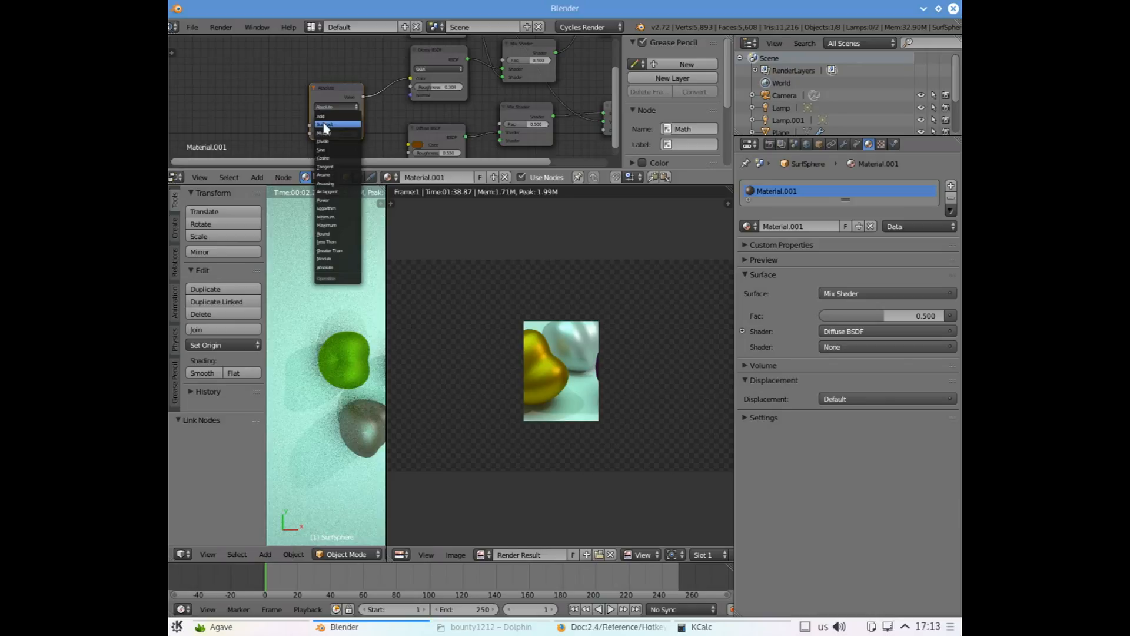
pyautogui.click(324, 133)
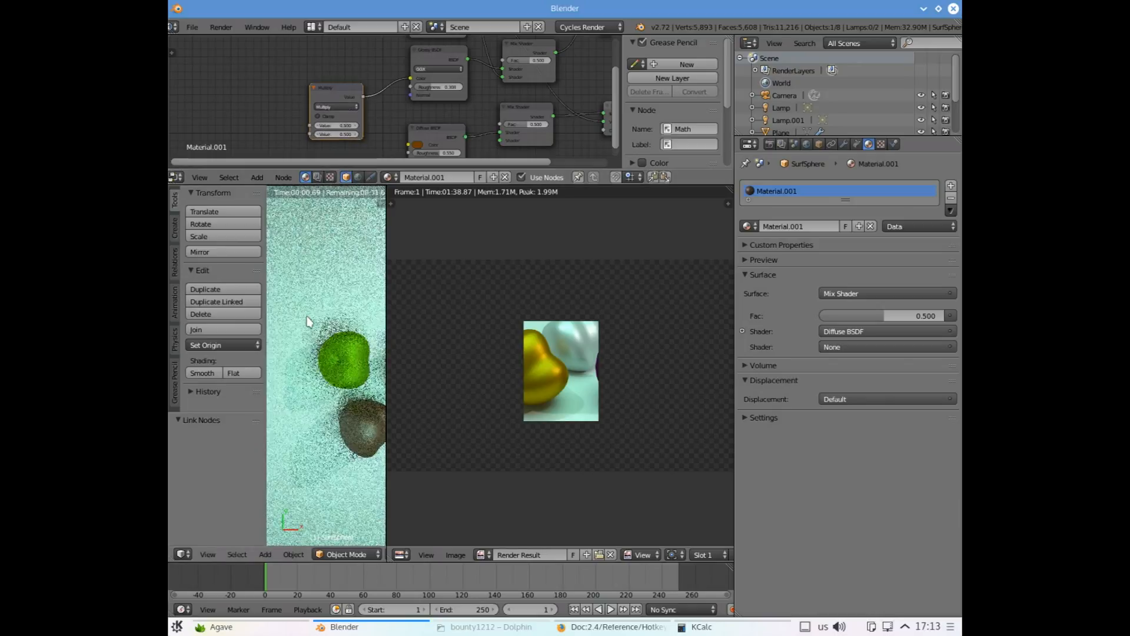
pyautogui.scroll(3, 348, 119)
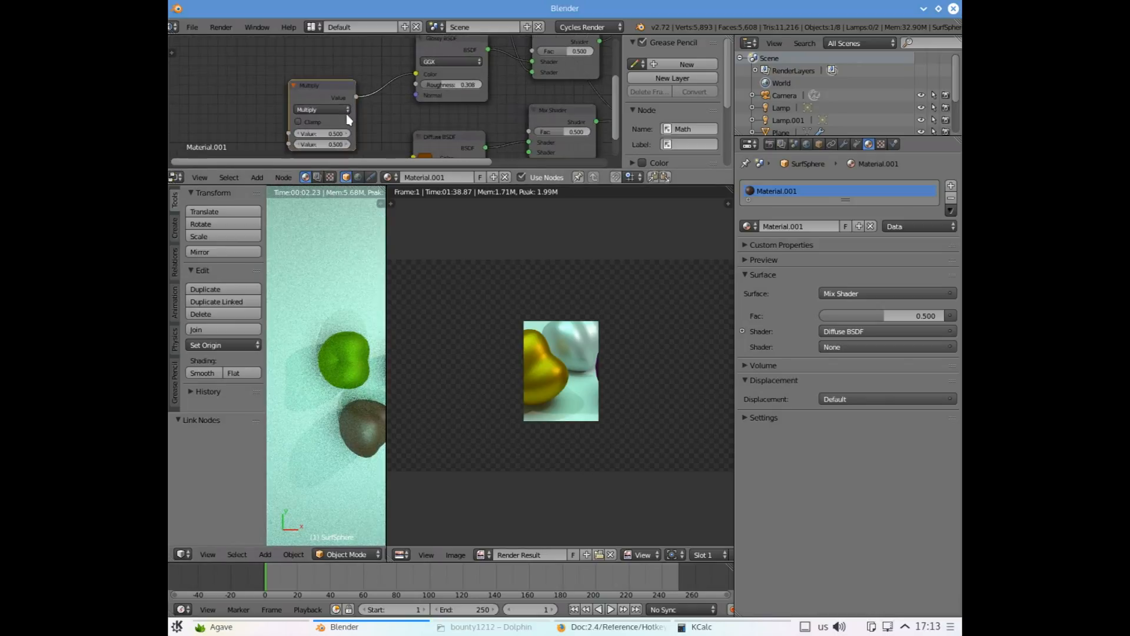
pyautogui.click(296, 113)
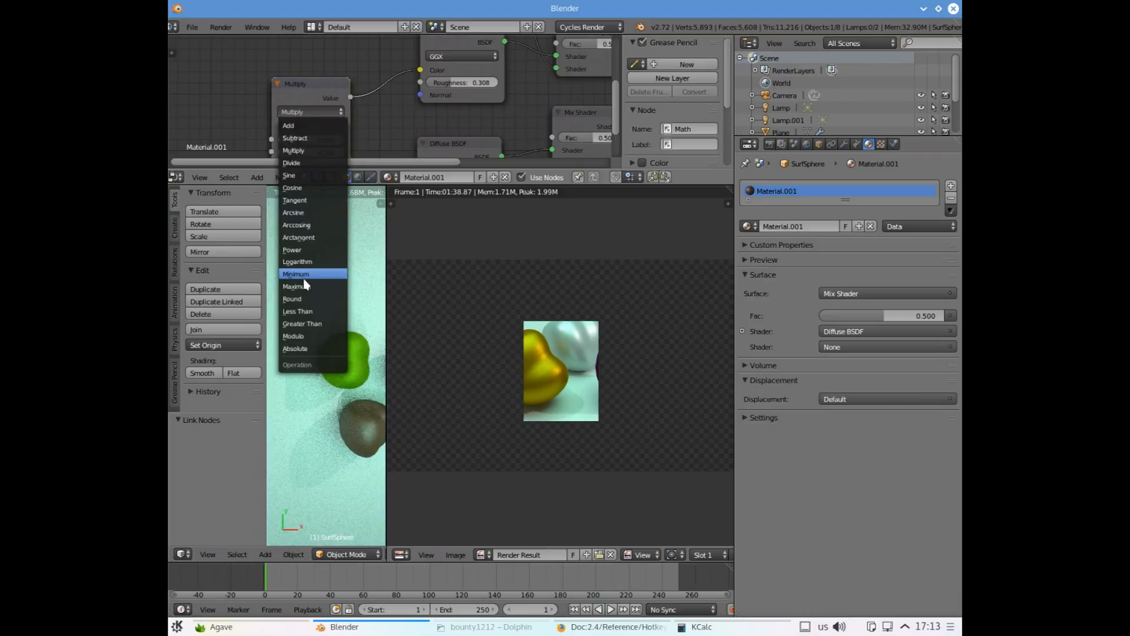
pyautogui.click(309, 348)
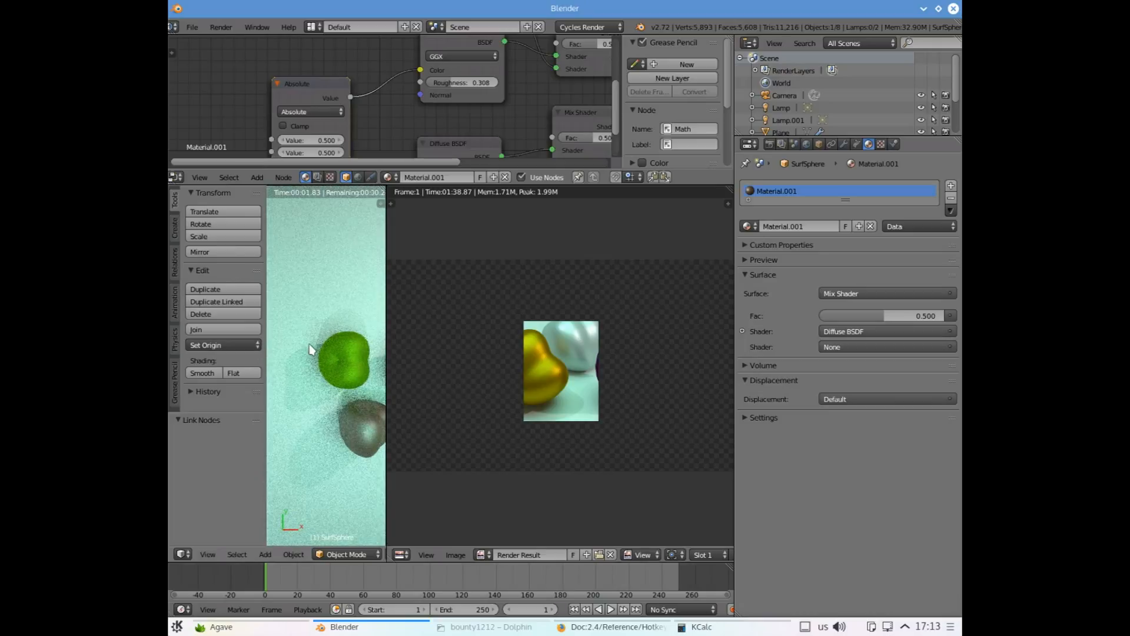
# Check the green sphere's nodes, return to the golden sphere, and try its Math node with Subtract and with clamped Add
pyautogui.rightClick(343, 343)
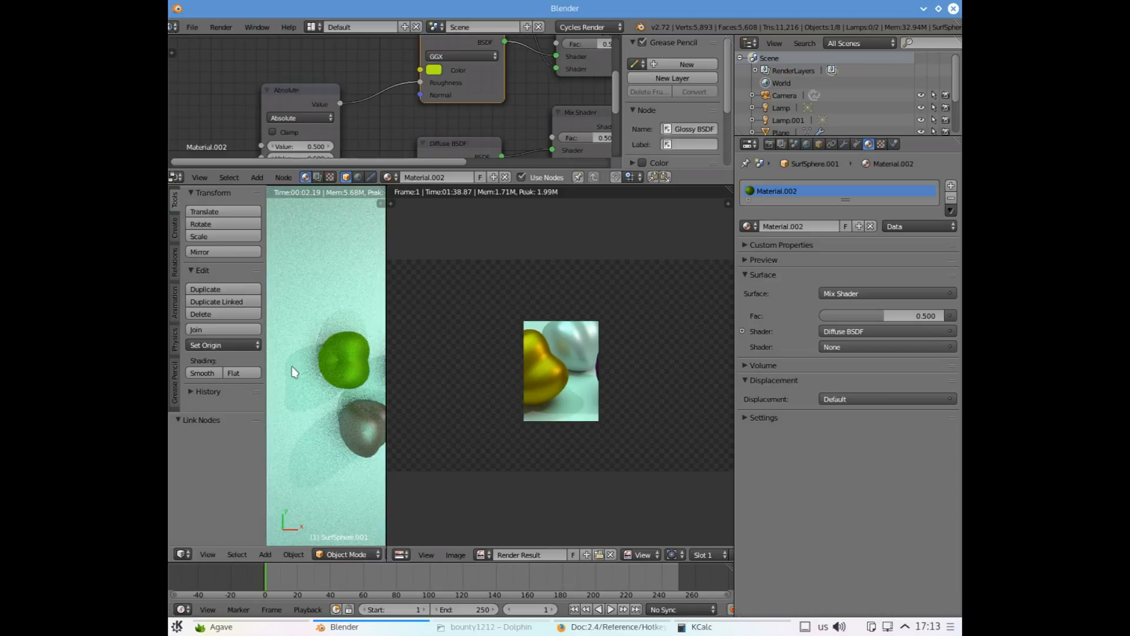
pyautogui.rightClick(351, 426)
pyautogui.click(300, 112)
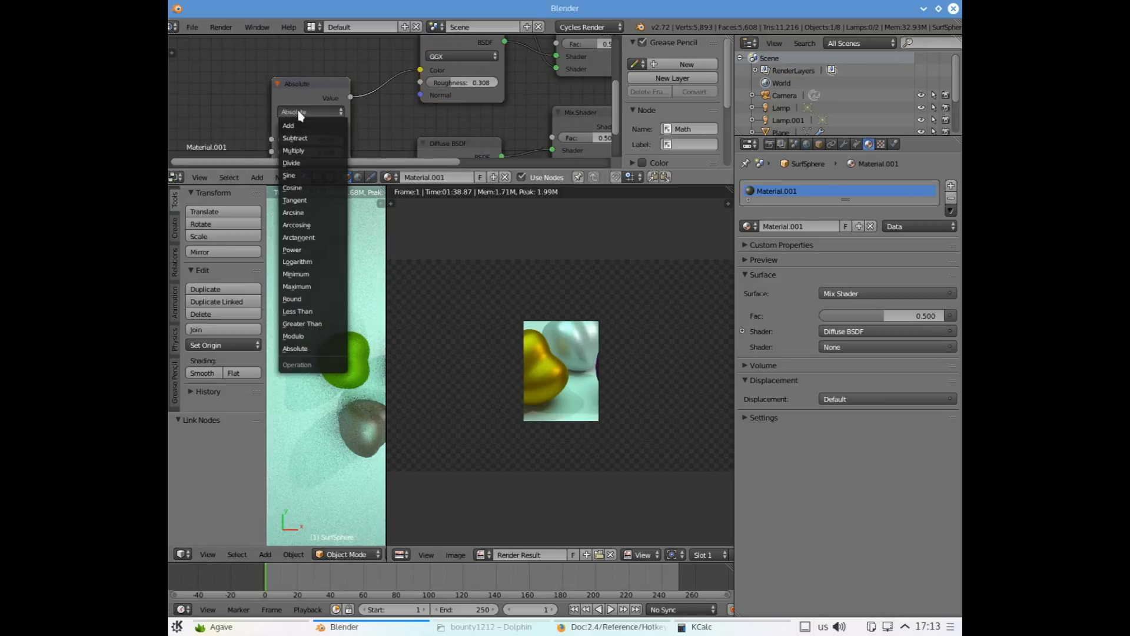
pyautogui.click(295, 138)
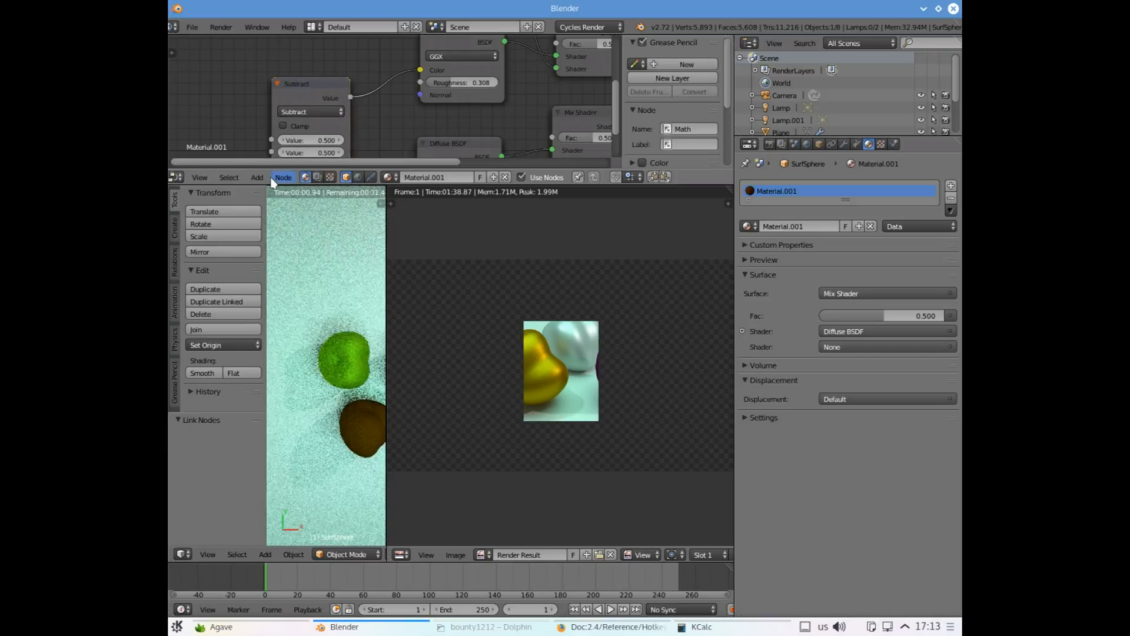
pyautogui.click(302, 112)
pyautogui.click(299, 136)
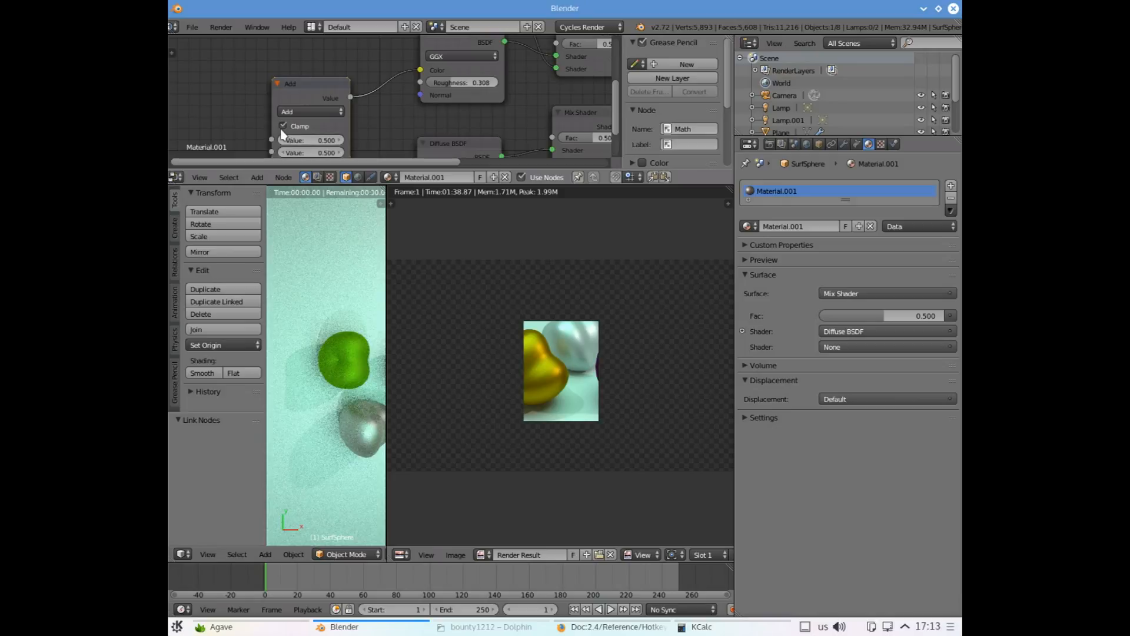
# Try Power, Logarithm and Absolute on the clamped Math node, with the Glossy BSDF's Roughness at 0.158 and 0.567
pyautogui.click(305, 112)
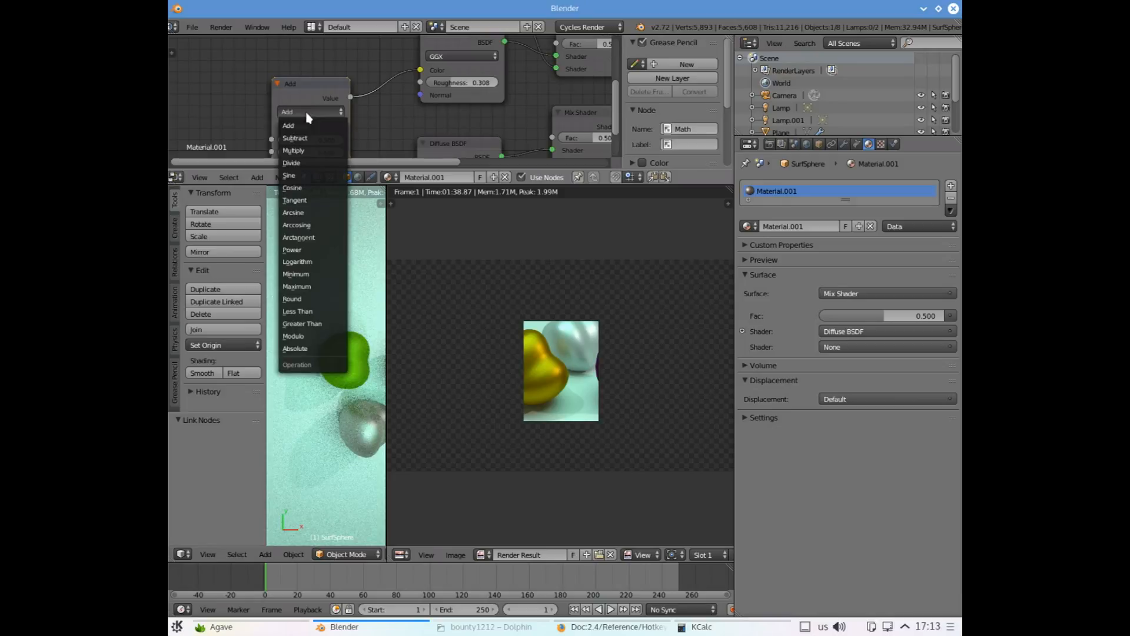
pyautogui.click(293, 250)
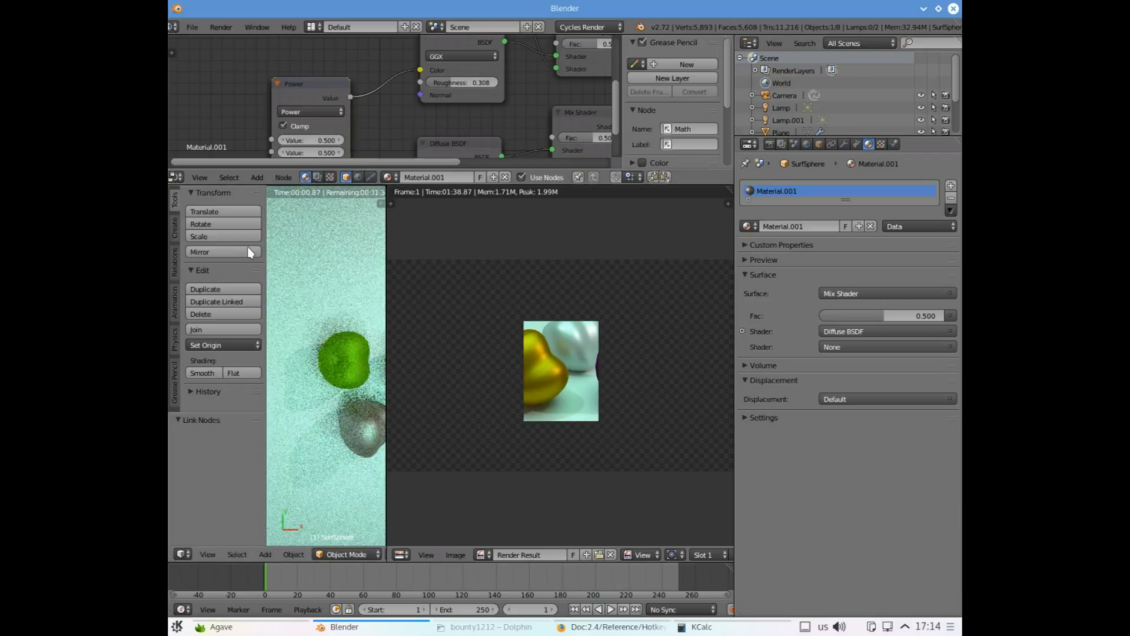
pyautogui.click(294, 112)
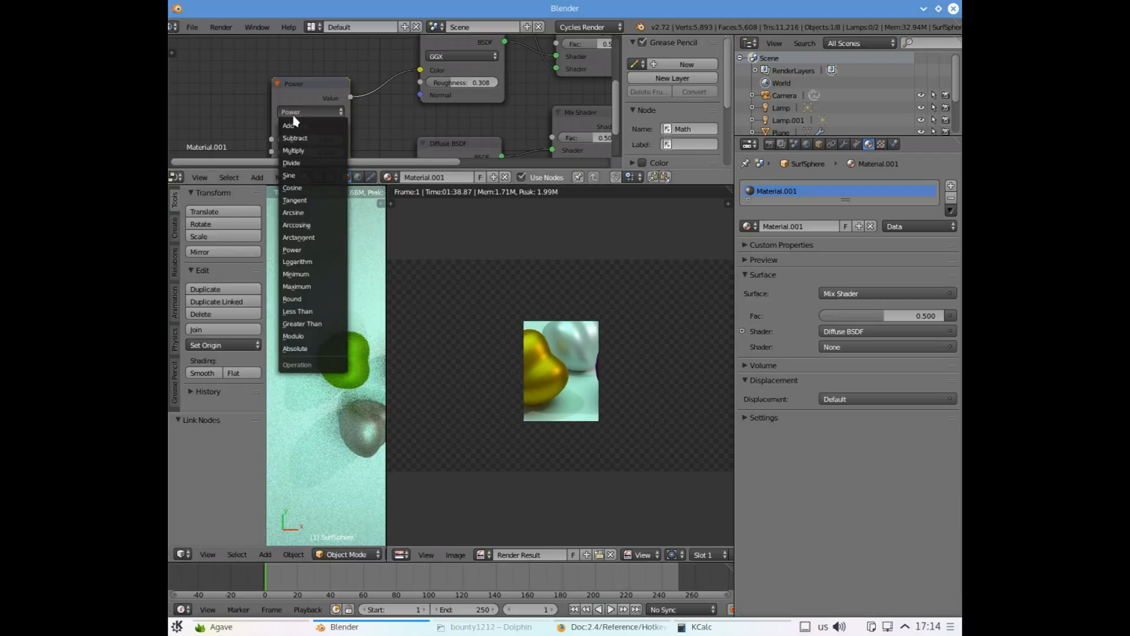
pyautogui.click(297, 262)
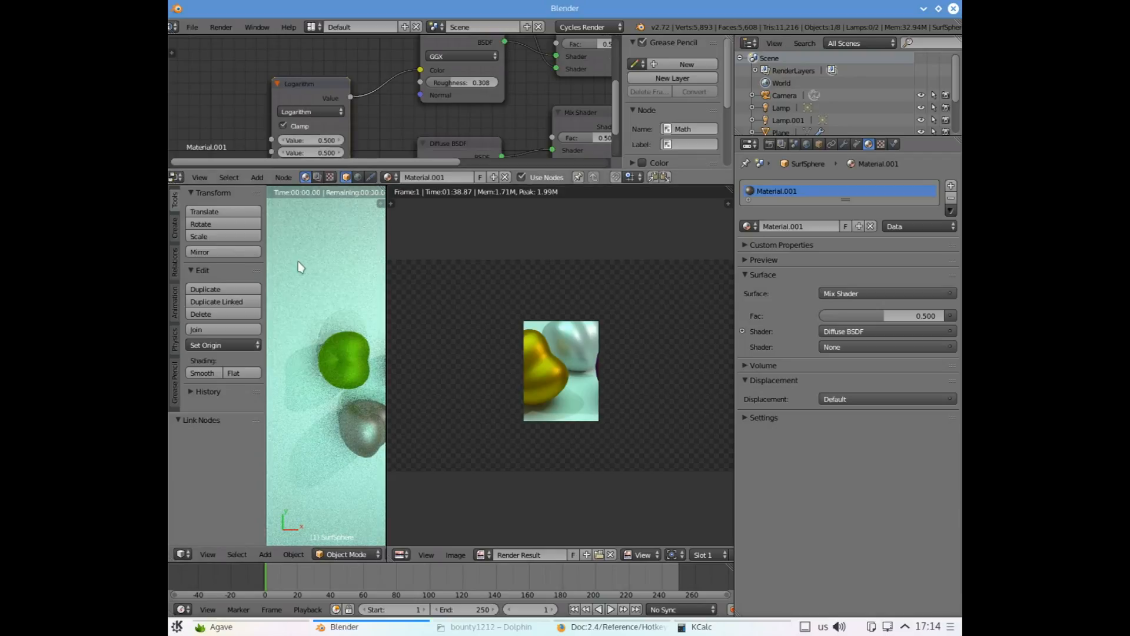
pyautogui.click(310, 112)
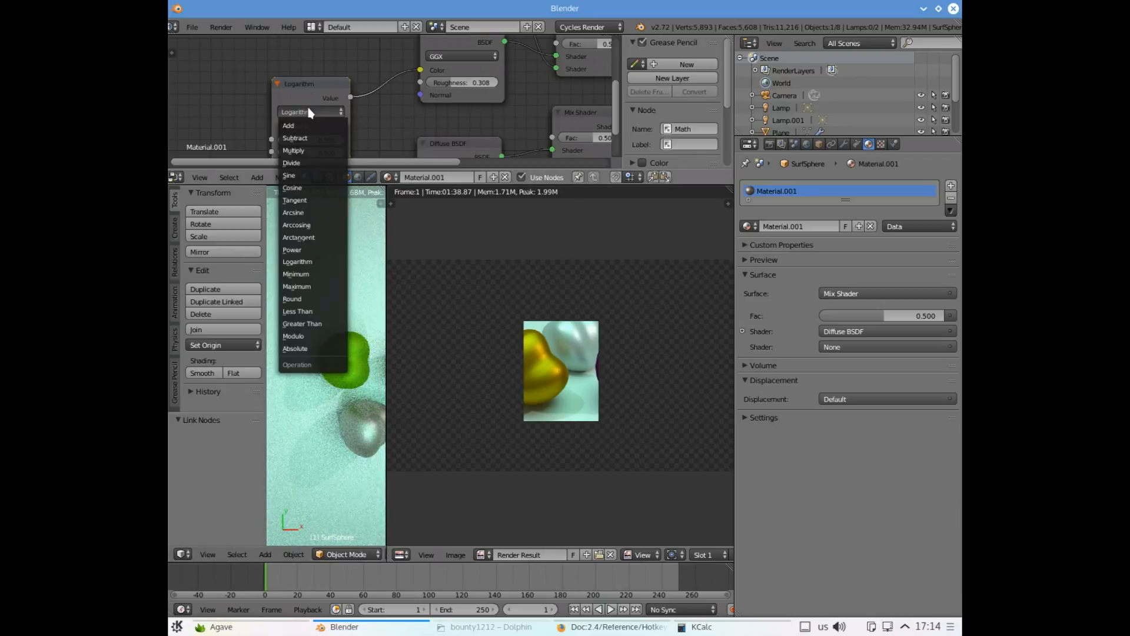
pyautogui.click(309, 348)
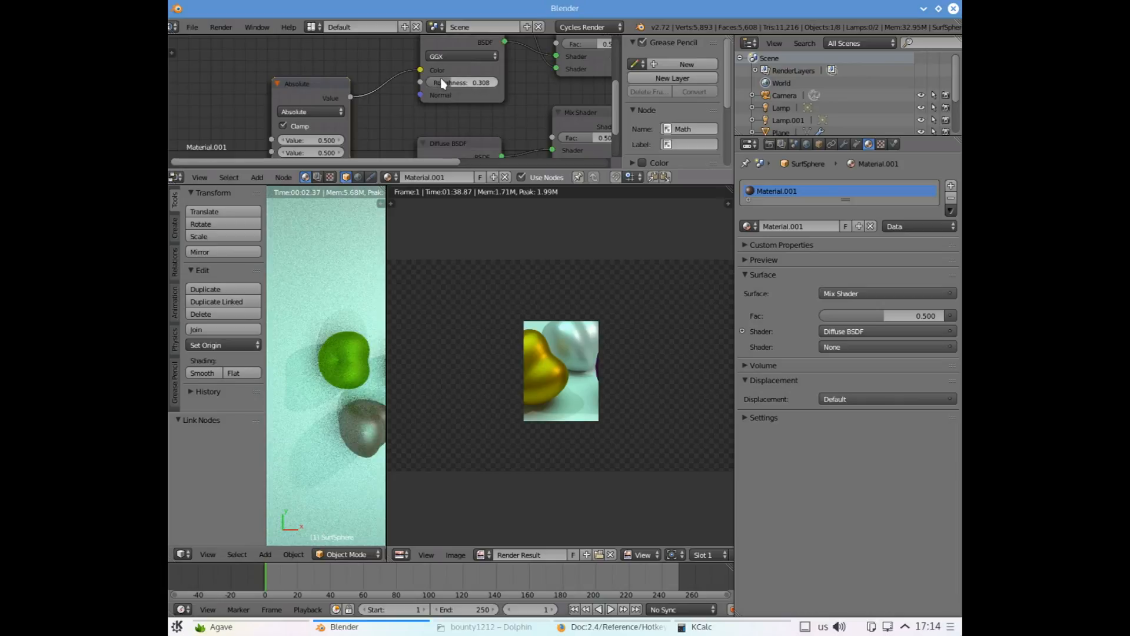
pyautogui.moveTo(443, 83); pyautogui.dragTo(344, 163)
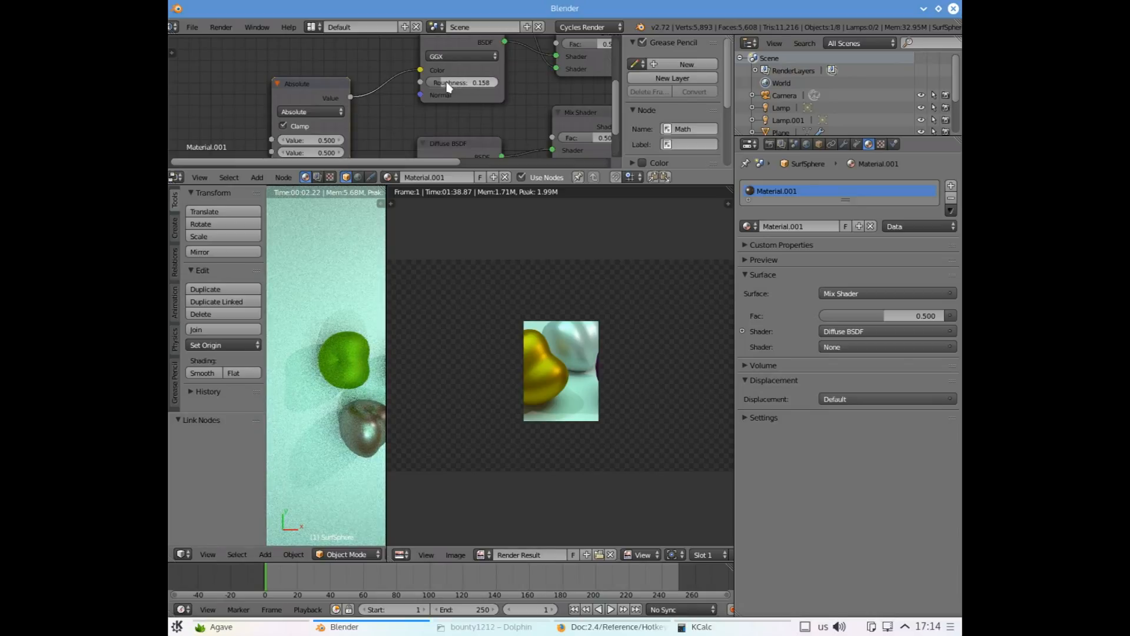
pyautogui.moveTo(443, 86); pyautogui.dragTo(347, 162)
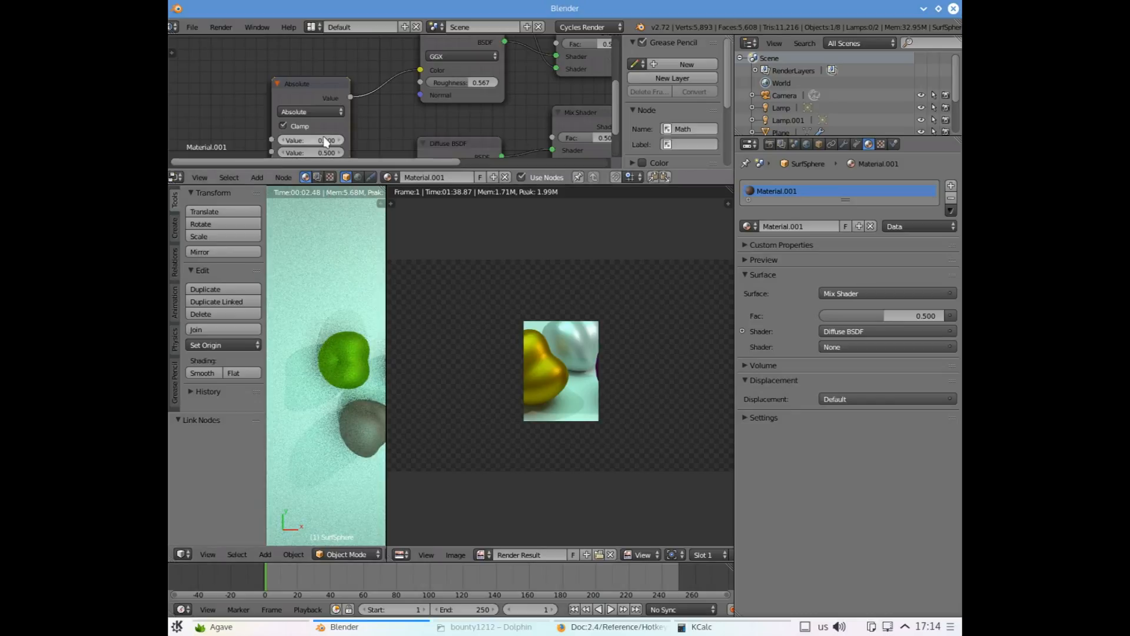
# Set the Math node's operation to Absolute with Clamp off, after trying Add, Round and Less Than
pyautogui.press('BackSpace')
pyautogui.click(305, 112)
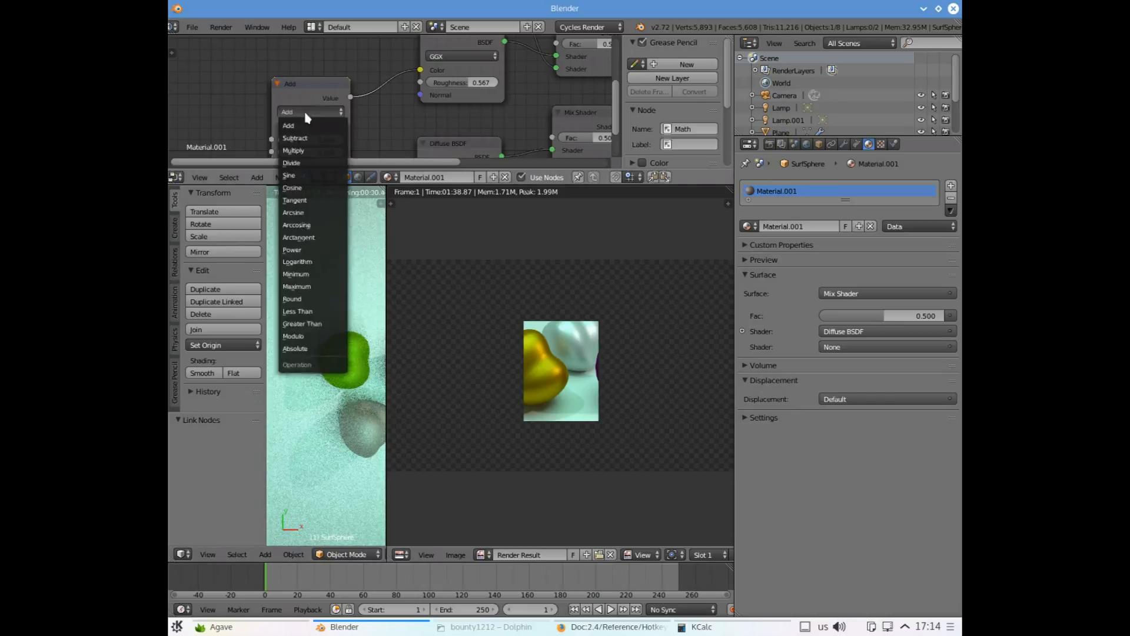
pyautogui.click(304, 300)
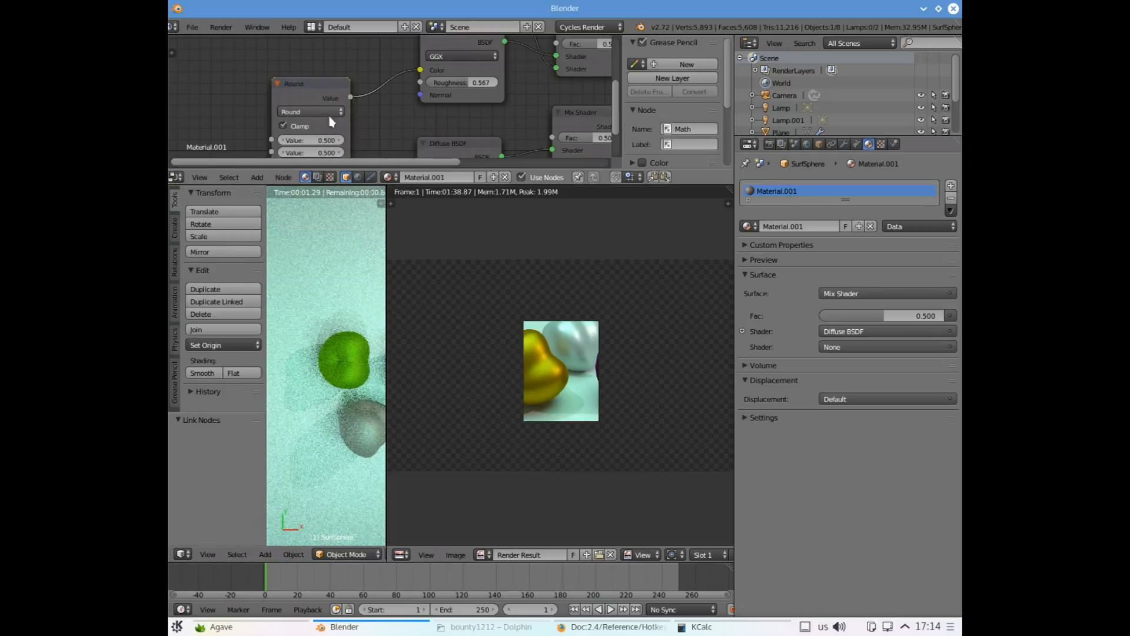
pyautogui.click(305, 113)
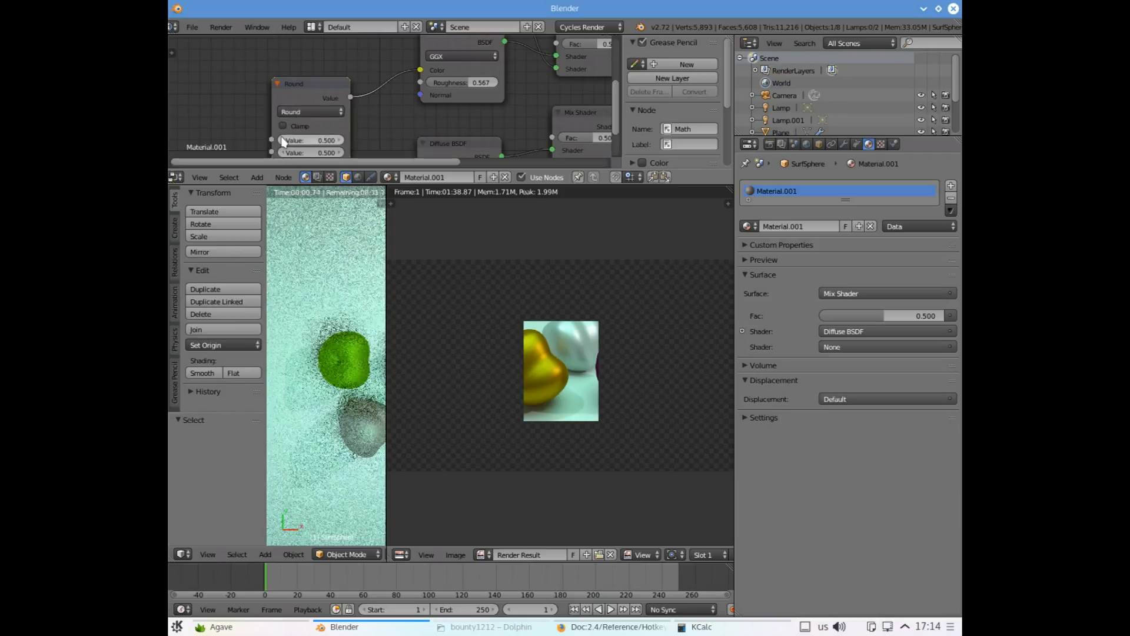
pyautogui.click(295, 113)
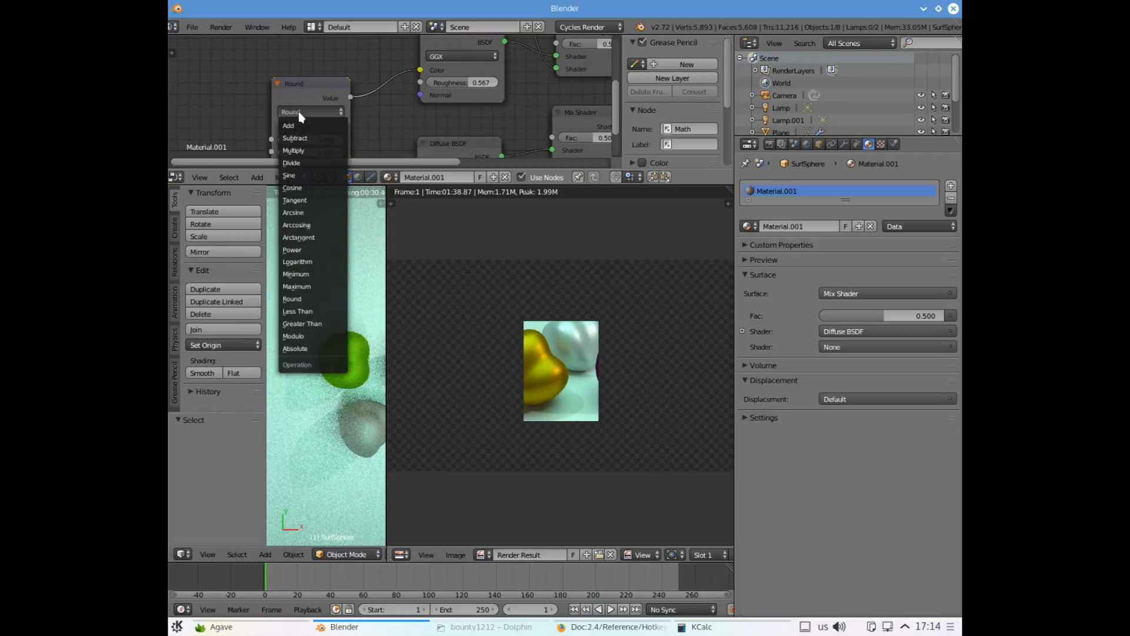
pyautogui.click(297, 311)
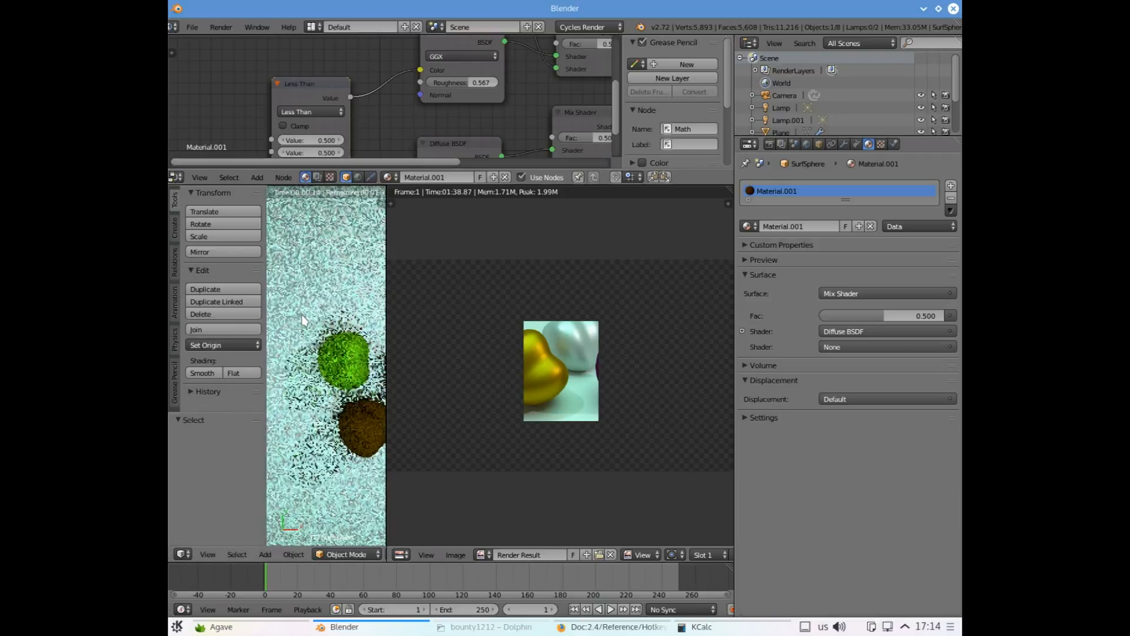
pyautogui.click(335, 112)
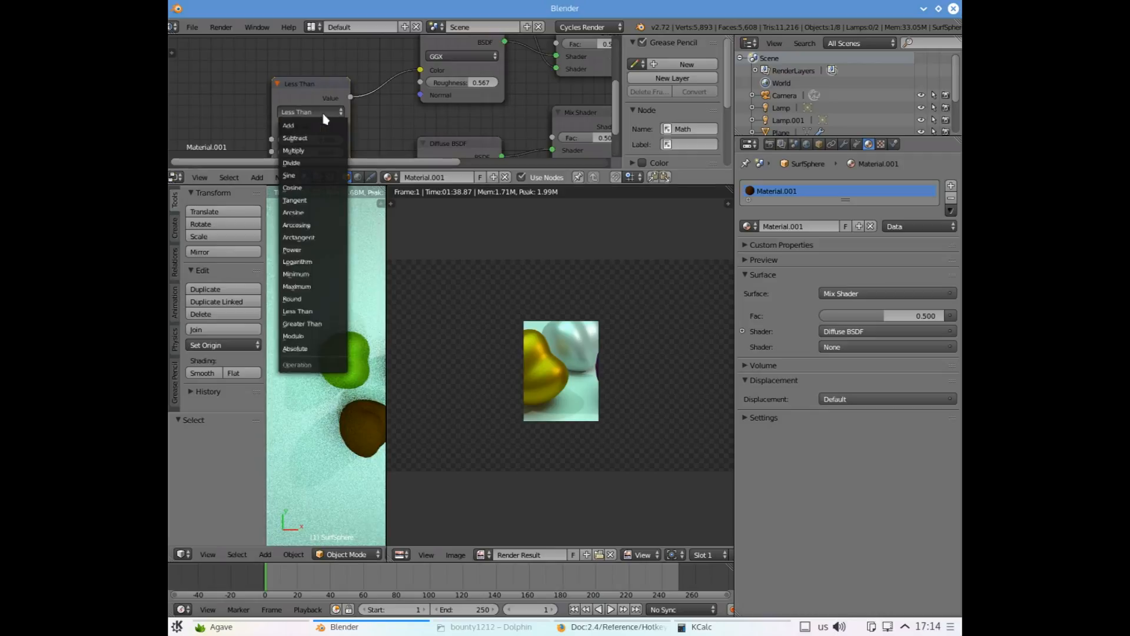
pyautogui.click(304, 350)
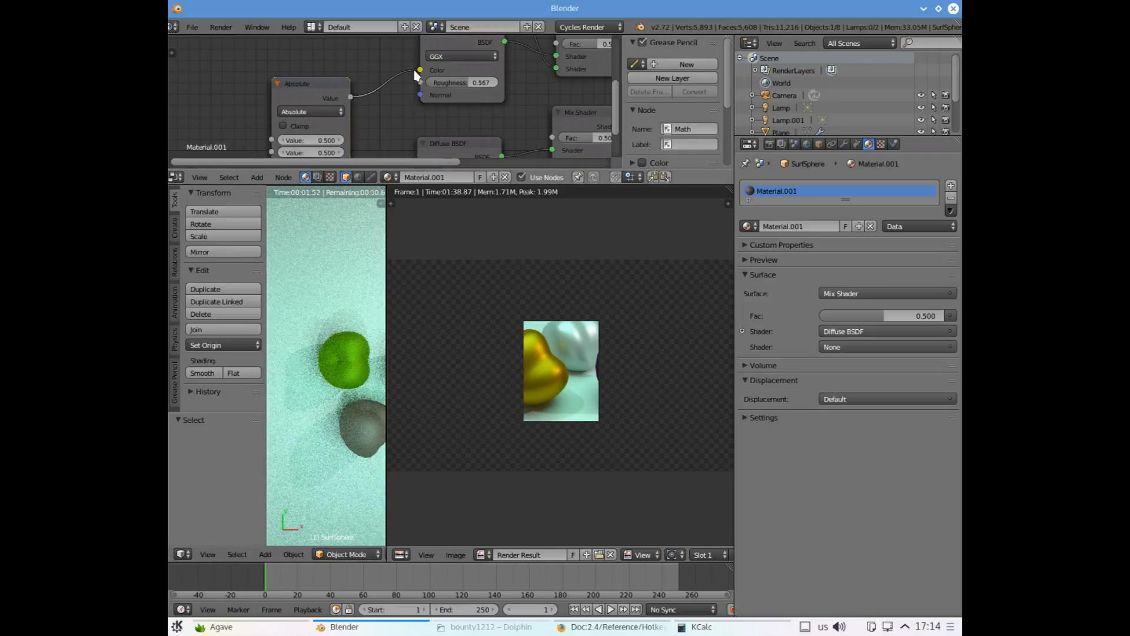
# Disconnect the Absolute node from the Glossy BSDF's Color input and set the shader's Roughness to 0.342
pyautogui.moveTo(421, 70); pyautogui.dragTo(404, 80)
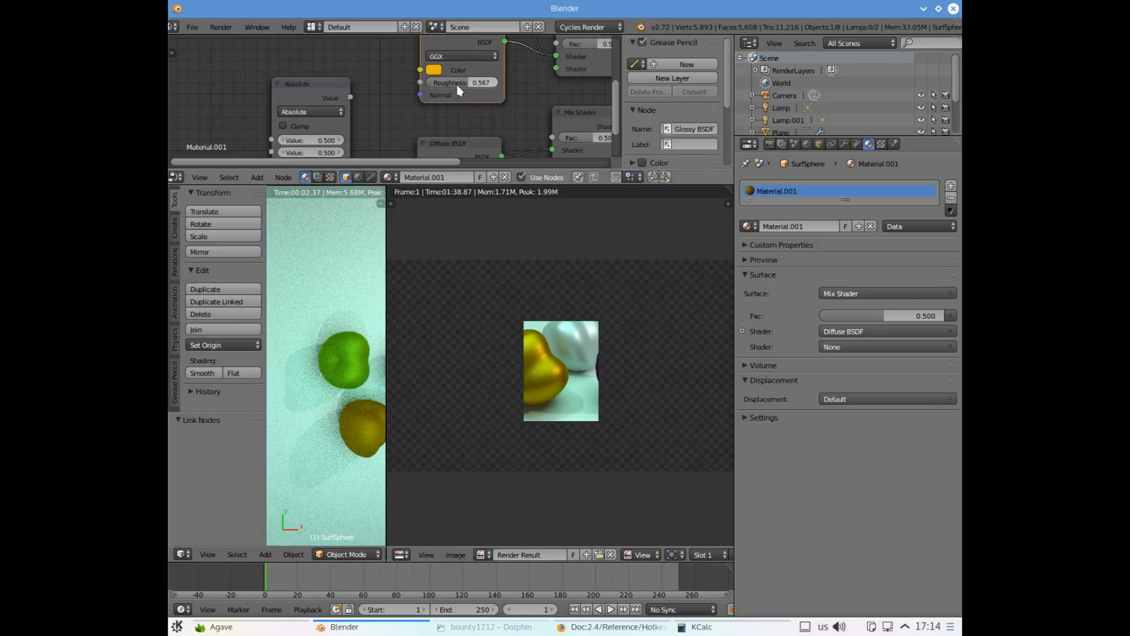
pyautogui.moveTo(465, 85); pyautogui.dragTo(431, 85)
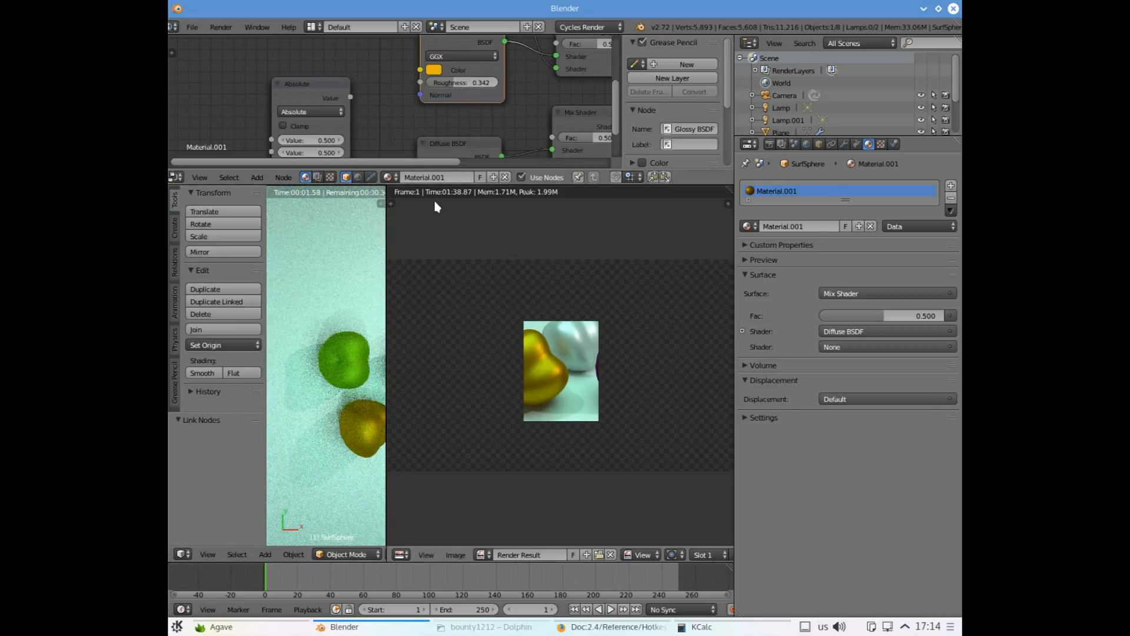
# Set the golden sphere's Glossy BSDF Roughness to 0.433 and link the Absolute node's Value to the shader's Color input
pyautogui.moveTo(452, 89); pyautogui.dragTo(465, 89)
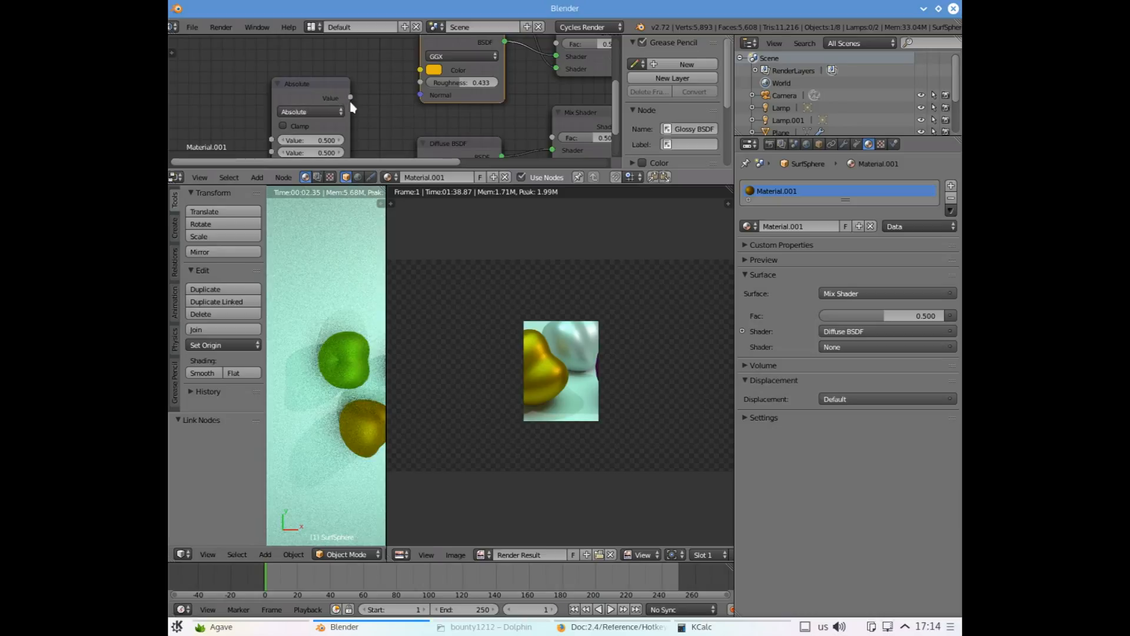
pyautogui.moveTo(350, 96); pyautogui.dragTo(420, 70)
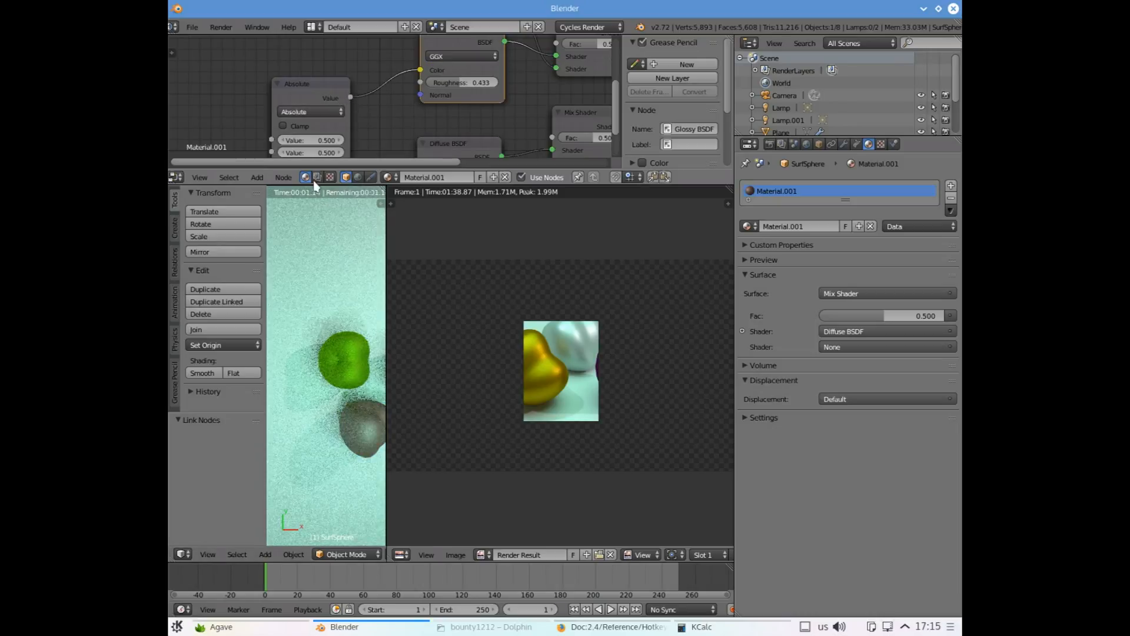
# Try Multiply, Subtract, Logarithm and Minimum as the operation of the Math node feeding the golden sphere's glossy colour
pyautogui.click(309, 112)
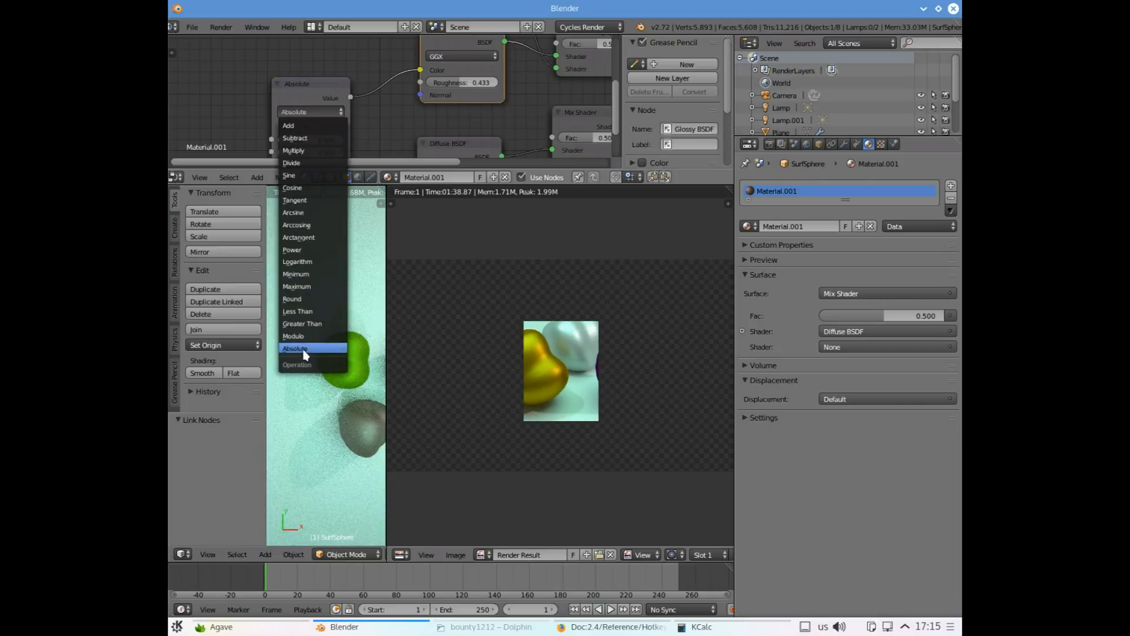
pyautogui.click(297, 151)
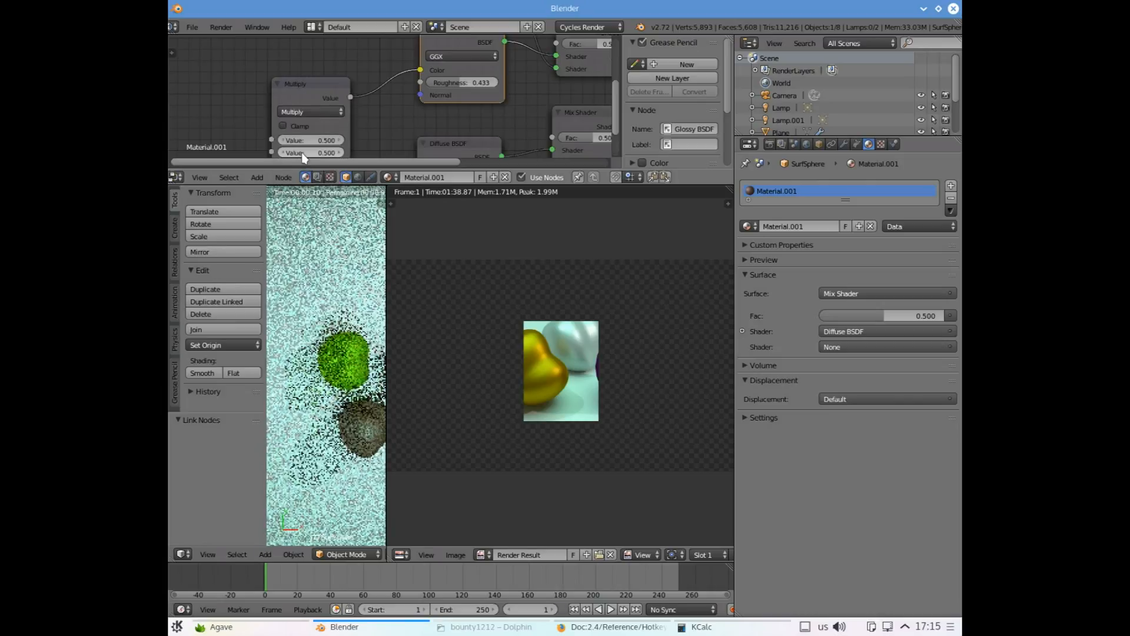
pyautogui.click(326, 111)
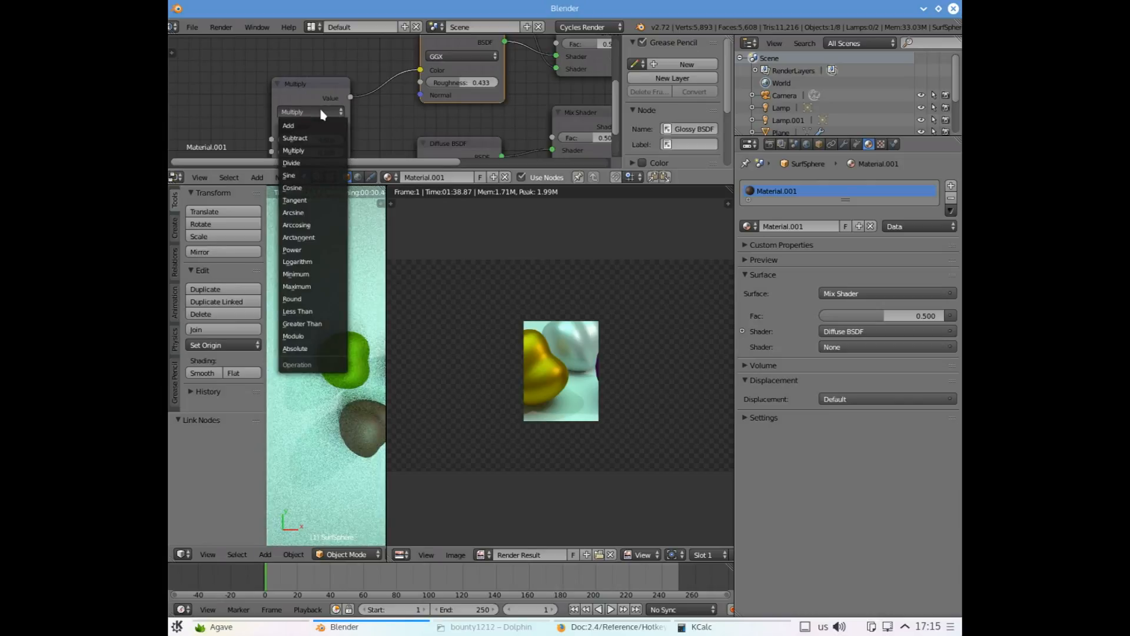
pyautogui.click(306, 142)
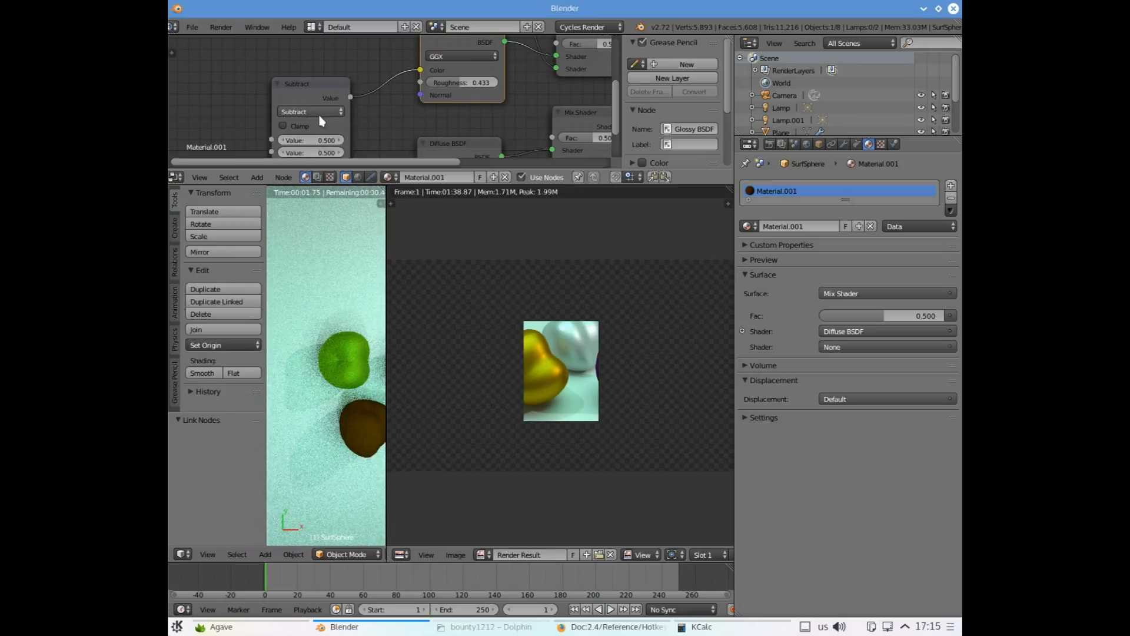
pyautogui.click(320, 116)
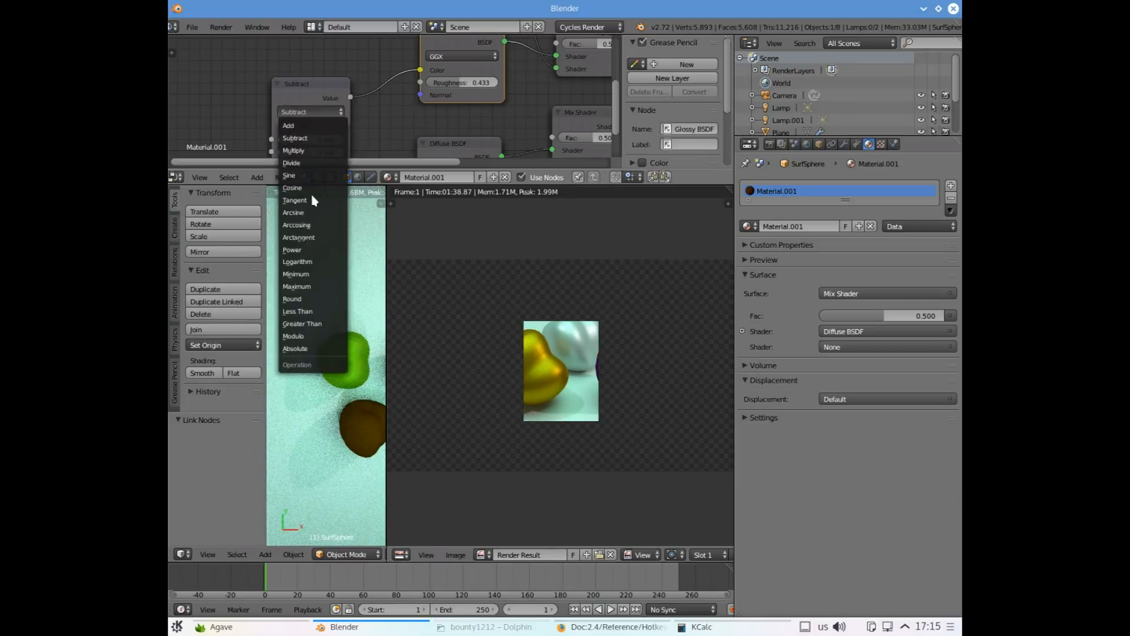
pyautogui.click(307, 242)
pyautogui.click(324, 117)
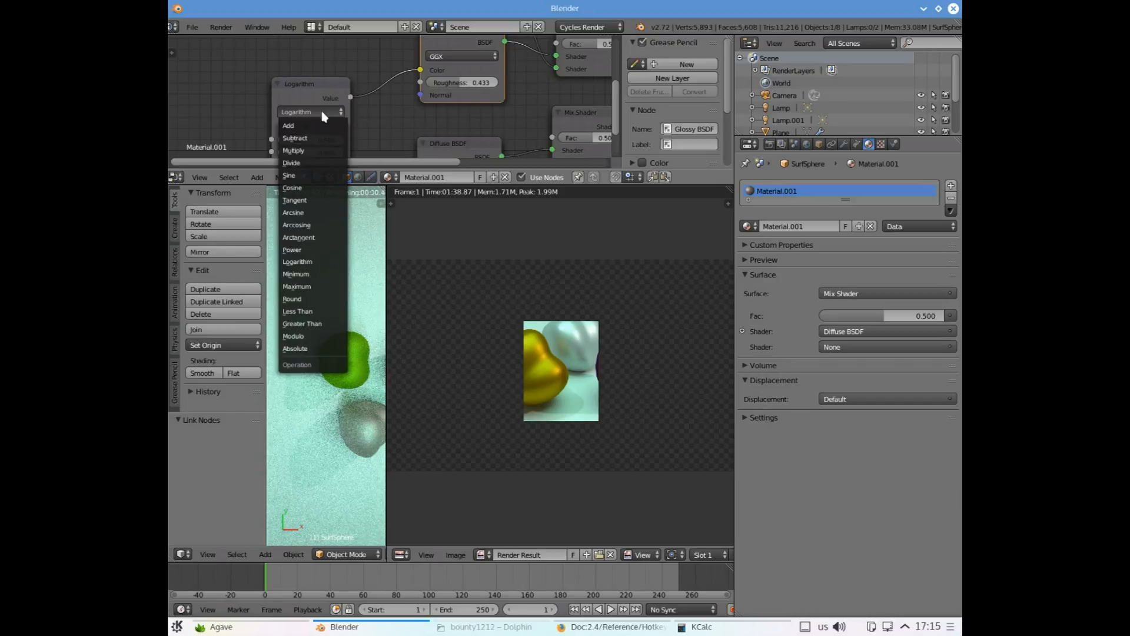
pyautogui.click(311, 274)
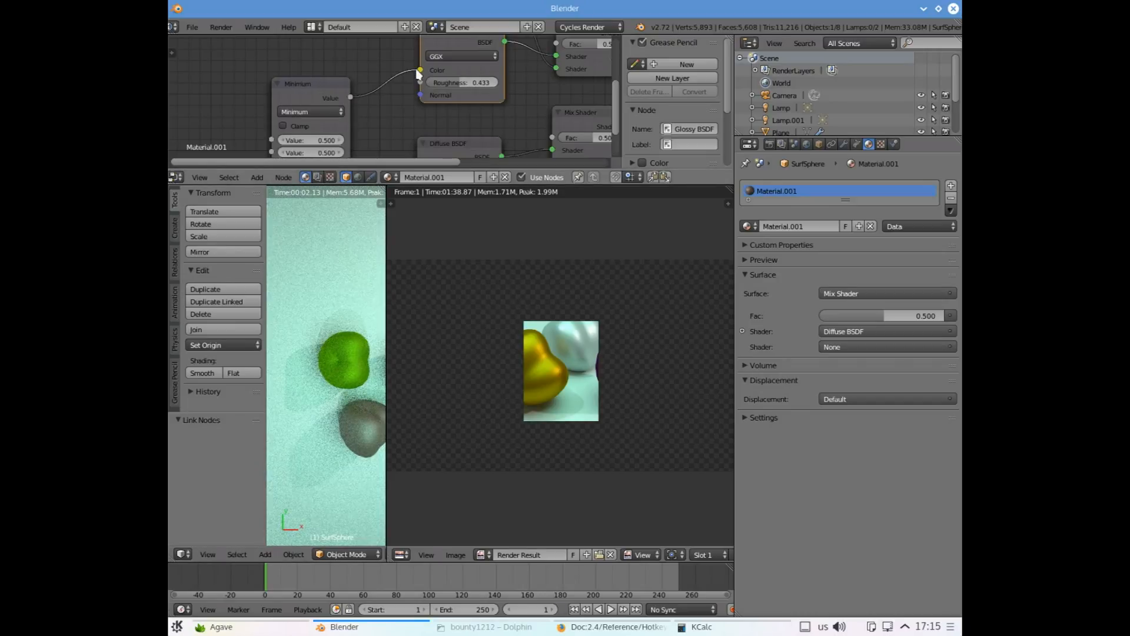
# Disconnect the Minimum node from the golden sphere's Glossy BSDF Color input and delete the node
pyautogui.moveTo(420, 69); pyautogui.dragTo(288, 96)
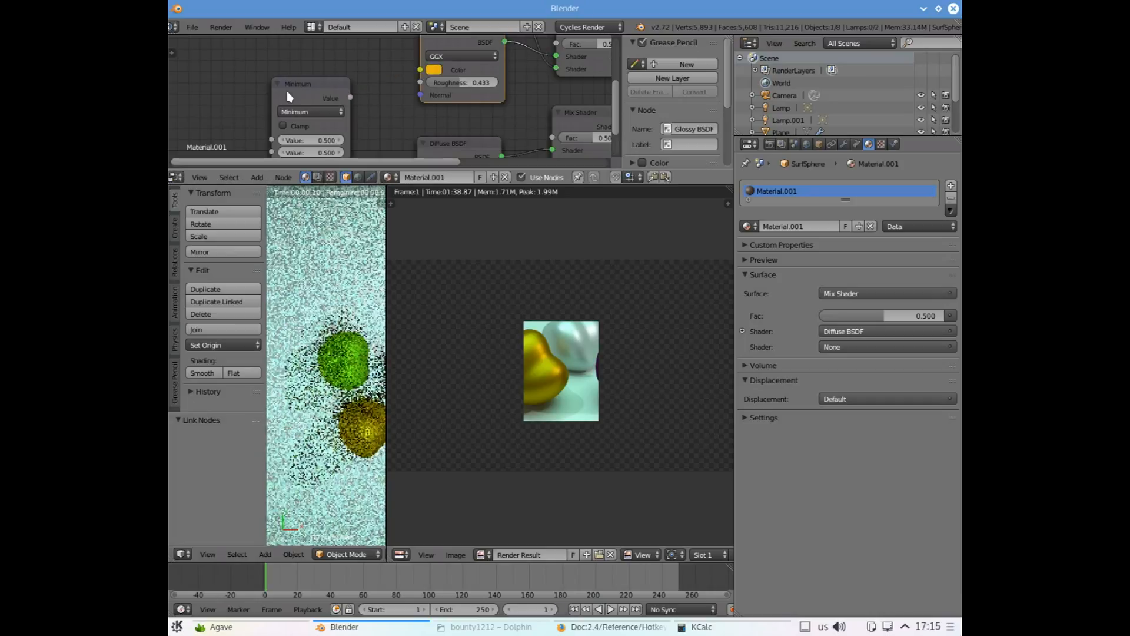
pyautogui.click(316, 79)
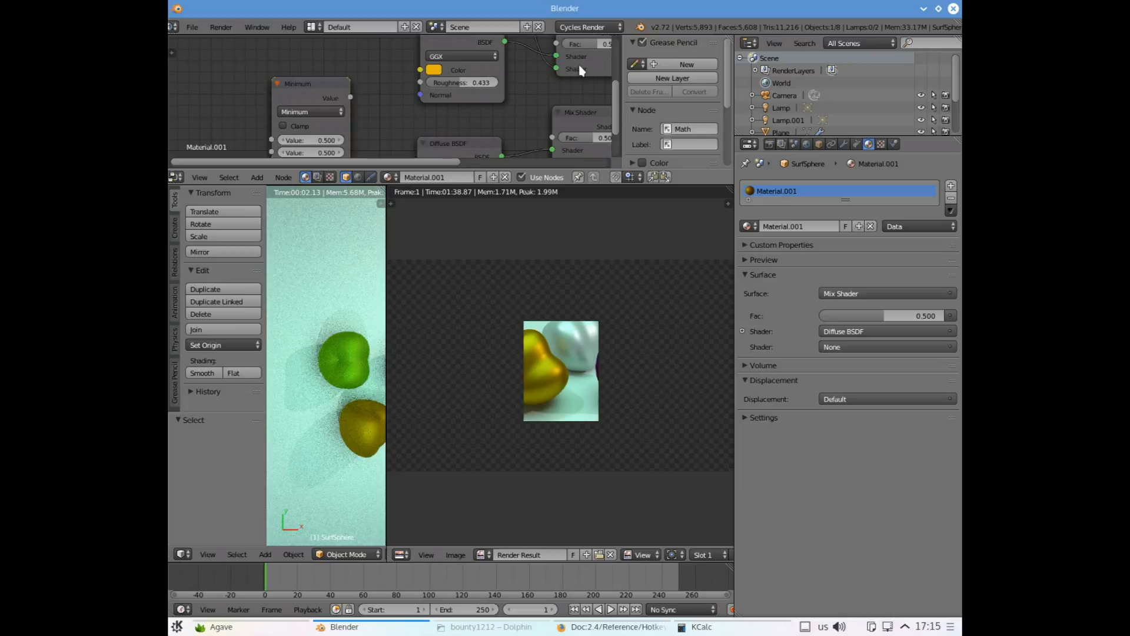
pyautogui.press('x')
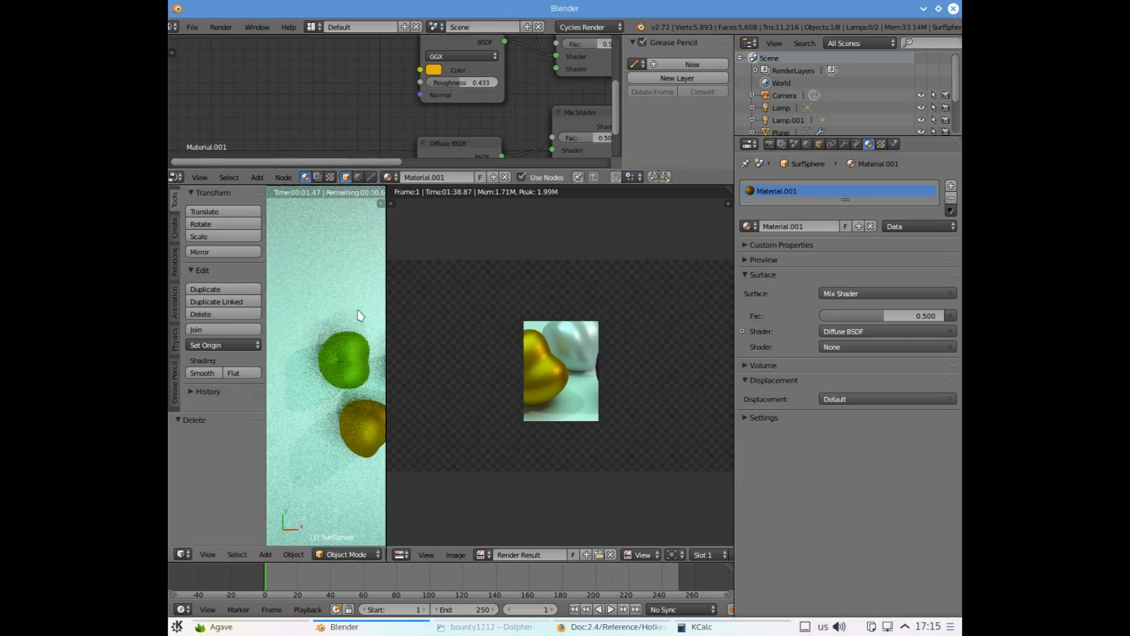
# Select the purple sphere and try its Glossy BSDF's Roughness at 0.433 before setting it to 0.2
pyautogui.scroll(-2, 360, 316)
pyautogui.scroll(2, 353, 366)
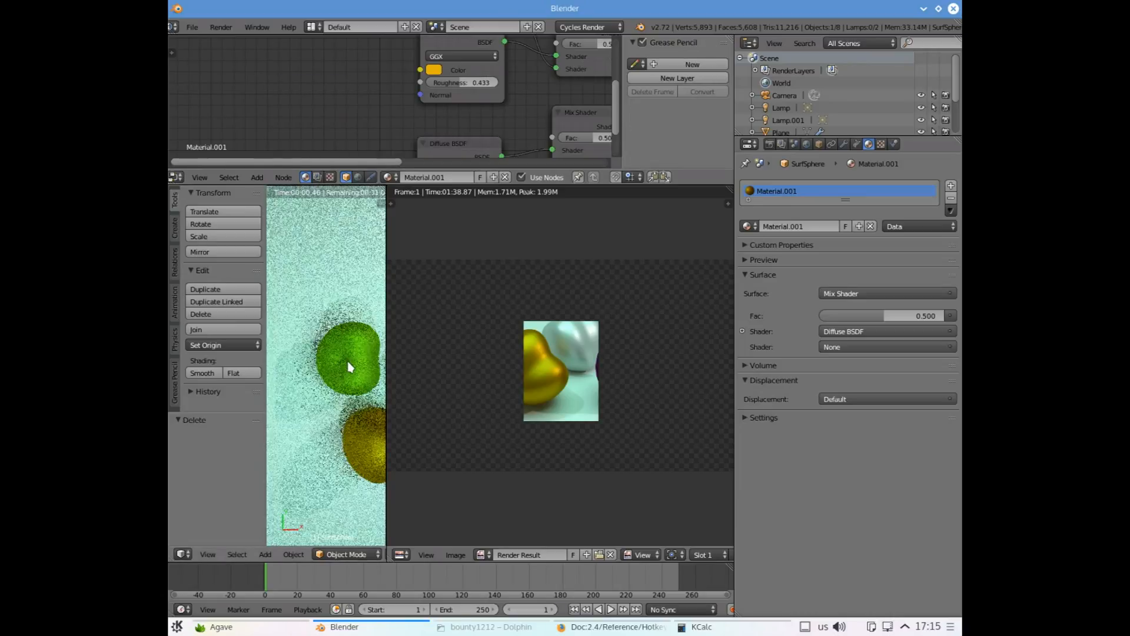
pyautogui.moveTo(348, 366); pyautogui.dragTo(286, 369, button='middle')
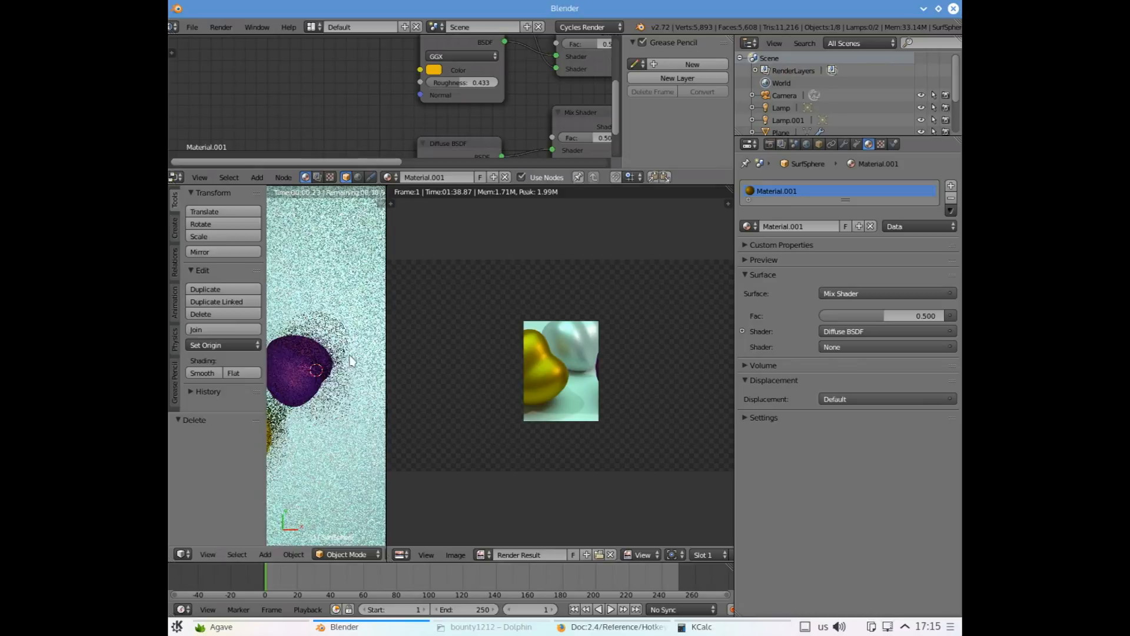
pyautogui.rightClick(287, 369)
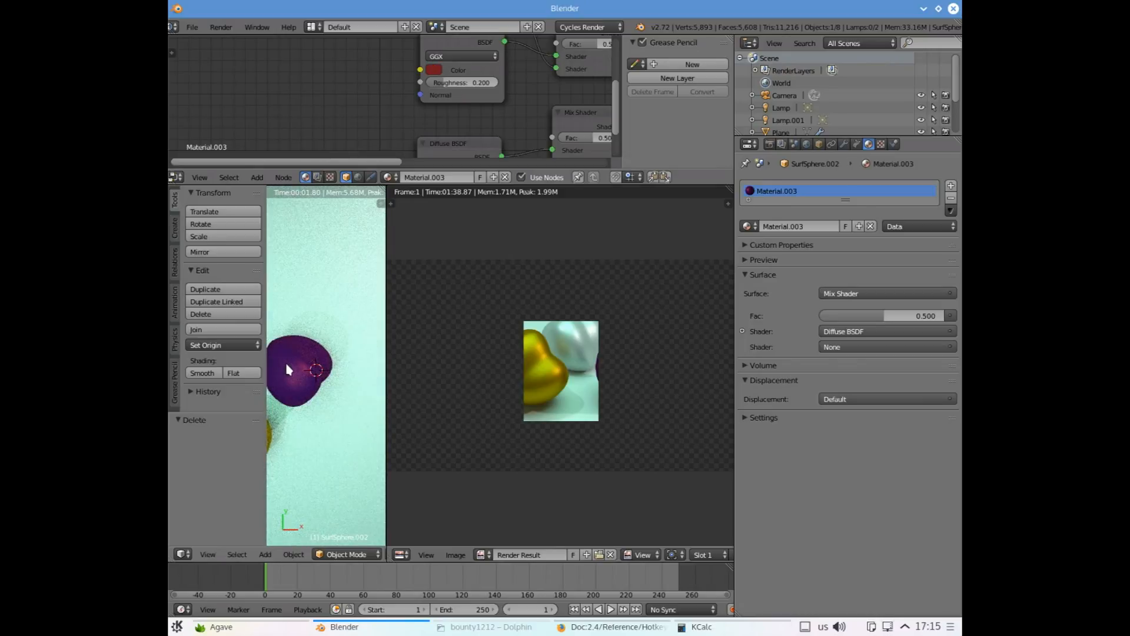
pyautogui.scroll(-3, 387, 102)
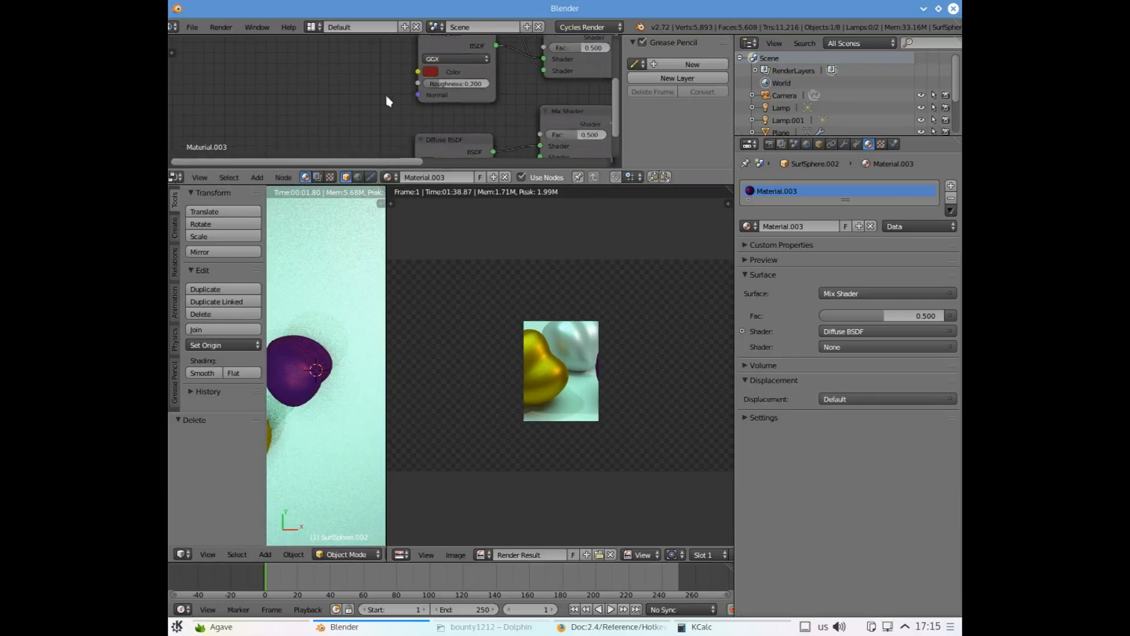
pyautogui.scroll(-2, 391, 110)
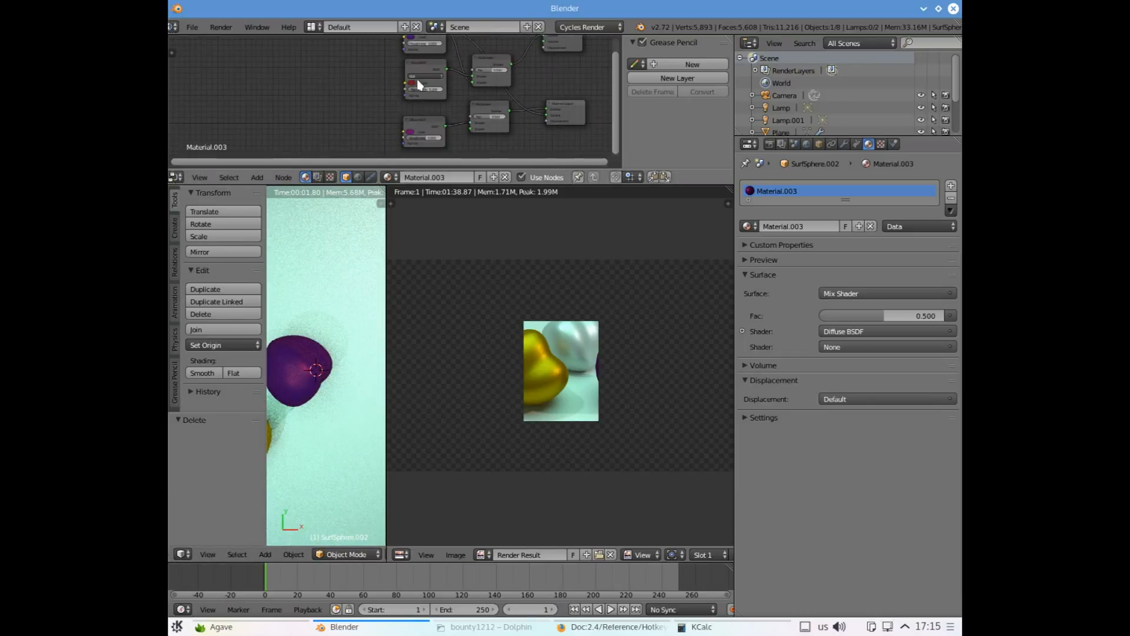
pyautogui.scroll(4, 423, 91)
pyautogui.moveTo(429, 85); pyautogui.dragTo(455, 84)
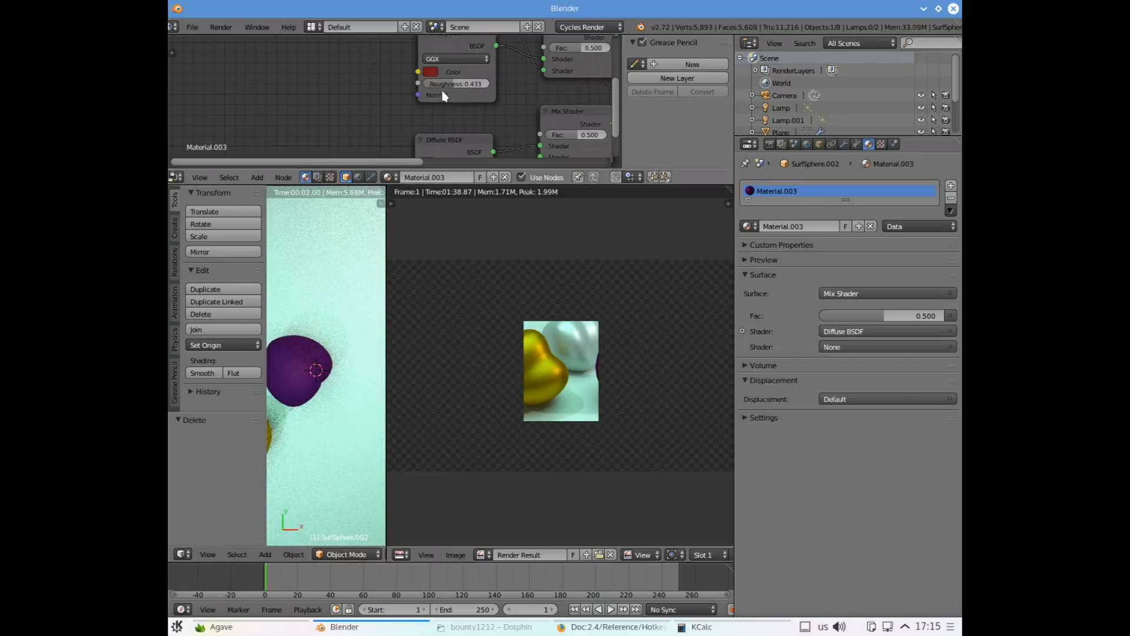
pyautogui.click(470, 84)
pyautogui.write('.2')
pyautogui.press('Return')
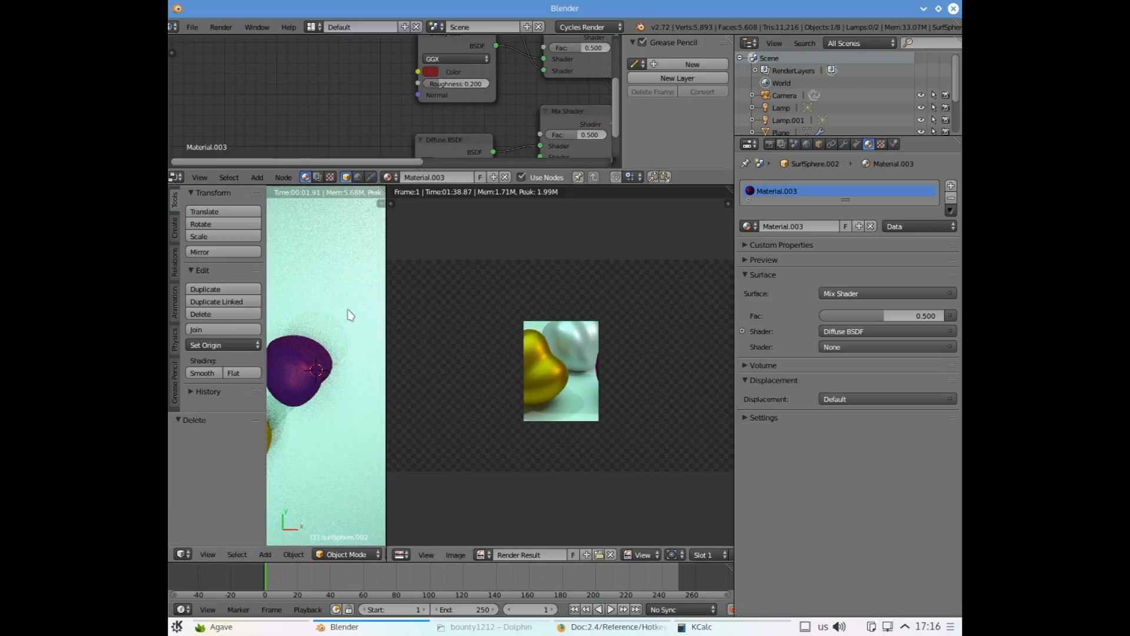
# Select the green sphere and darken its Glossy BSDF's colour to hex 5F7B0D
pyautogui.scroll(-3, 348, 310)
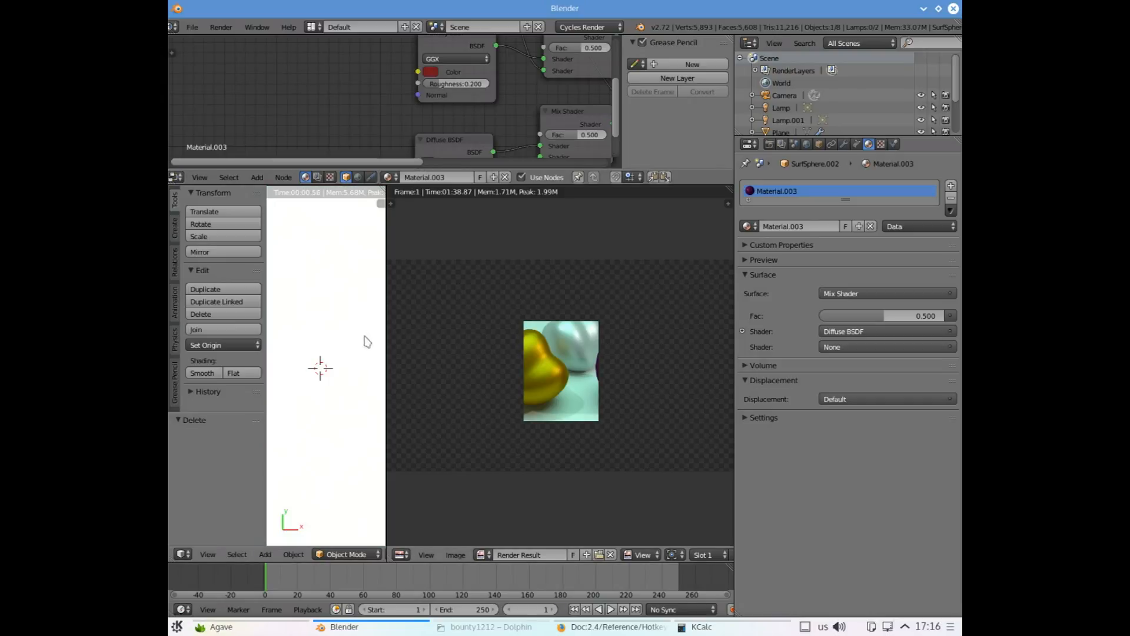
pyautogui.scroll(3, 318, 366)
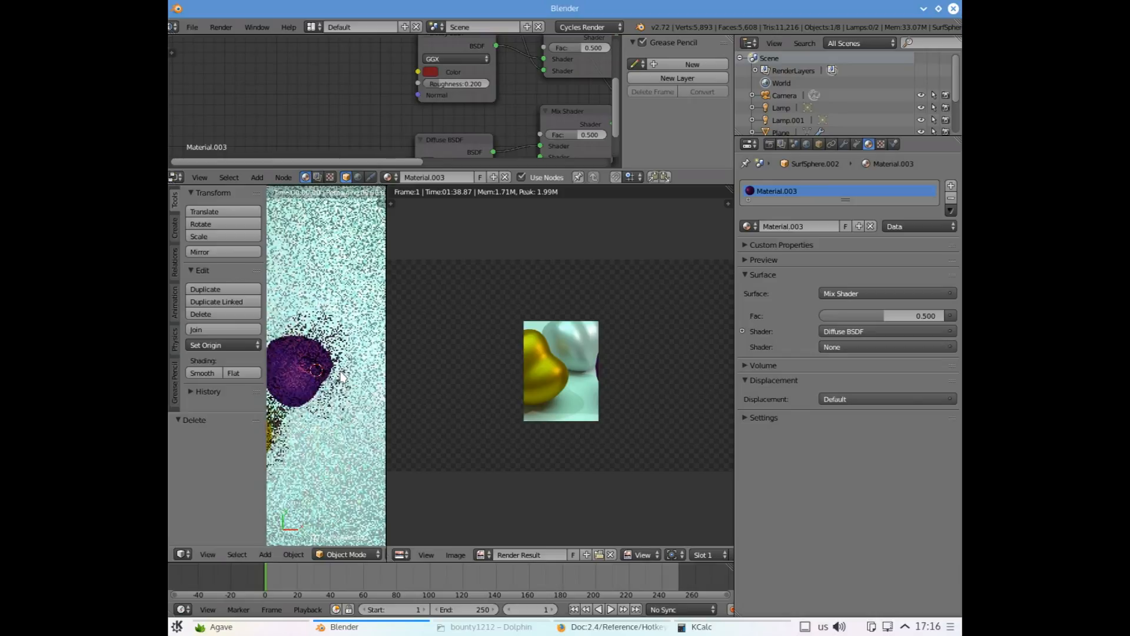
pyautogui.scroll(-2, 341, 377)
pyautogui.scroll(3, 342, 372)
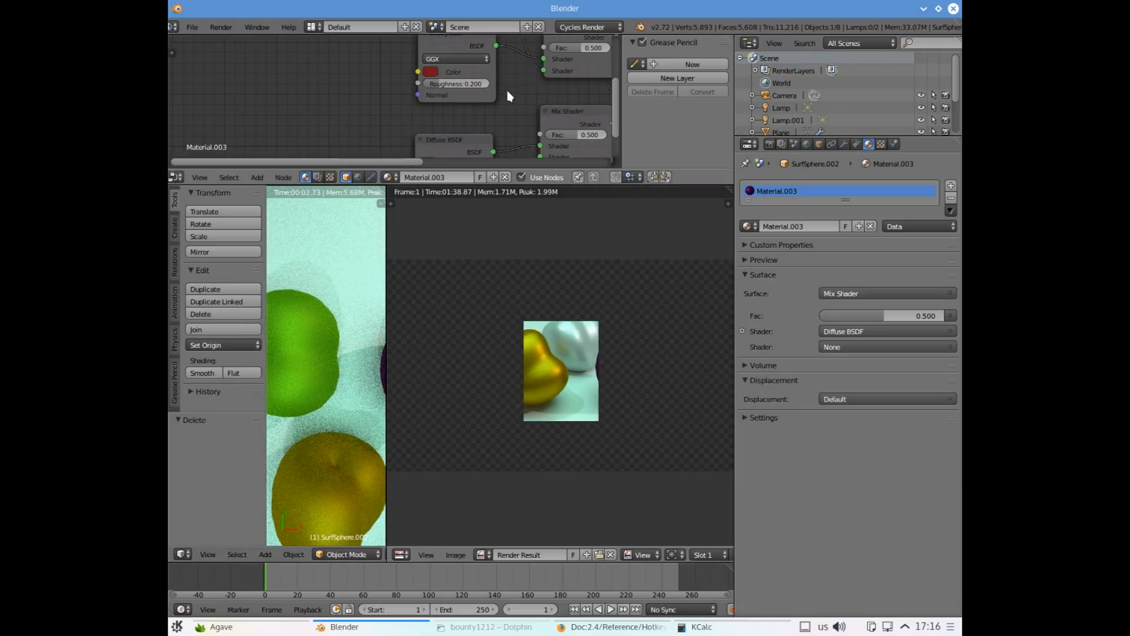
pyautogui.rightClick(288, 316)
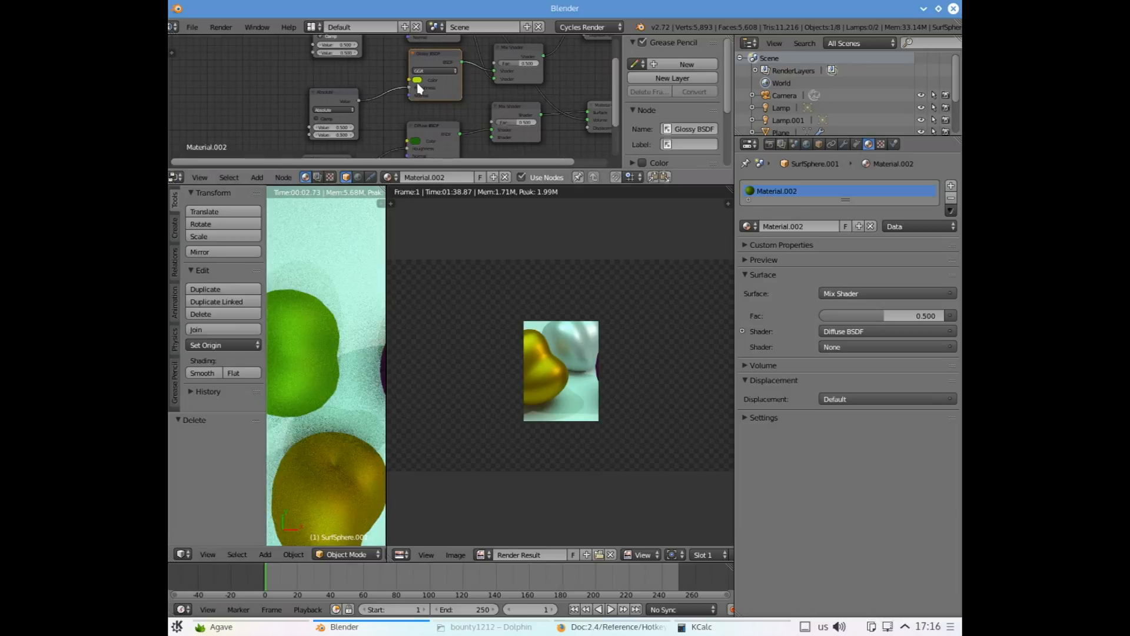
pyautogui.scroll(2, 418, 90)
pyautogui.click(430, 71)
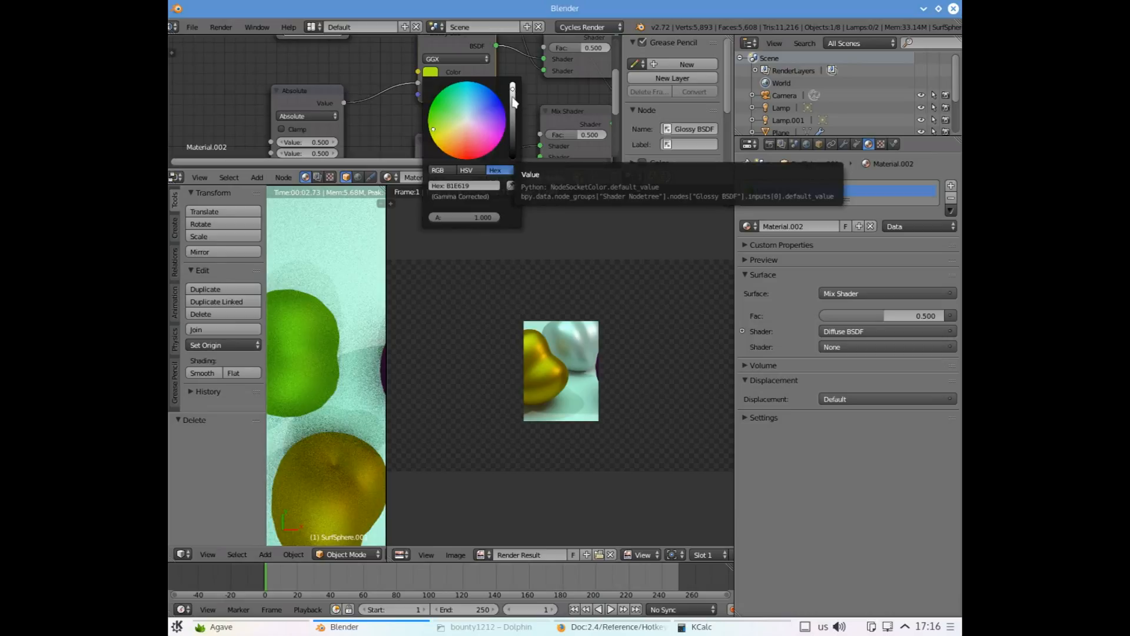
pyautogui.moveTo(512, 93); pyautogui.dragTo(512, 115)
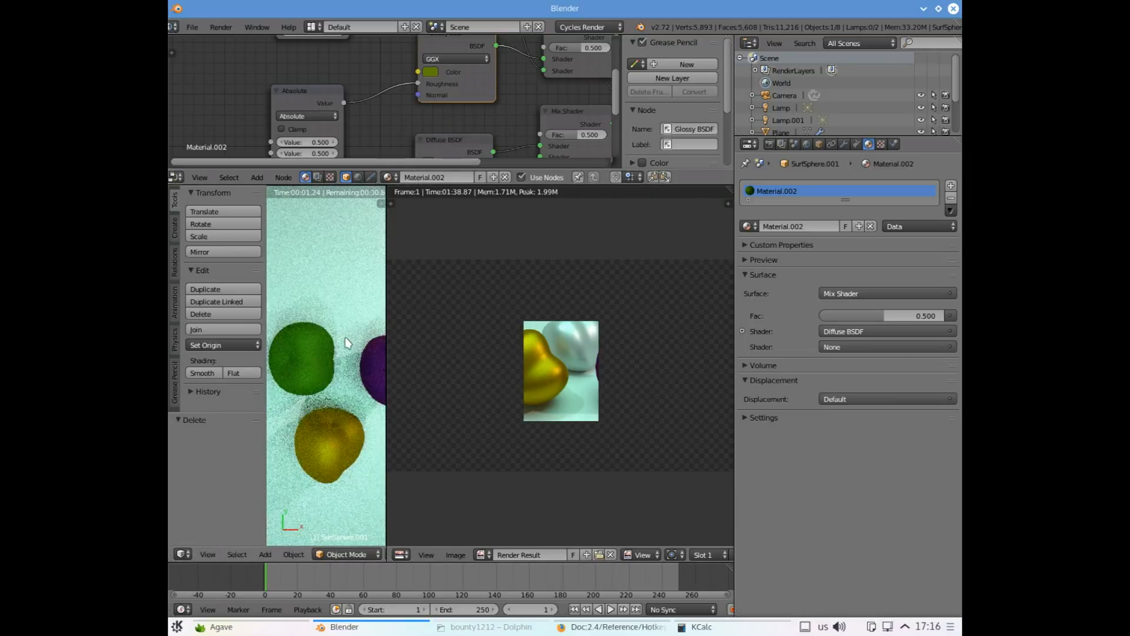
# Brighten the green sphere's Glossy BSDF colour slightly by raising only its brightness value
pyautogui.scroll(1, 347, 353)
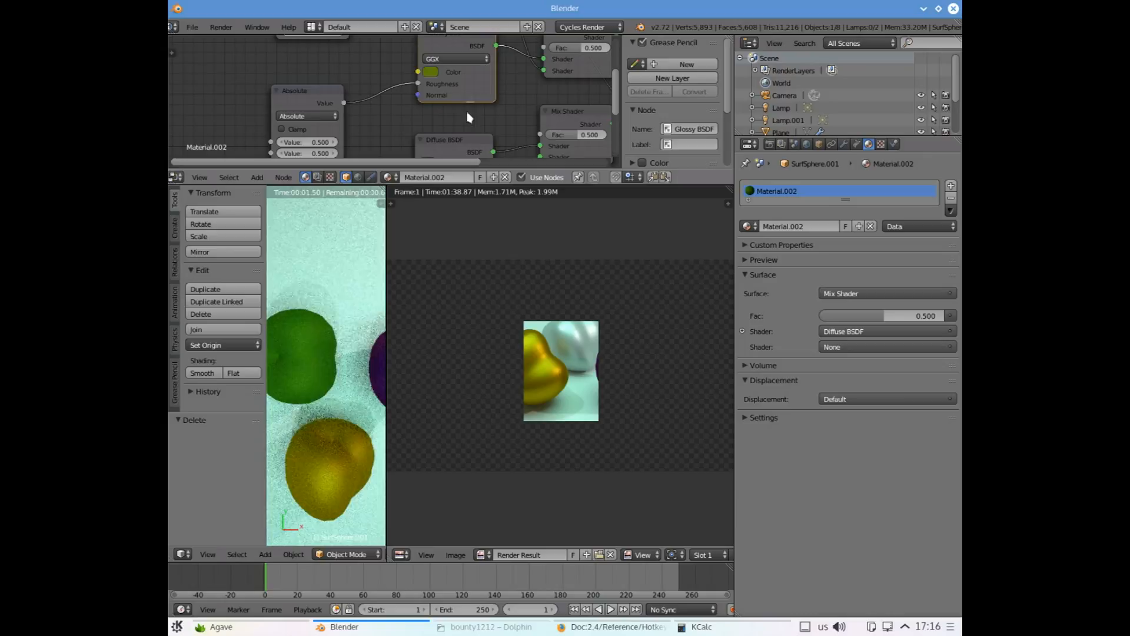
pyautogui.click(430, 72)
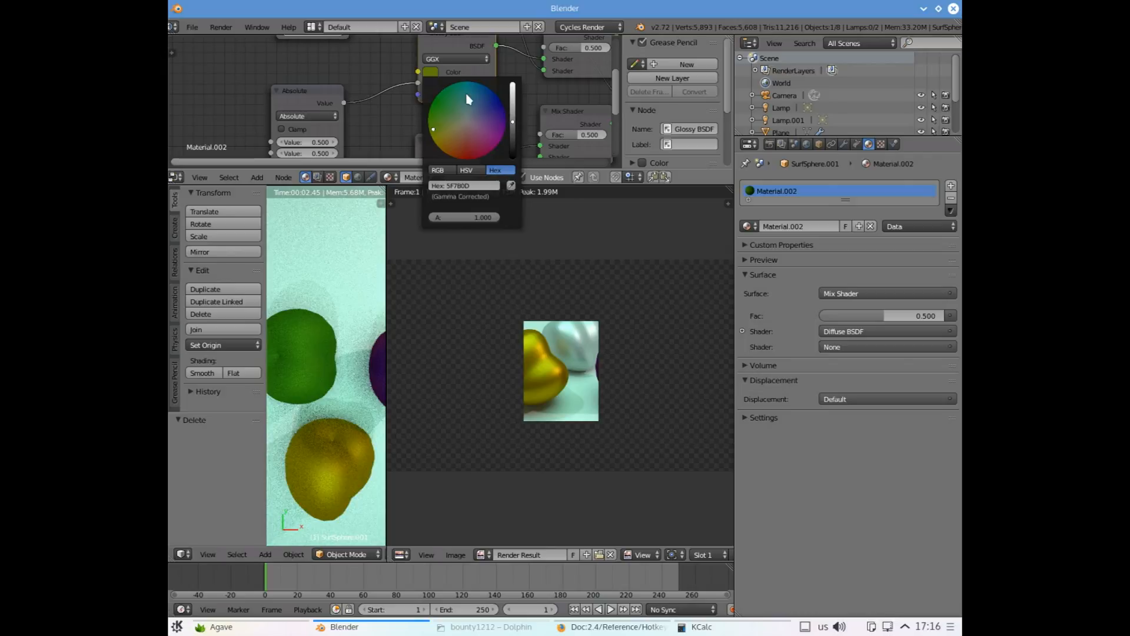
pyautogui.click(513, 122)
pyautogui.moveTo(513, 119); pyautogui.dragTo(513, 114)
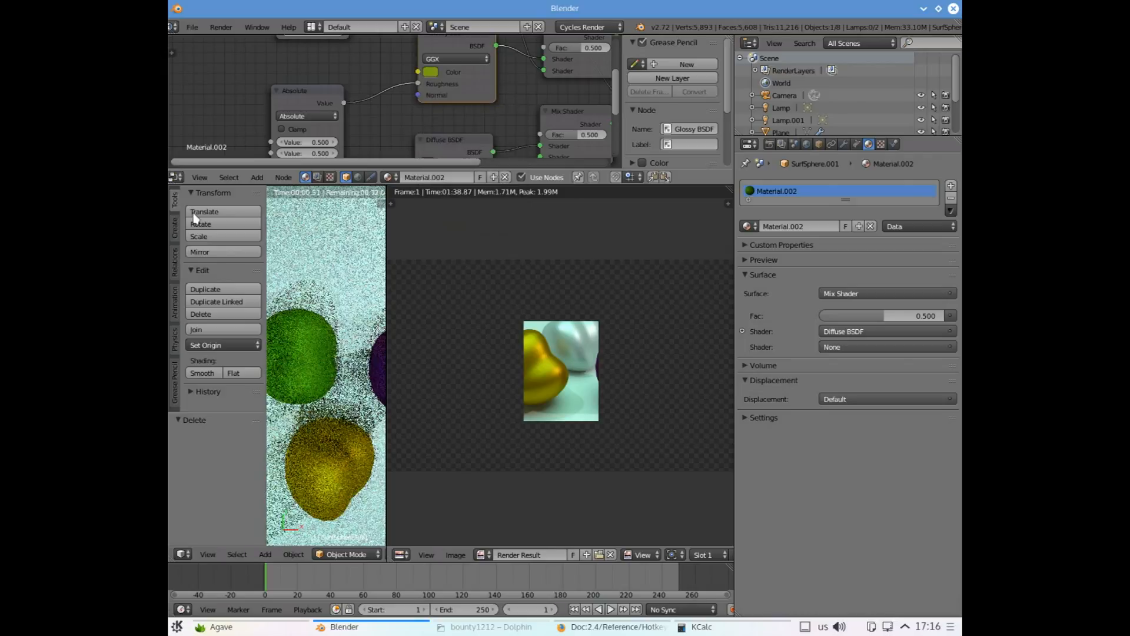
pyautogui.scroll(-5, 281, 401)
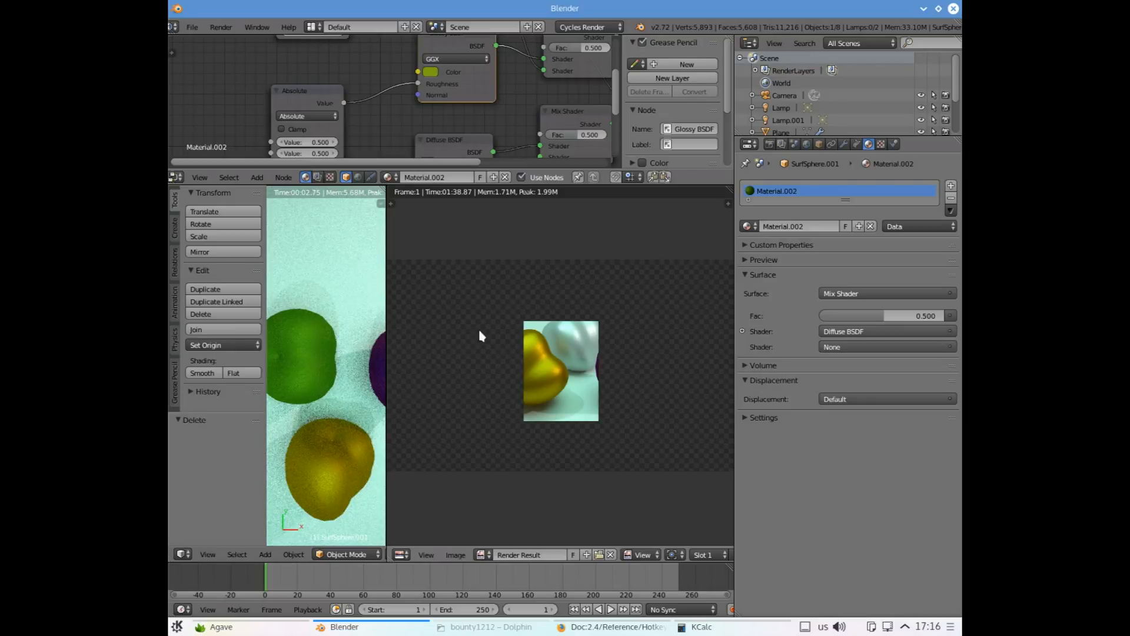
# Save the scene as slivi.blend in the Pictures folder
pyautogui.click(192, 27)
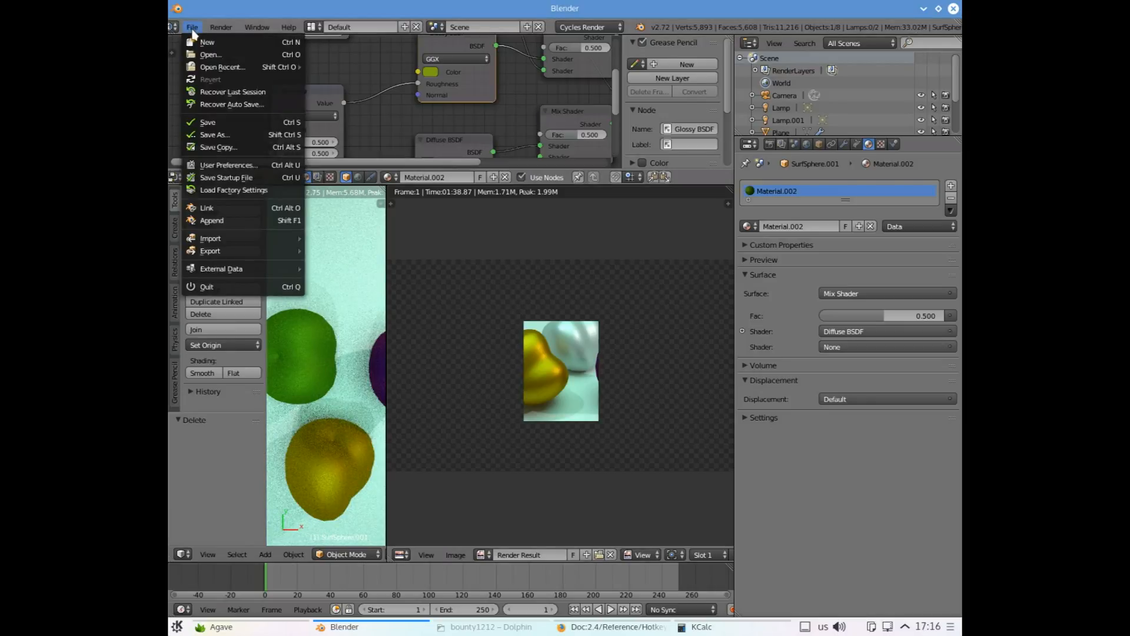
pyautogui.click(227, 123)
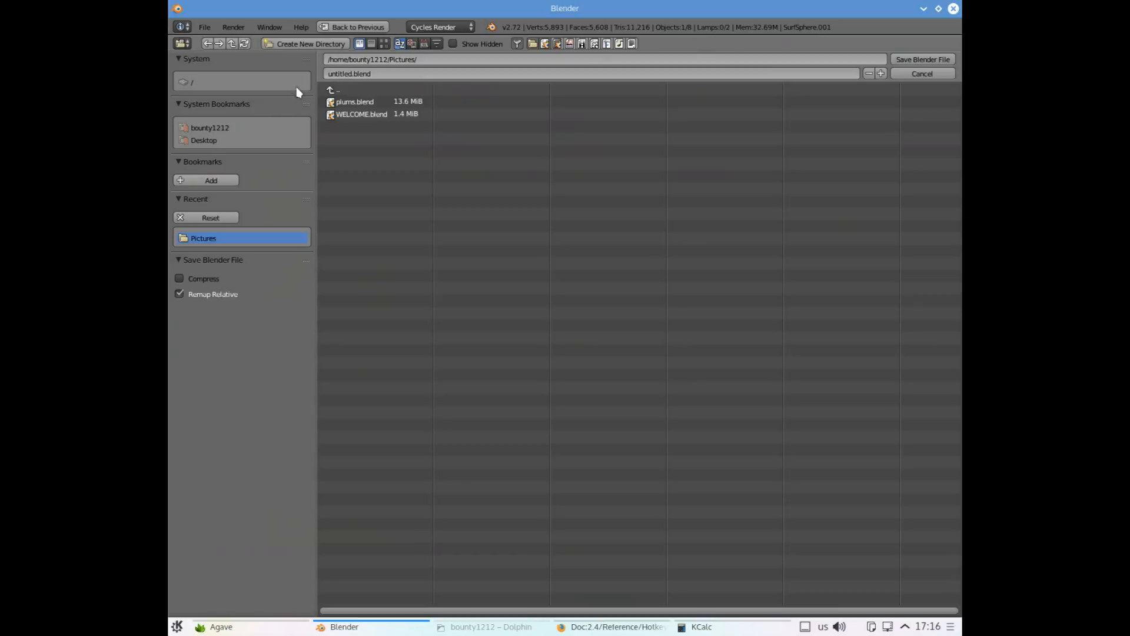
pyautogui.click(325, 75)
pyautogui.write('s')
pyautogui.write('livi')
pyautogui.press('Return')
pyautogui.click(298, 82)
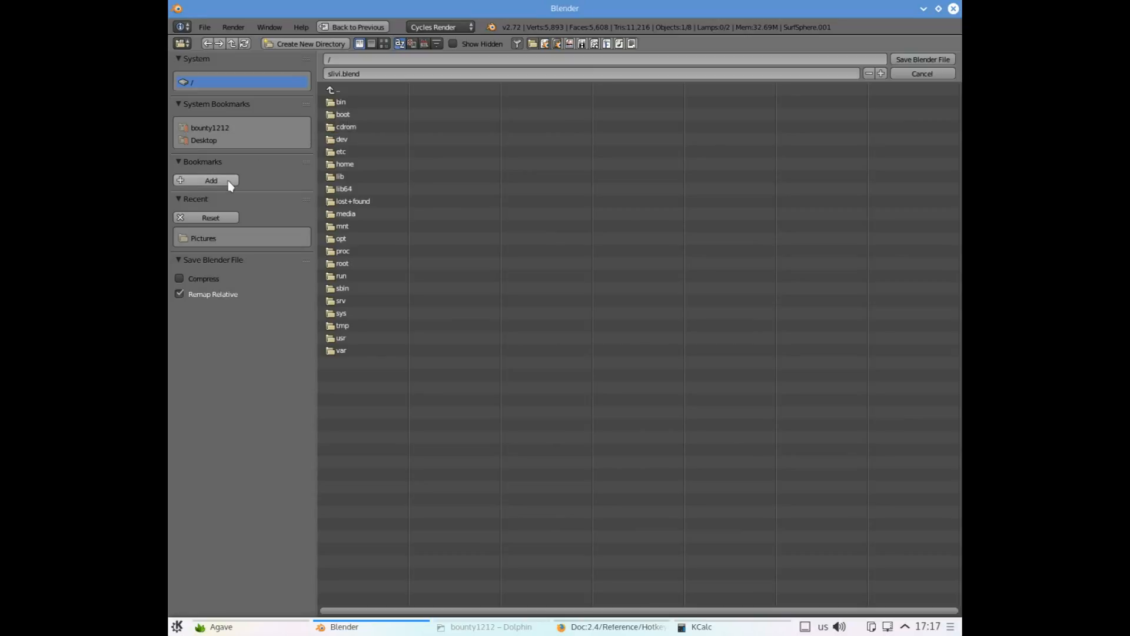
pyautogui.click(205, 238)
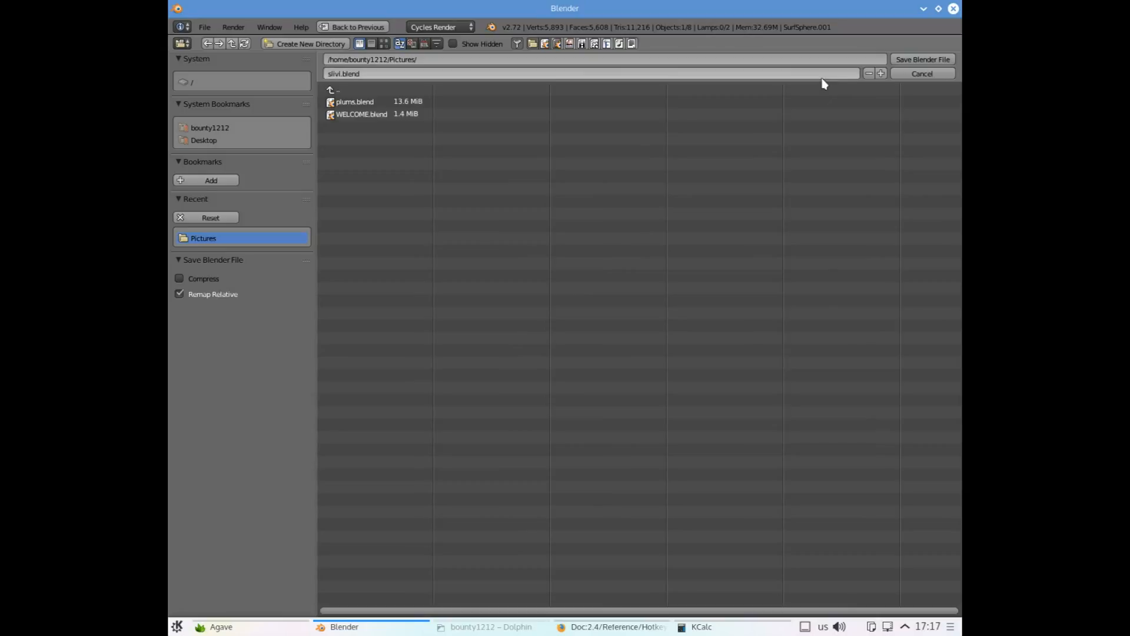
pyautogui.click(917, 60)
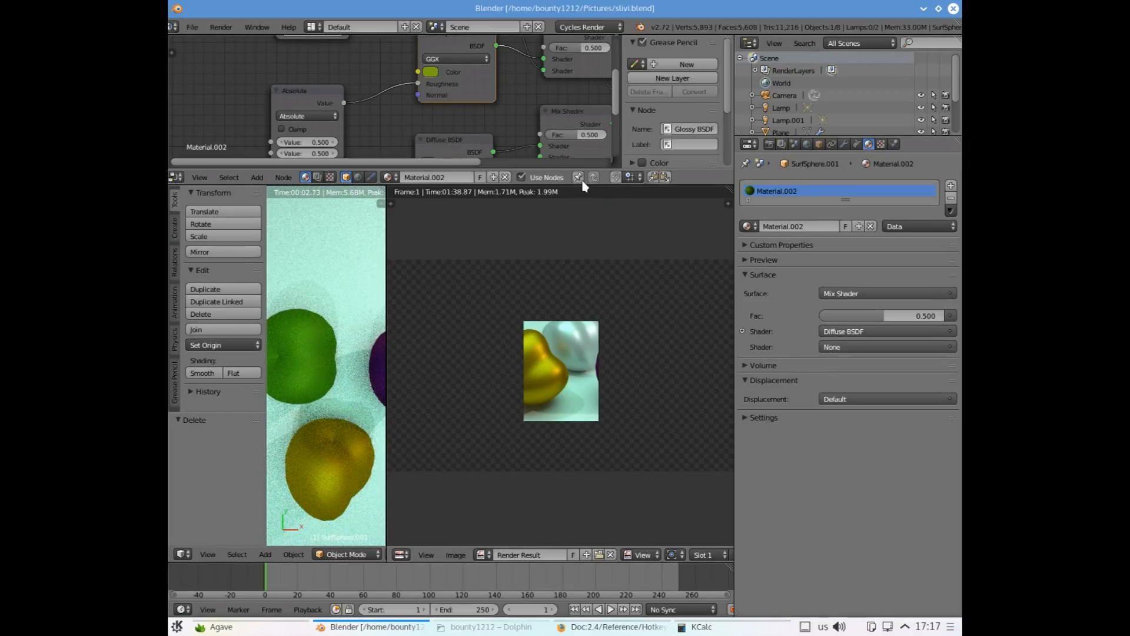
pyautogui.click(661, 378)
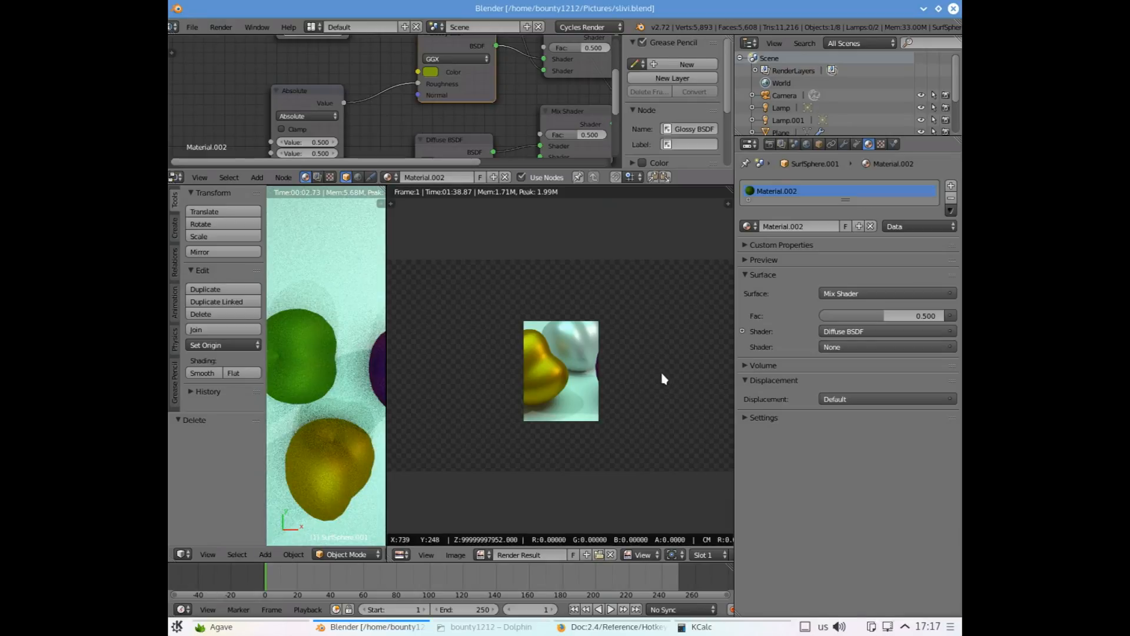
# Render the scene and save a copy of the render as a JPEG named slivi in the Pictures folder
pyautogui.press('F12')
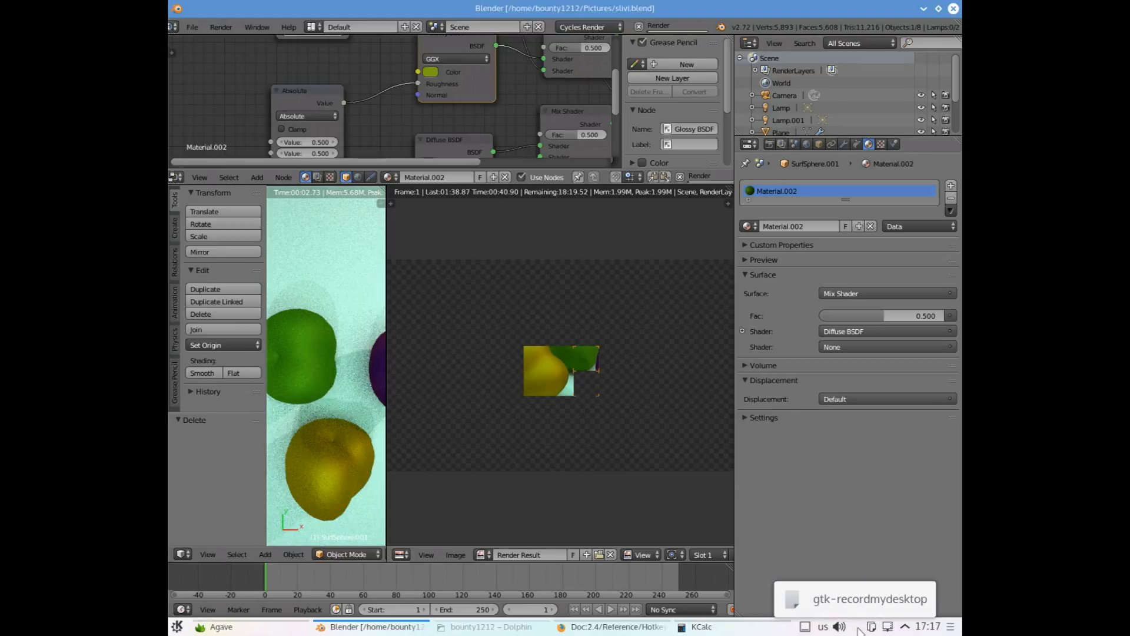
pyautogui.rightClick(858, 628)
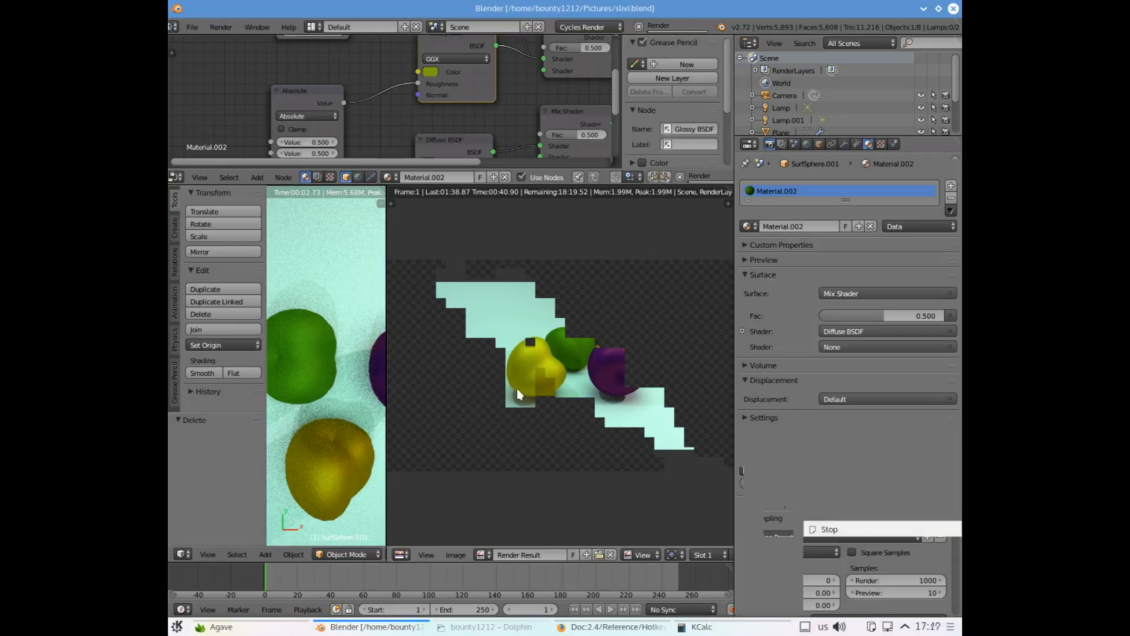
pyautogui.click(457, 557)
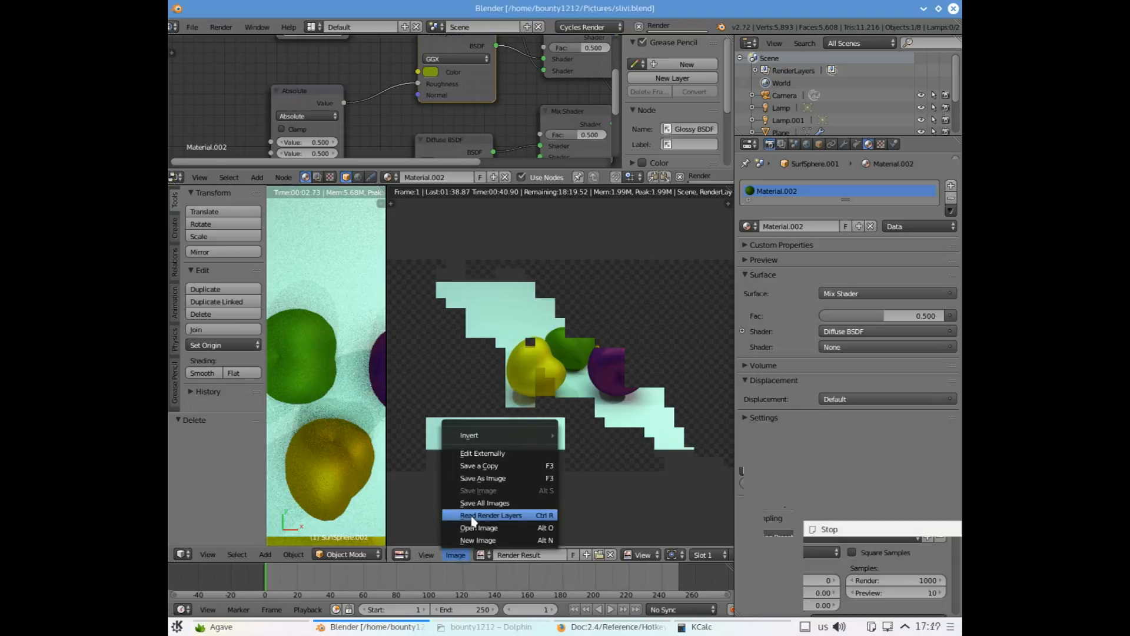
pyautogui.click(474, 466)
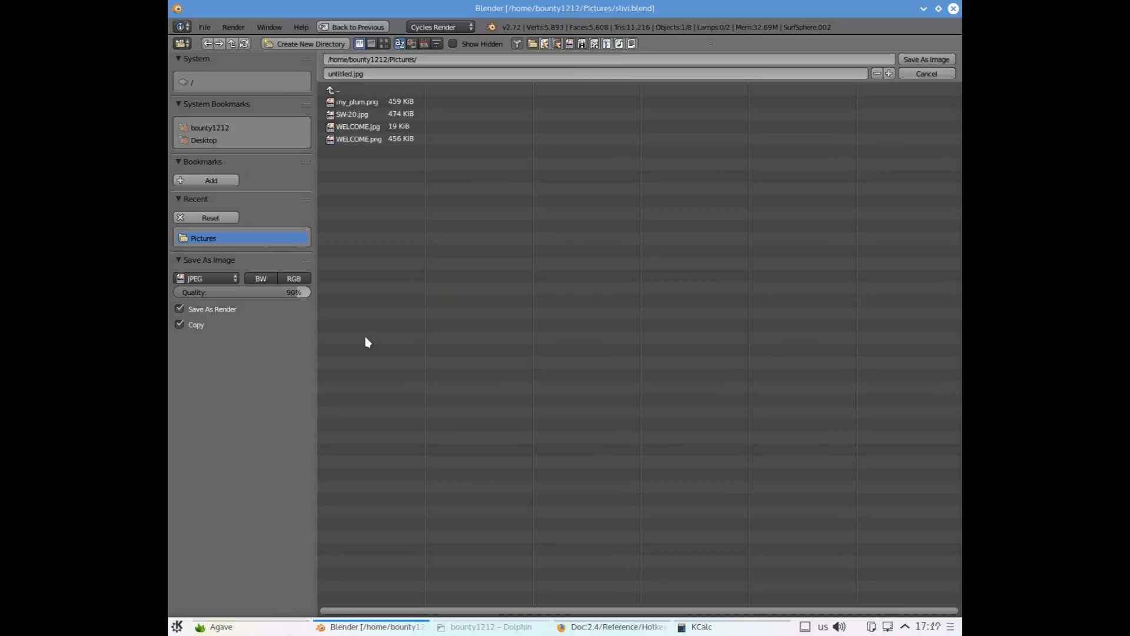
pyautogui.click(349, 73)
pyautogui.moveTo(352, 73); pyautogui.dragTo(333, 73)
pyautogui.write('slivi')
pyautogui.press('Return')
pyautogui.press('Return')
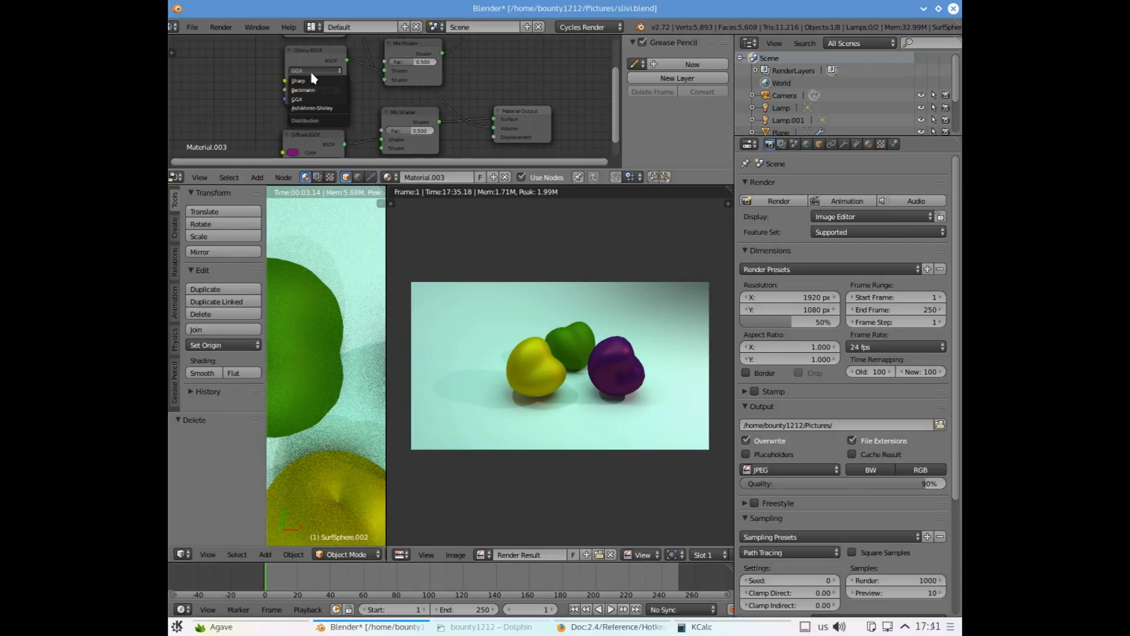
# Save the scene, overwriting the existing slivi.blend in the Pictures folder
pyautogui.click(188, 27)
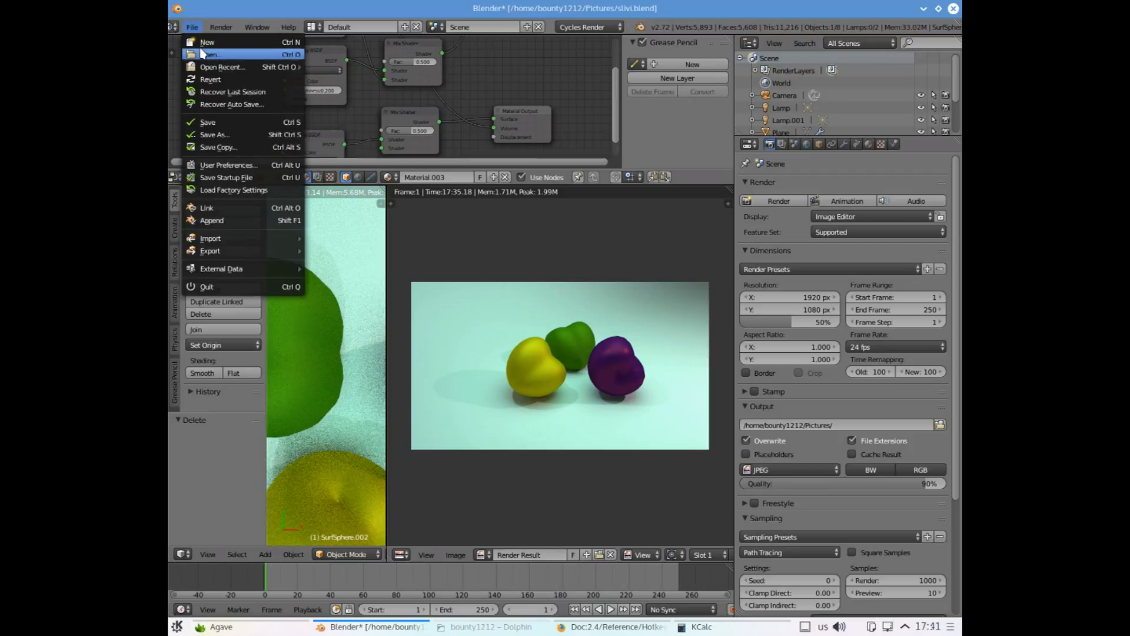
pyautogui.click(235, 124)
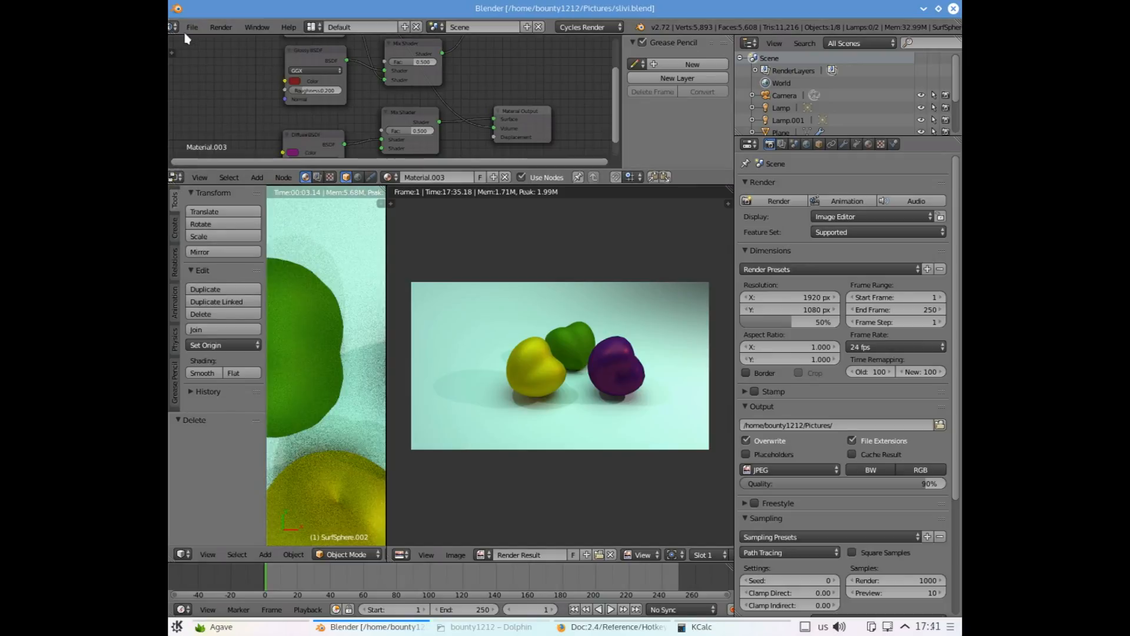
pyautogui.click(192, 27)
pyautogui.click(236, 134)
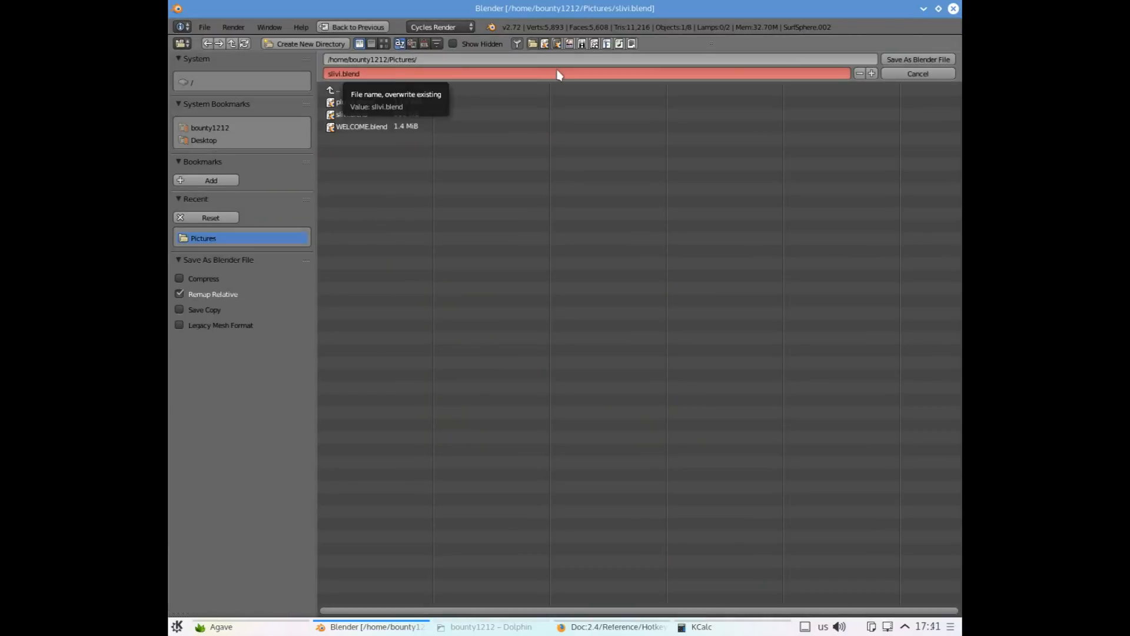
pyautogui.click(890, 66)
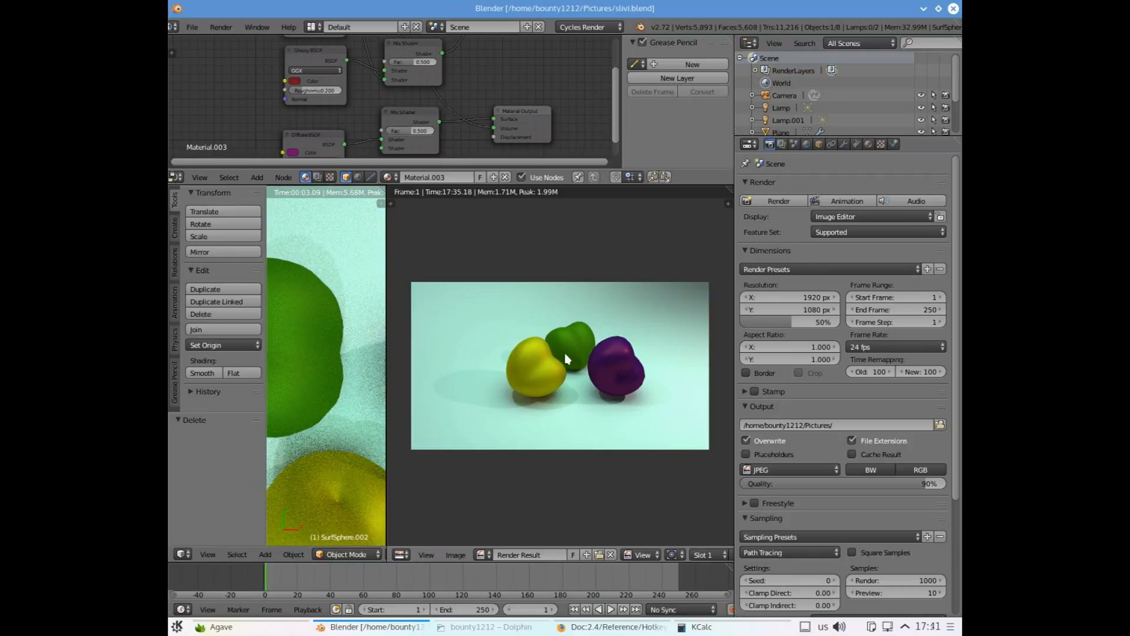
pyautogui.scroll(8, 618, 358)
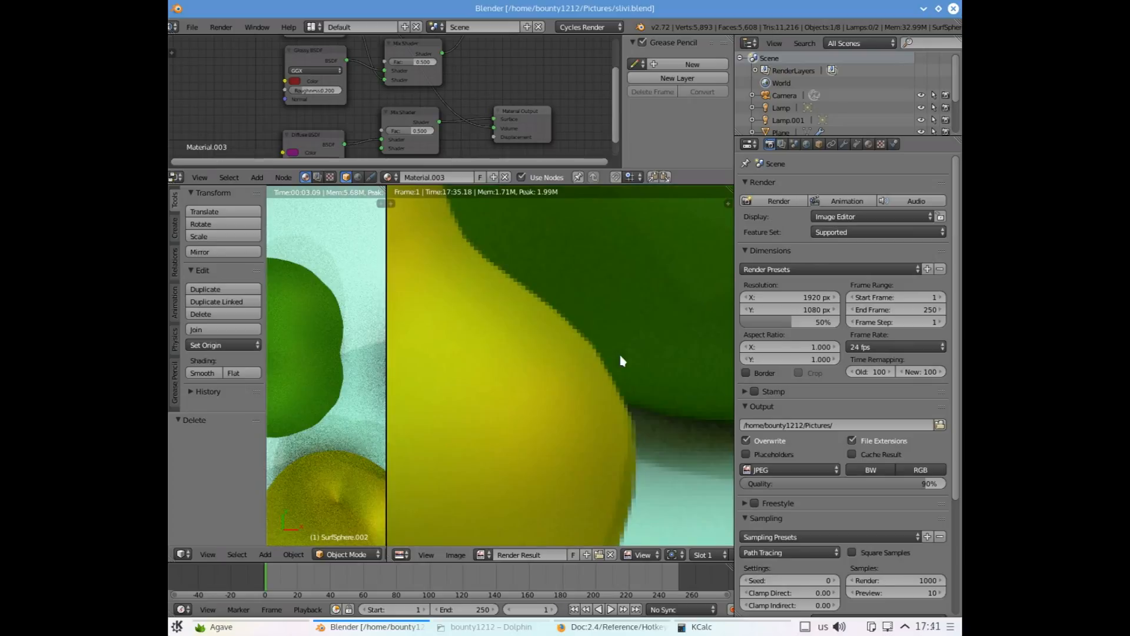
pyautogui.scroll(-8, 621, 360)
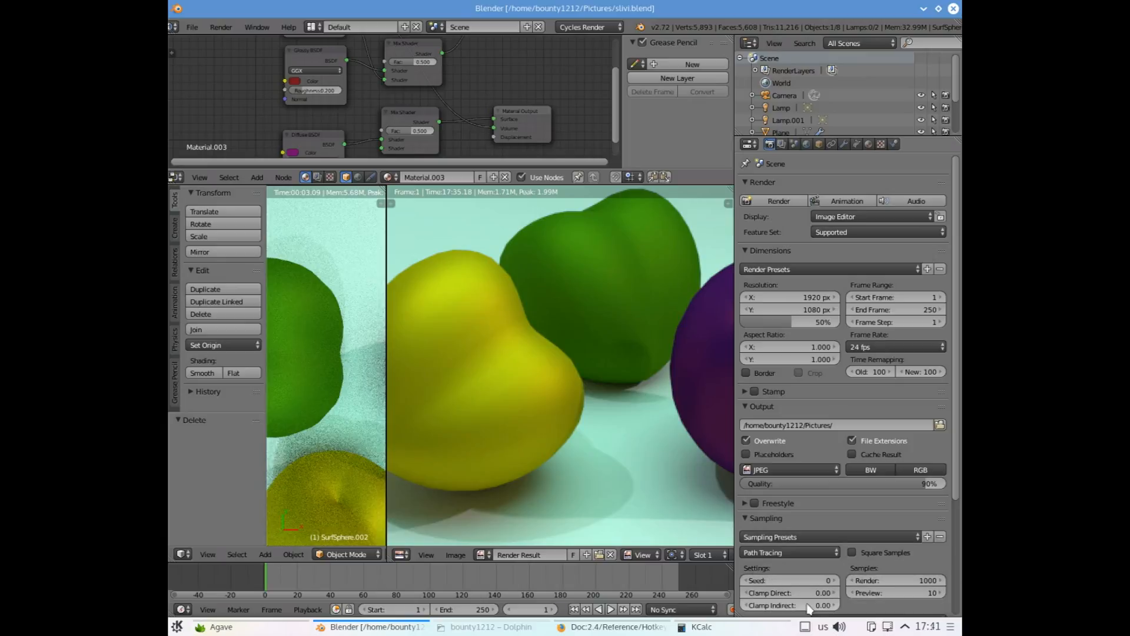
pyautogui.scroll(4, 648, 430)
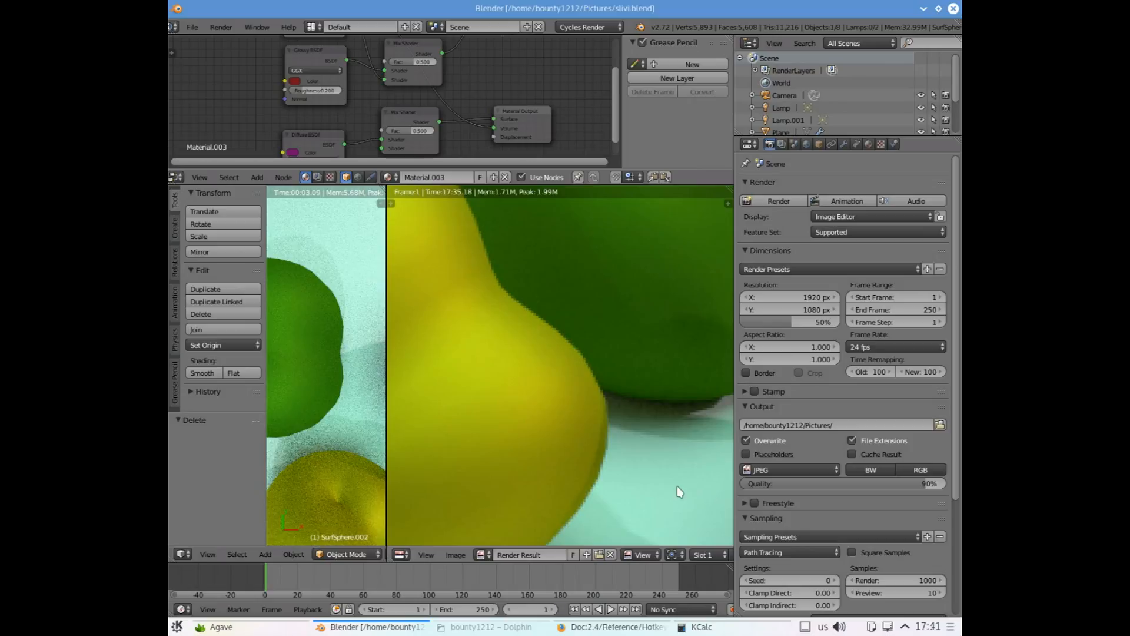
pyautogui.scroll(-4, 678, 486)
# Turn off Reflective Caustics and Refractive Caustics in the Light Paths render settings and save the scene
pyautogui.scroll(-5, 758, 537)
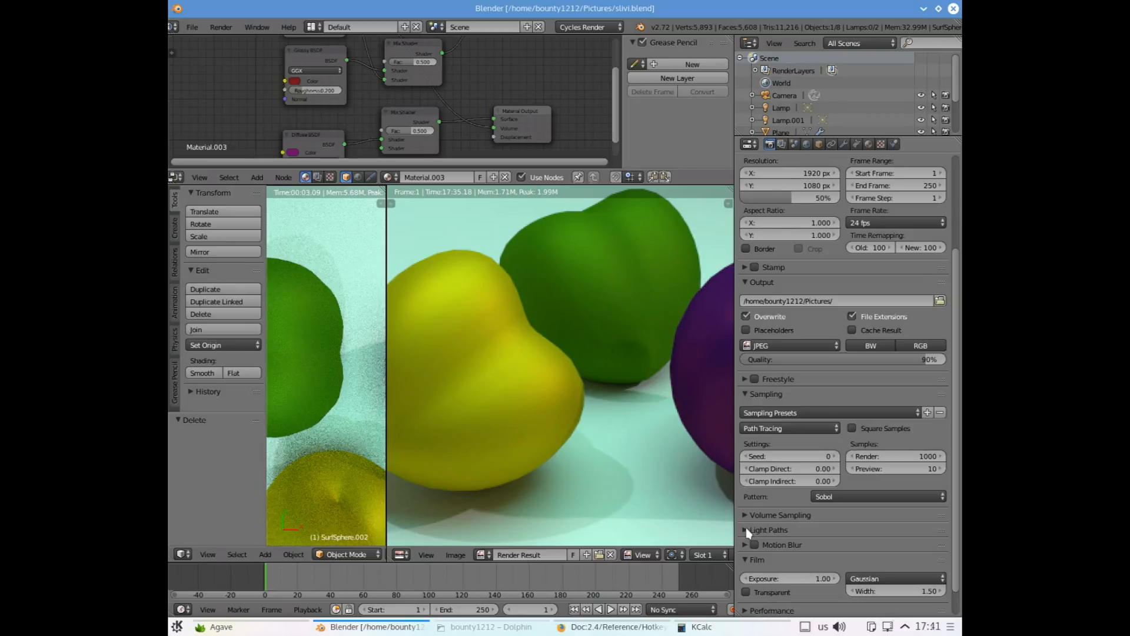
pyautogui.click(747, 531)
pyautogui.scroll(-2, 748, 570)
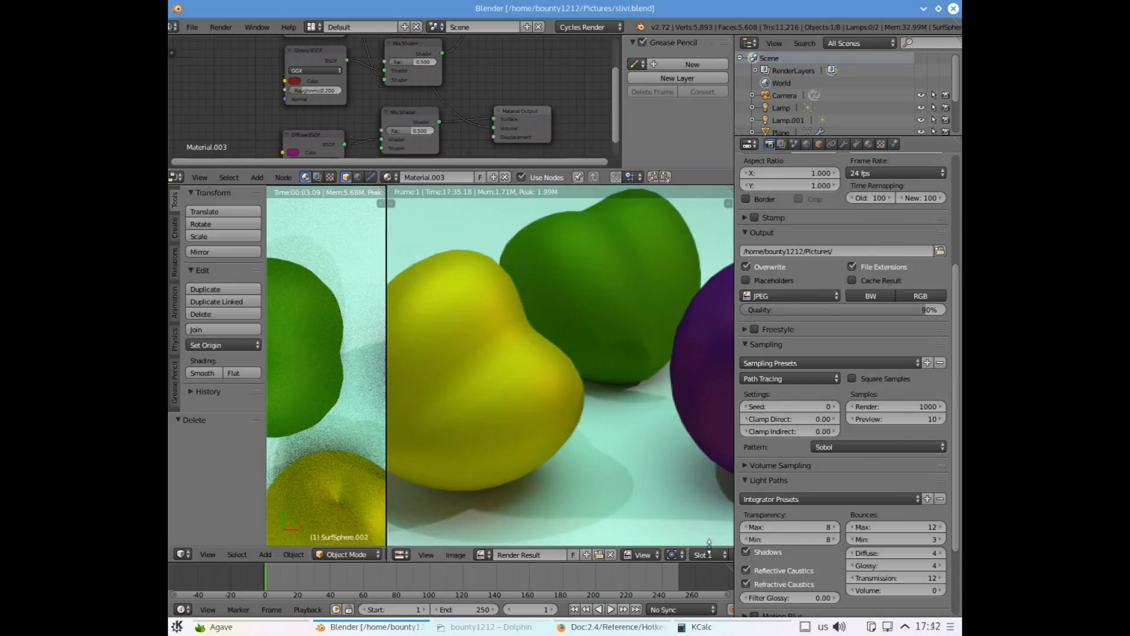
pyautogui.click(746, 569)
pyautogui.click(746, 584)
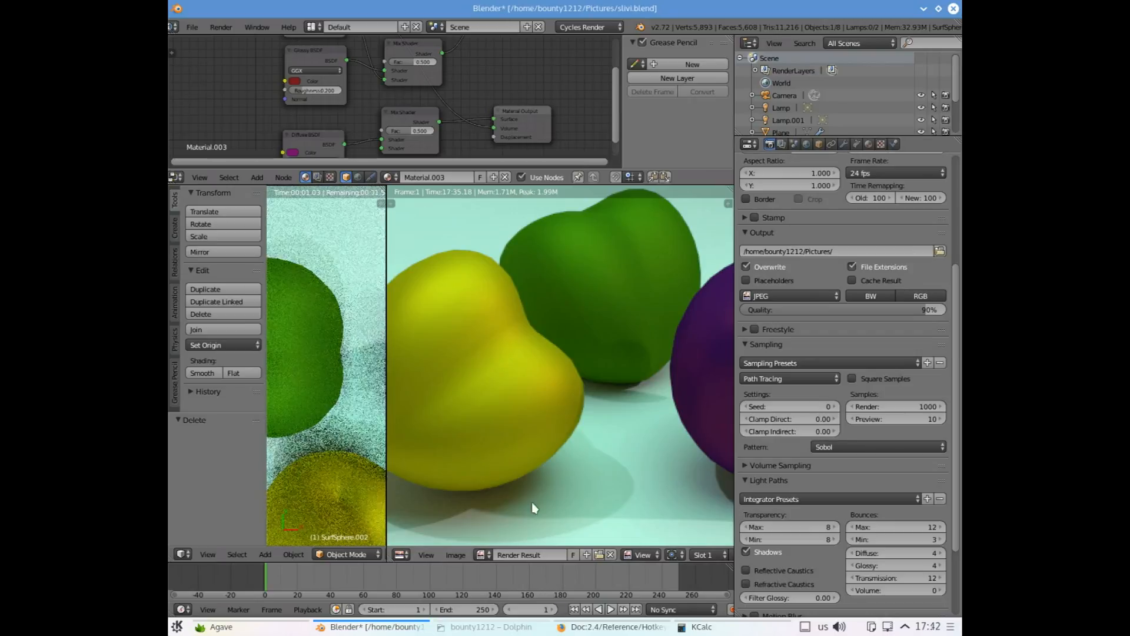
pyautogui.scroll(1, 534, 508)
pyautogui.scroll(-3, 530, 500)
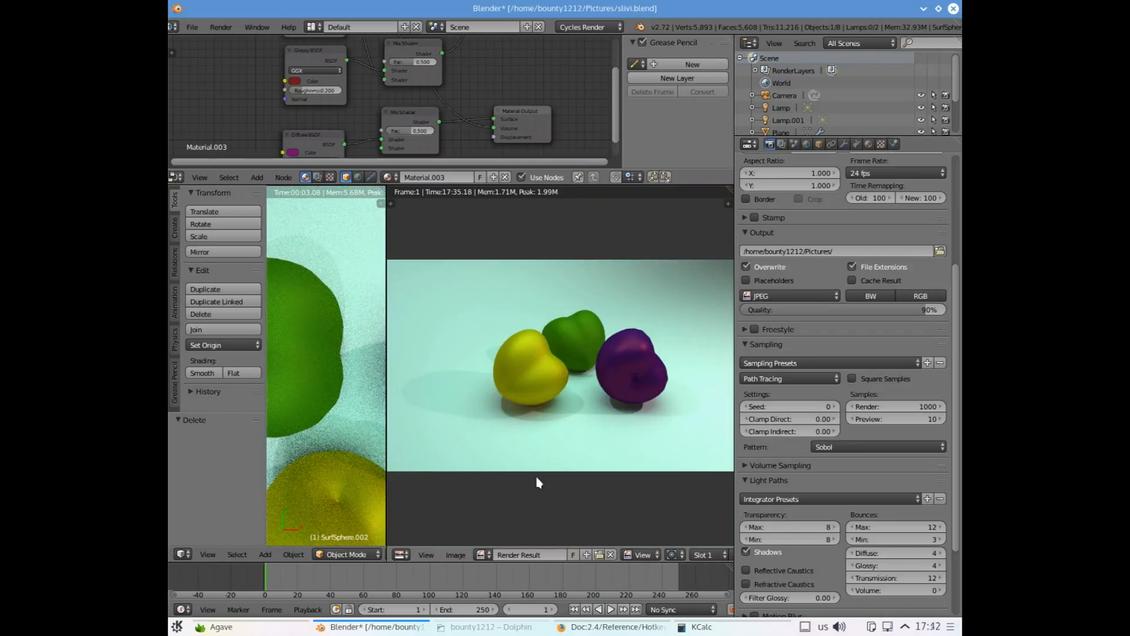
pyautogui.click(193, 27)
pyautogui.click(229, 124)
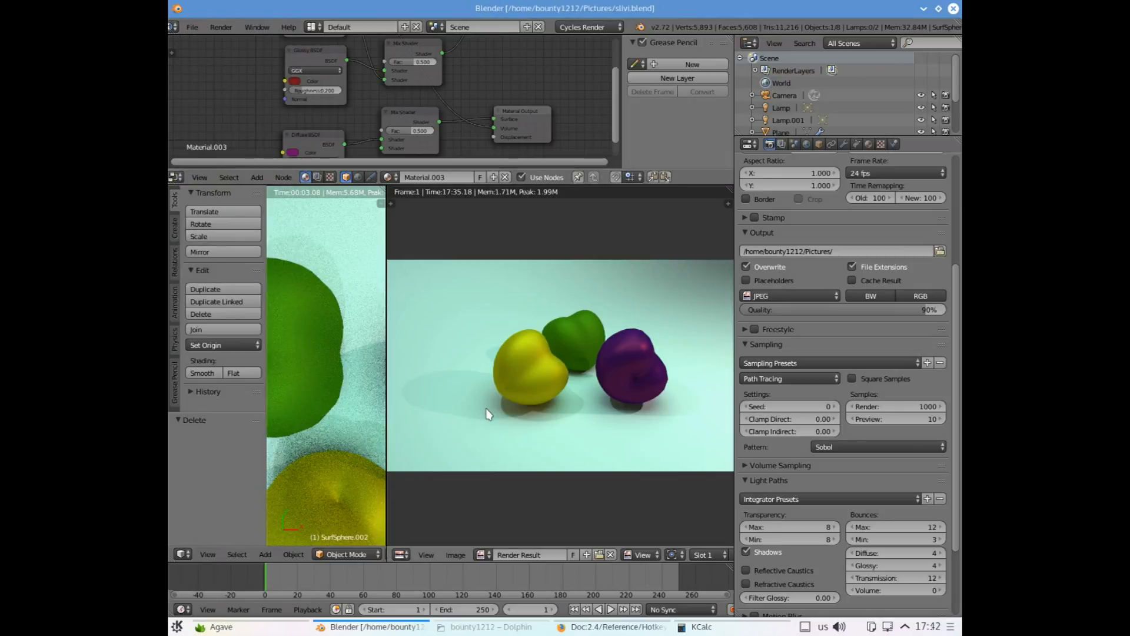
pyautogui.scroll(1, 496, 420)
pyautogui.scroll(-4, 488, 422)
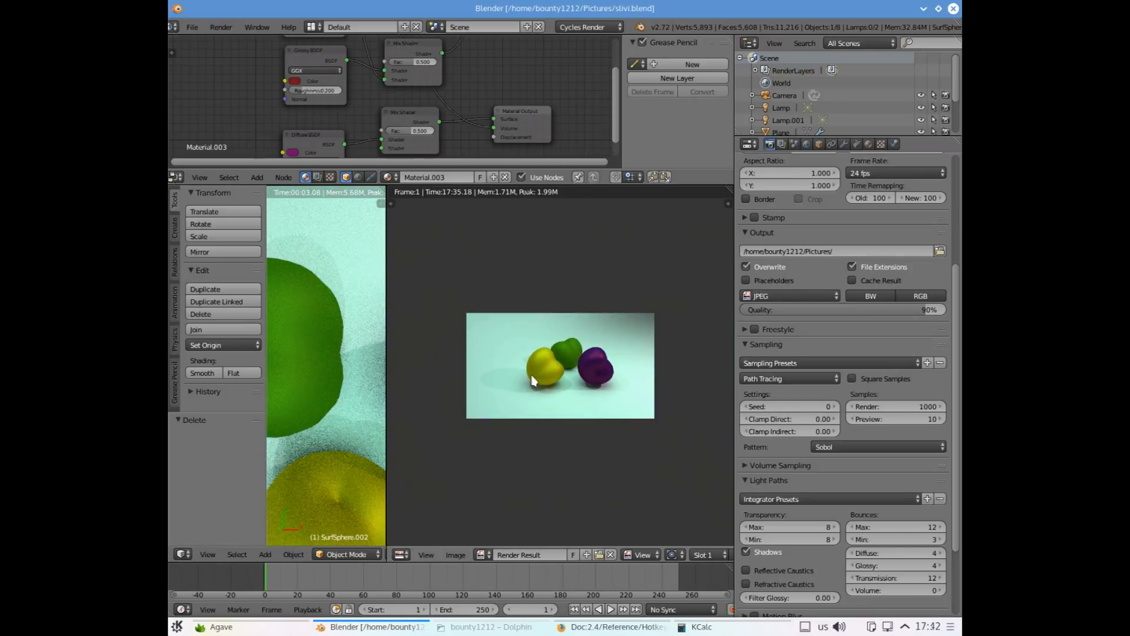
pyautogui.scroll(8, 661, 421)
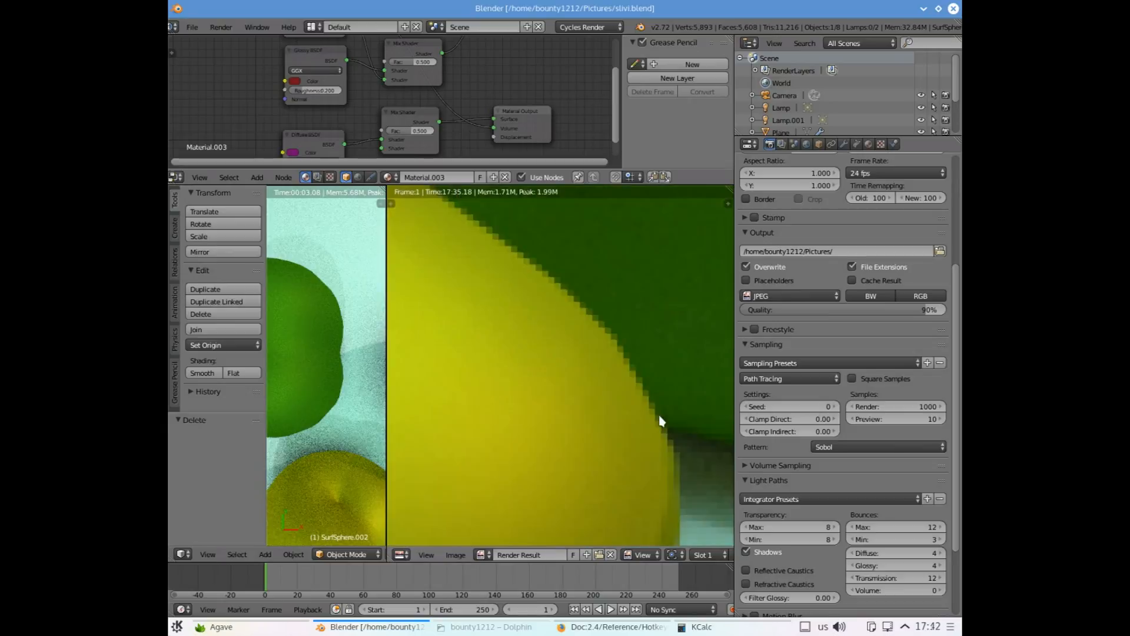
pyautogui.scroll(-1, 661, 421)
pyautogui.press('Home')
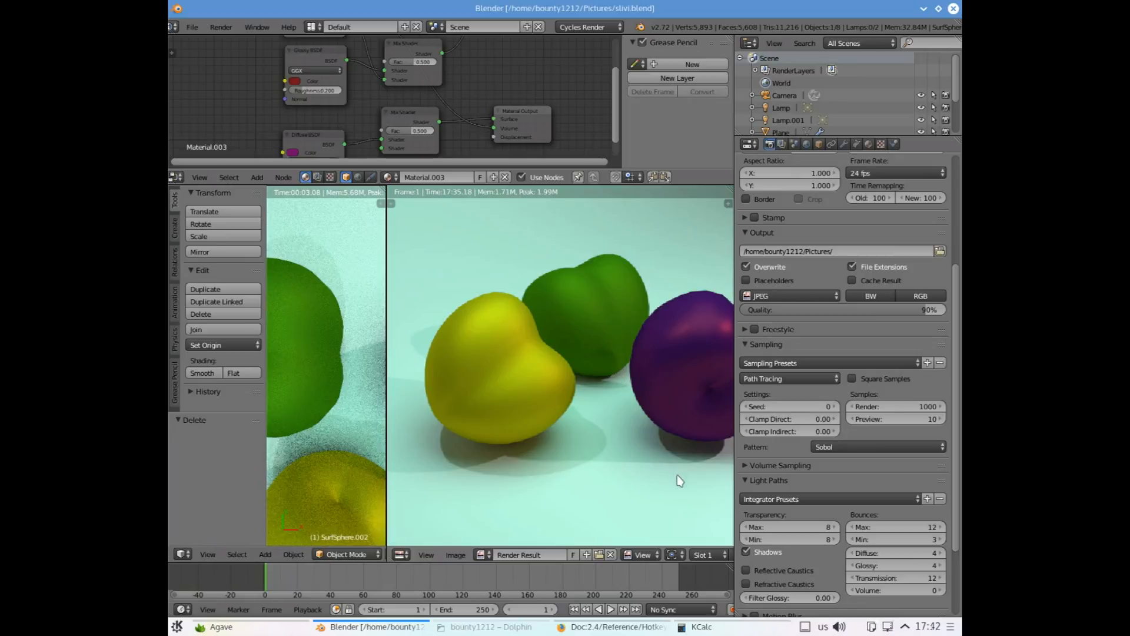
# Open the System settings of the User Preferences
pyautogui.click(192, 27)
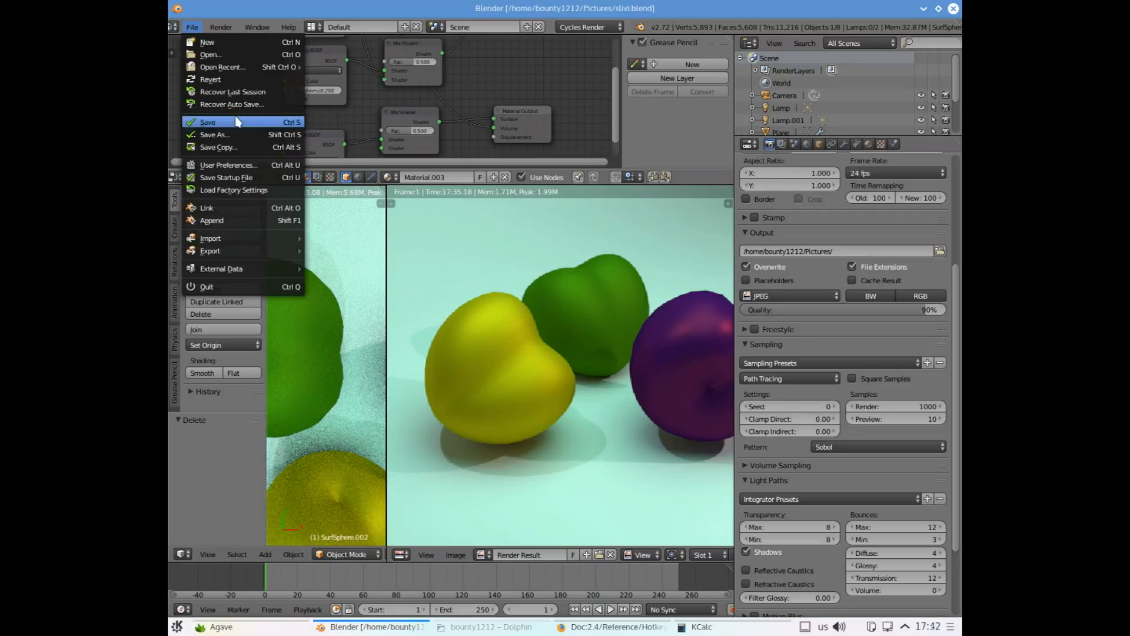
pyautogui.click(235, 168)
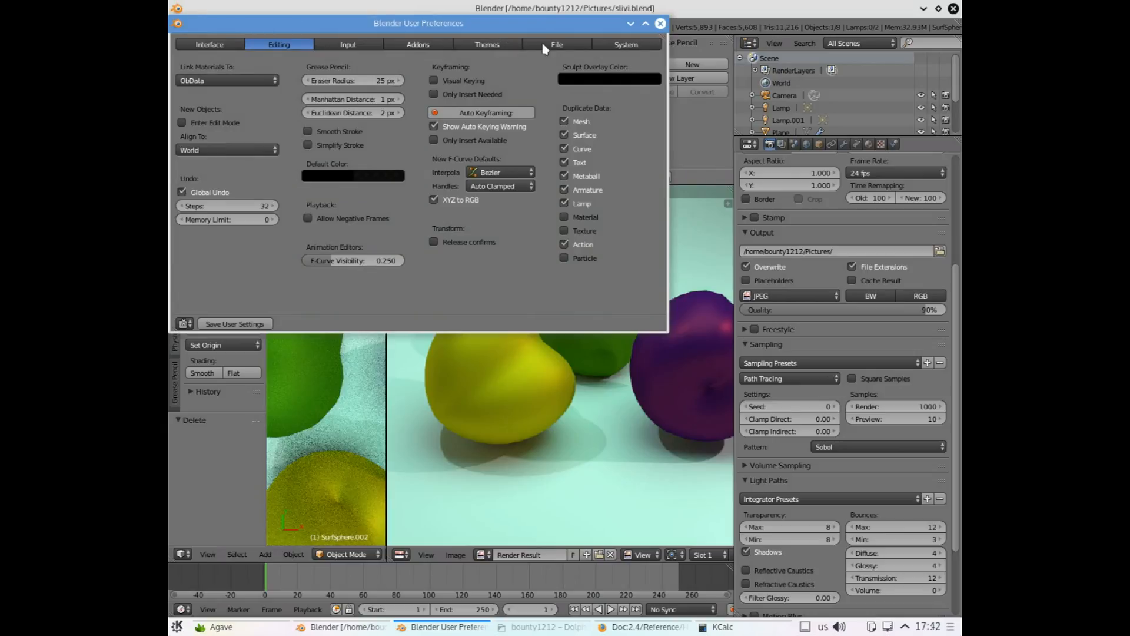
pyautogui.click(622, 45)
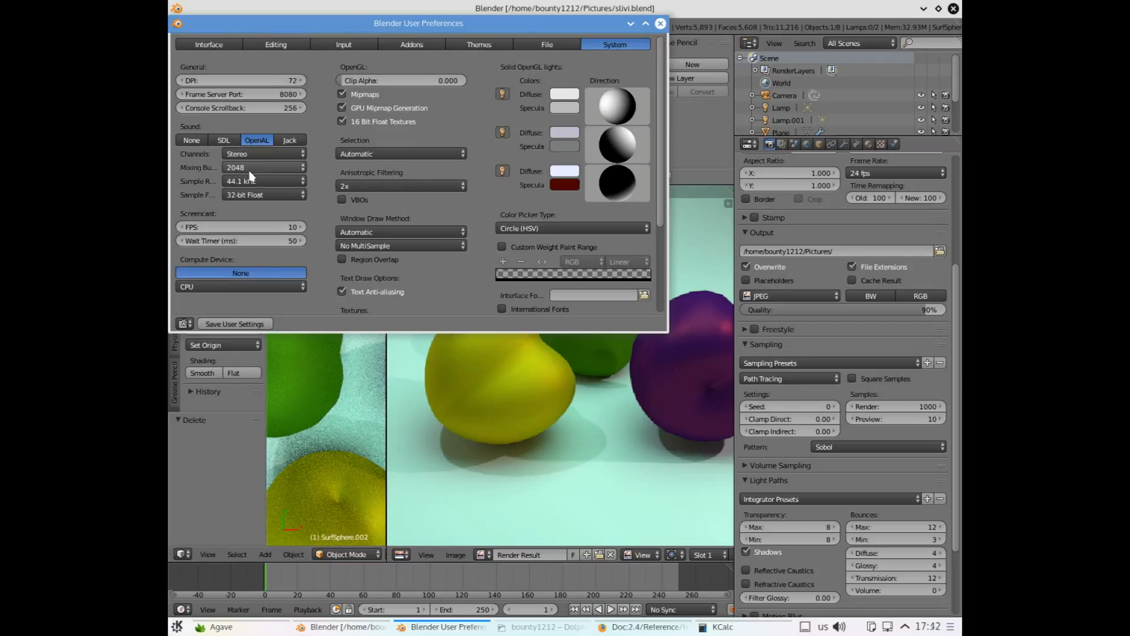
# Try an interface DPI of 150 before setting it back to 72
pyautogui.click(265, 79)
pyautogui.write('150')
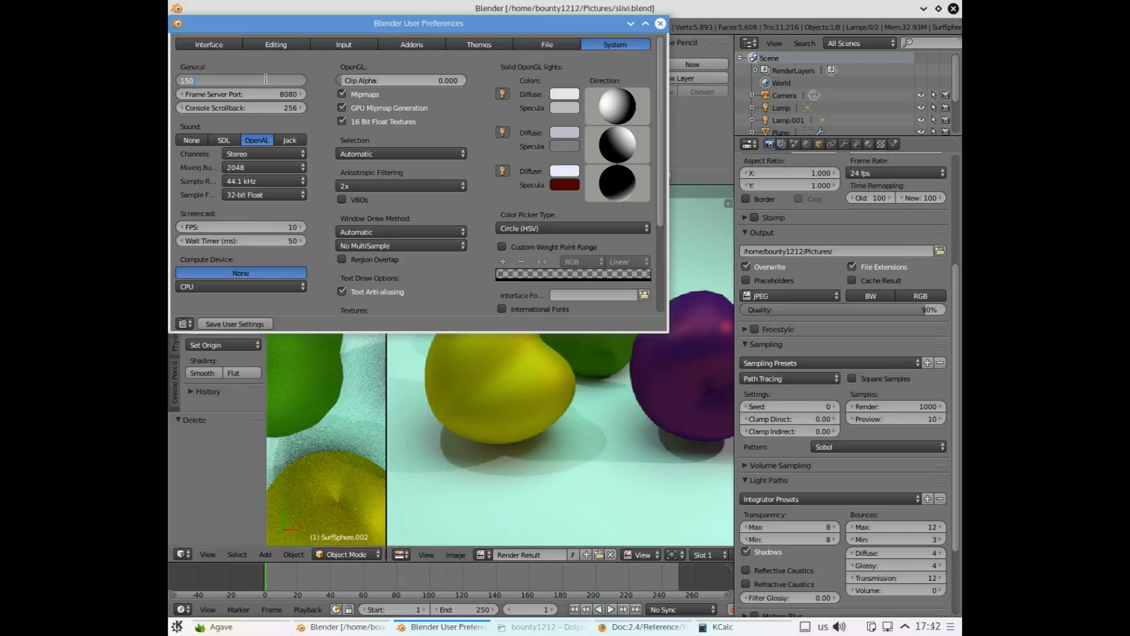
pyautogui.press('Return')
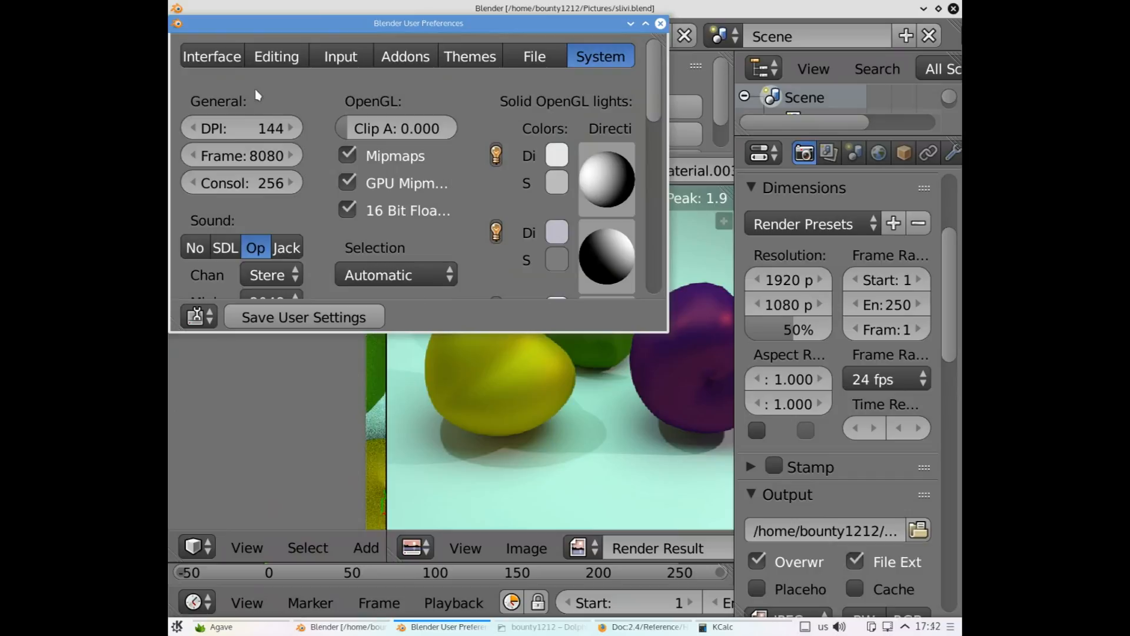
pyautogui.click(229, 128)
pyautogui.write('72')
pyautogui.press('Return')
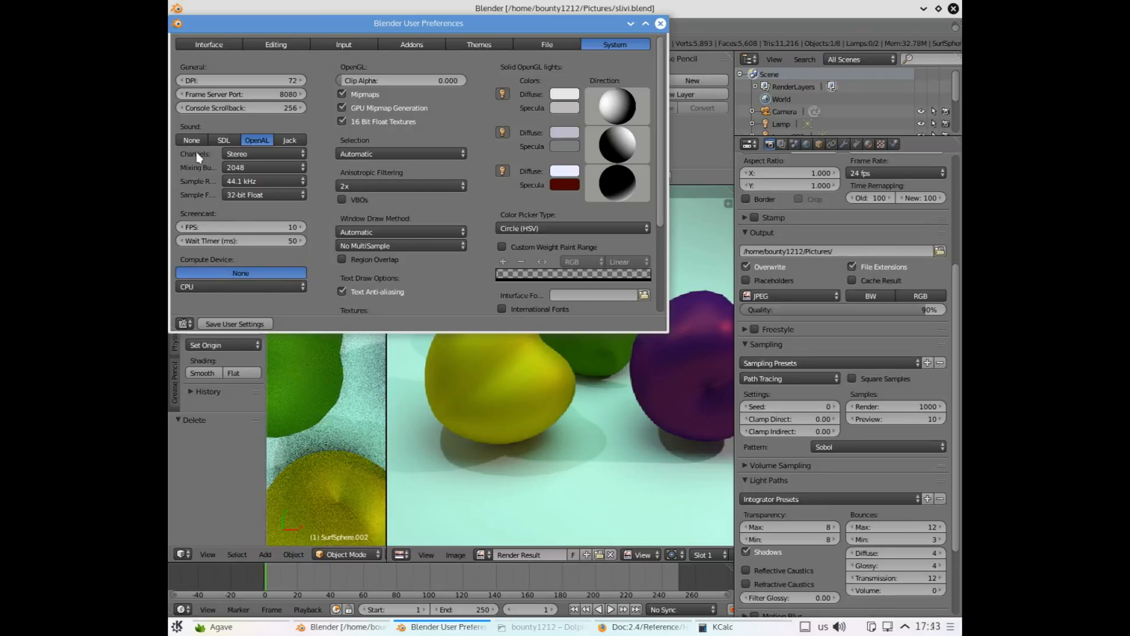
# Try SDL as the sound device, return to OpenAL, and check the available compute device options
pyautogui.click(225, 141)
pyautogui.click(253, 140)
pyautogui.click(231, 284)
pyautogui.click(218, 271)
pyautogui.click(217, 286)
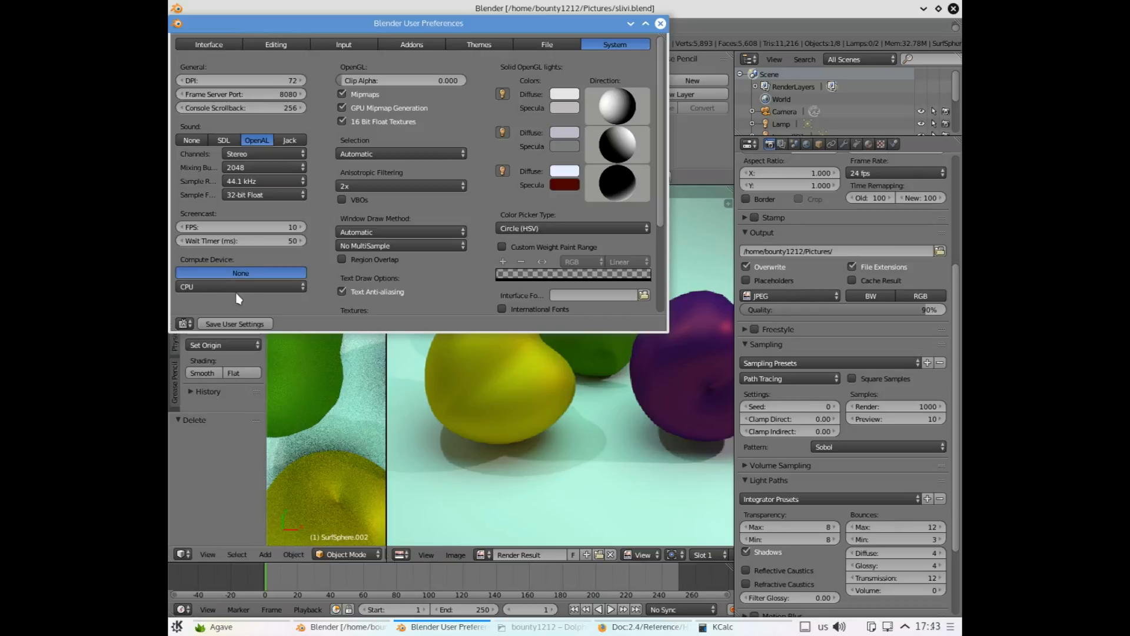
# Set the OpenGL multisampling preference to MultiSample: 16 and return to the main window
pyautogui.click(388, 247)
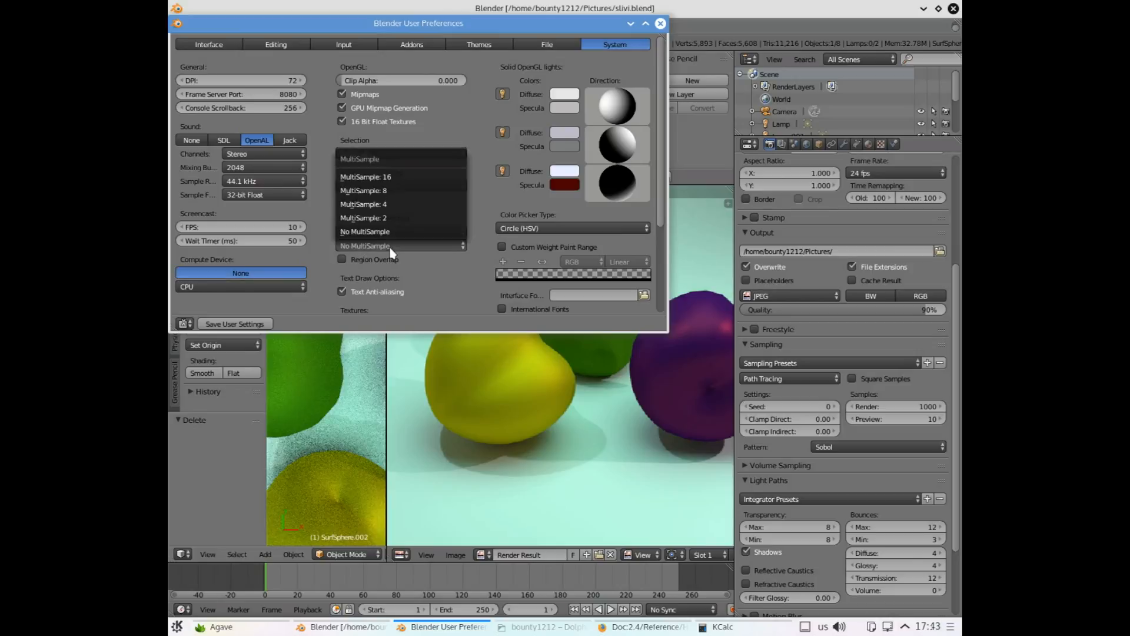
pyautogui.click(395, 176)
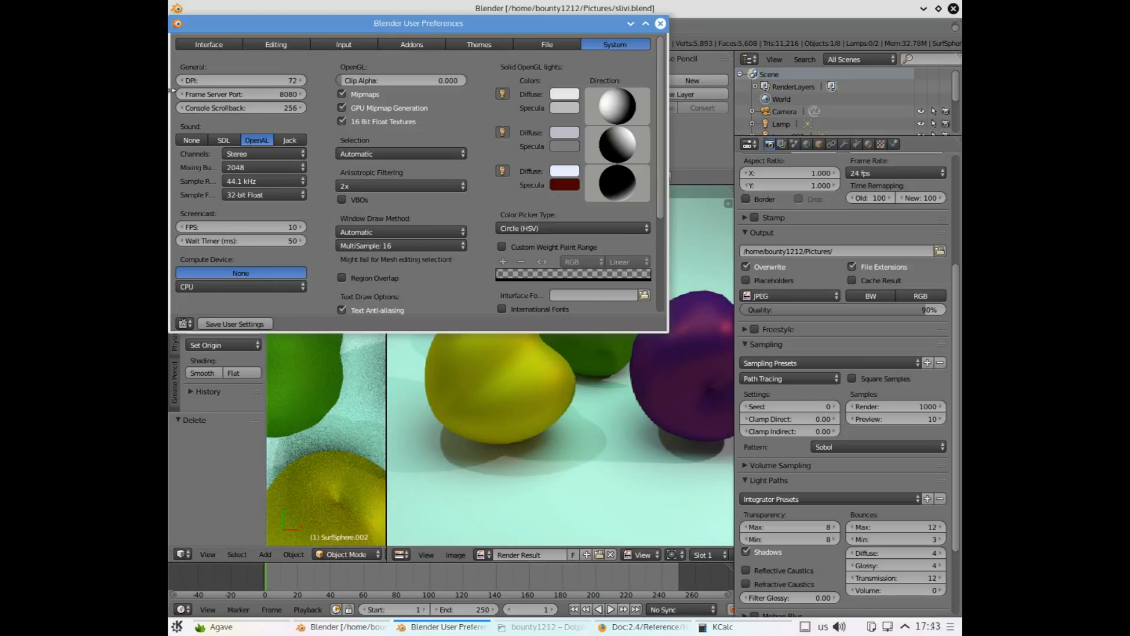
pyautogui.click(655, 442)
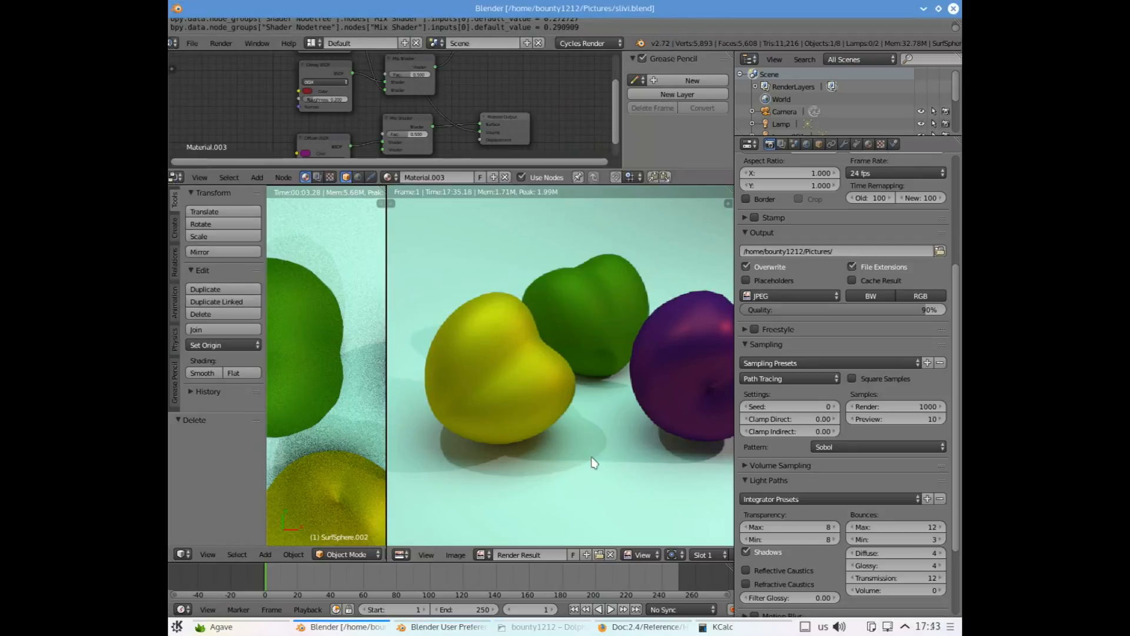
pyautogui.scroll(1, 595, 463)
pyautogui.scroll(-2, 589, 436)
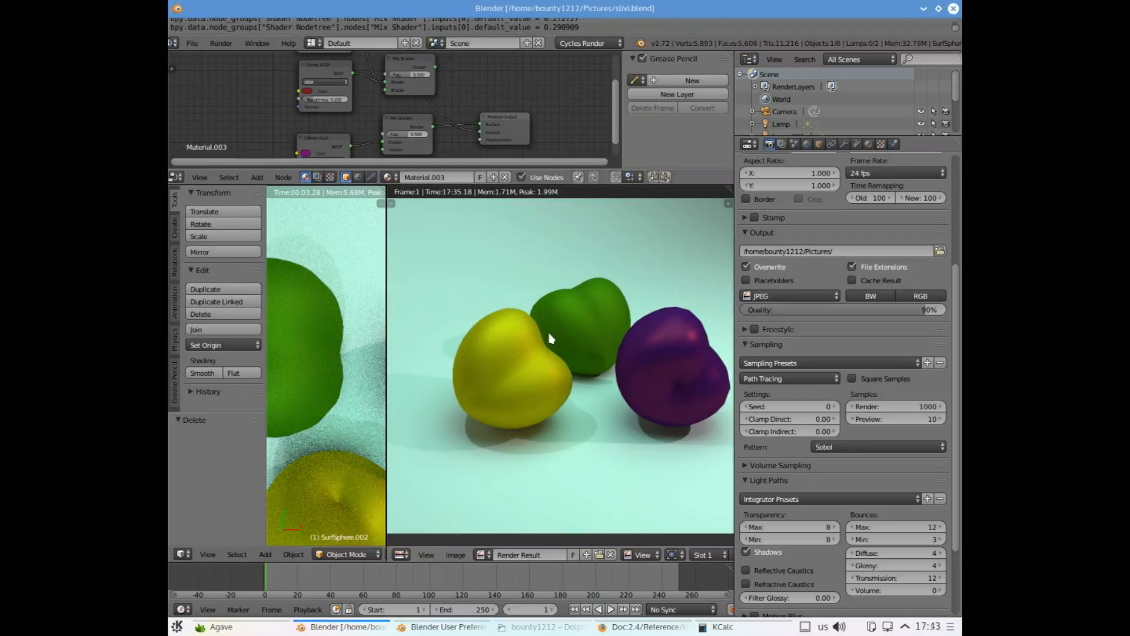
pyautogui.scroll(1, 491, 46)
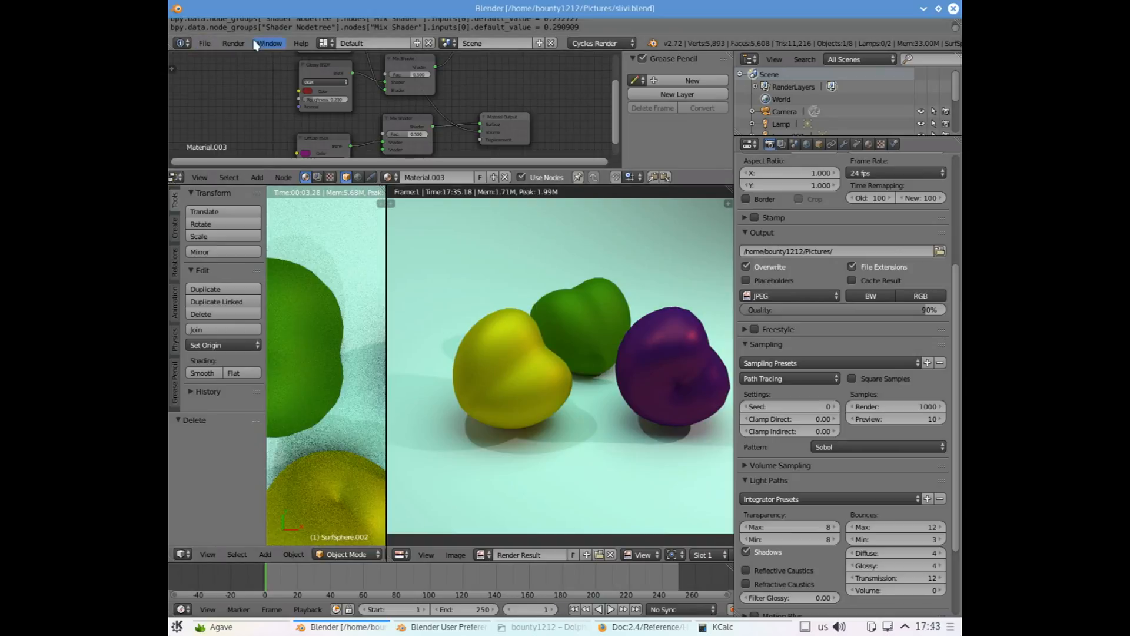
pyautogui.click(206, 43)
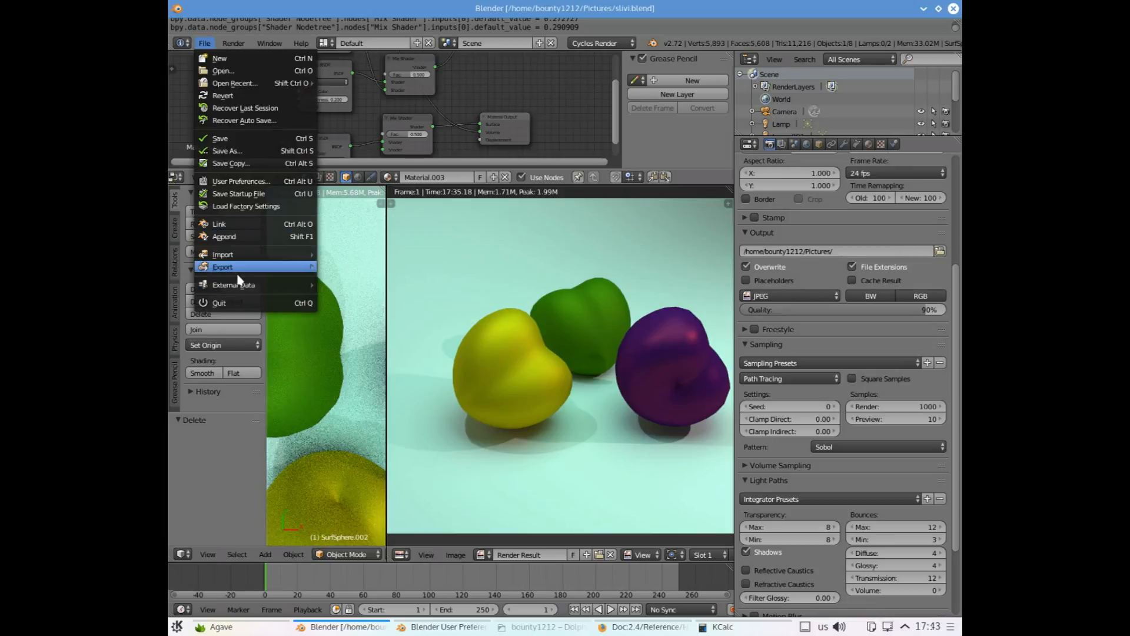
pyautogui.moveTo(238, 290)
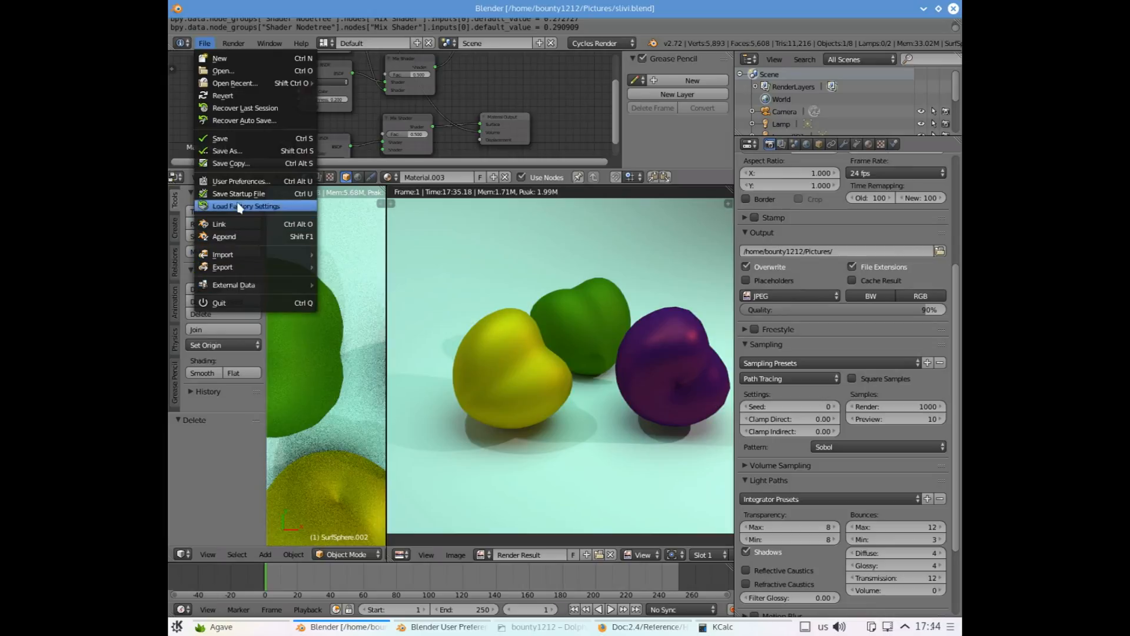
pyautogui.press('Escape')
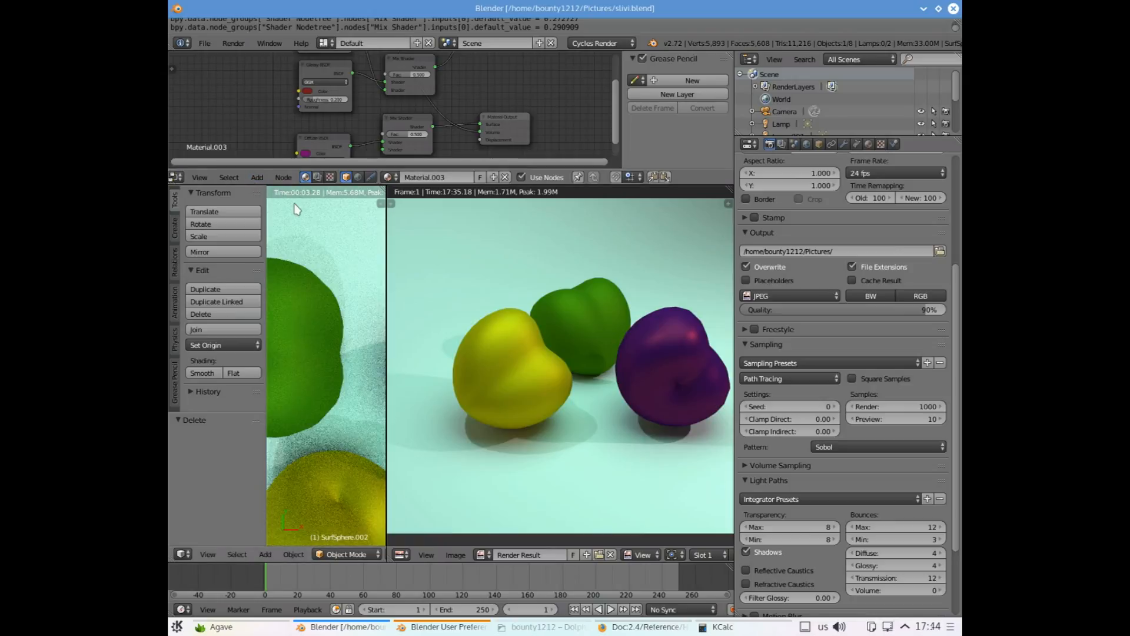
# Set the OpenGL multisampling preference back to No MultiSample and close the User Preferences window
pyautogui.click(205, 43)
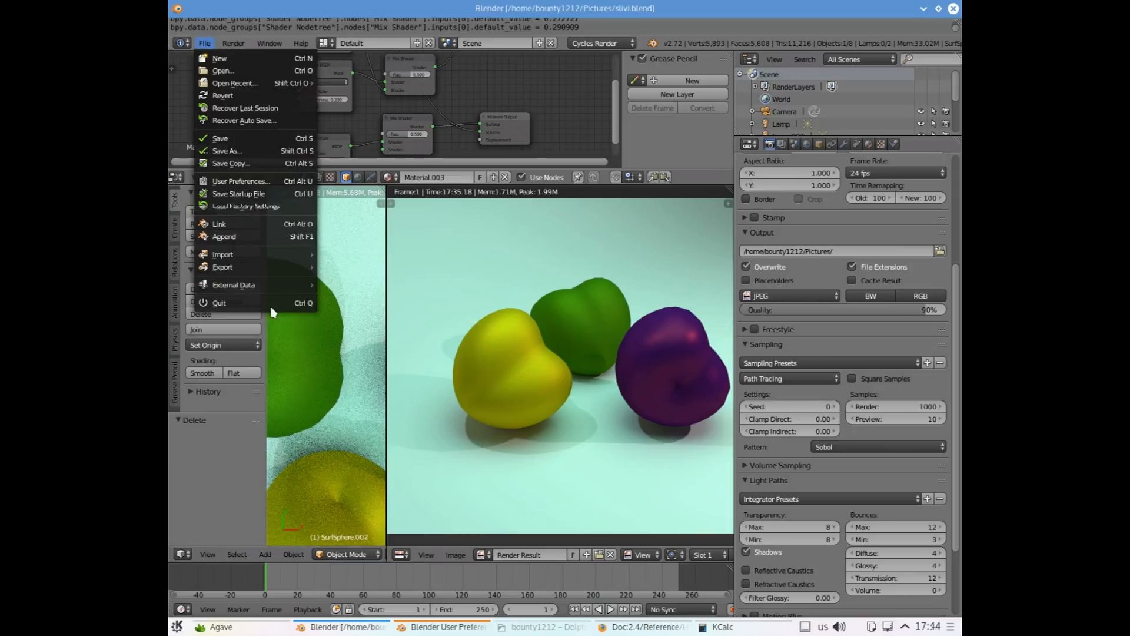
pyautogui.click(432, 628)
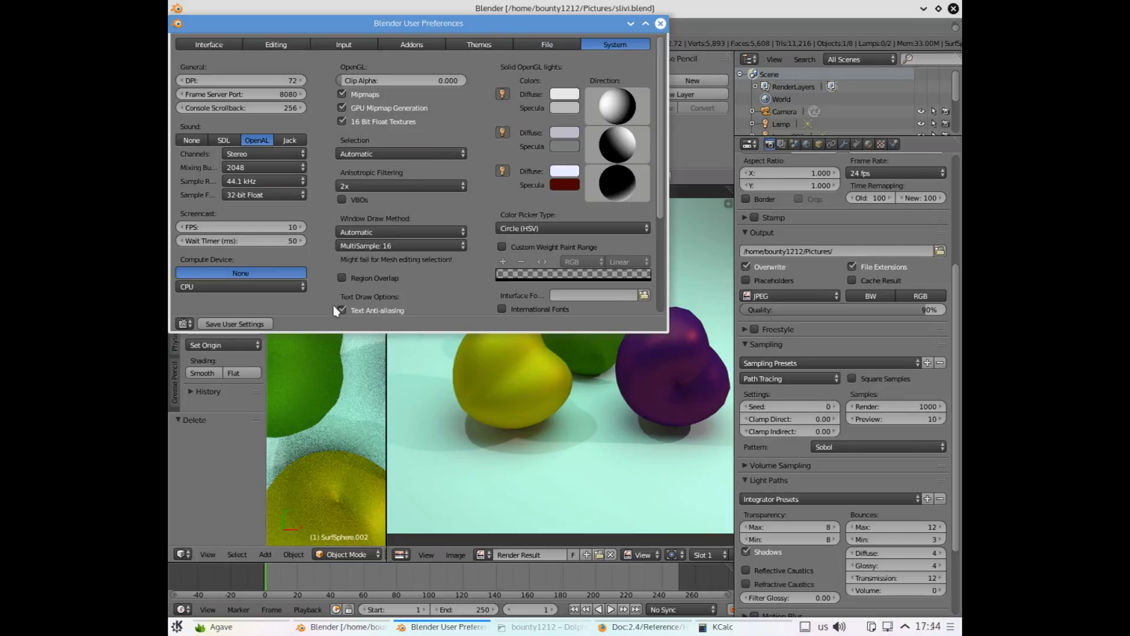
pyautogui.click(388, 245)
pyautogui.click(391, 230)
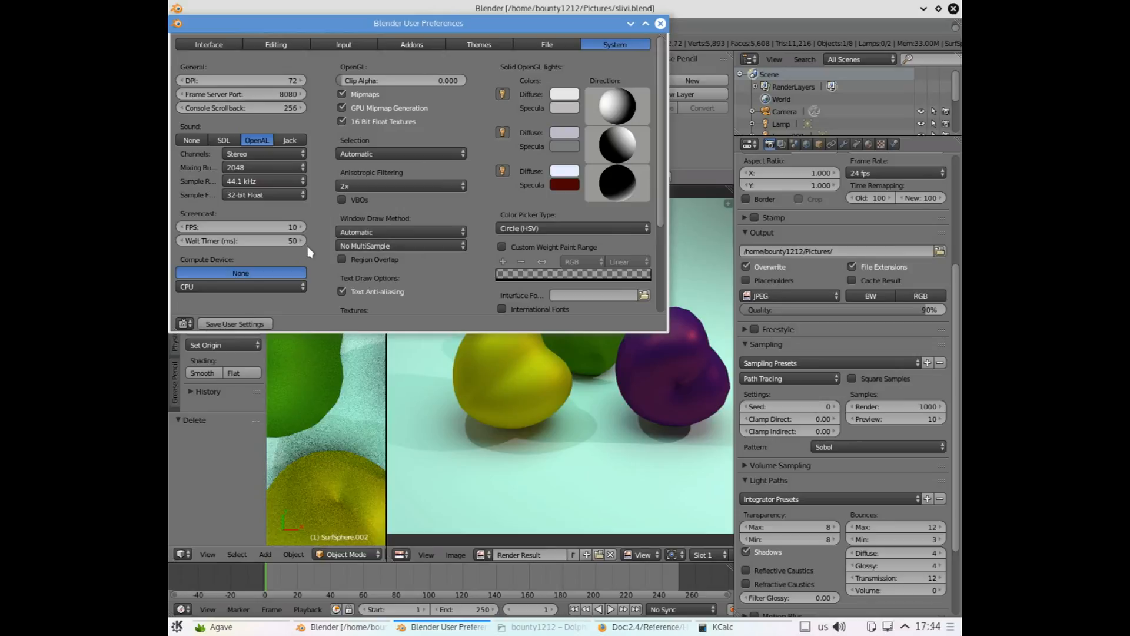
pyautogui.click(660, 23)
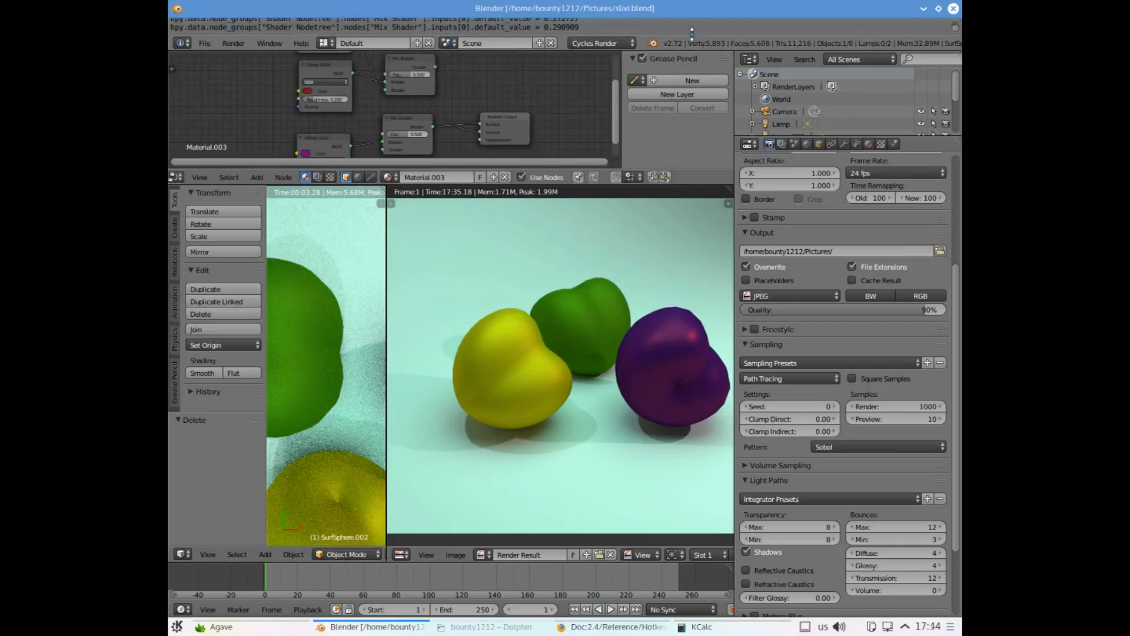
pyautogui.hotkey('ctrl', 'F9')
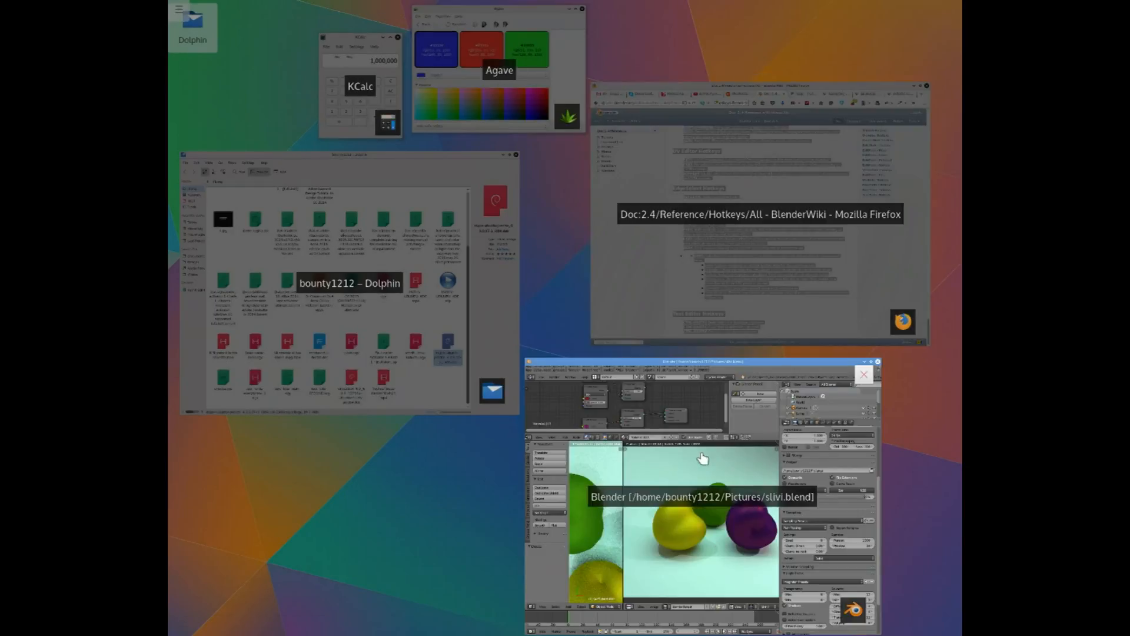
pyautogui.click(703, 452)
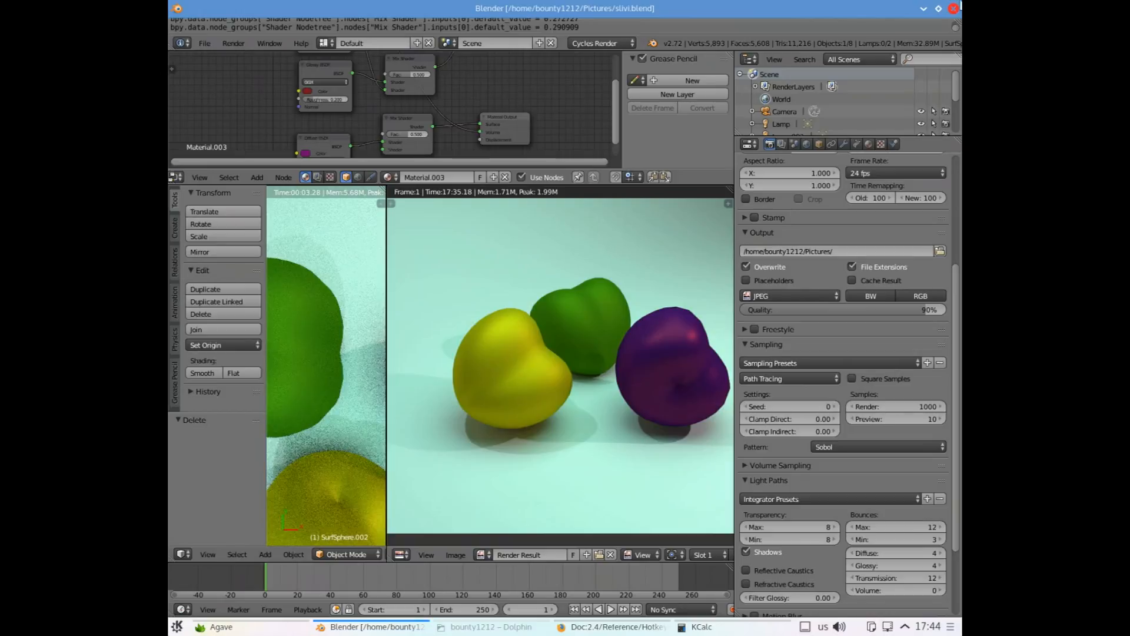
pyautogui.click(939, 9)
pyautogui.click(919, 35)
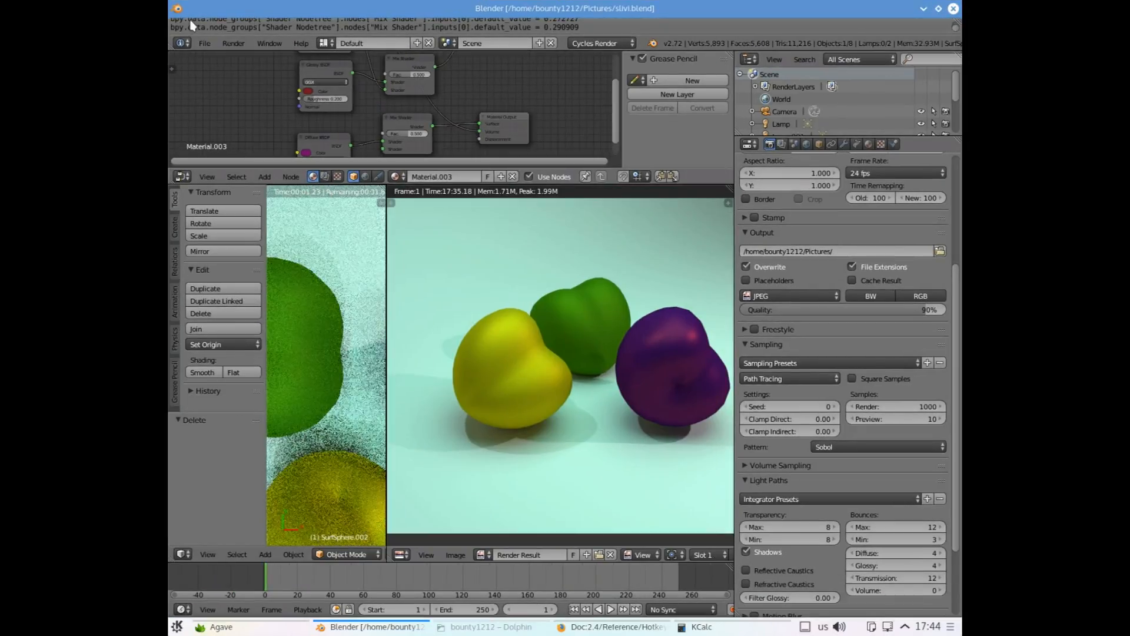
# Save the current scene to the existing slivi.blend file
pyautogui.click(204, 44)
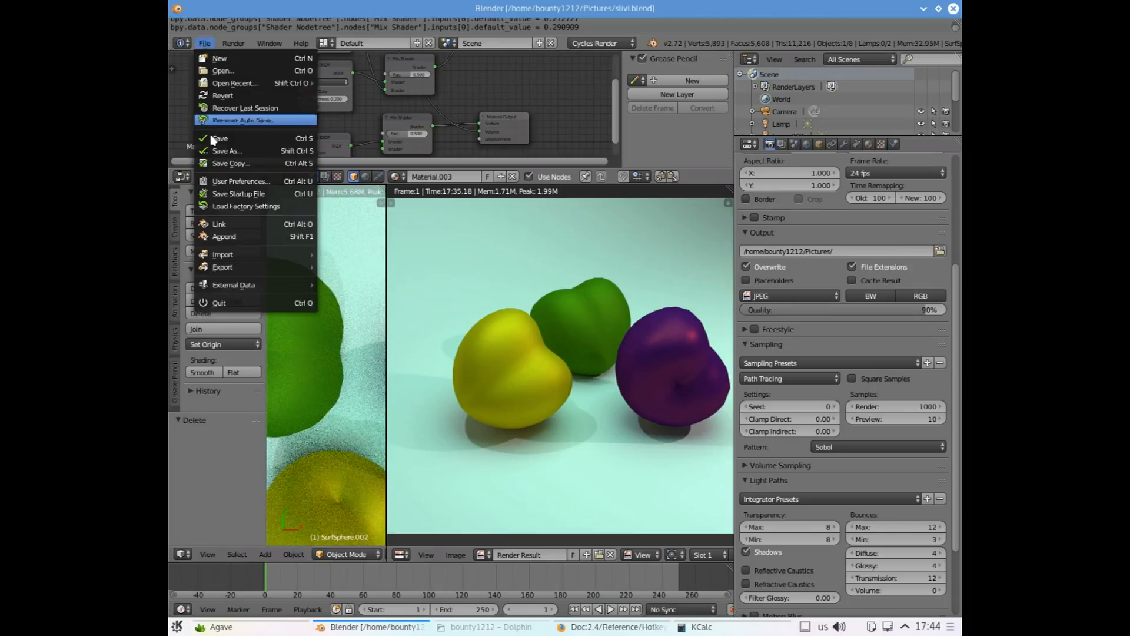
pyautogui.click(227, 137)
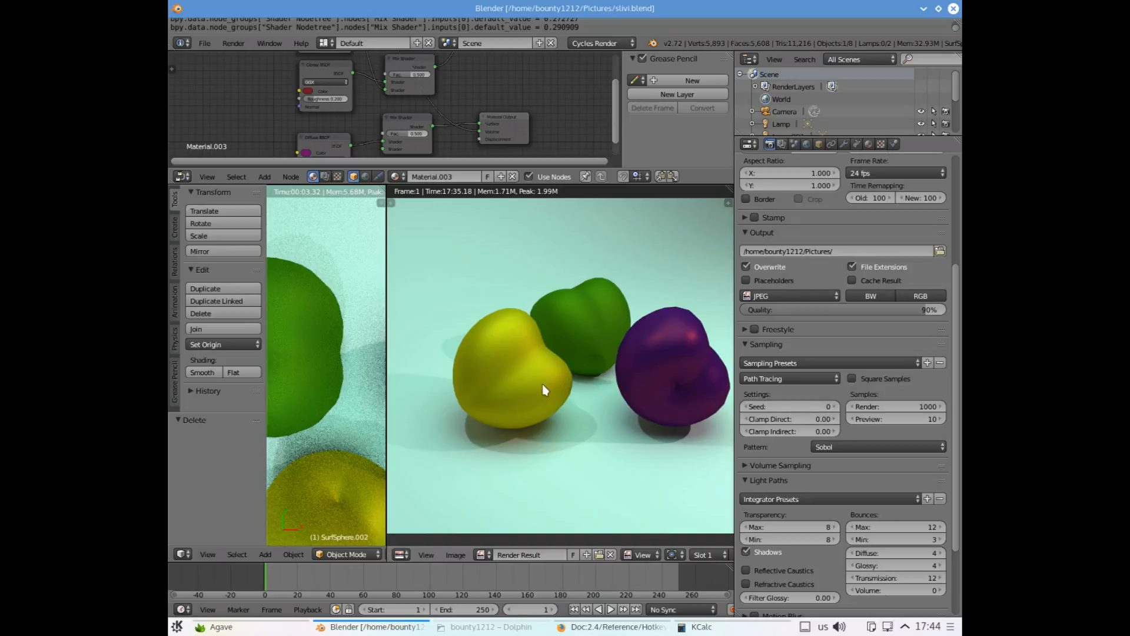
pyautogui.rightClick(858, 629)
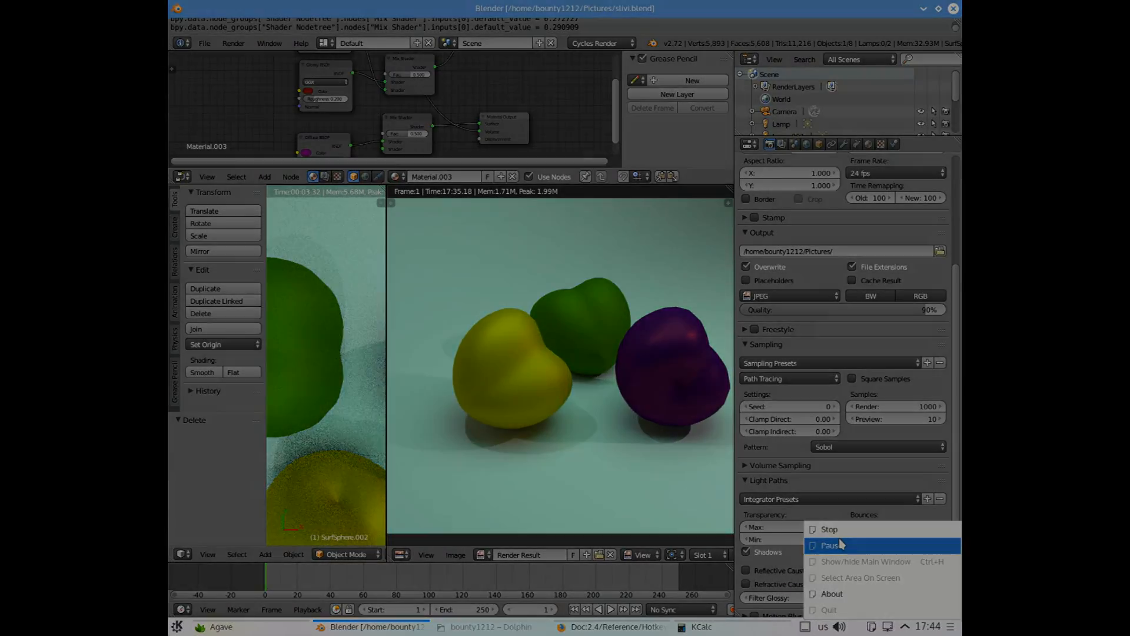